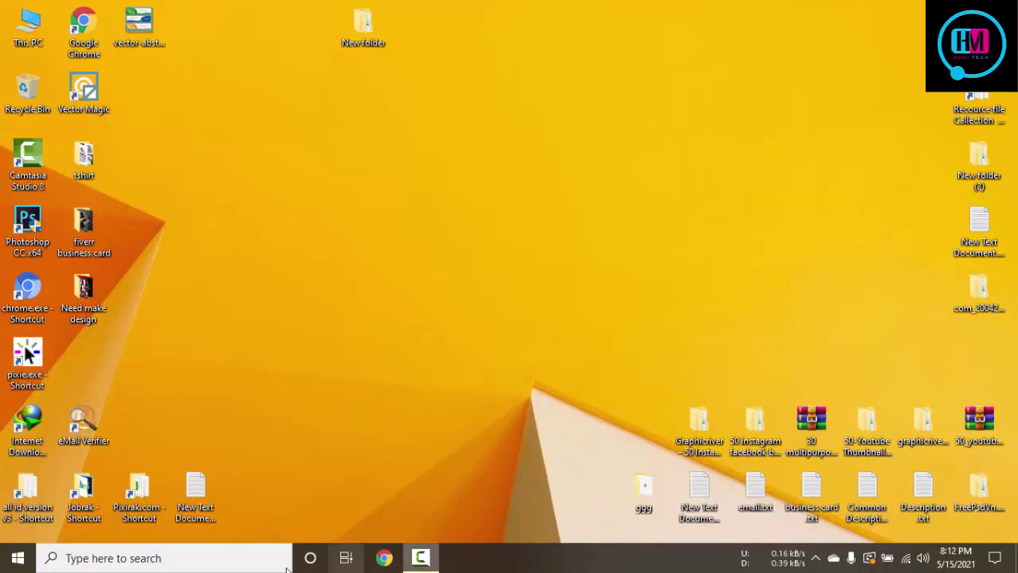
Launch Adobe Illustrator CC 2014 from the Windows taskbar search
{"action": "left_click", "coordinate": [181, 561]}
{"action": "type", "text": "i"}
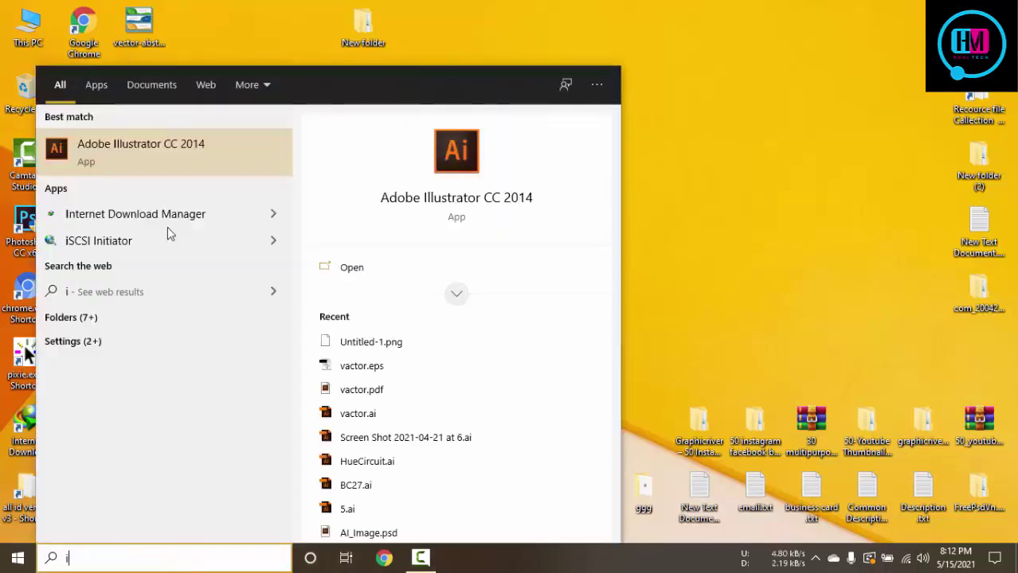
{"action": "left_click", "coordinate": [176, 160]}
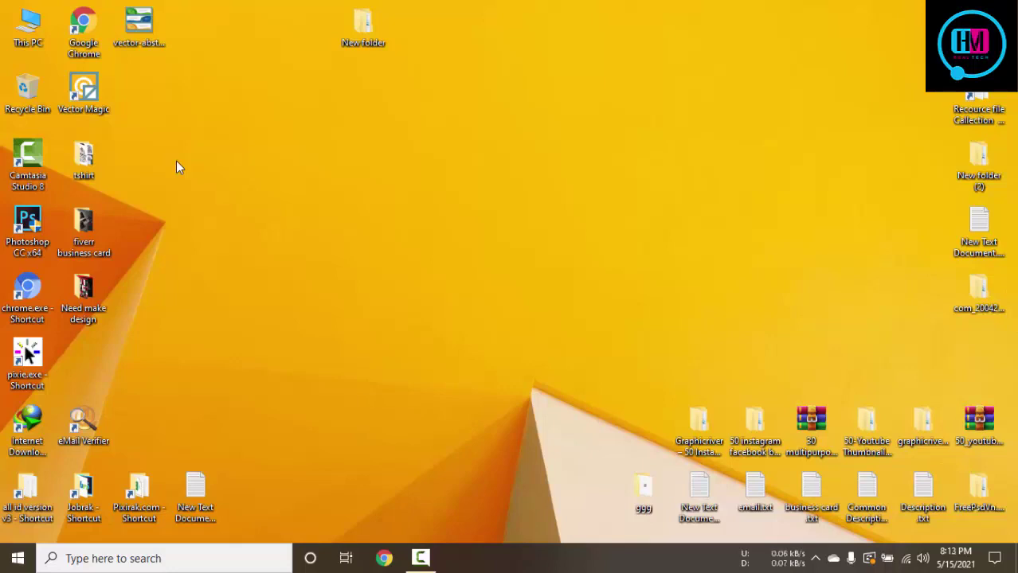
{"action": "left_click", "coordinate": [422, 556]}
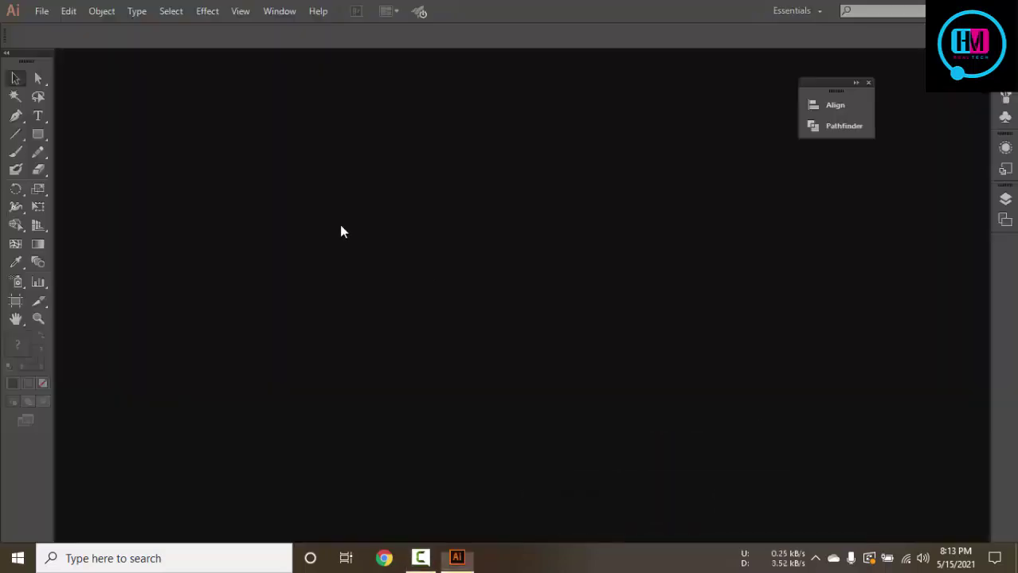
Create a new 1200 × 300 px document, then try dropping the reference .webp banner into Illustrator
{"action": "left_click", "coordinate": [41, 11]}
{"action": "left_click", "coordinate": [73, 32]}
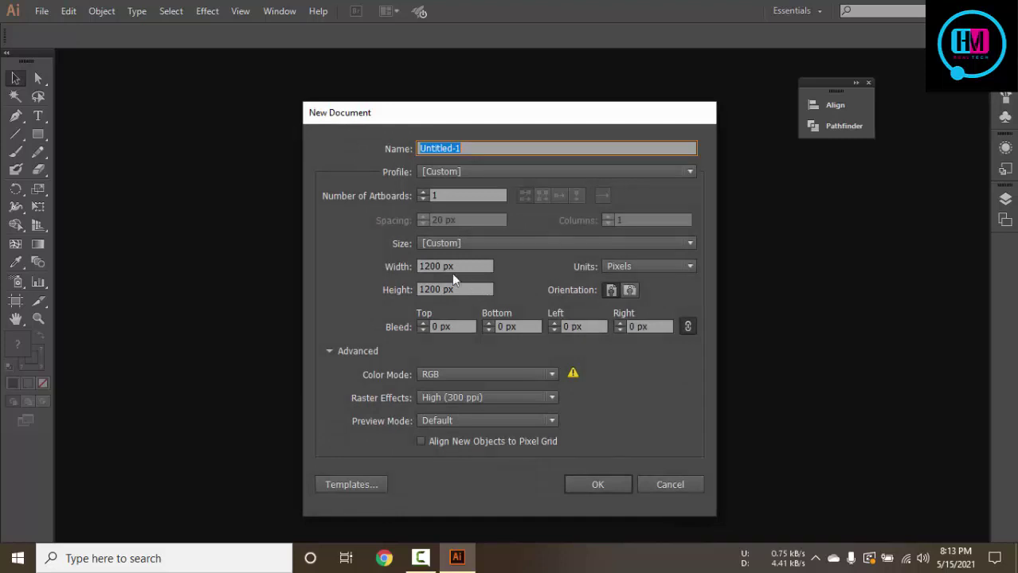
{"action": "left_click", "coordinate": [461, 290]}
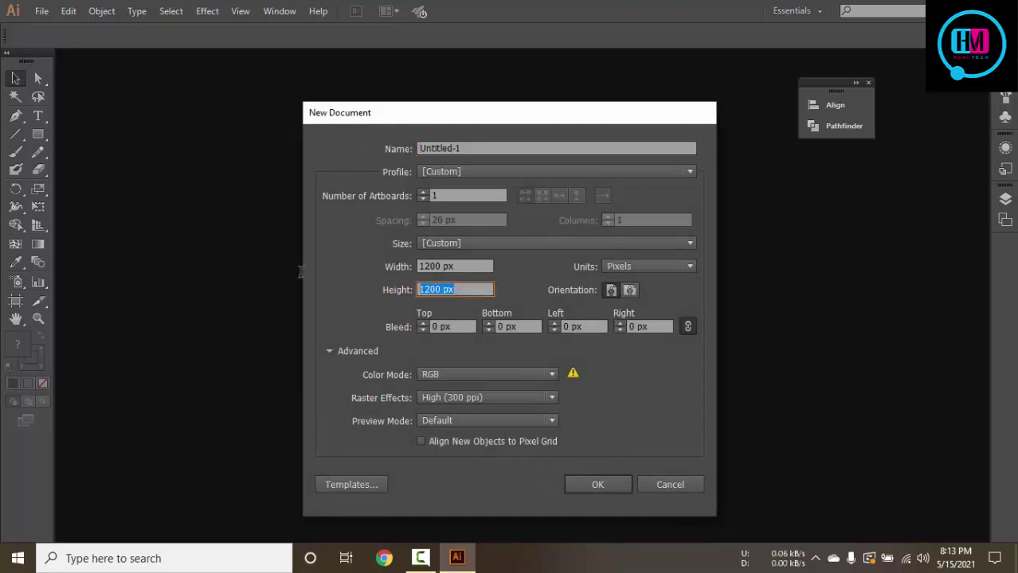
{"action": "left_click", "coordinate": [669, 265]}
{"action": "type", "text": "300"}
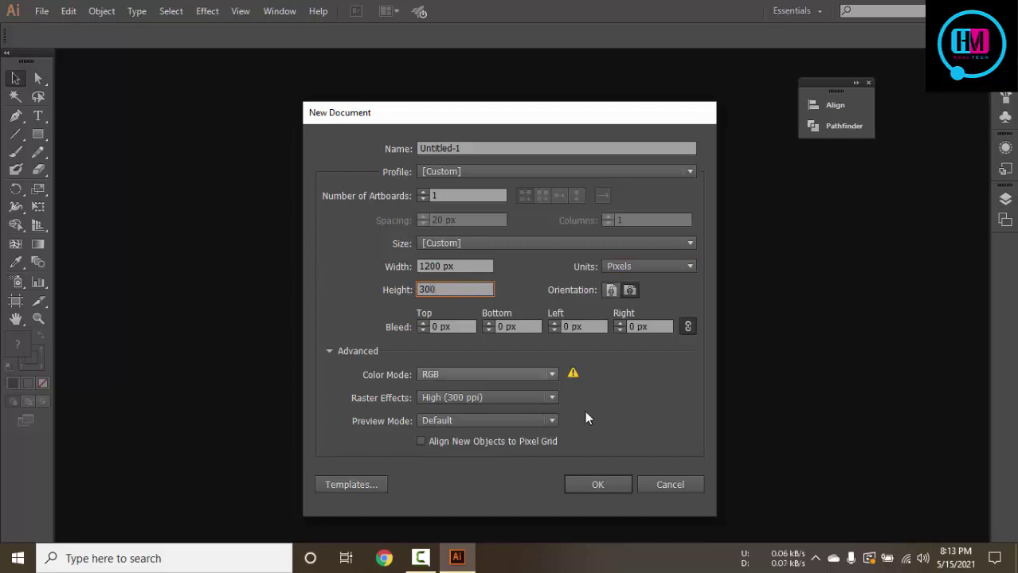
{"action": "left_click", "coordinate": [574, 484]}
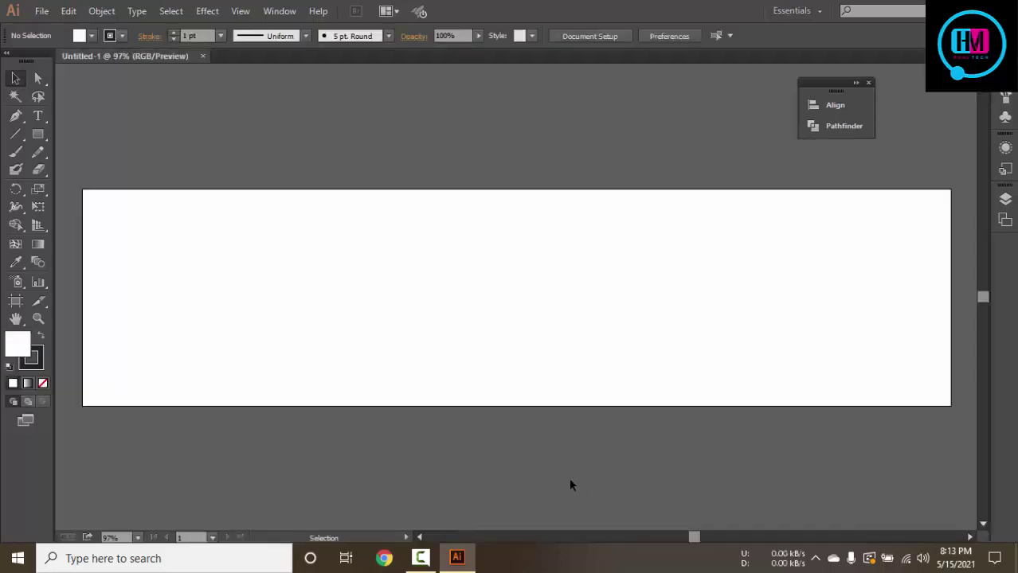
{"action": "key", "text": "ctrl+minus"}
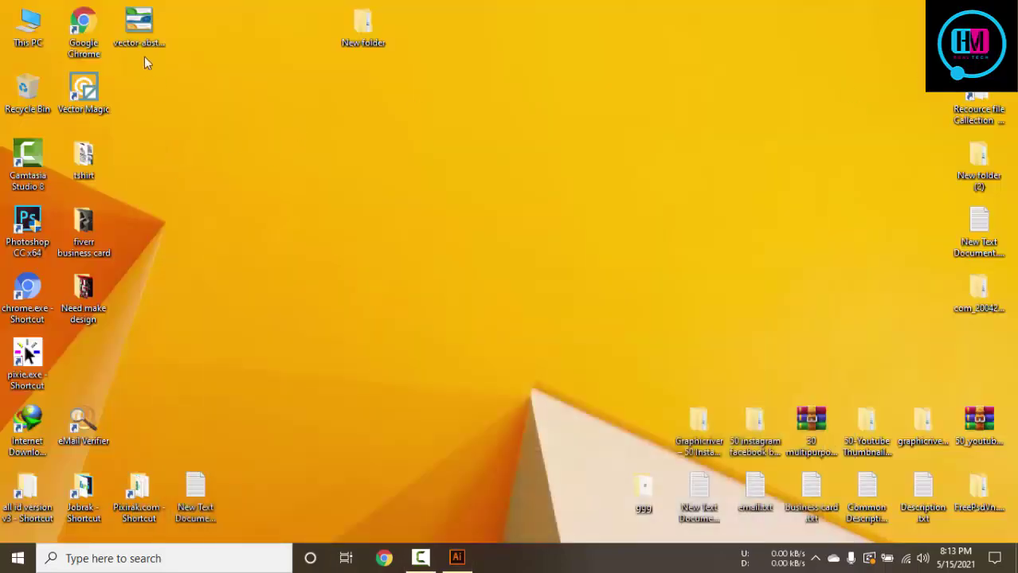
{"action": "left_click_drag", "start_coordinate": [141, 36], "coordinate": [369, 386]}
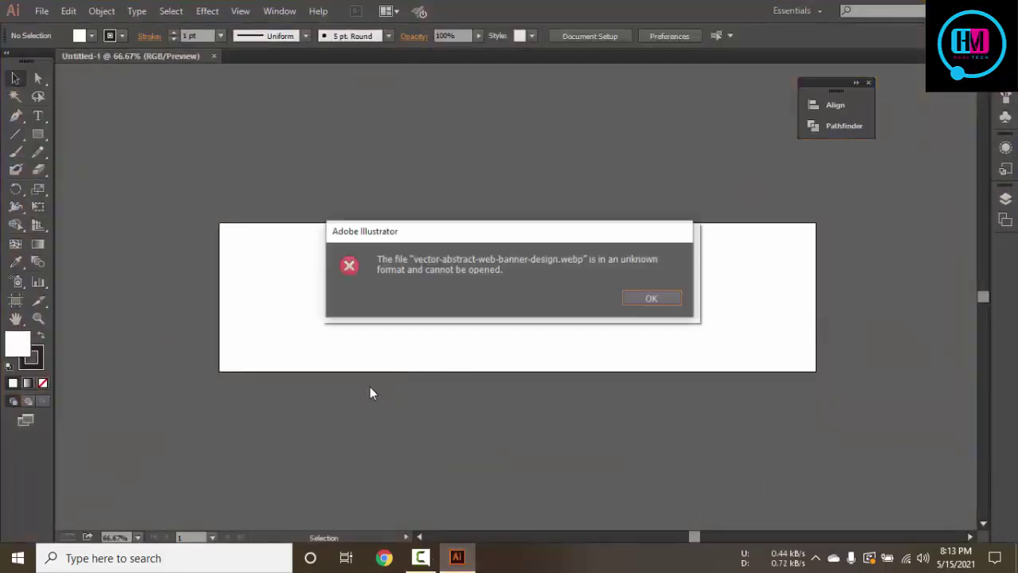
Dismiss the unknown-format error and open the reference .webp banner in Microsoft Edge
{"action": "left_click", "coordinate": [649, 299]}
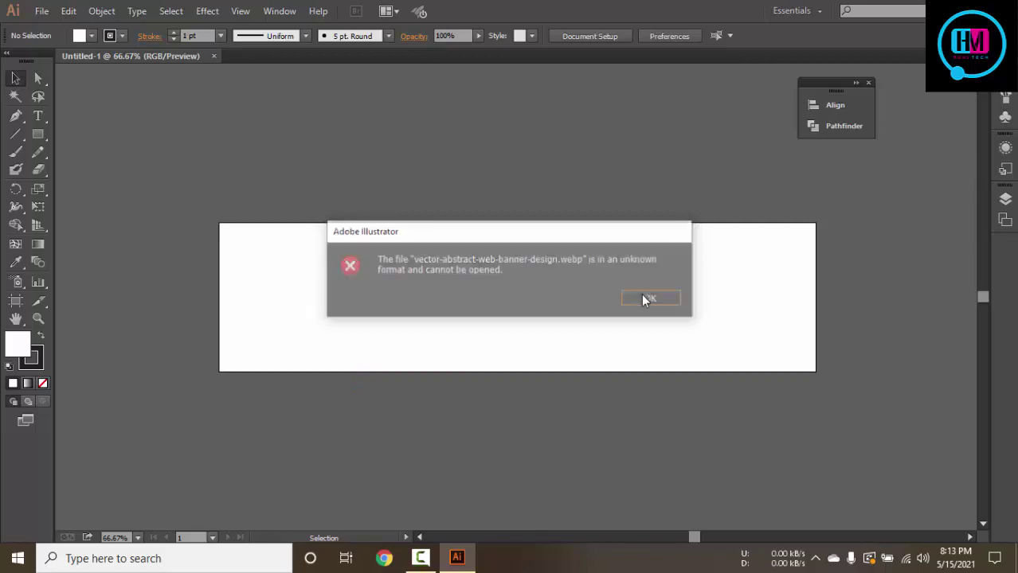
{"action": "left_click", "coordinate": [457, 558]}
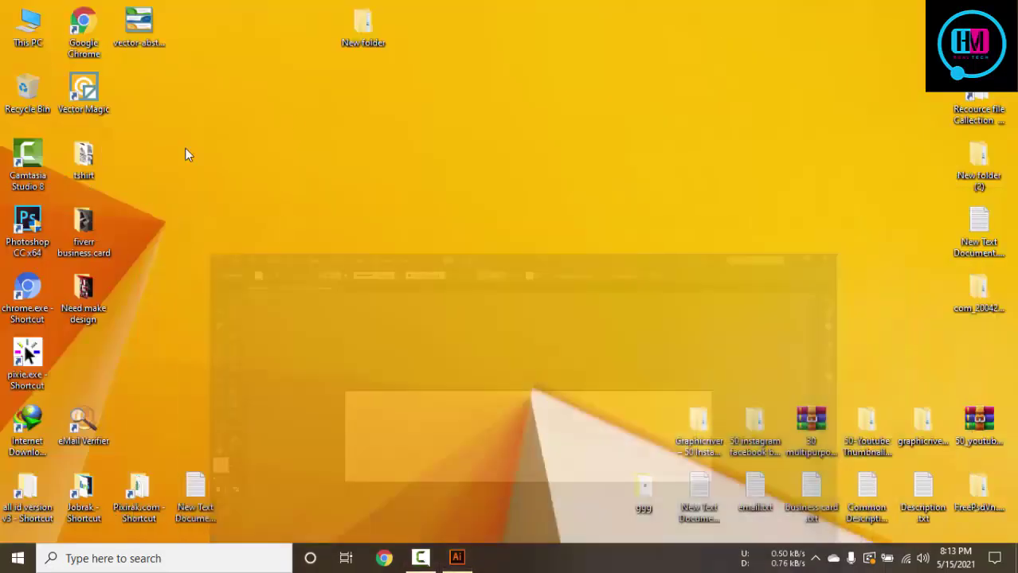
{"action": "left_click", "coordinate": [152, 24]}
{"action": "double_click", "coordinate": [152, 24]}
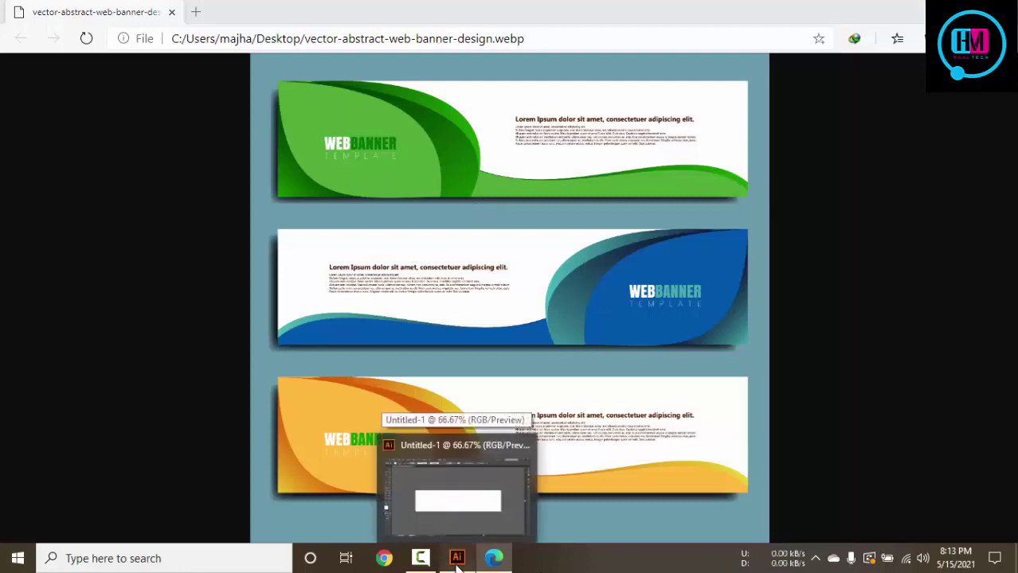
Back in Illustrator, start a Pen path at the artboard's left edge
{"action": "left_click", "coordinate": [457, 563]}
{"action": "left_click", "coordinate": [457, 563]}
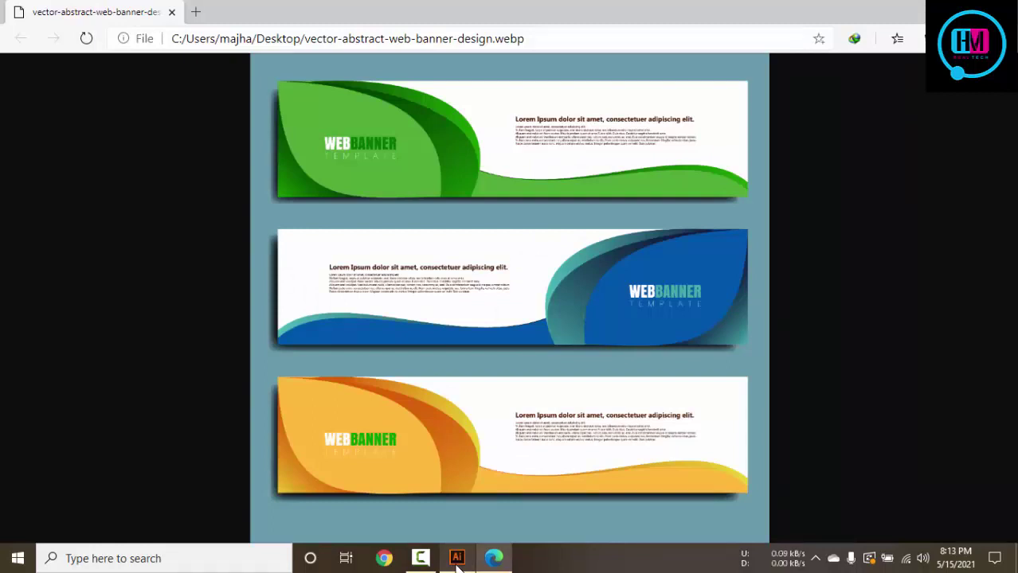
{"action": "left_click", "coordinate": [456, 560]}
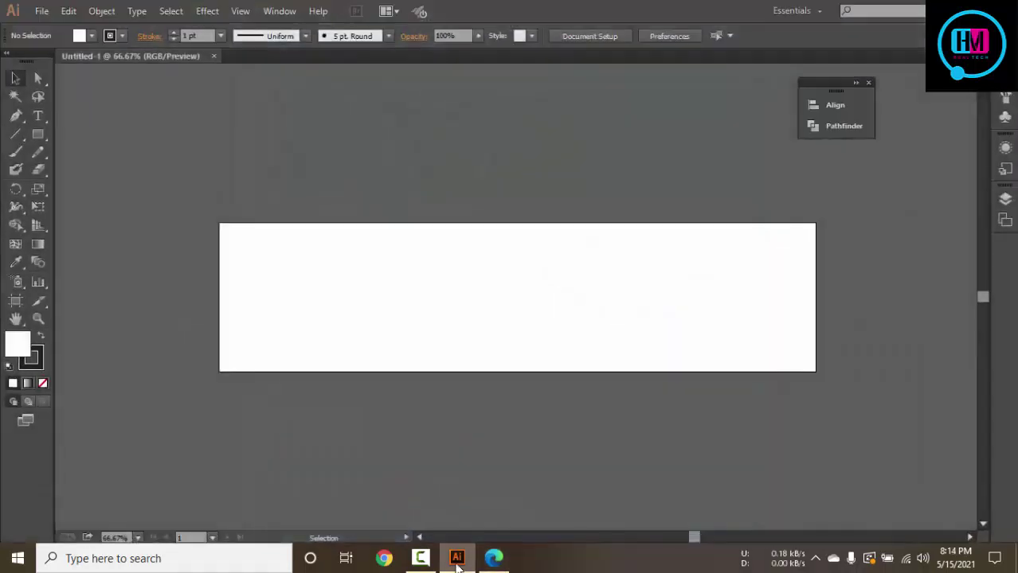
{"action": "key", "text": "p"}
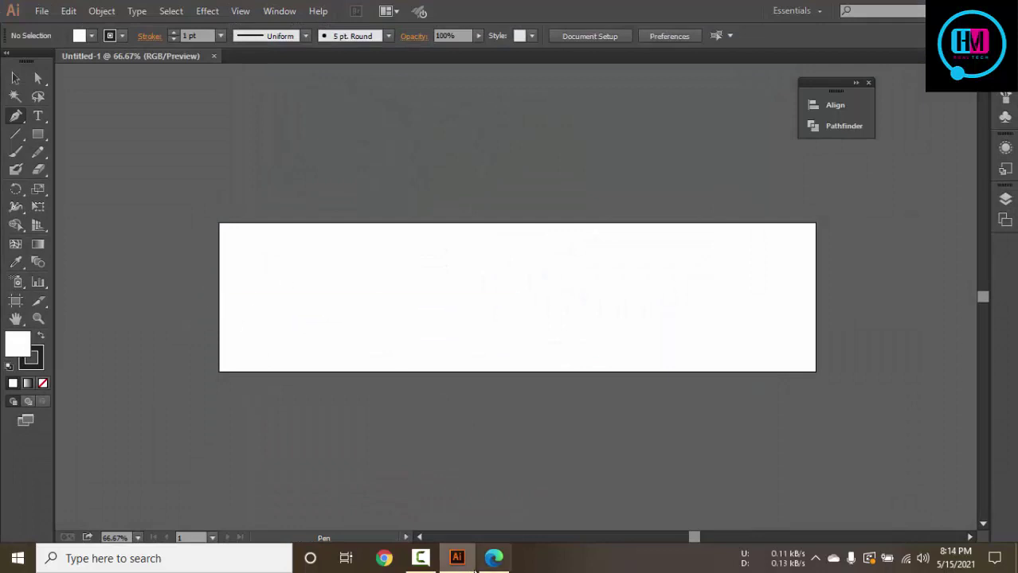
{"action": "left_click", "coordinate": [494, 561]}
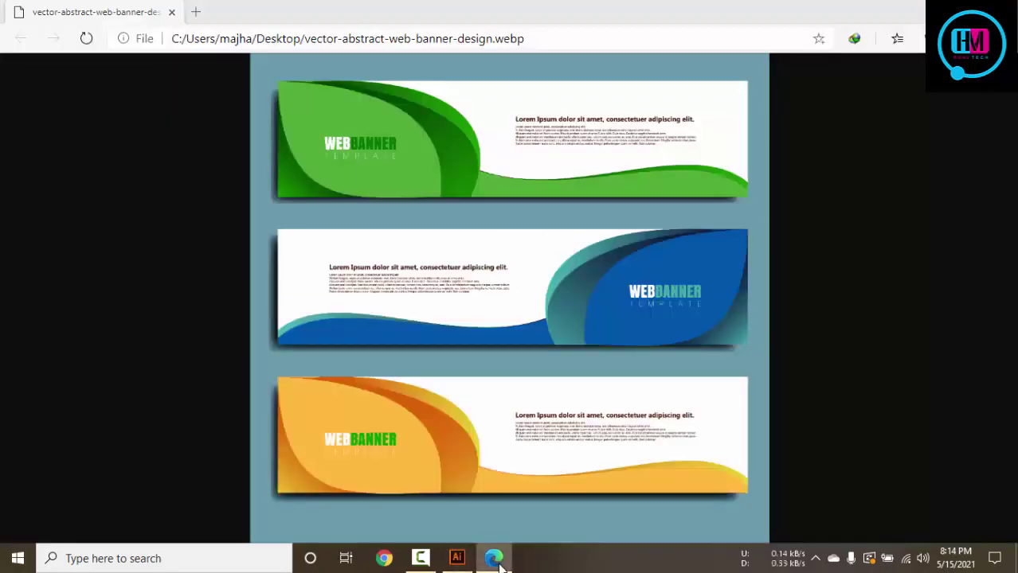
{"action": "left_click", "coordinate": [457, 560]}
{"action": "left_click", "coordinate": [213, 256]}
Draw a closed curved shape in the banner's lower-left corner with the Pen tool
{"action": "mouse_move", "coordinate": [360, 384]}
{"action": "left_mouse_down"}
{"action": "mouse_move", "coordinate": [524, 418]}
{"action": "mouse_move", "coordinate": [574, 404]}
{"action": "left_mouse_up"}
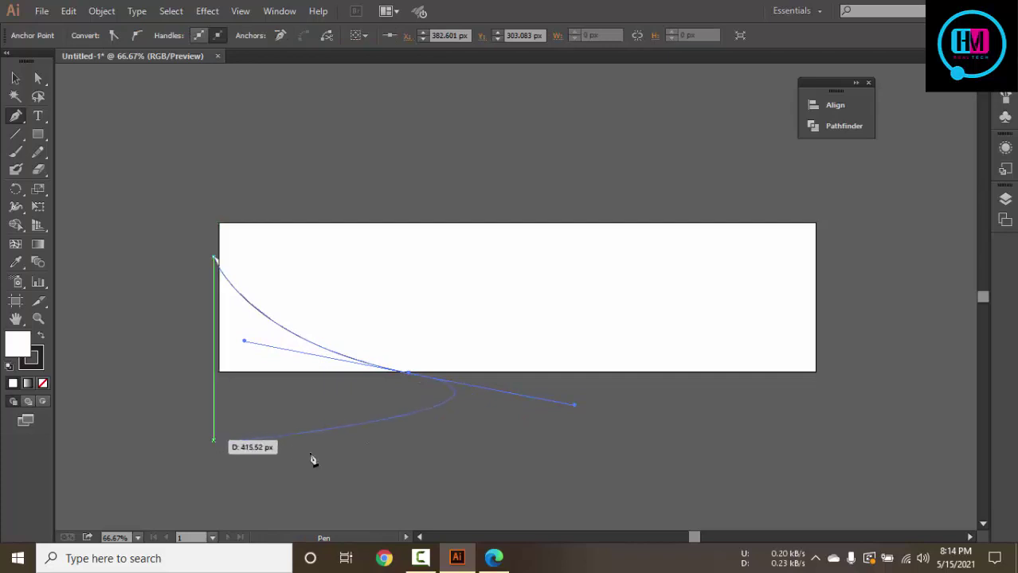
{"action": "left_click", "coordinate": [408, 373]}
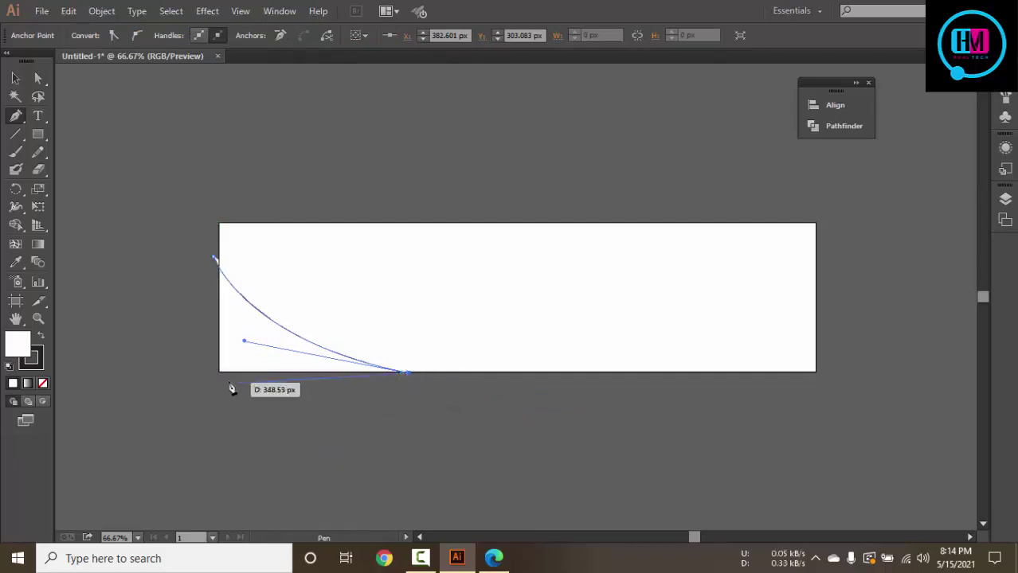
{"action": "left_click", "coordinate": [218, 372]}
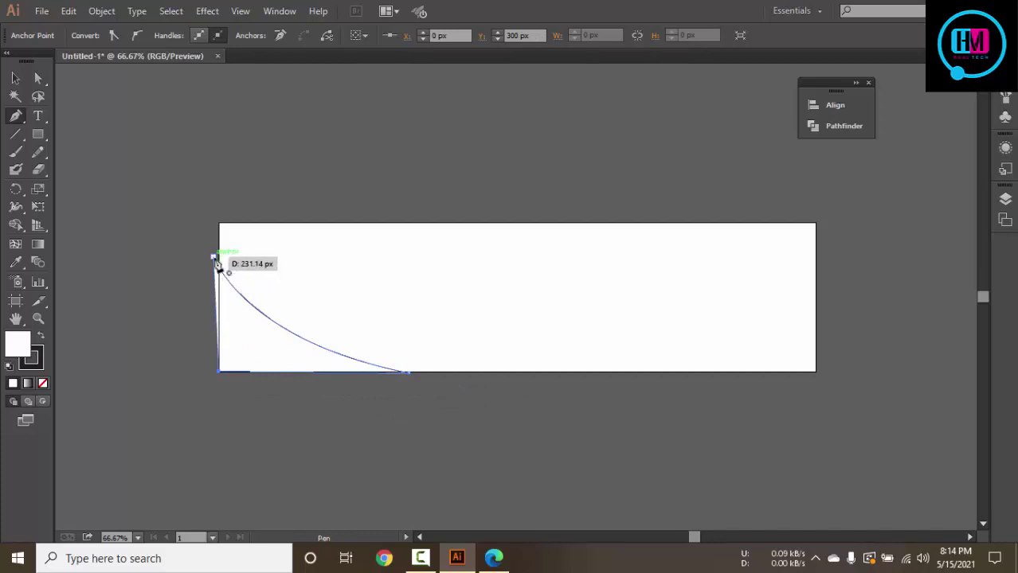
{"action": "left_click", "coordinate": [214, 259]}
{"action": "left_click", "coordinate": [15, 78]}
Snap the shape's top-left anchor onto the artboard edge using Direct Selection
{"action": "left_click", "coordinate": [314, 432]}
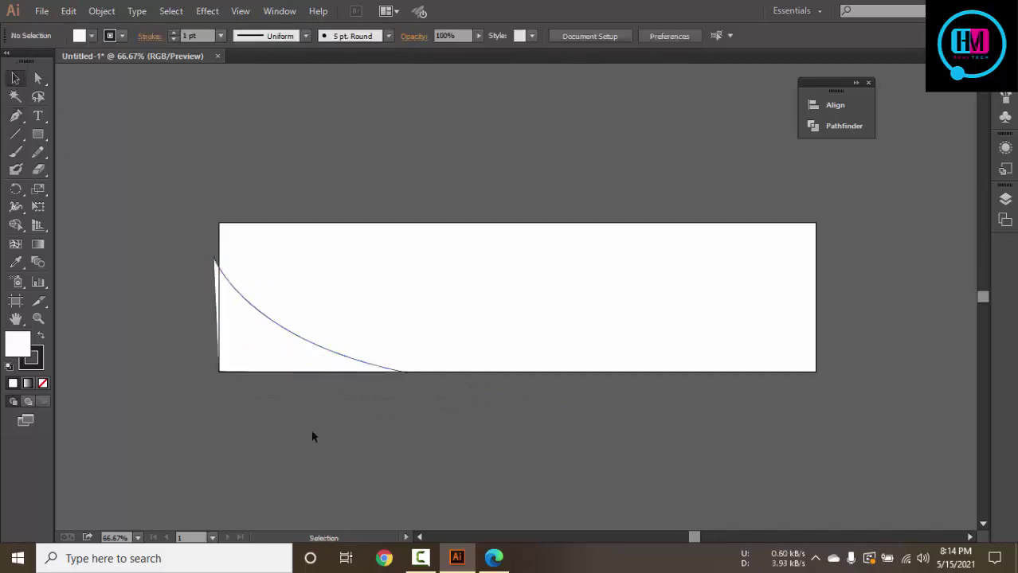
{"action": "left_click", "coordinate": [279, 357]}
{"action": "scroll", "coordinate": [181, 249], "scroll_direction": "up", "scroll_amount": 3}
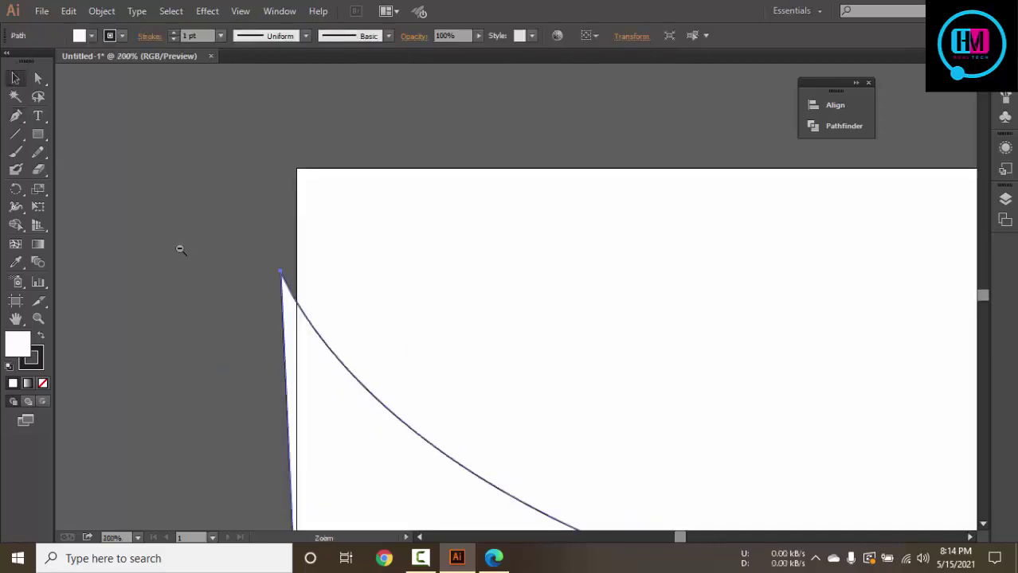
{"action": "key", "text": "a"}
{"action": "left_click", "coordinate": [255, 253]}
{"action": "left_click", "coordinate": [281, 272]}
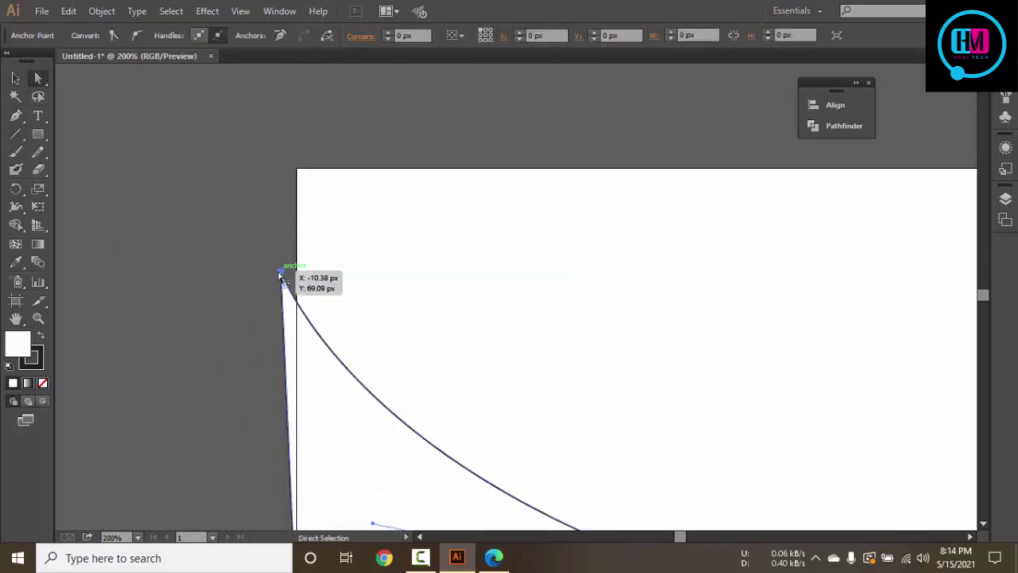
{"action": "left_click_drag", "start_coordinate": [283, 272], "coordinate": [296, 278]}
{"action": "left_click", "coordinate": [191, 227]}
Set the corner shape's stroke to None
{"action": "key", "text": "ctrl+1"}
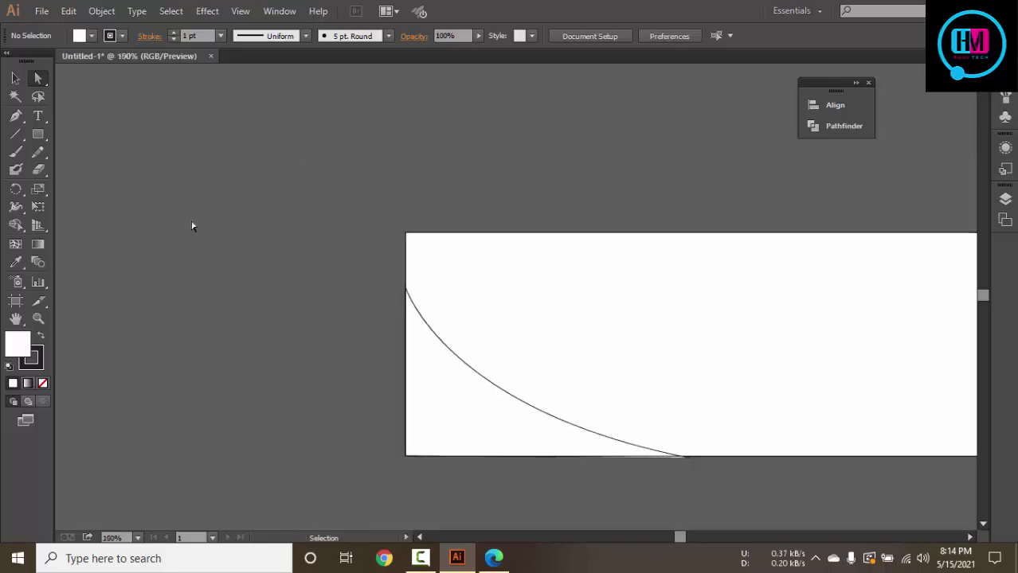
{"action": "left_click", "coordinate": [493, 559]}
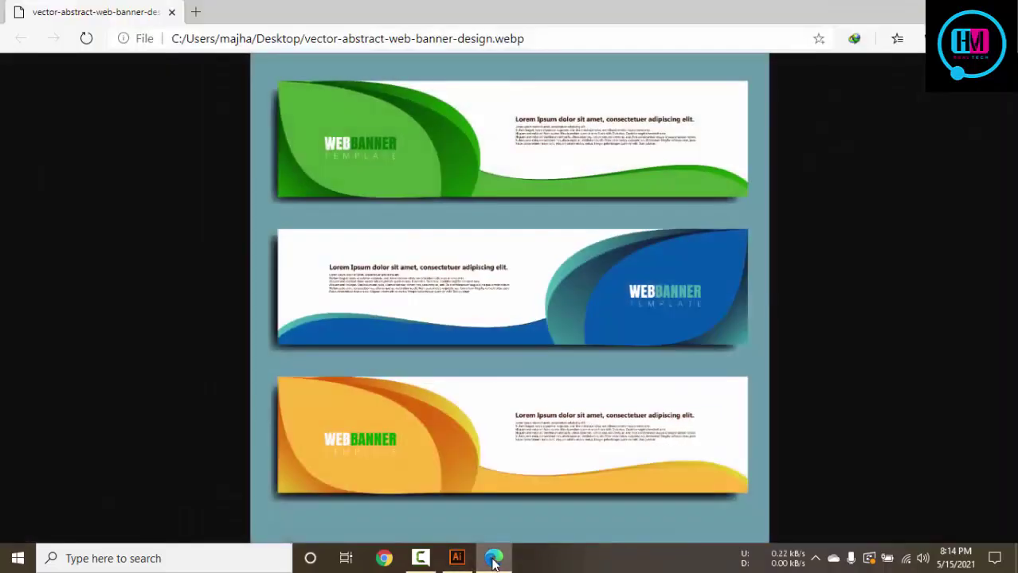
{"action": "left_click", "coordinate": [493, 559]}
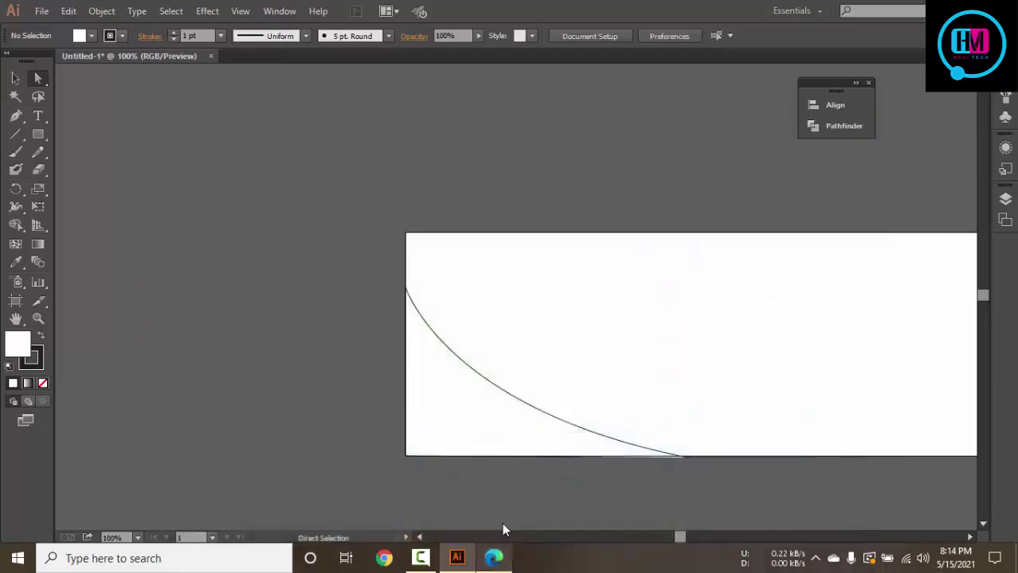
{"action": "left_click", "coordinate": [477, 404]}
{"action": "left_click", "coordinate": [116, 35]}
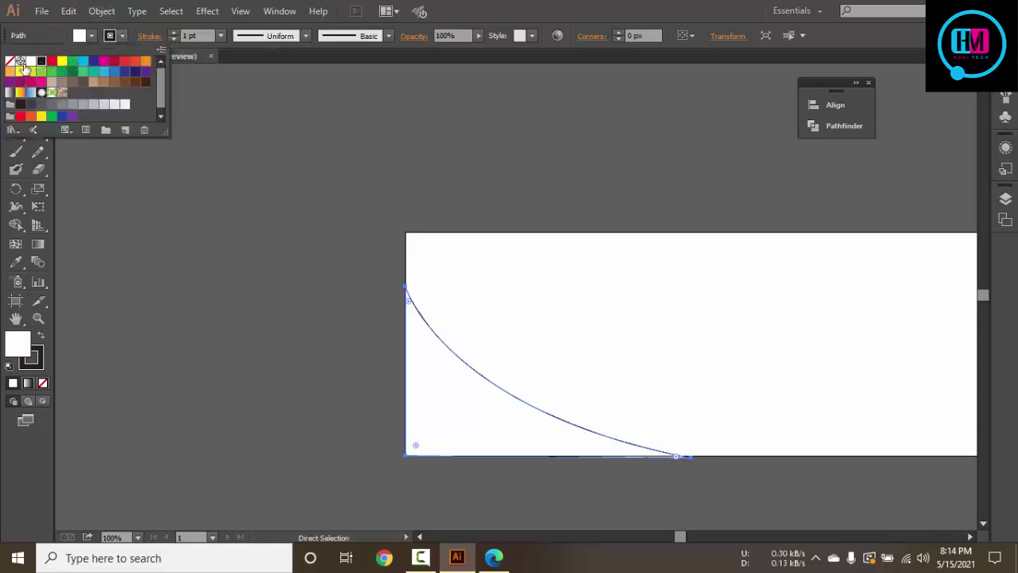
{"action": "left_click", "coordinate": [11, 62]}
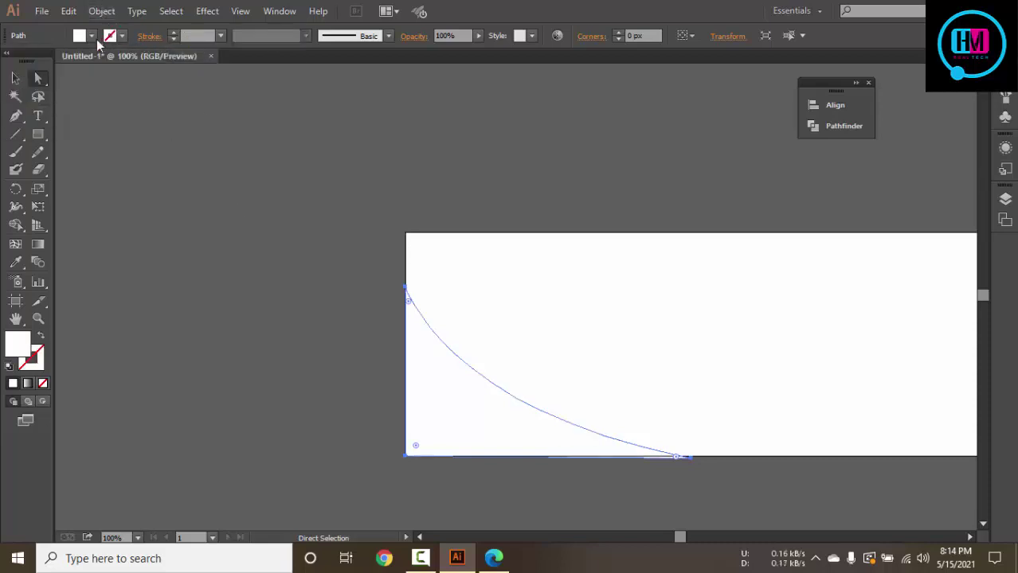
Fill the corner shape with the blue gradient swatch
{"action": "left_click", "coordinate": [88, 36]}
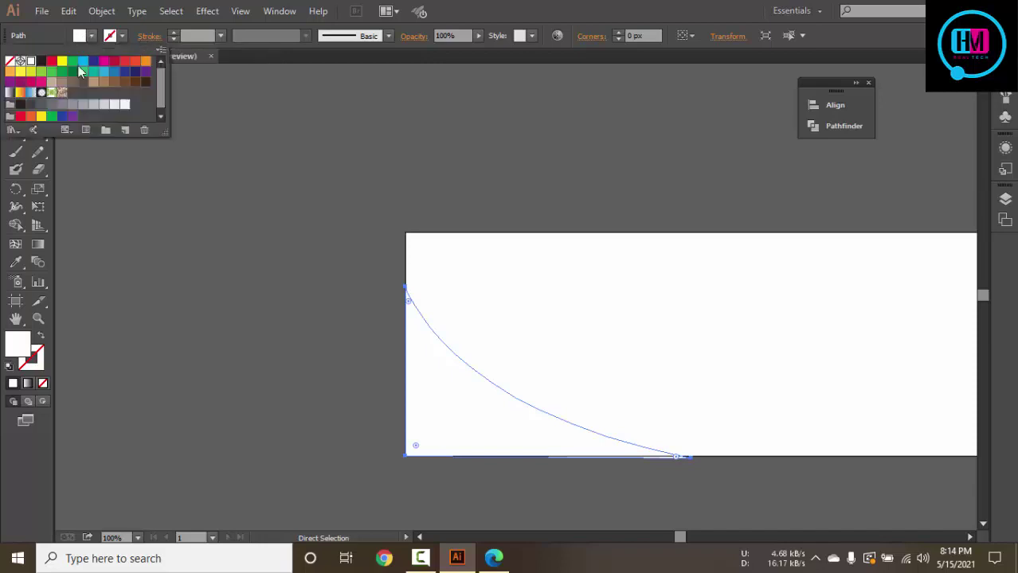
{"action": "left_click", "coordinate": [32, 93]}
{"action": "left_click", "coordinate": [235, 305]}
{"action": "left_click", "coordinate": [270, 172]}
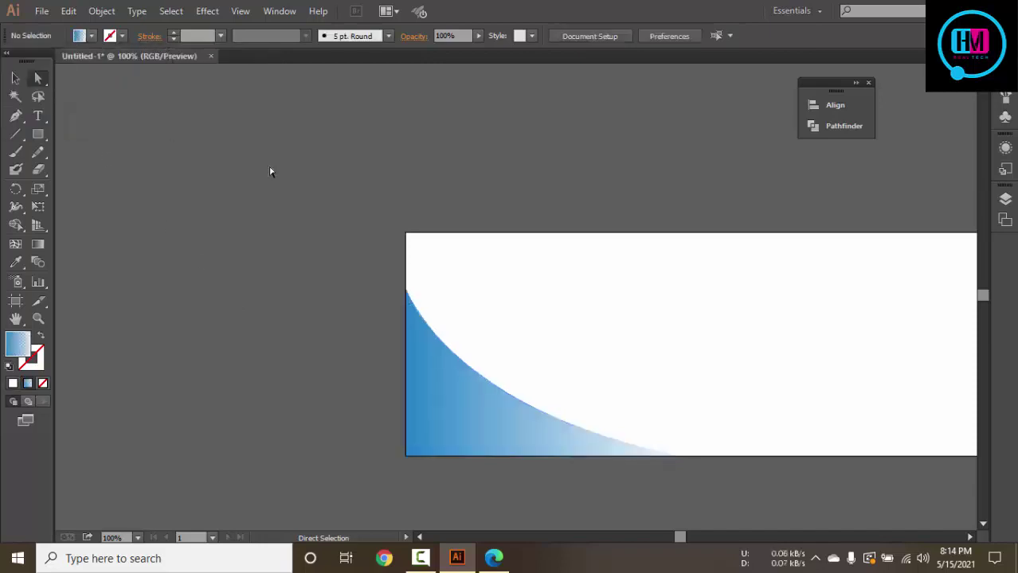
{"action": "key", "text": "ctrl+minus"}
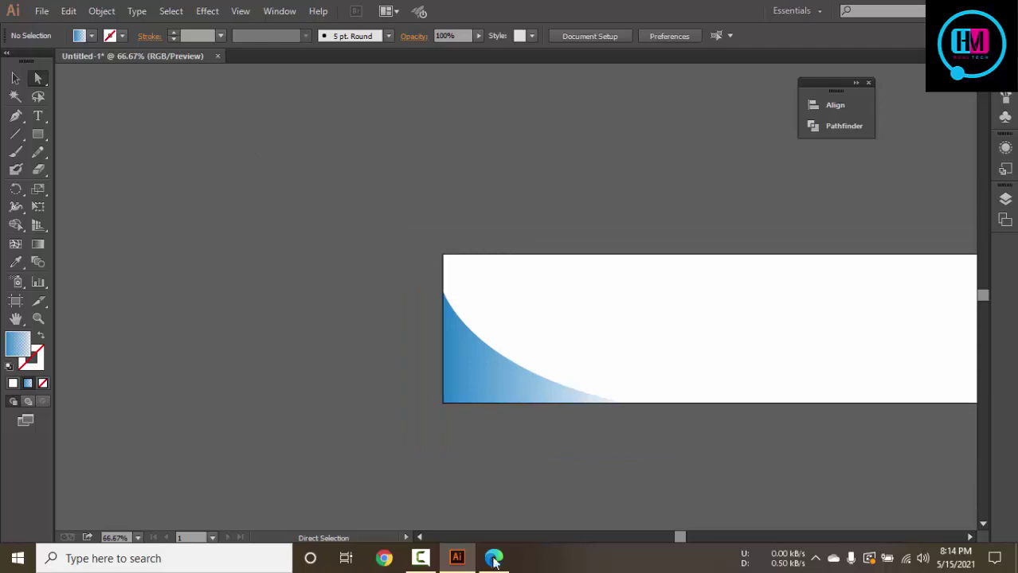
Start a second curved band at the banner's bottom edge, arcing up to the top edge
{"action": "left_click", "coordinate": [495, 559]}
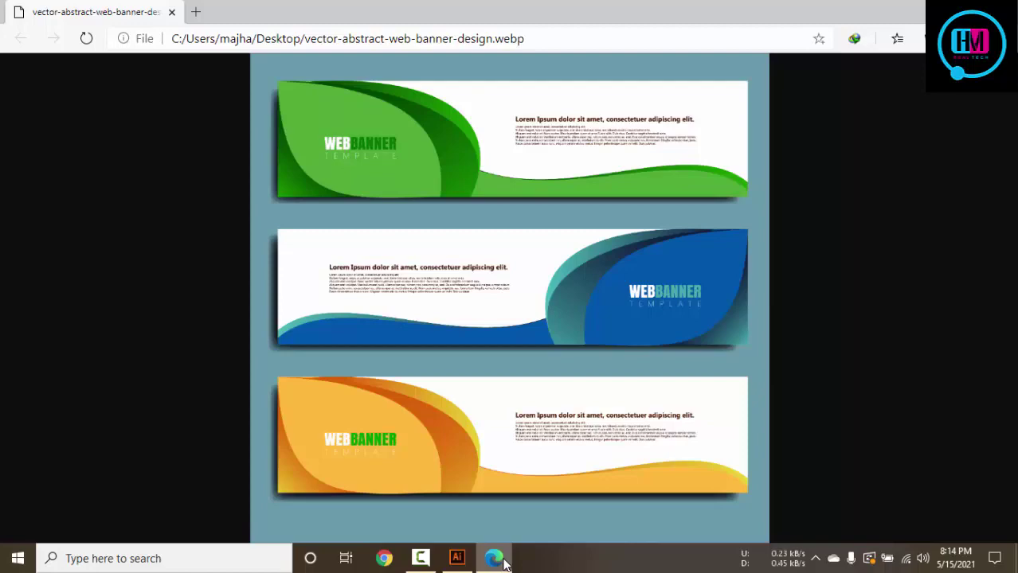
{"action": "left_click", "coordinate": [495, 560]}
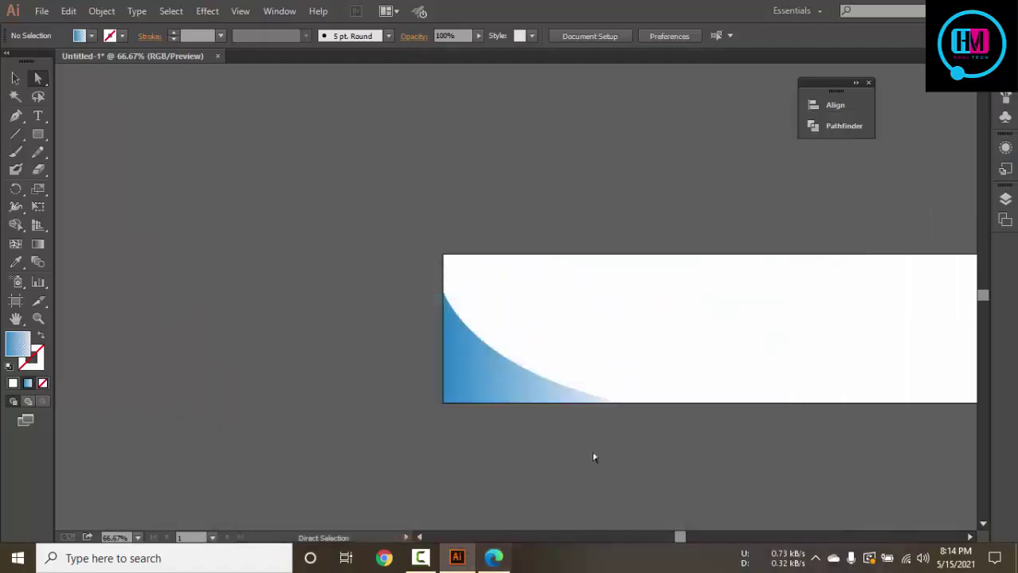
{"action": "key", "text": "p"}
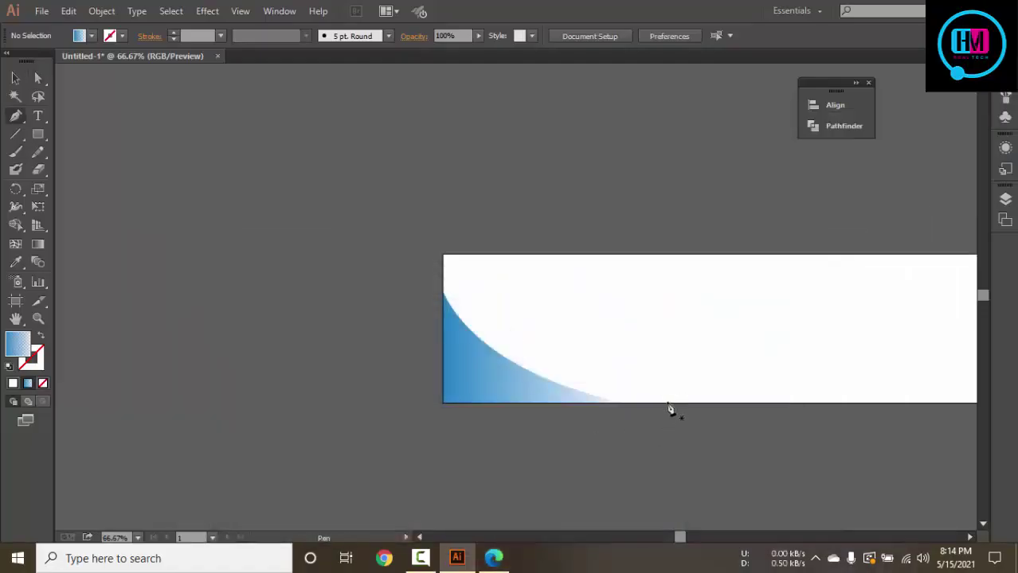
{"action": "left_click", "coordinate": [670, 403]}
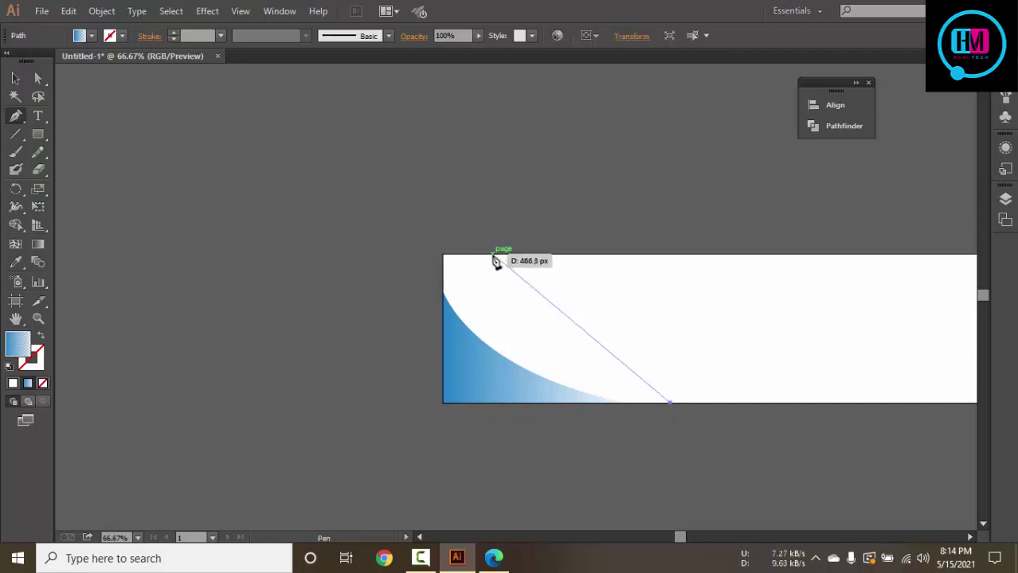
{"action": "mouse_move", "coordinate": [492, 255]}
{"action": "left_mouse_down"}
{"action": "mouse_move", "coordinate": [262, 249]}
{"action": "mouse_move", "coordinate": [309, 236]}
{"action": "left_mouse_up"}
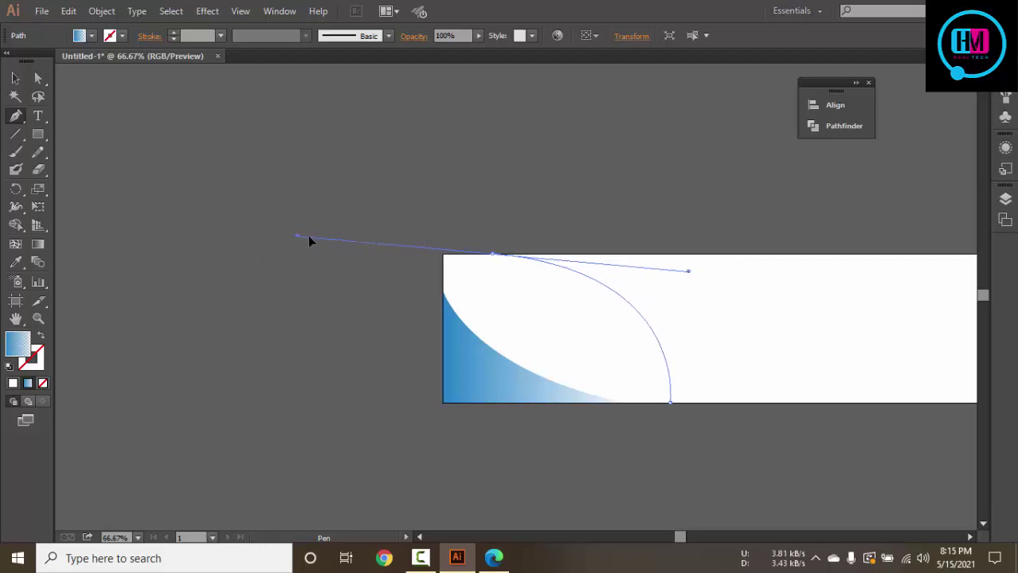
{"action": "left_click_drag", "start_coordinate": [309, 241], "coordinate": [304, 249]}
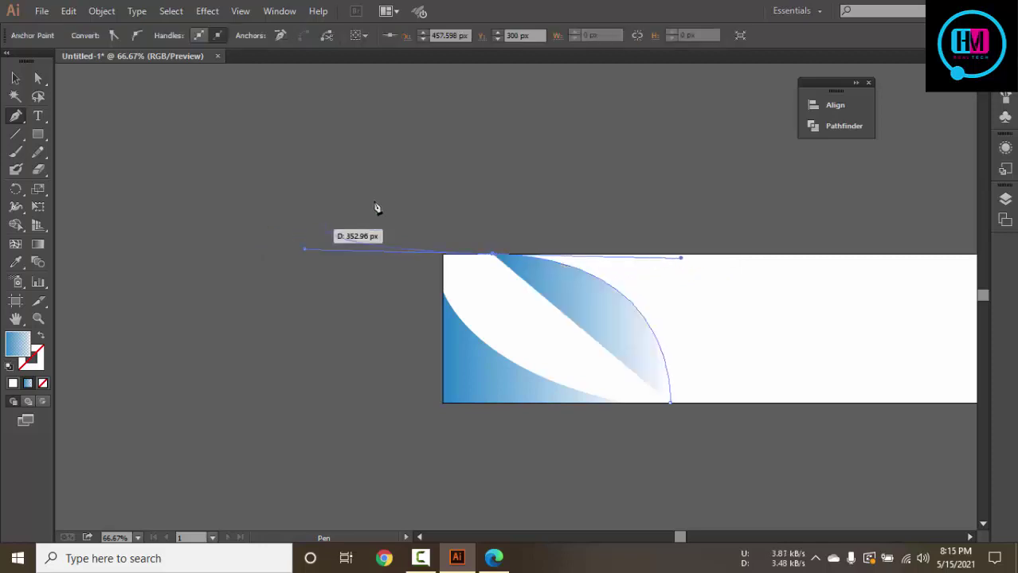
{"action": "key", "text": "alt"}
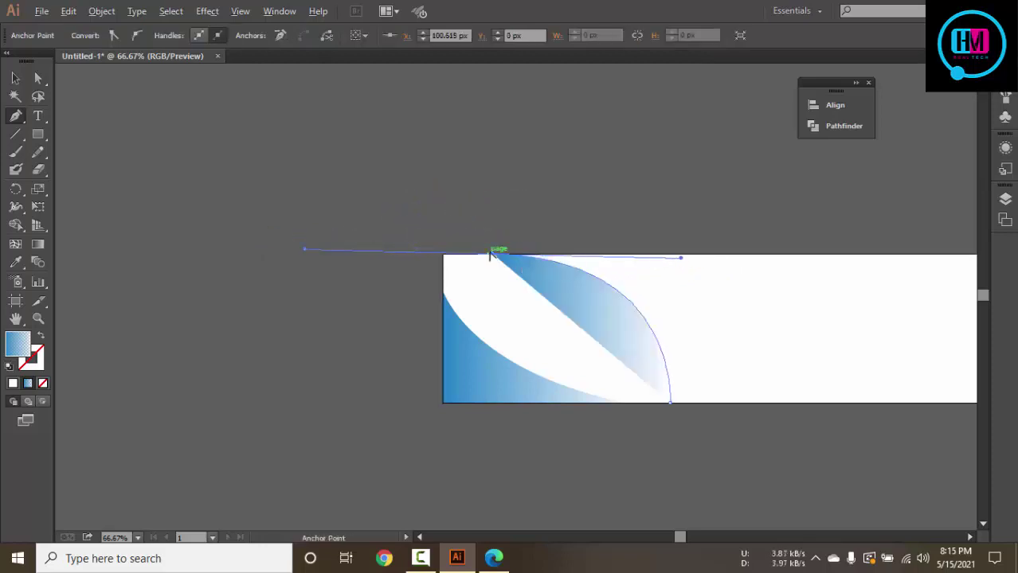
Add the band's second bottom anchor further right and retract its lower handle
{"action": "left_click", "coordinate": [493, 559]}
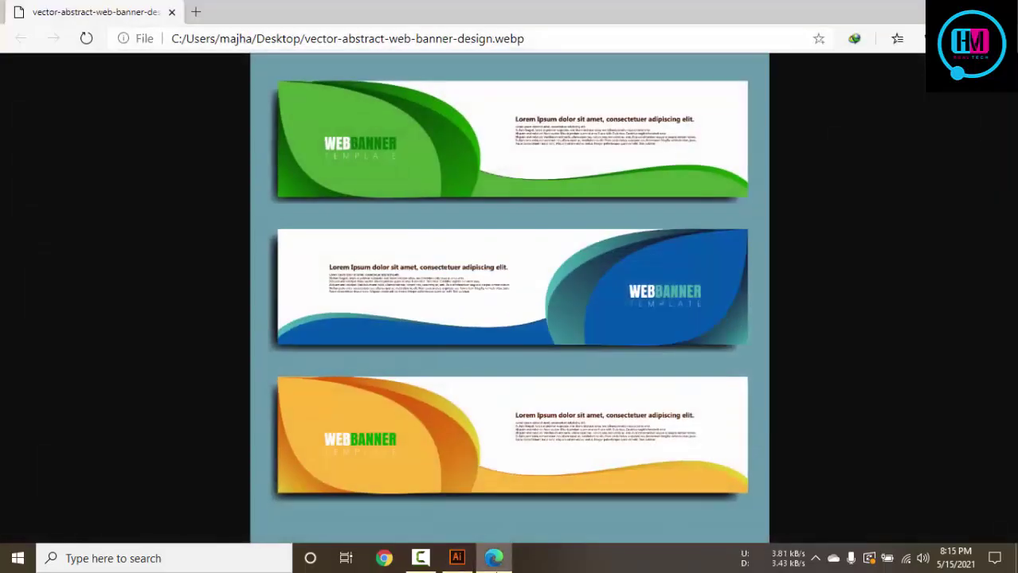
{"action": "left_click", "coordinate": [494, 558]}
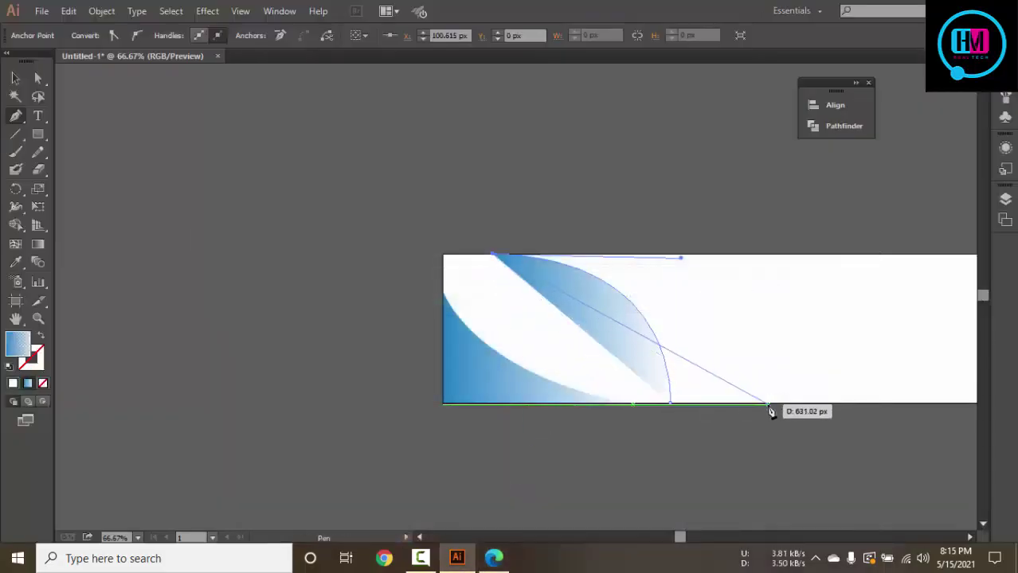
{"action": "mouse_move", "coordinate": [769, 403]}
{"action": "left_mouse_down"}
{"action": "mouse_move", "coordinate": [856, 522]}
{"action": "mouse_move", "coordinate": [852, 386]}
{"action": "left_mouse_up"}
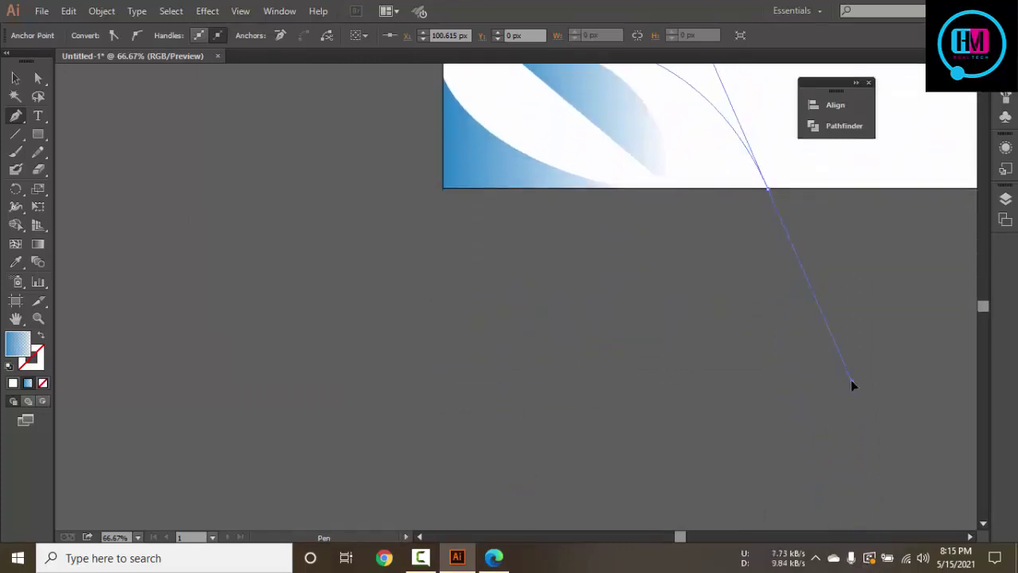
{"action": "left_click_drag", "start_coordinate": [852, 387], "coordinate": [861, 378]}
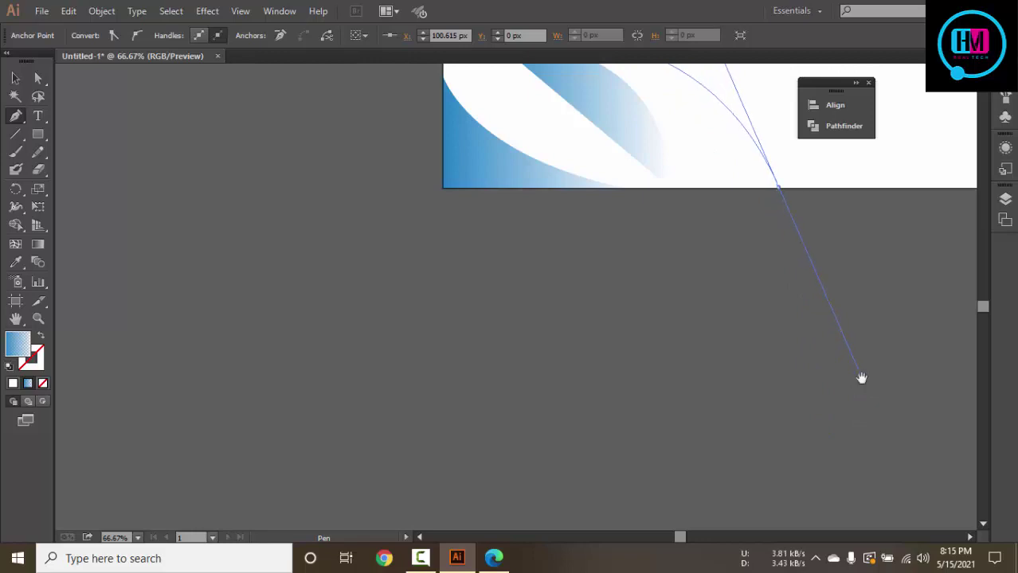
{"action": "mouse_move", "coordinate": [727, 375]}
{"action": "left_mouse_down"}
{"action": "mouse_move", "coordinate": [702, 428]}
{"action": "mouse_move", "coordinate": [740, 402]}
{"action": "mouse_move", "coordinate": [723, 375]}
{"action": "left_mouse_up"}
{"action": "left_click_drag", "start_coordinate": [638, 338], "coordinate": [638, 427]}
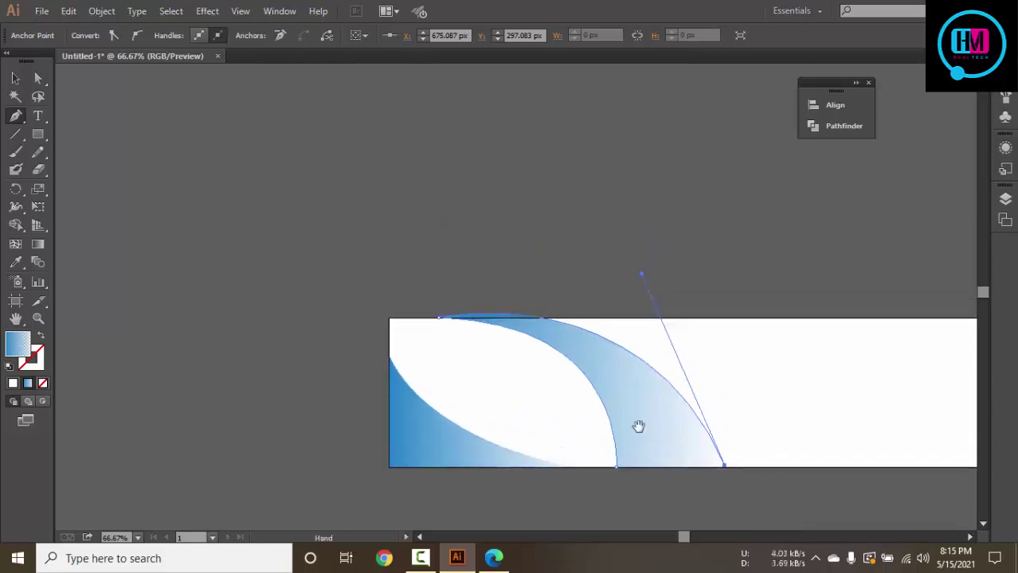
Nudge the second band's top anchor down onto the banner's top edge
{"action": "left_click", "coordinate": [454, 293], "text": "ctrl"}
{"action": "left_click", "coordinate": [458, 297], "text": "ctrl"}
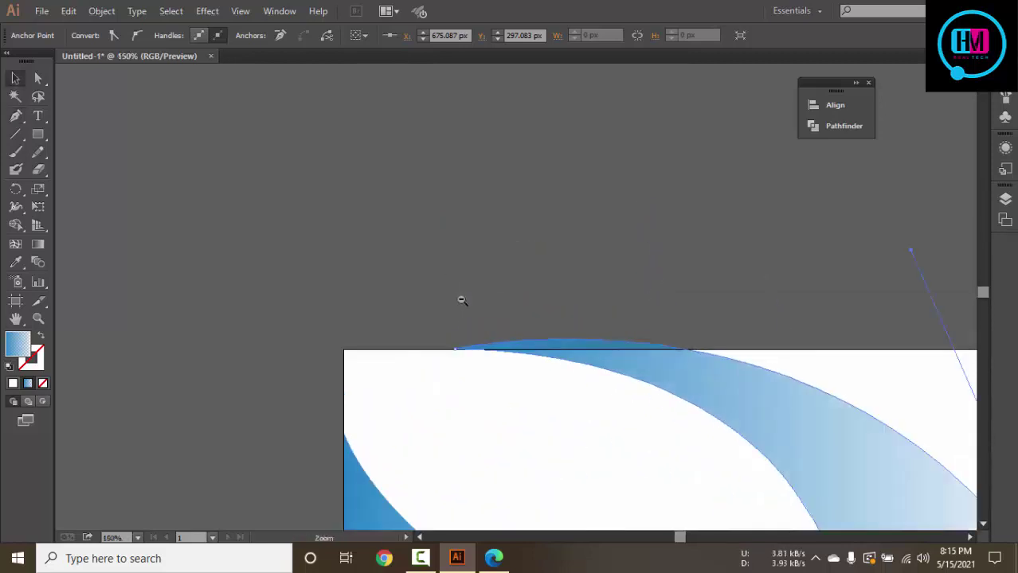
{"action": "left_click", "coordinate": [554, 291], "text": "ctrl"}
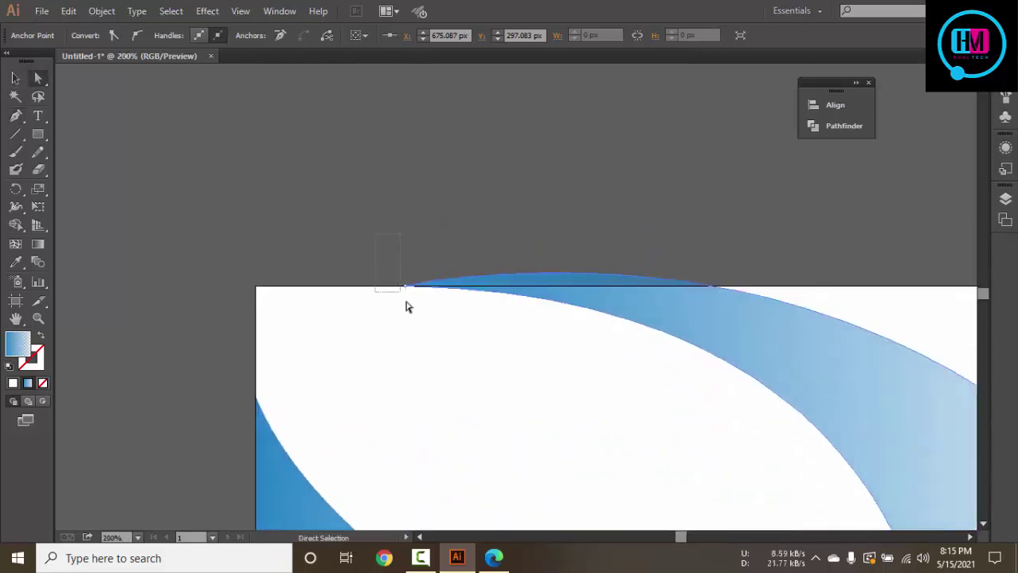
{"action": "mouse_move", "coordinate": [408, 289]}
{"action": "left_mouse_down"}
{"action": "mouse_move", "coordinate": [405, 301]}
{"action": "mouse_move", "coordinate": [405, 290]}
{"action": "left_mouse_up"}
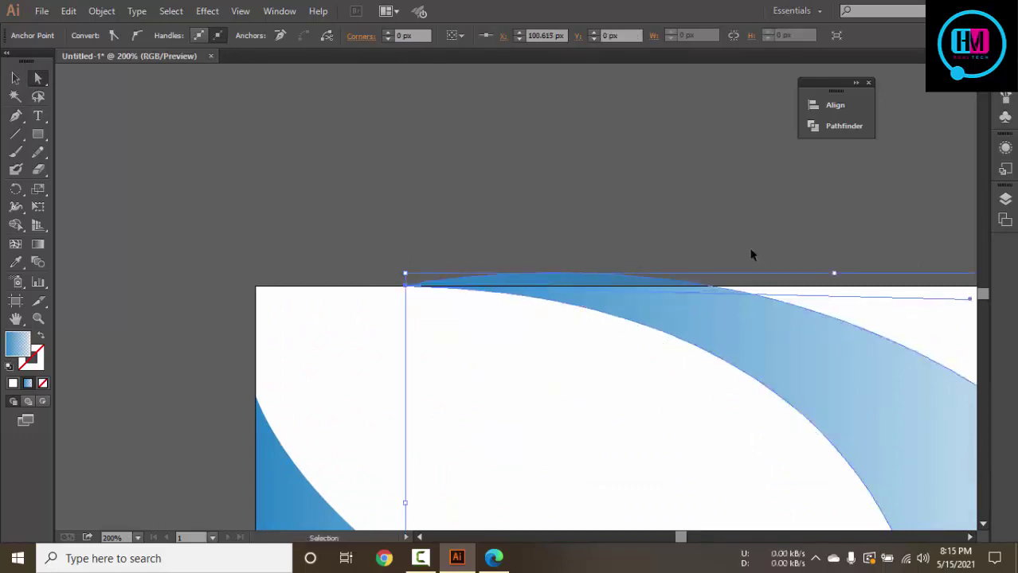
{"action": "scroll", "coordinate": [747, 255], "scroll_direction": "down", "scroll_amount": 1}
Smooth the band's inner and outer curves with their Bezier handles, returning to 100% zoom
{"action": "left_click_drag", "start_coordinate": [769, 231], "coordinate": [491, 209]}
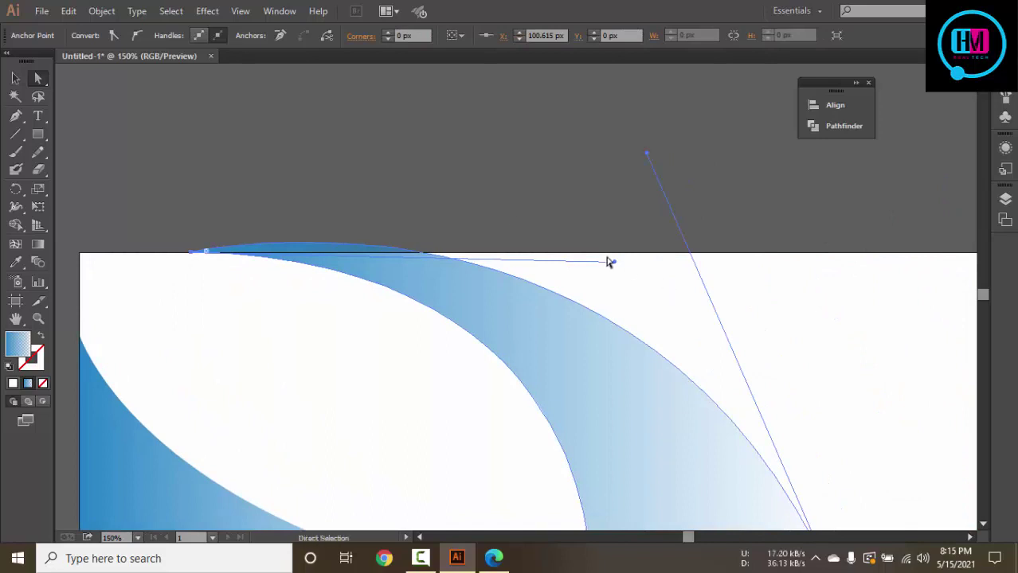
{"action": "mouse_move", "coordinate": [615, 261]}
{"action": "left_mouse_down"}
{"action": "mouse_move", "coordinate": [624, 298]}
{"action": "mouse_move", "coordinate": [604, 332]}
{"action": "left_mouse_up"}
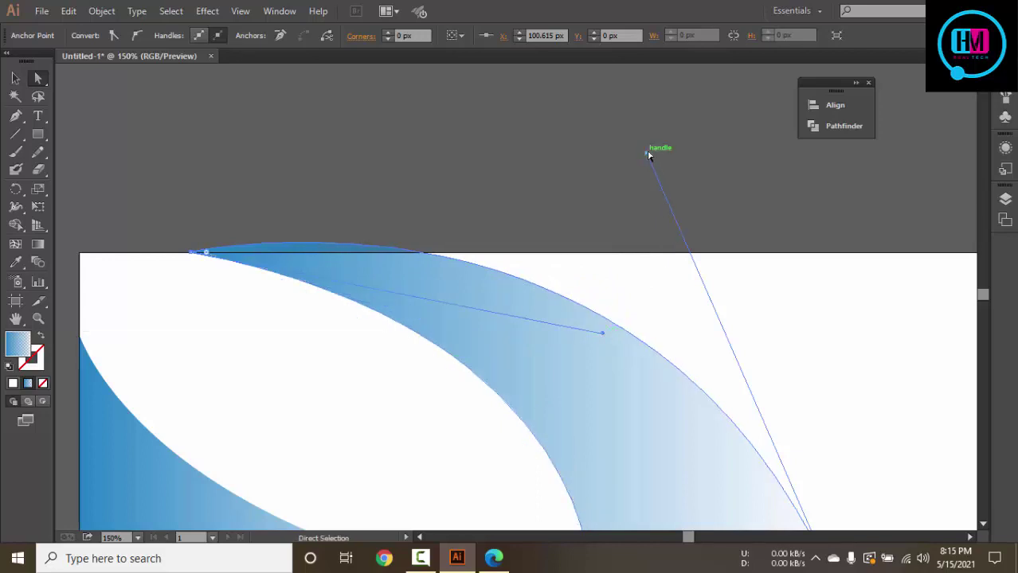
{"action": "mouse_move", "coordinate": [648, 153]}
{"action": "left_mouse_down"}
{"action": "mouse_move", "coordinate": [684, 299]}
{"action": "mouse_move", "coordinate": [751, 265]}
{"action": "left_mouse_up"}
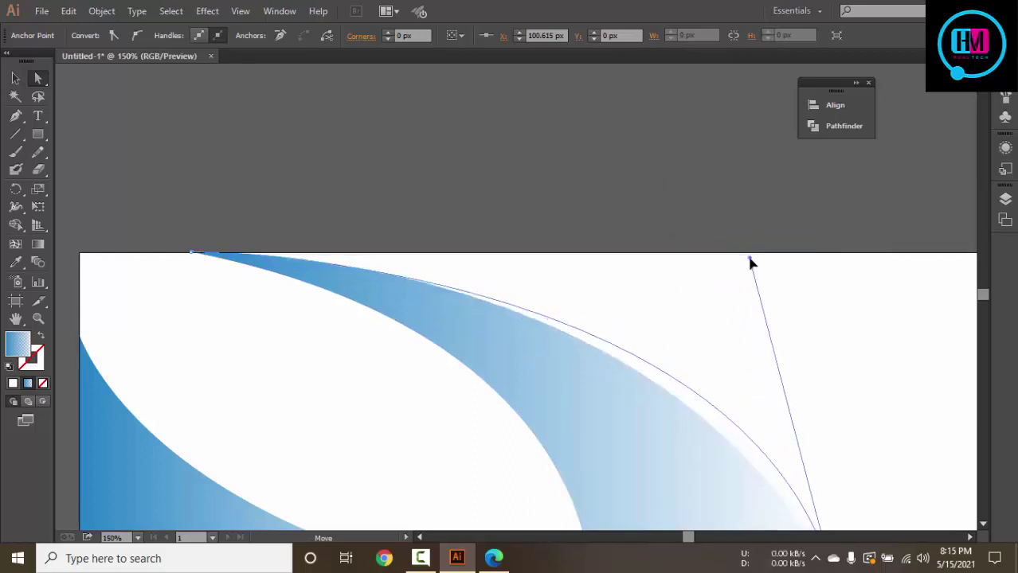
{"action": "left_click_drag", "start_coordinate": [751, 266], "coordinate": [751, 263]}
{"action": "left_click", "coordinate": [595, 215]}
{"action": "key", "text": "ctrl+1"}
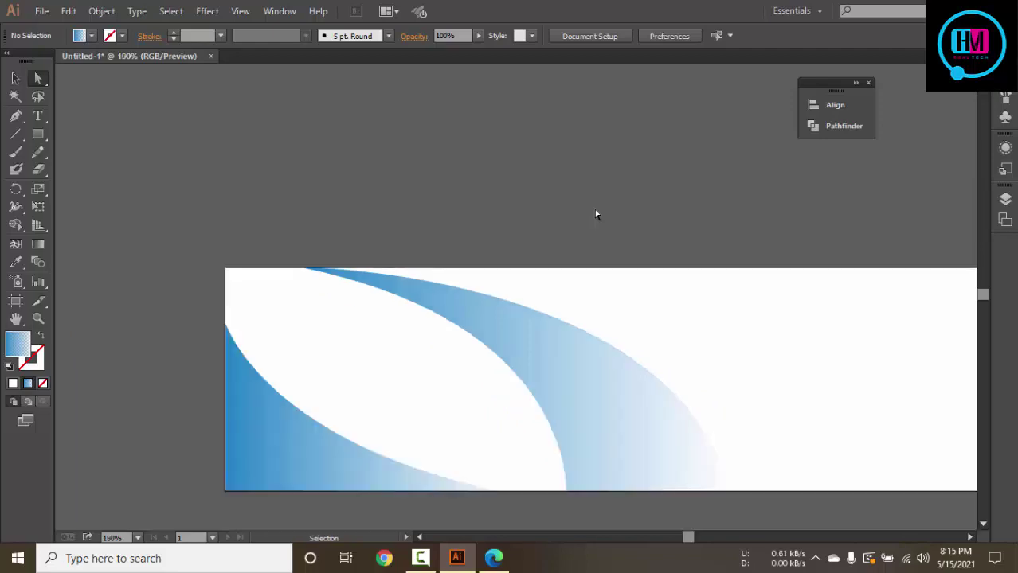
{"action": "left_click_drag", "start_coordinate": [570, 209], "coordinate": [525, 191]}
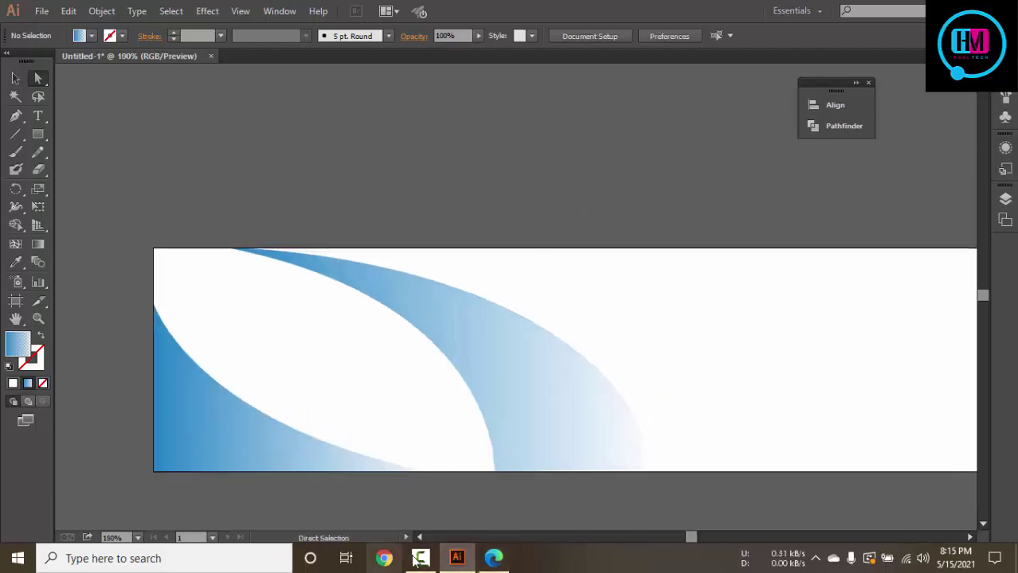
Begin a thin sliver path from the banner's bottom up along the top edge
{"action": "left_click", "coordinate": [493, 560]}
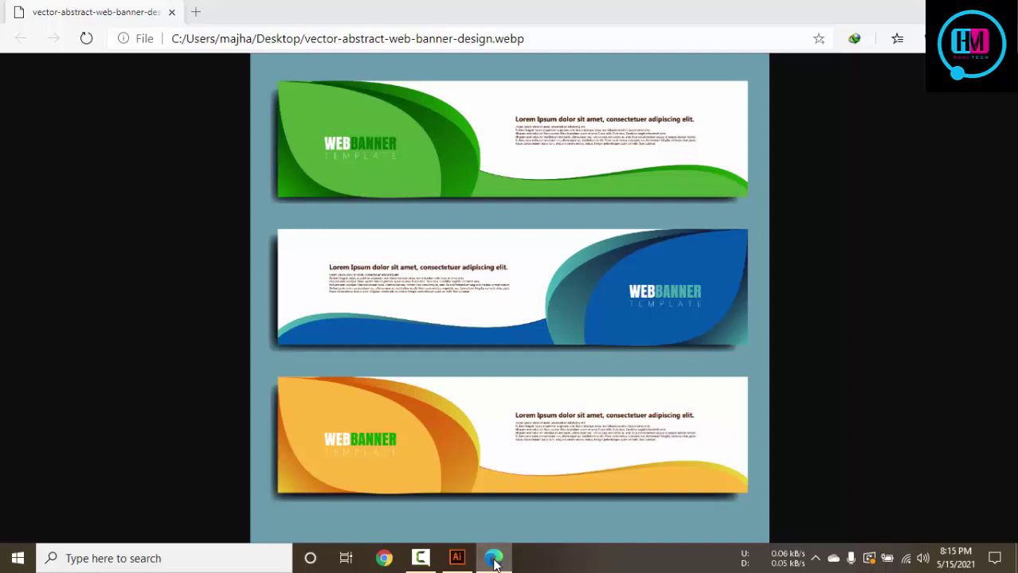
{"action": "left_click", "coordinate": [493, 560]}
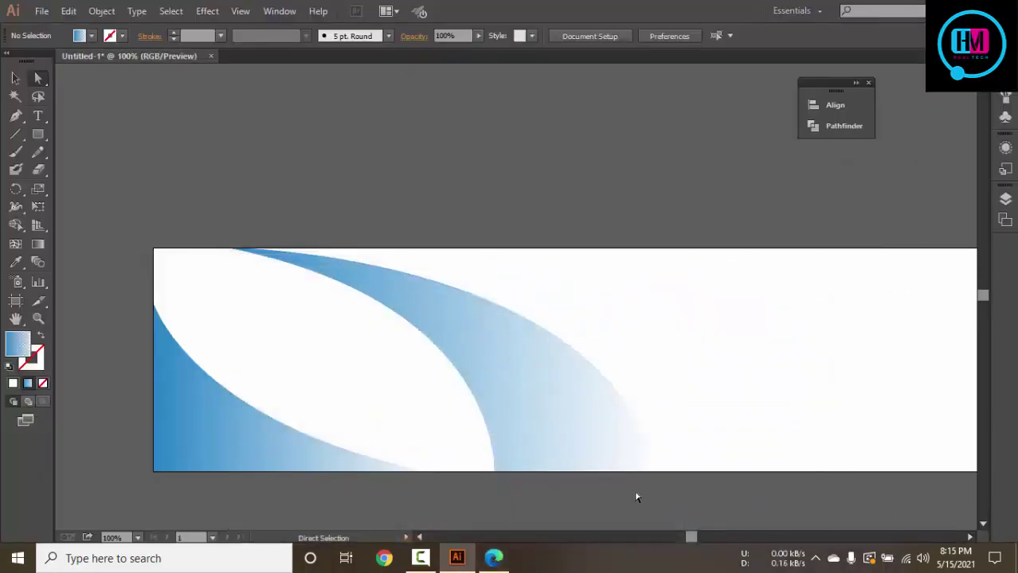
{"action": "key", "text": "p"}
{"action": "left_click", "coordinate": [591, 364]}
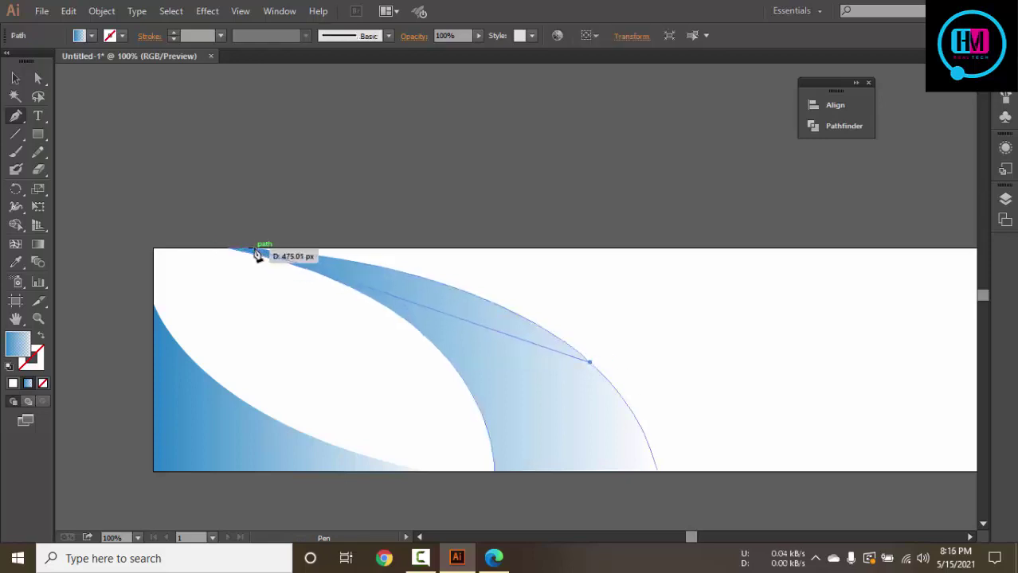
{"action": "mouse_move", "coordinate": [252, 252]}
{"action": "left_mouse_down"}
{"action": "mouse_move", "coordinate": [113, 272]}
{"action": "mouse_move", "coordinate": [208, 232]}
{"action": "left_mouse_up"}
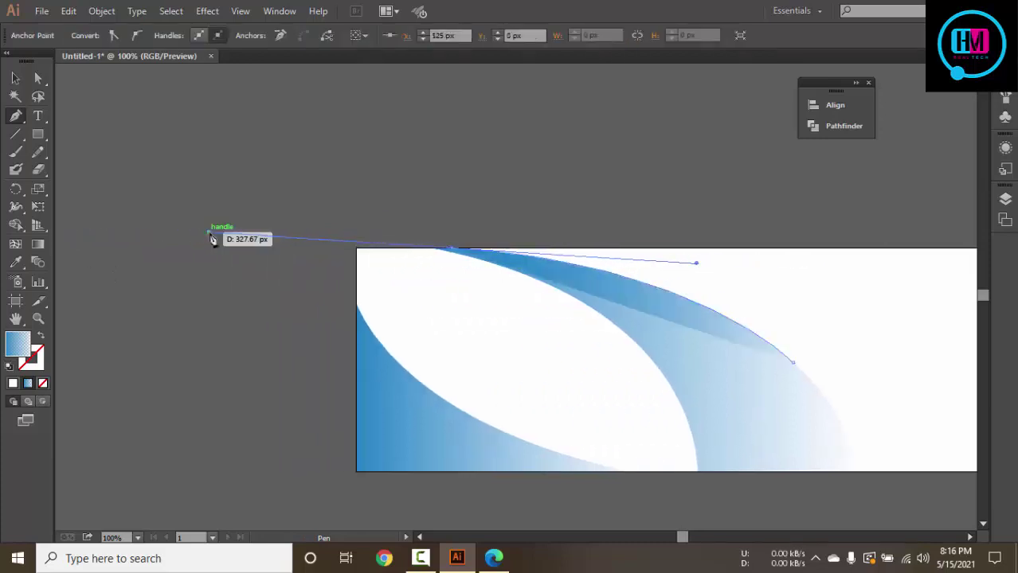
{"action": "mouse_move", "coordinate": [454, 249]}
{"action": "left_mouse_down"}
{"action": "mouse_move", "coordinate": [838, 350]}
{"action": "mouse_move", "coordinate": [797, 365]}
{"action": "left_mouse_up"}
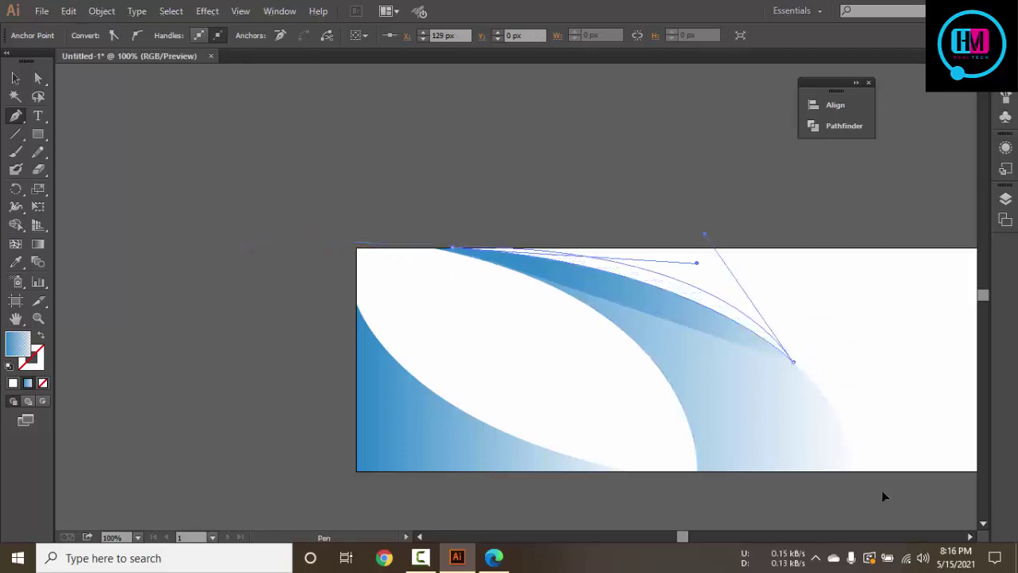
Refine the sliver's lower curve against the reference and finish the path
{"action": "left_click_drag", "start_coordinate": [881, 492], "coordinate": [863, 488]}
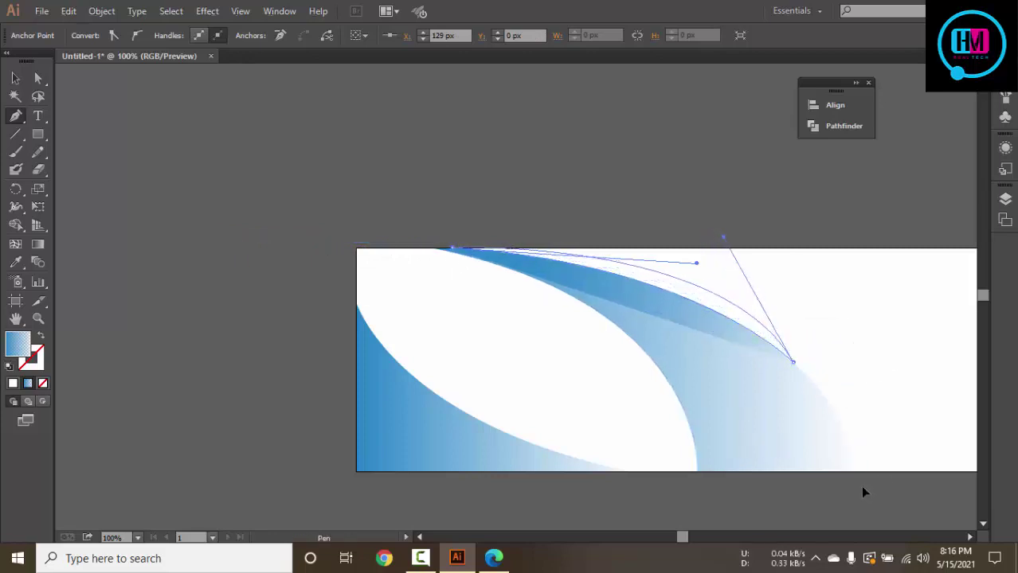
{"action": "left_click_drag", "start_coordinate": [862, 492], "coordinate": [854, 485]}
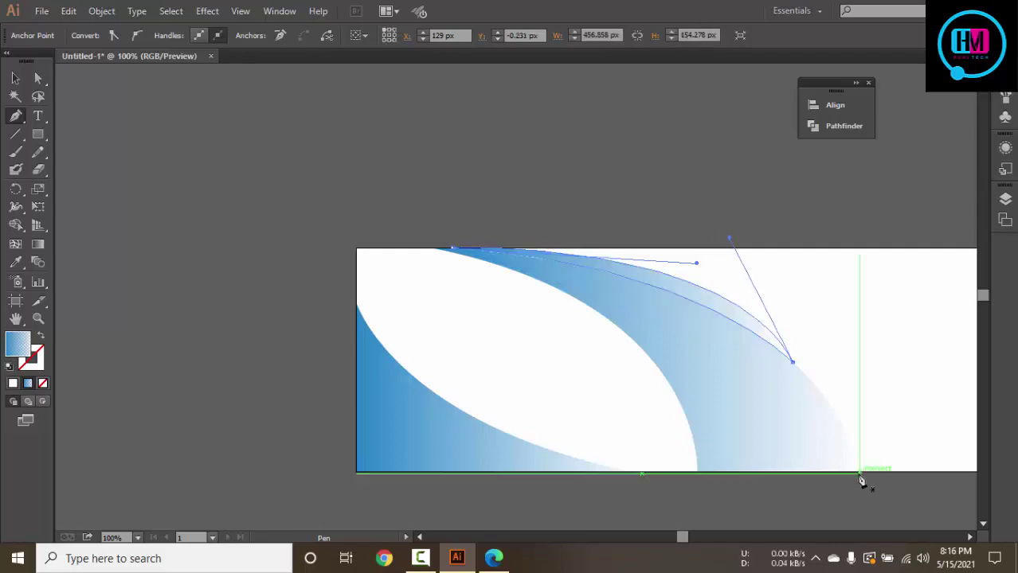
{"action": "left_click", "coordinate": [495, 558]}
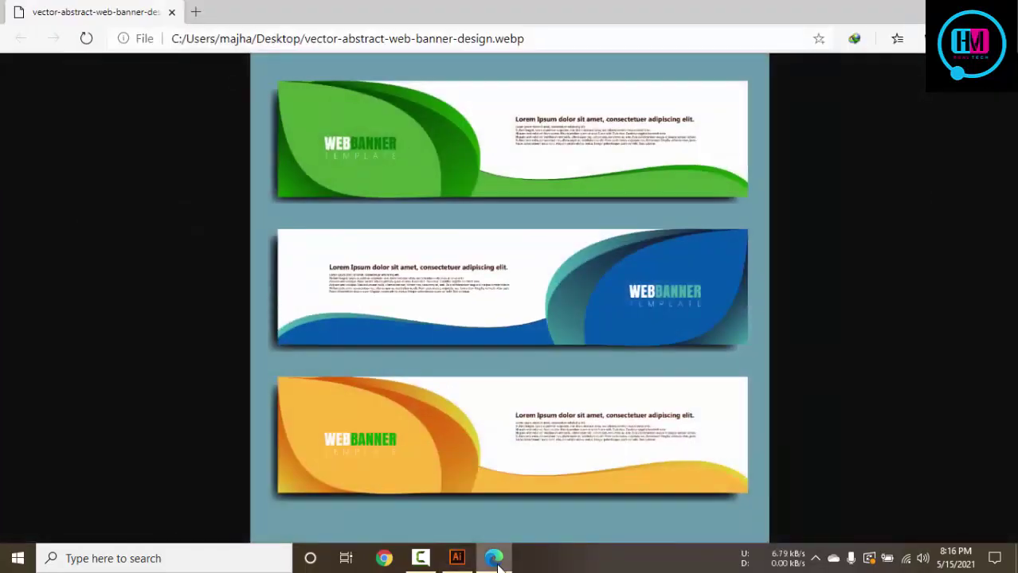
{"action": "left_click", "coordinate": [495, 558]}
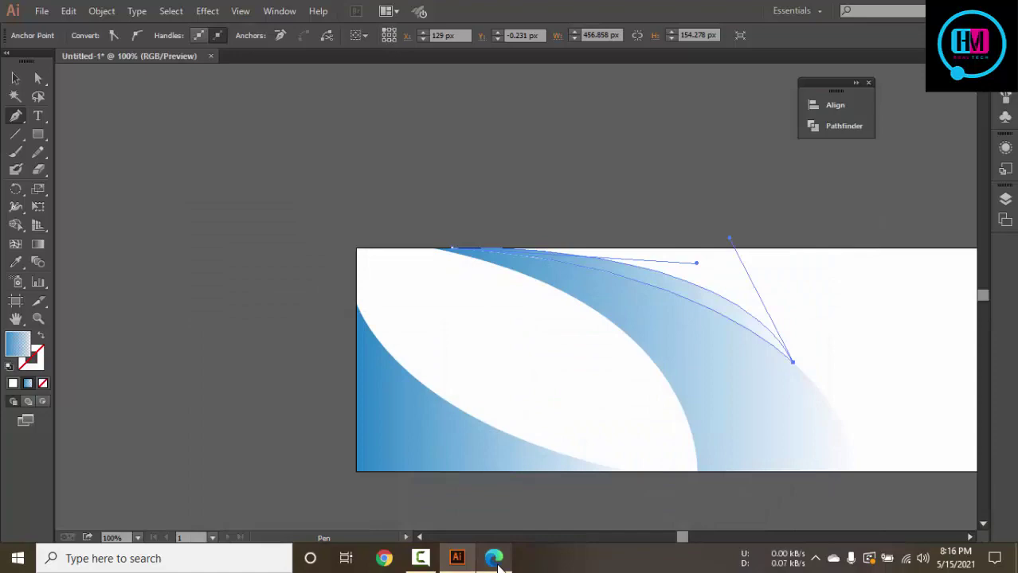
{"action": "left_click", "coordinate": [494, 558]}
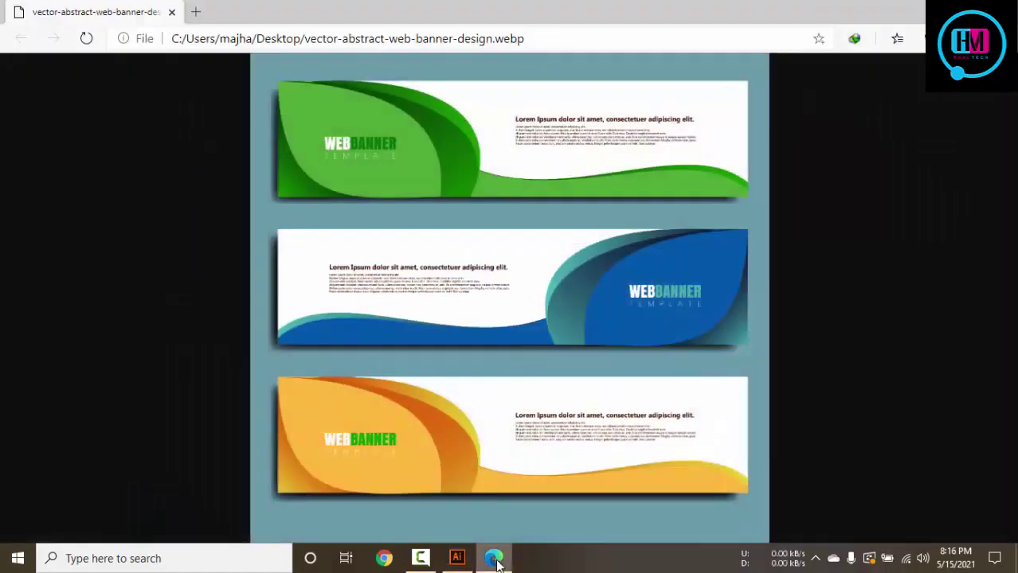
{"action": "left_click", "coordinate": [495, 558]}
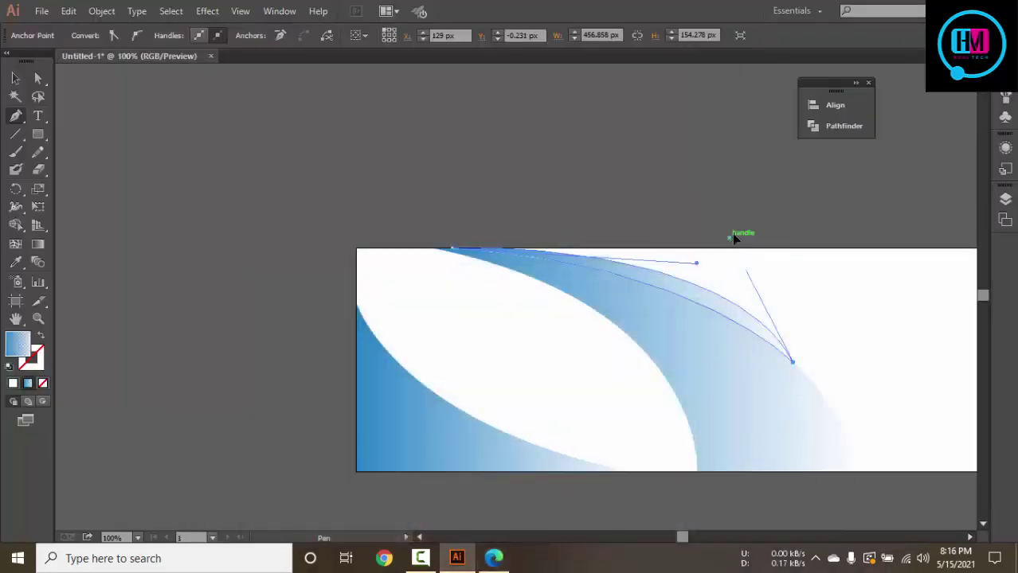
{"action": "left_click", "coordinate": [734, 238]}
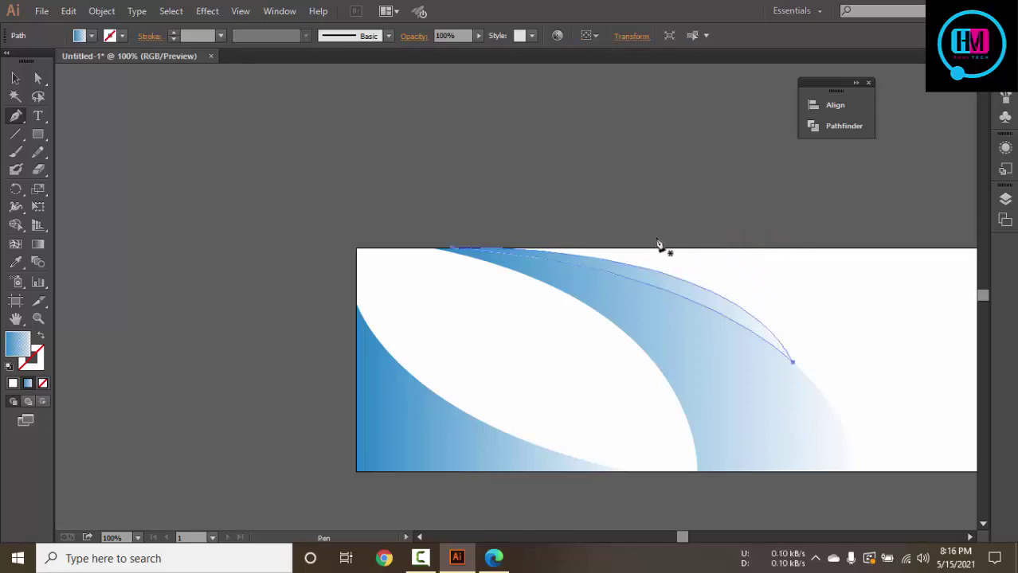
{"action": "key", "text": "a"}
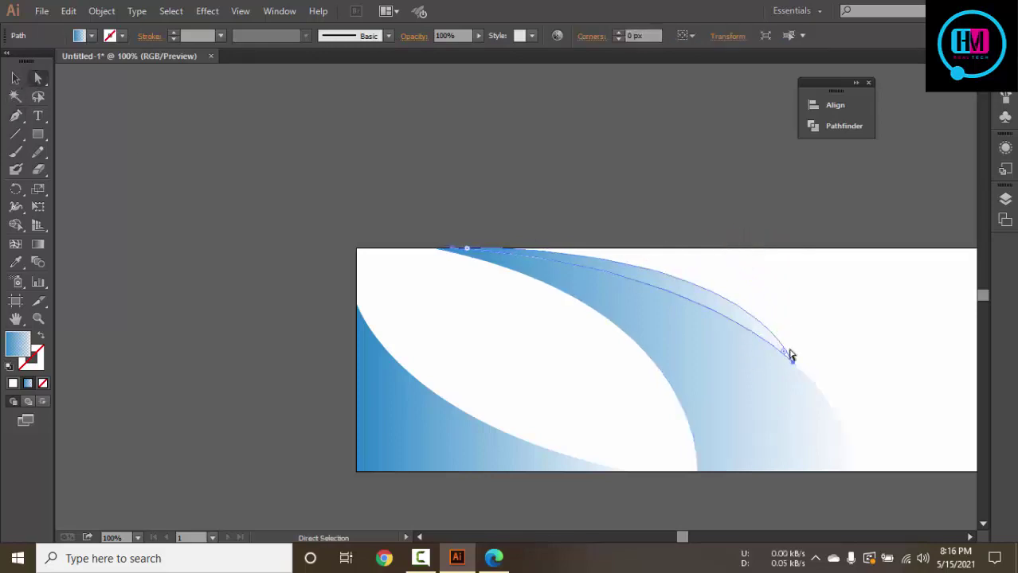
Adjust the sliver's direction handles to bend its upper curve downward
{"action": "left_click", "coordinate": [792, 362]}
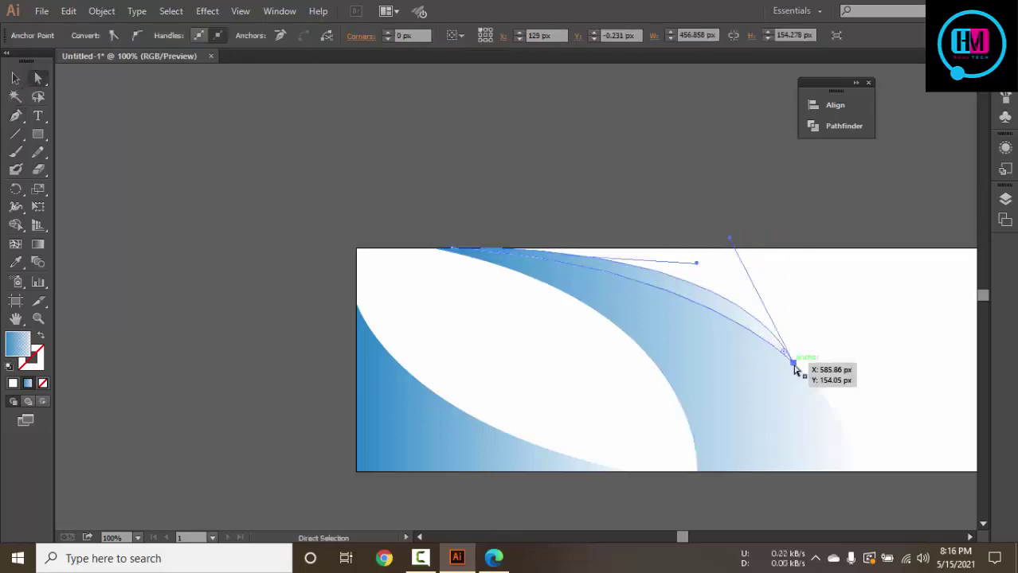
{"action": "left_click", "coordinate": [737, 246]}
{"action": "left_click", "coordinate": [743, 331]}
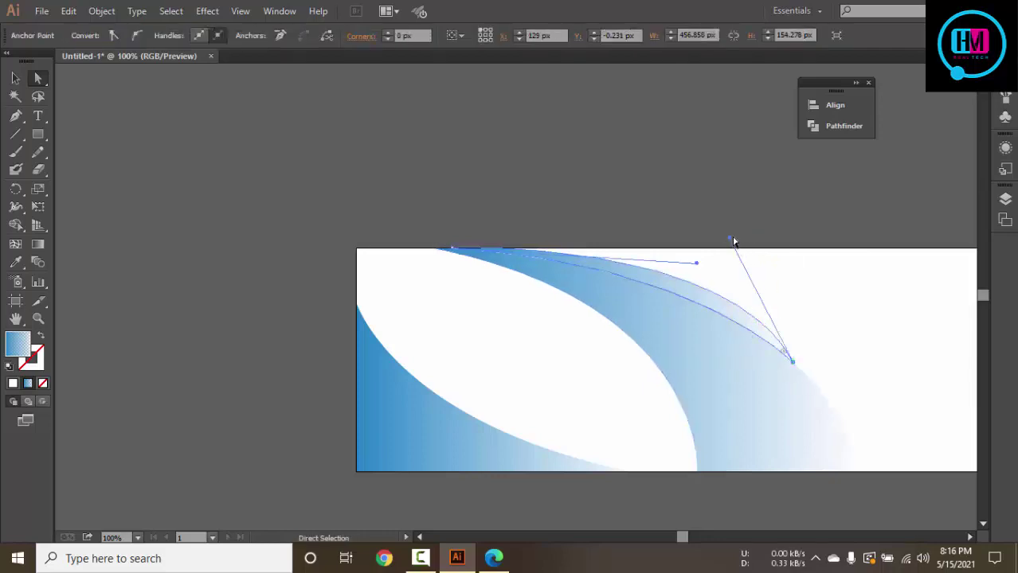
{"action": "left_click_drag", "start_coordinate": [729, 237], "coordinate": [753, 237]}
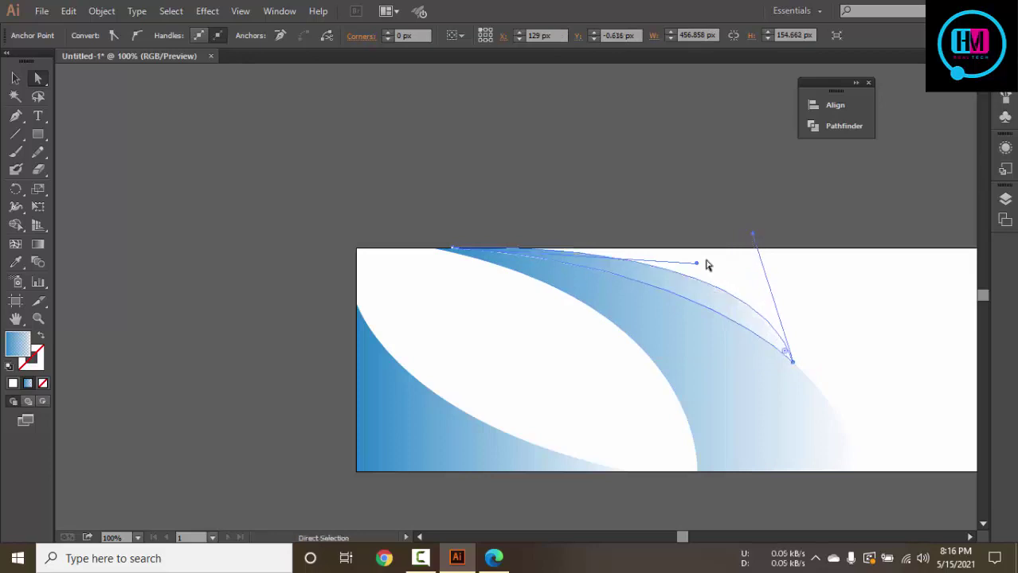
{"action": "left_click_drag", "start_coordinate": [696, 263], "coordinate": [694, 257]}
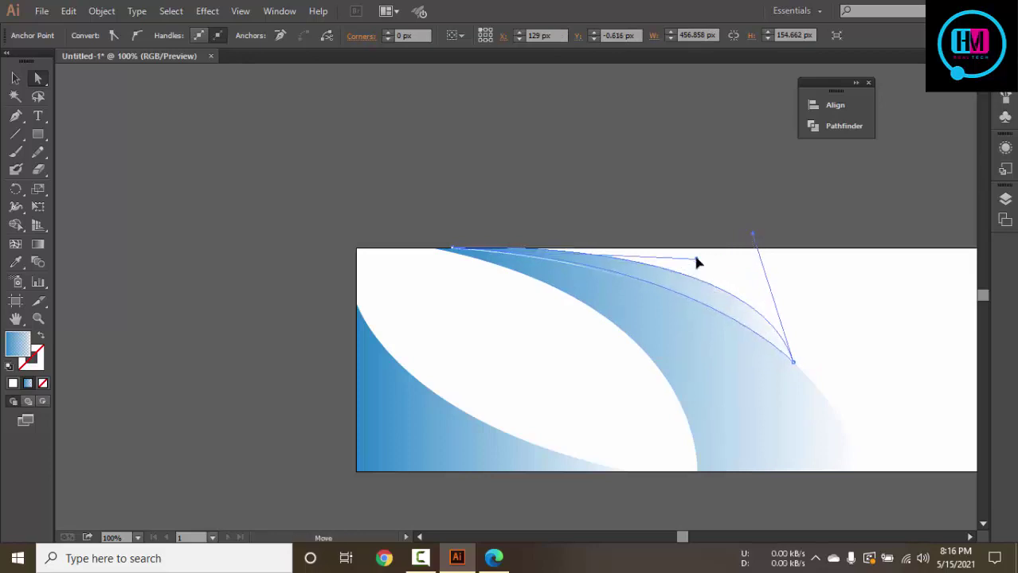
{"action": "scroll", "coordinate": [481, 227], "scroll_direction": "left", "scroll_amount": 1}
{"action": "scroll", "coordinate": [481, 227], "scroll_direction": "left", "scroll_amount": 2}
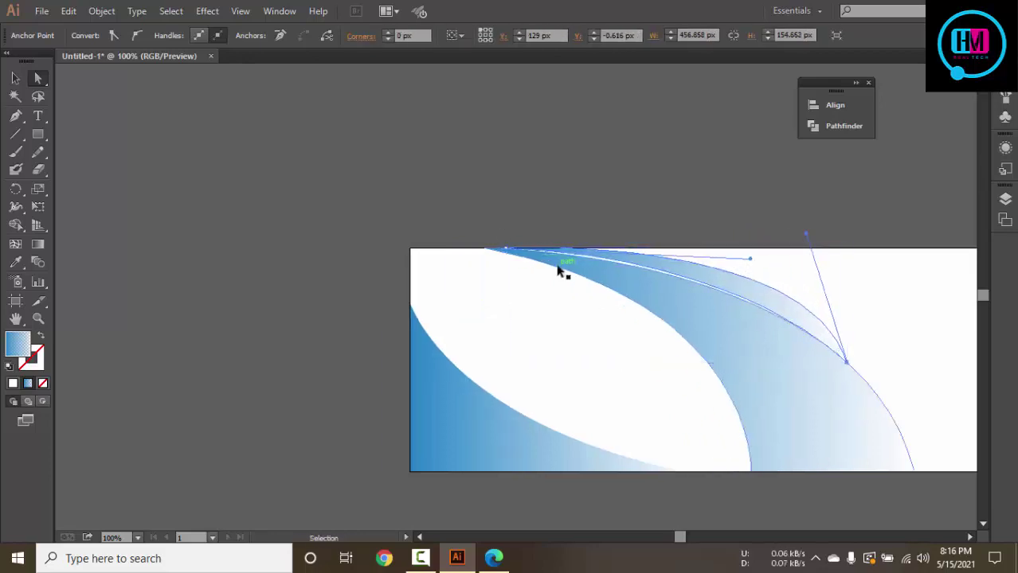
{"action": "scroll", "coordinate": [557, 271], "scroll_direction": "up", "scroll_amount": 1}
{"action": "scroll", "coordinate": [592, 251], "scroll_direction": "down", "scroll_amount": 1}
{"action": "scroll", "coordinate": [549, 207], "scroll_direction": "right", "scroll_amount": 5}
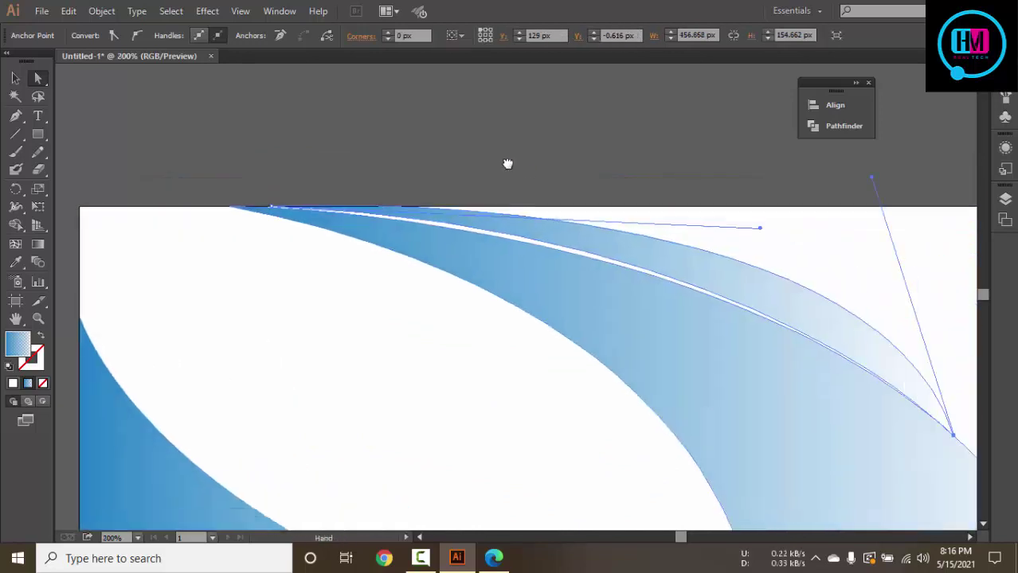
{"action": "scroll", "coordinate": [507, 163], "scroll_direction": "right", "scroll_amount": 1}
{"action": "left_click_drag", "start_coordinate": [731, 233], "coordinate": [723, 261]}
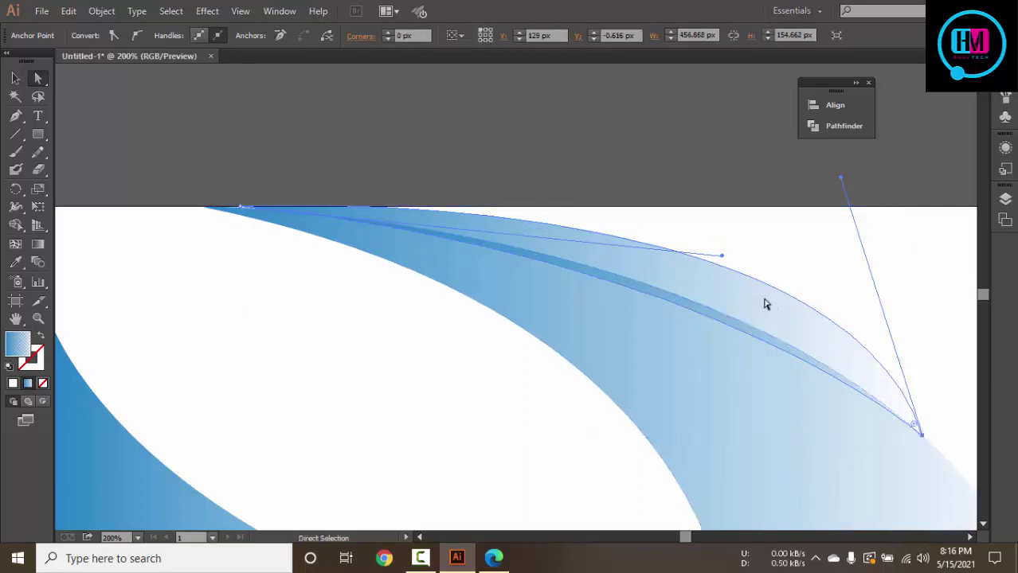
{"action": "left_click_drag", "start_coordinate": [722, 259], "coordinate": [729, 242]}
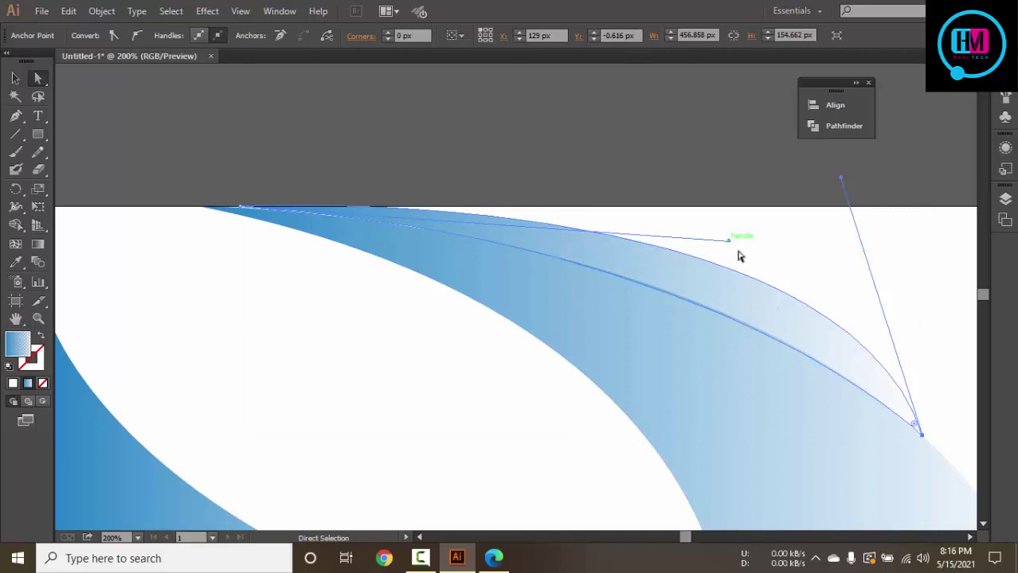
Move the sliver's left anchor along the top edge to close the white gap
{"action": "left_click", "coordinate": [281, 265], "text": "ctrl"}
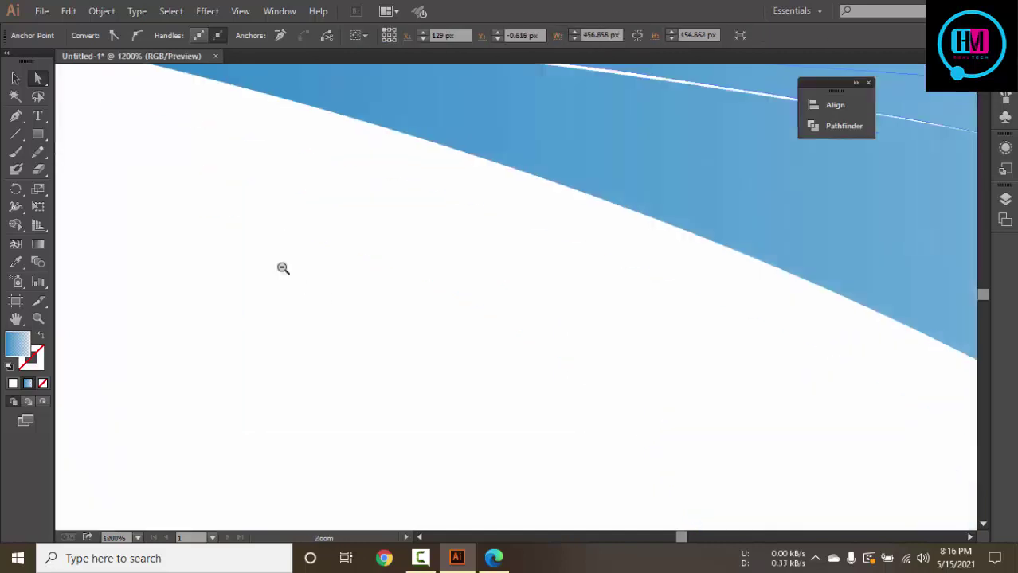
{"action": "mouse_move", "coordinate": [357, 329]}
{"action": "left_mouse_down"}
{"action": "mouse_move", "coordinate": [311, 317]}
{"action": "mouse_move", "coordinate": [430, 389]}
{"action": "left_mouse_up"}
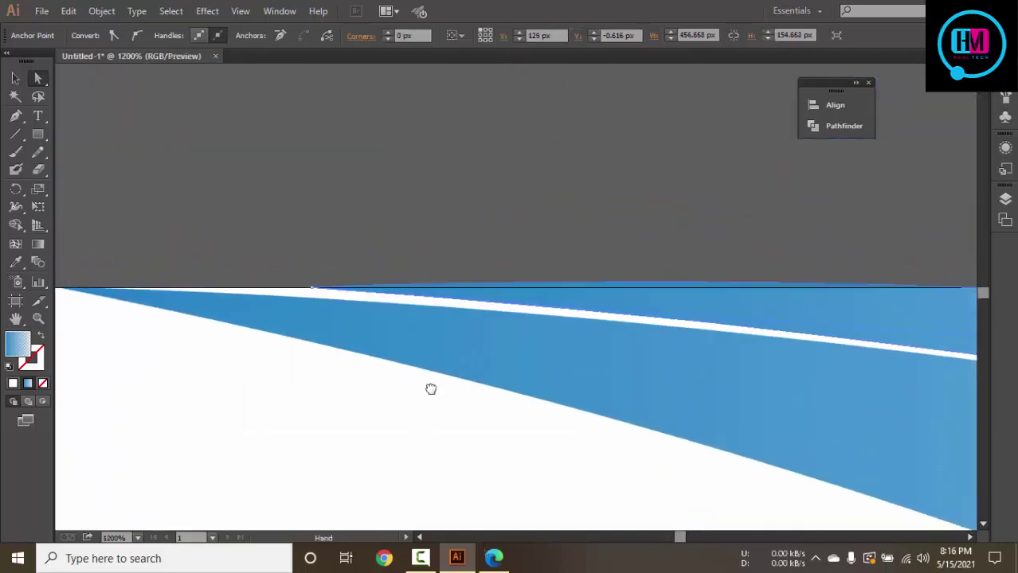
{"action": "left_click_drag", "start_coordinate": [302, 372], "coordinate": [387, 393]}
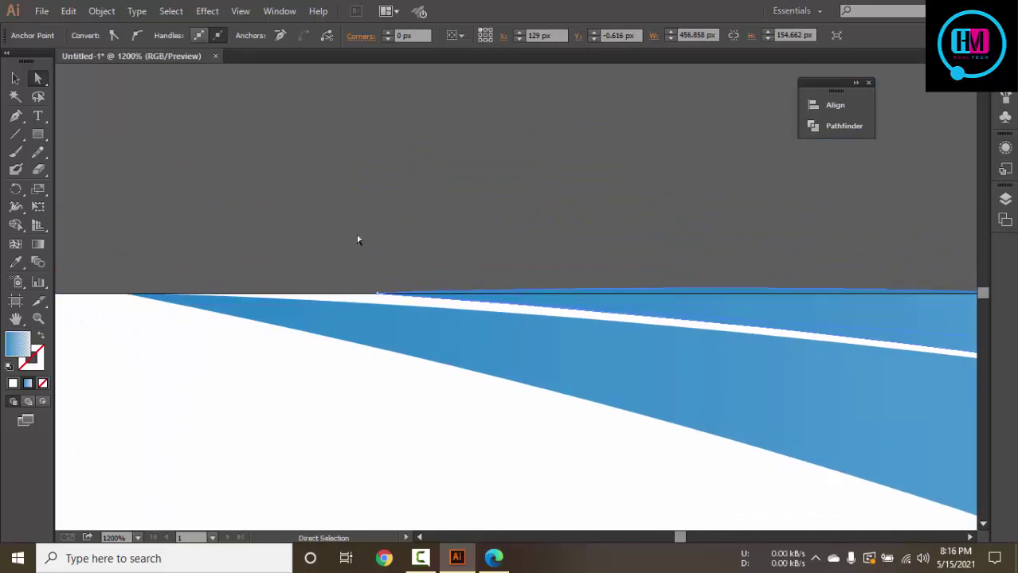
{"action": "left_click_drag", "start_coordinate": [382, 303], "coordinate": [124, 295]}
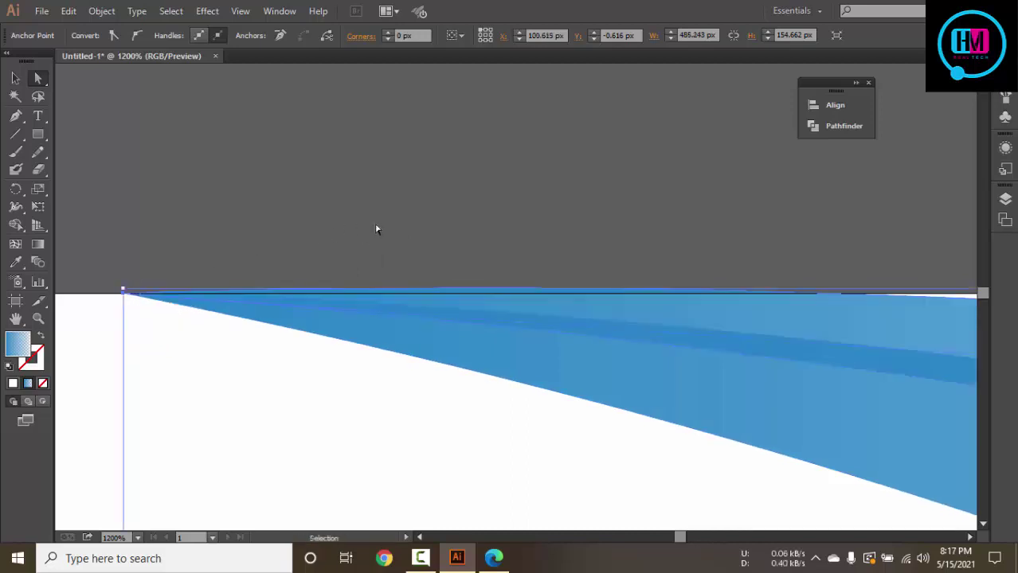
{"action": "scroll", "coordinate": [377, 225], "scroll_direction": "down", "scroll_amount": 5}
{"action": "scroll", "coordinate": [376, 225], "scroll_direction": "down", "scroll_amount": 2}
{"action": "left_click_drag", "start_coordinate": [816, 181], "coordinate": [672, 234]}
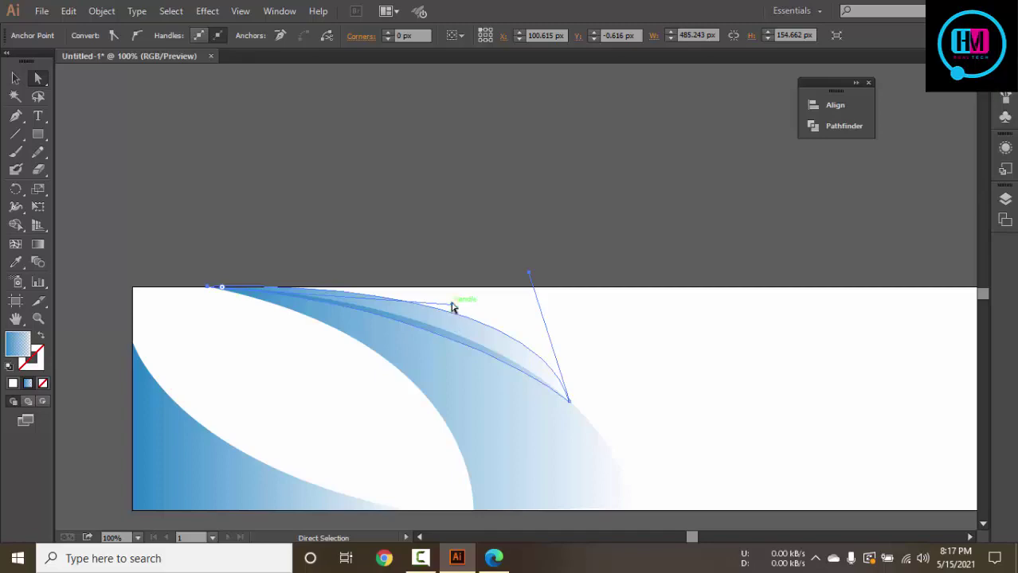
Tweak the left and right handles to flatten the sliver's top edge
{"action": "left_click", "coordinate": [491, 560]}
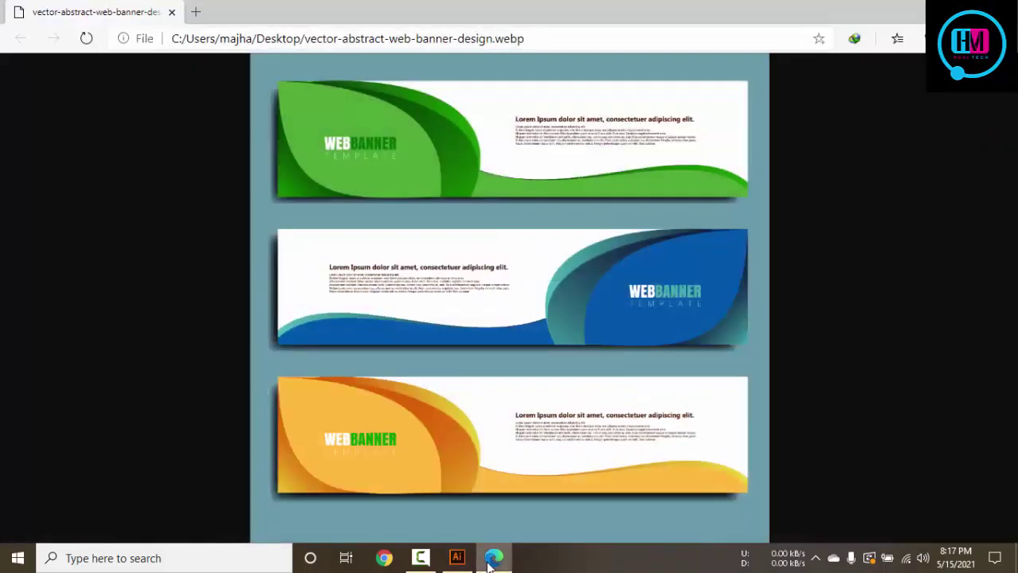
{"action": "left_click", "coordinate": [489, 563]}
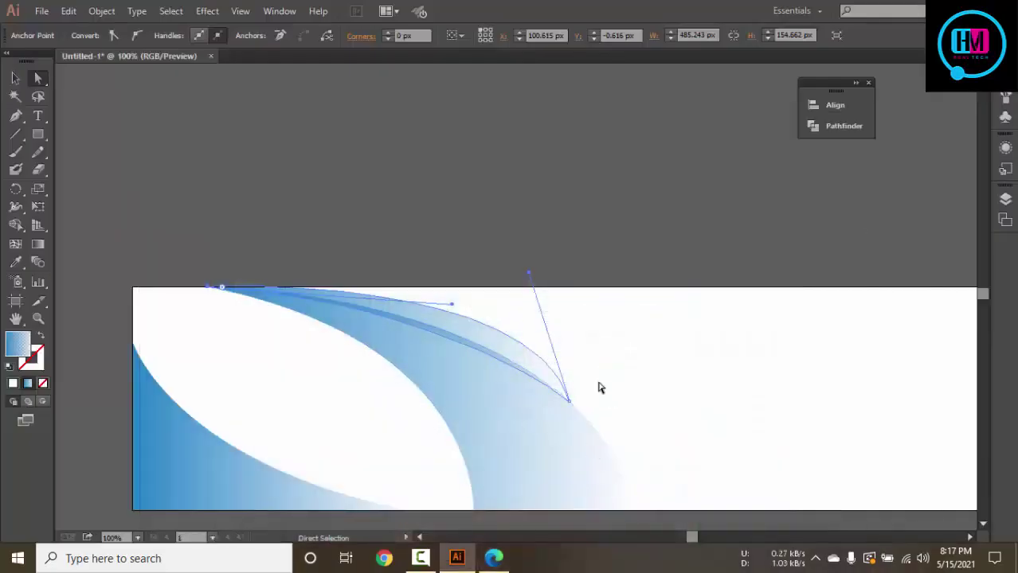
{"action": "mouse_move", "coordinate": [531, 278]}
{"action": "left_mouse_down"}
{"action": "mouse_move", "coordinate": [568, 284]}
{"action": "mouse_move", "coordinate": [519, 278]}
{"action": "left_mouse_up"}
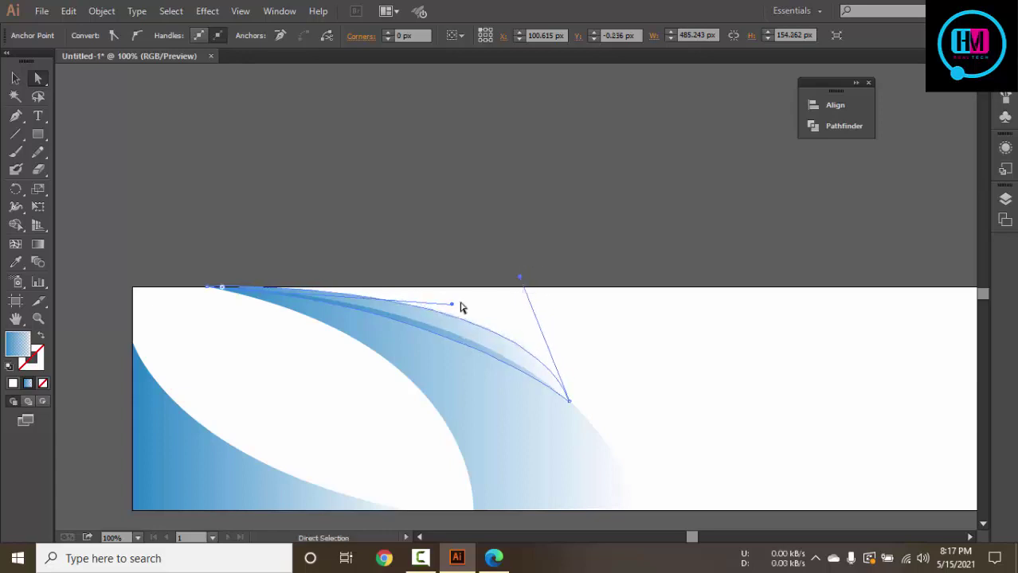
{"action": "mouse_move", "coordinate": [450, 307]}
{"action": "left_mouse_down"}
{"action": "mouse_move", "coordinate": [463, 289]}
{"action": "mouse_move", "coordinate": [464, 300]}
{"action": "left_mouse_up"}
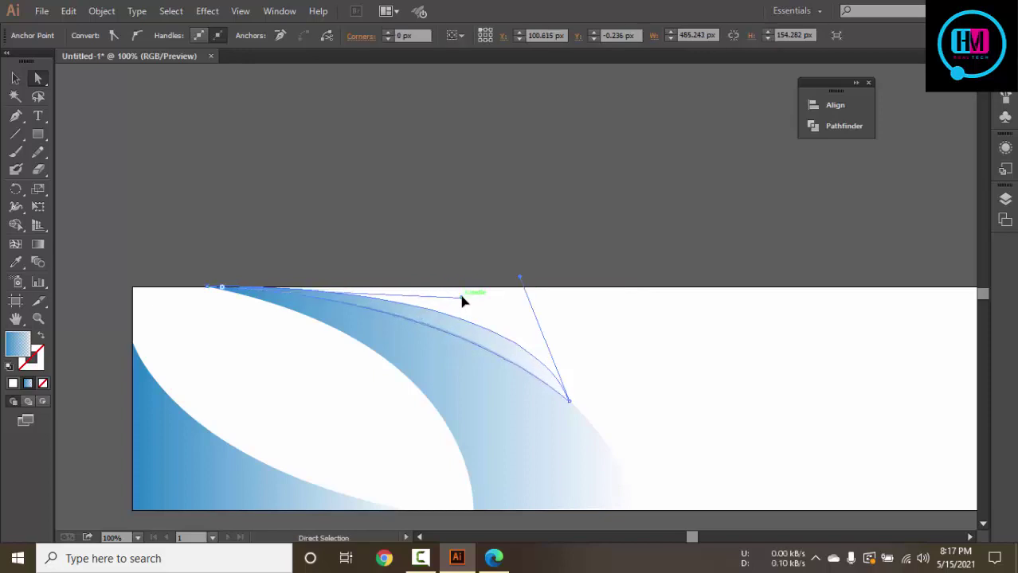
Select the middle curved band and fill it with the orange-yellow gradient swatch
{"action": "left_click", "coordinate": [15, 78]}
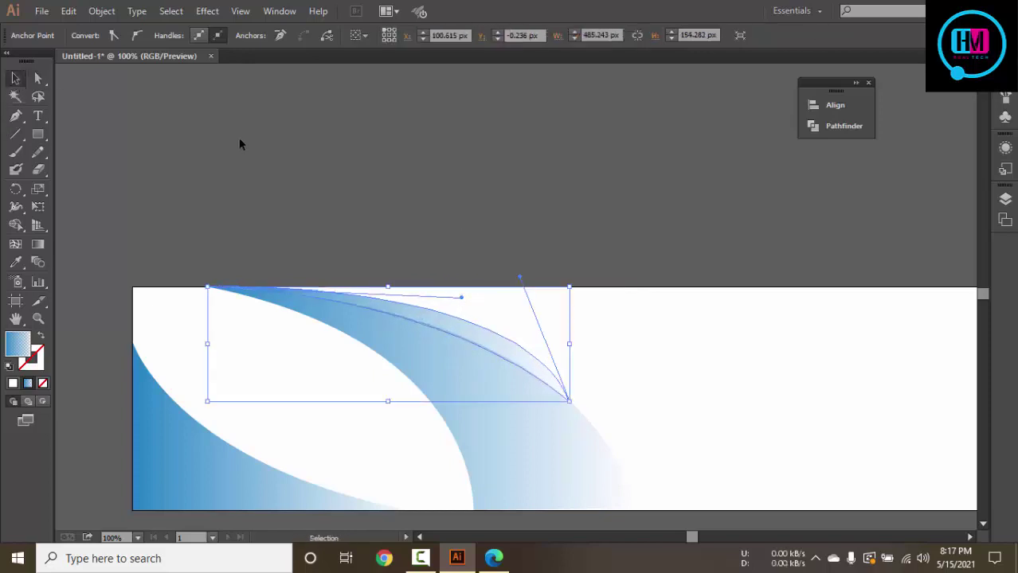
{"action": "left_click", "coordinate": [240, 144]}
{"action": "key", "text": "ctrl+minus"}
{"action": "key", "text": "ctrl+minus"}
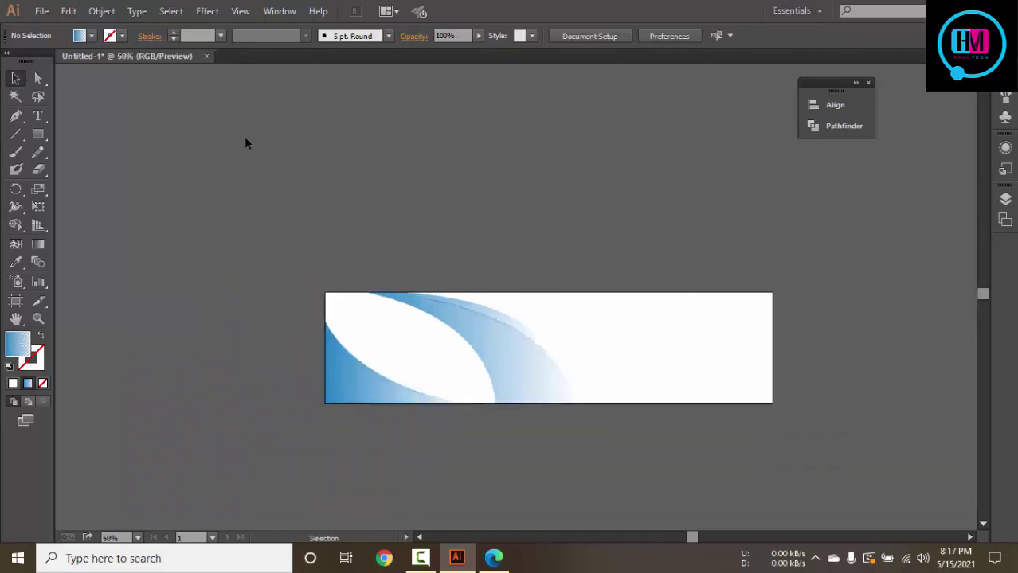
{"action": "left_click", "coordinate": [492, 559]}
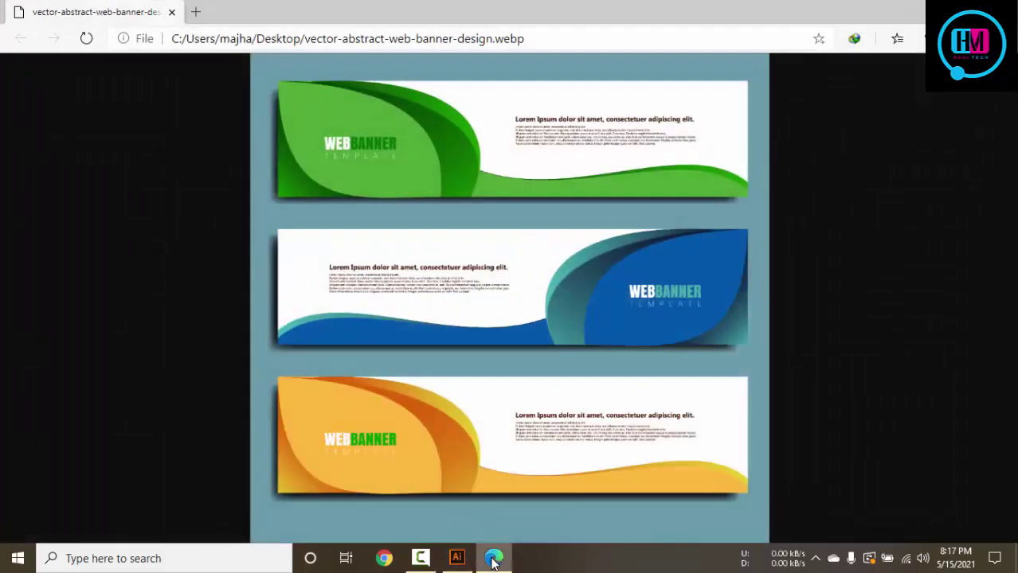
{"action": "left_click", "coordinate": [493, 558]}
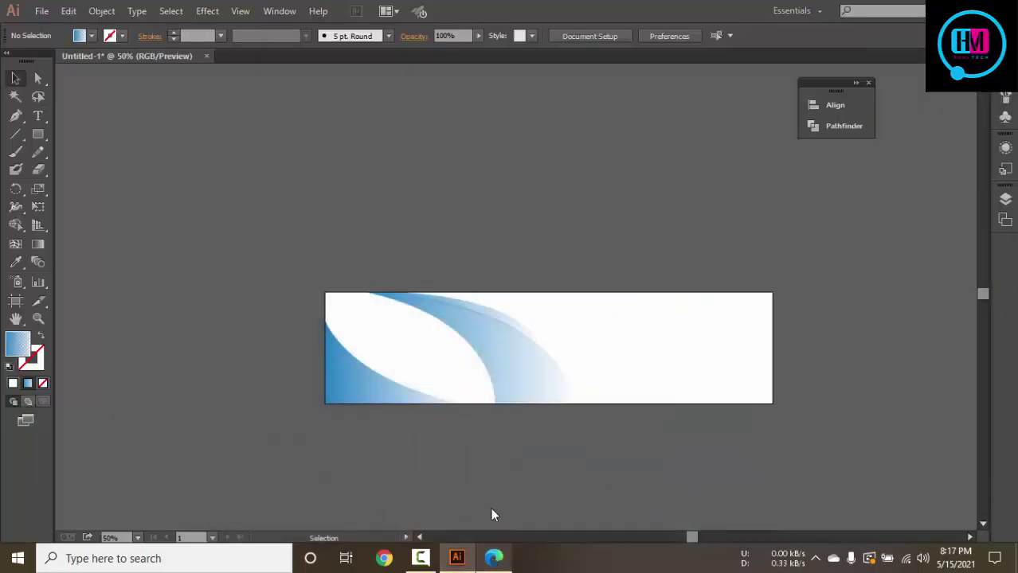
{"action": "left_click", "coordinate": [504, 352]}
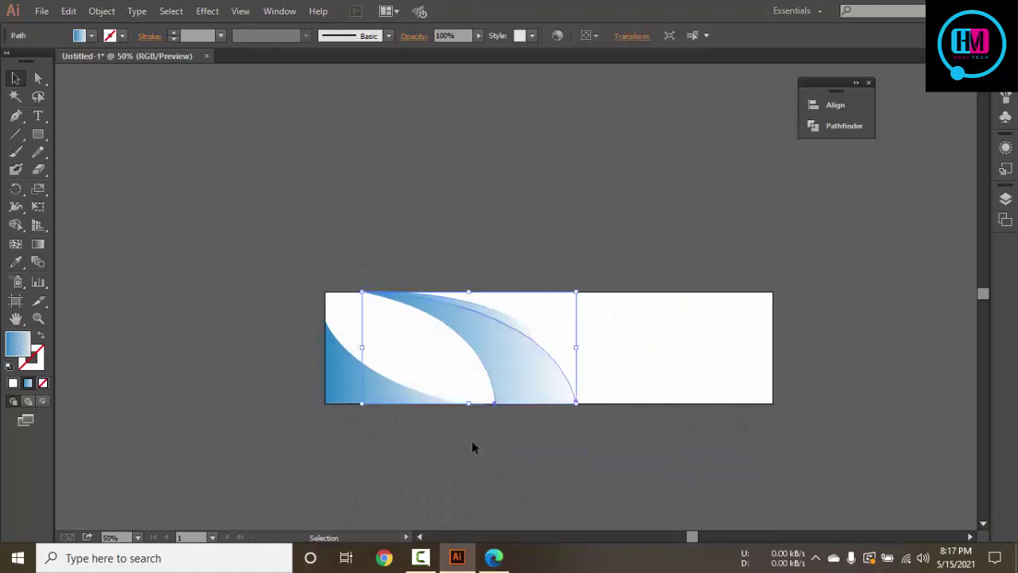
{"action": "left_click", "coordinate": [495, 558]}
{"action": "left_click", "coordinate": [495, 559]}
{"action": "left_click", "coordinate": [91, 36]}
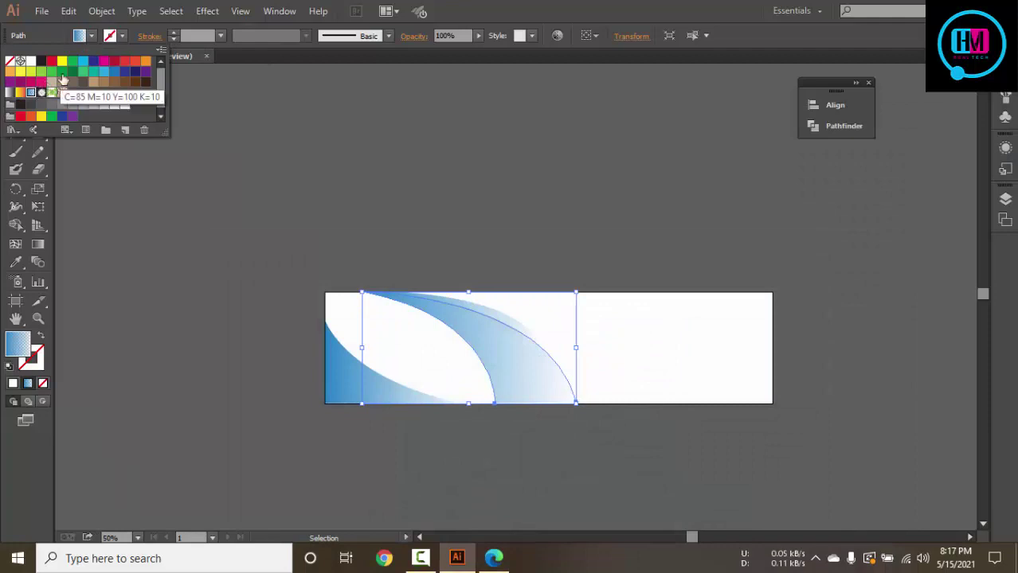
{"action": "left_click", "coordinate": [22, 93]}
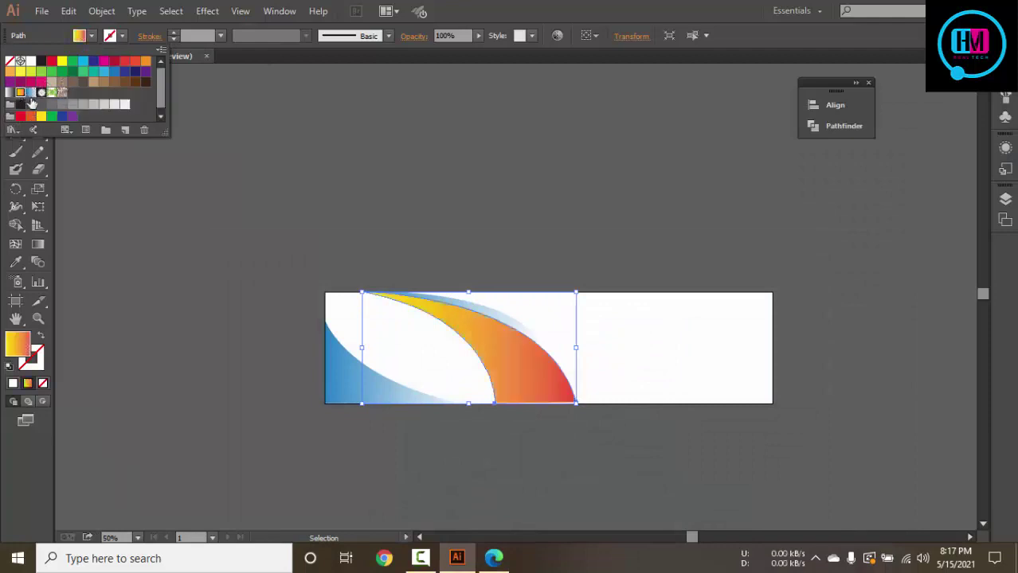
Trim the band's gradient down to two colour stops in the Gradient panel
{"action": "double_click", "coordinate": [38, 244]}
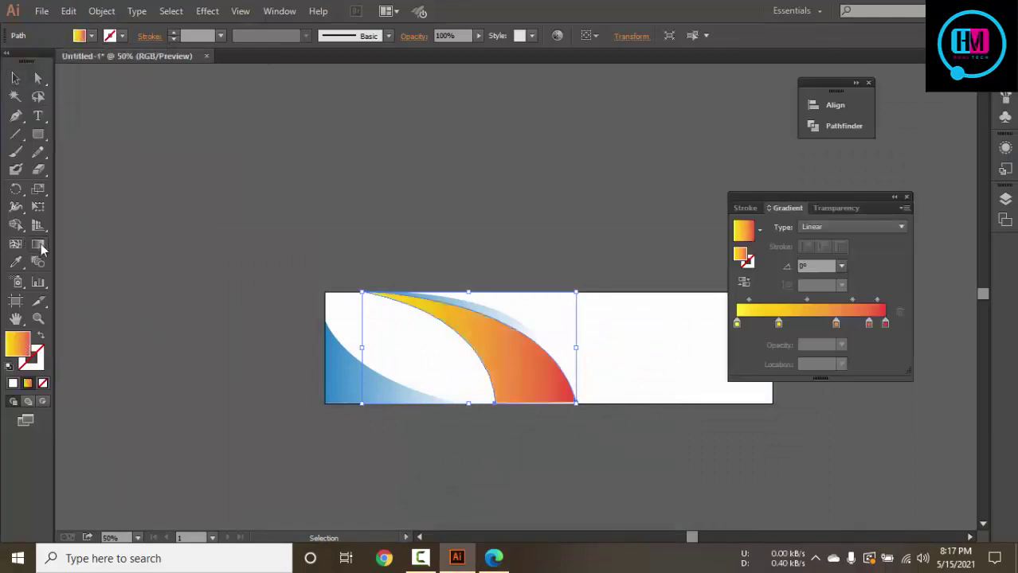
{"action": "left_click_drag", "start_coordinate": [778, 324], "coordinate": [782, 358]}
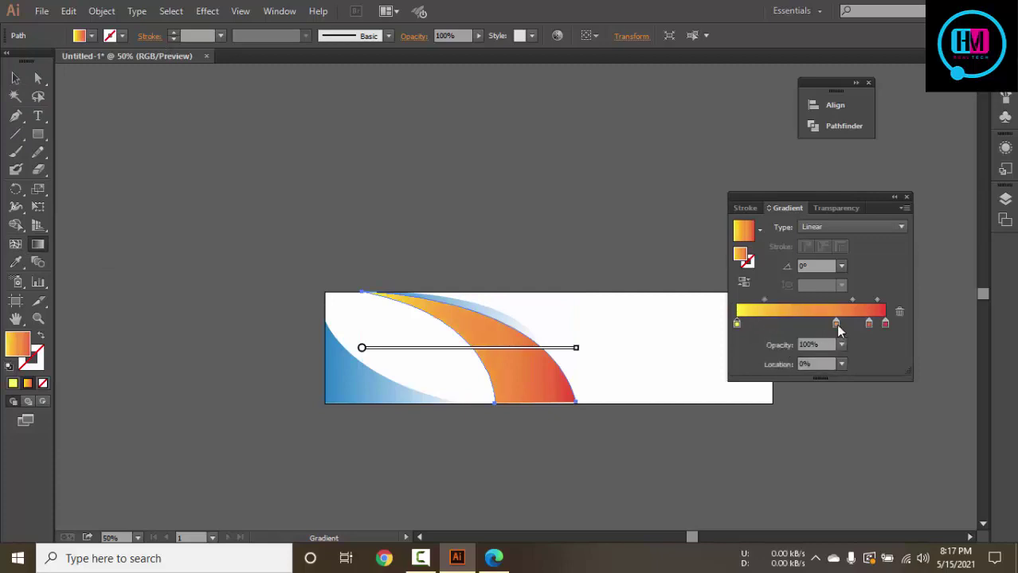
{"action": "mouse_move", "coordinate": [835, 324]}
{"action": "left_mouse_down"}
{"action": "mouse_move", "coordinate": [833, 364]}
{"action": "mouse_move", "coordinate": [869, 355]}
{"action": "left_mouse_up"}
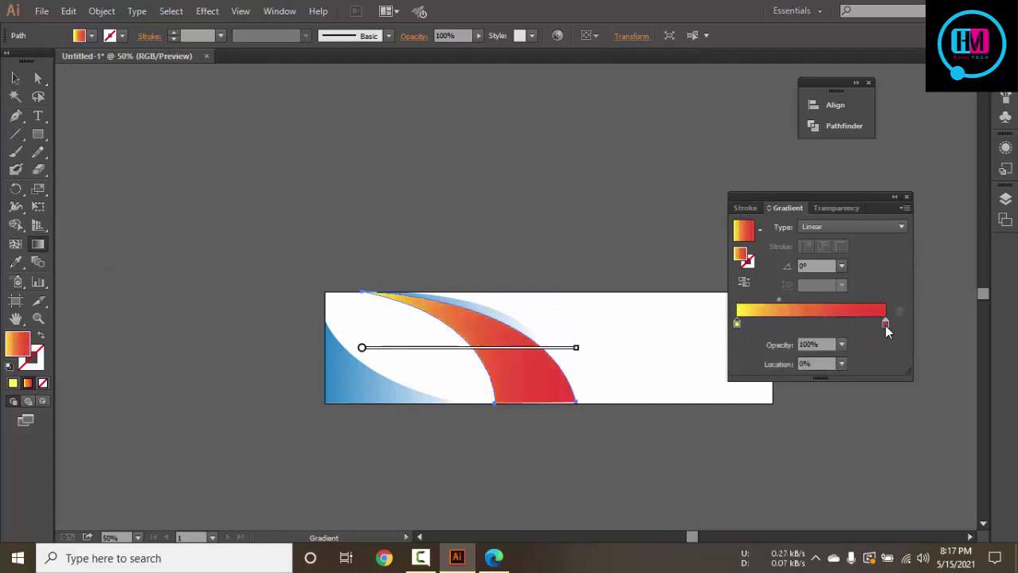
{"action": "left_click", "coordinate": [884, 324]}
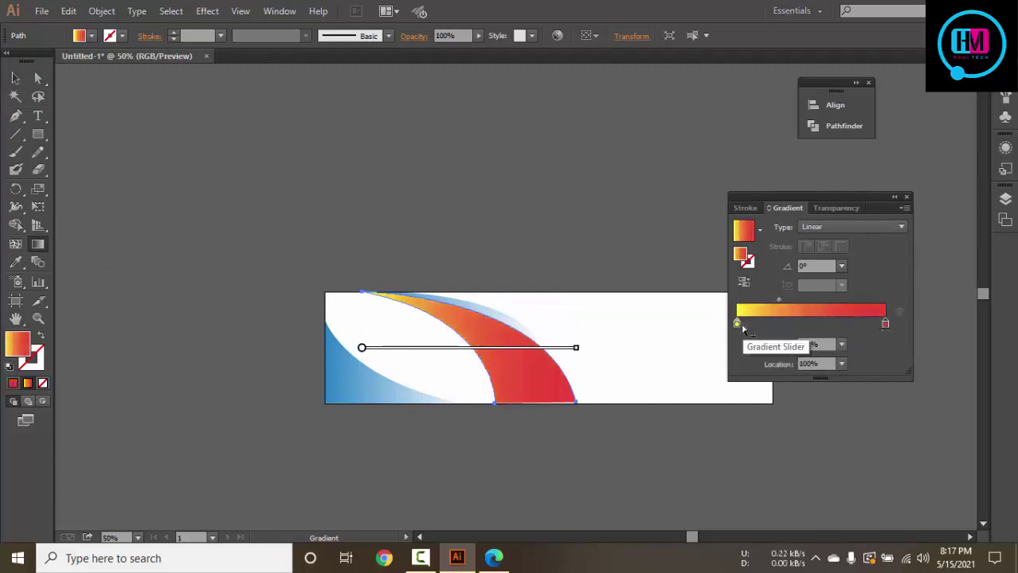
{"action": "double_click", "coordinate": [29, 343]}
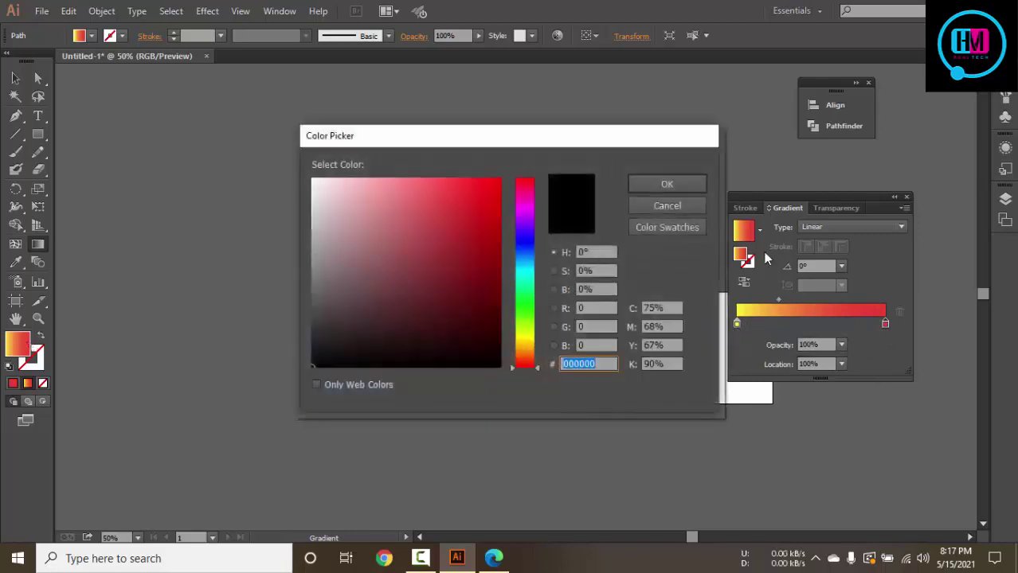
{"action": "left_click", "coordinate": [691, 203]}
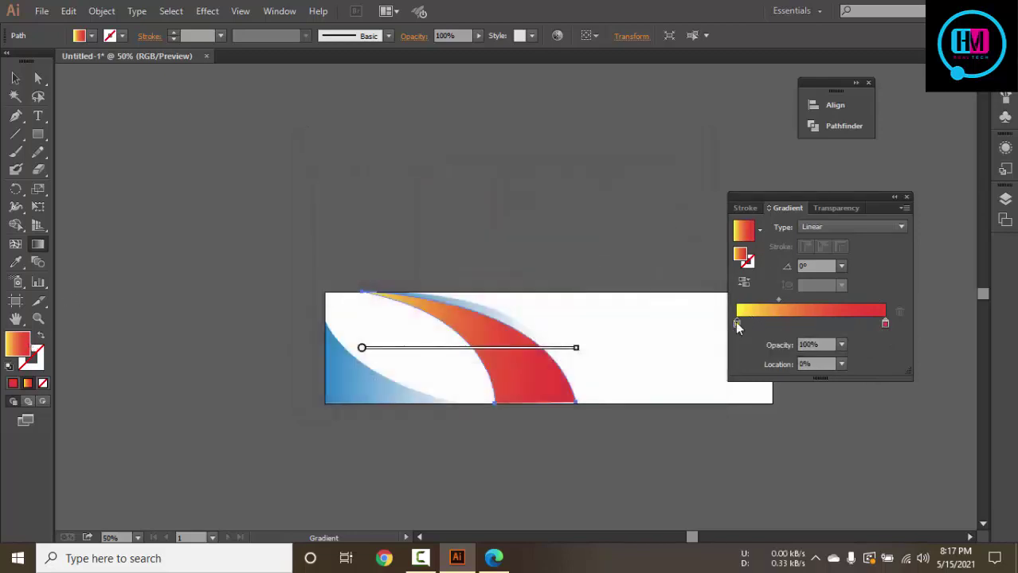
Set the gradient's left stop to a saturated yellow-green
{"action": "double_click", "coordinate": [736, 323]}
{"action": "left_click", "coordinate": [737, 324]}
{"action": "double_click", "coordinate": [19, 348]}
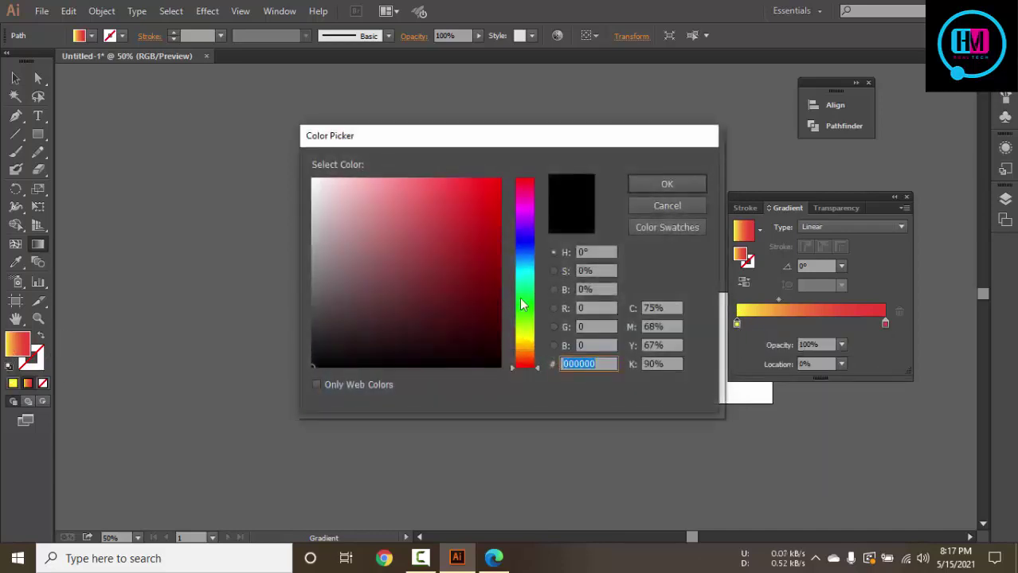
{"action": "left_click", "coordinate": [526, 327]}
{"action": "left_click_drag", "start_coordinate": [476, 271], "coordinate": [496, 241]}
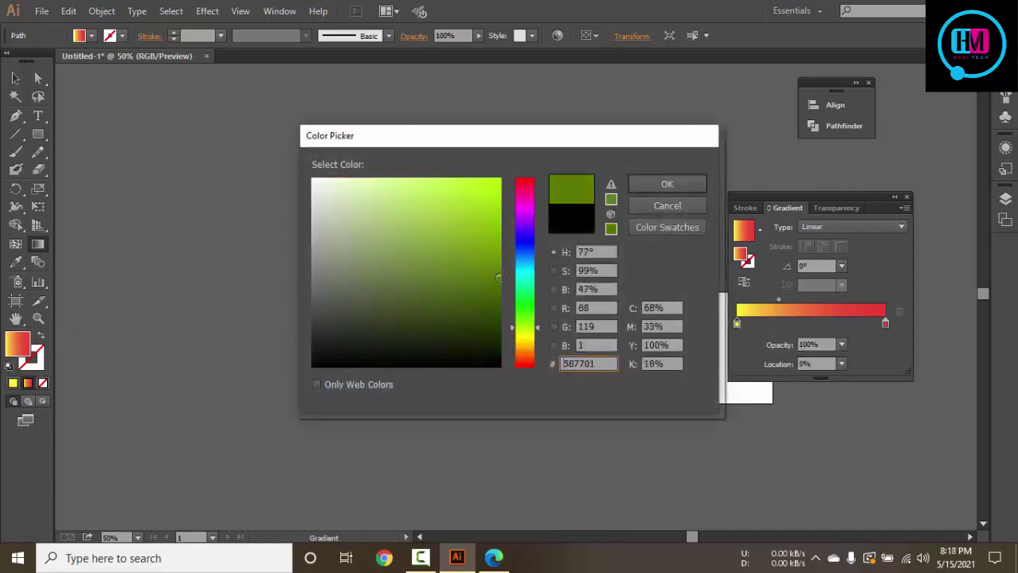
{"action": "left_click", "coordinate": [641, 187]}
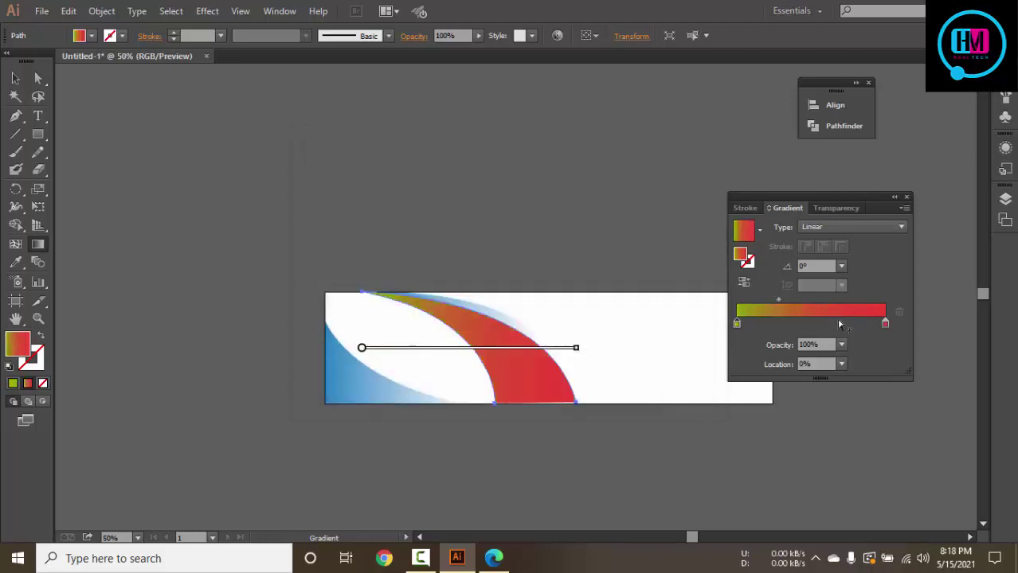
Set the gradient's right stop to bright green
{"action": "double_click", "coordinate": [884, 325]}
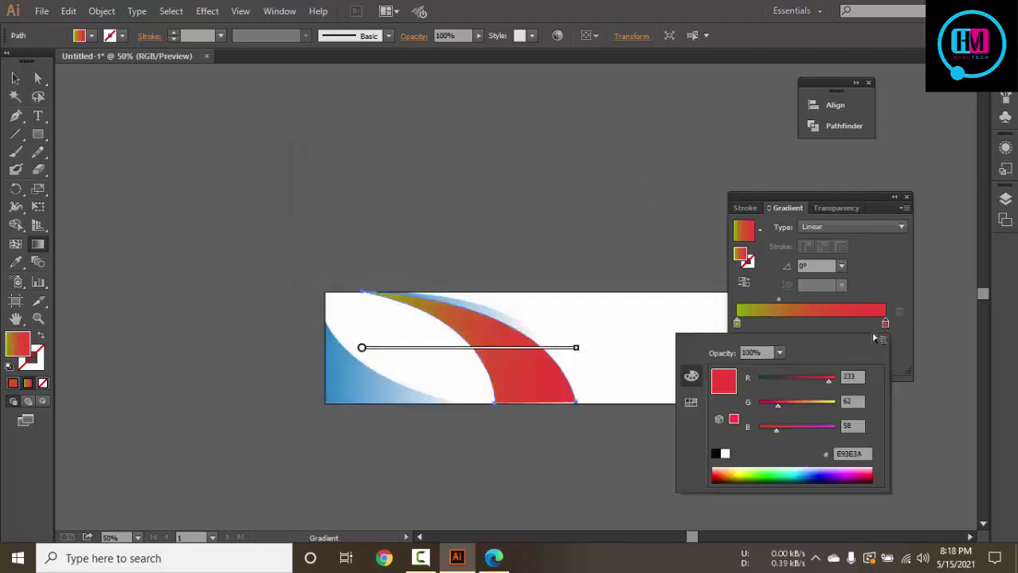
{"action": "double_click", "coordinate": [24, 347]}
{"action": "left_click", "coordinate": [532, 308]}
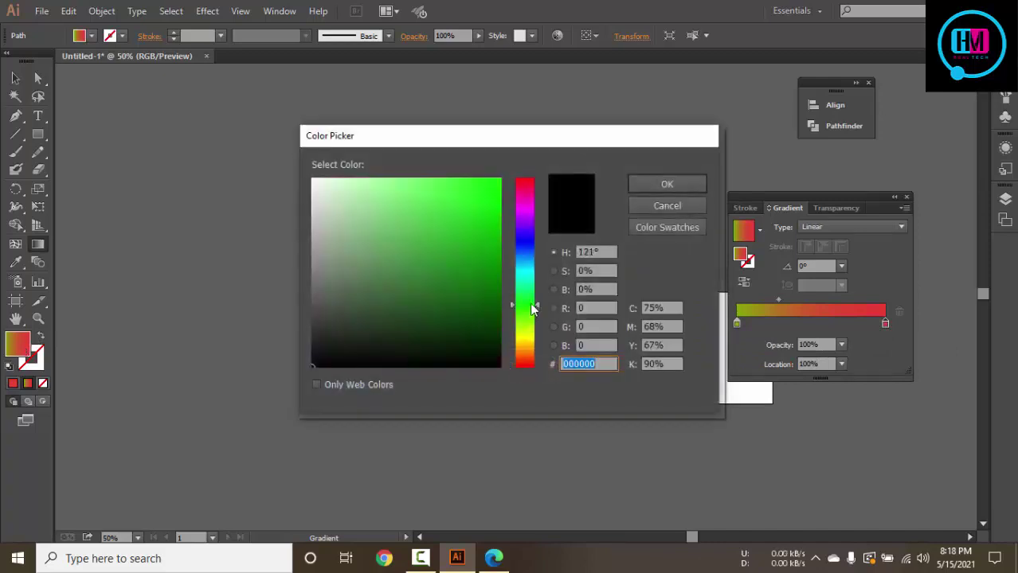
{"action": "left_click_drag", "start_coordinate": [481, 226], "coordinate": [480, 209]}
{"action": "left_click", "coordinate": [661, 186]}
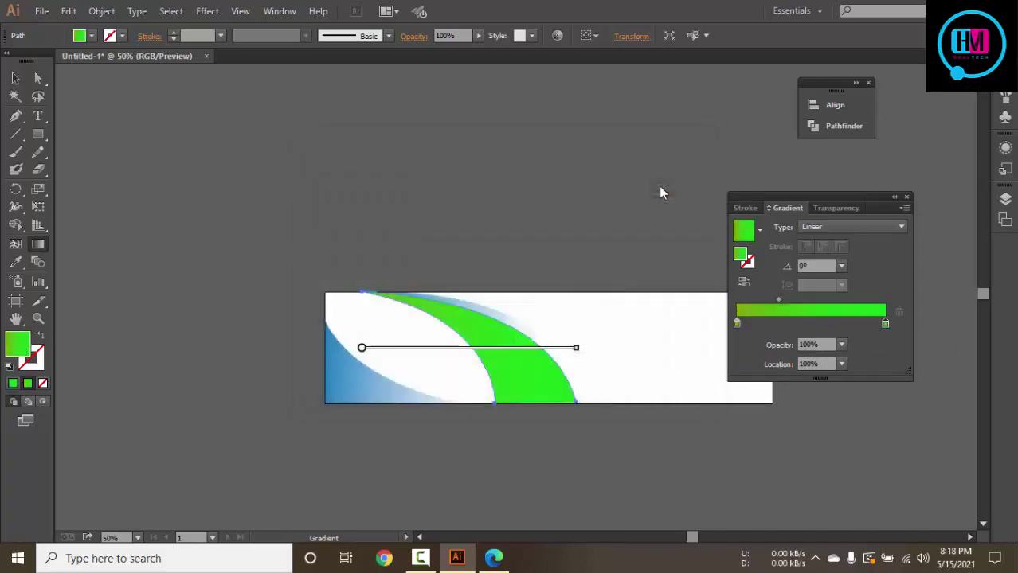
{"action": "left_click", "coordinate": [495, 559]}
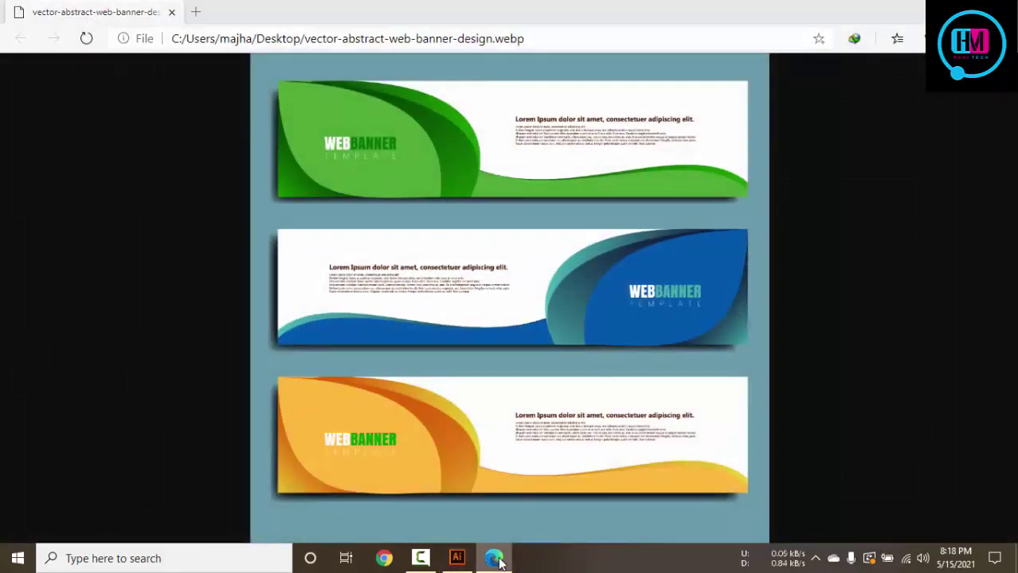
Set the curved shape's gradient start stop to dark green
{"action": "left_click", "coordinate": [495, 559]}
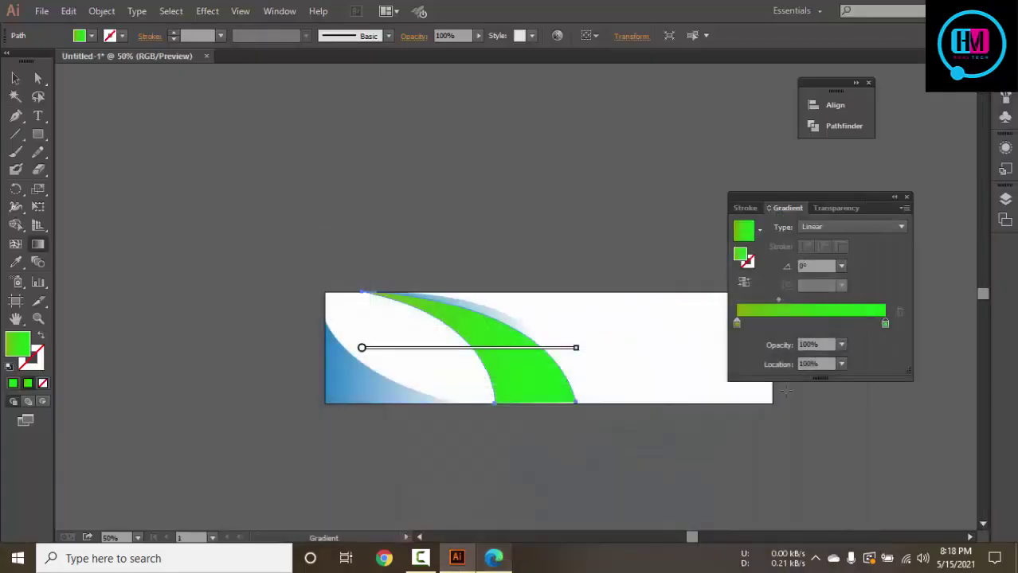
{"action": "double_click", "coordinate": [362, 353]}
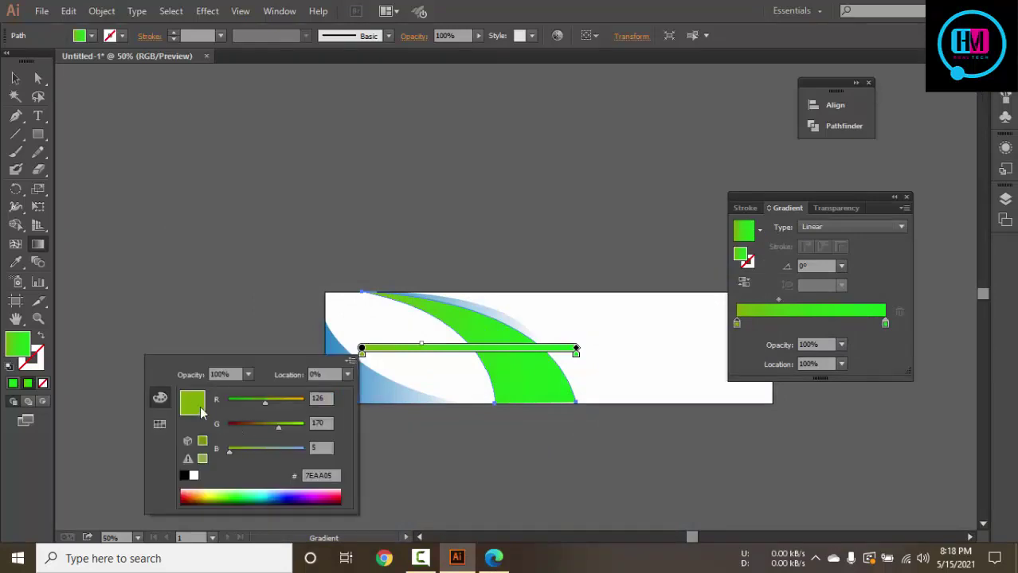
{"action": "double_click", "coordinate": [20, 344]}
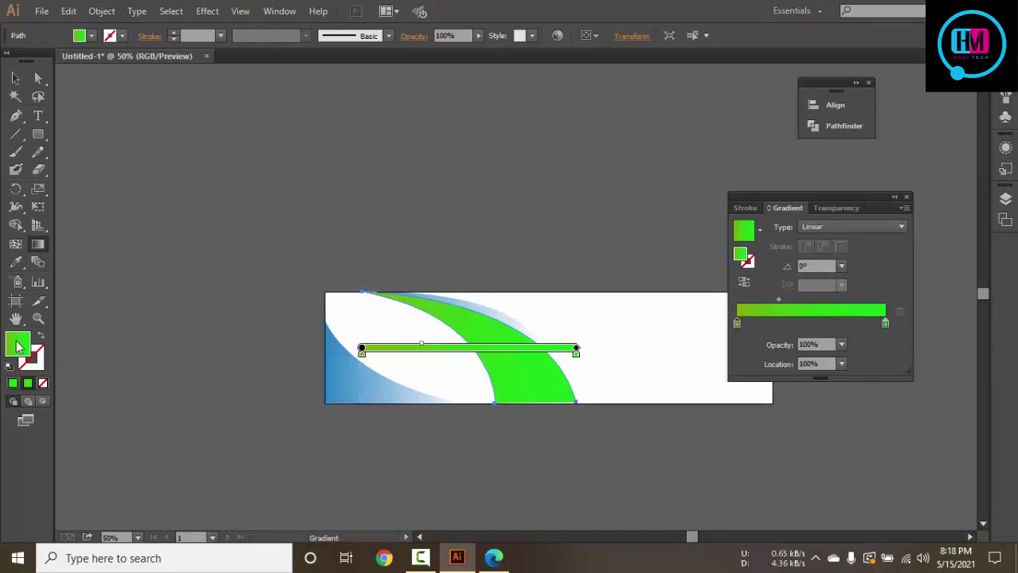
{"action": "left_click", "coordinate": [527, 312]}
{"action": "left_click_drag", "start_coordinate": [483, 293], "coordinate": [501, 308]}
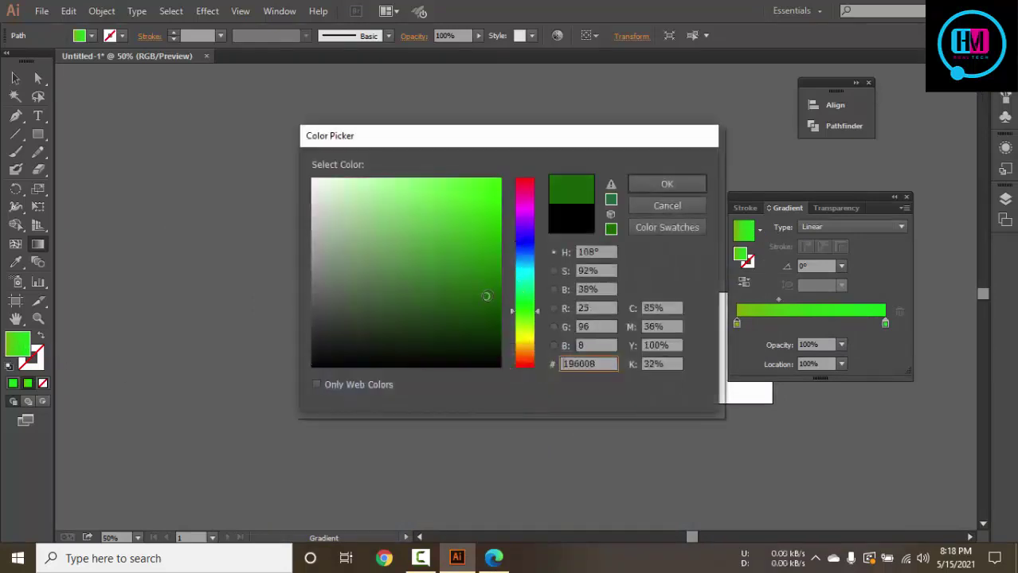
{"action": "left_click", "coordinate": [675, 184]}
Run the green gradient diagonally across the leaf, trying Radial before settling on Linear
{"action": "left_click_drag", "start_coordinate": [412, 295], "coordinate": [527, 382]}
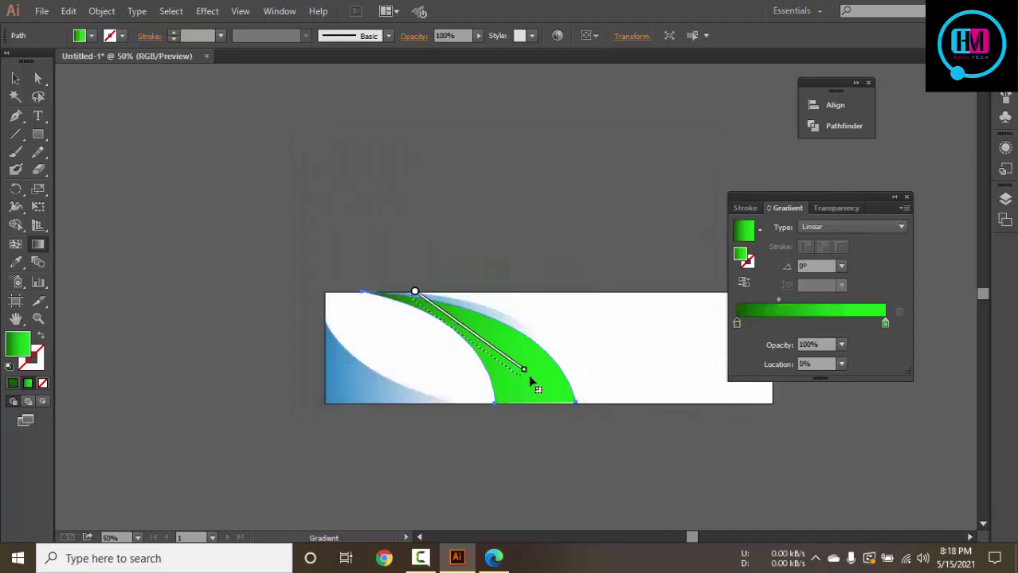
{"action": "left_click_drag", "start_coordinate": [463, 331], "coordinate": [538, 413]}
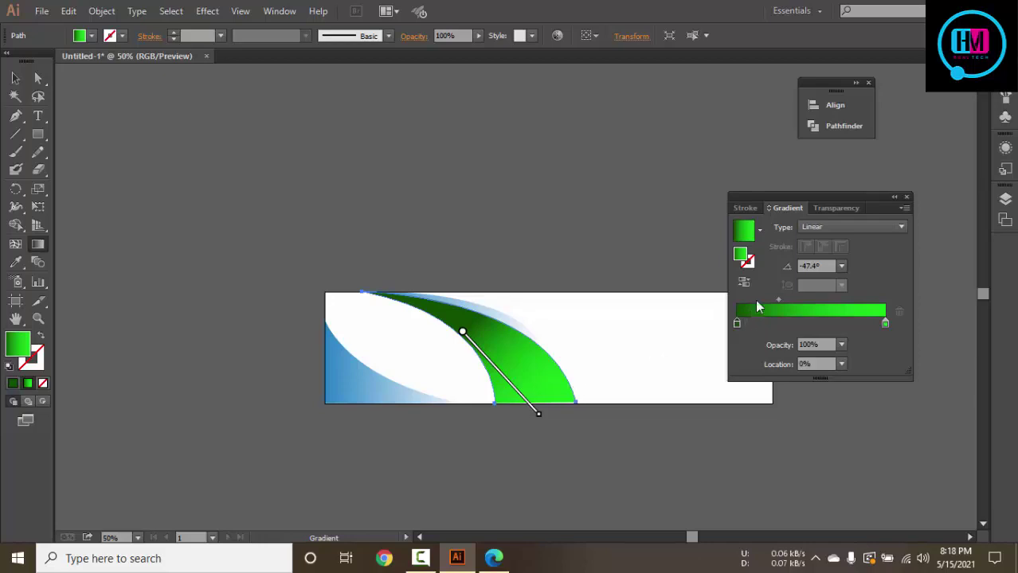
{"action": "left_click", "coordinate": [826, 229]}
{"action": "left_click", "coordinate": [829, 253]}
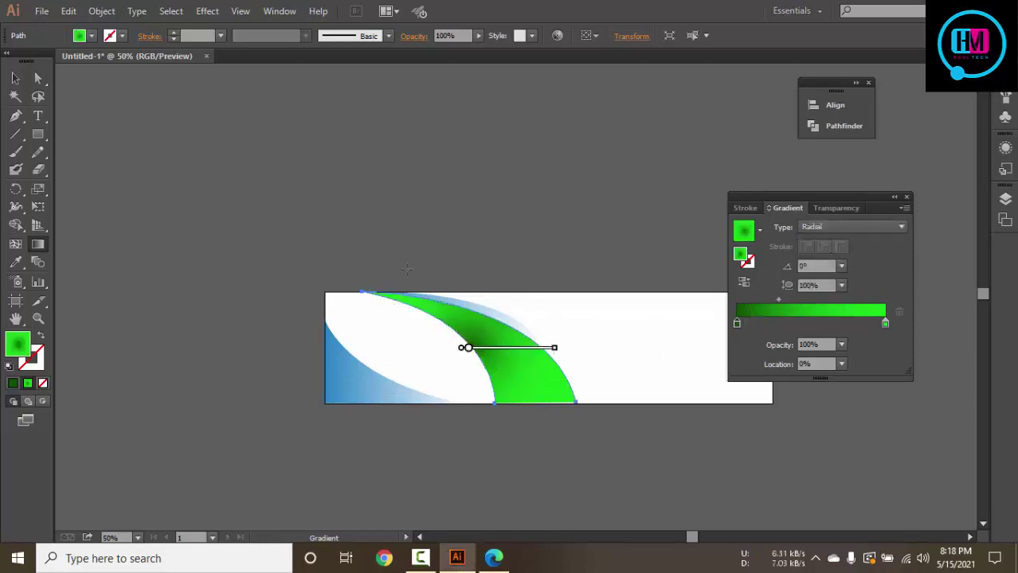
{"action": "left_click_drag", "start_coordinate": [367, 261], "coordinate": [583, 378]}
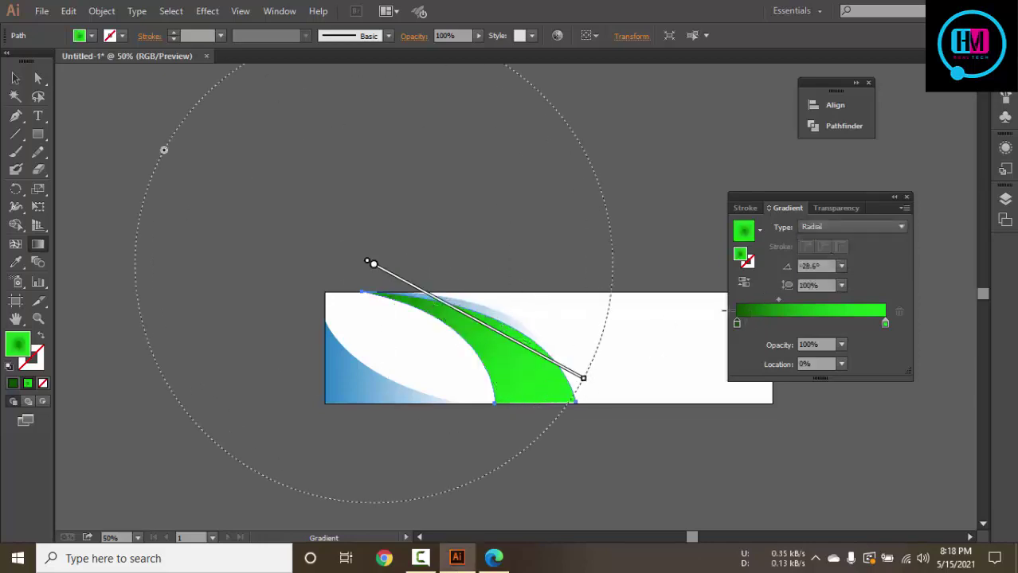
{"action": "left_click", "coordinate": [813, 227]}
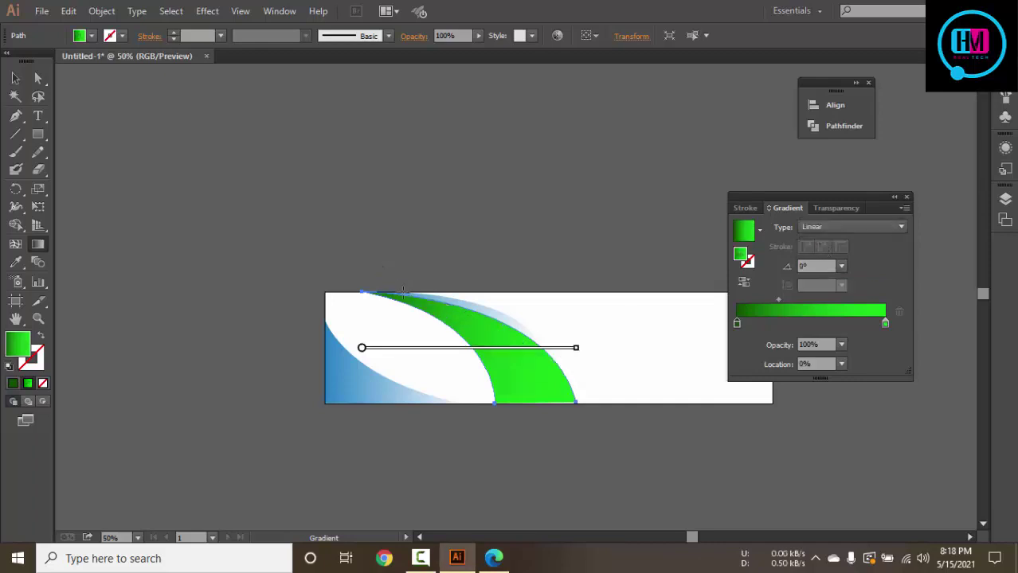
{"action": "left_click_drag", "start_coordinate": [388, 304], "coordinate": [598, 416]}
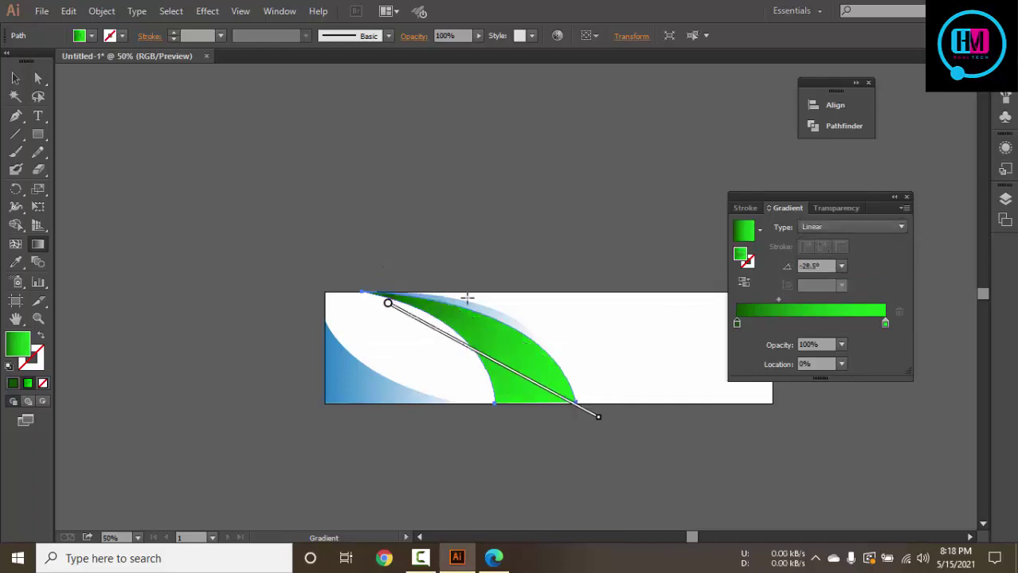
Eyedropper the green gradient onto the light-blue shape above and compare with the reference
{"action": "left_click", "coordinate": [15, 78]}
{"action": "left_click", "coordinate": [239, 199]}
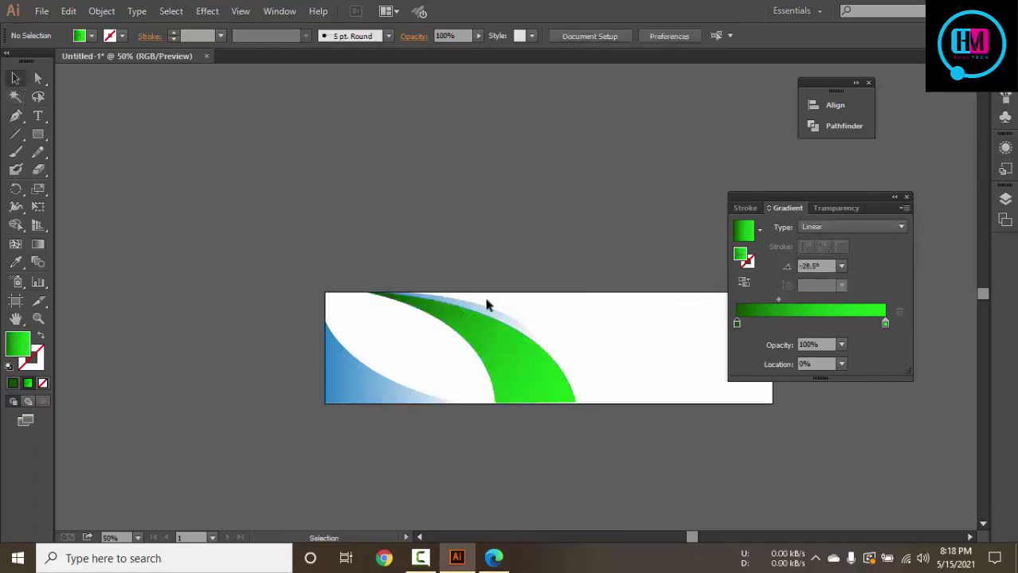
{"action": "left_click", "coordinate": [514, 329]}
{"action": "key", "text": "i"}
{"action": "left_click", "coordinate": [515, 332]}
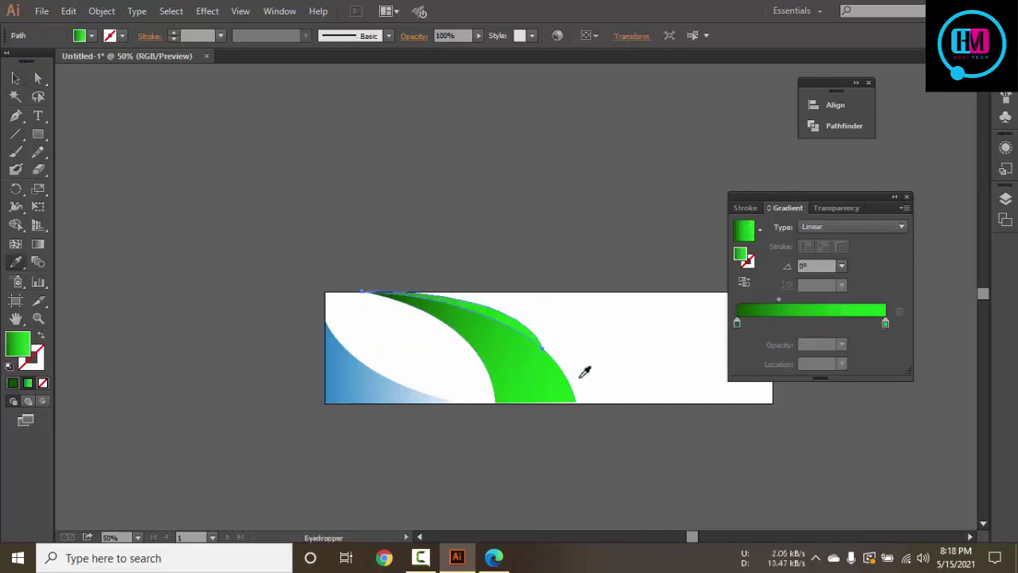
{"action": "left_click", "coordinate": [15, 78]}
{"action": "left_click", "coordinate": [332, 169]}
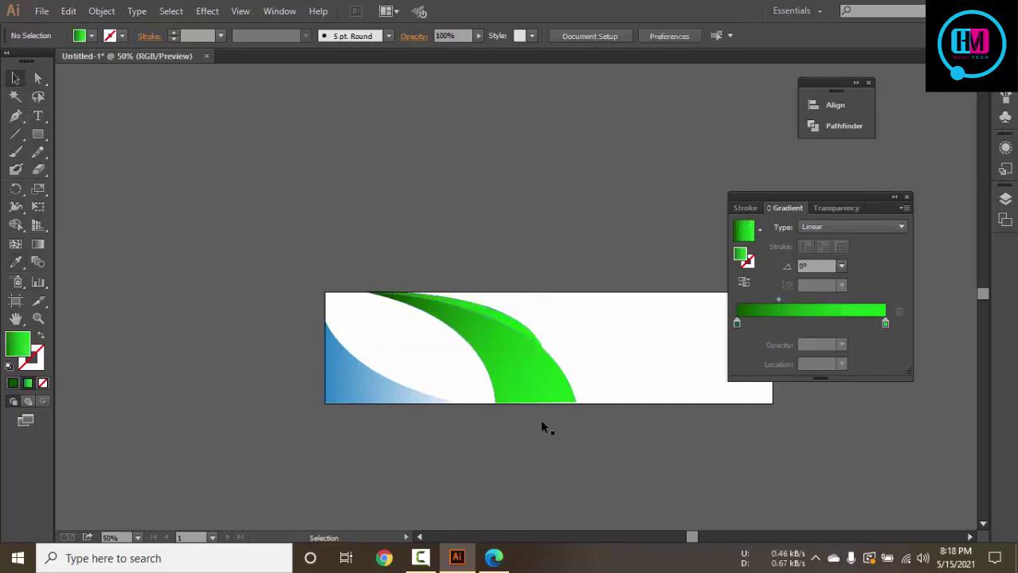
{"action": "left_click", "coordinate": [494, 558]}
Move the anchor on the green leaf's top curve with Direct Selection
{"action": "left_click", "coordinate": [494, 558]}
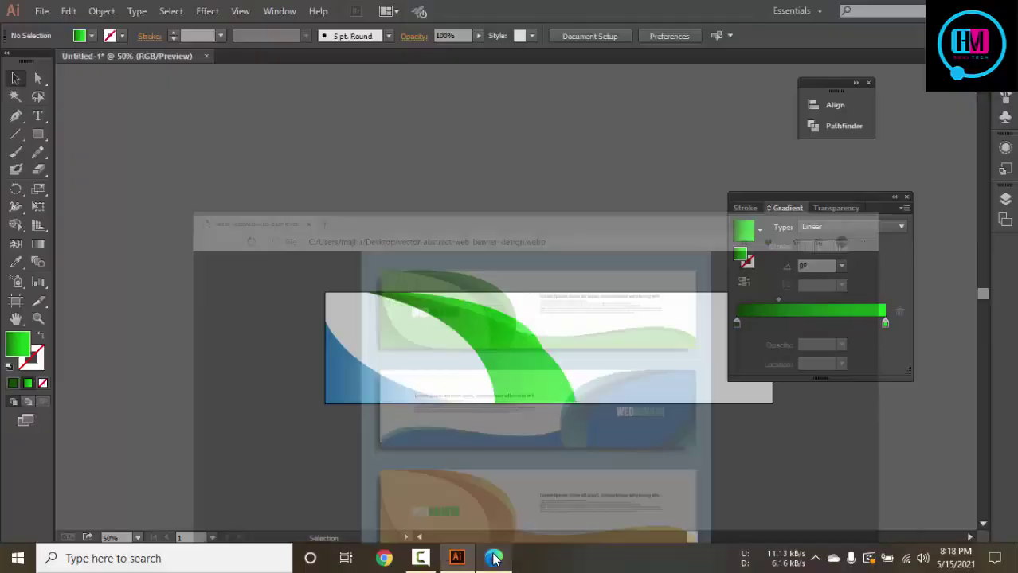
{"action": "scroll", "coordinate": [502, 348], "scroll_direction": "up", "scroll_amount": 3}
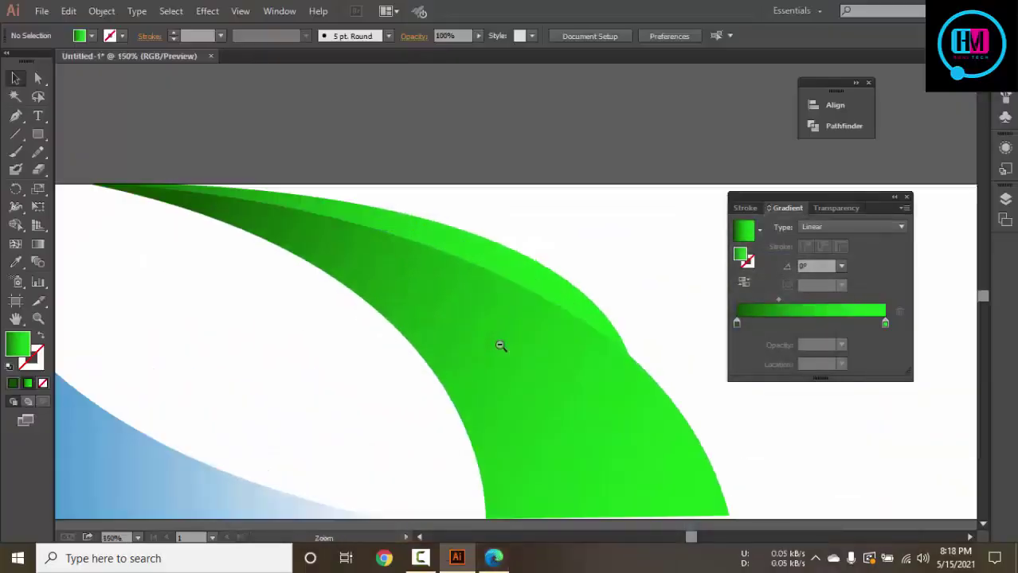
{"action": "left_click", "coordinate": [587, 307]}
{"action": "key", "text": "a"}
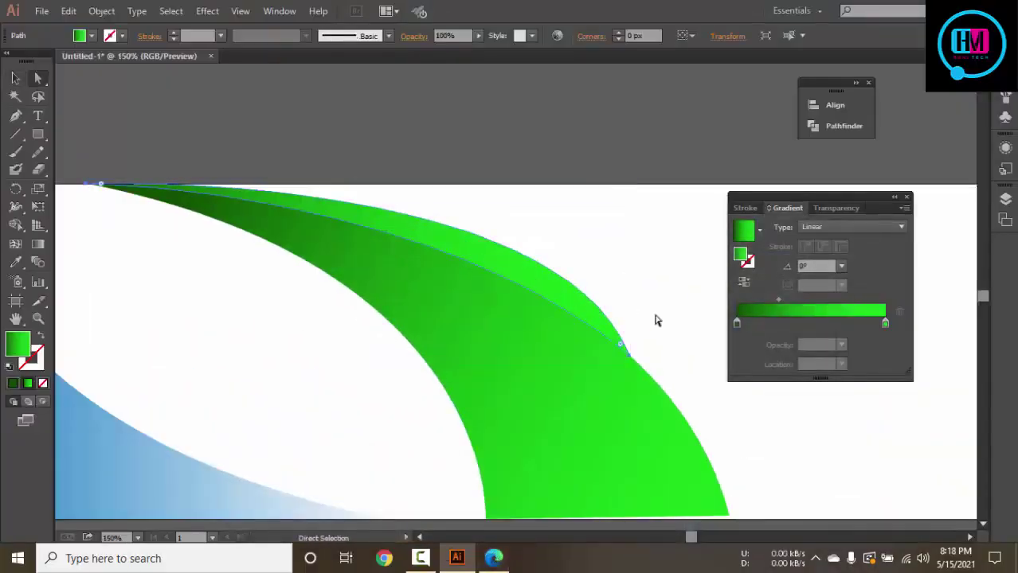
{"action": "left_click", "coordinate": [629, 355]}
{"action": "left_click_drag", "start_coordinate": [629, 356], "coordinate": [666, 398]}
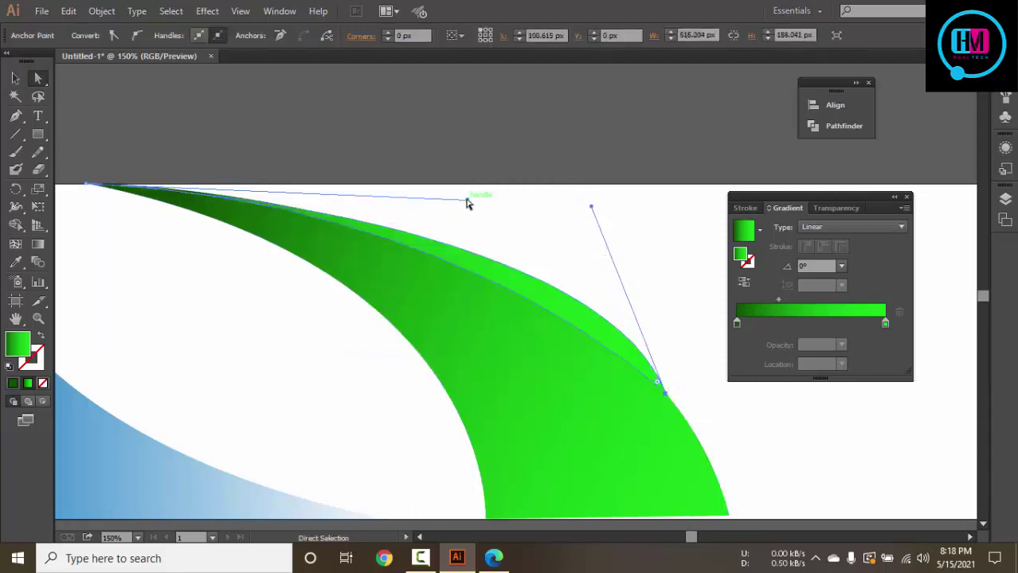
Reshape the leaf's upper curve near the banner's top edge, then zoom out to the artboard
{"action": "left_click_drag", "start_coordinate": [466, 199], "coordinate": [482, 166]}
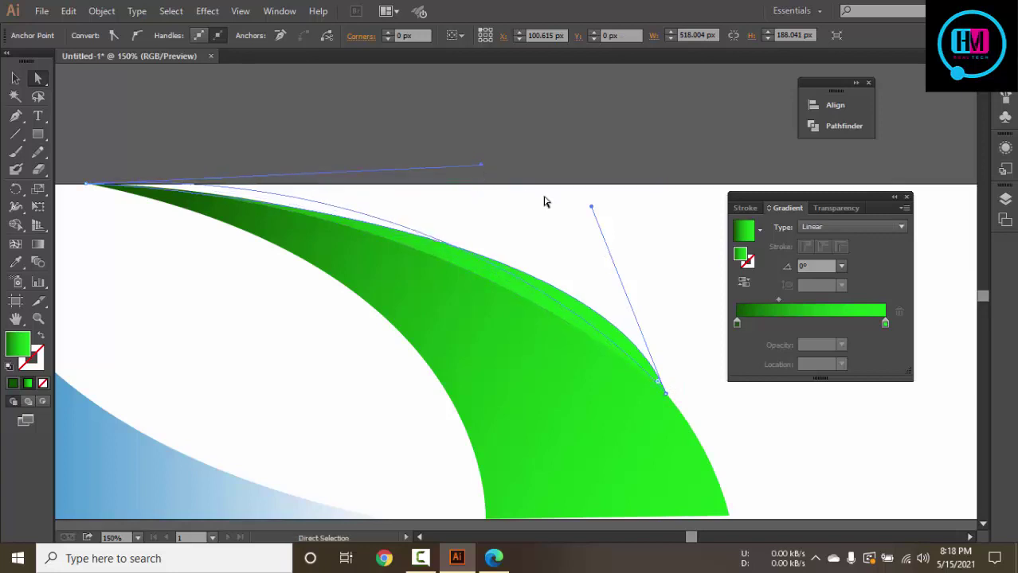
{"action": "mouse_move", "coordinate": [592, 207]}
{"action": "left_mouse_down"}
{"action": "mouse_move", "coordinate": [566, 223]}
{"action": "mouse_move", "coordinate": [610, 178]}
{"action": "left_mouse_up"}
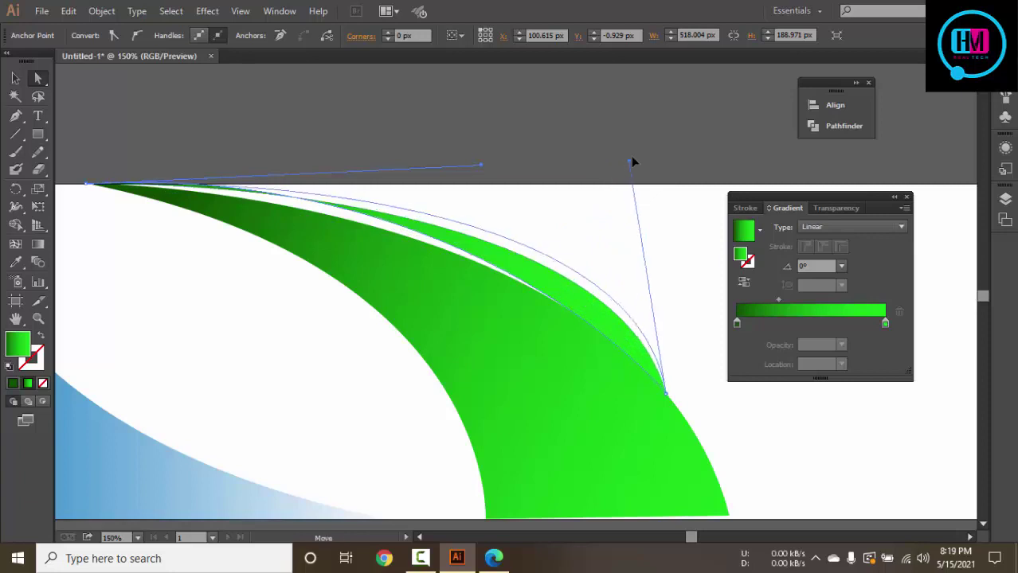
{"action": "left_click_drag", "start_coordinate": [610, 178], "coordinate": [637, 150]}
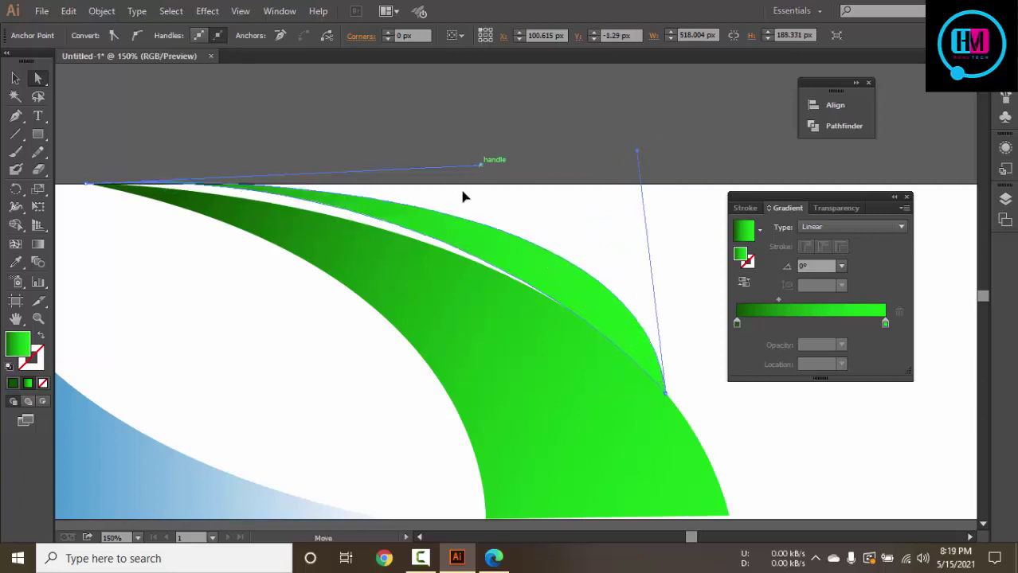
{"action": "mouse_move", "coordinate": [480, 165]}
{"action": "left_mouse_down"}
{"action": "mouse_move", "coordinate": [394, 171]}
{"action": "mouse_move", "coordinate": [488, 201]}
{"action": "mouse_move", "coordinate": [504, 221]}
{"action": "mouse_move", "coordinate": [529, 206]}
{"action": "left_mouse_up"}
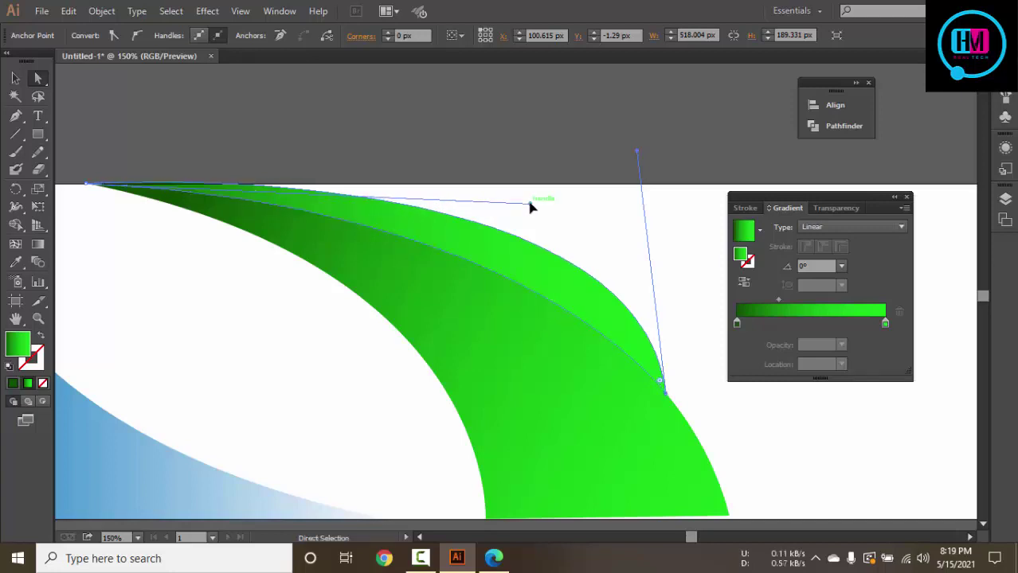
{"action": "left_click", "coordinate": [16, 78]}
{"action": "left_click", "coordinate": [271, 119]}
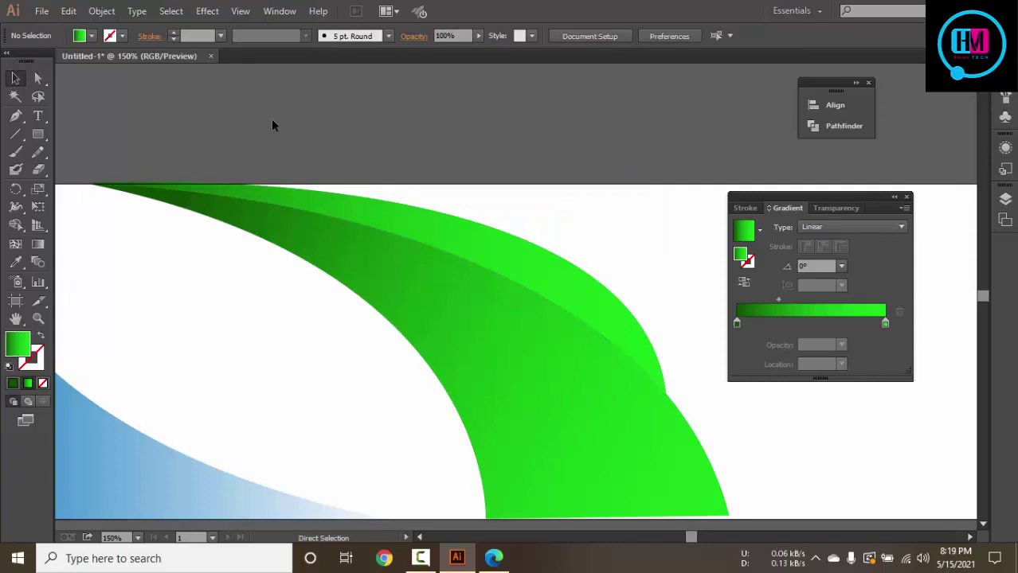
{"action": "key", "text": "ctrl+minus"}
{"action": "key", "text": "ctrl+minus"}
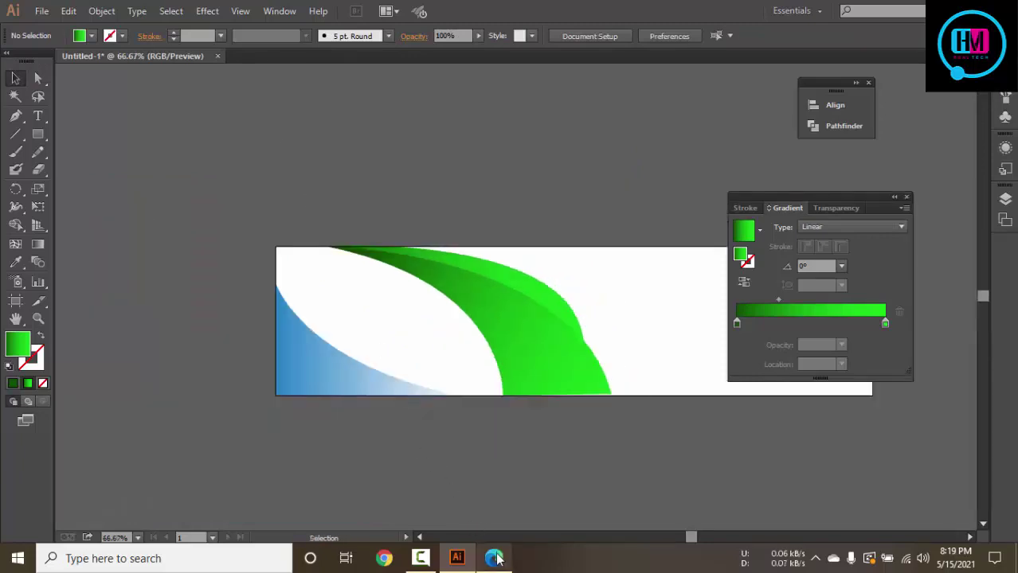
Darken the upper leaf's gradient end green and shift the midpoint toward the end
{"action": "left_click", "coordinate": [493, 559]}
{"action": "left_click", "coordinate": [493, 558]}
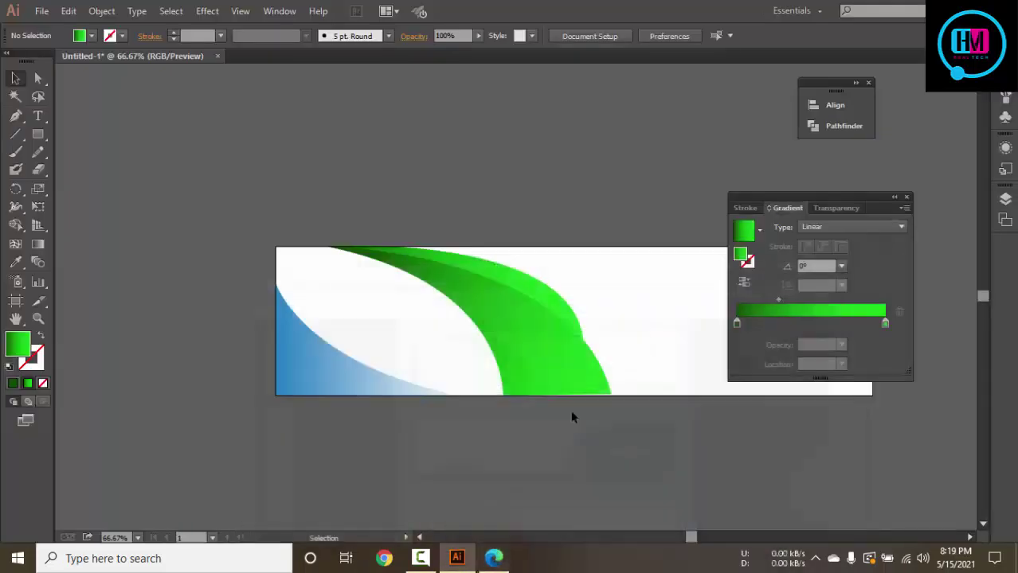
{"action": "left_click", "coordinate": [576, 315]}
{"action": "double_click", "coordinate": [885, 323]}
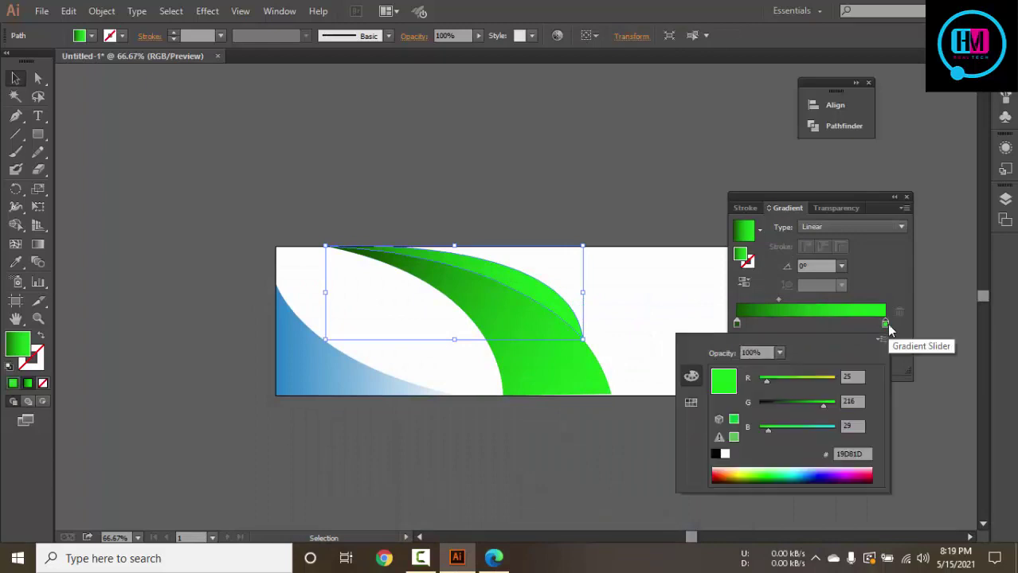
{"action": "mouse_move", "coordinate": [822, 407]}
{"action": "left_mouse_down"}
{"action": "mouse_move", "coordinate": [799, 406]}
{"action": "mouse_move", "coordinate": [813, 406]}
{"action": "left_mouse_up"}
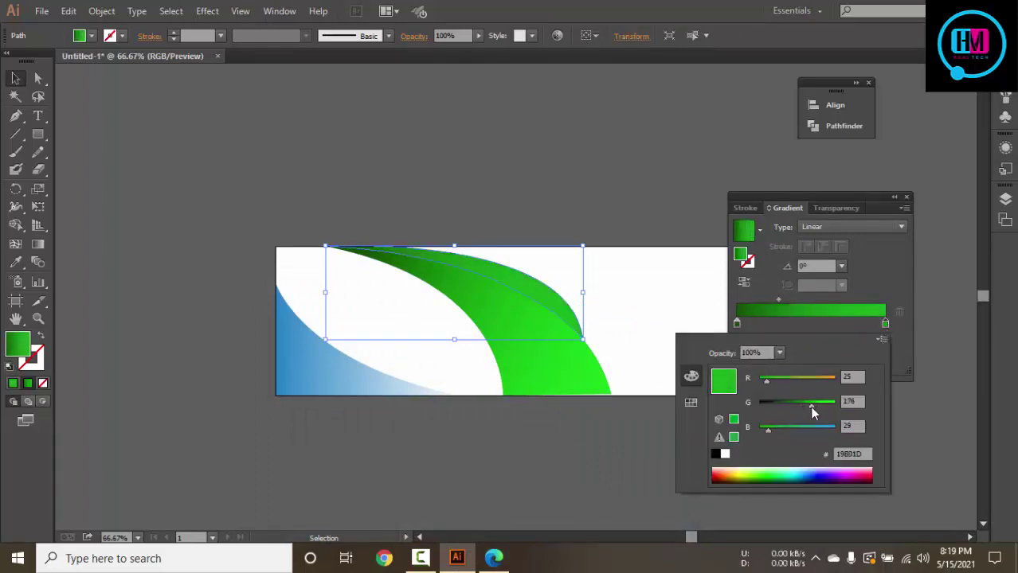
{"action": "left_click", "coordinate": [930, 392]}
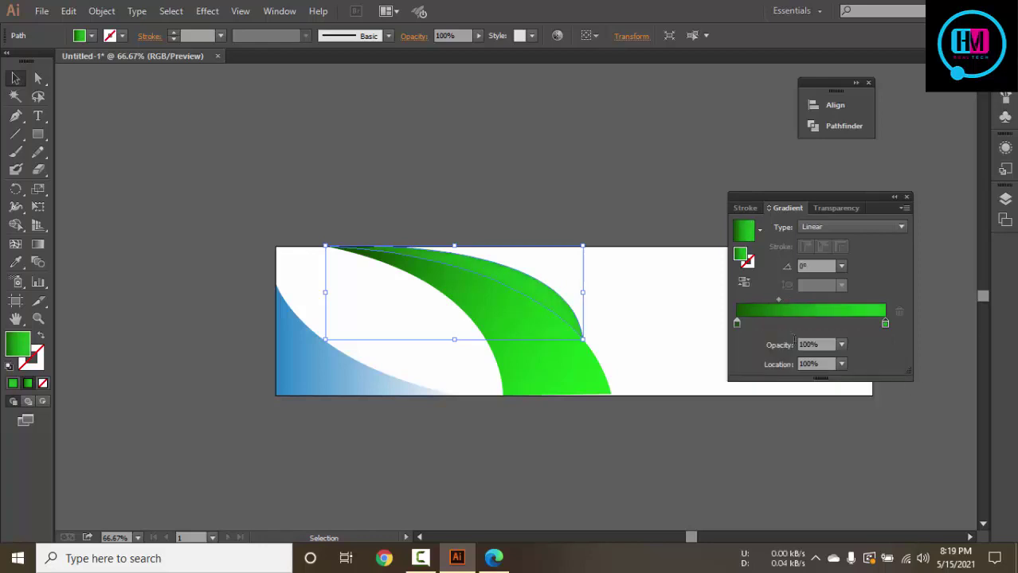
{"action": "left_click_drag", "start_coordinate": [778, 300], "coordinate": [807, 299]}
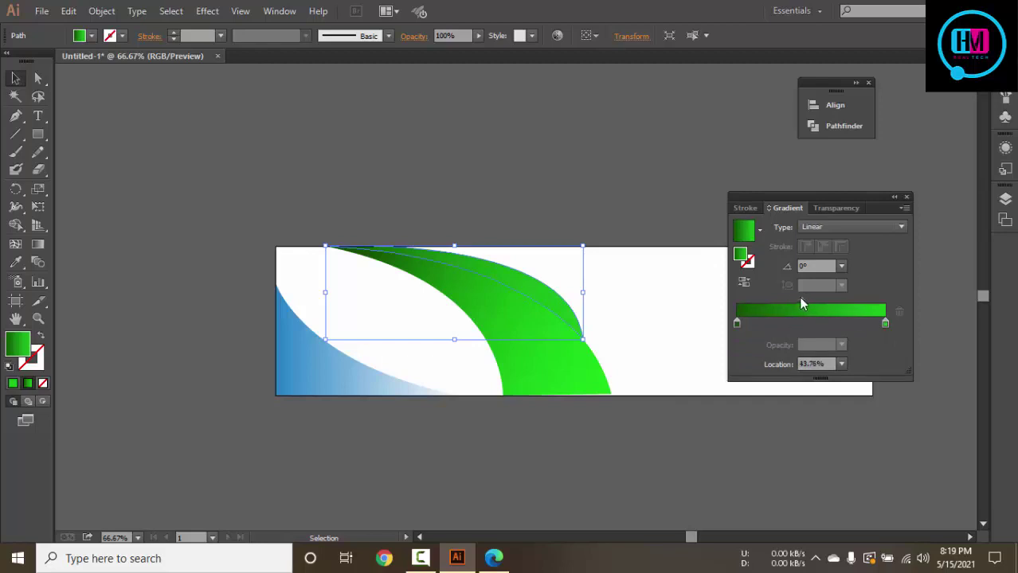
Set the upper leaf's gradient start stop to dark green
{"action": "left_click", "coordinate": [736, 323]}
{"action": "double_click", "coordinate": [18, 348]}
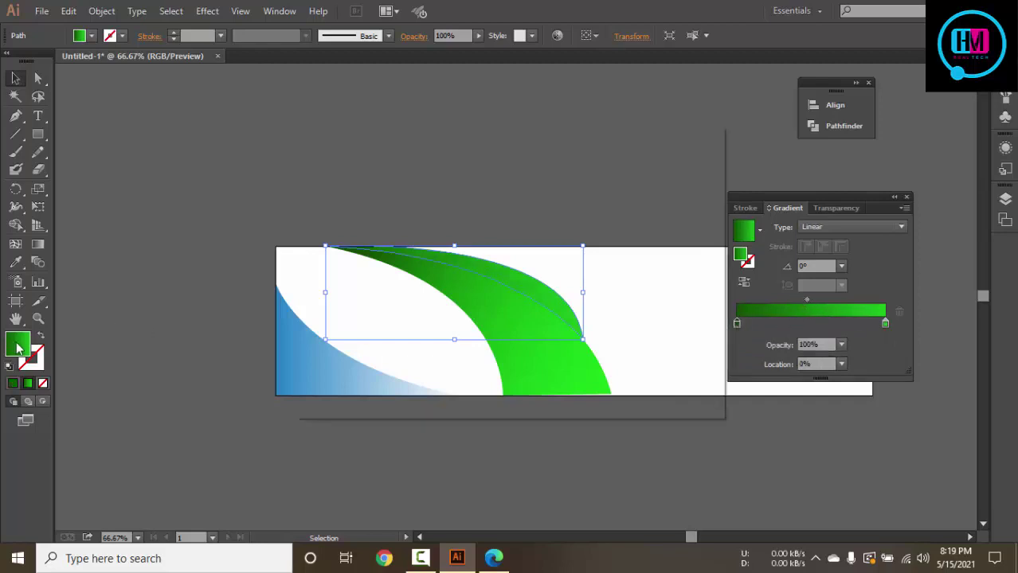
{"action": "left_click", "coordinate": [530, 310]}
{"action": "left_click_drag", "start_coordinate": [478, 253], "coordinate": [492, 301]}
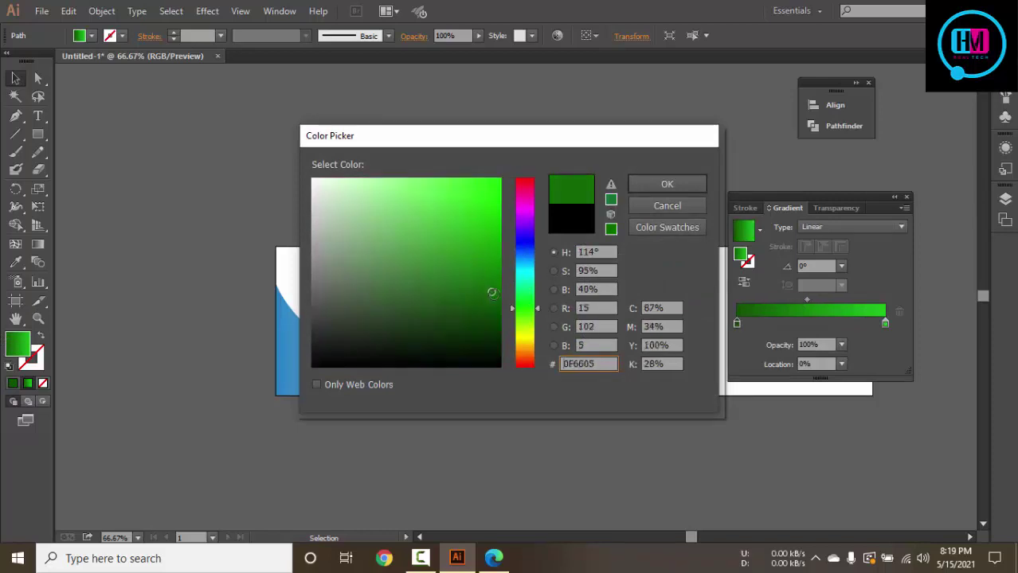
{"action": "left_click", "coordinate": [664, 185]}
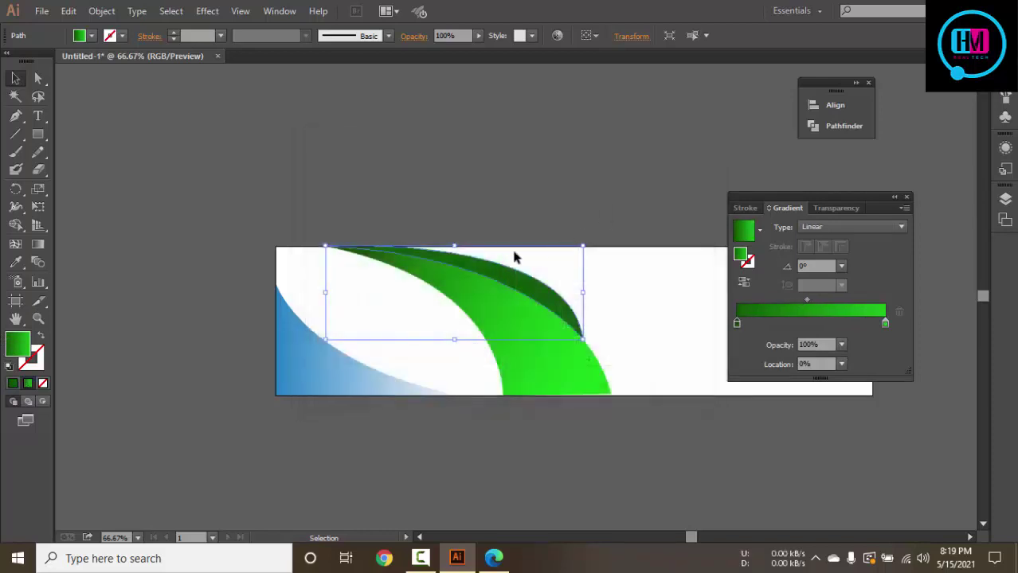
Redraw the leaf's gradient diagonally at about -29.9°, adjusting the end stop and midpoint
{"action": "left_click", "coordinate": [38, 244]}
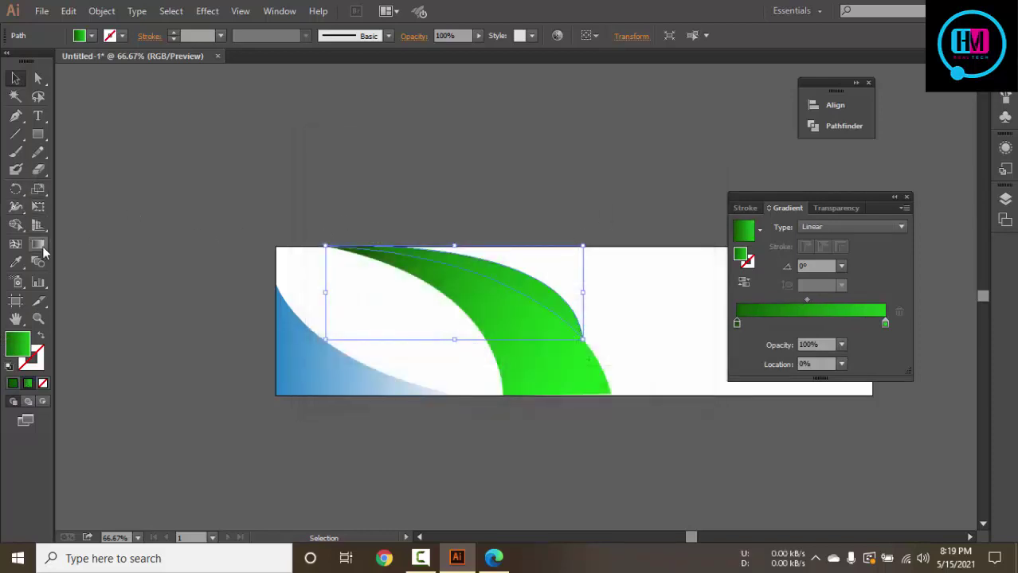
{"action": "left_click_drag", "start_coordinate": [371, 233], "coordinate": [608, 353]}
{"action": "left_click_drag", "start_coordinate": [375, 233], "coordinate": [615, 370]}
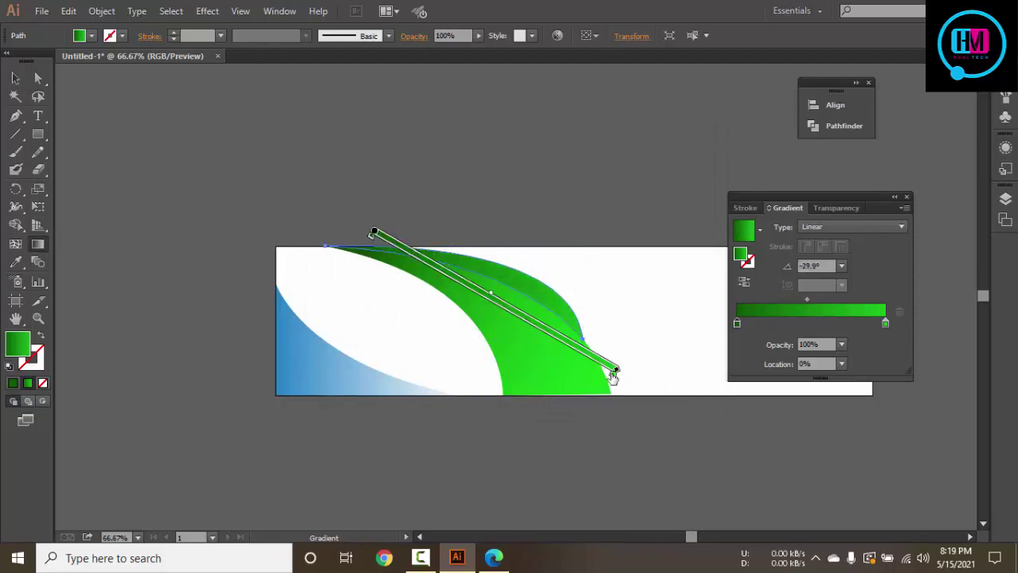
{"action": "left_click", "coordinate": [536, 355]}
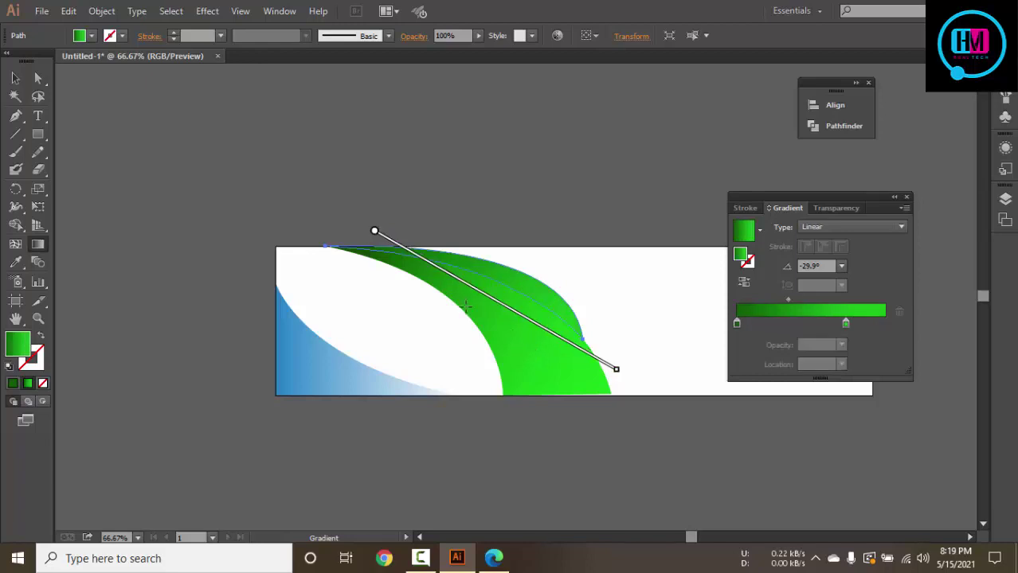
{"action": "mouse_move", "coordinate": [462, 278]}
{"action": "left_mouse_down"}
{"action": "mouse_move", "coordinate": [437, 268]}
{"action": "mouse_move", "coordinate": [485, 280]}
{"action": "left_mouse_up"}
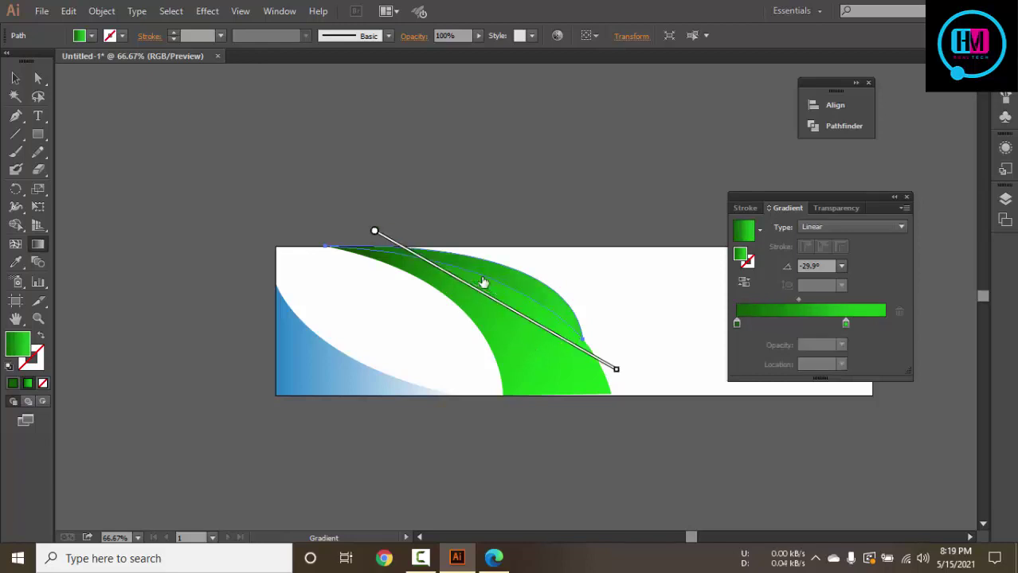
{"action": "left_click", "coordinate": [15, 78]}
{"action": "left_click", "coordinate": [194, 141]}
Copy the upper leaf's gradient onto the large lower leaf, moving the bright stop to the far end
{"action": "left_click", "coordinate": [494, 557]}
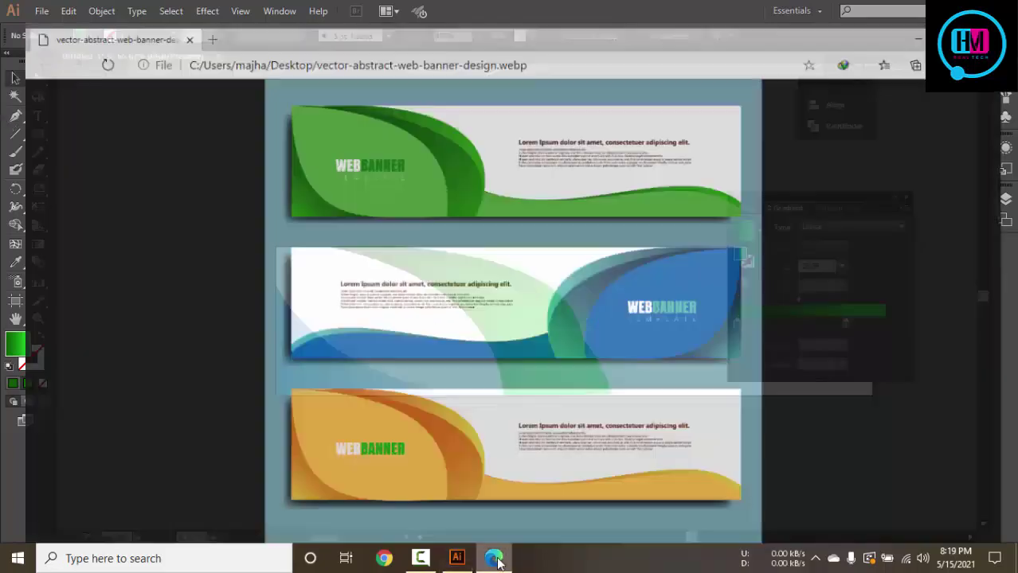
{"action": "left_click", "coordinate": [494, 558]}
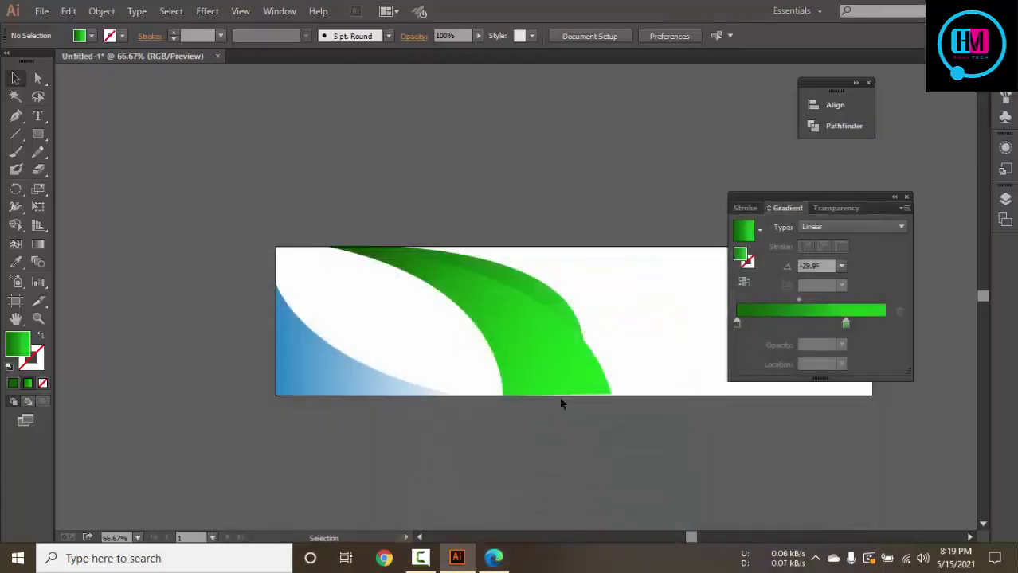
{"action": "left_click", "coordinate": [529, 354]}
{"action": "key", "text": "o"}
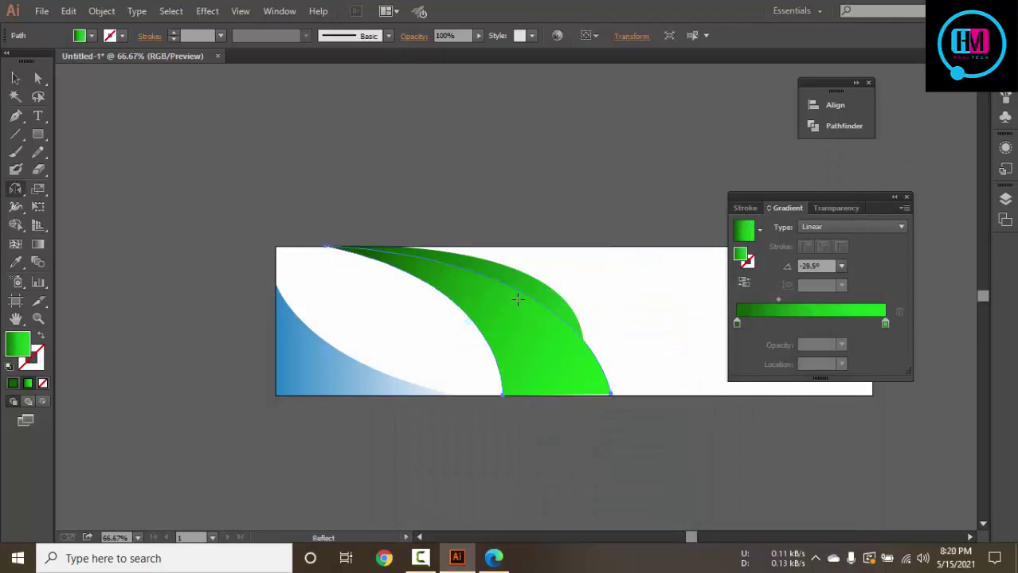
{"action": "key", "text": "i"}
{"action": "left_click", "coordinate": [527, 269]}
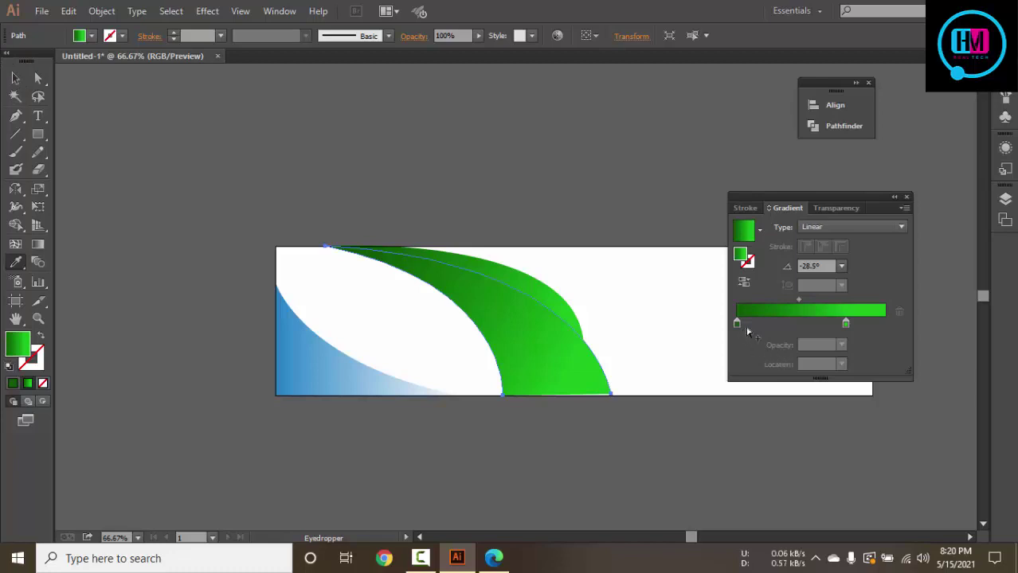
{"action": "left_click_drag", "start_coordinate": [846, 323], "coordinate": [885, 323]}
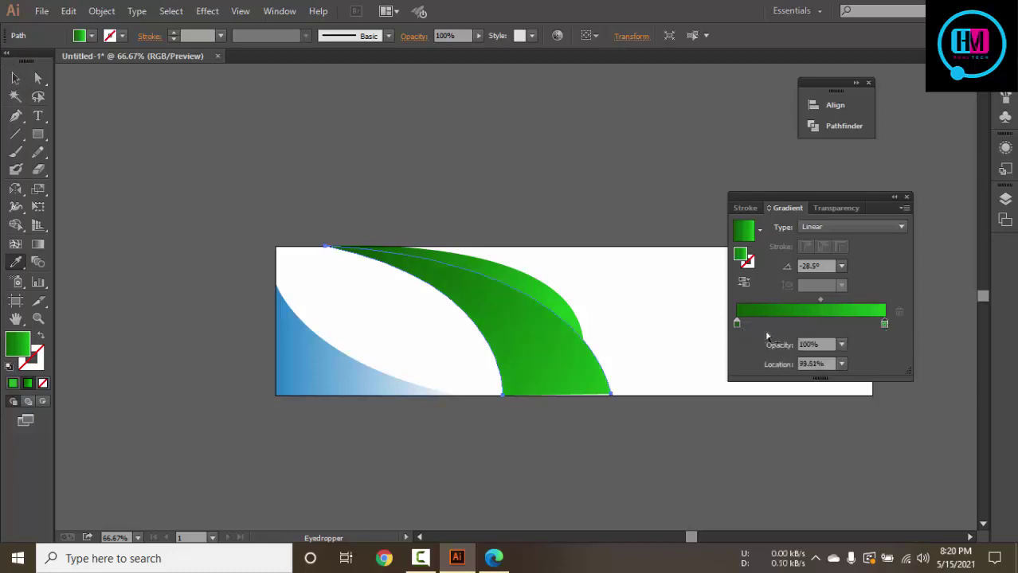
Set the lower leaf's gradient start stop to very dark green
{"action": "double_click", "coordinate": [736, 323]}
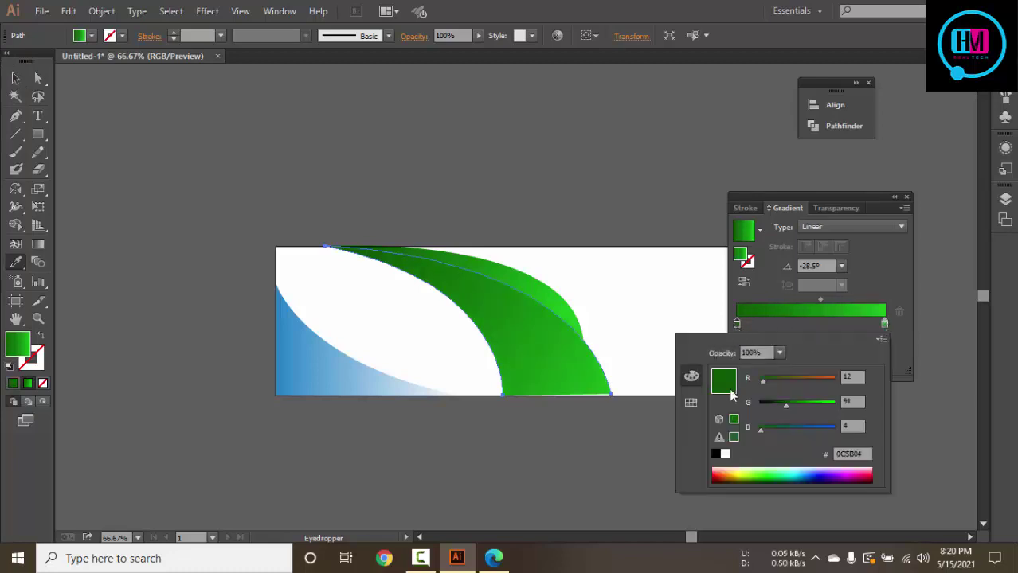
{"action": "double_click", "coordinate": [16, 344]}
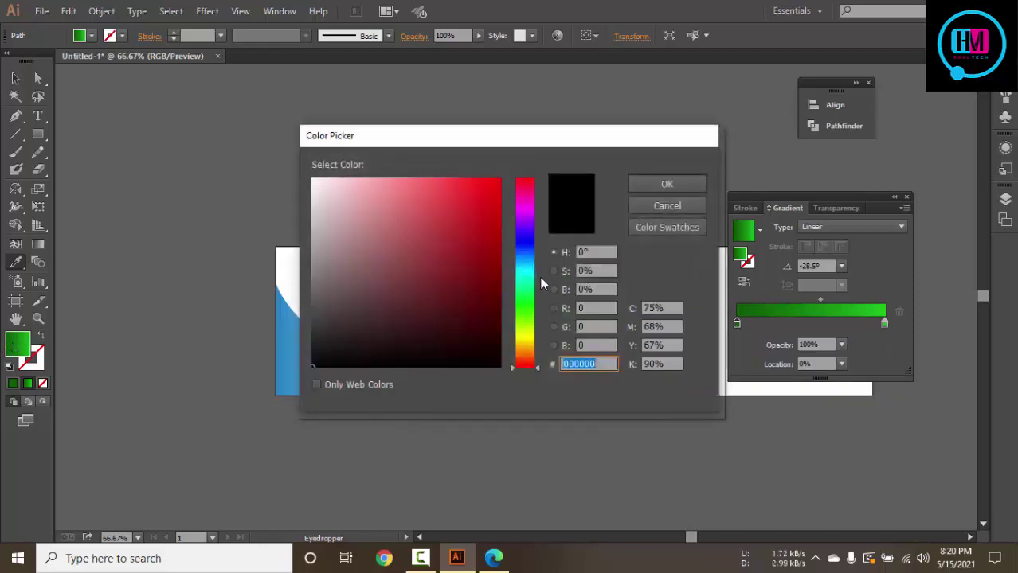
{"action": "left_click", "coordinate": [524, 311]}
{"action": "mouse_move", "coordinate": [501, 312]}
{"action": "left_mouse_down"}
{"action": "mouse_move", "coordinate": [488, 298]}
{"action": "mouse_move", "coordinate": [494, 318]}
{"action": "left_mouse_up"}
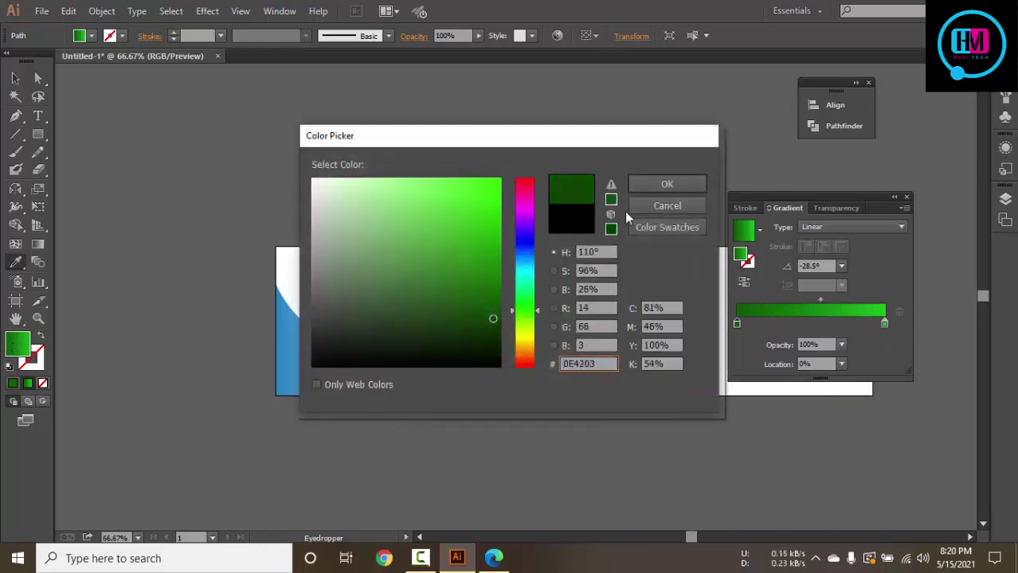
{"action": "left_click", "coordinate": [648, 186]}
Set the lower leaf's gradient end stop to bright green
{"action": "double_click", "coordinate": [883, 323]}
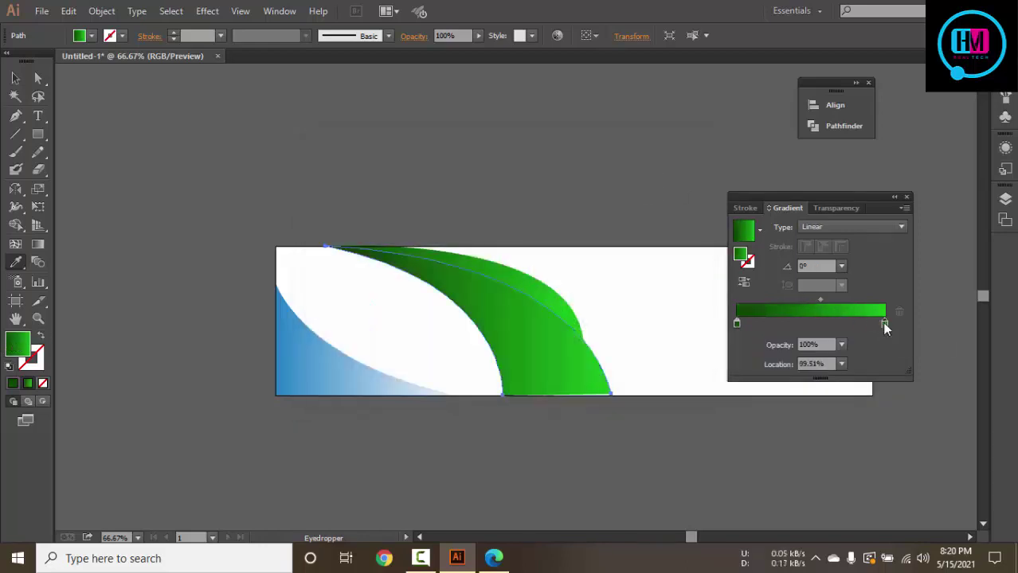
{"action": "double_click", "coordinate": [19, 342]}
{"action": "left_click", "coordinate": [481, 218]}
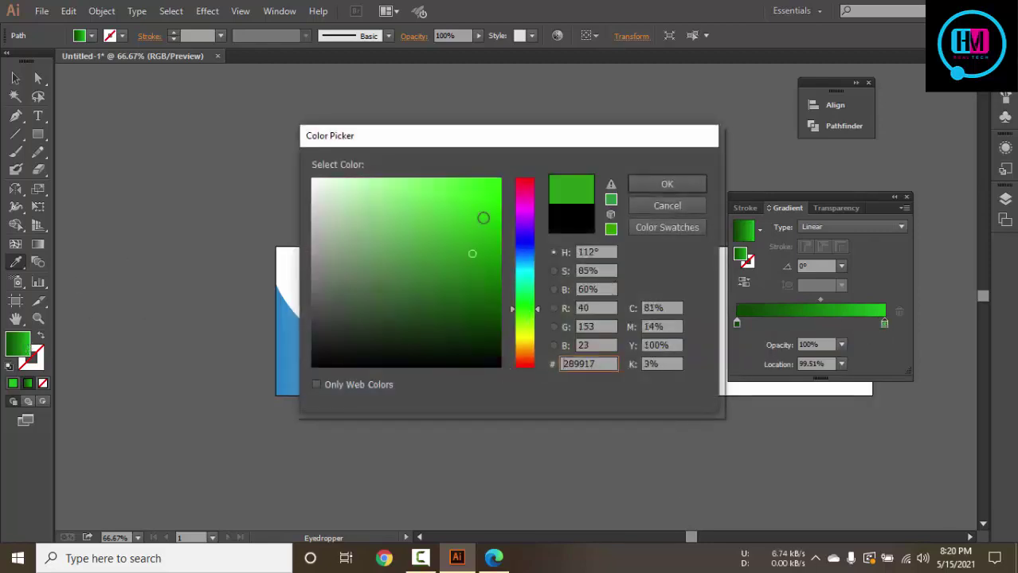
{"action": "left_click", "coordinate": [489, 200]}
{"action": "left_click", "coordinate": [649, 184]}
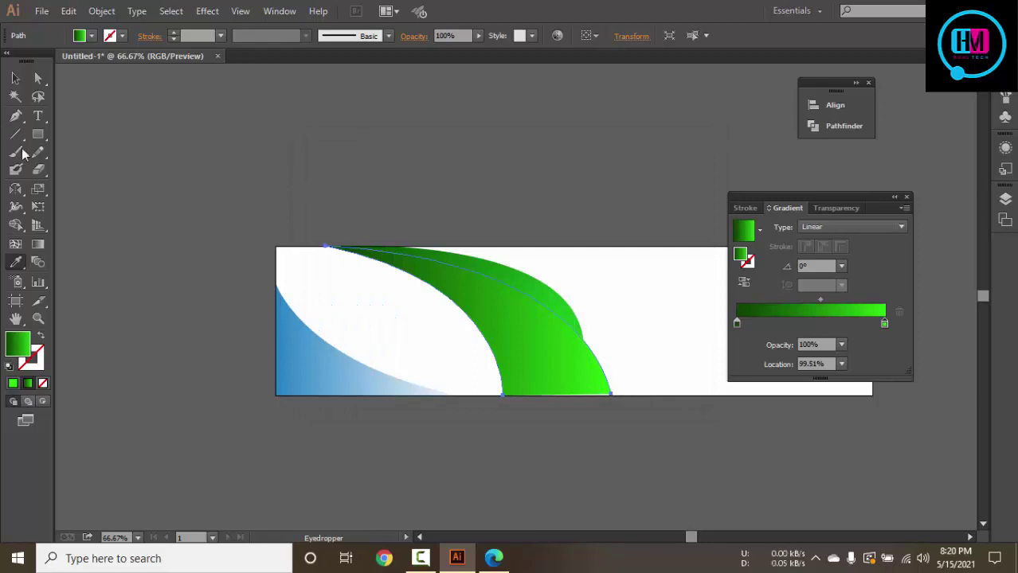
{"action": "left_click", "coordinate": [15, 78]}
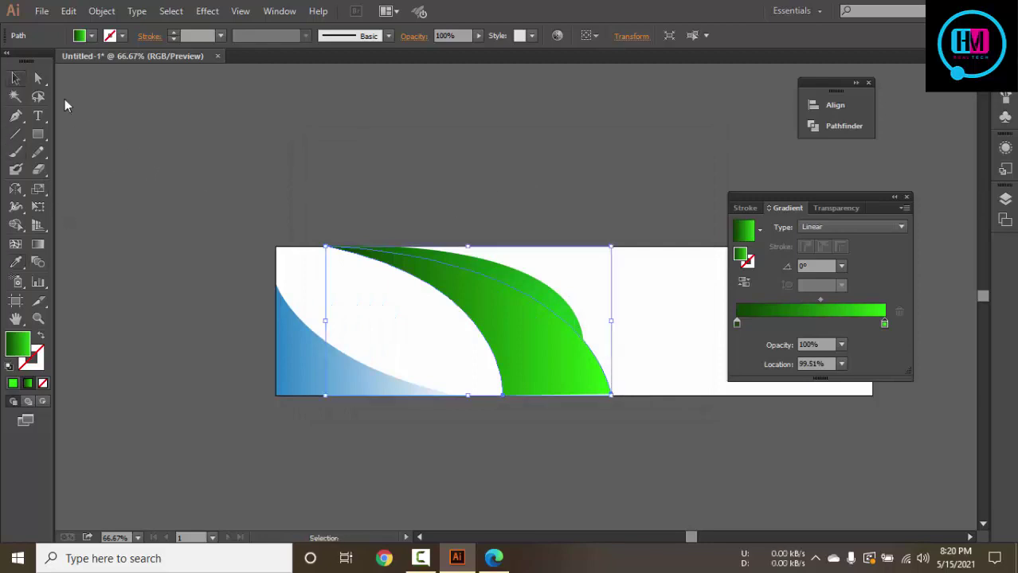
Run the front leaf's gradient vertically downward and compare with the reference banner
{"action": "left_click", "coordinate": [251, 177]}
{"action": "left_click", "coordinate": [531, 367]}
{"action": "left_click", "coordinate": [37, 244]}
{"action": "left_click_drag", "start_coordinate": [316, 239], "coordinate": [507, 340]}
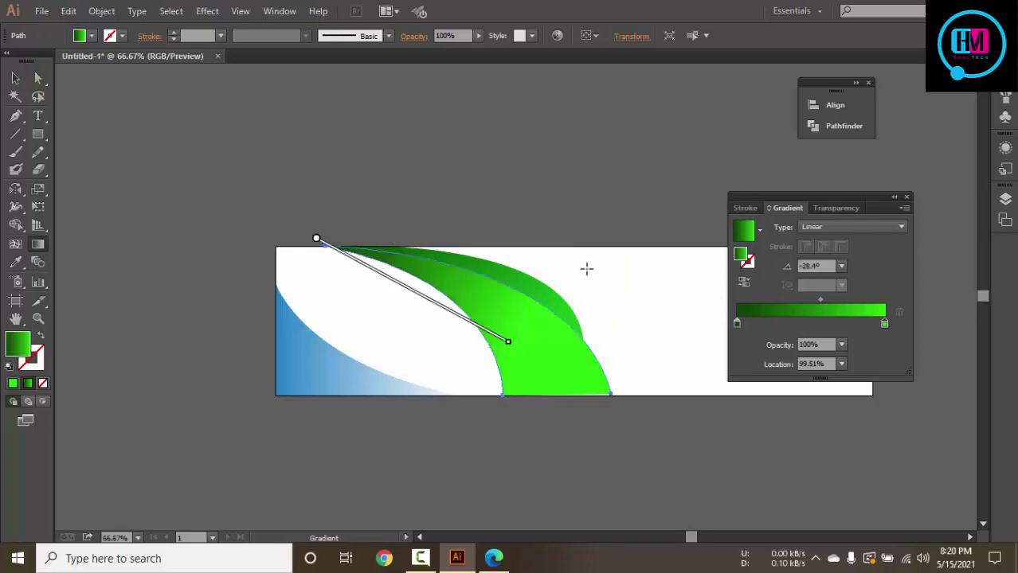
{"action": "left_click_drag", "start_coordinate": [471, 214], "coordinate": [467, 379]}
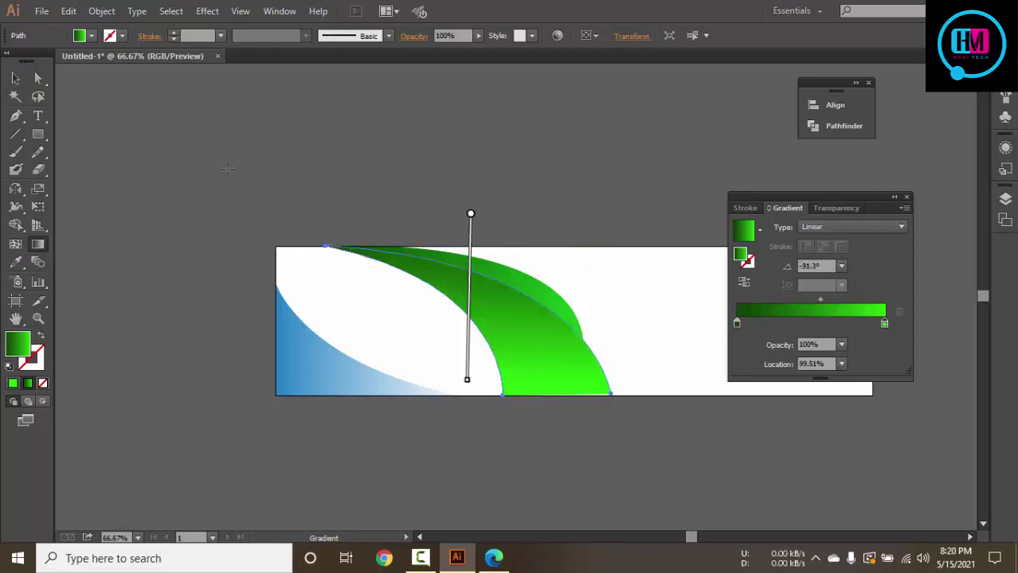
{"action": "key", "text": "v"}
{"action": "left_click", "coordinate": [176, 117]}
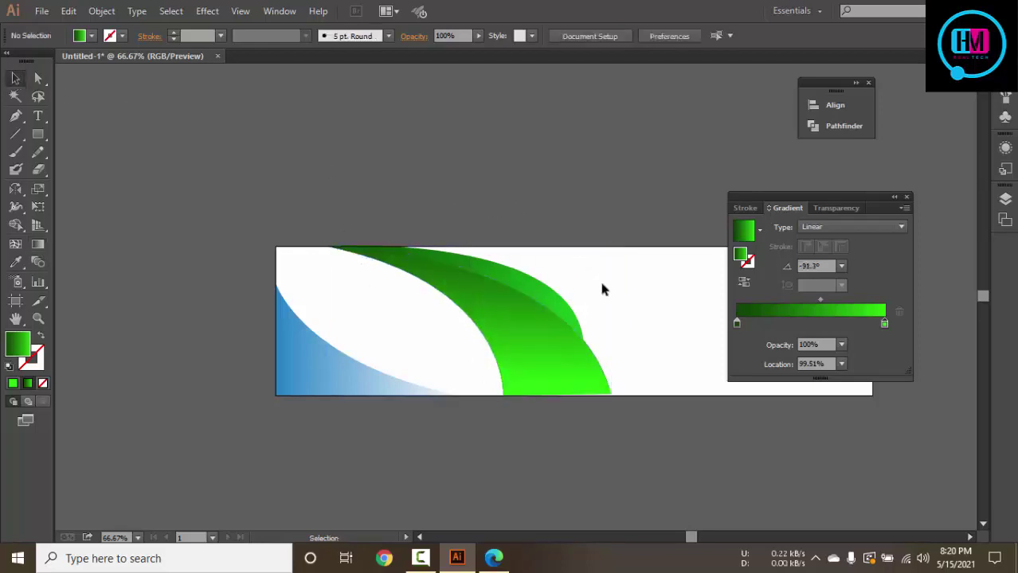
{"action": "left_click", "coordinate": [494, 557]}
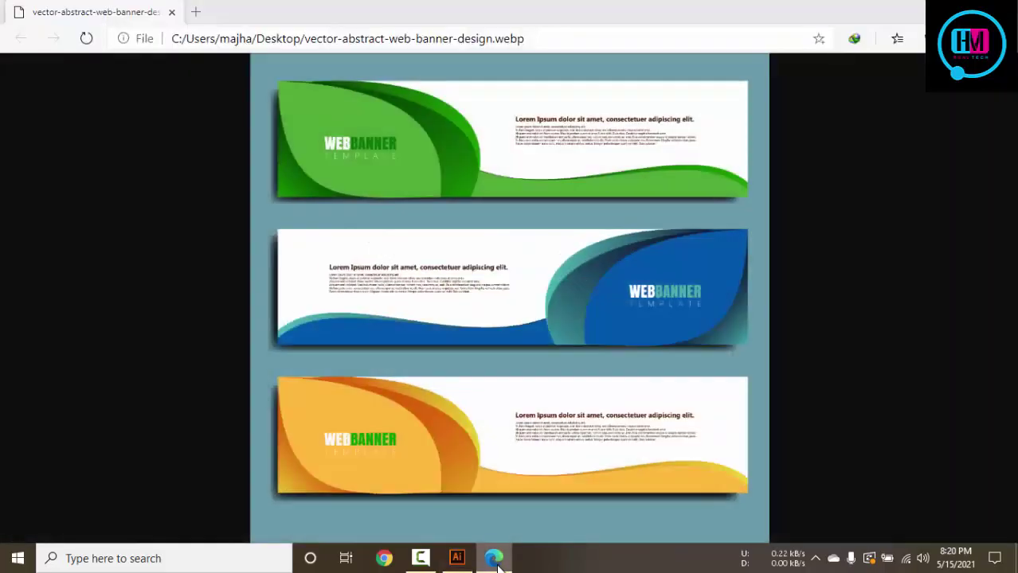
{"action": "left_click", "coordinate": [498, 557]}
Try several gradient angles on the front leaf, around -105°, -119° and -123°
{"action": "left_click", "coordinate": [539, 363]}
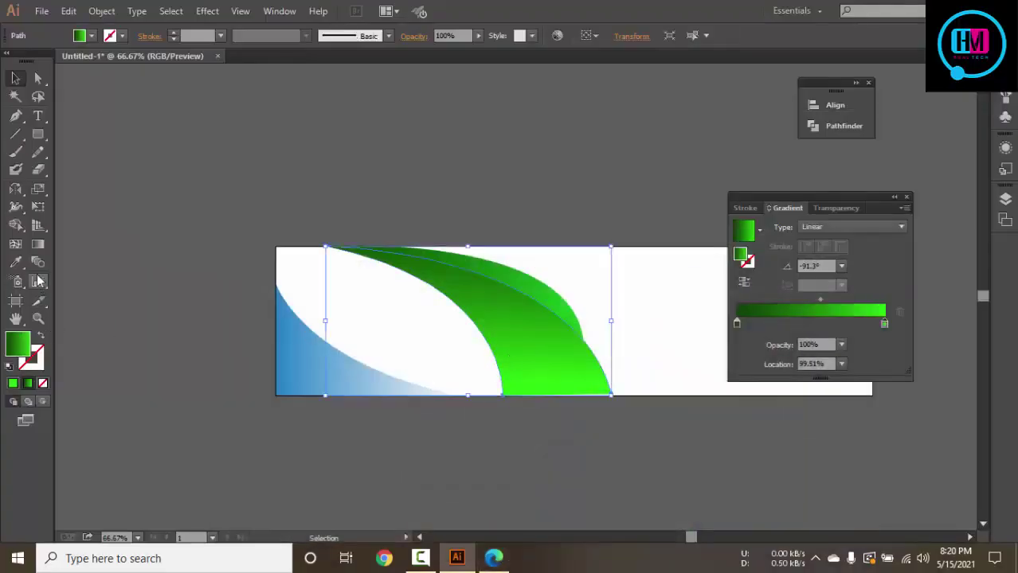
{"action": "left_click", "coordinate": [37, 244]}
{"action": "left_click_drag", "start_coordinate": [493, 226], "coordinate": [439, 428]}
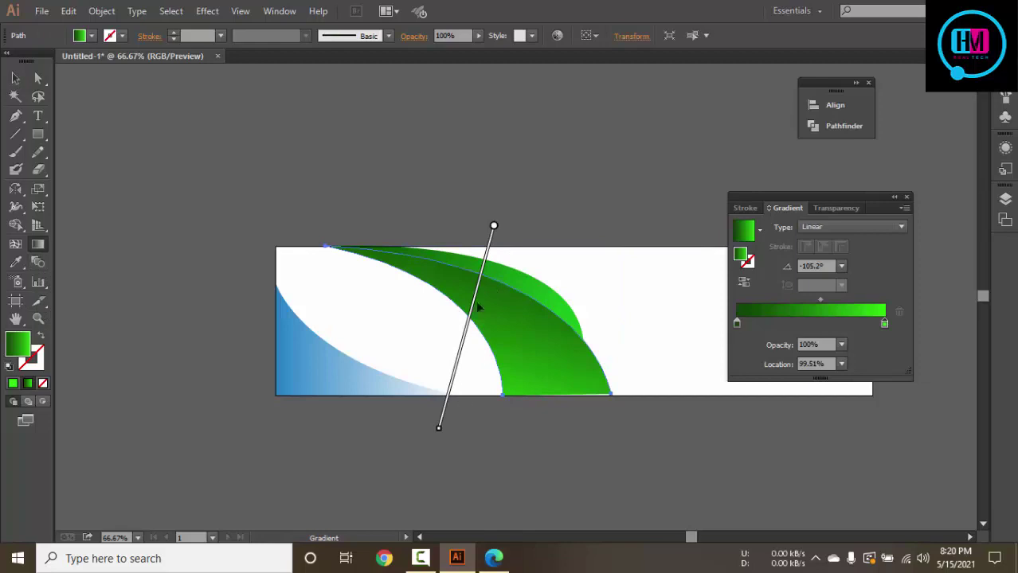
{"action": "left_click_drag", "start_coordinate": [535, 197], "coordinate": [406, 433]}
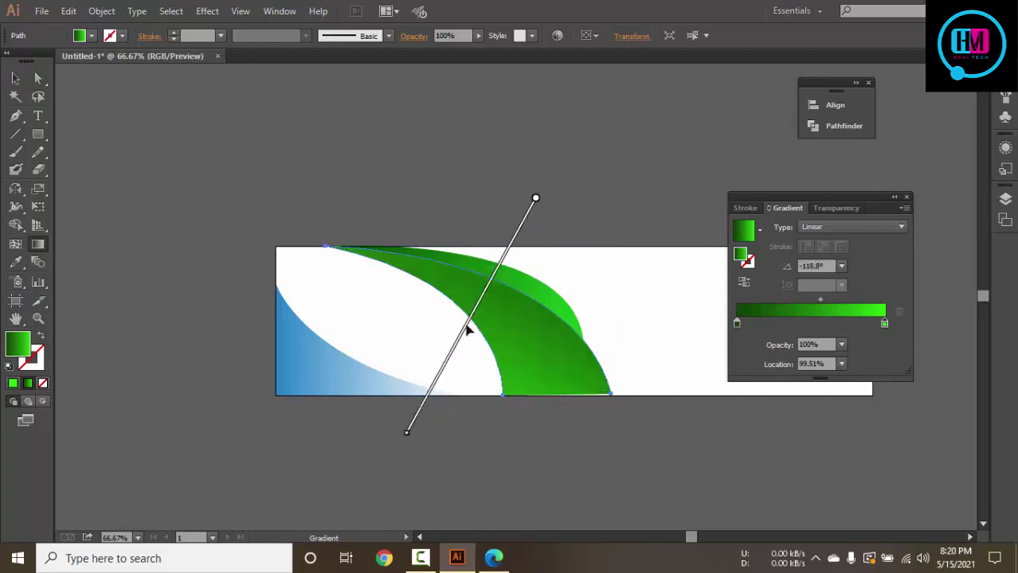
{"action": "left_click_drag", "start_coordinate": [474, 228], "coordinate": [465, 398]}
{"action": "left_click_drag", "start_coordinate": [558, 257], "coordinate": [451, 332]}
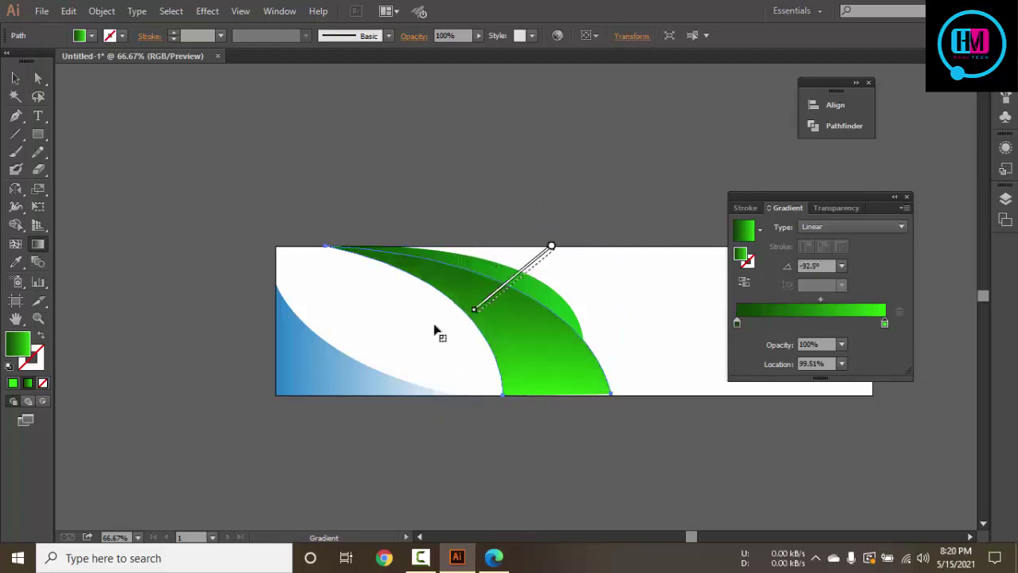
{"action": "left_click_drag", "start_coordinate": [466, 228], "coordinate": [467, 364]}
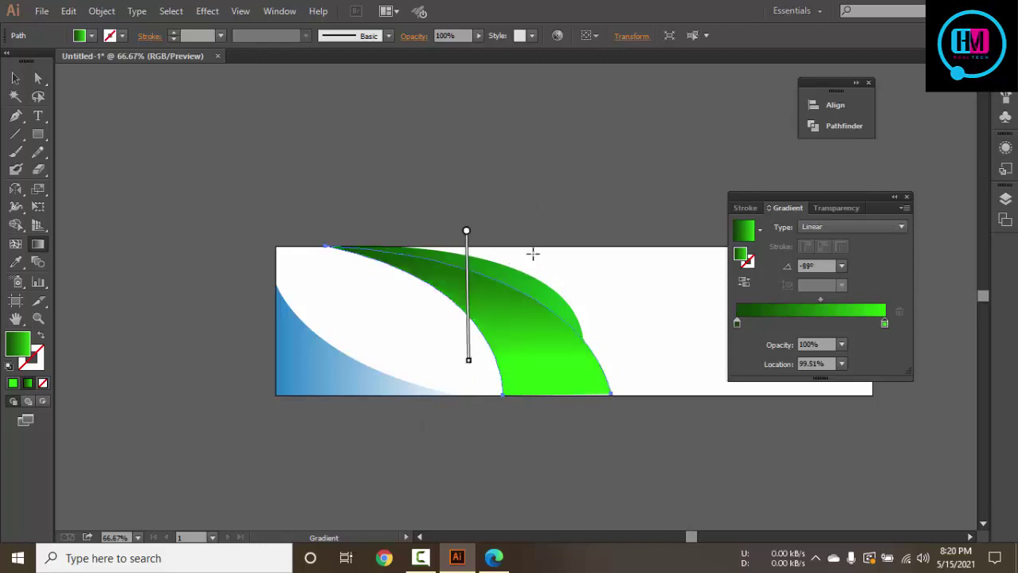
{"action": "left_click_drag", "start_coordinate": [539, 266], "coordinate": [415, 358]}
{"action": "mouse_move", "coordinate": [458, 251]}
{"action": "left_mouse_down"}
{"action": "mouse_move", "coordinate": [459, 343]}
{"action": "mouse_move", "coordinate": [524, 239]}
{"action": "mouse_move", "coordinate": [448, 378]}
{"action": "left_mouse_up"}
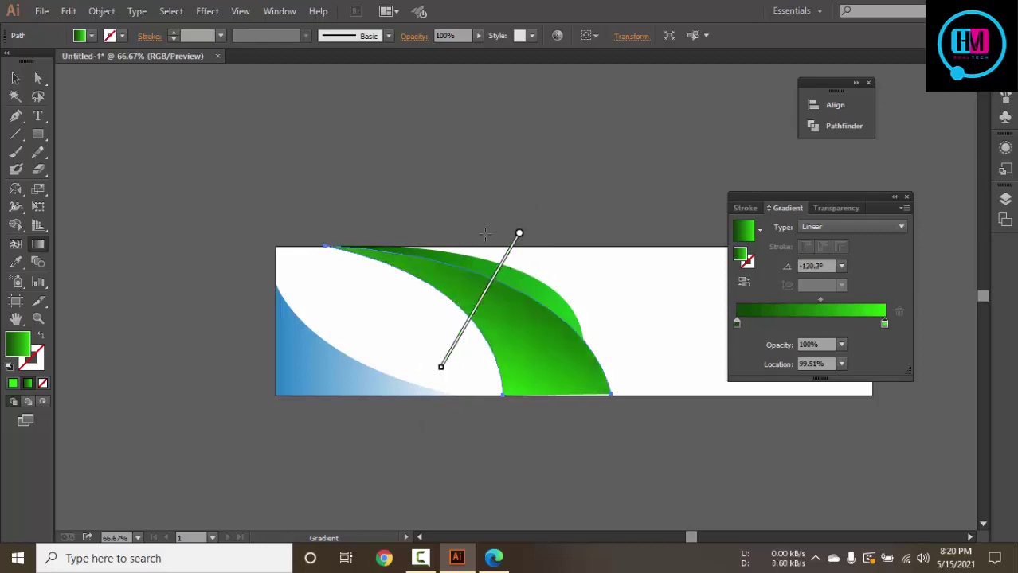
{"action": "left_click_drag", "start_coordinate": [490, 236], "coordinate": [467, 324]}
{"action": "left_click_drag", "start_coordinate": [516, 245], "coordinate": [442, 363]}
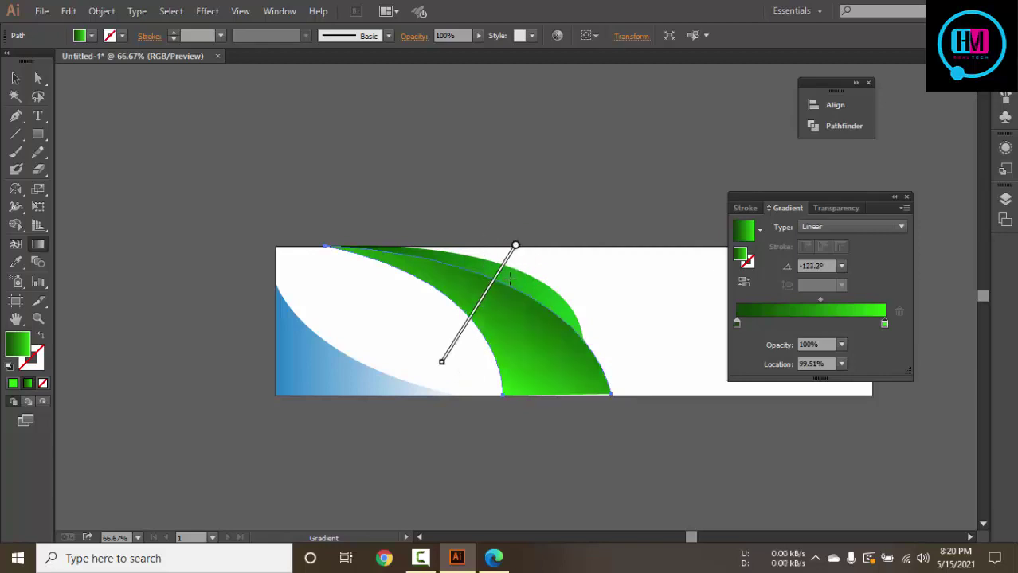
Adjust the leaf gradient's midpoint and bright end stop, then redraw and preview it
{"action": "mouse_move", "coordinate": [478, 302]}
{"action": "mouse_move", "coordinate": [473, 297]}
{"action": "left_mouse_down"}
{"action": "mouse_move", "coordinate": [491, 276]}
{"action": "mouse_move", "coordinate": [430, 386]}
{"action": "left_mouse_up"}
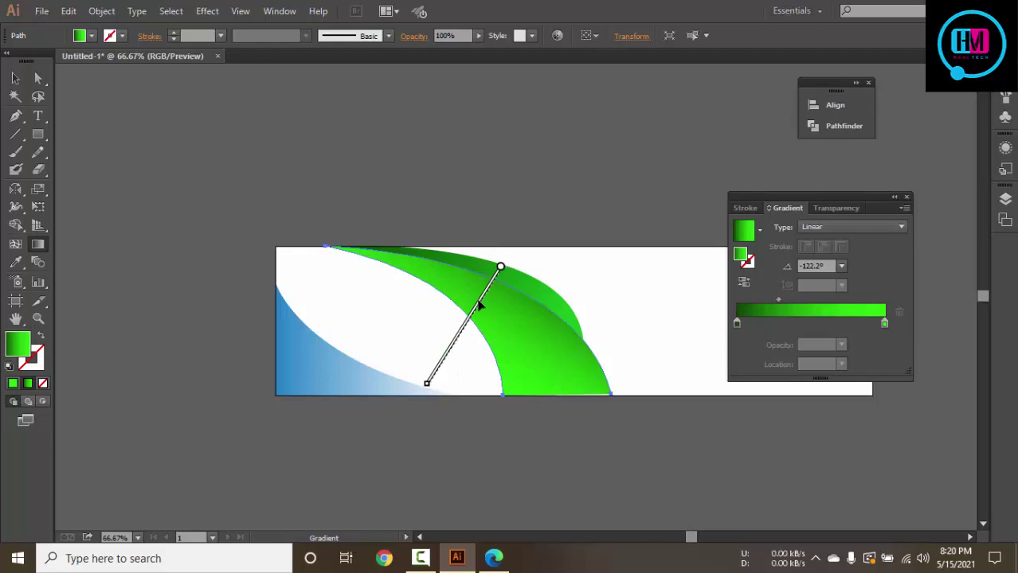
{"action": "left_click_drag", "start_coordinate": [478, 304], "coordinate": [470, 322]}
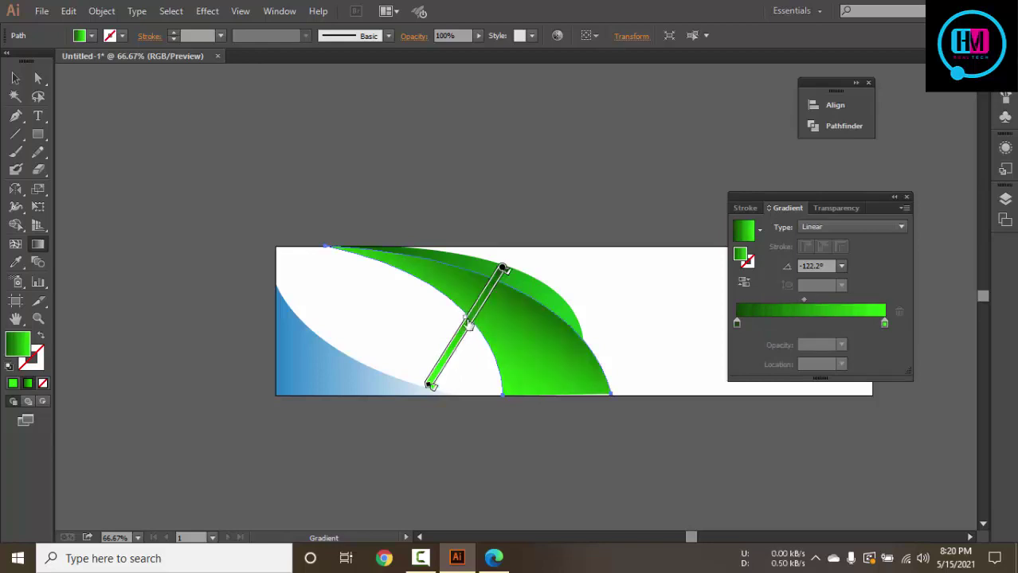
{"action": "left_click_drag", "start_coordinate": [431, 384], "coordinate": [458, 348]}
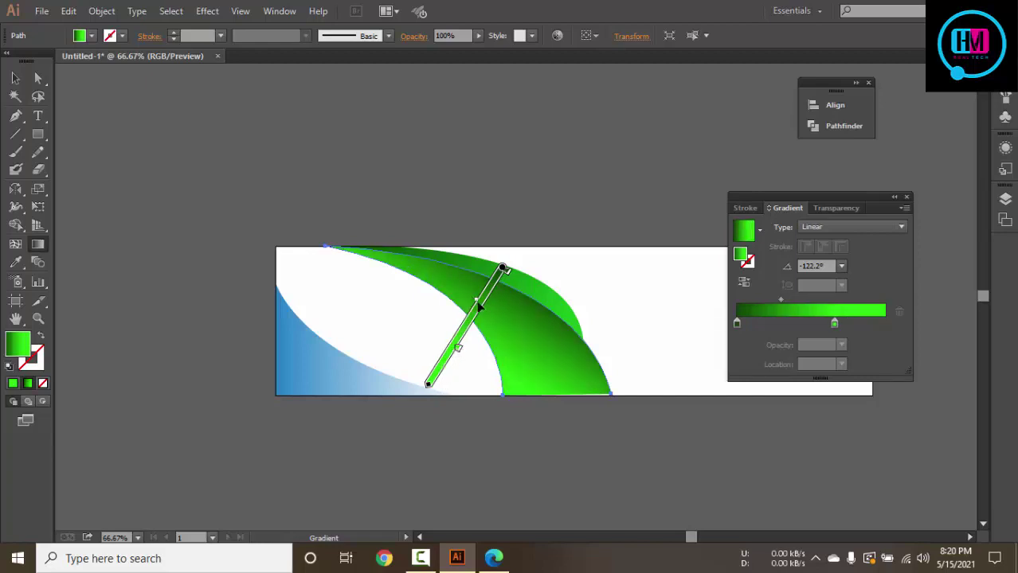
{"action": "left_click_drag", "start_coordinate": [477, 305], "coordinate": [466, 316]}
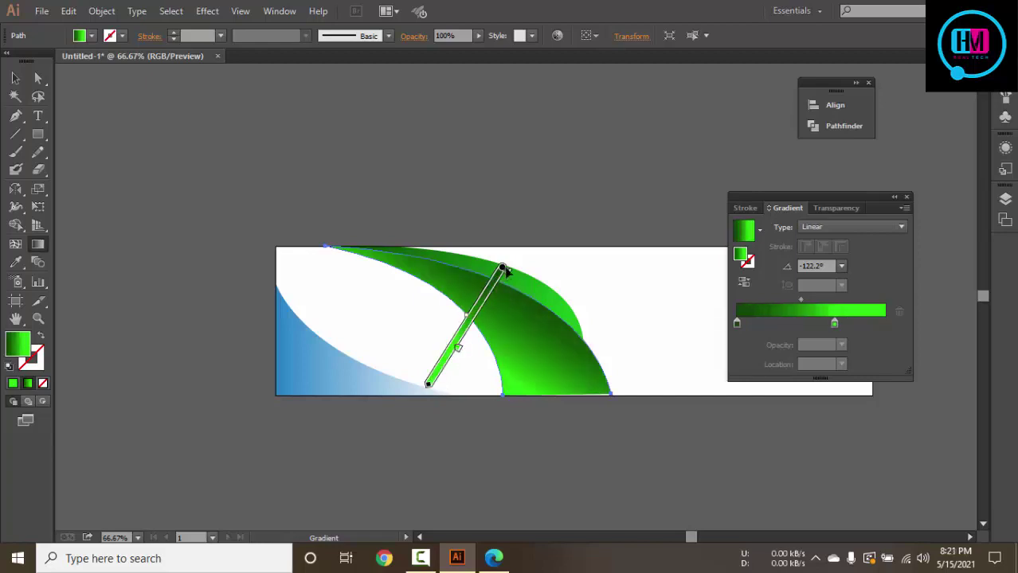
{"action": "left_click_drag", "start_coordinate": [501, 267], "coordinate": [508, 272]}
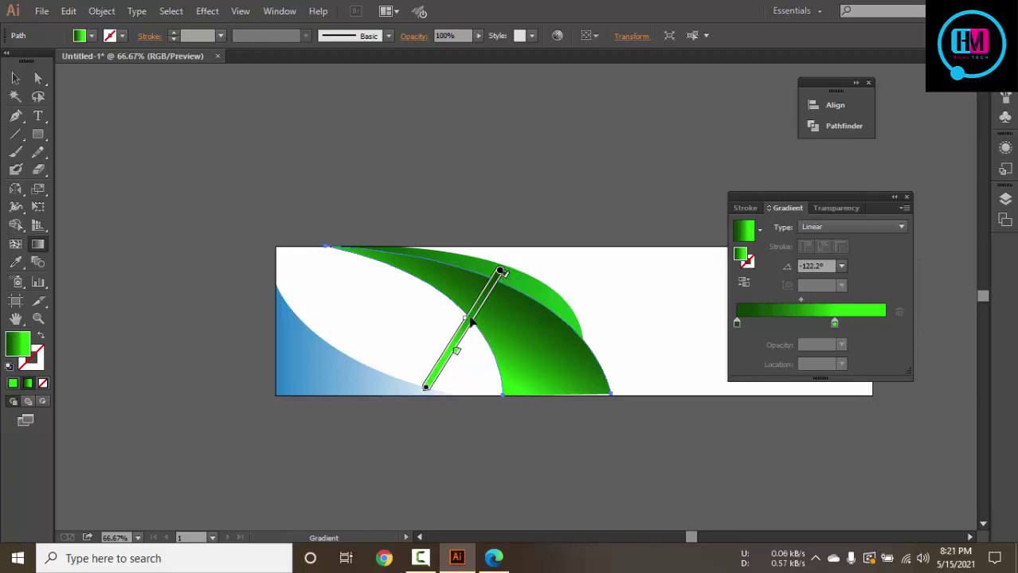
{"action": "left_click_drag", "start_coordinate": [430, 380], "coordinate": [504, 263]}
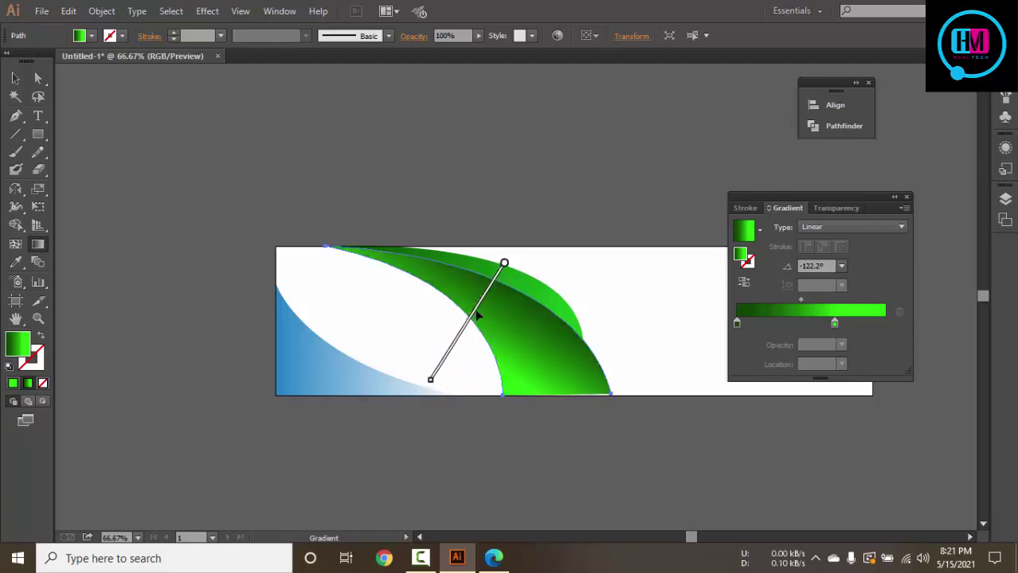
{"action": "left_click_drag", "start_coordinate": [477, 316], "coordinate": [486, 294]}
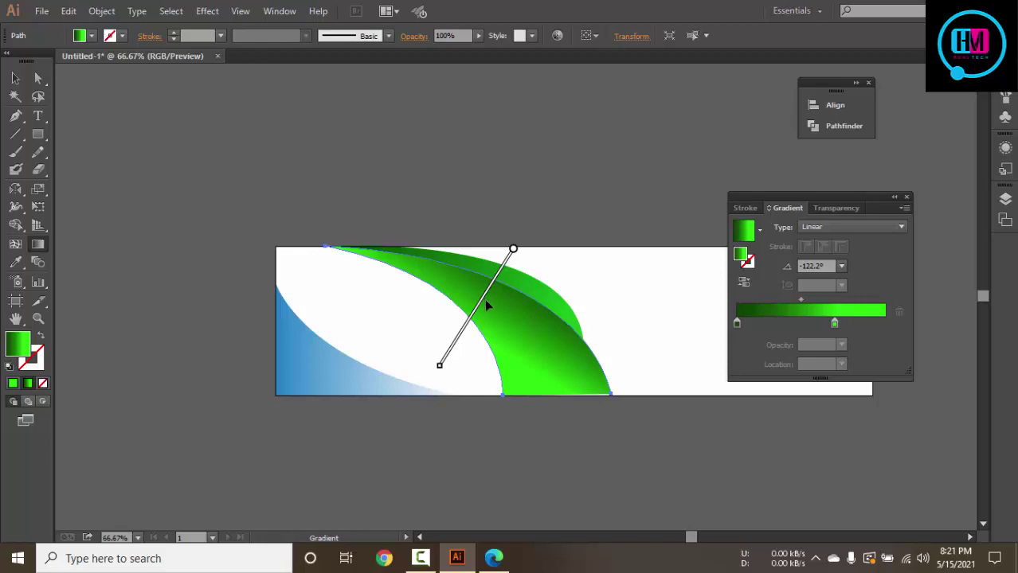
{"action": "left_click", "coordinate": [15, 78]}
{"action": "left_click", "coordinate": [203, 101]}
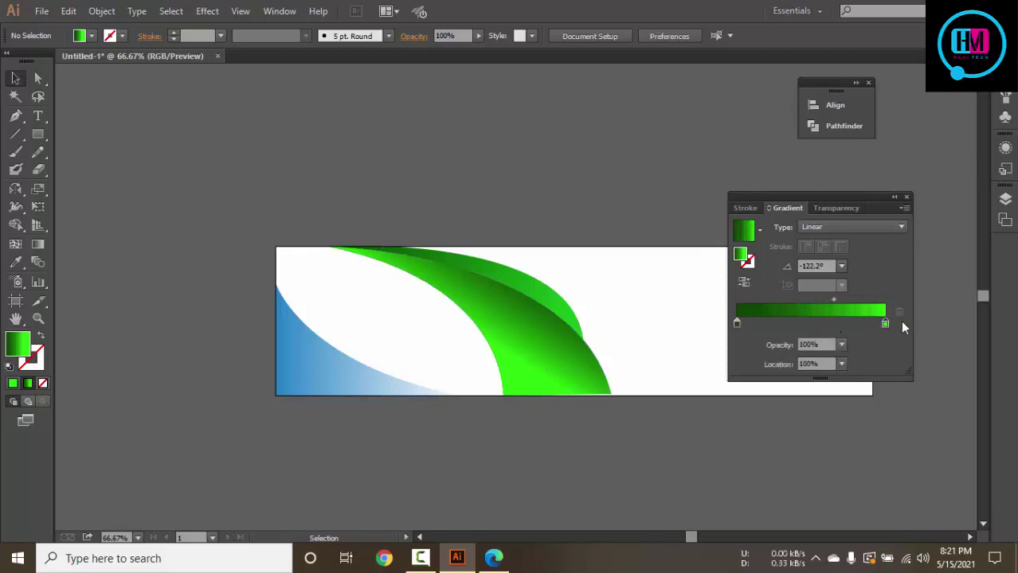
Move the bright stop to the end and re-angle the leaf gradient to about -96°
{"action": "left_click", "coordinate": [605, 363]}
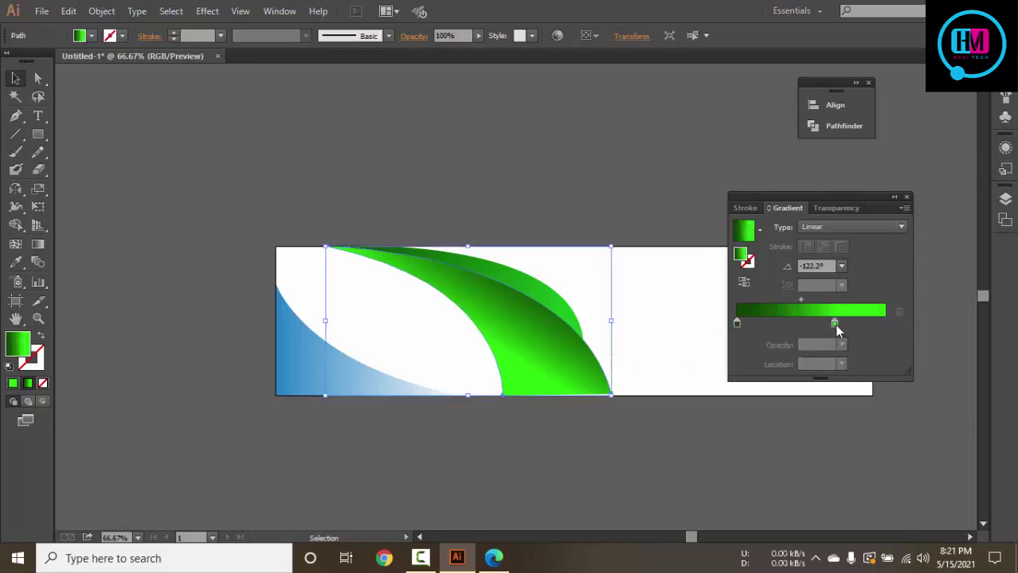
{"action": "left_click_drag", "start_coordinate": [835, 325], "coordinate": [892, 325]}
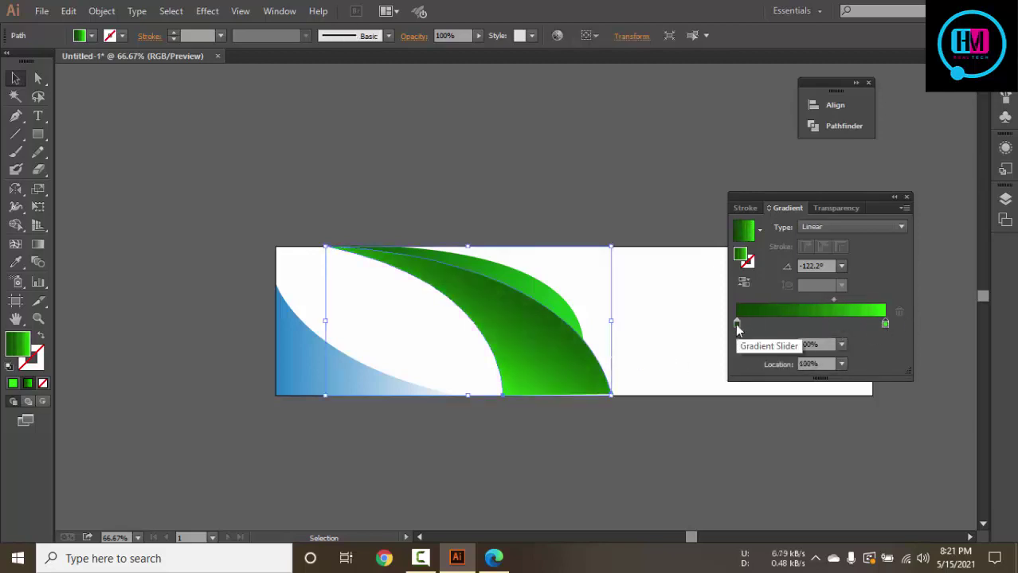
{"action": "key", "text": "g"}
{"action": "left_click_drag", "start_coordinate": [399, 209], "coordinate": [495, 346]}
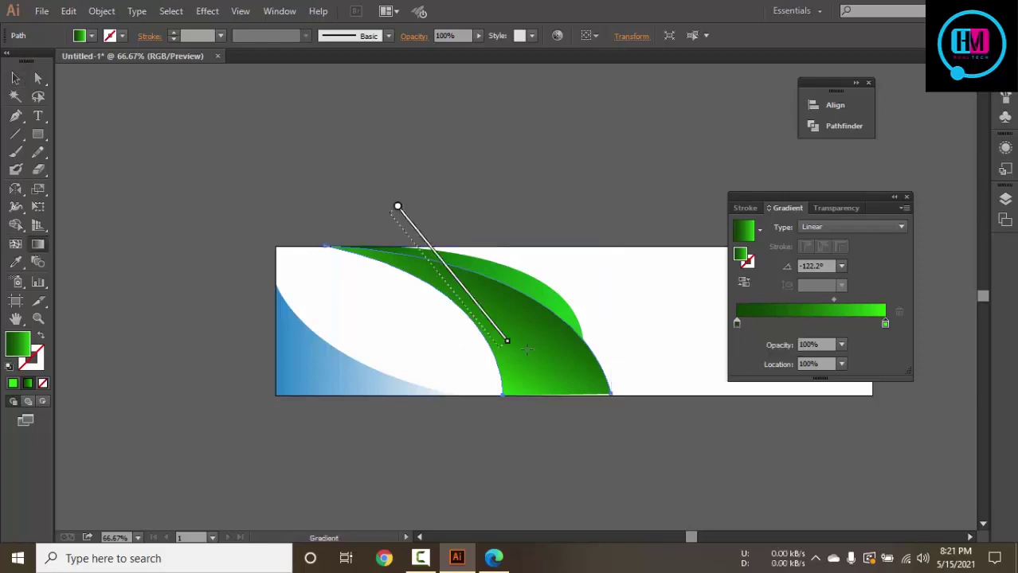
{"action": "left_click_drag", "start_coordinate": [478, 230], "coordinate": [465, 347]}
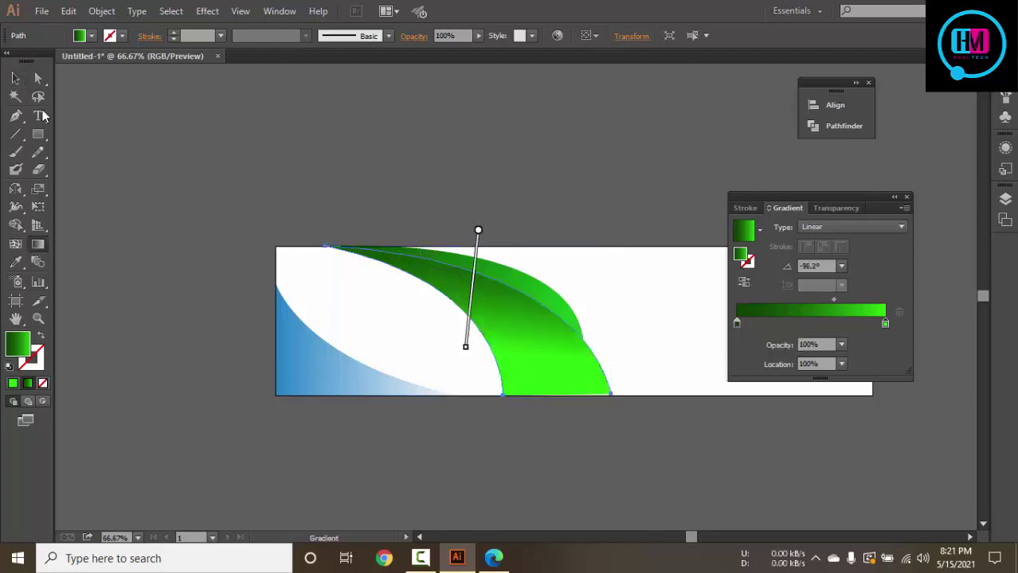
{"action": "key", "text": "v"}
{"action": "left_click", "coordinate": [165, 109]}
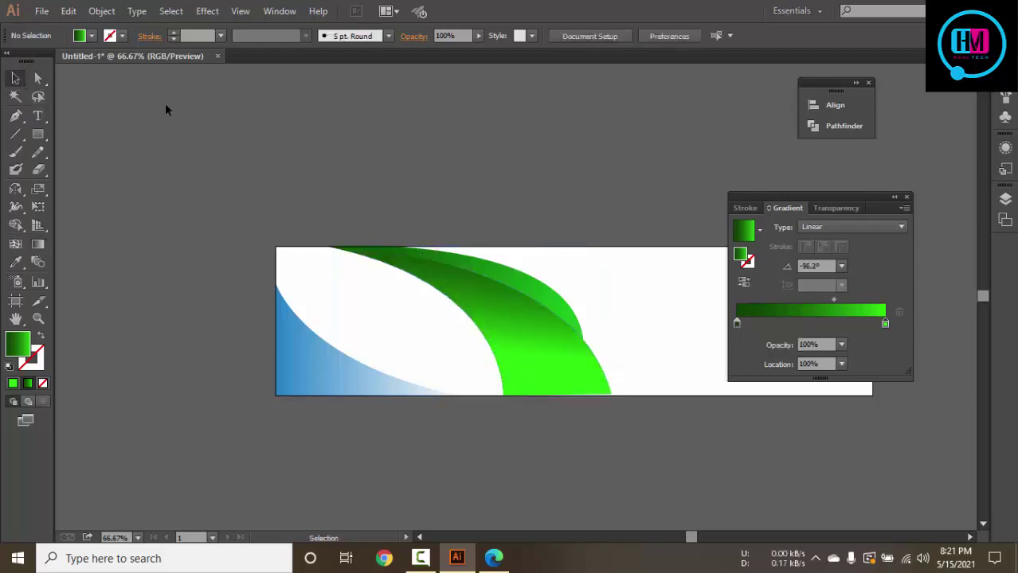
{"action": "left_click", "coordinate": [494, 558]}
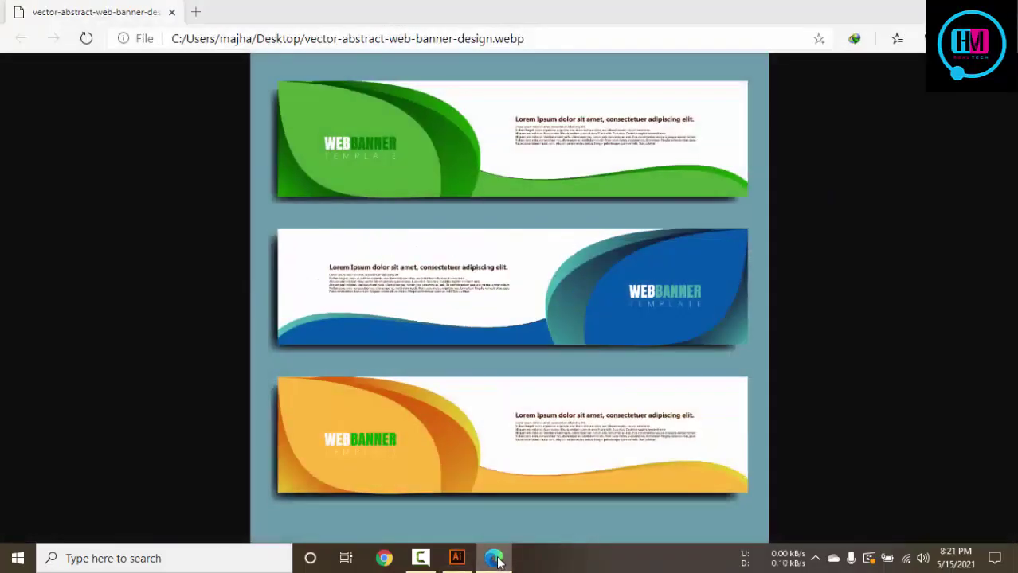
Apply the leaf's green gradient to the blue bottom-left shape and draw it diagonally
{"action": "left_click", "coordinate": [456, 559]}
{"action": "left_click", "coordinate": [363, 391]}
{"action": "key", "text": "i"}
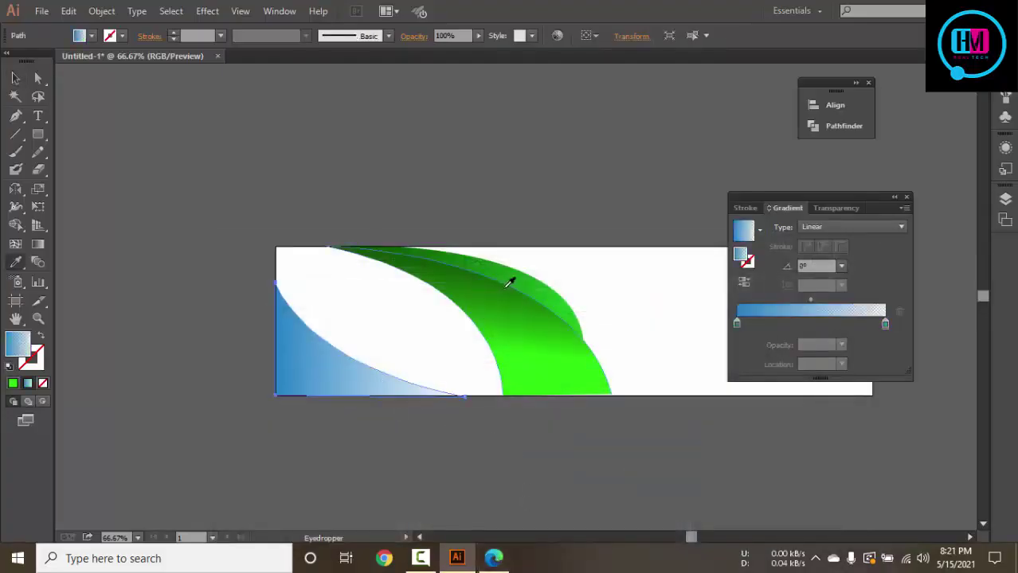
{"action": "left_click", "coordinate": [509, 284]}
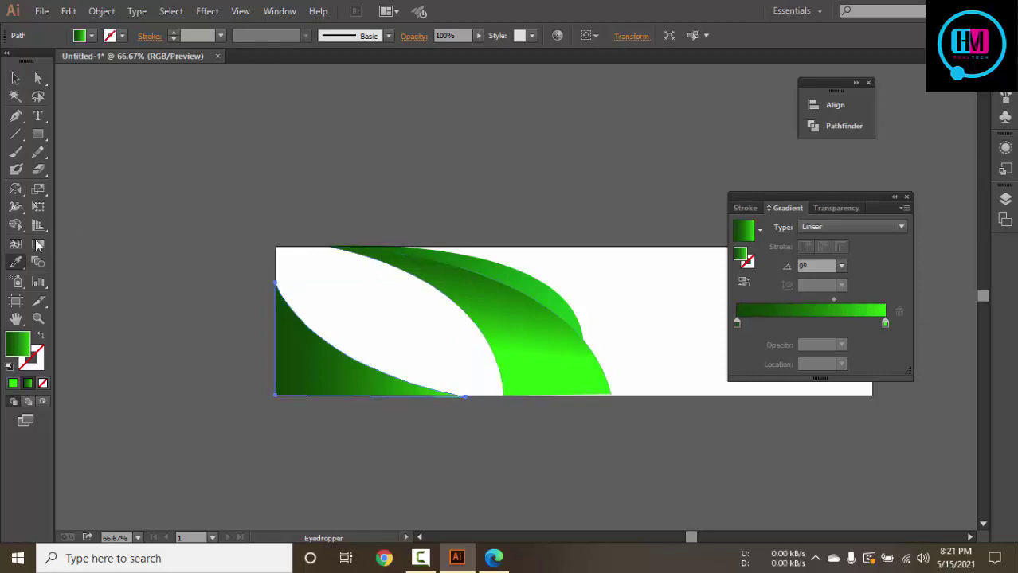
{"action": "left_click", "coordinate": [37, 244]}
{"action": "mouse_move", "coordinate": [280, 436]}
{"action": "left_mouse_down"}
{"action": "mouse_move", "coordinate": [392, 316]}
{"action": "mouse_move", "coordinate": [303, 444]}
{"action": "left_mouse_up"}
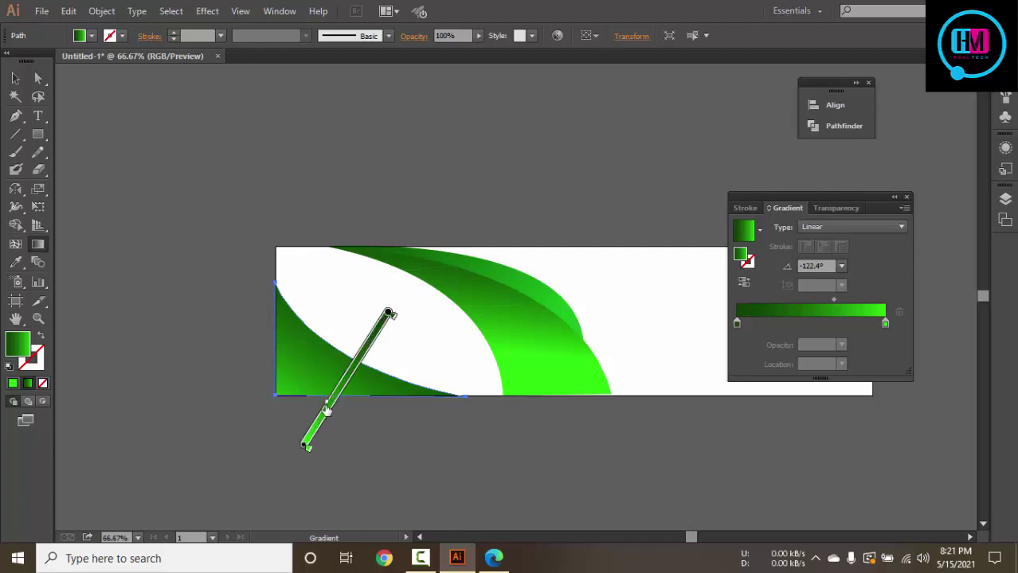
Tune the lower-left shape's midpoint and dark start stop for a -122.4° dark-to-bright gradient
{"action": "left_click_drag", "start_coordinate": [327, 410], "coordinate": [320, 412]}
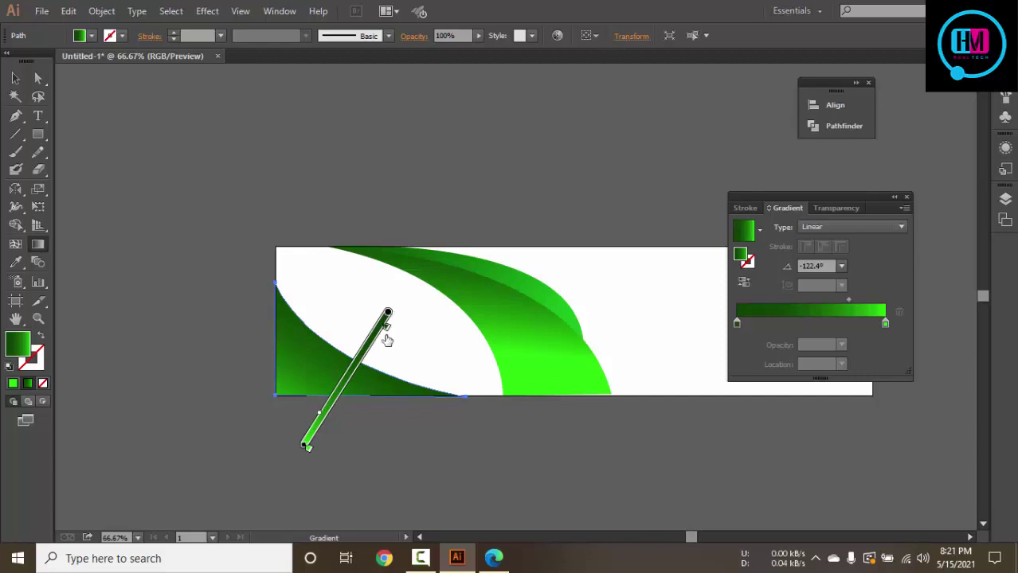
{"action": "left_click_drag", "start_coordinate": [386, 340], "coordinate": [380, 344]}
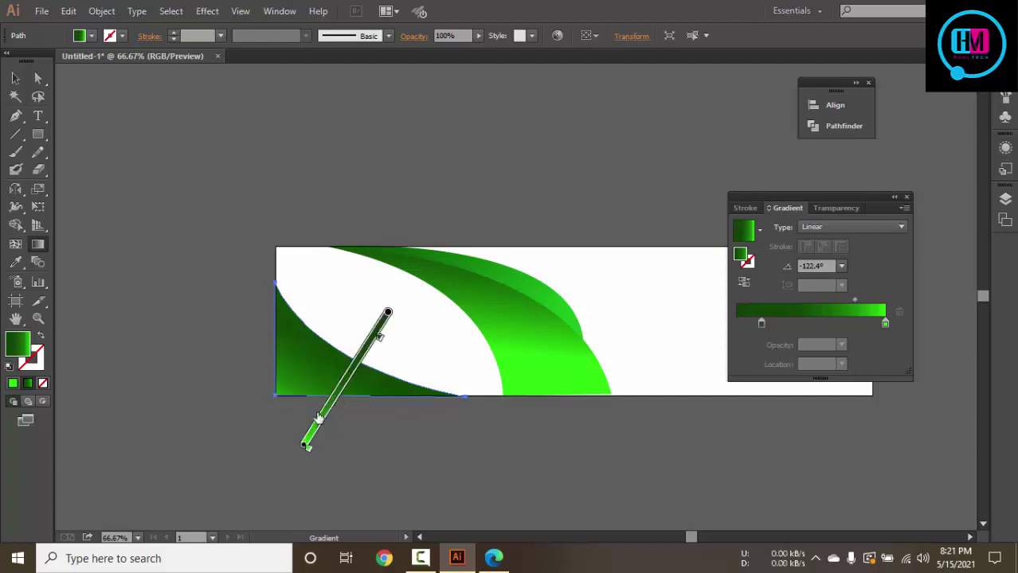
{"action": "mouse_move", "coordinate": [319, 418]}
{"action": "left_mouse_down"}
{"action": "mouse_move", "coordinate": [341, 387]}
{"action": "mouse_move", "coordinate": [327, 400]}
{"action": "left_mouse_up"}
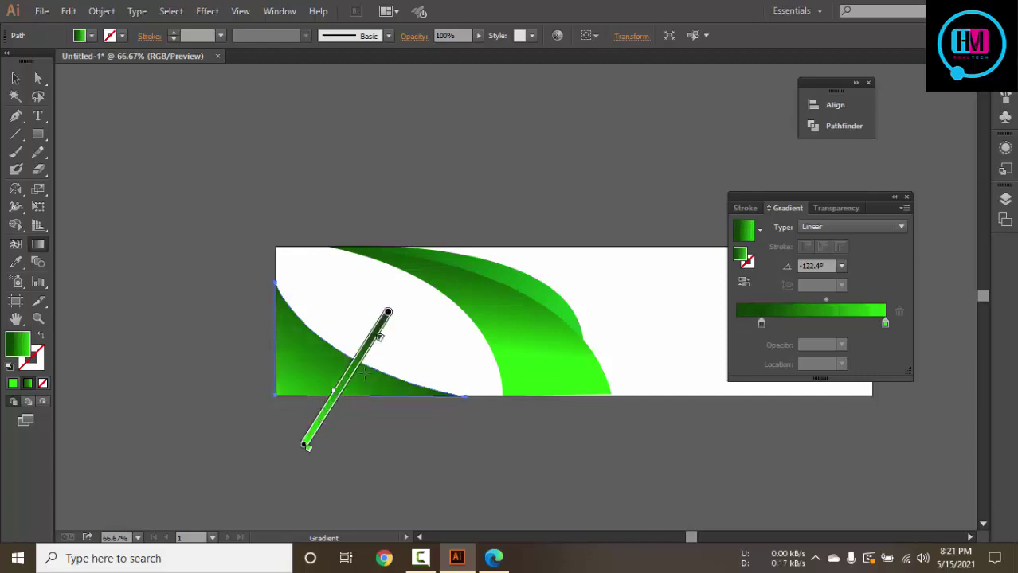
{"action": "left_click_drag", "start_coordinate": [368, 365], "coordinate": [342, 402]}
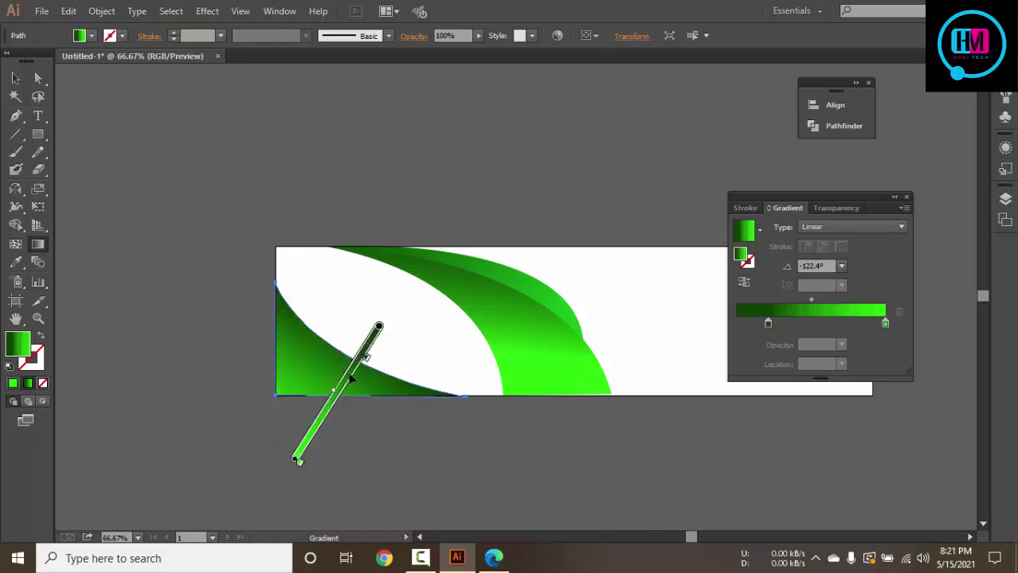
{"action": "left_click", "coordinate": [15, 77]}
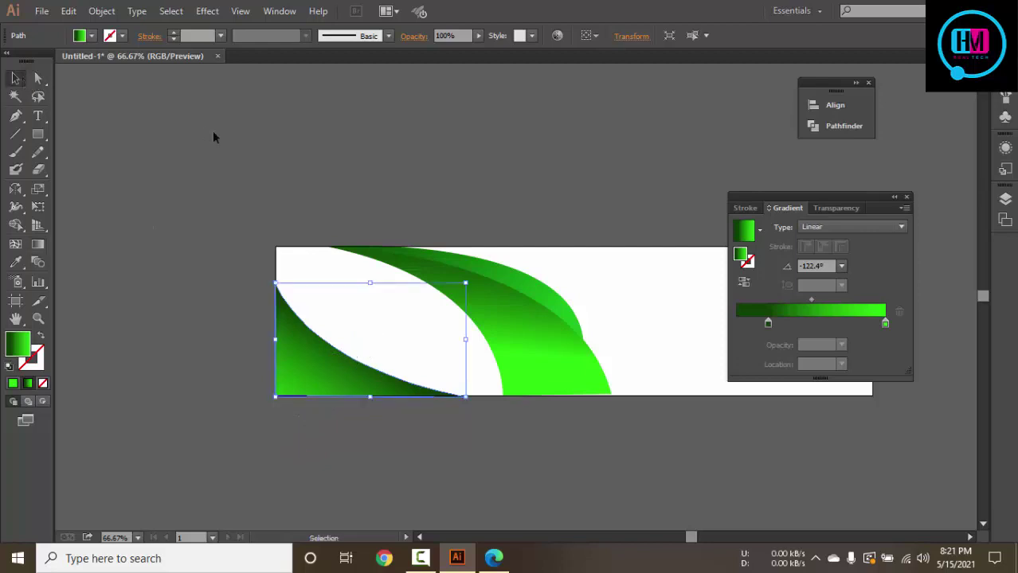
{"action": "left_click", "coordinate": [213, 137]}
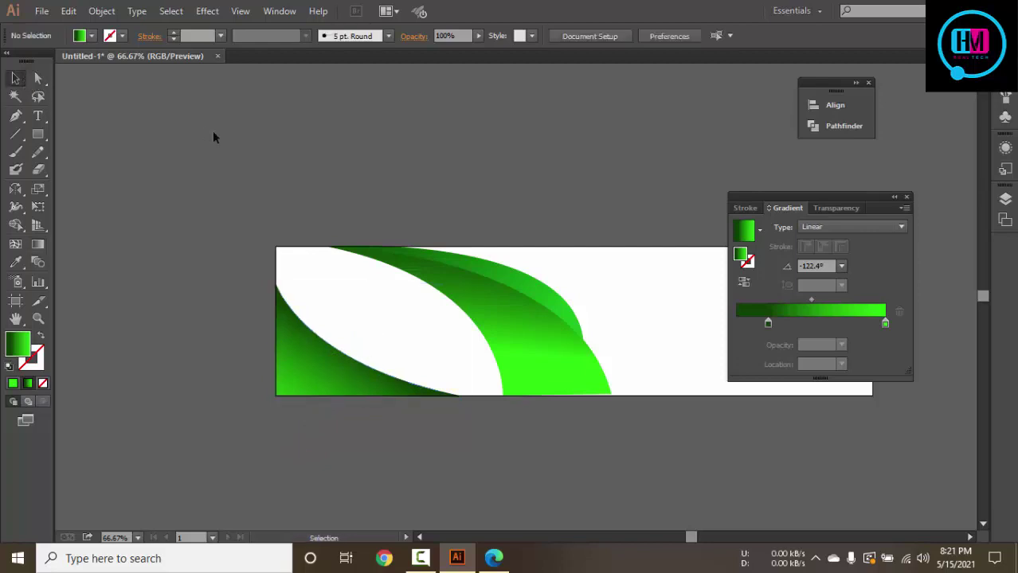
Drag the green band's bottom-right anchor down onto the artboard's bottom edge
{"action": "key", "text": "ctrl+minus"}
{"action": "left_click_drag", "start_coordinate": [428, 192], "coordinate": [316, 172]}
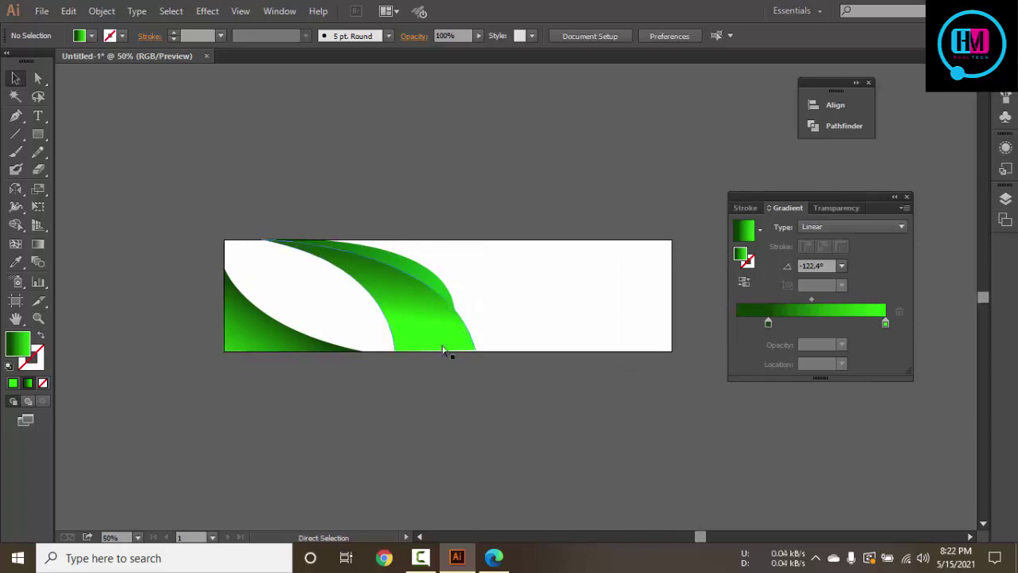
{"action": "scroll", "coordinate": [450, 352], "scroll_direction": "up", "scroll_amount": 7}
{"action": "mouse_move", "coordinate": [434, 363]}
{"action": "left_mouse_down"}
{"action": "mouse_move", "coordinate": [602, 277]}
{"action": "mouse_move", "coordinate": [284, 428]}
{"action": "left_mouse_up"}
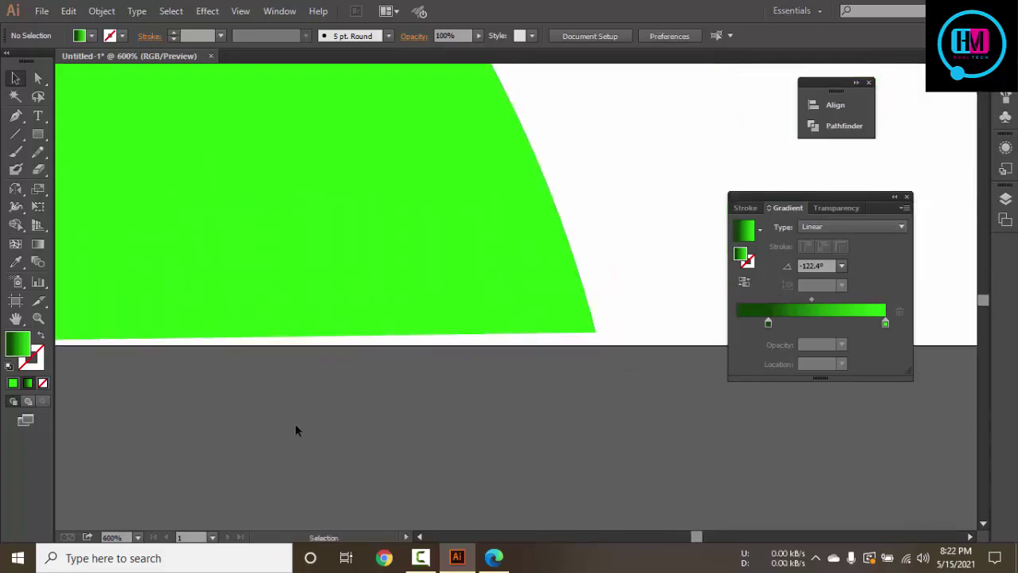
{"action": "key", "text": "a"}
{"action": "left_click", "coordinate": [595, 333]}
{"action": "left_click_drag", "start_coordinate": [599, 337], "coordinate": [601, 346]}
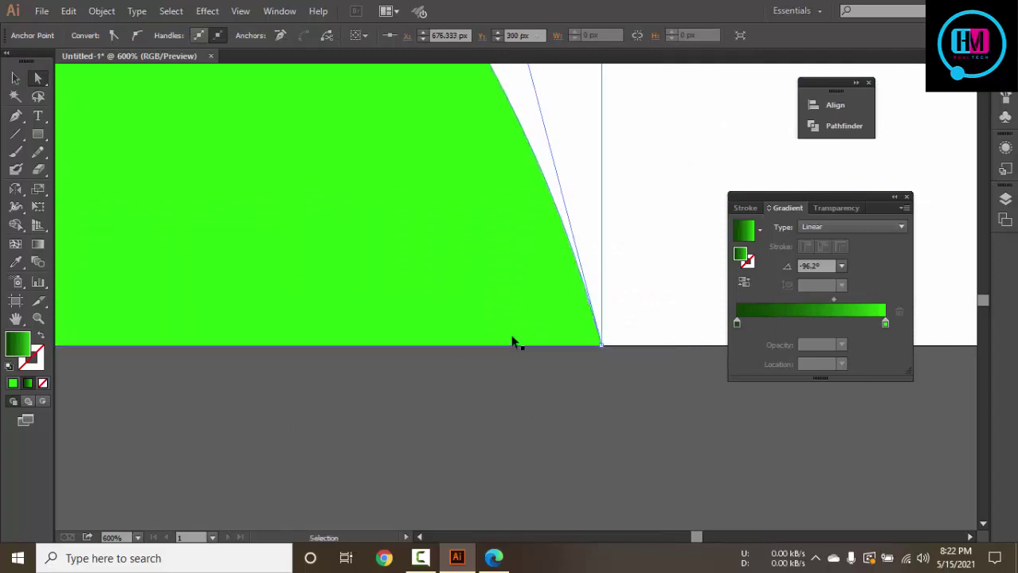
{"action": "scroll", "coordinate": [512, 341], "scroll_direction": "down", "scroll_amount": 3}
{"action": "scroll", "coordinate": [511, 336], "scroll_direction": "down", "scroll_amount": 4}
{"action": "left_click", "coordinate": [378, 453]}
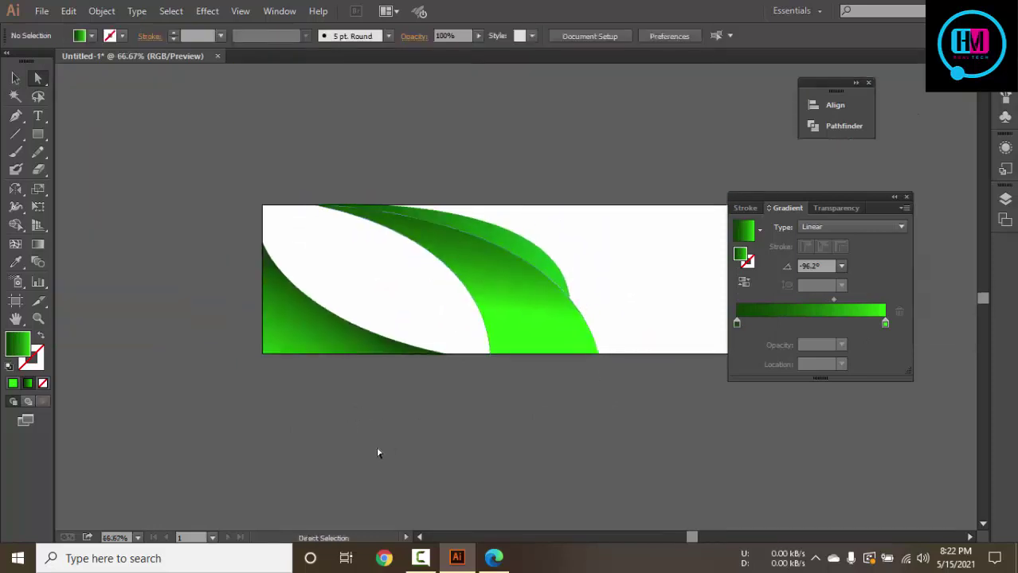
Delete the green leaf group, then undo to restore it
{"action": "left_click", "coordinate": [505, 348]}
{"action": "key", "text": "v"}
{"action": "key", "text": "a"}
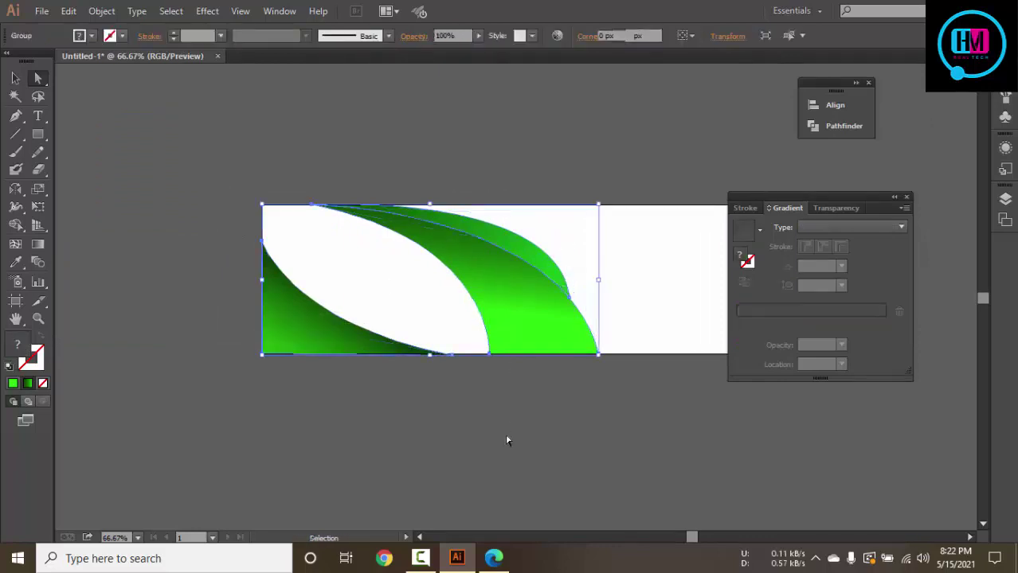
{"action": "key", "text": "Delete"}
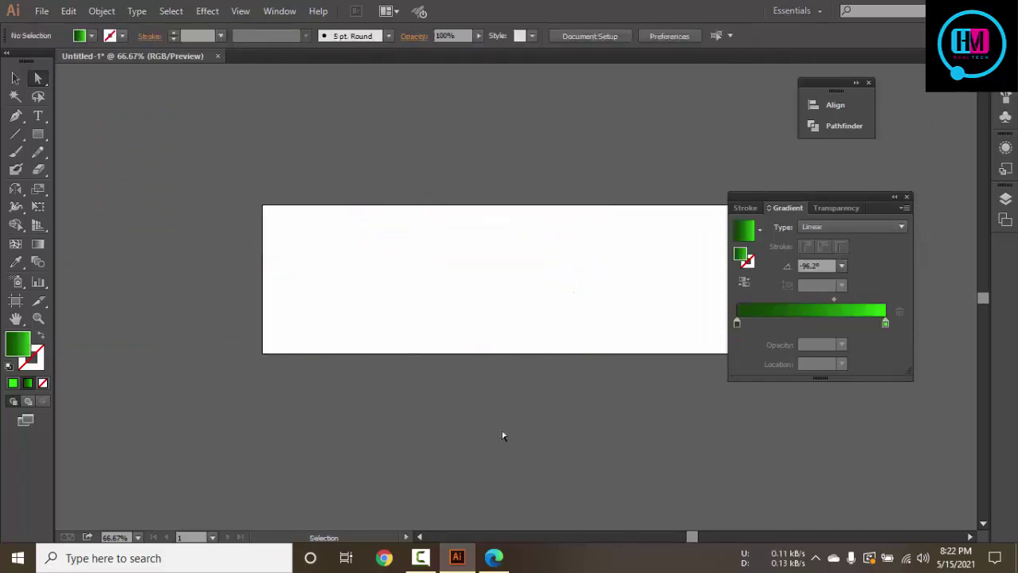
{"action": "key", "text": "ctrl+z"}
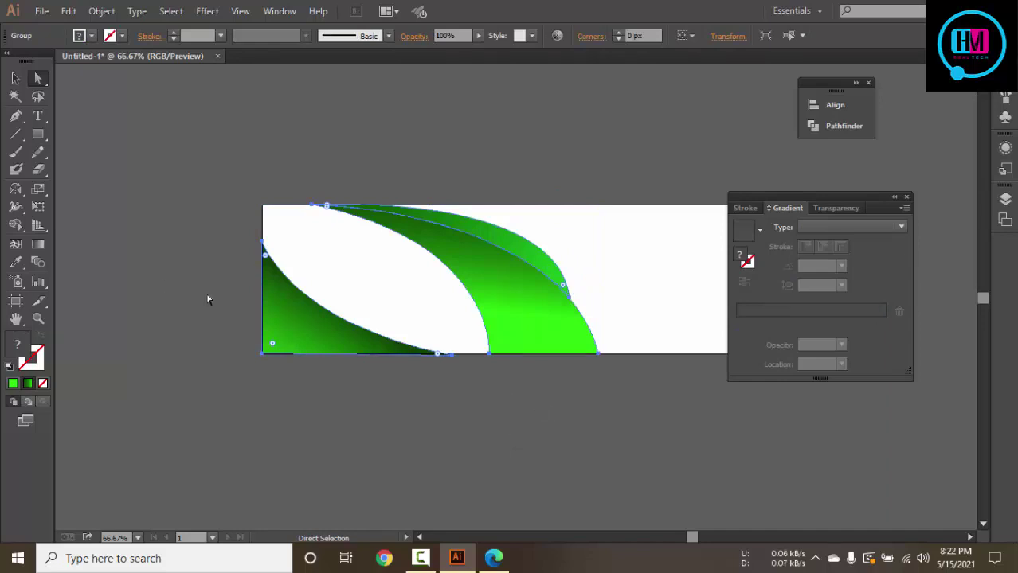
Draw a red 457.6 × 300 px rectangle from the artboard's top-left, sent behind the leaves
{"action": "left_click", "coordinate": [38, 134]}
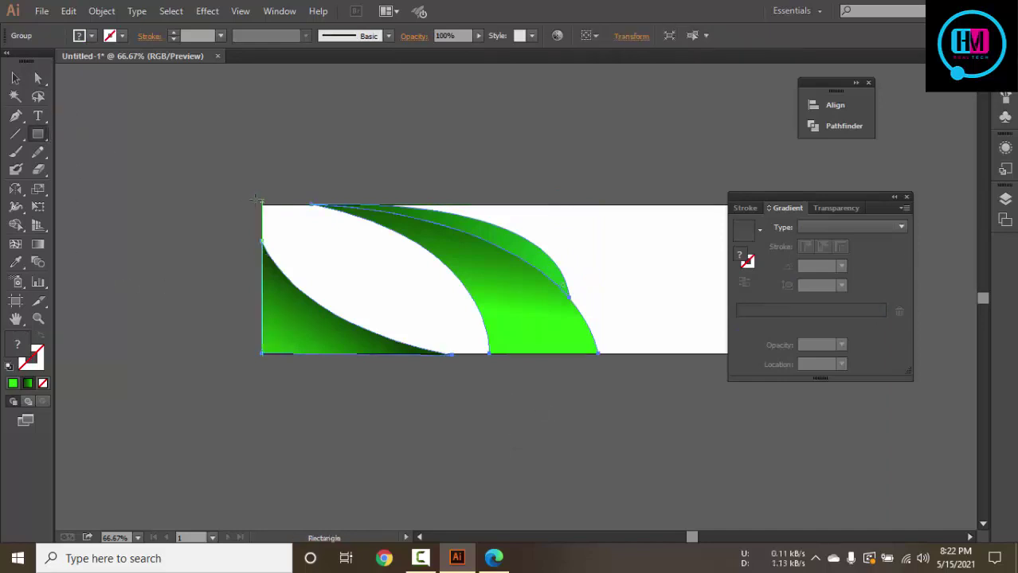
{"action": "left_click_drag", "start_coordinate": [261, 203], "coordinate": [489, 353]}
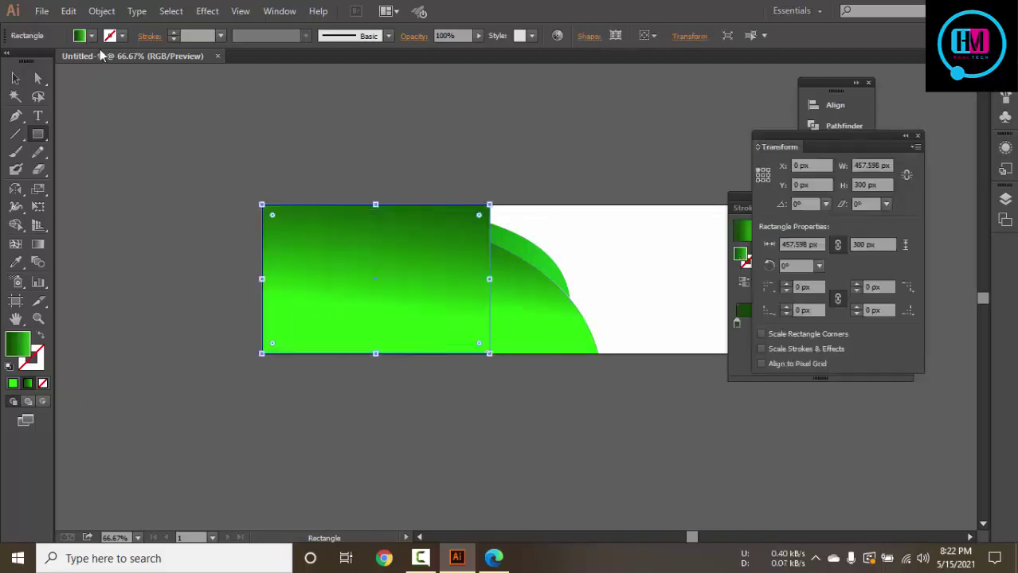
{"action": "left_click", "coordinate": [90, 36]}
{"action": "left_click", "coordinate": [54, 63]}
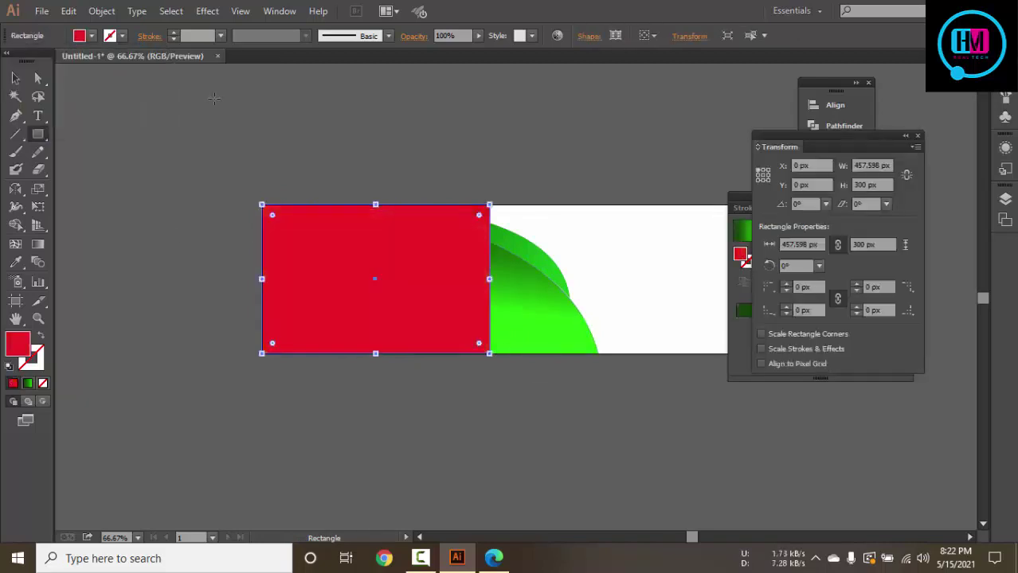
{"action": "key", "text": "v"}
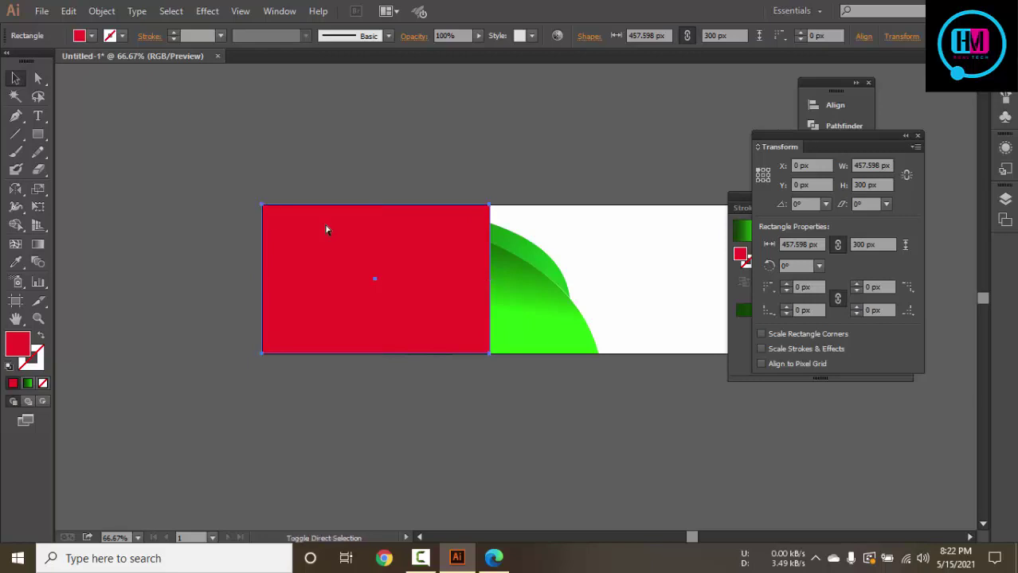
{"action": "key", "text": "ctrl+shift+bracketleft"}
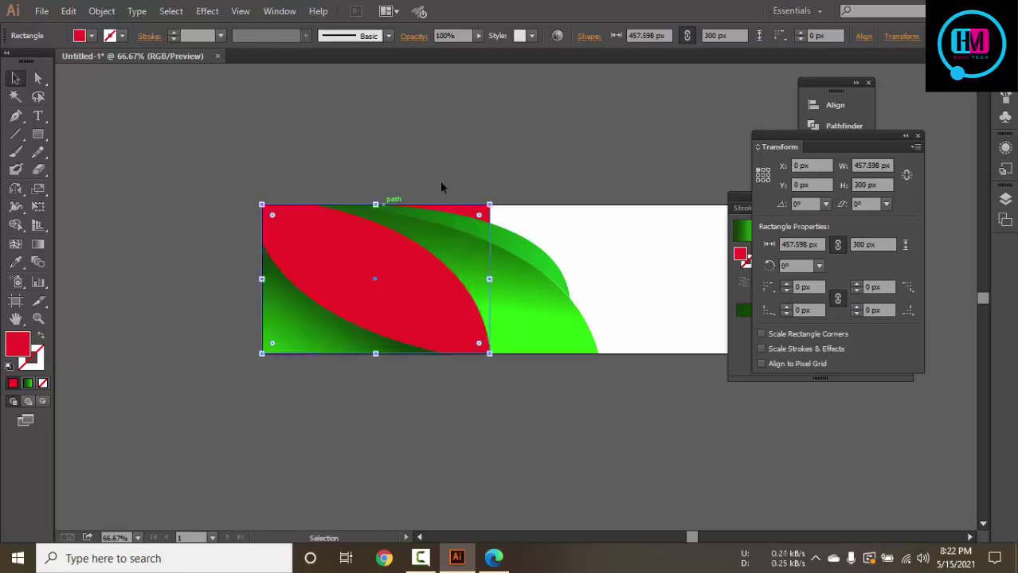
{"action": "left_click", "coordinate": [461, 135]}
{"action": "key", "text": "ctrl+plus"}
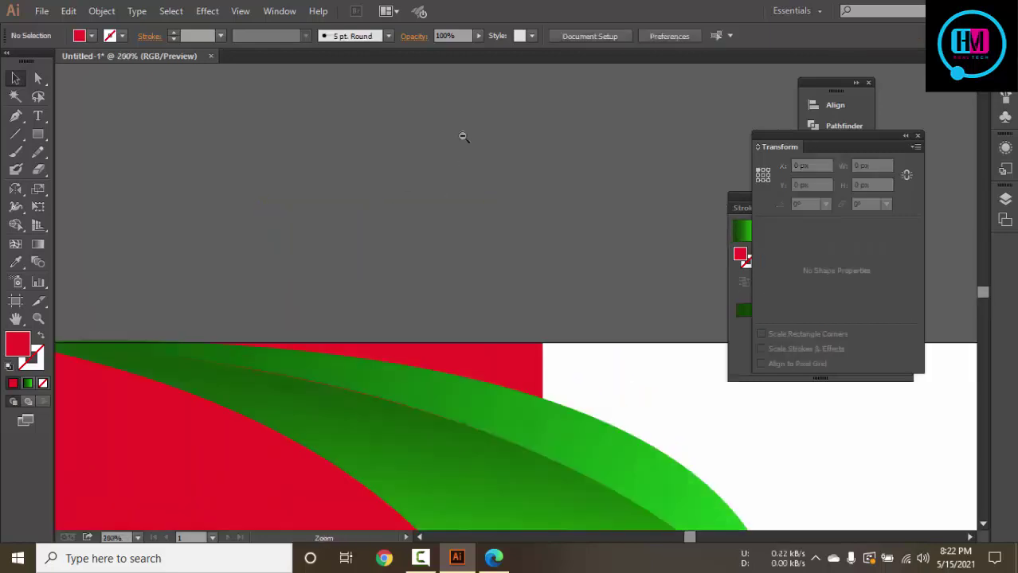
Compare the red rectangle against the reference banner design in Edge
{"action": "left_click", "coordinate": [502, 191]}
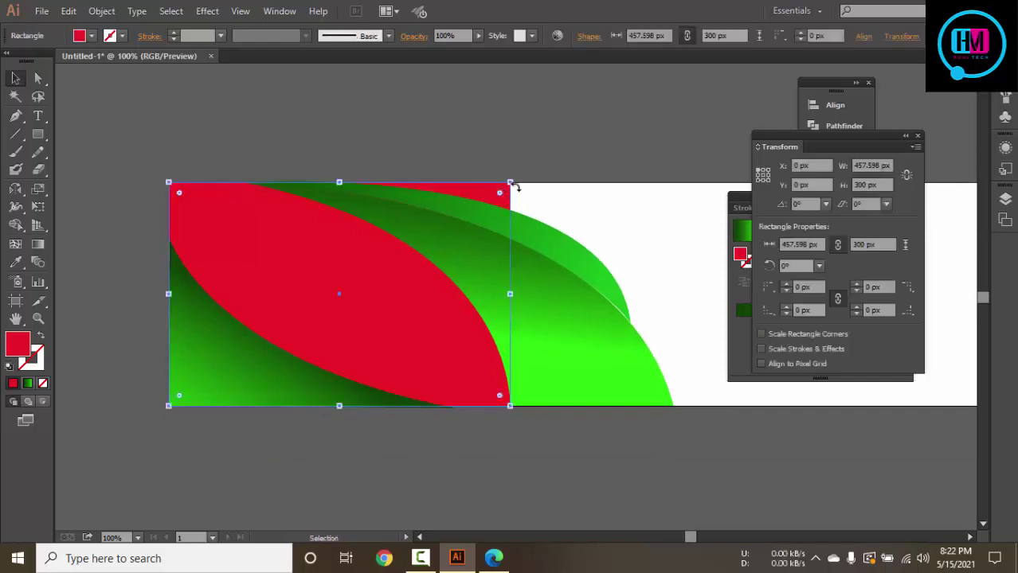
{"action": "left_click", "coordinate": [576, 144]}
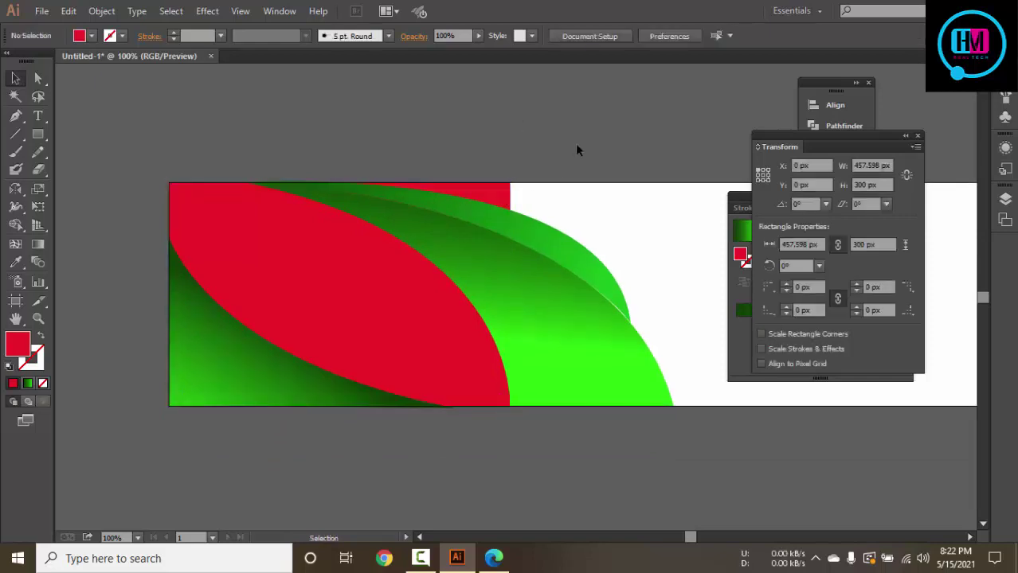
{"action": "left_click", "coordinate": [508, 563]}
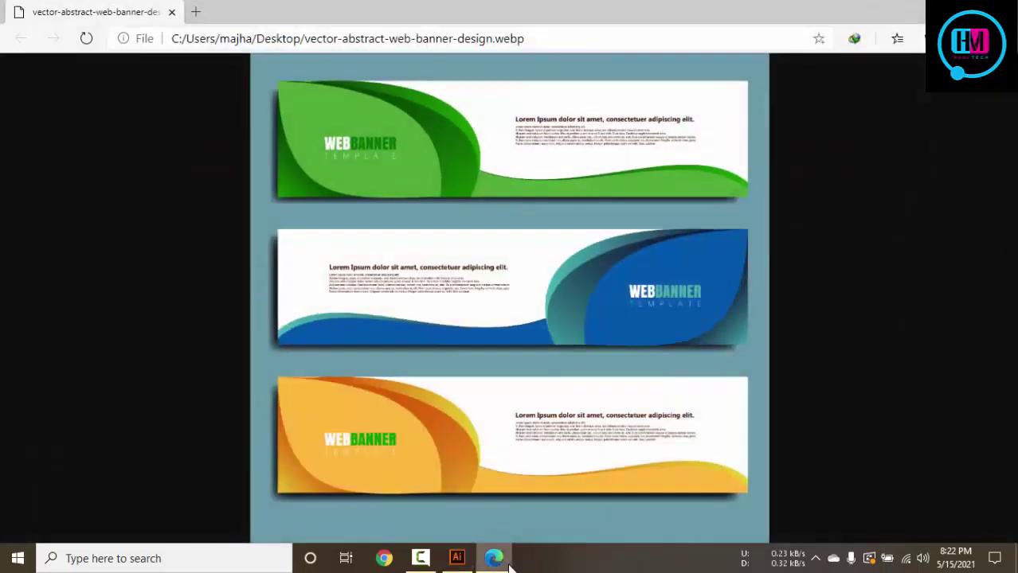
{"action": "left_click", "coordinate": [508, 563]}
Eyedropper the leaves' green gradient onto the red rectangle, leaving the Color Picker unchanged
{"action": "left_click", "coordinate": [378, 253]}
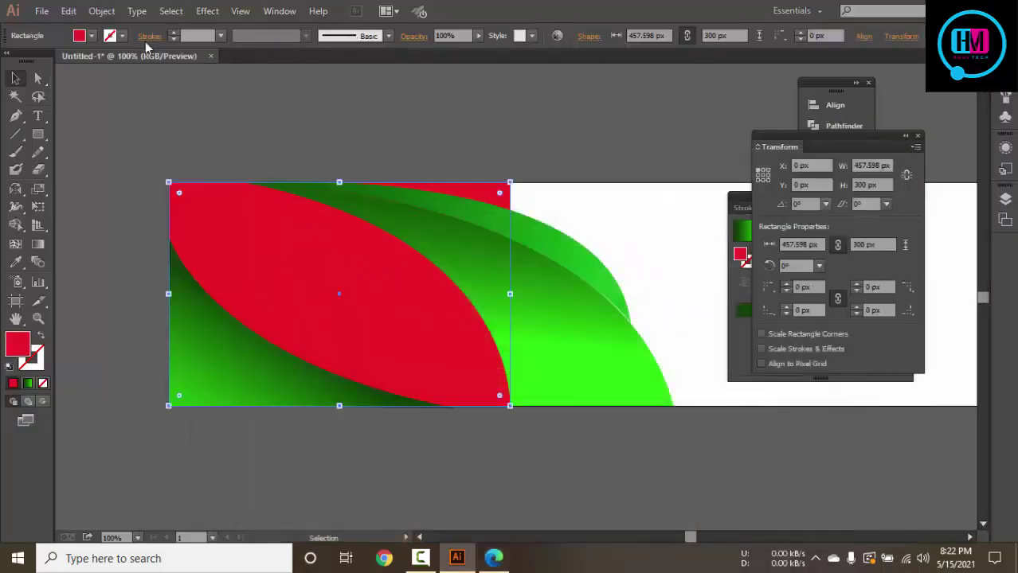
{"action": "double_click", "coordinate": [16, 344]}
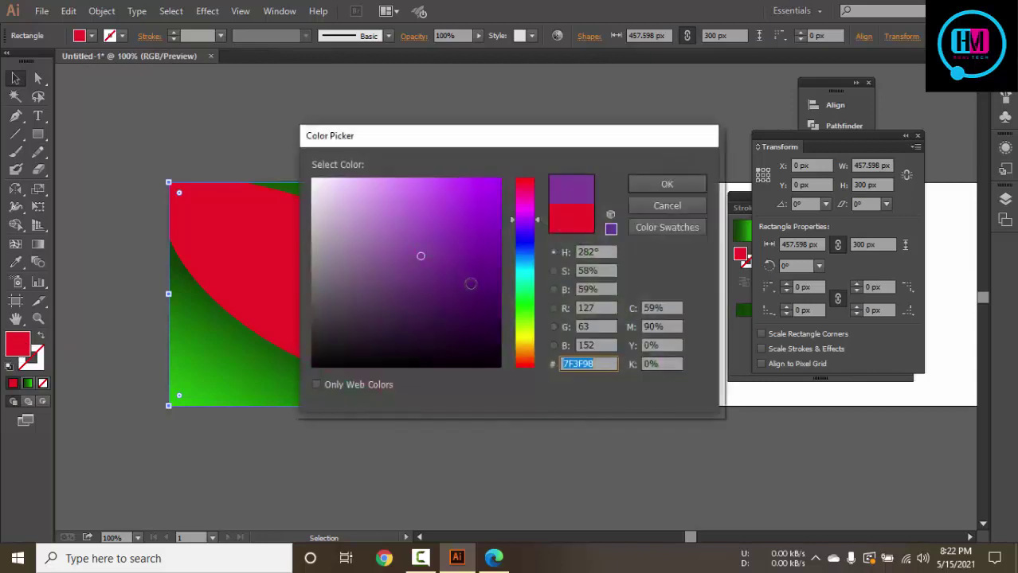
{"action": "left_click_drag", "start_coordinate": [528, 150], "coordinate": [832, 163]}
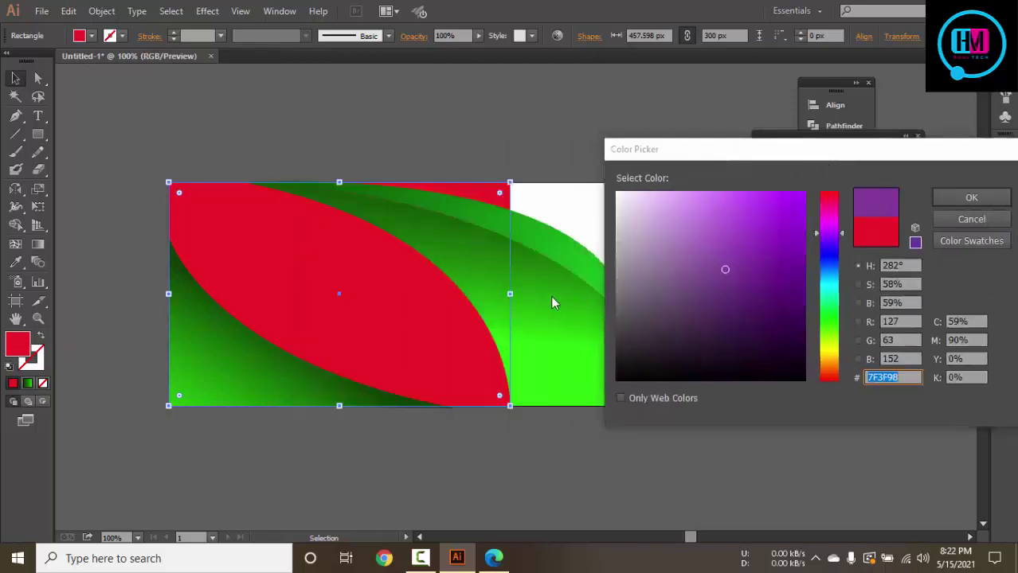
{"action": "left_click", "coordinate": [972, 219]}
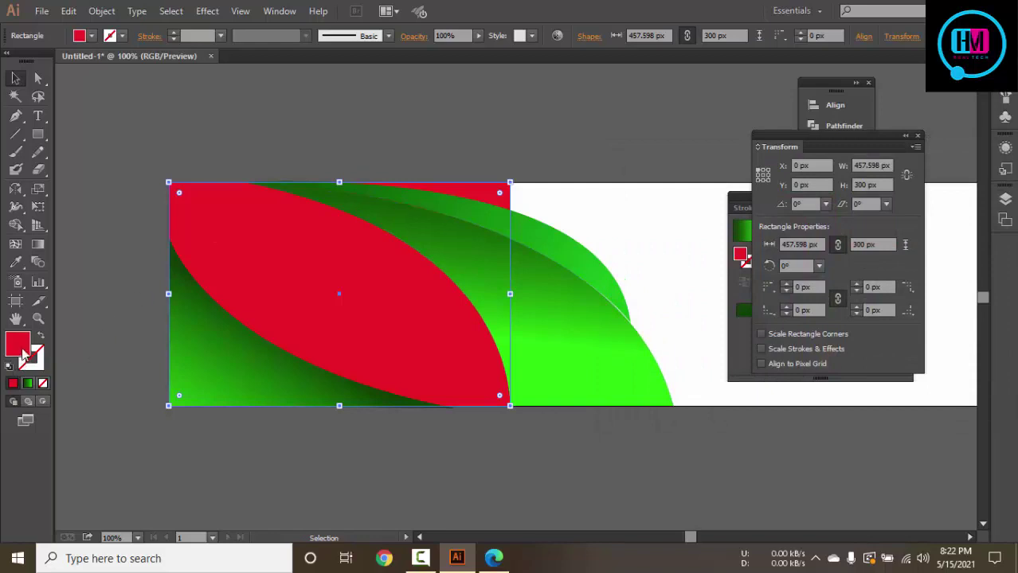
{"action": "double_click", "coordinate": [23, 352]}
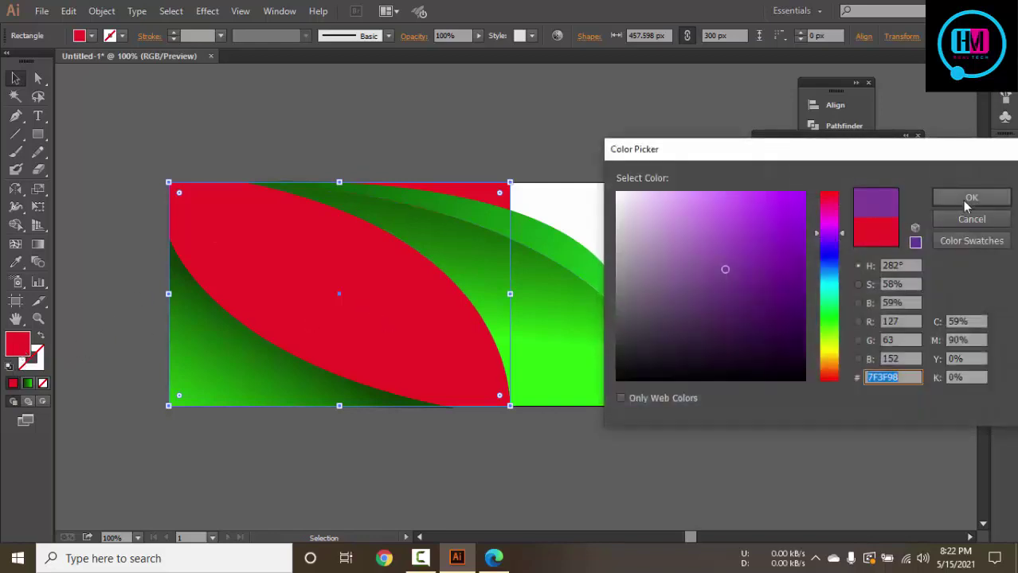
{"action": "left_click", "coordinate": [960, 220]}
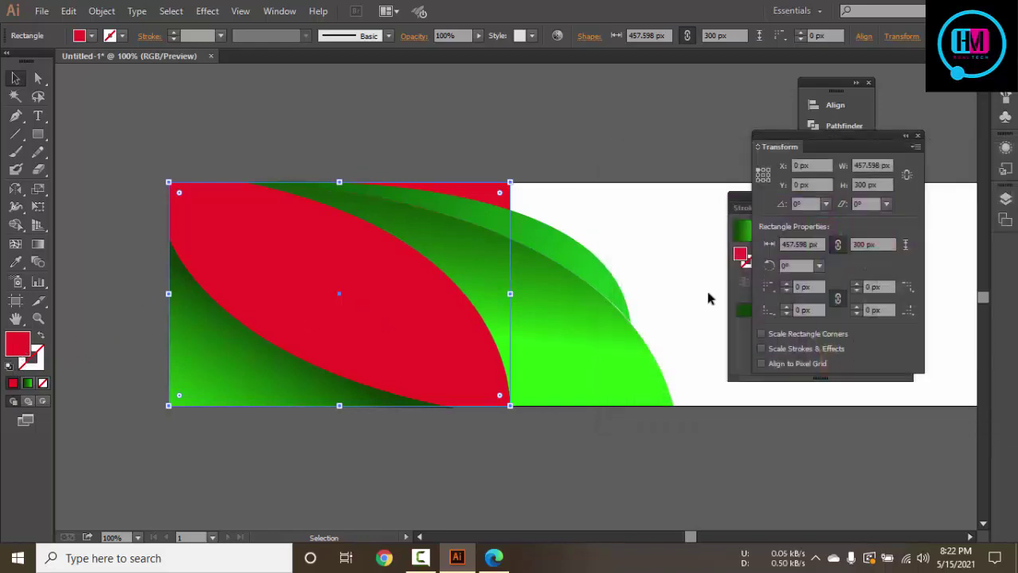
{"action": "key", "text": "i"}
{"action": "left_click", "coordinate": [593, 290]}
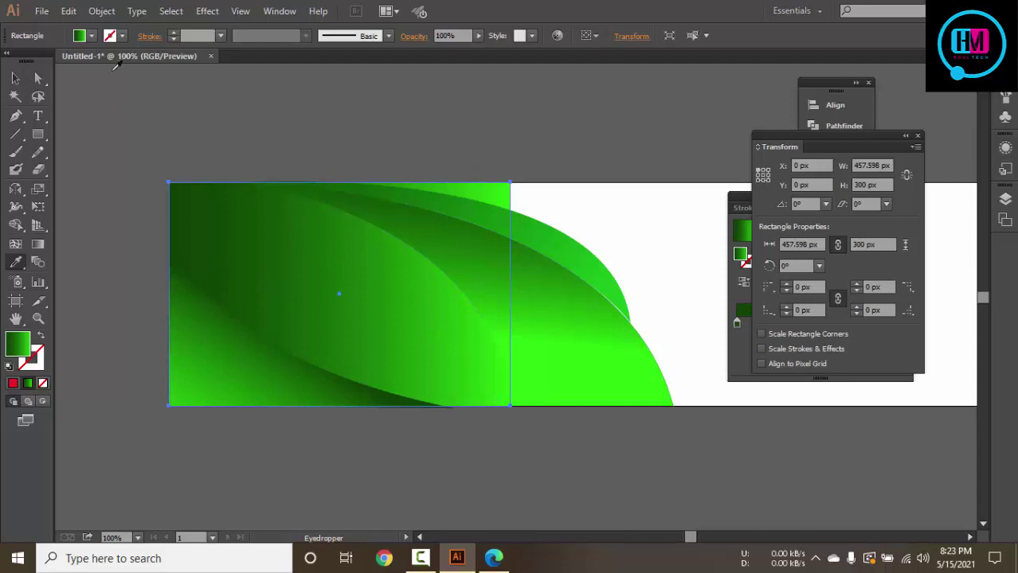
Try solid green swatches and green shades in the Color Picker for the rectangle
{"action": "left_click", "coordinate": [92, 35]}
{"action": "left_click", "coordinate": [72, 62]}
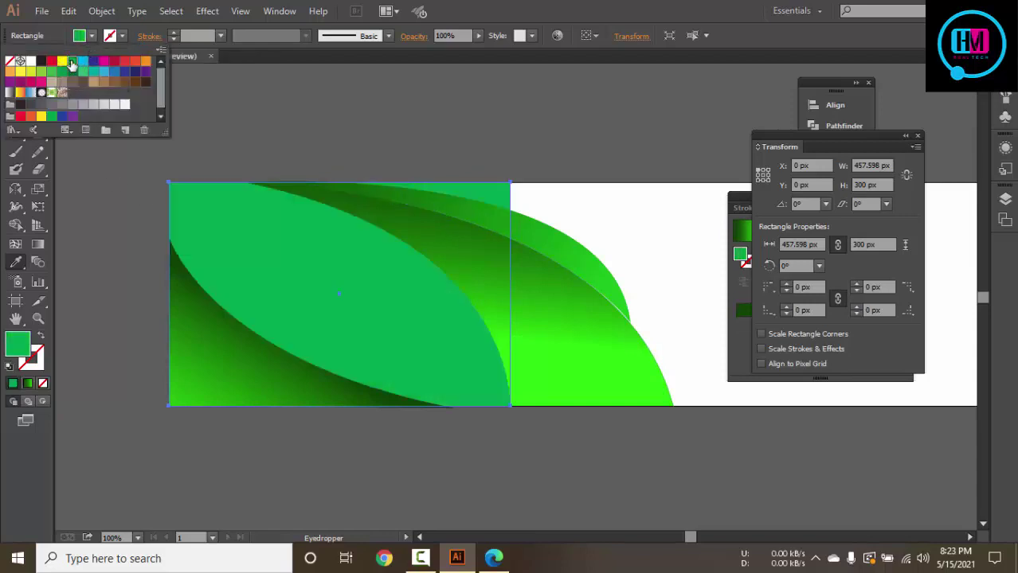
{"action": "left_click", "coordinate": [71, 73]}
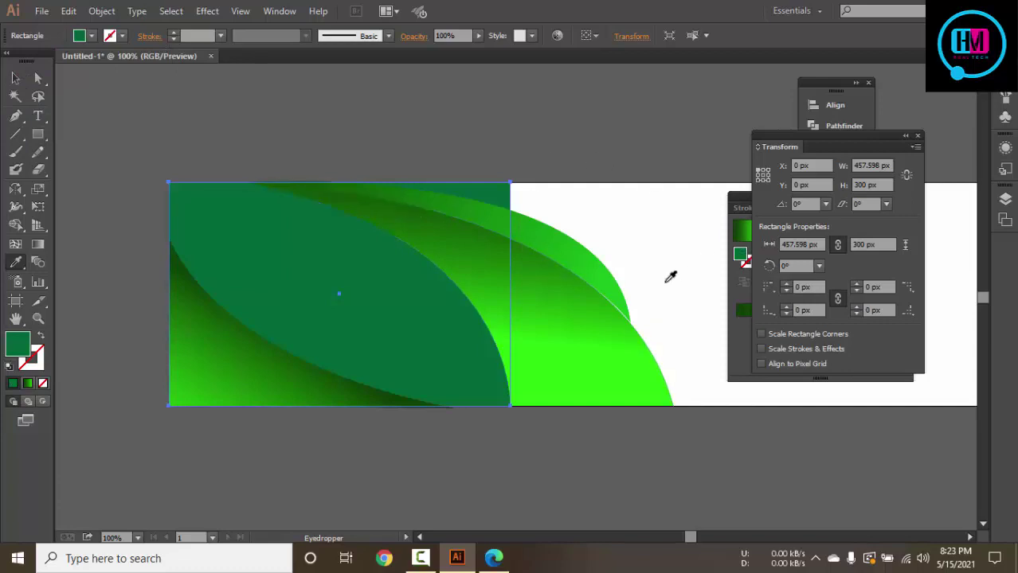
{"action": "double_click", "coordinate": [17, 351]}
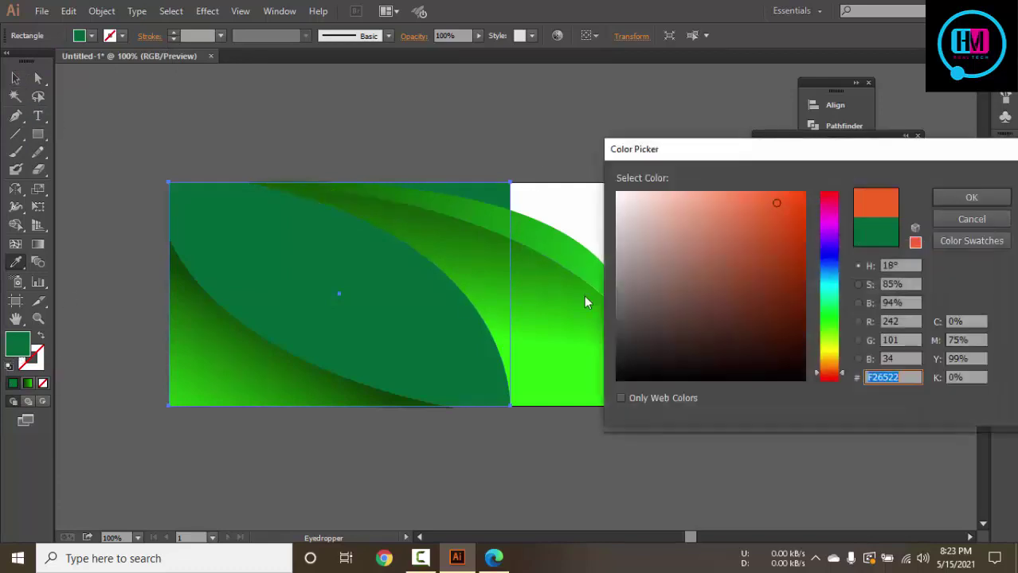
{"action": "left_click", "coordinate": [829, 328]}
{"action": "left_click", "coordinate": [793, 302]}
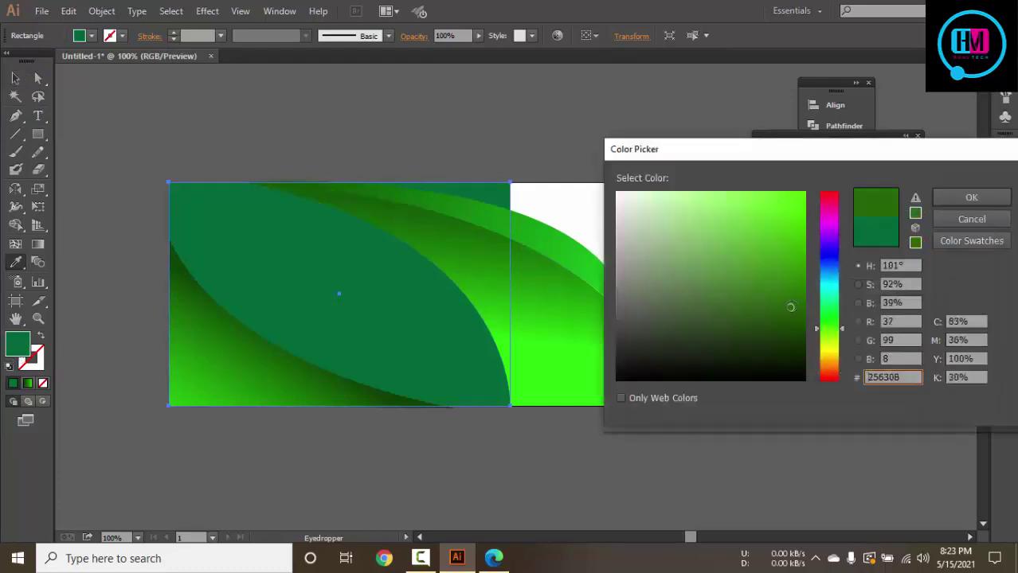
{"action": "left_click", "coordinate": [804, 271]}
{"action": "left_click", "coordinate": [968, 220]}
Fill the rectangle with dark green 0B3300, then with bright green 37C609
{"action": "left_click", "coordinate": [15, 78]}
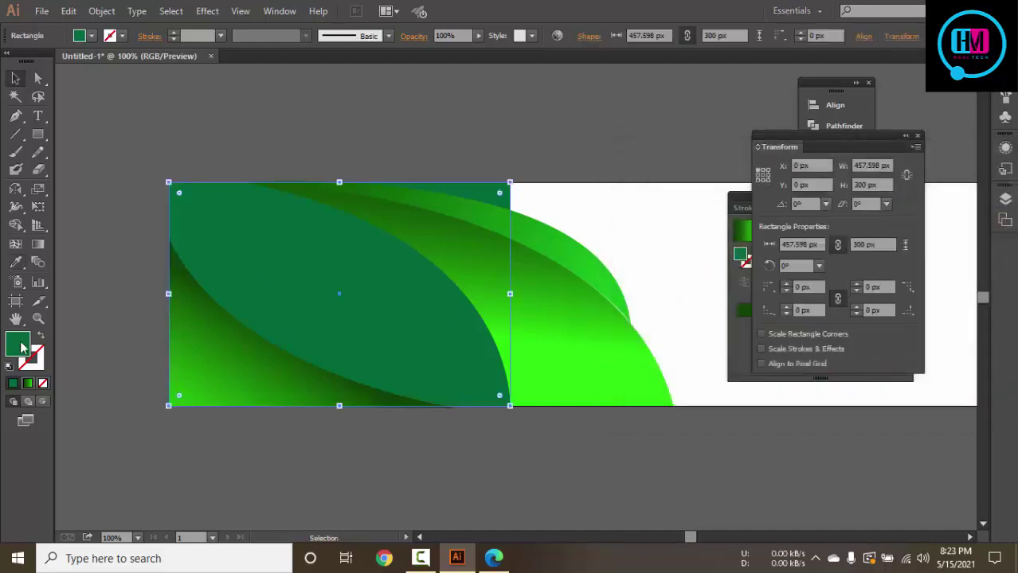
{"action": "double_click", "coordinate": [21, 348]}
{"action": "left_click", "coordinate": [804, 344]}
{"action": "left_click", "coordinate": [833, 328]}
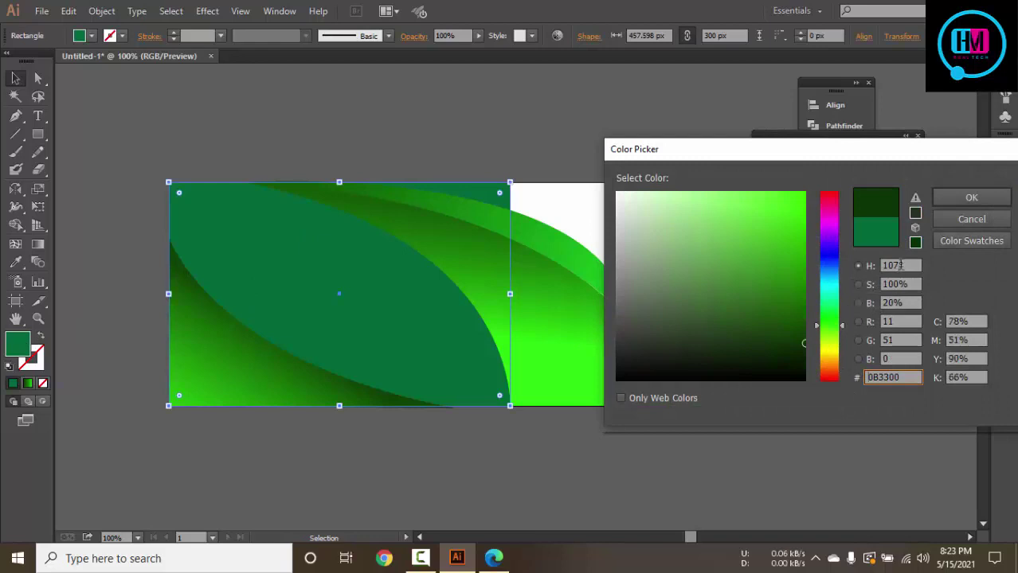
{"action": "left_click", "coordinate": [971, 198]}
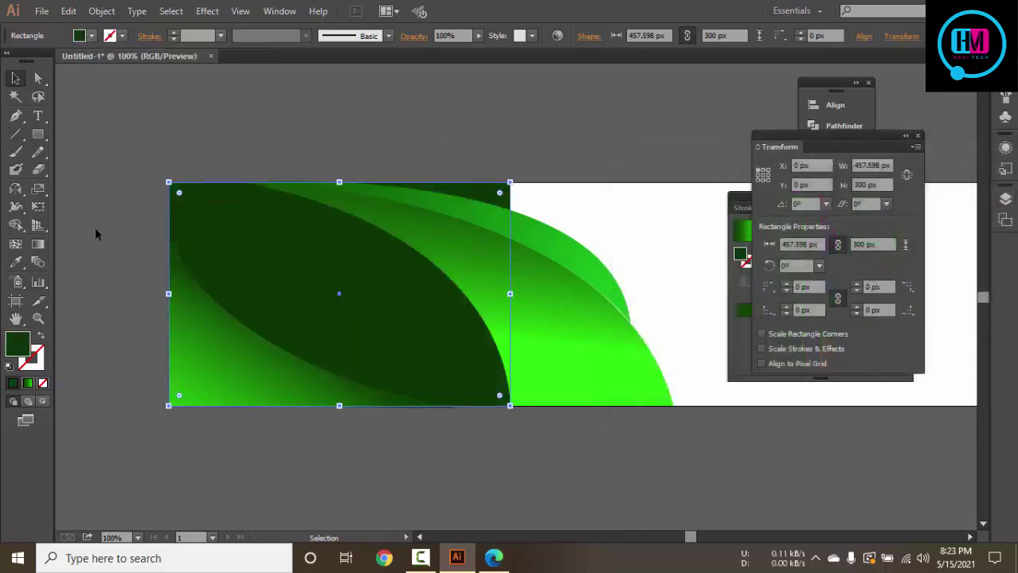
{"action": "double_click", "coordinate": [22, 341]}
{"action": "left_click", "coordinate": [797, 234]}
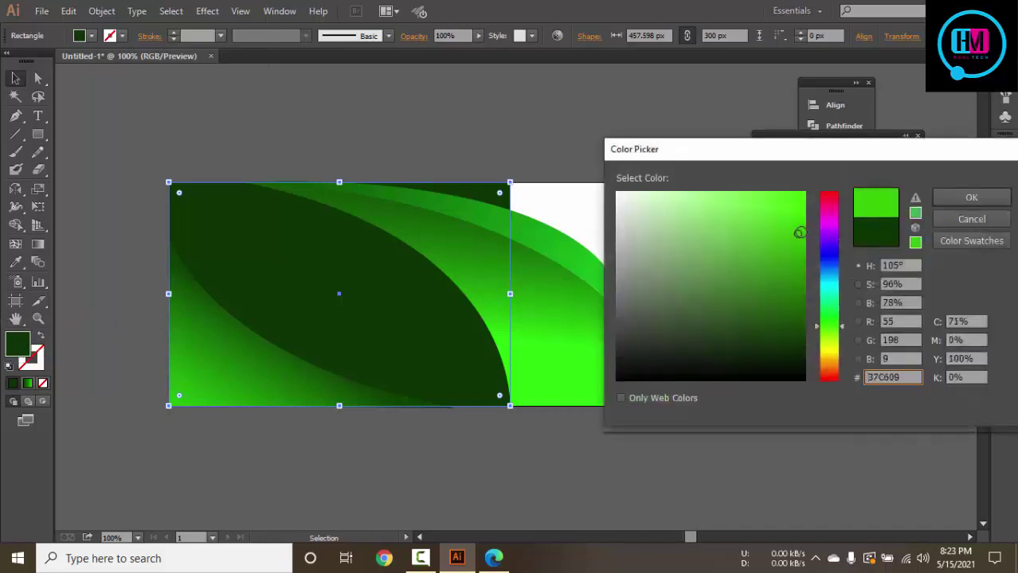
{"action": "left_click", "coordinate": [950, 198]}
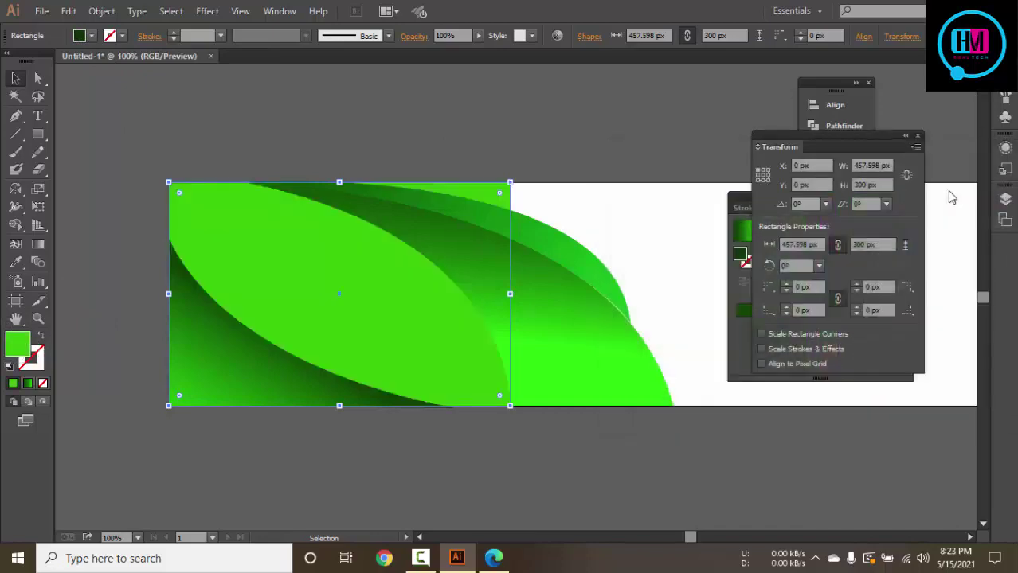
After checking the reference, set the rectangle fill to the darker green 2F870E
{"action": "left_click", "coordinate": [633, 125]}
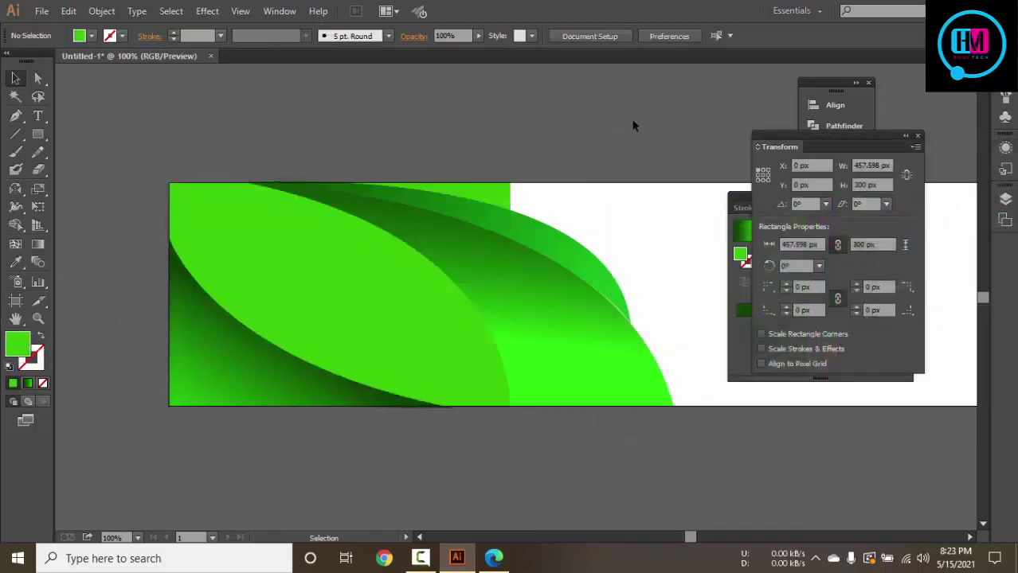
{"action": "left_click", "coordinate": [494, 558]}
{"action": "left_click", "coordinate": [415, 320]}
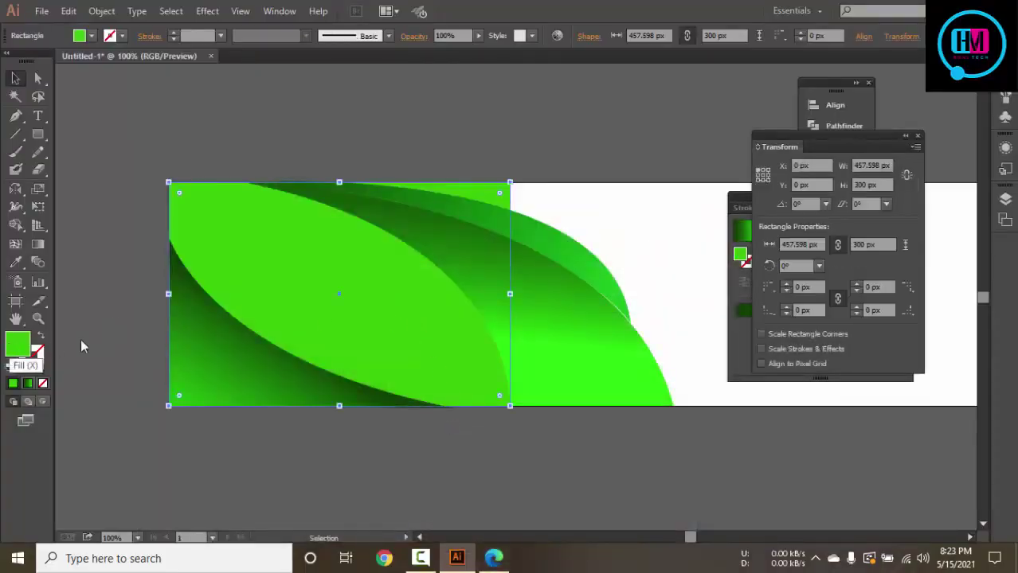
{"action": "double_click", "coordinate": [29, 344]}
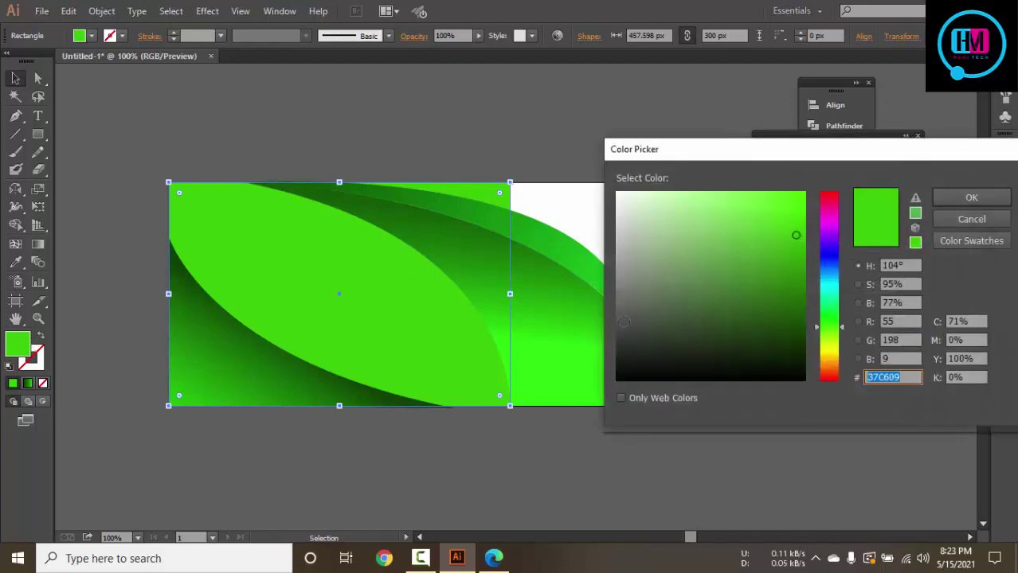
{"action": "left_click_drag", "start_coordinate": [730, 276], "coordinate": [789, 279]}
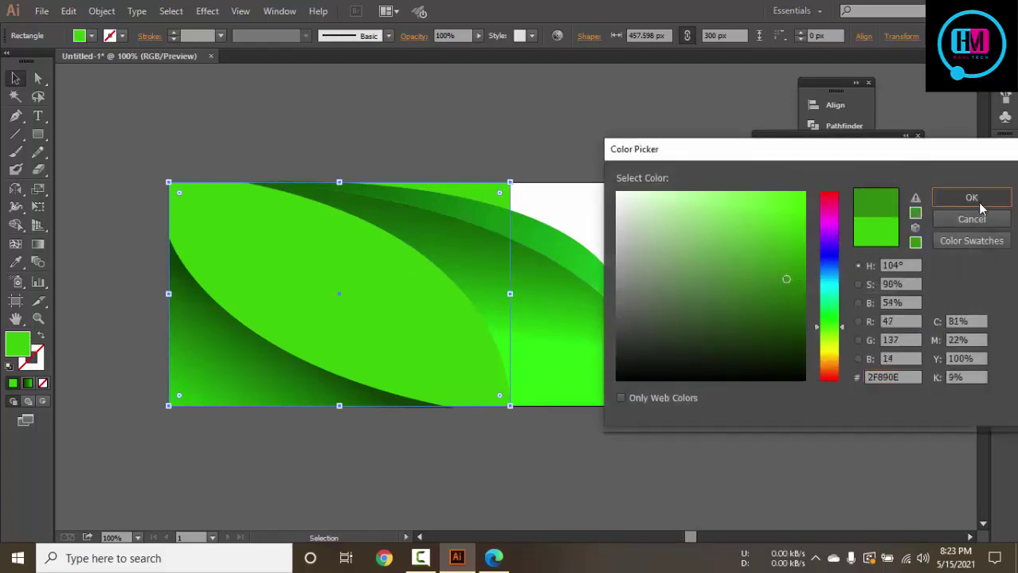
{"action": "left_click", "coordinate": [971, 198]}
{"action": "left_click", "coordinate": [631, 136]}
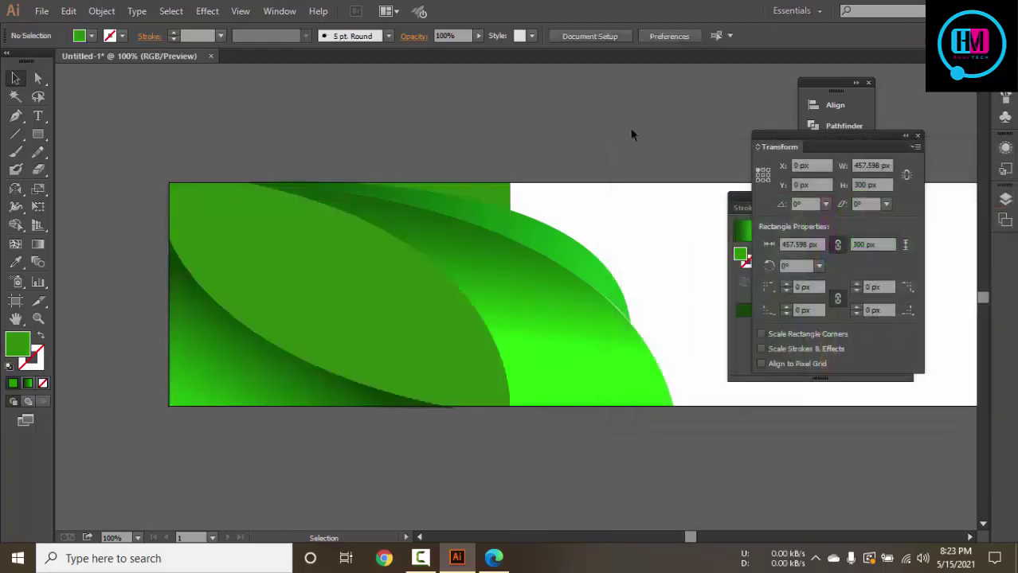
{"action": "left_click", "coordinate": [506, 195]}
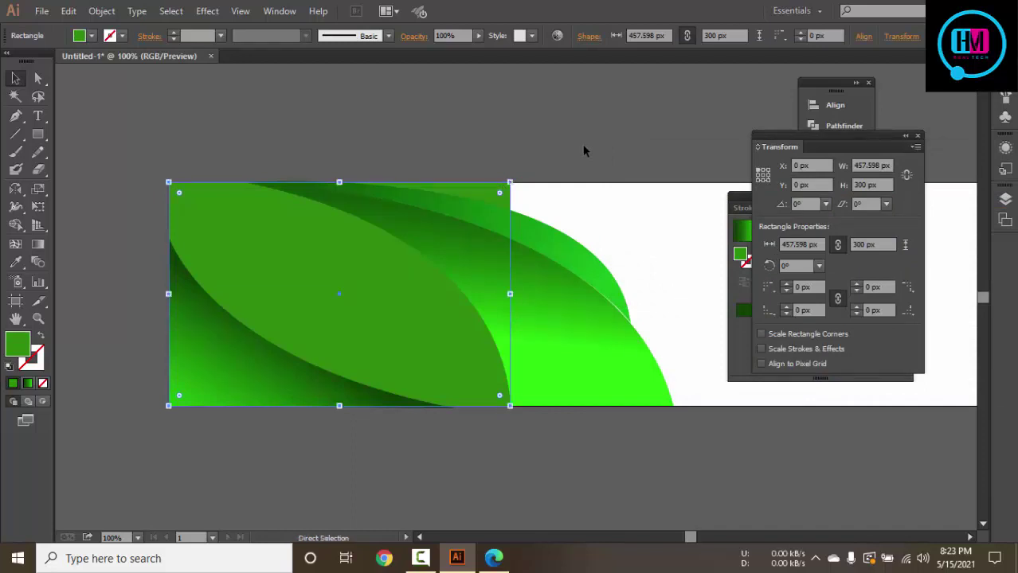
Move the rectangle's top-right corner and pull a curve anchor up to the artboard's top edge
{"action": "scroll", "coordinate": [582, 144], "scroll_direction": "up", "scroll_amount": 2}
{"action": "scroll", "coordinate": [582, 144], "scroll_direction": "up", "scroll_amount": 2}
{"action": "left_click_drag", "start_coordinate": [565, 166], "coordinate": [689, 92]}
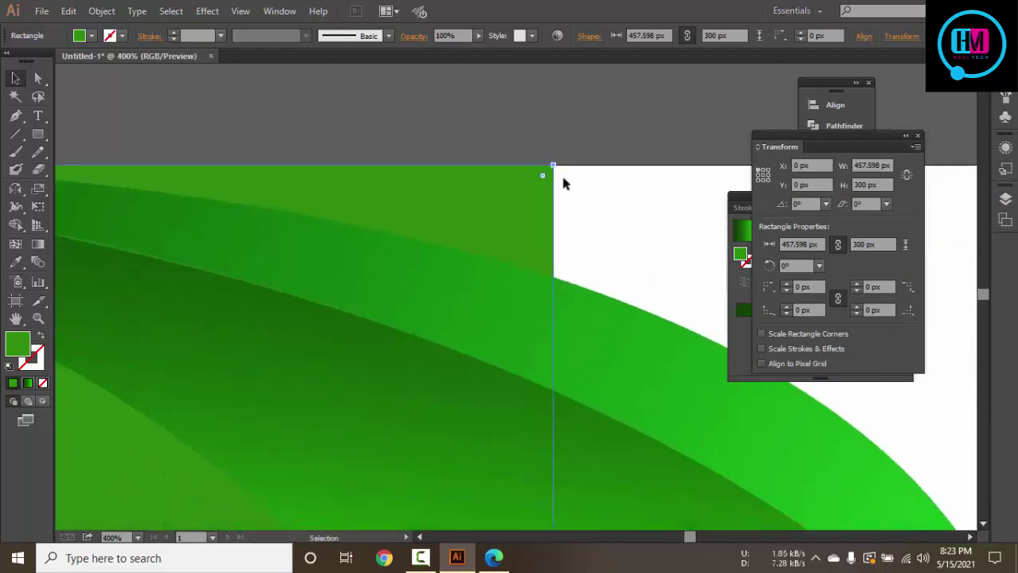
{"action": "left_click", "coordinate": [40, 78]}
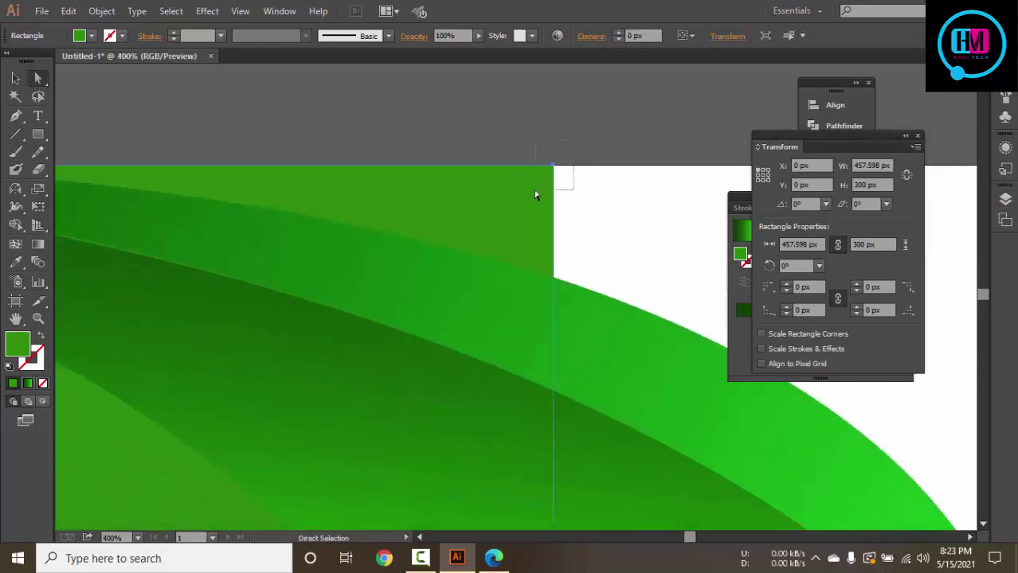
{"action": "left_click_drag", "start_coordinate": [553, 165], "coordinate": [496, 279]}
{"action": "scroll", "coordinate": [535, 237], "scroll_direction": "down", "scroll_amount": 5}
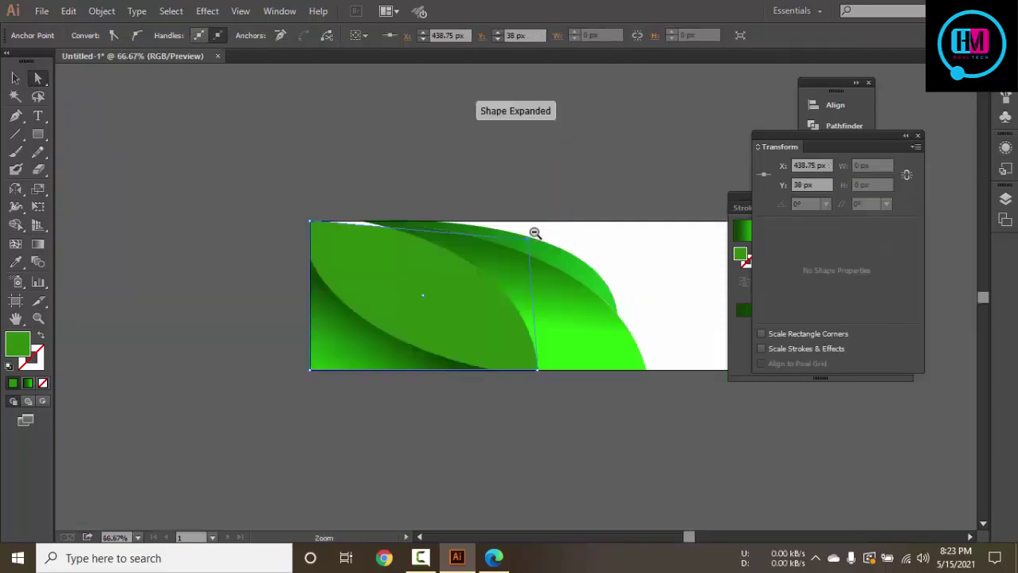
{"action": "left_click_drag", "start_coordinate": [526, 252], "coordinate": [541, 225]}
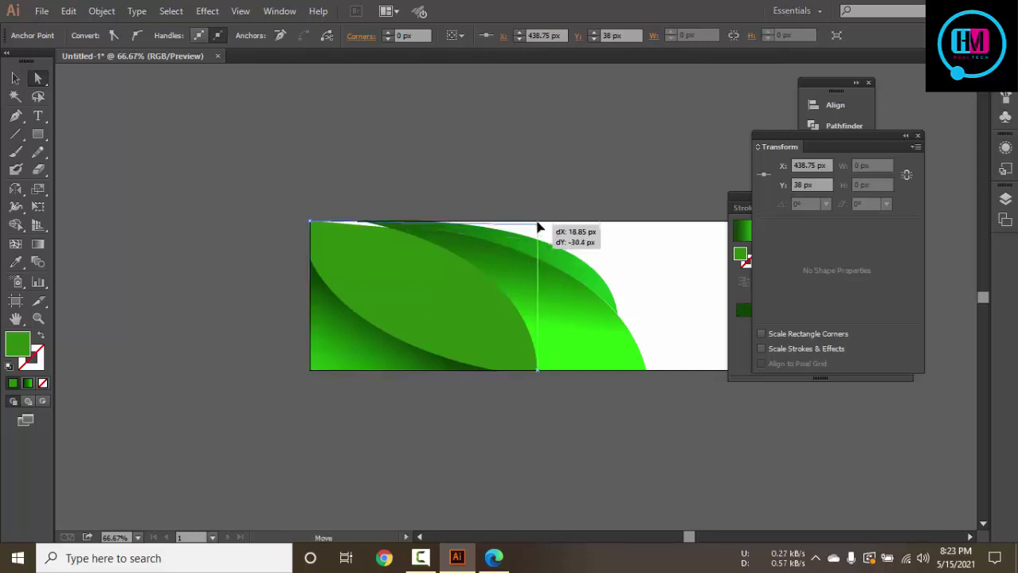
{"action": "left_click", "coordinate": [575, 171]}
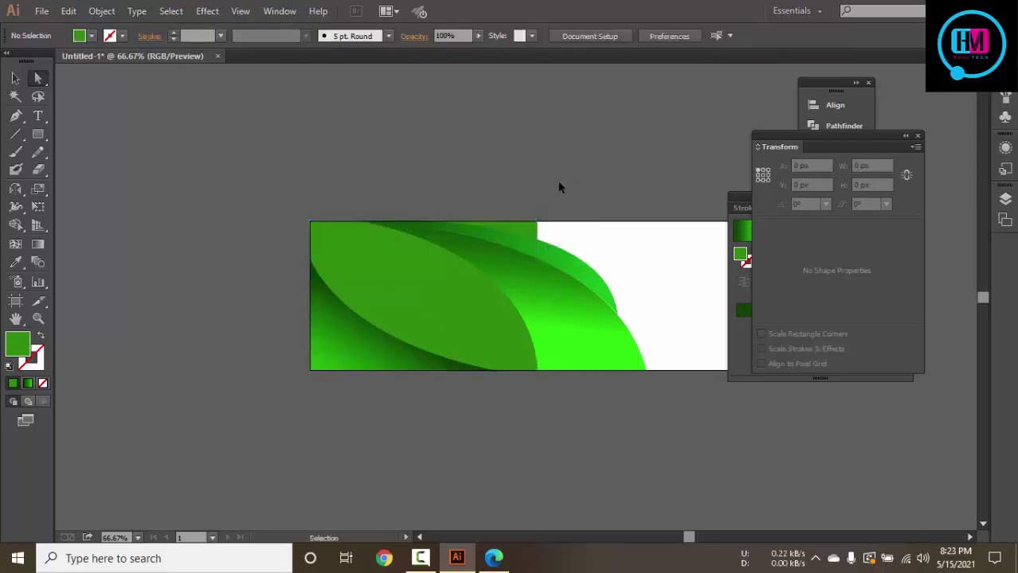
{"action": "scroll", "coordinate": [549, 203], "scroll_direction": "up", "scroll_amount": 1}
Select the leaf shapes and rectangle, apply Pathfinder Divide, then undo it
{"action": "left_click", "coordinate": [271, 263]}
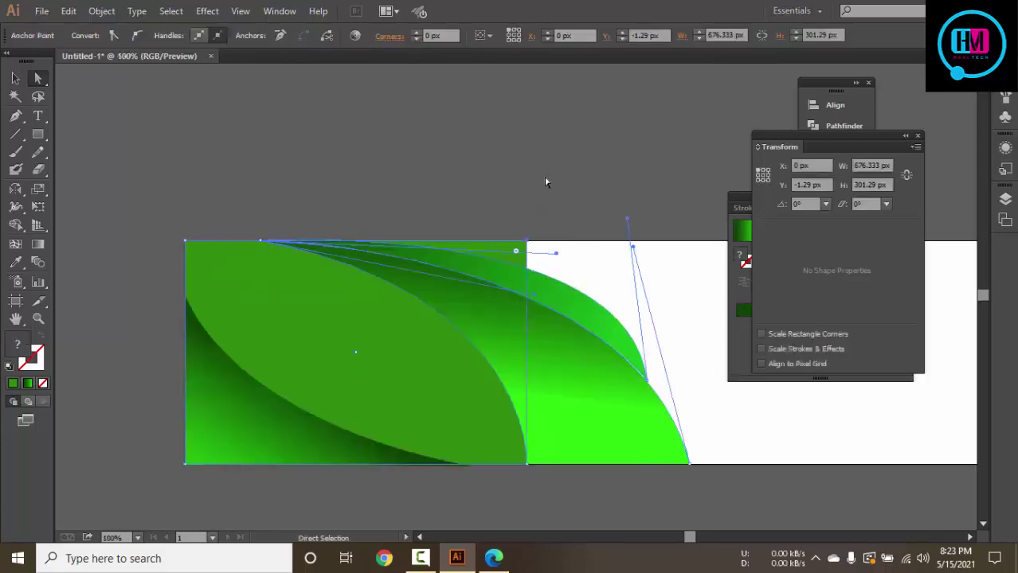
{"action": "left_click", "coordinate": [354, 187]}
{"action": "left_click", "coordinate": [482, 255]}
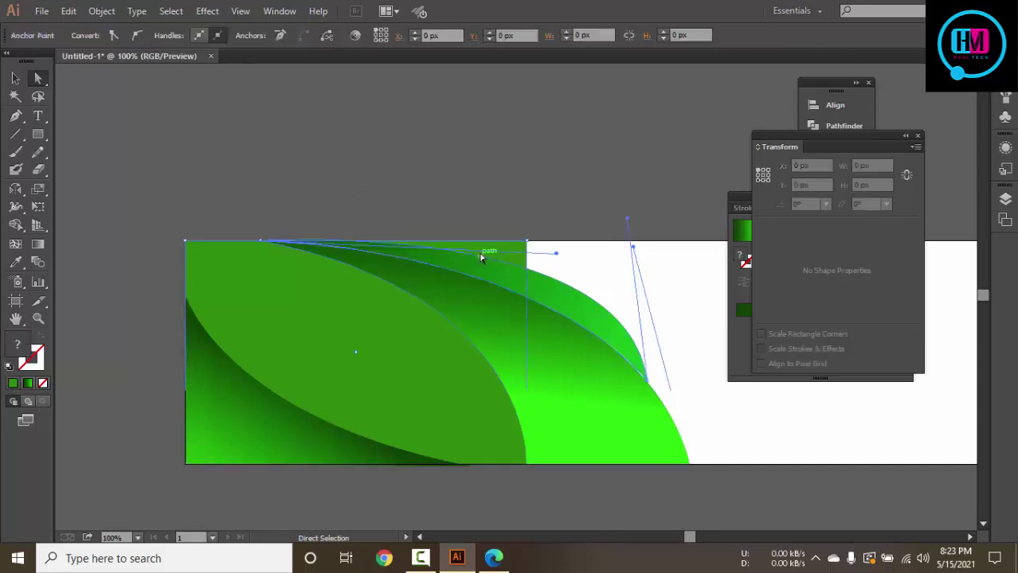
{"action": "left_click", "coordinate": [841, 129]}
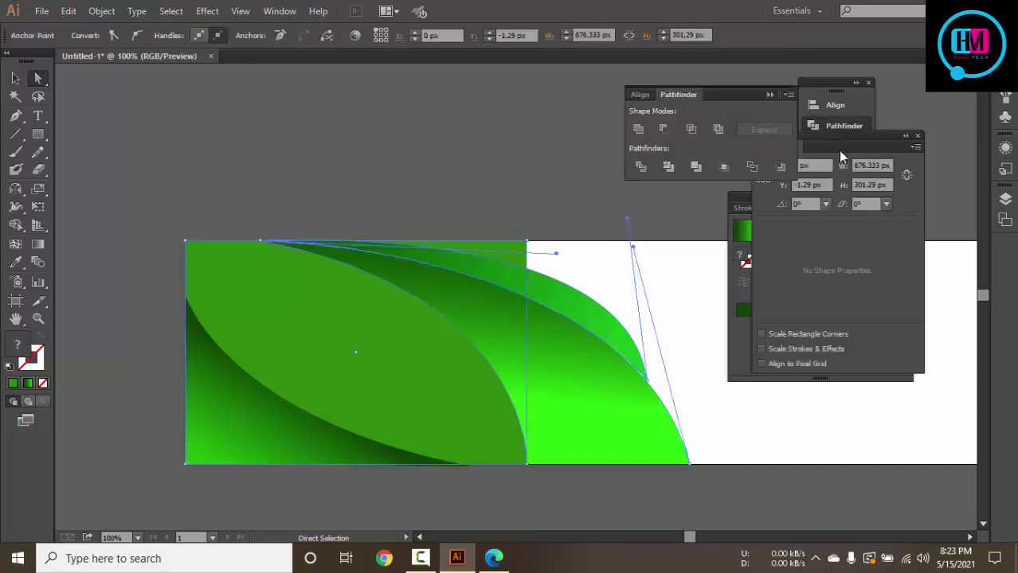
{"action": "left_click", "coordinate": [642, 169]}
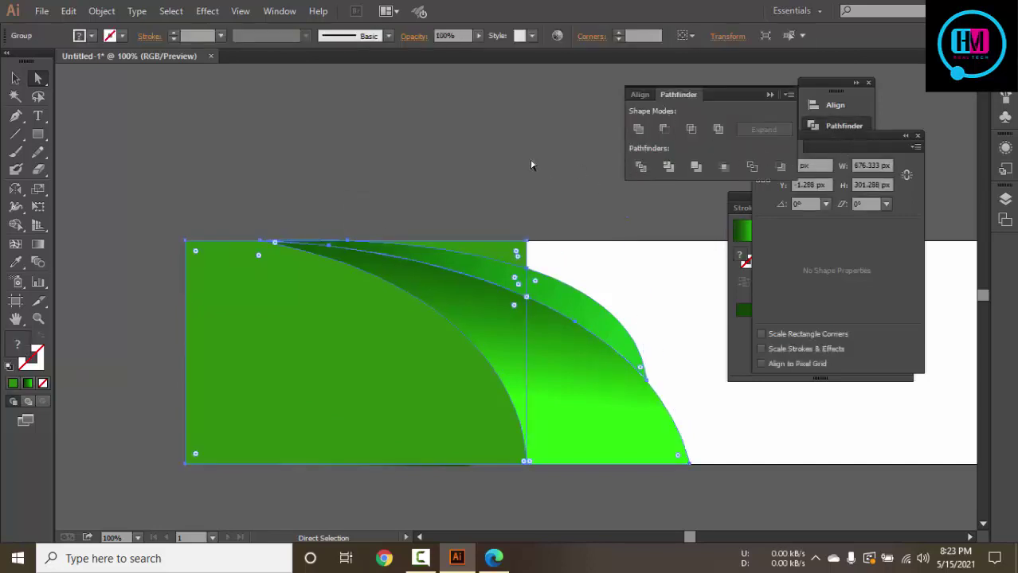
{"action": "key", "text": "ctrl+z"}
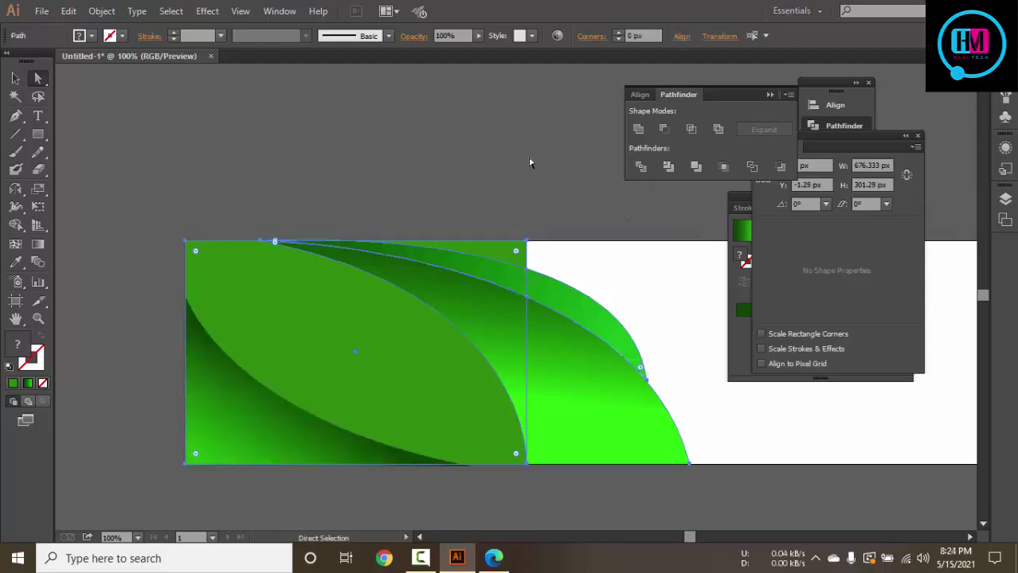
Select all overlapping shapes, apply Pathfinder Divide and Trim, and select the leftover rectangle piece
{"action": "left_click", "coordinate": [531, 236]}
{"action": "left_click", "coordinate": [496, 277]}
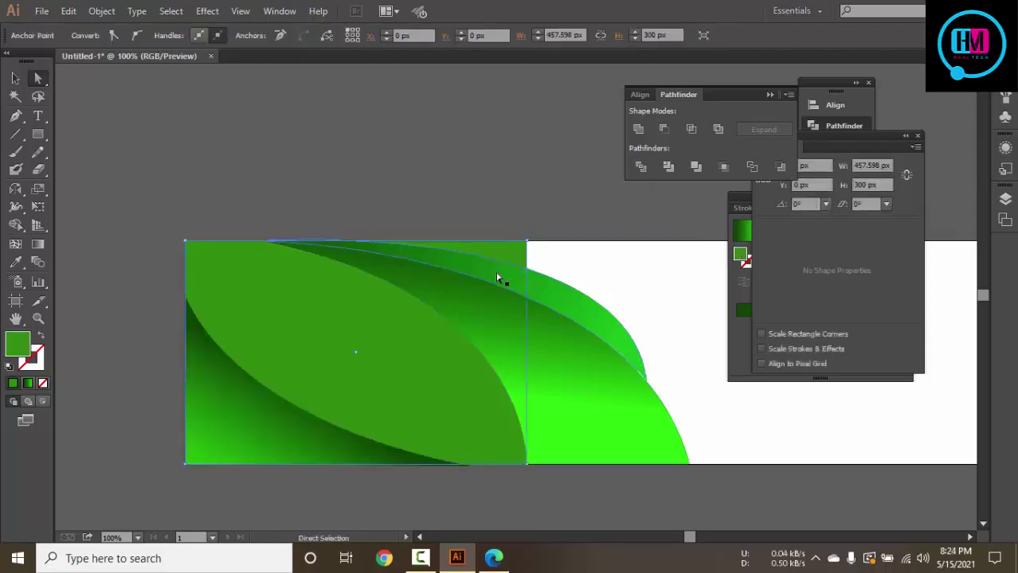
{"action": "key", "text": "ctrl+a"}
{"action": "left_click", "coordinate": [643, 168]}
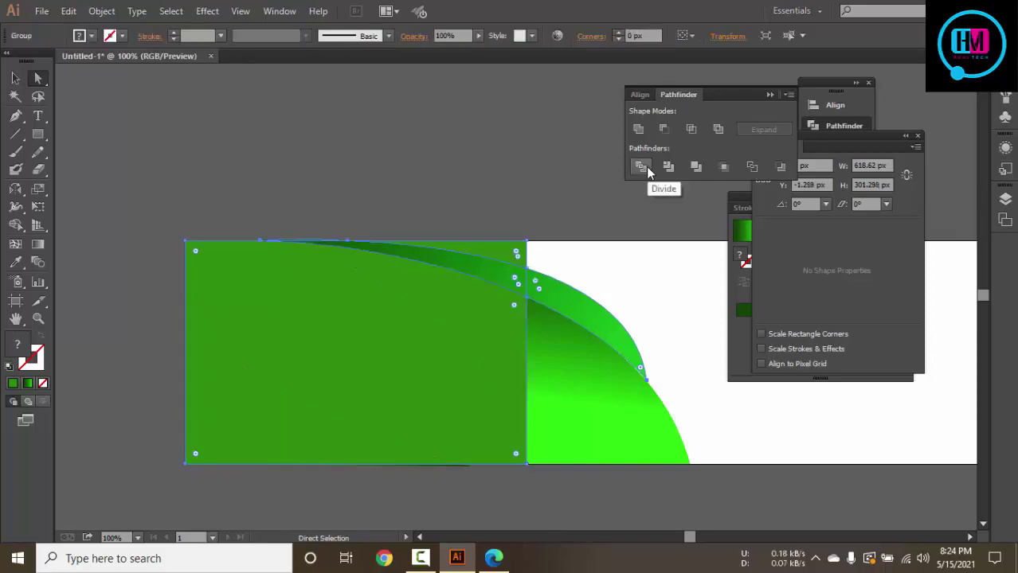
{"action": "left_click", "coordinate": [669, 167]}
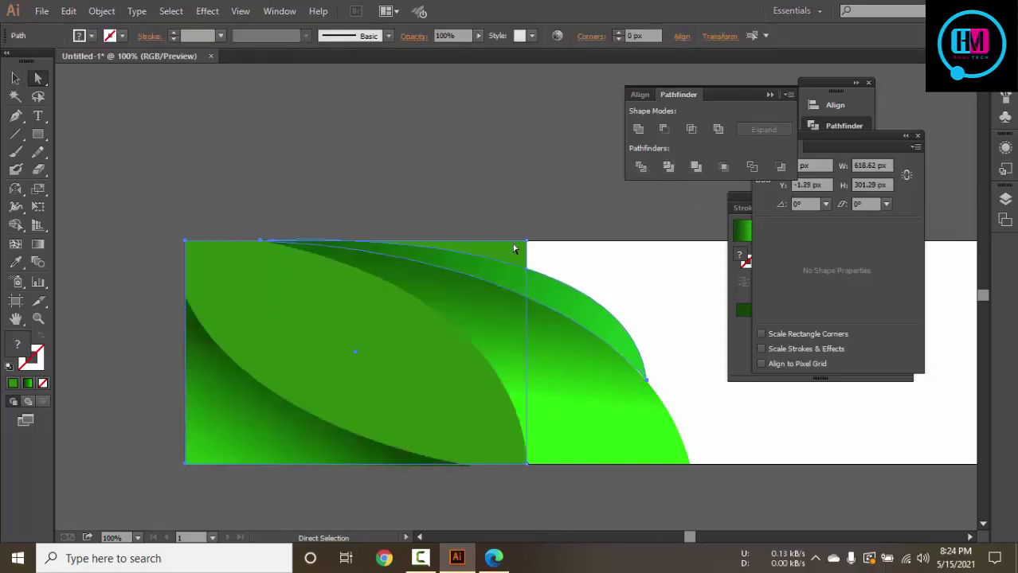
{"action": "left_click", "coordinate": [514, 247]}
{"action": "left_click", "coordinate": [551, 195], "text": "ctrl"}
{"action": "left_click", "coordinate": [553, 197], "text": "ctrl"}
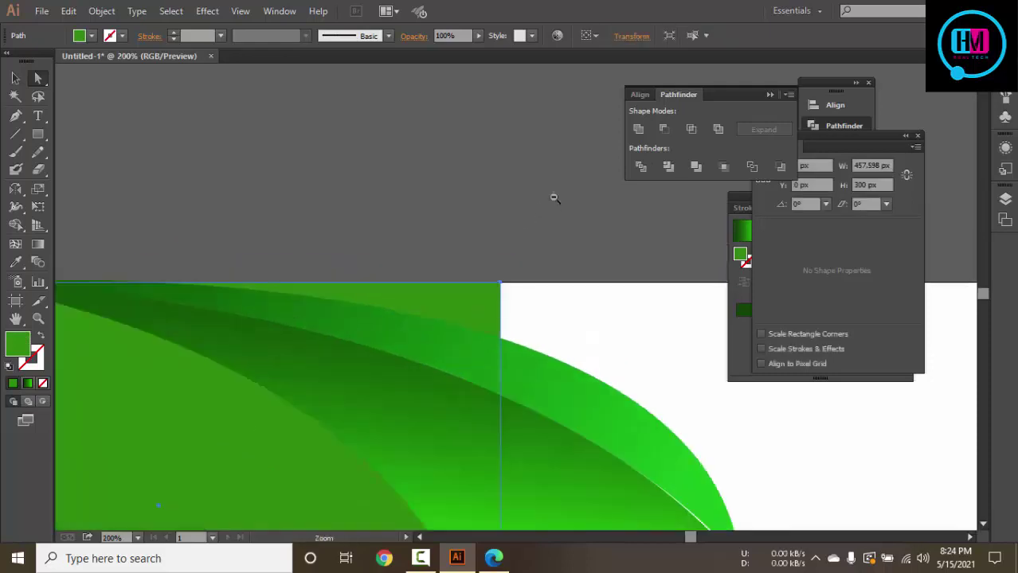
{"action": "left_click_drag", "start_coordinate": [555, 203], "coordinate": [606, 137]}
{"action": "key", "text": "ctrl+1"}
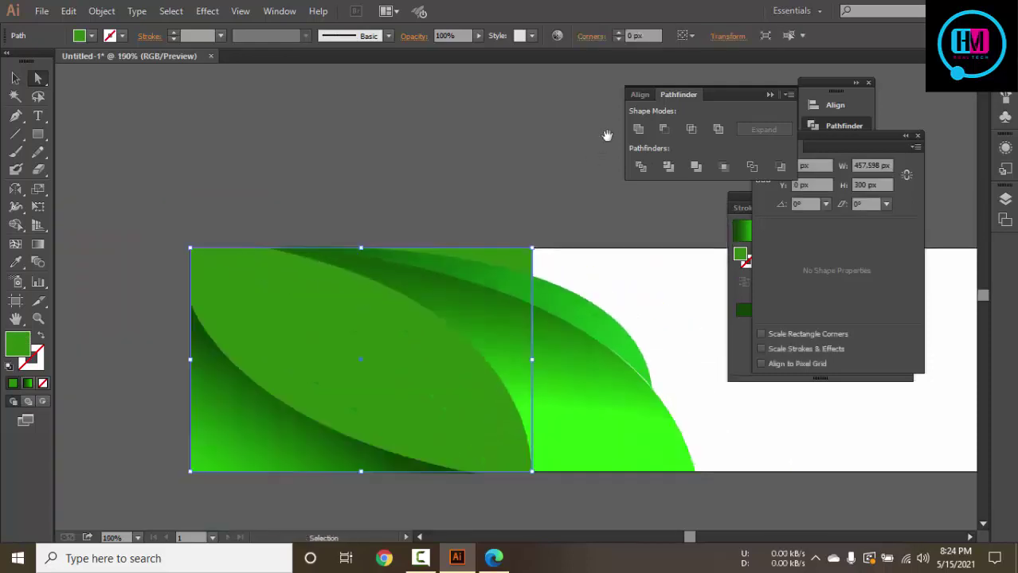
Delete the leftover rectangle piece and pen-draw a new middle leaf from top to bottom edge
{"action": "key", "text": "Delete"}
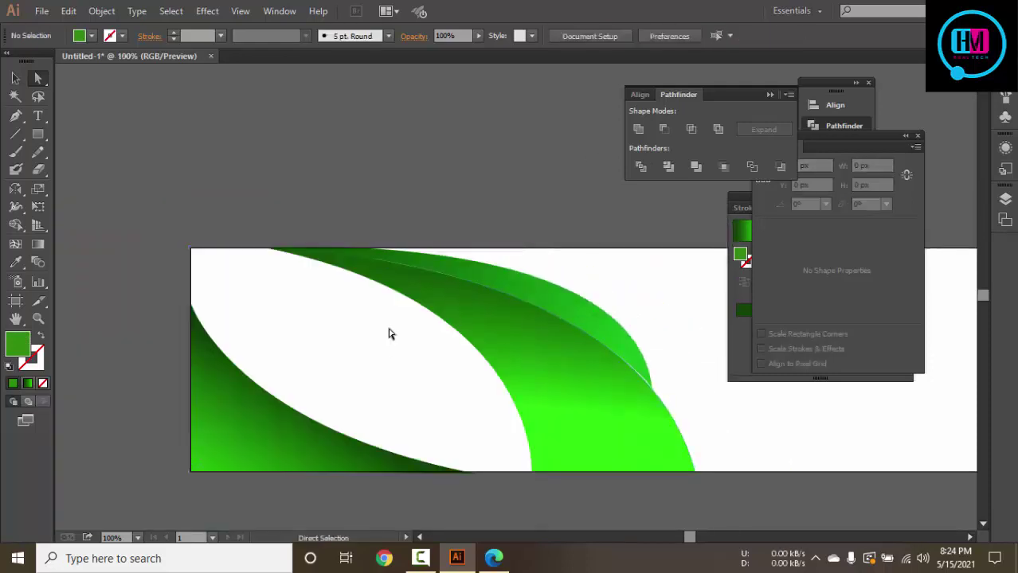
{"action": "key", "text": "p"}
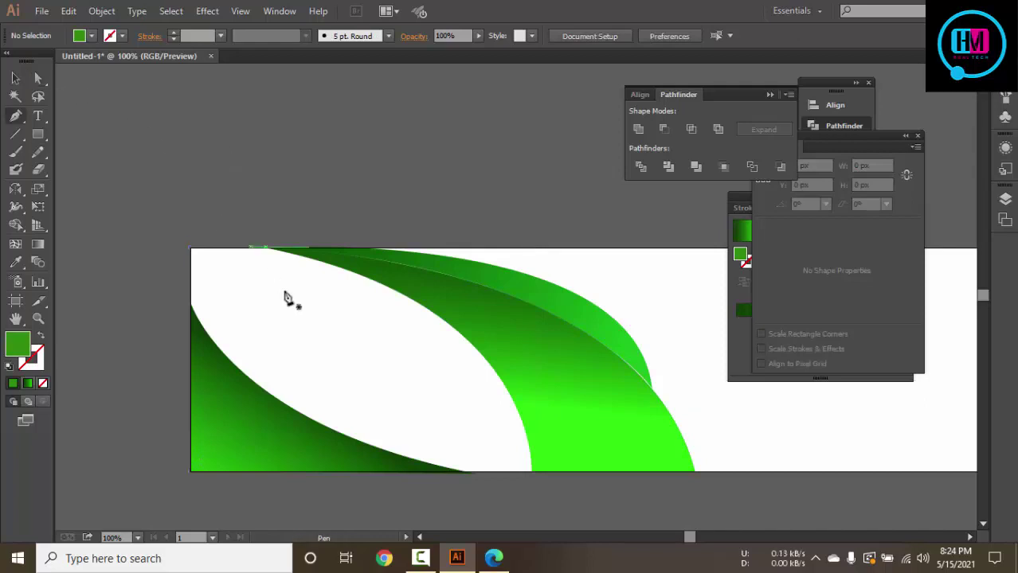
{"action": "left_click", "coordinate": [271, 249]}
{"action": "scroll", "coordinate": [570, 302], "scroll_direction": "down", "scroll_amount": 3}
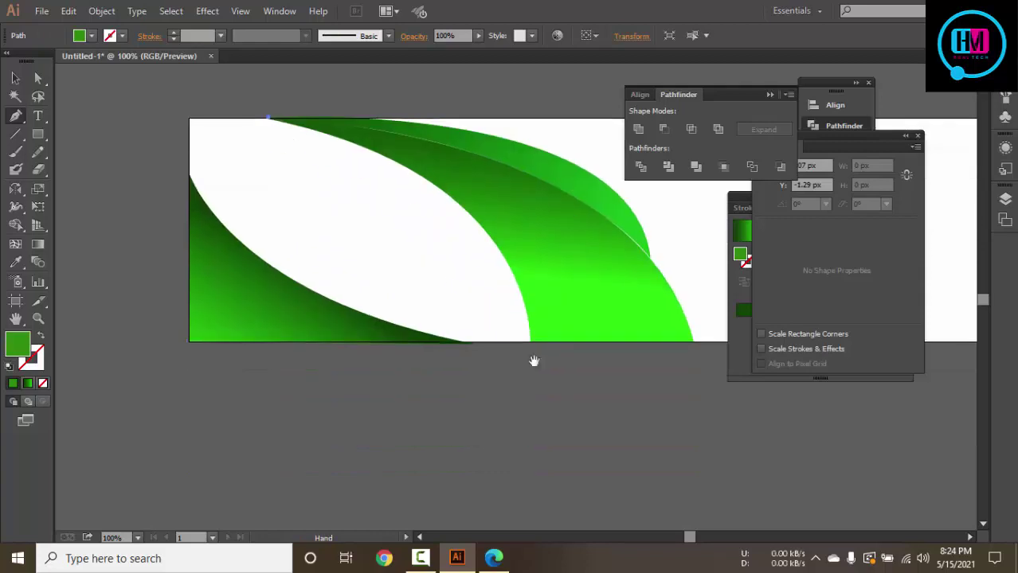
{"action": "mouse_move", "coordinate": [530, 342]}
{"action": "left_mouse_down"}
{"action": "mouse_move", "coordinate": [525, 527]}
{"action": "mouse_move", "coordinate": [542, 527]}
{"action": "left_mouse_up"}
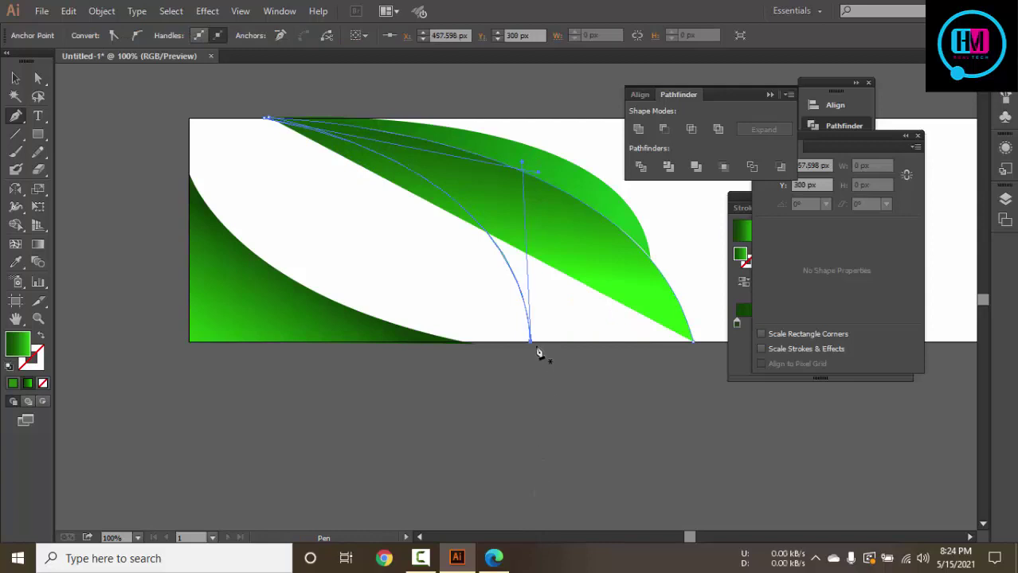
{"action": "left_click", "coordinate": [530, 342]}
Pen-draw a second curved leaf from the bottom edge up to the left
{"action": "left_click", "coordinate": [474, 342]}
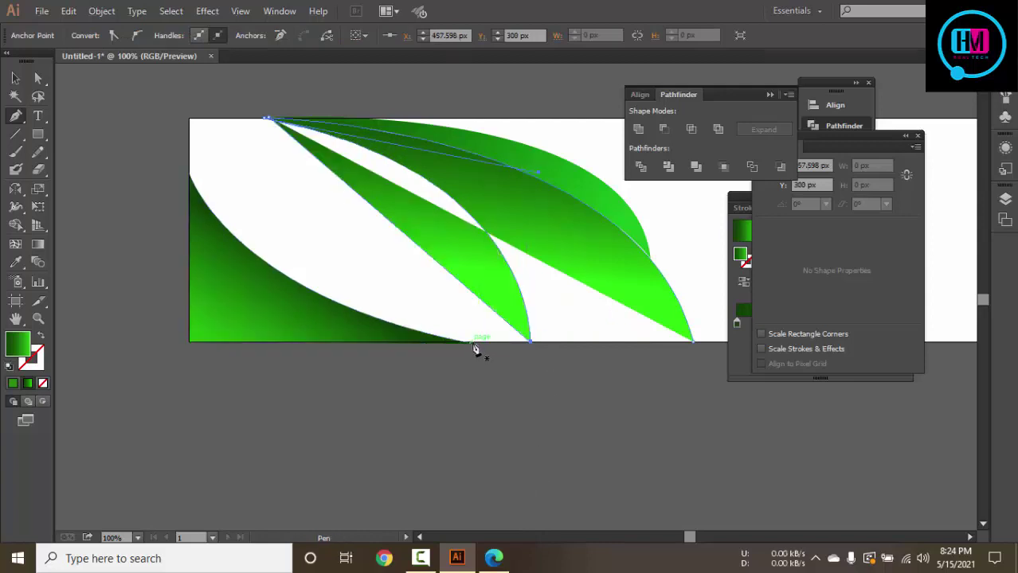
{"action": "mouse_move", "coordinate": [190, 175]}
{"action": "left_mouse_down"}
{"action": "mouse_move", "coordinate": [171, 91]}
{"action": "mouse_move", "coordinate": [157, 211]}
{"action": "left_mouse_up"}
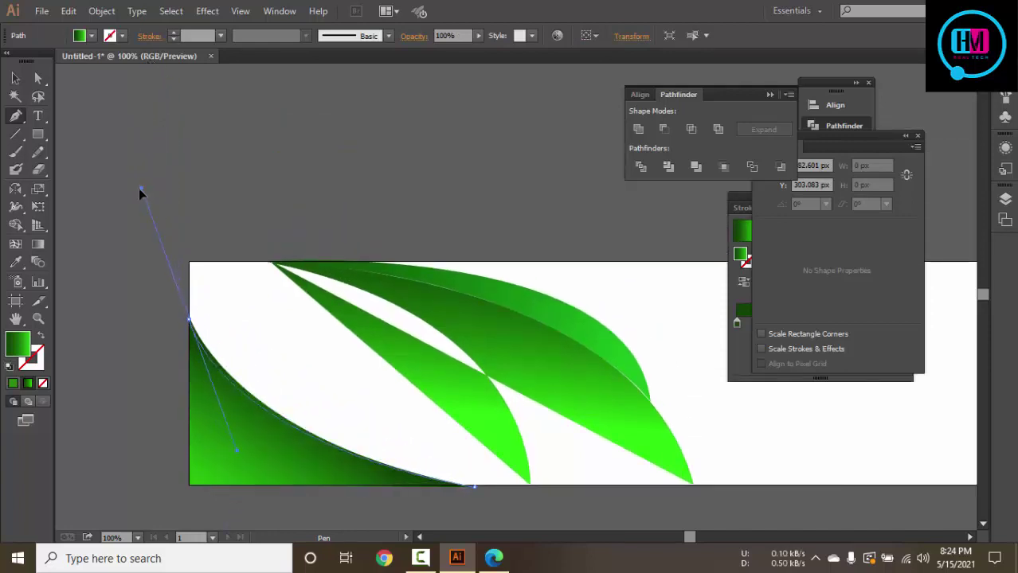
{"action": "left_click_drag", "start_coordinate": [156, 211], "coordinate": [123, 185]}
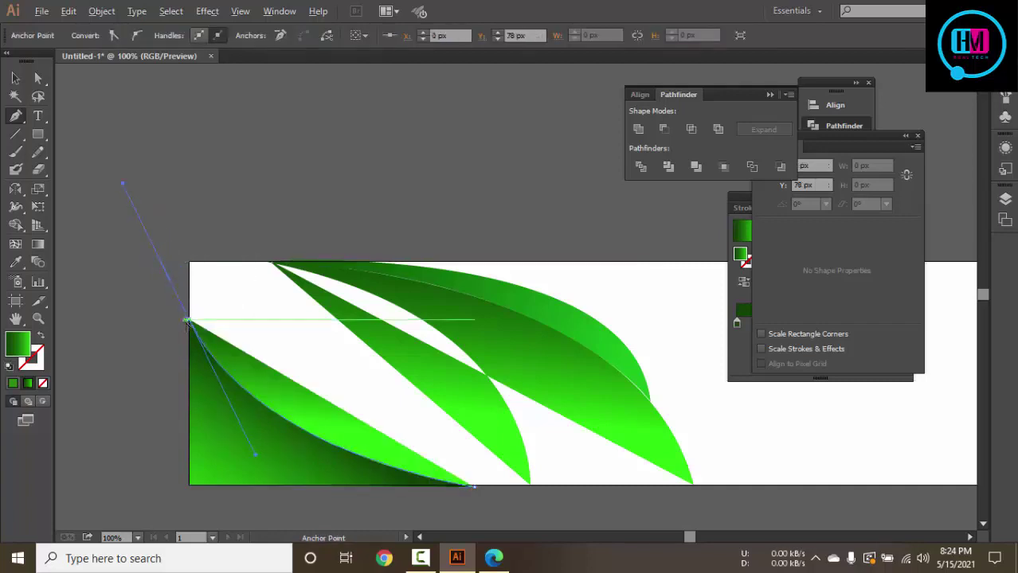
{"action": "left_click", "coordinate": [187, 322]}
{"action": "mouse_move", "coordinate": [188, 261]}
{"action": "left_mouse_down"}
{"action": "mouse_move", "coordinate": [288, 272]}
{"action": "mouse_move", "coordinate": [271, 261]}
{"action": "left_mouse_up"}
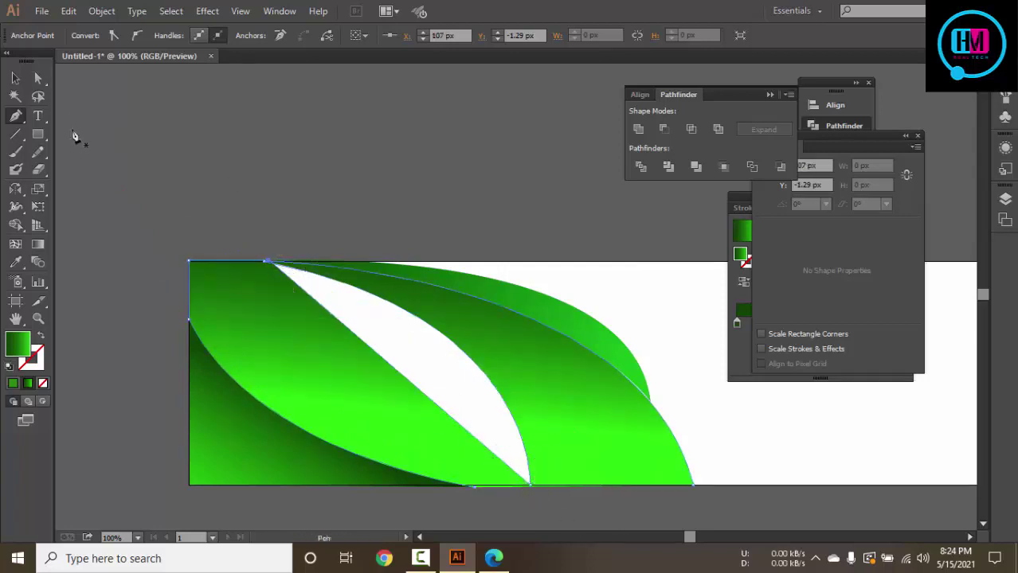
Ungroup the leaf artwork into separate leaf shapes
{"action": "left_click", "coordinate": [16, 78]}
{"action": "left_click", "coordinate": [366, 172]}
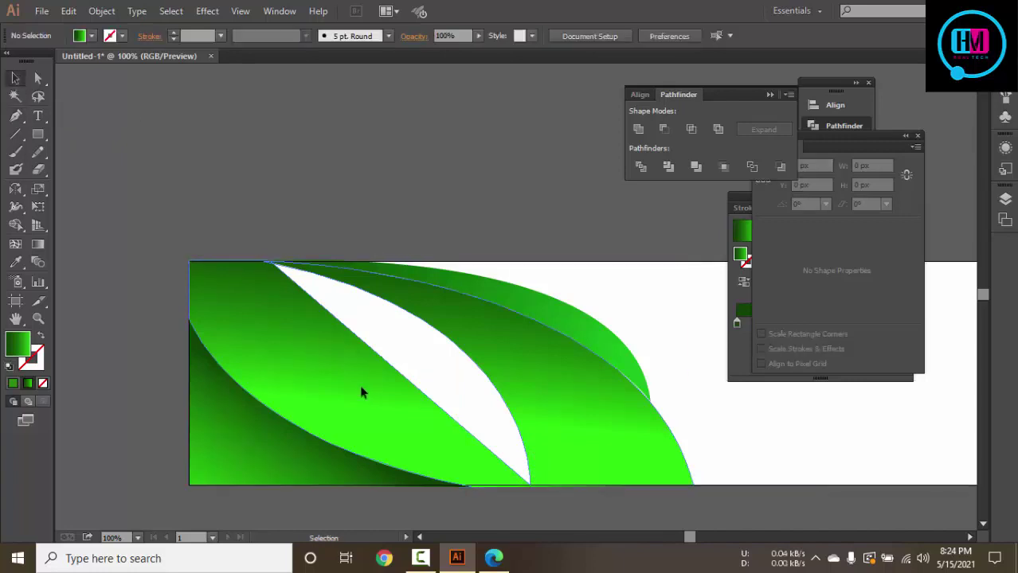
{"action": "left_click", "coordinate": [360, 388]}
{"action": "right_click", "coordinate": [366, 379]}
{"action": "left_click", "coordinate": [431, 459]}
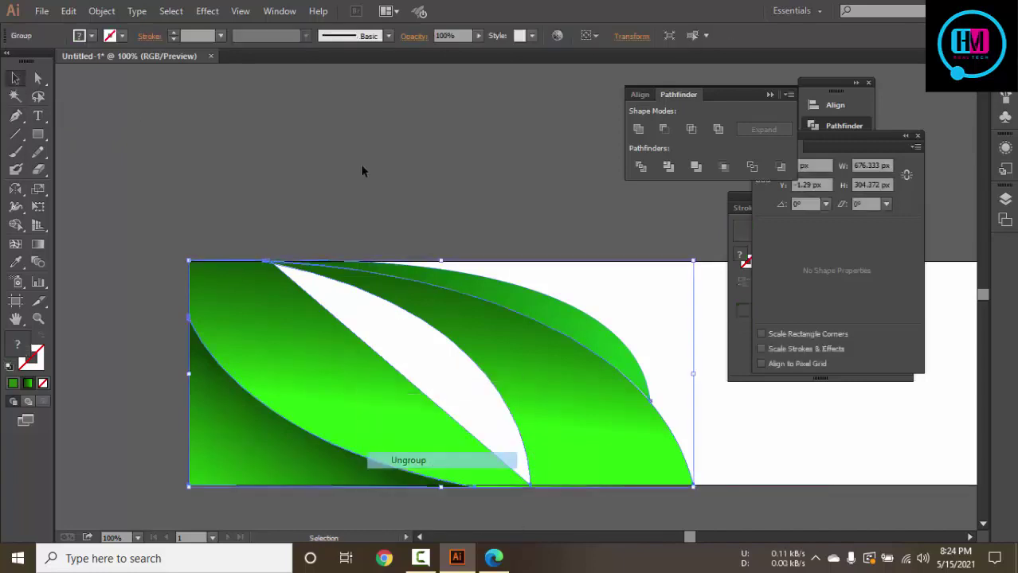
{"action": "left_click", "coordinate": [360, 164]}
Try a flat green, then a yellow fill on a single leaf path
{"action": "left_click", "coordinate": [269, 368]}
{"action": "left_click", "coordinate": [94, 36]}
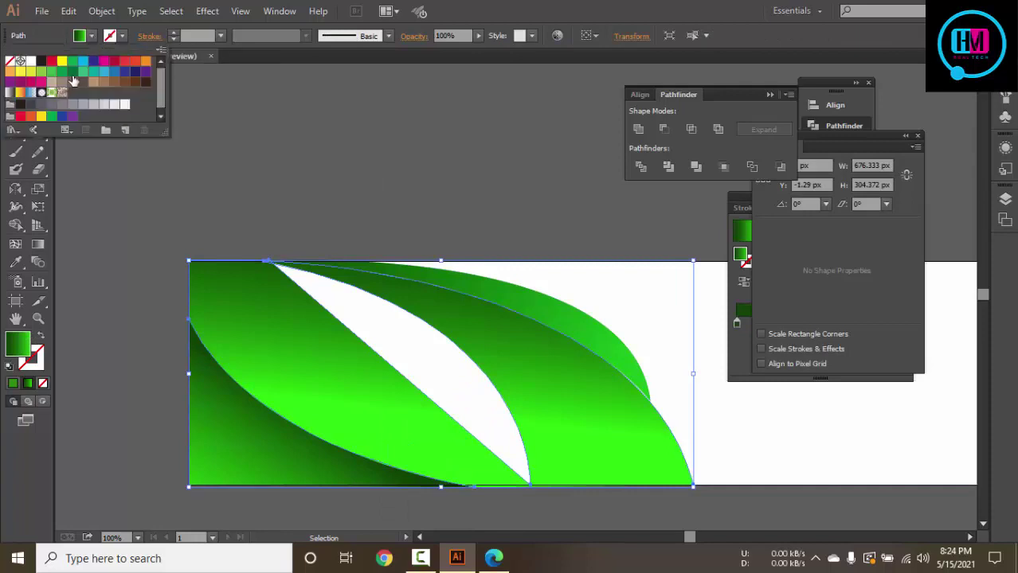
{"action": "left_click", "coordinate": [71, 63]}
{"action": "left_click", "coordinate": [341, 135]}
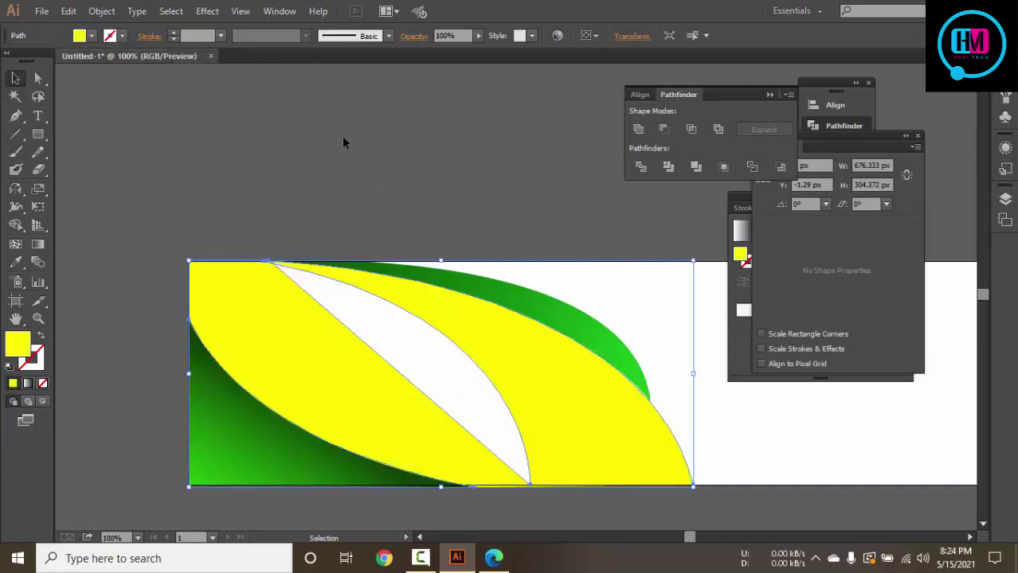
{"action": "left_click", "coordinate": [404, 376]}
Undo the yellow fill and earlier edits to restore the previous leaf shapes
{"action": "key", "text": "ctrl+z"}
{"action": "key", "text": "ctrl+z"}
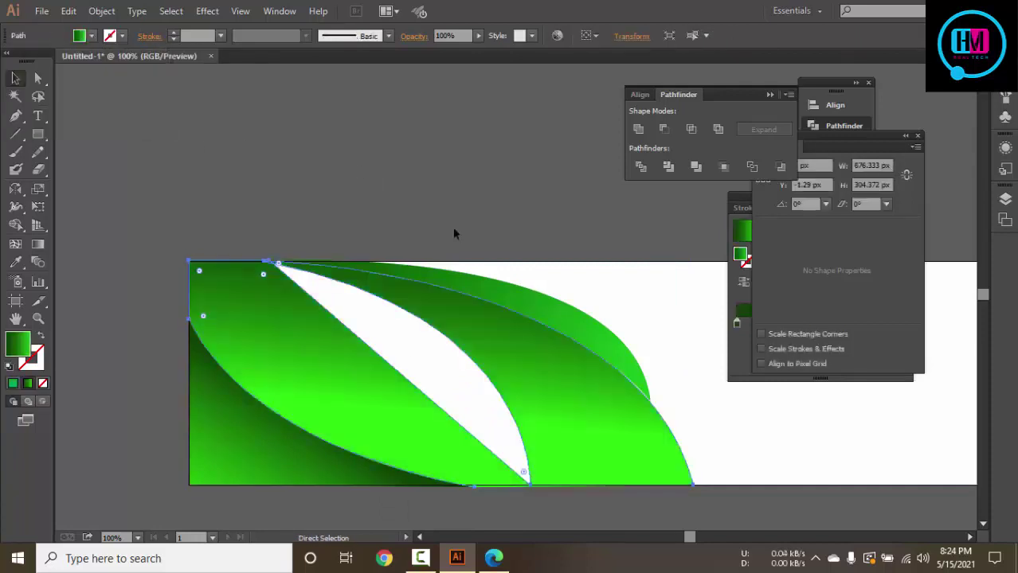
{"action": "key", "text": "ctrl+z"}
{"action": "key", "text": "ctrl+z"}
{"action": "key", "text": "ctrl+z"}
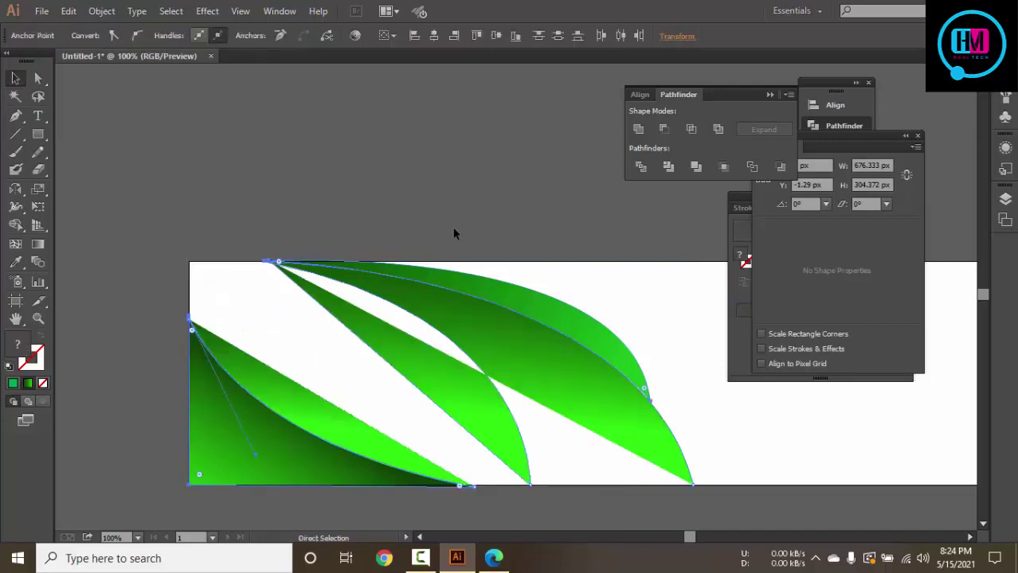
{"action": "key", "text": "ctrl+z"}
{"action": "key", "text": "ctrl+z"}
{"action": "key", "text": "ctrl+z"}
{"action": "key", "text": "ctrl+z"}
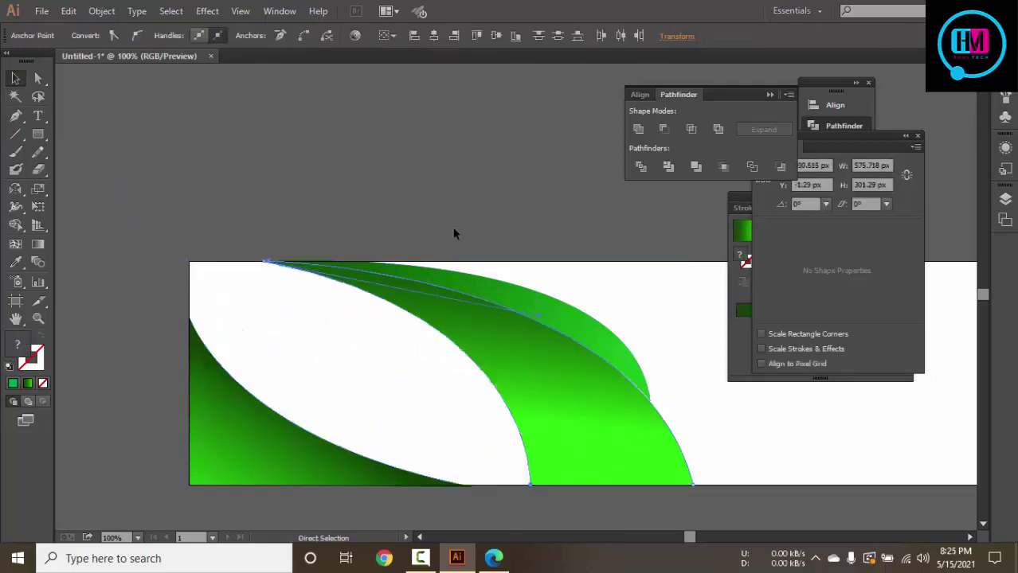
{"action": "key", "text": "ctrl+z"}
Marquee-select all the leaf shapes, regroup them, and deselect
{"action": "left_click", "coordinate": [418, 216]}
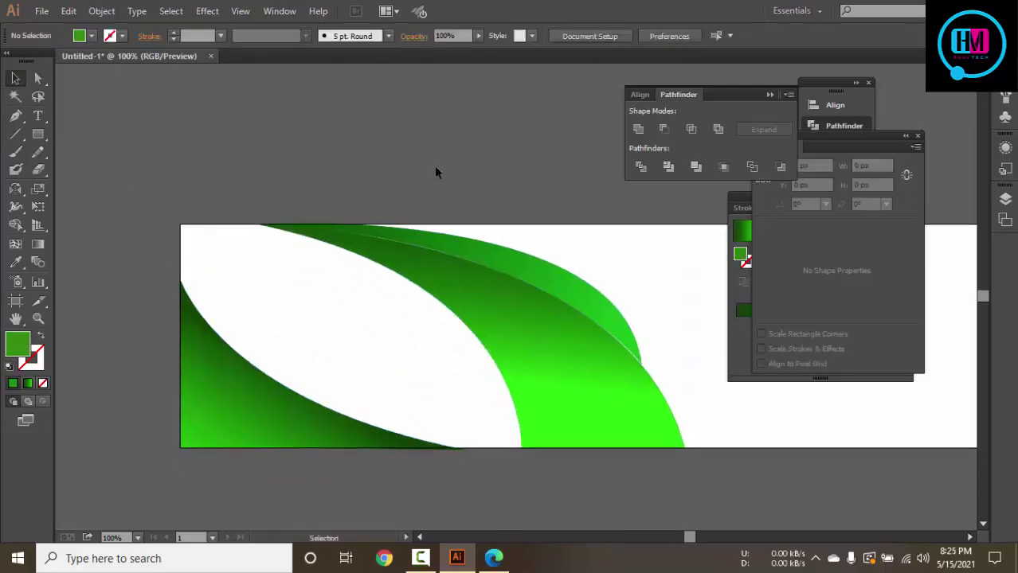
{"action": "left_click_drag", "start_coordinate": [473, 144], "coordinate": [200, 471]}
{"action": "key", "text": "a"}
{"action": "key", "text": "ctrl+g"}
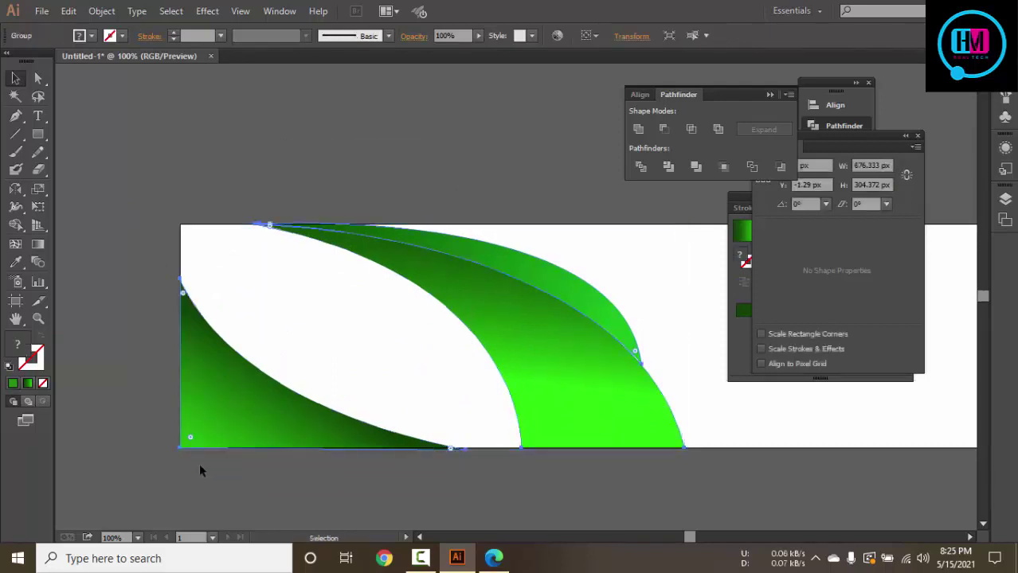
{"action": "left_click", "coordinate": [199, 464]}
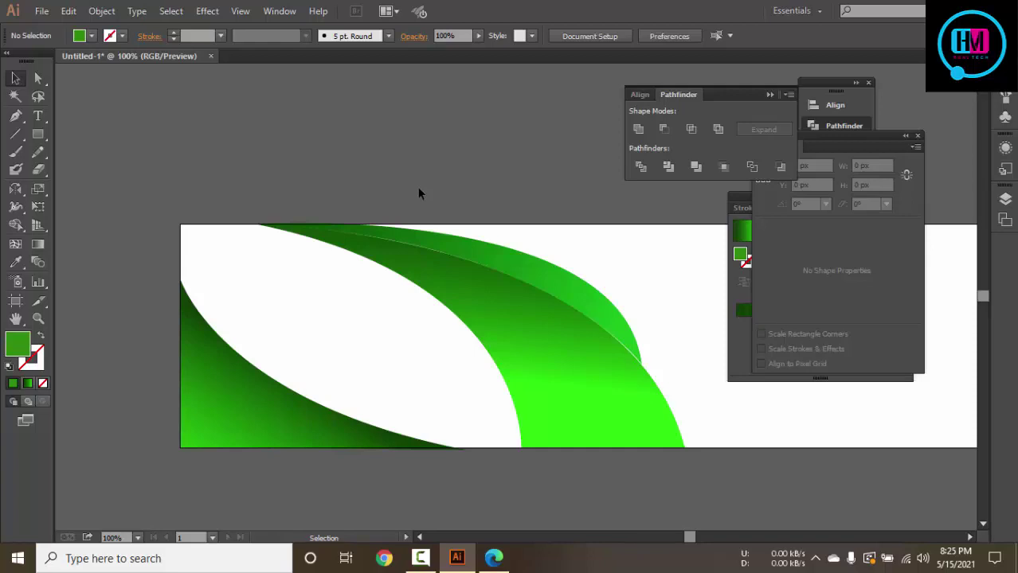
Pen-draw a closed mid-green leaf from the top edge, down to the bottom edge and left side
{"action": "key", "text": "p"}
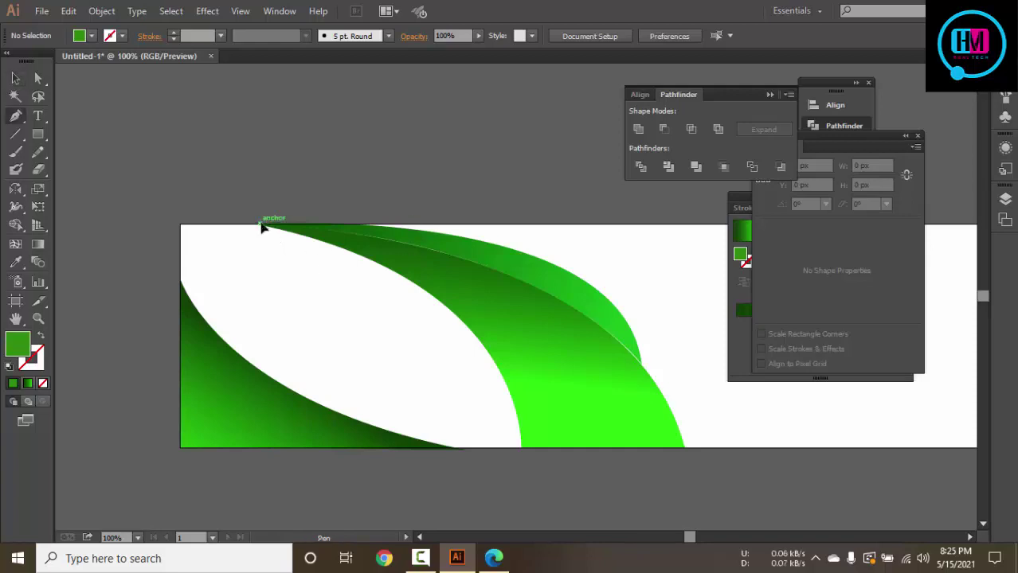
{"action": "left_click", "coordinate": [262, 225]}
{"action": "mouse_move", "coordinate": [521, 448]}
{"action": "left_mouse_down"}
{"action": "mouse_move", "coordinate": [491, 507]}
{"action": "mouse_move", "coordinate": [508, 443]}
{"action": "left_mouse_up"}
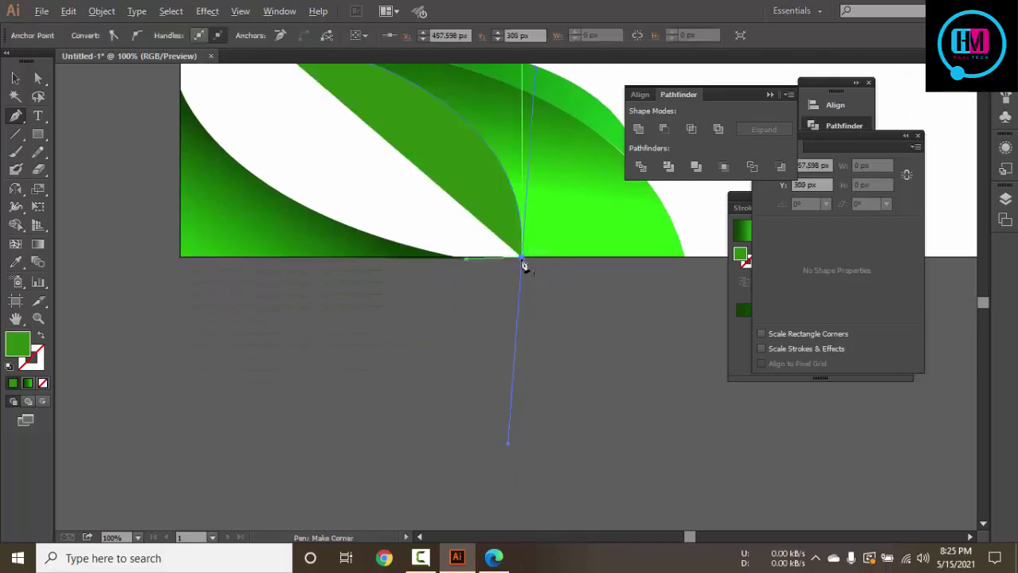
{"action": "left_click_drag", "start_coordinate": [523, 265], "coordinate": [512, 492]}
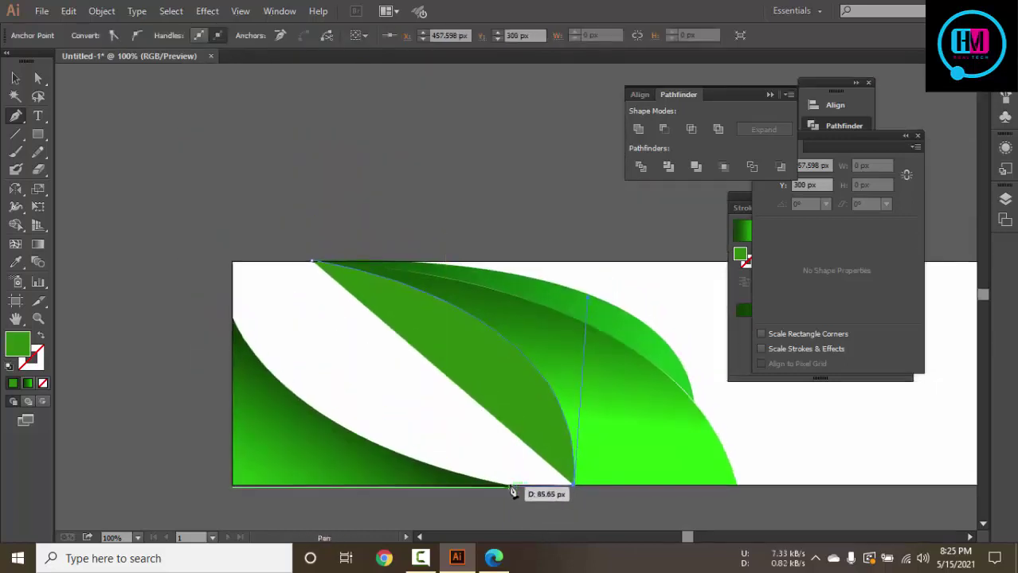
{"action": "left_click", "coordinate": [504, 483]}
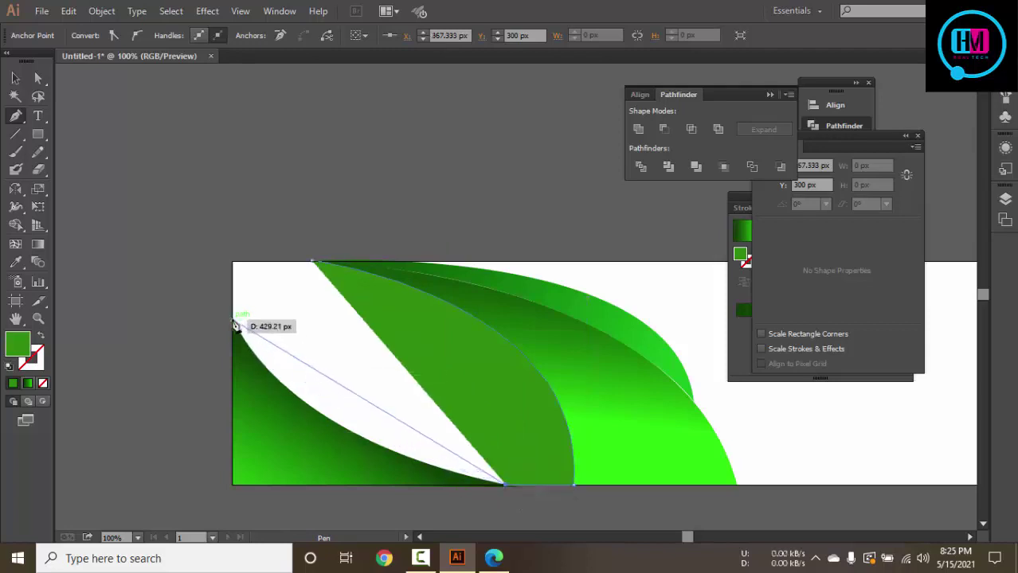
{"action": "left_click_drag", "start_coordinate": [234, 321], "coordinate": [219, 184]}
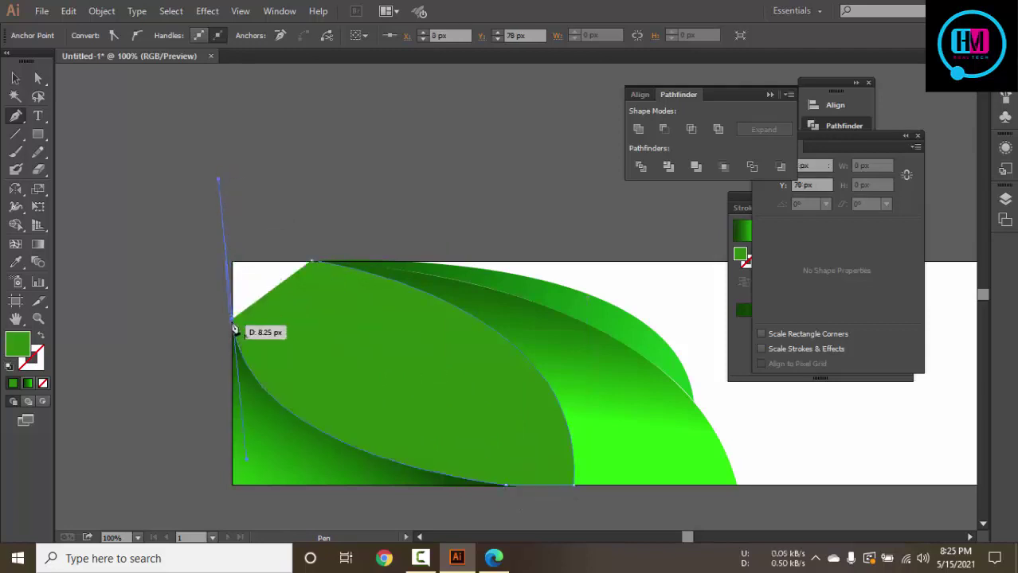
{"action": "left_click", "coordinate": [233, 261]}
{"action": "left_click", "coordinate": [310, 263]}
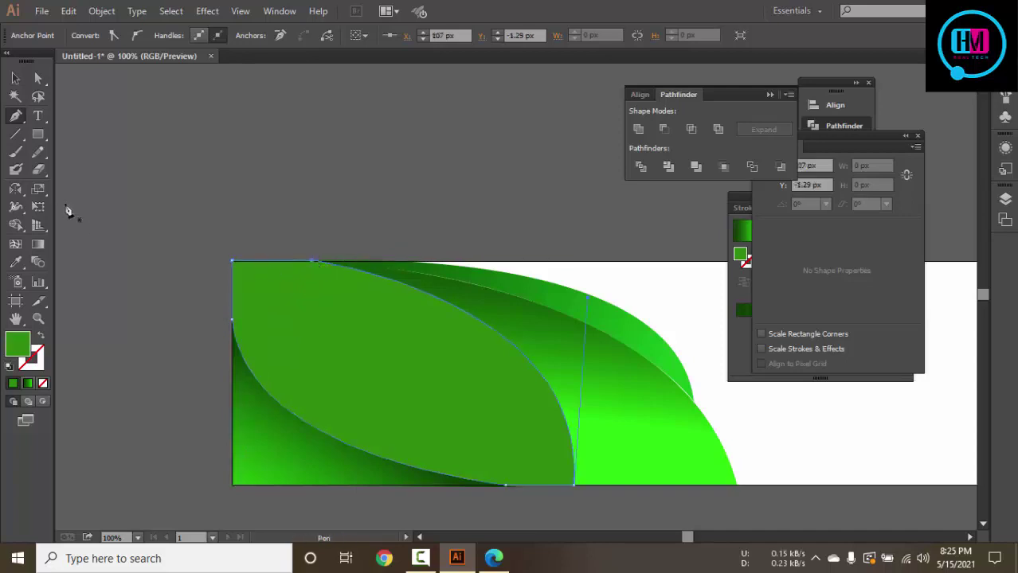
{"action": "left_click", "coordinate": [16, 77]}
{"action": "left_click", "coordinate": [240, 146]}
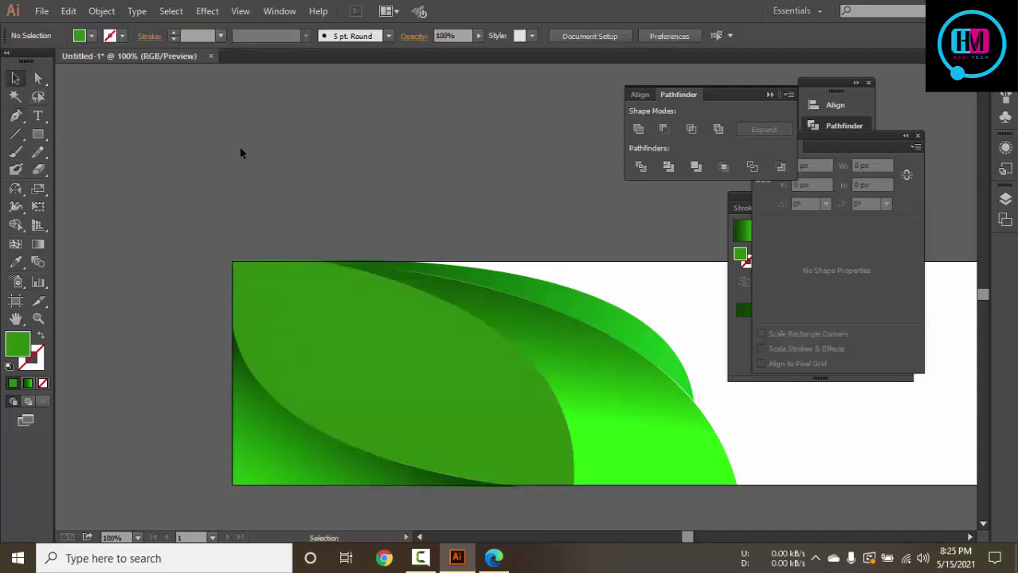
Zoom out to the whole banner and check the reference image in the browser
{"action": "key", "text": "ctrl+minus"}
{"action": "key", "text": "ctrl+minus"}
{"action": "left_click_drag", "start_coordinate": [493, 224], "coordinate": [362, 210]}
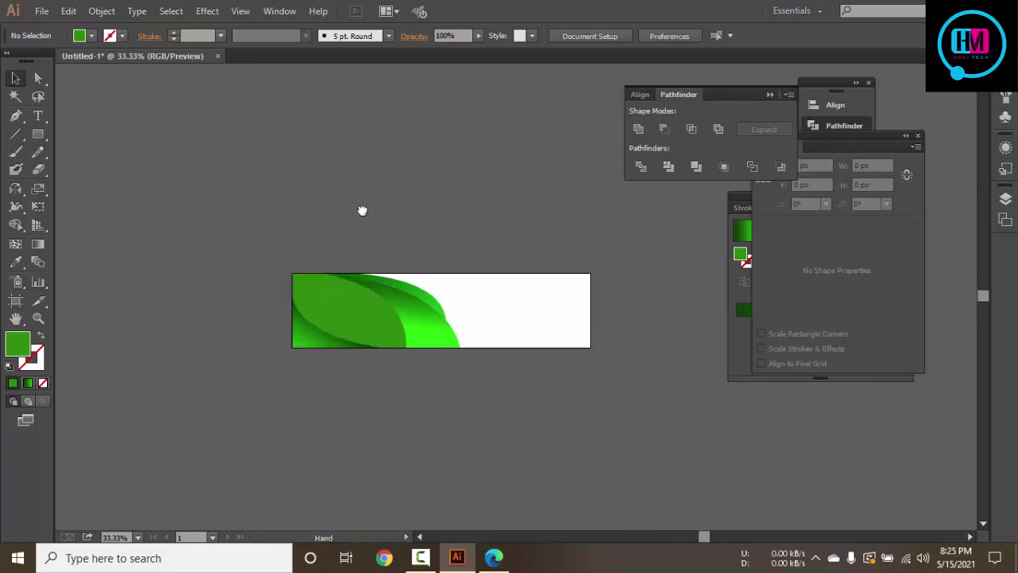
{"action": "left_click", "coordinate": [422, 335]}
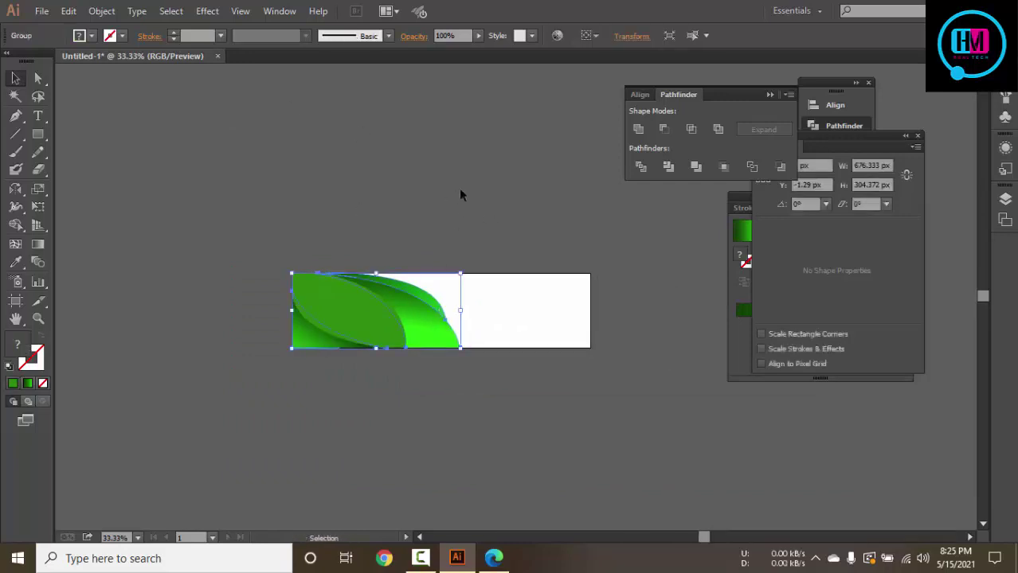
{"action": "left_click", "coordinate": [469, 226]}
{"action": "left_click", "coordinate": [494, 558]}
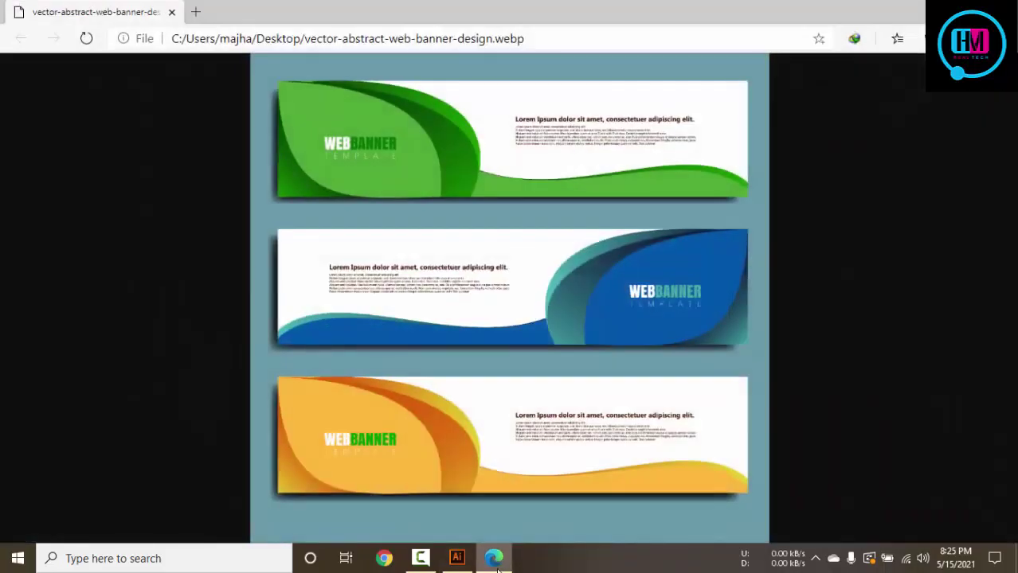
{"action": "left_click", "coordinate": [495, 561]}
Select and group the leaves at 50% zoom, closing Transform to show the Gradient panel
{"action": "left_click", "coordinate": [351, 310]}
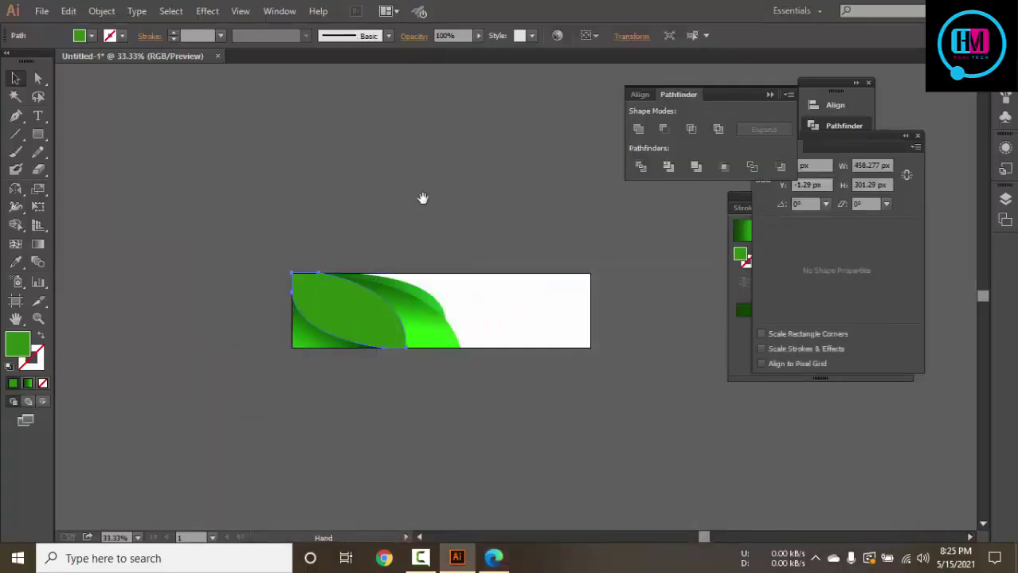
{"action": "key", "text": "ctrl+plus"}
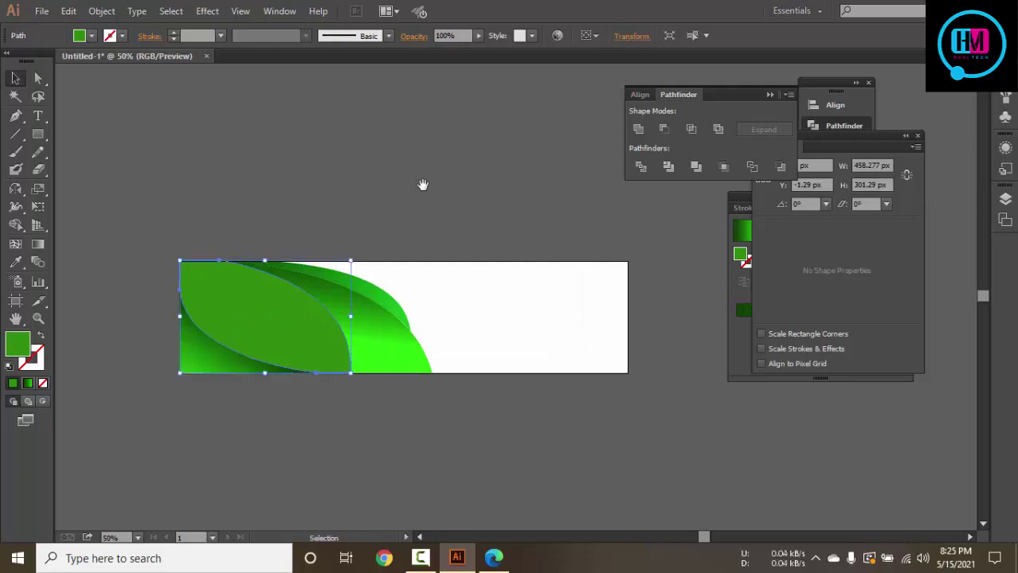
{"action": "left_click", "coordinate": [403, 364], "text": "shift"}
{"action": "key", "text": "ctrl+g"}
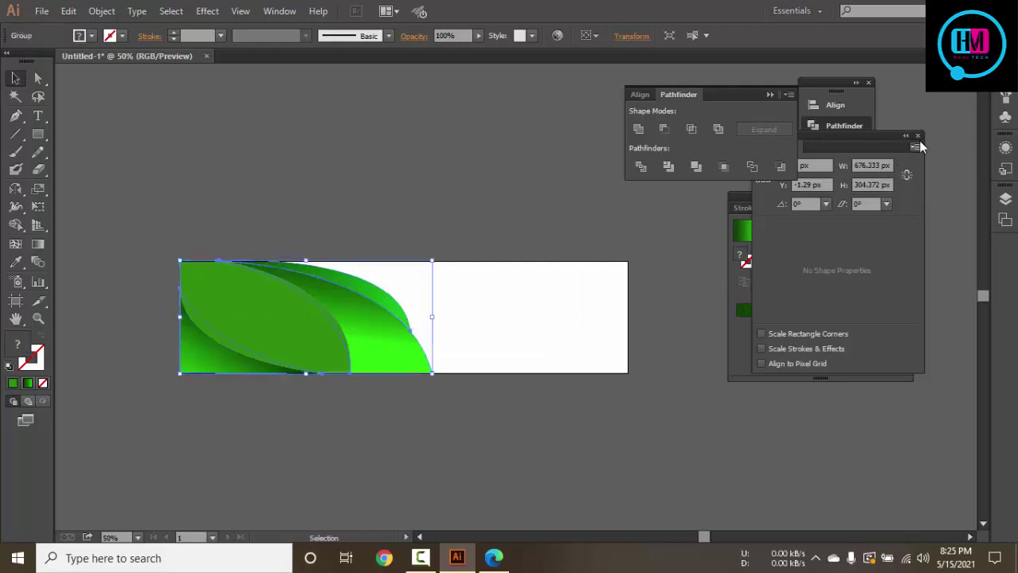
{"action": "left_click", "coordinate": [918, 135]}
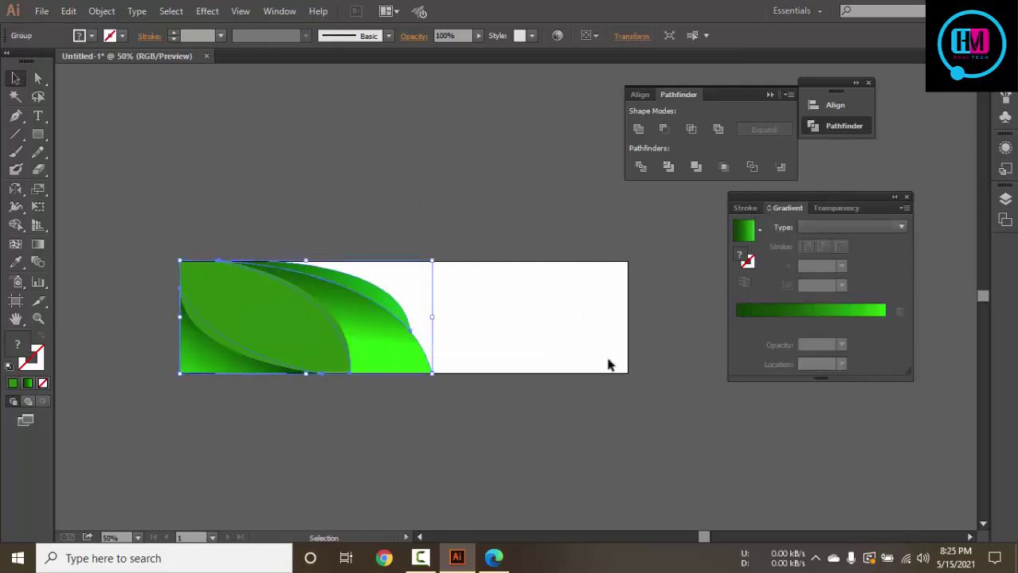
Try redrawing the leaf gradient diagonally, then undo the change
{"action": "left_click", "coordinate": [37, 244]}
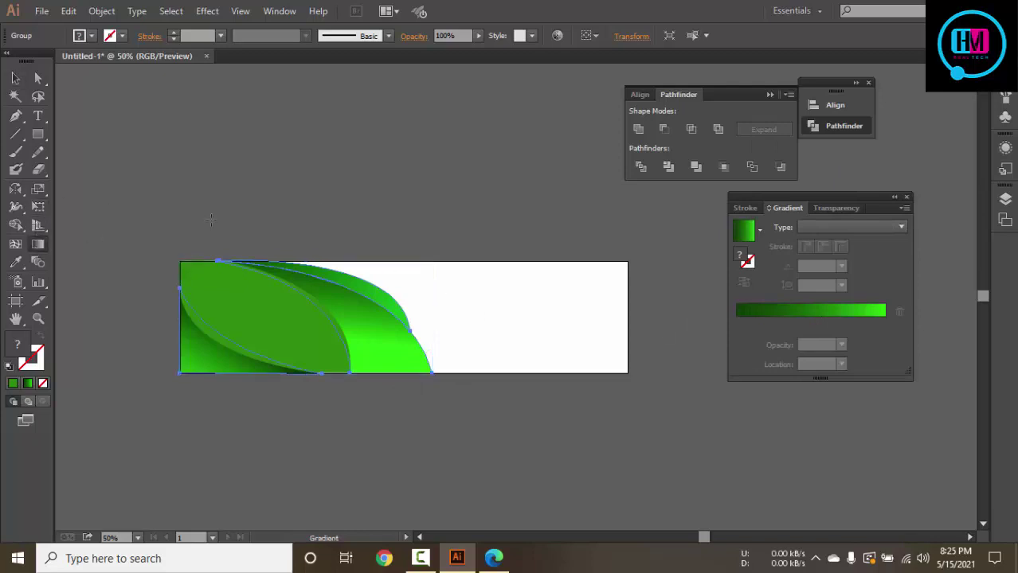
{"action": "left_click_drag", "start_coordinate": [331, 357], "coordinate": [397, 207]}
{"action": "left_click_drag", "start_coordinate": [342, 367], "coordinate": [419, 245]}
{"action": "left_click_drag", "start_coordinate": [330, 336], "coordinate": [410, 252]}
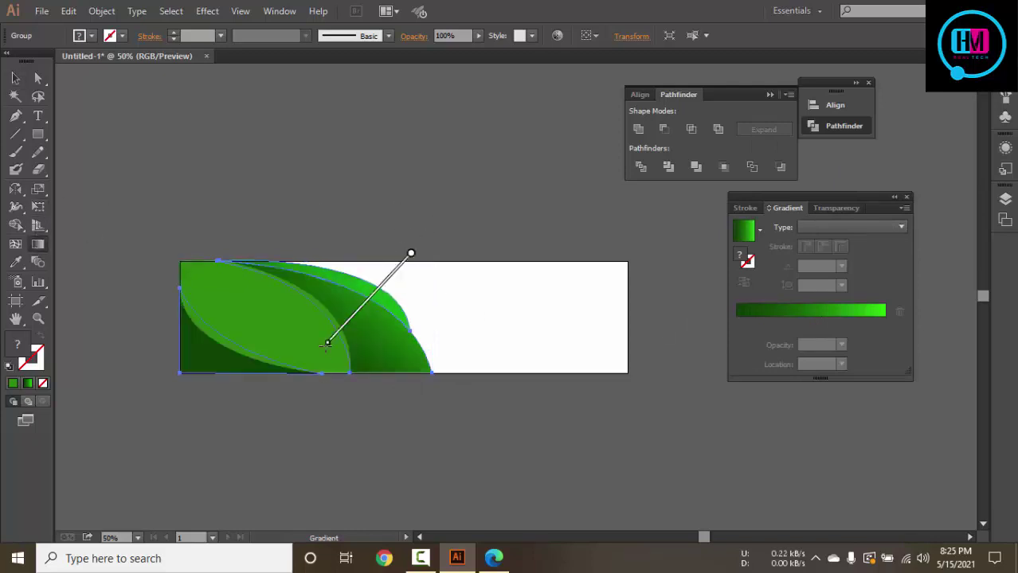
{"action": "key", "text": "ctrl+z"}
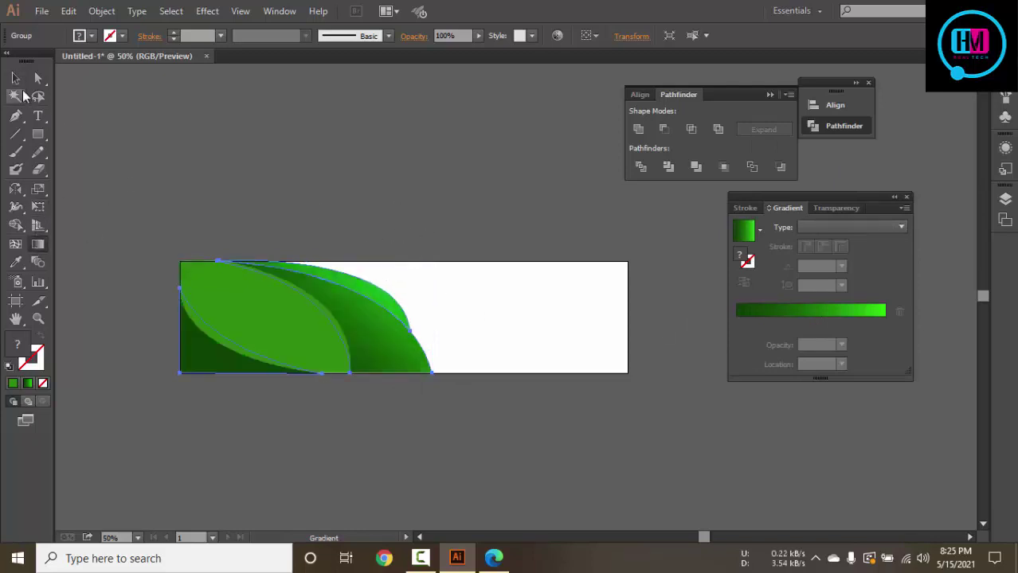
Reselect both leaves and redraw their gradient on a diagonal
{"action": "left_click", "coordinate": [15, 77]}
{"action": "left_click", "coordinate": [271, 138]}
{"action": "left_click", "coordinate": [394, 356]}
{"action": "left_click", "coordinate": [455, 189]}
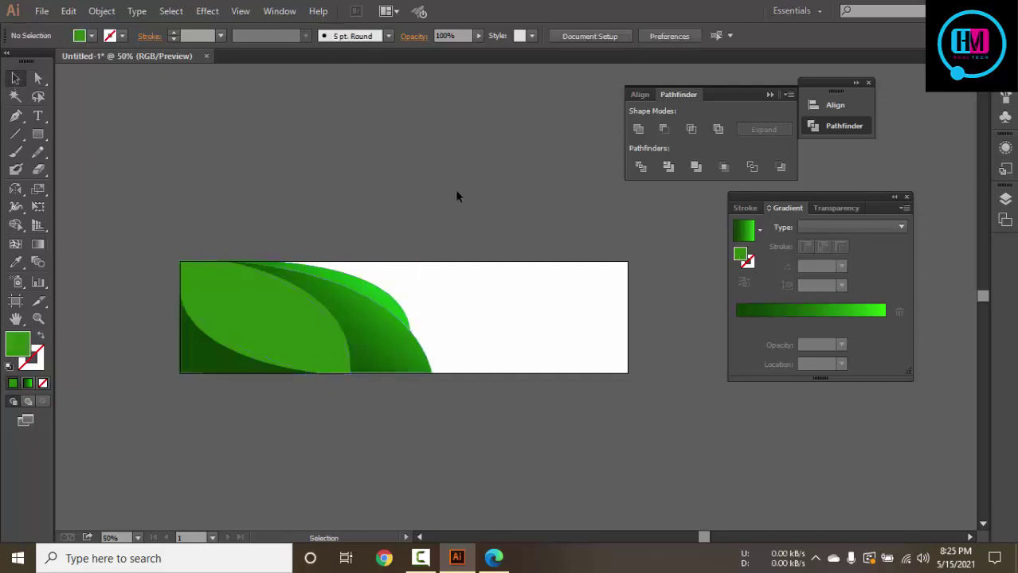
{"action": "left_click_drag", "start_coordinate": [373, 266], "coordinate": [248, 380]}
{"action": "left_click", "coordinate": [36, 248]}
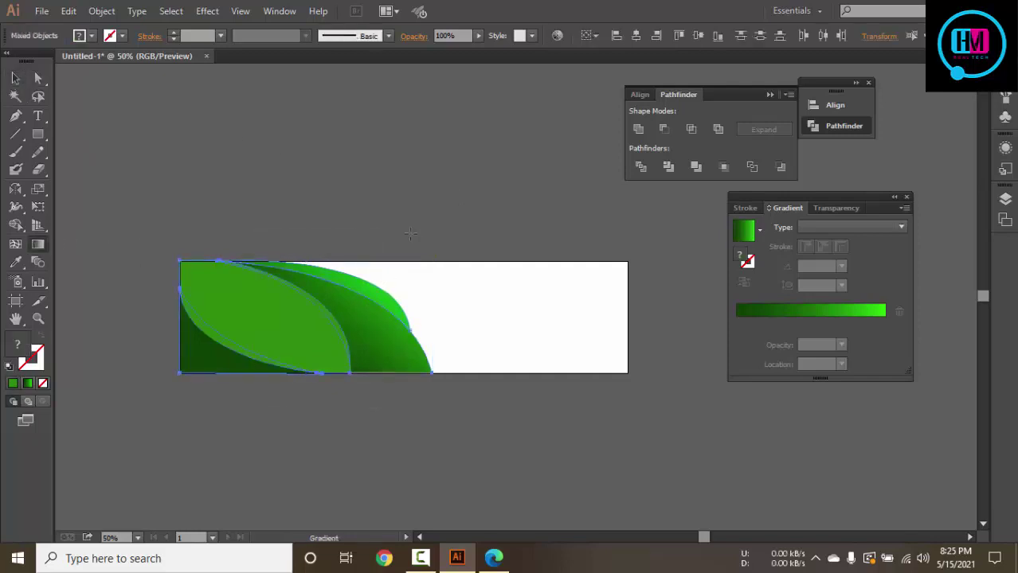
{"action": "key", "text": "v"}
{"action": "mouse_move", "coordinate": [353, 345]}
{"action": "left_mouse_down"}
{"action": "mouse_move", "coordinate": [378, 253]}
{"action": "mouse_move", "coordinate": [301, 344]}
{"action": "mouse_move", "coordinate": [386, 278]}
{"action": "left_mouse_up"}
{"action": "left_click", "coordinate": [37, 243]}
{"action": "left_click_drag", "start_coordinate": [330, 327], "coordinate": [386, 262]}
{"action": "left_click_drag", "start_coordinate": [300, 349], "coordinate": [378, 268]}
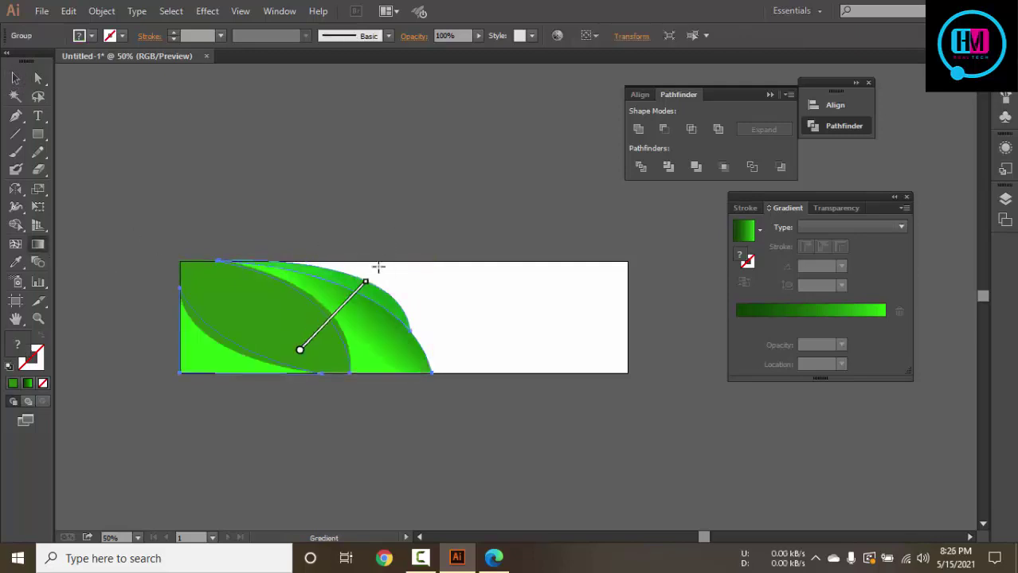
Compare with the reference and run the gradient dark bottom-left to bright upper-right
{"action": "left_click", "coordinate": [494, 559]}
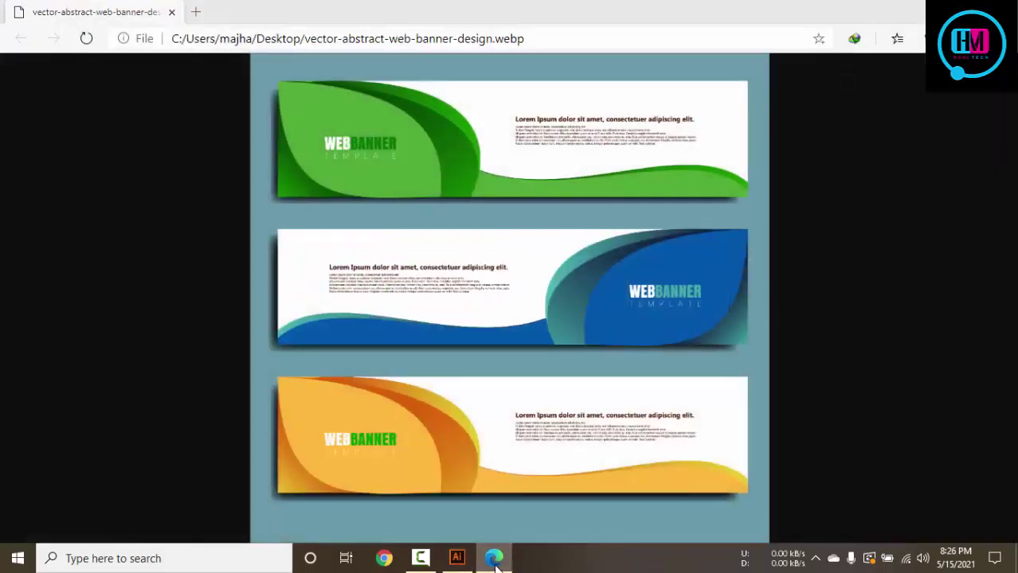
{"action": "left_click", "coordinate": [493, 558]}
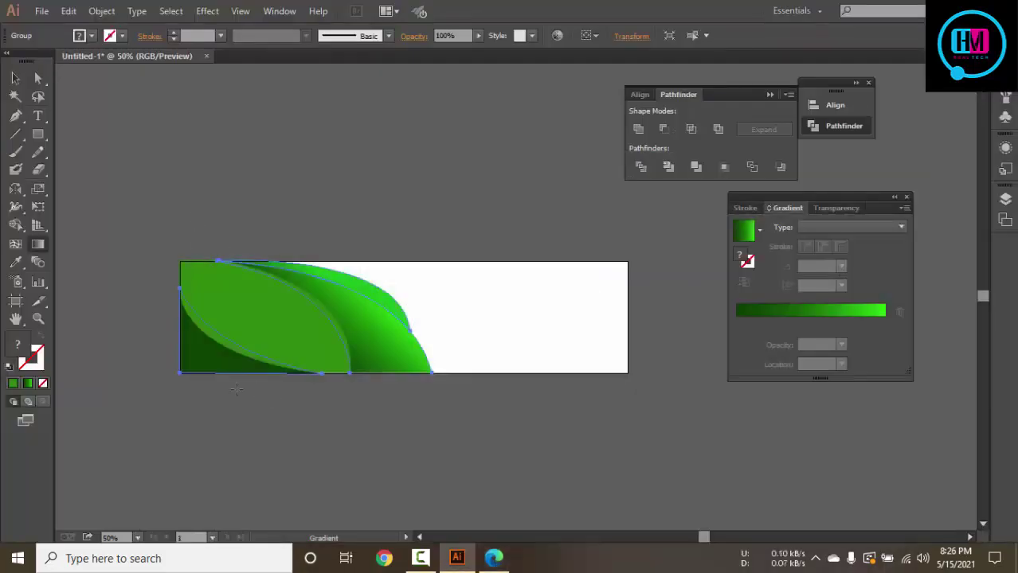
{"action": "mouse_move", "coordinate": [370, 246]}
{"action": "left_mouse_down"}
{"action": "mouse_move", "coordinate": [332, 340]}
{"action": "mouse_move", "coordinate": [351, 291]}
{"action": "mouse_move", "coordinate": [345, 328]}
{"action": "left_mouse_up"}
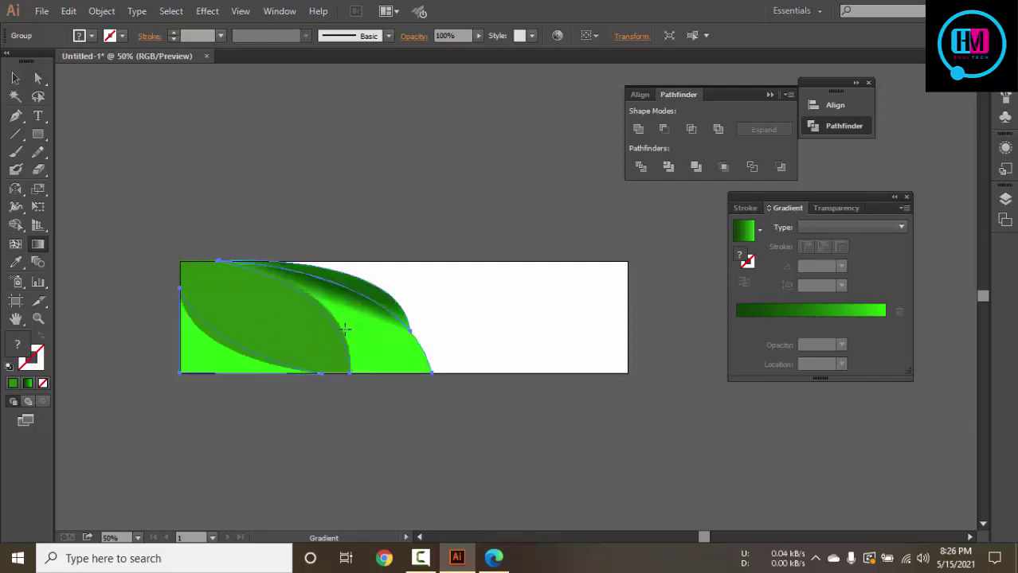
{"action": "left_click_drag", "start_coordinate": [285, 372], "coordinate": [371, 278]}
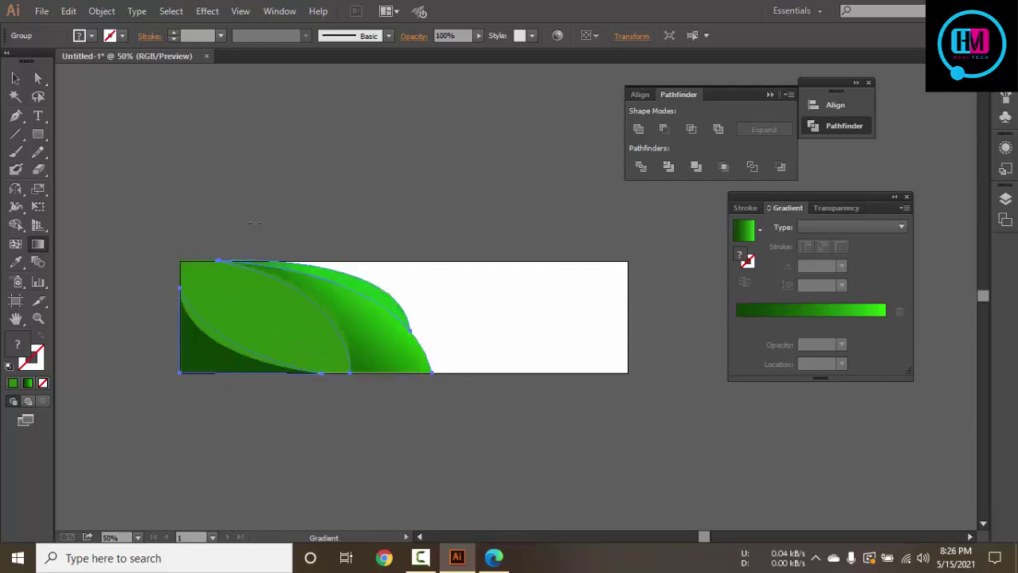
{"action": "left_click", "coordinate": [15, 77]}
{"action": "key", "text": "ctrl+shift+a"}
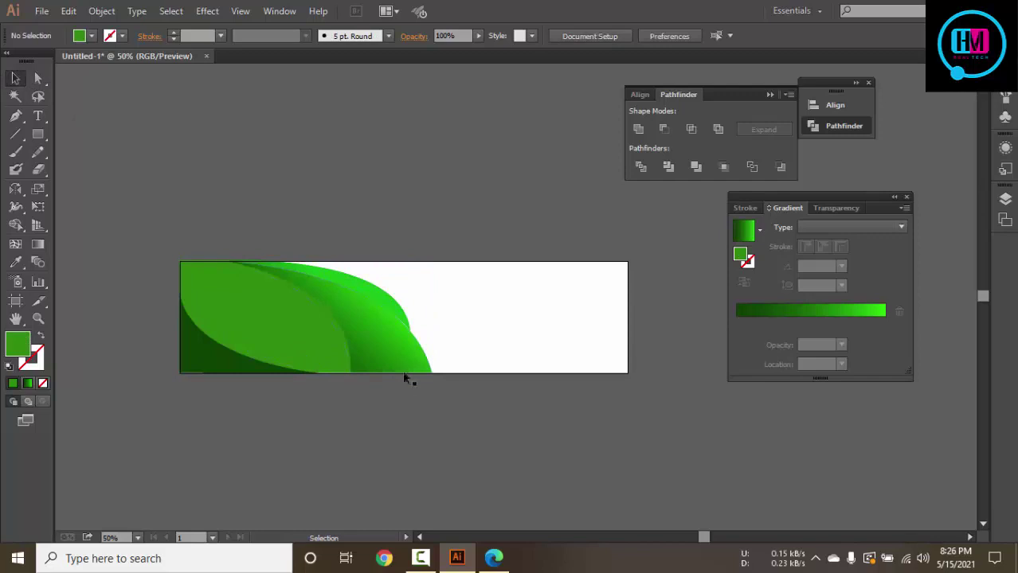
{"action": "left_click", "coordinate": [403, 360]}
Ungroup the leaves and select the rear leaf on its own
{"action": "right_click", "coordinate": [263, 265]}
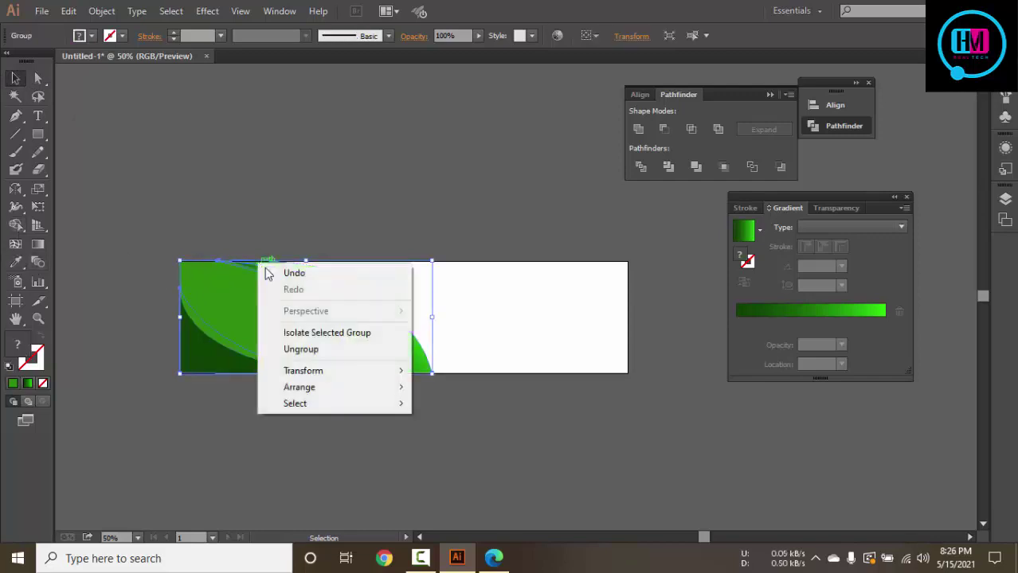
{"action": "left_click", "coordinate": [318, 349]}
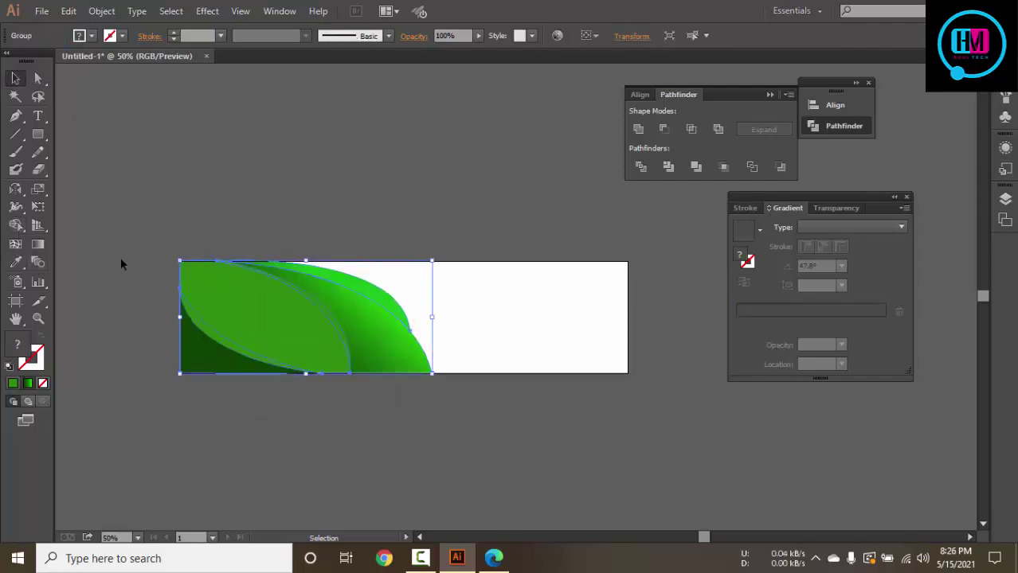
{"action": "right_click", "coordinate": [352, 332]}
{"action": "left_click", "coordinate": [426, 420]}
{"action": "left_click", "coordinate": [372, 321]}
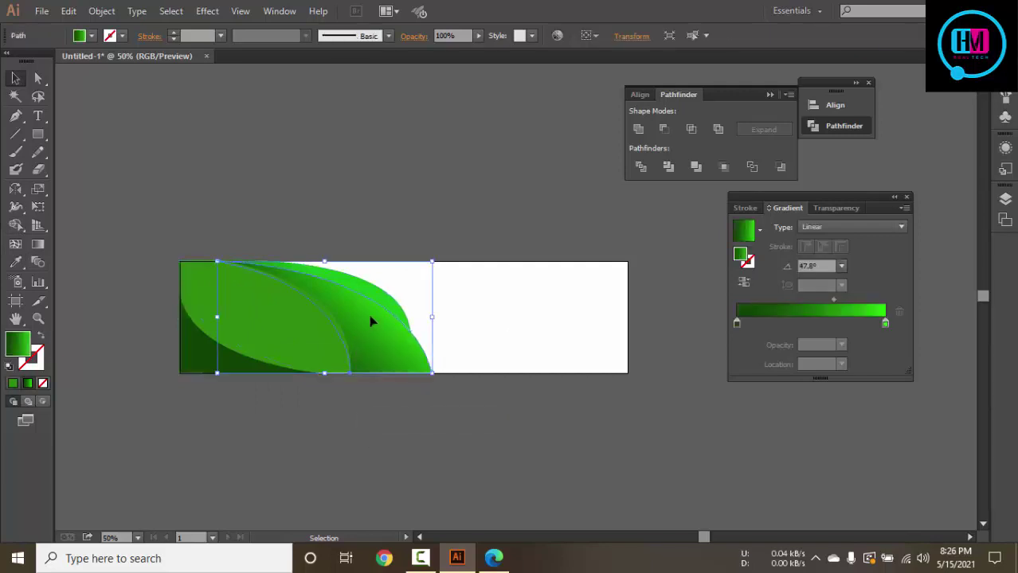
Redraw the rear leaf's gradient from its top edge toward the lower-left
{"action": "left_click", "coordinate": [38, 243]}
{"action": "mouse_move", "coordinate": [265, 363]}
{"action": "left_mouse_down"}
{"action": "mouse_move", "coordinate": [388, 264]}
{"action": "mouse_move", "coordinate": [311, 336]}
{"action": "left_mouse_up"}
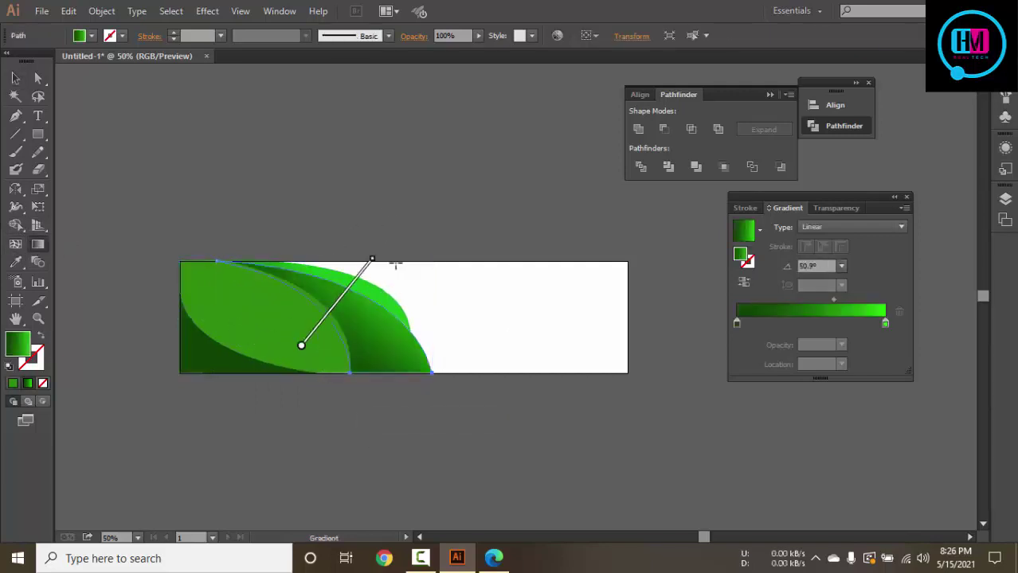
{"action": "left_click_drag", "start_coordinate": [369, 249], "coordinate": [303, 349]}
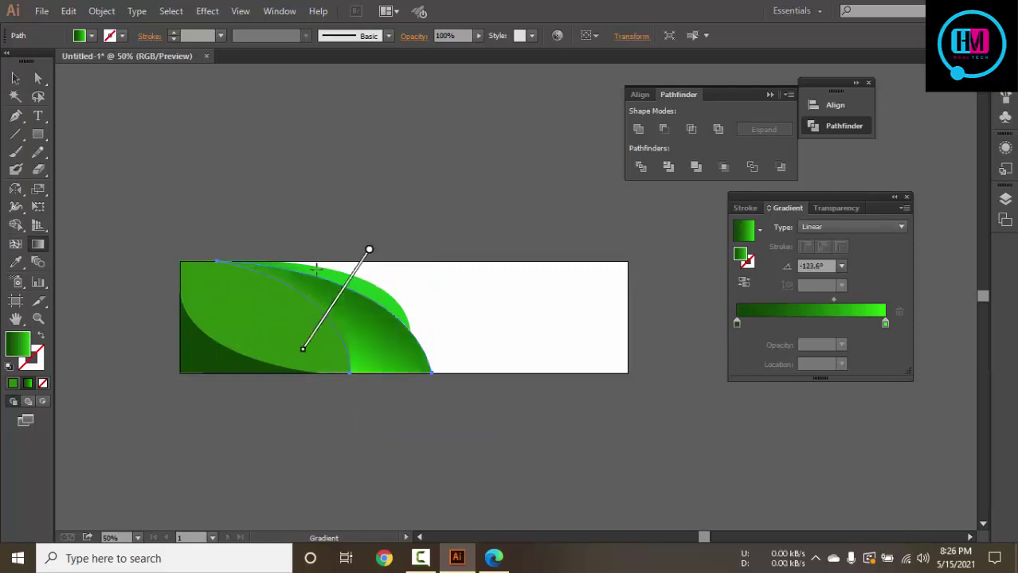
{"action": "left_click_drag", "start_coordinate": [364, 263], "coordinate": [302, 349]}
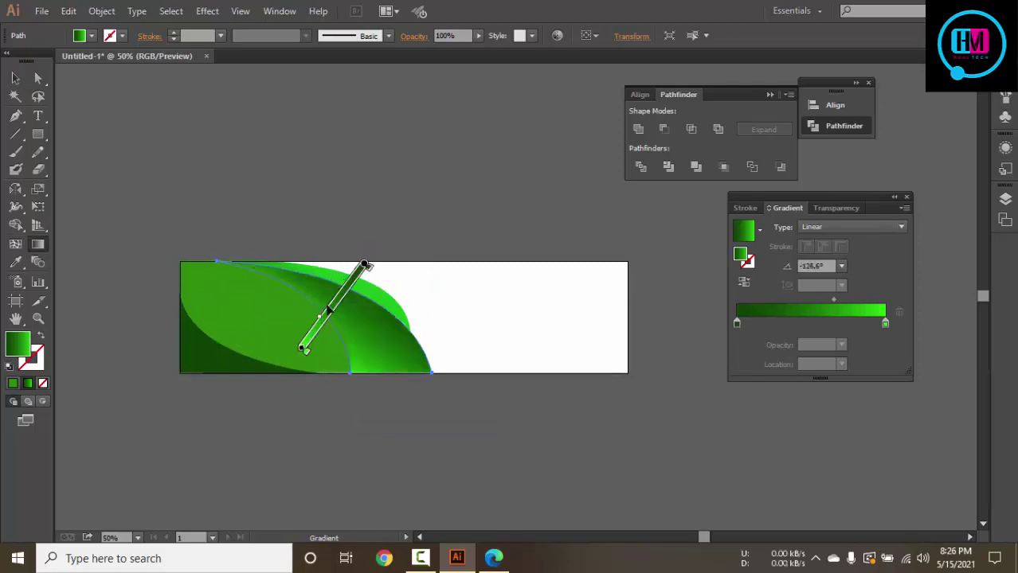
{"action": "left_click_drag", "start_coordinate": [346, 274], "coordinate": [297, 368]}
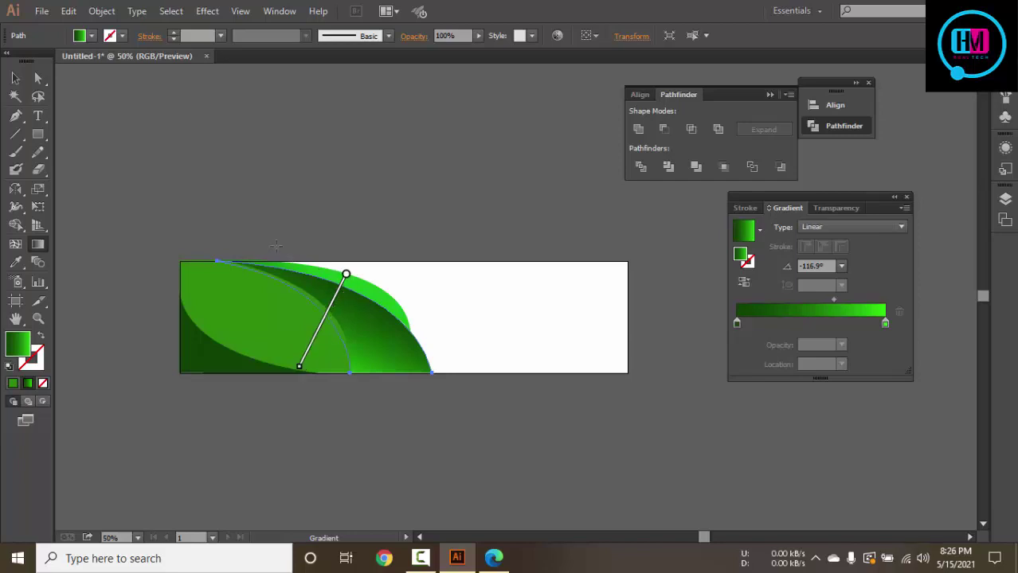
{"action": "left_click_drag", "start_coordinate": [273, 251], "coordinate": [378, 374]}
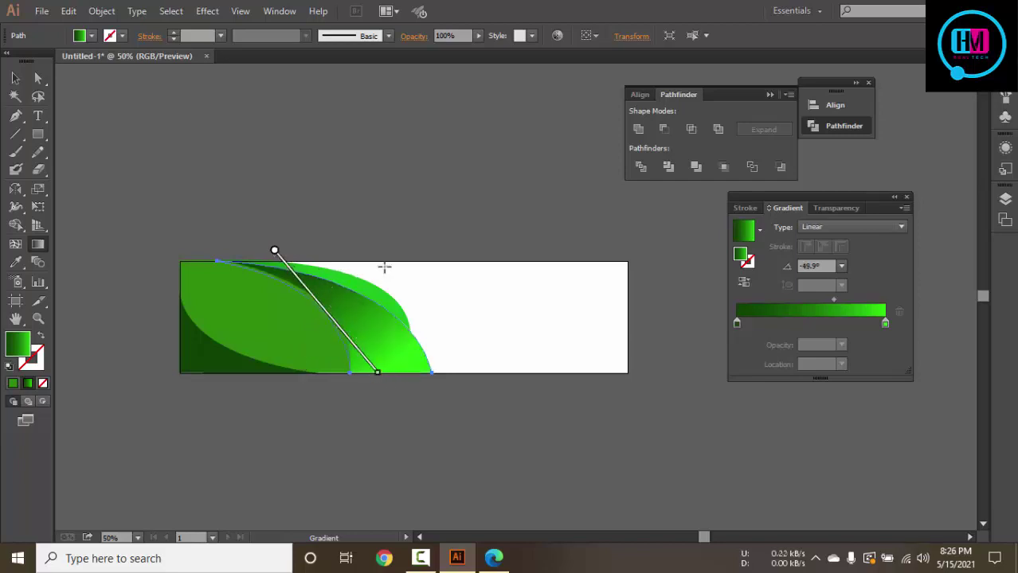
{"action": "left_click_drag", "start_coordinate": [363, 255], "coordinate": [259, 423]}
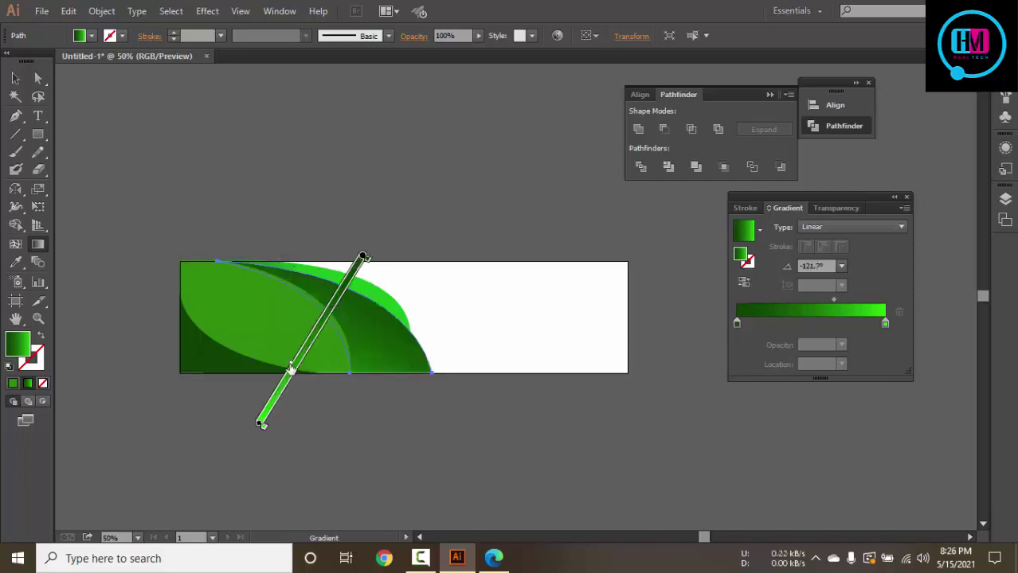
Drag the gradient midpoint to broaden the dark area, at a -121.7° angle
{"action": "left_click_drag", "start_coordinate": [291, 369], "coordinate": [336, 300]}
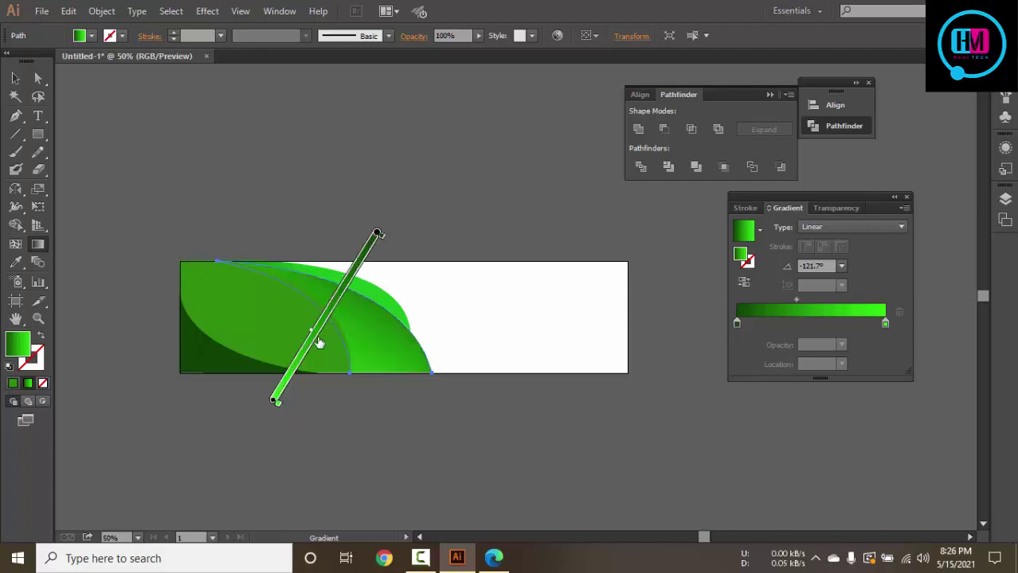
{"action": "mouse_move", "coordinate": [335, 296]}
{"action": "left_mouse_down"}
{"action": "mouse_move", "coordinate": [349, 281]}
{"action": "mouse_move", "coordinate": [336, 303]}
{"action": "left_mouse_up"}
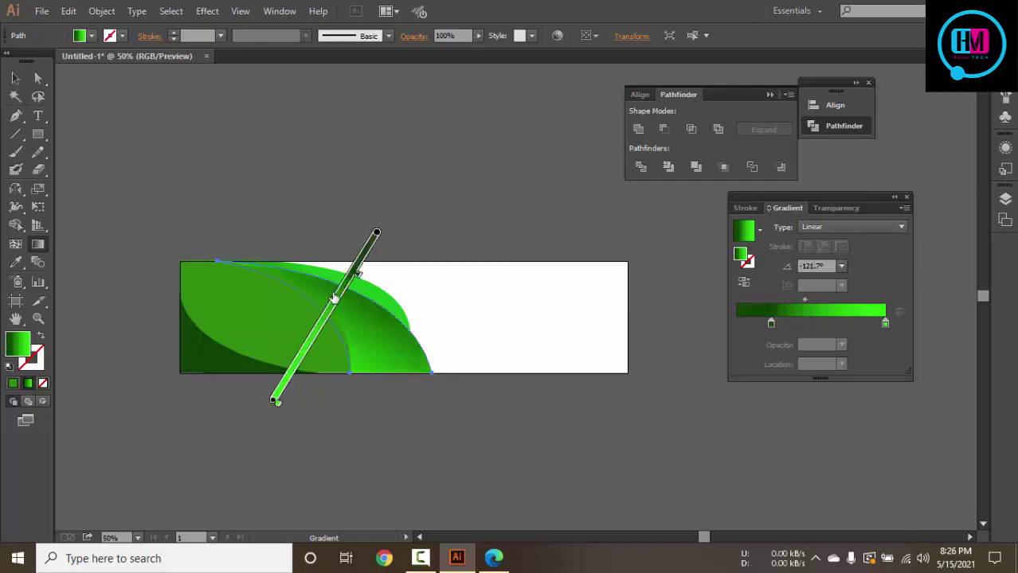
{"action": "left_click_drag", "start_coordinate": [332, 296], "coordinate": [336, 319]}
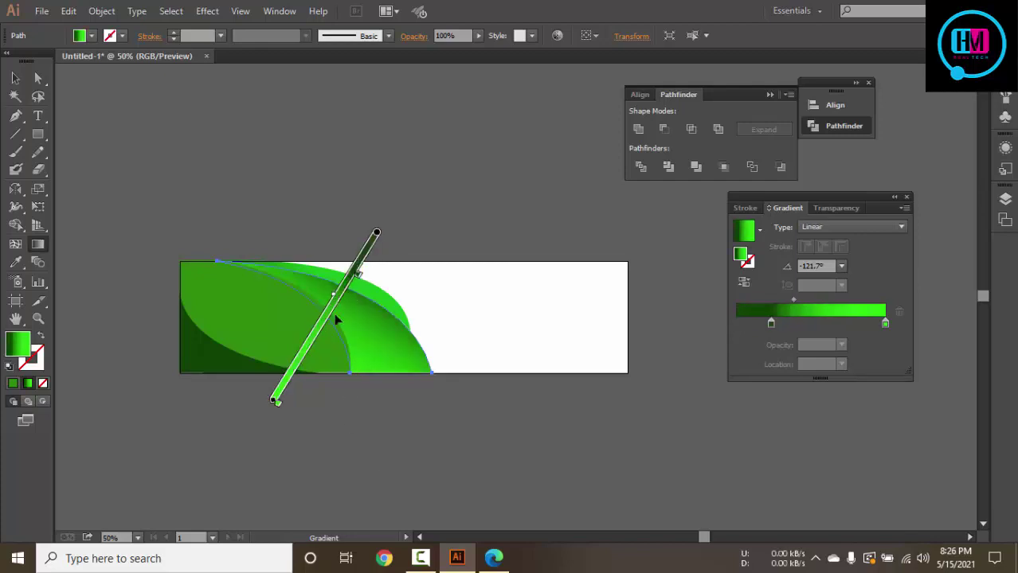
Eyedropper the rear leaf's gradient onto the dark front leaf
{"action": "left_click", "coordinate": [15, 77]}
{"action": "left_click", "coordinate": [160, 199]}
{"action": "left_click", "coordinate": [205, 371]}
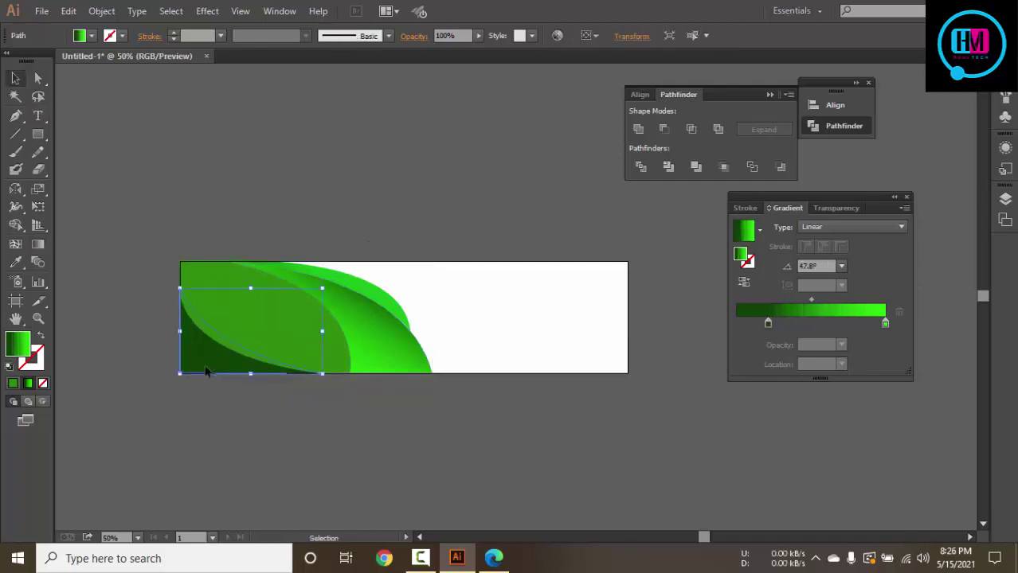
{"action": "key", "text": "o"}
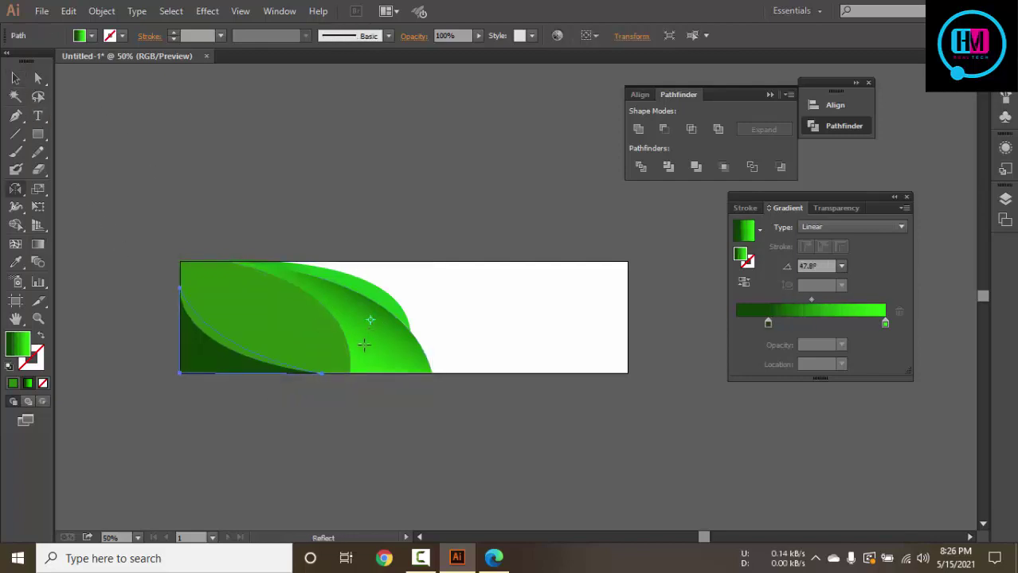
{"action": "key", "text": "i"}
{"action": "left_click", "coordinate": [384, 333]}
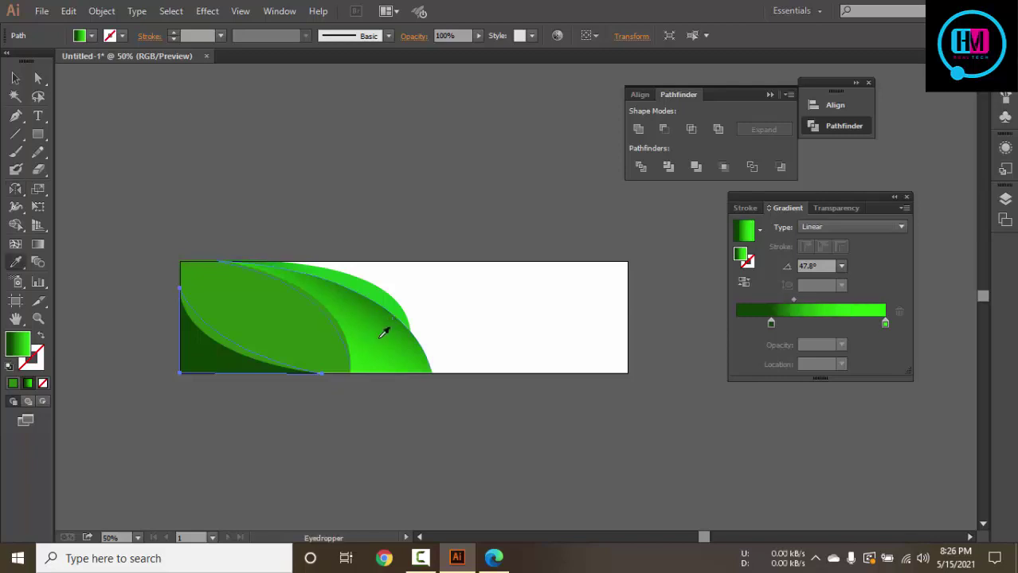
{"action": "left_click", "coordinate": [222, 393], "text": "ctrl"}
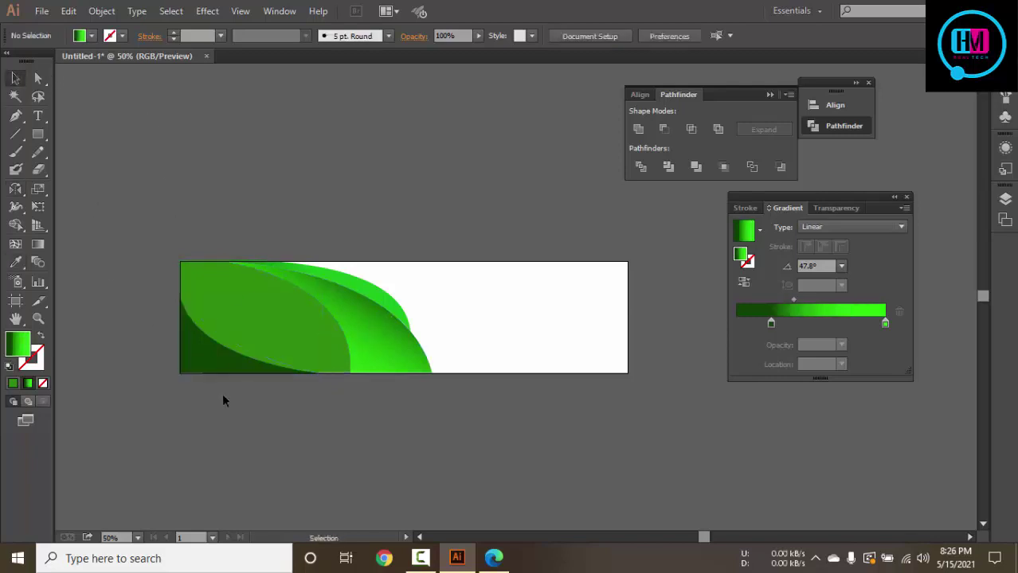
{"action": "left_click", "coordinate": [219, 365], "text": "ctrl"}
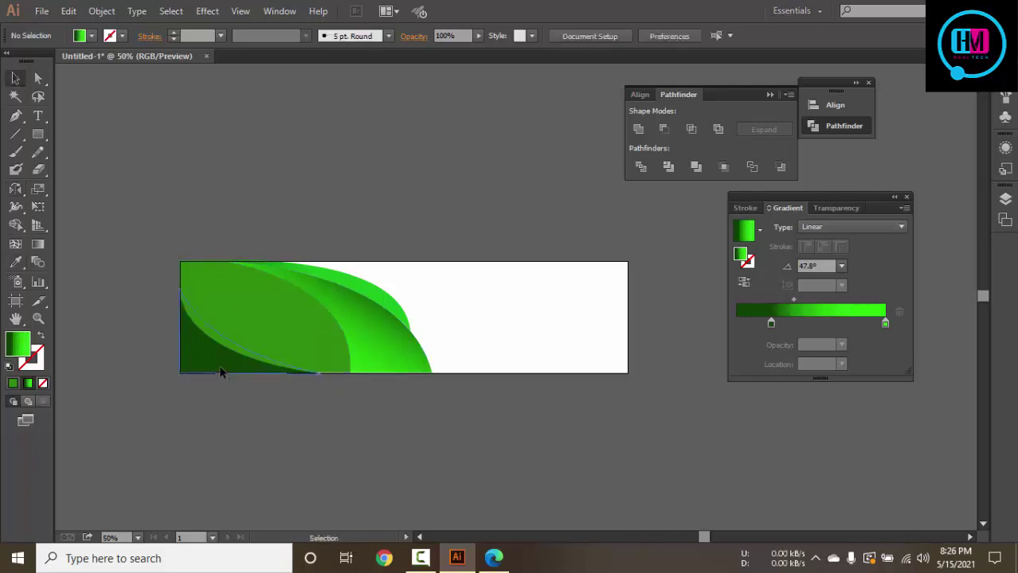
Redraw the front leaf's gradient running from upper-right to lower-left
{"action": "left_click", "coordinate": [13, 79]}
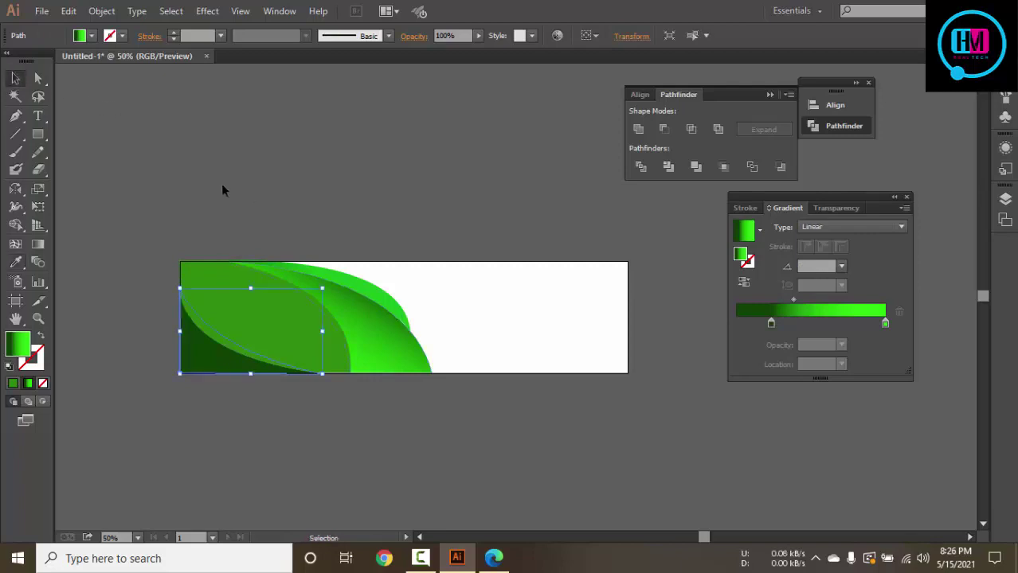
{"action": "left_click", "coordinate": [222, 188]}
{"action": "left_click", "coordinate": [200, 345]}
{"action": "left_click", "coordinate": [37, 245]}
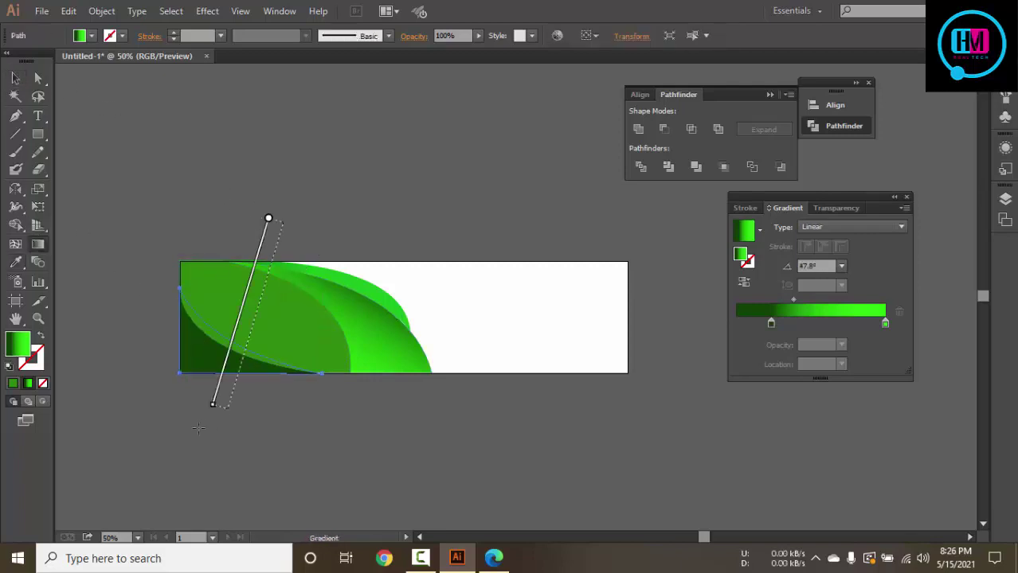
{"action": "left_click_drag", "start_coordinate": [179, 434], "coordinate": [280, 289]}
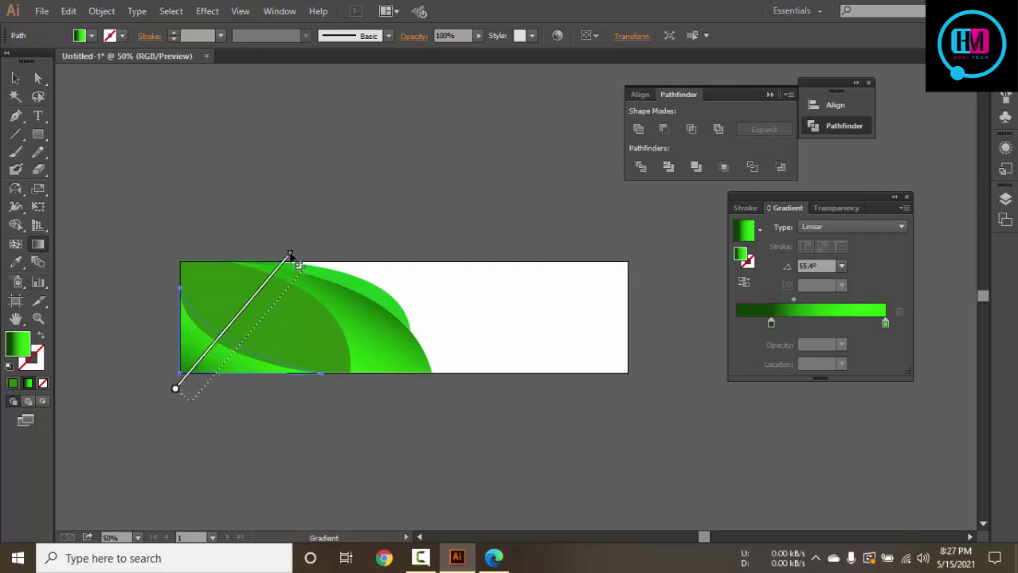
{"action": "left_click_drag", "start_coordinate": [337, 235], "coordinate": [145, 446]}
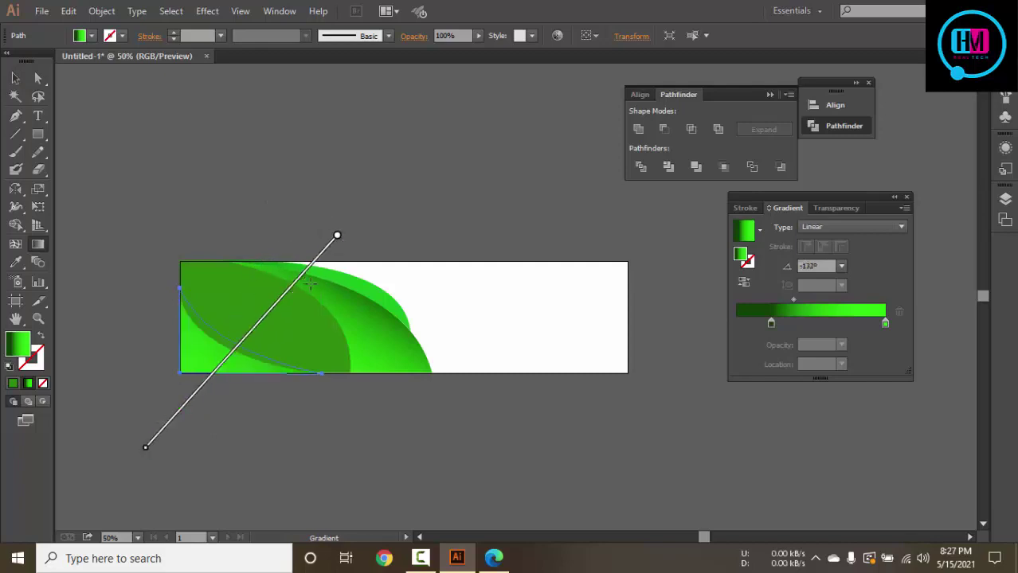
Adjust the front leaf's colour stops to widen the dark green and shift the gradient up-right
{"action": "left_click_drag", "start_coordinate": [264, 317], "coordinate": [185, 403]}
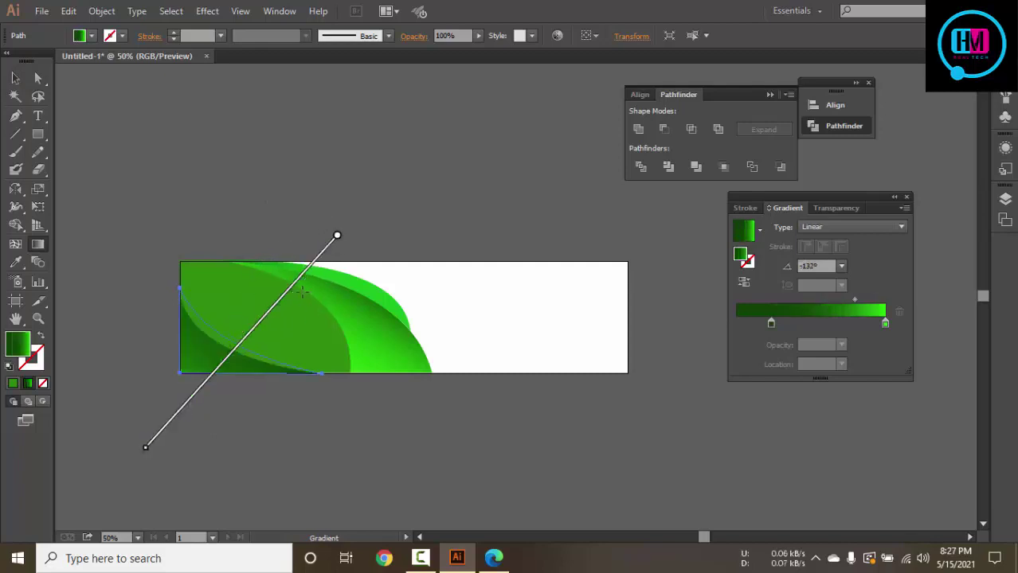
{"action": "mouse_move", "coordinate": [296, 295]}
{"action": "left_click_drag", "start_coordinate": [297, 294], "coordinate": [262, 328]}
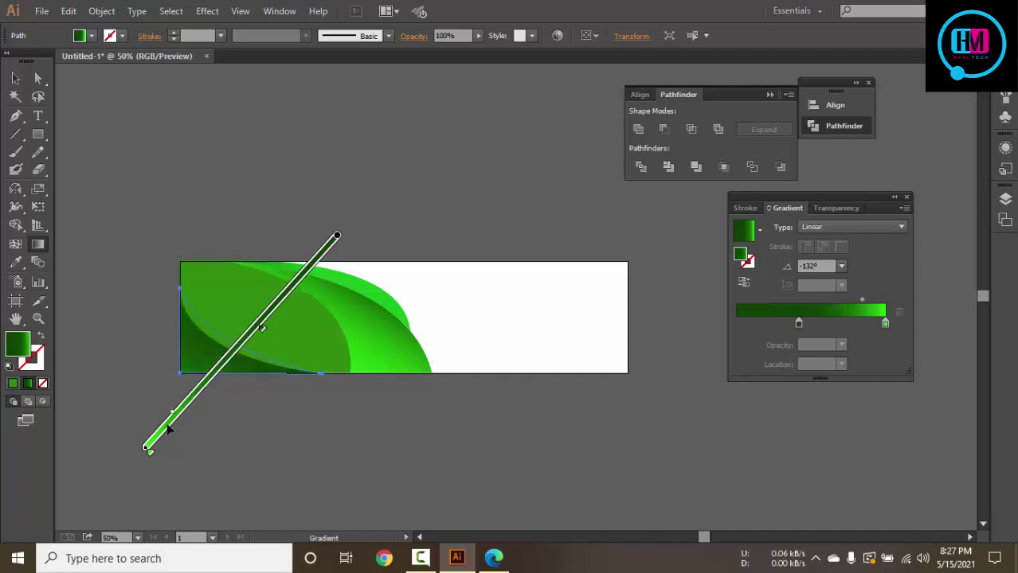
{"action": "mouse_move", "coordinate": [173, 415]}
{"action": "left_mouse_down"}
{"action": "mouse_move", "coordinate": [213, 368]}
{"action": "mouse_move", "coordinate": [197, 401]}
{"action": "left_mouse_up"}
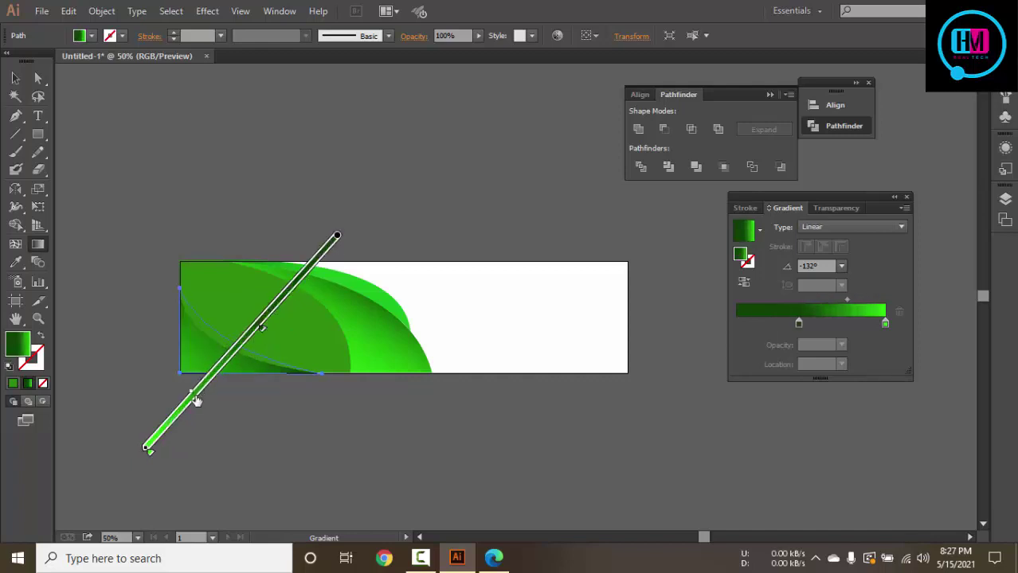
{"action": "mouse_move", "coordinate": [262, 326]}
{"action": "left_mouse_down"}
{"action": "mouse_move", "coordinate": [313, 268]}
{"action": "mouse_move", "coordinate": [250, 341]}
{"action": "left_mouse_up"}
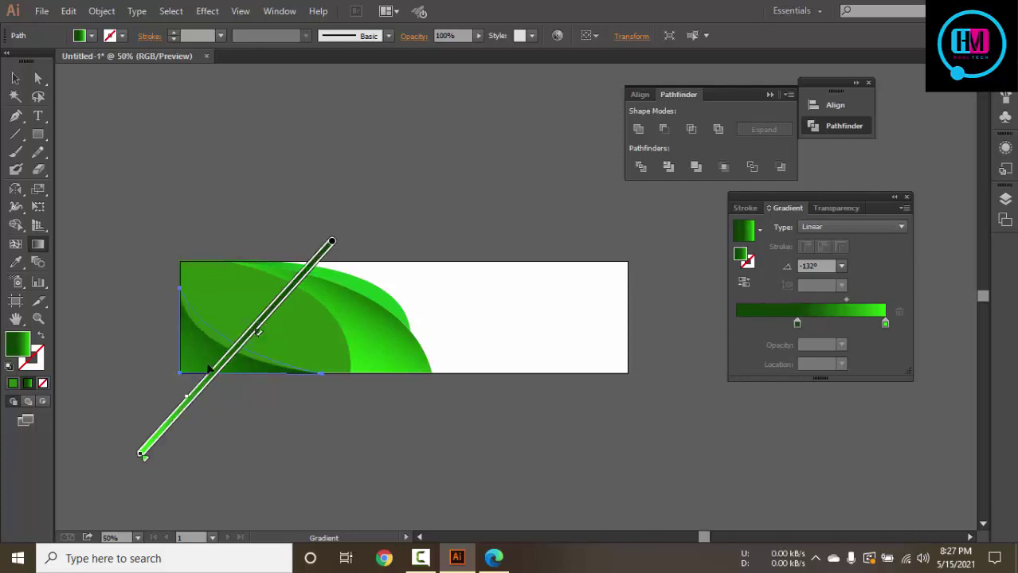
{"action": "left_click_drag", "start_coordinate": [190, 402], "coordinate": [202, 386]}
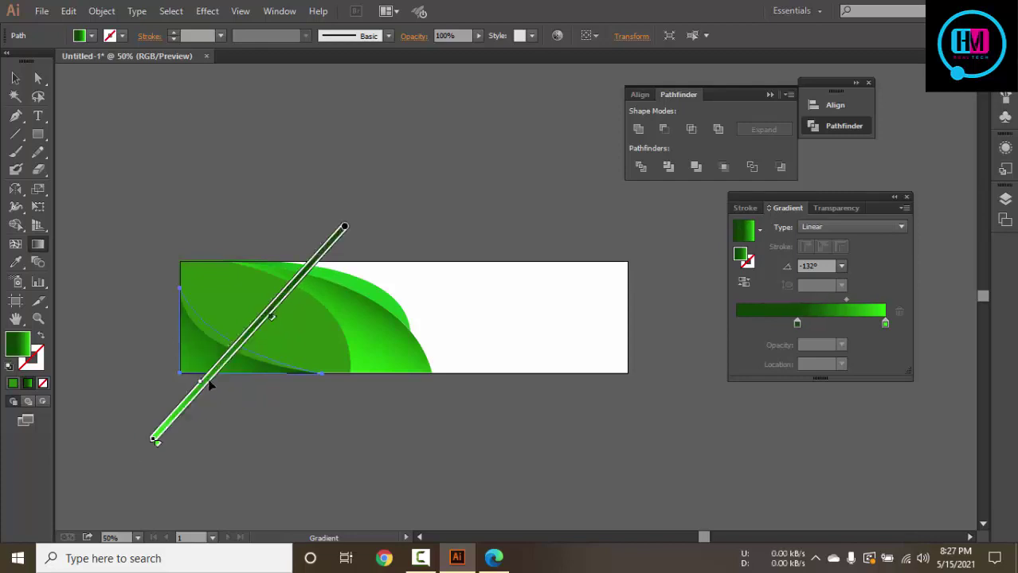
{"action": "left_click", "coordinate": [15, 78]}
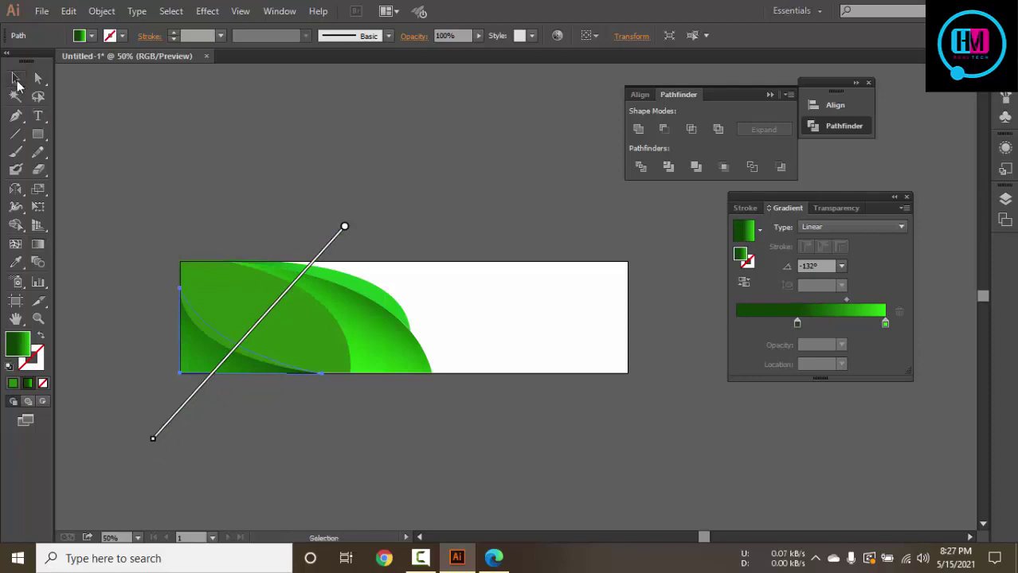
{"action": "left_click", "coordinate": [374, 319]}
{"action": "left_click", "coordinate": [395, 308]}
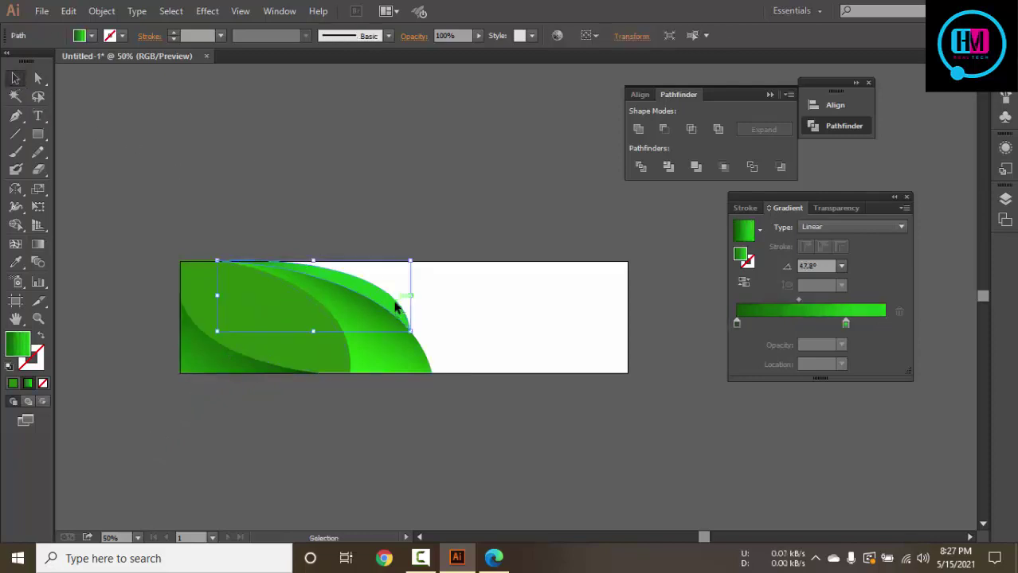
Copy the left leaf's gradient onto the upper leaf and start re-angling it
{"action": "key", "text": "i"}
{"action": "left_click", "coordinate": [262, 354]}
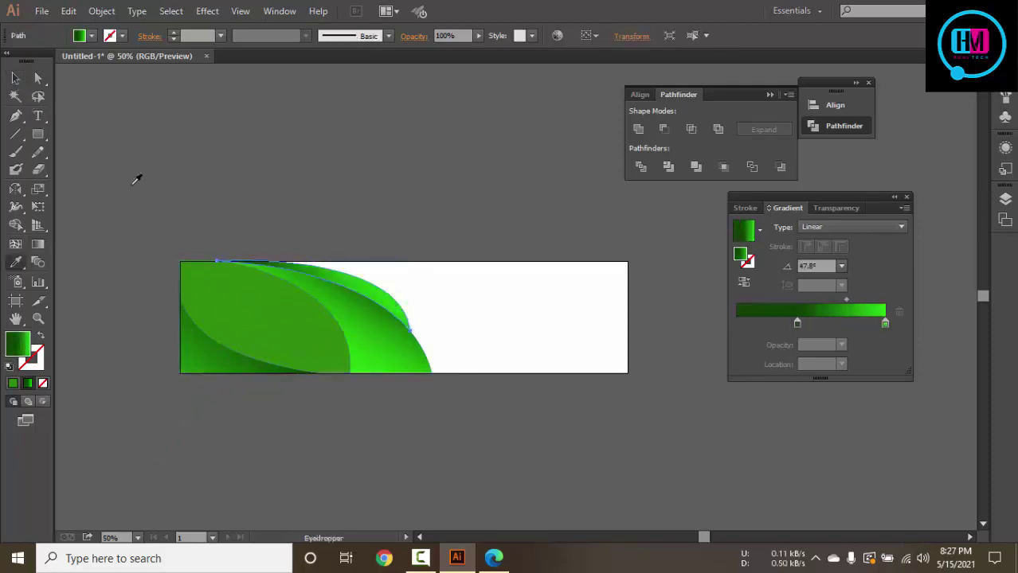
{"action": "left_click", "coordinate": [38, 244]}
{"action": "left_click_drag", "start_coordinate": [263, 352], "coordinate": [347, 199]}
{"action": "left_click_drag", "start_coordinate": [293, 356], "coordinate": [350, 204]}
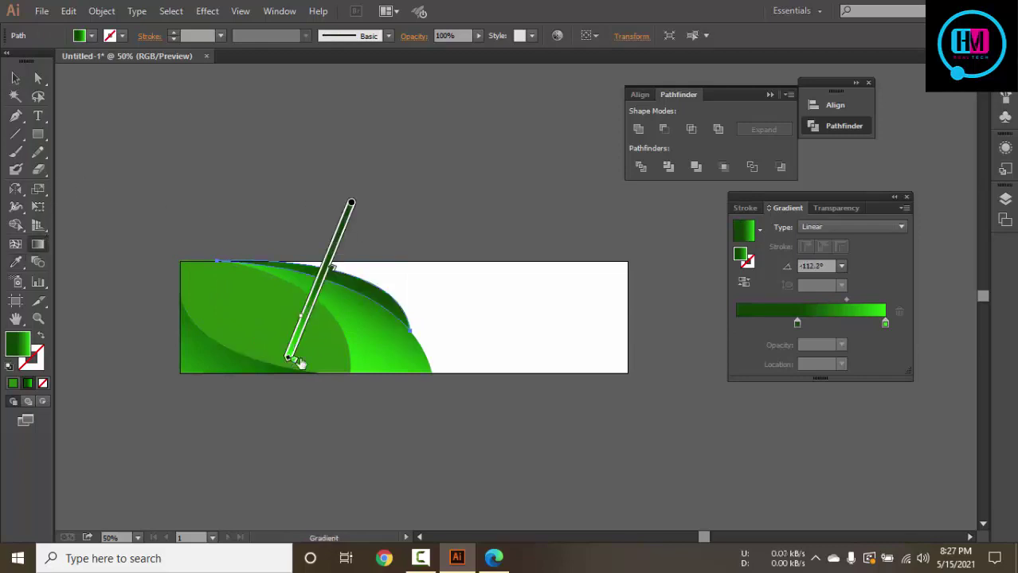
{"action": "left_click_drag", "start_coordinate": [309, 301], "coordinate": [371, 166]}
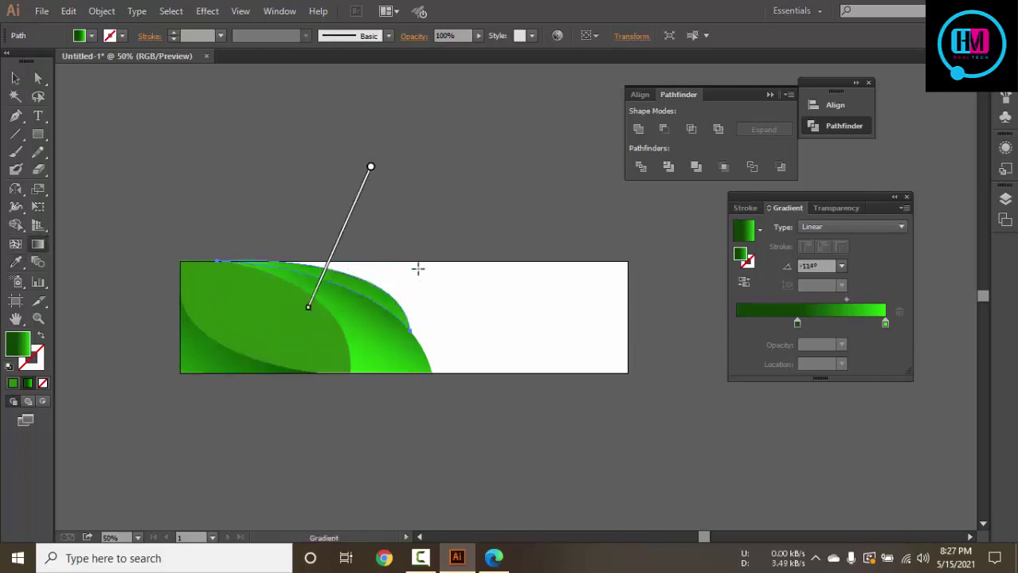
{"action": "left_click_drag", "start_coordinate": [418, 268], "coordinate": [336, 215]}
{"action": "left_click_drag", "start_coordinate": [377, 244], "coordinate": [336, 301]}
Try steeper diagonal to near-vertical gradient directions on the upper leaf
{"action": "left_click_drag", "start_coordinate": [237, 230], "coordinate": [360, 319]}
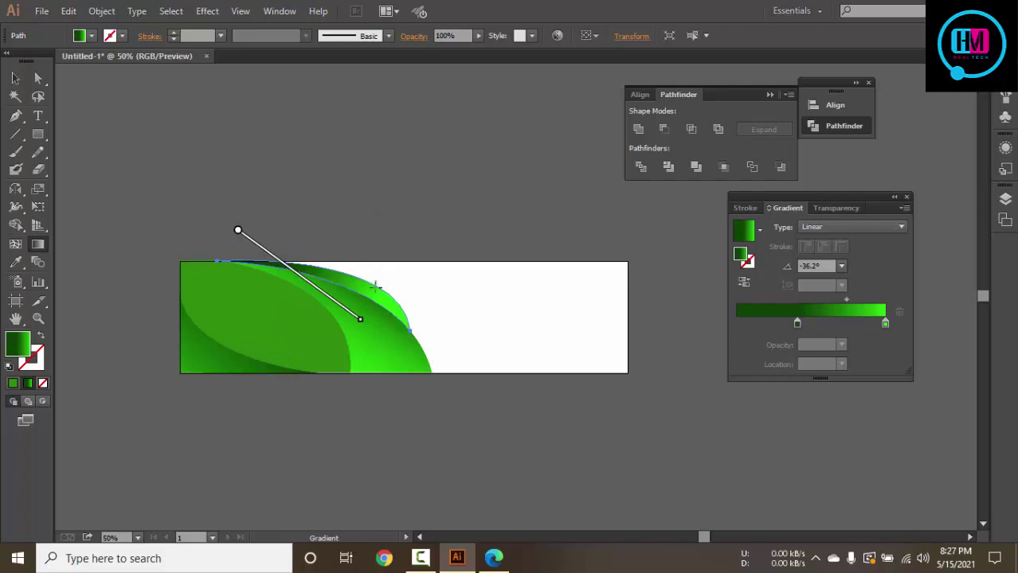
{"action": "left_click_drag", "start_coordinate": [291, 263], "coordinate": [371, 363]}
{"action": "left_click_drag", "start_coordinate": [289, 255], "coordinate": [364, 367]}
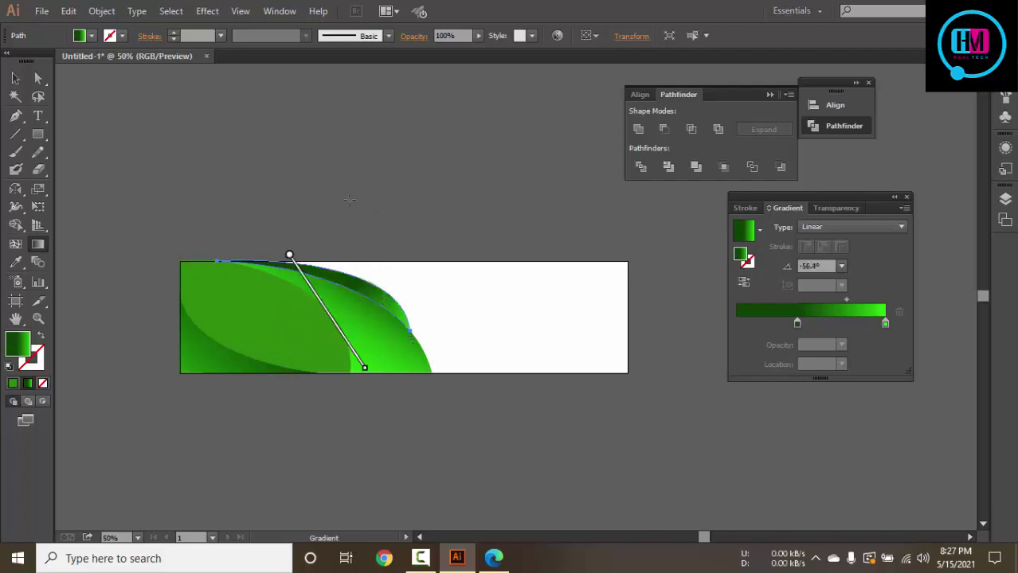
{"action": "left_click_drag", "start_coordinate": [297, 219], "coordinate": [333, 383]}
{"action": "mouse_move", "coordinate": [355, 230]}
{"action": "left_mouse_down"}
{"action": "mouse_move", "coordinate": [268, 359]}
{"action": "mouse_move", "coordinate": [313, 233]}
{"action": "left_mouse_up"}
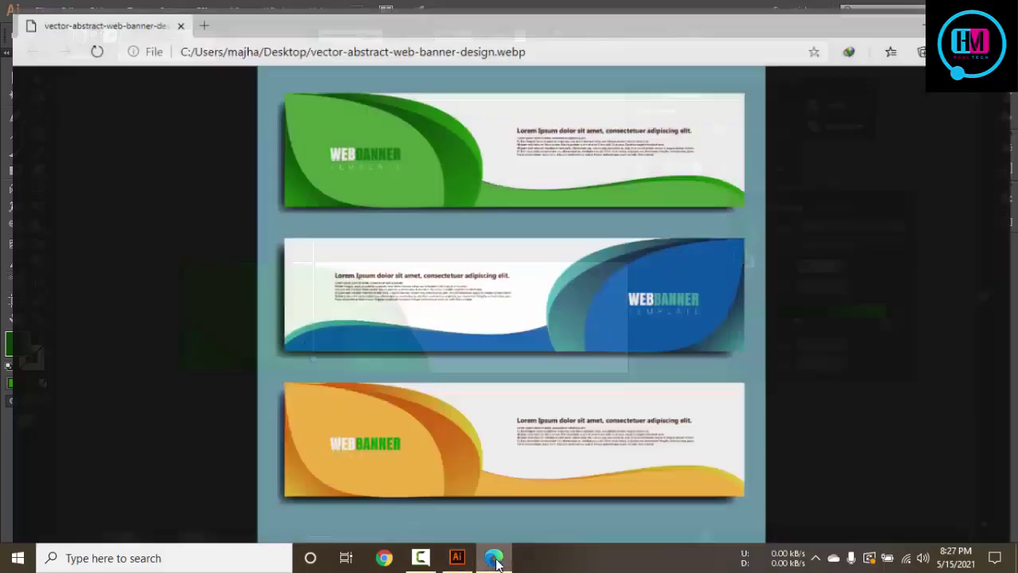
Set the gradient diagonally at -56.5°, brighten the end stop to #48ED10, and shift the dark stop
{"action": "left_click", "coordinate": [494, 558]}
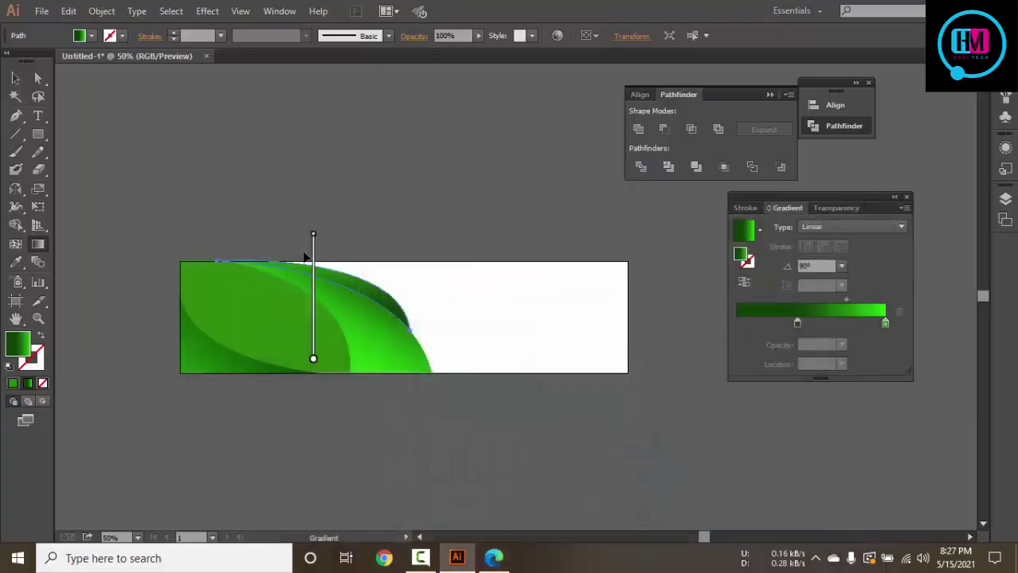
{"action": "left_click_drag", "start_coordinate": [274, 233], "coordinate": [351, 348]}
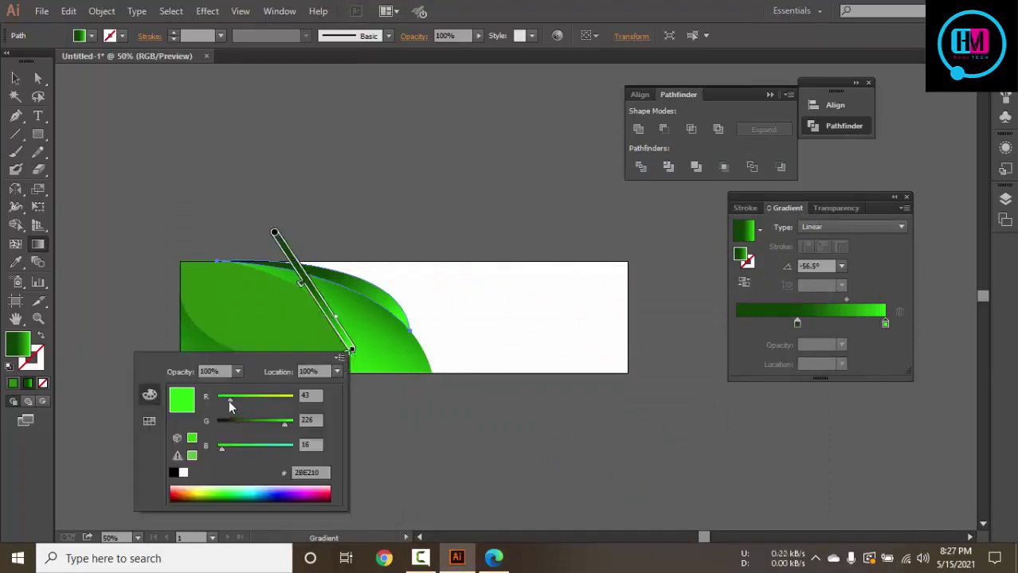
{"action": "mouse_move", "coordinate": [229, 400]}
{"action": "left_mouse_down"}
{"action": "mouse_move", "coordinate": [263, 406]}
{"action": "mouse_move", "coordinate": [274, 426]}
{"action": "mouse_move", "coordinate": [239, 397]}
{"action": "left_mouse_up"}
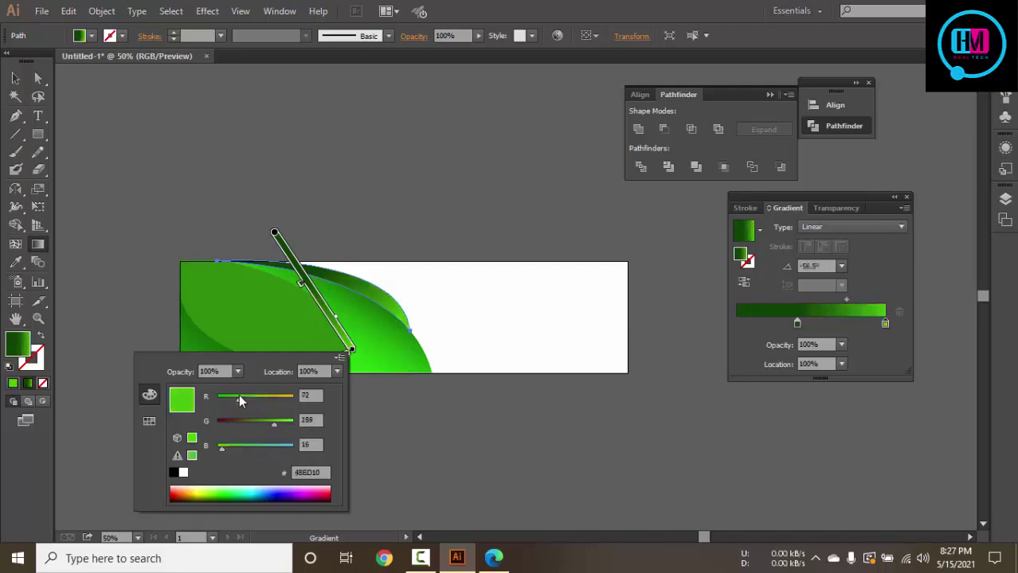
{"action": "left_click", "coordinate": [293, 296]}
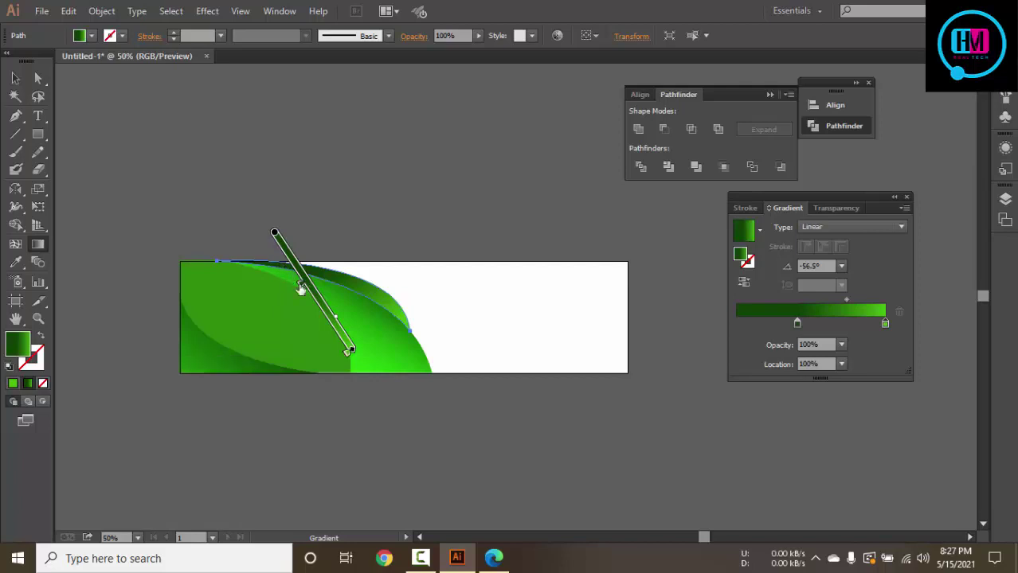
{"action": "left_click_drag", "start_coordinate": [302, 288], "coordinate": [285, 252]}
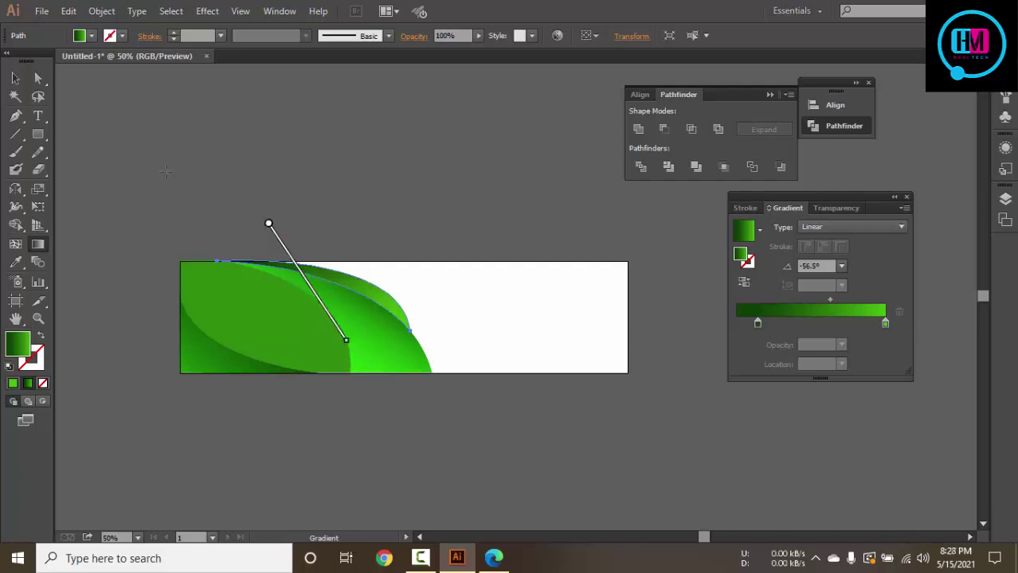
{"action": "left_click", "coordinate": [15, 77]}
{"action": "left_click", "coordinate": [142, 118]}
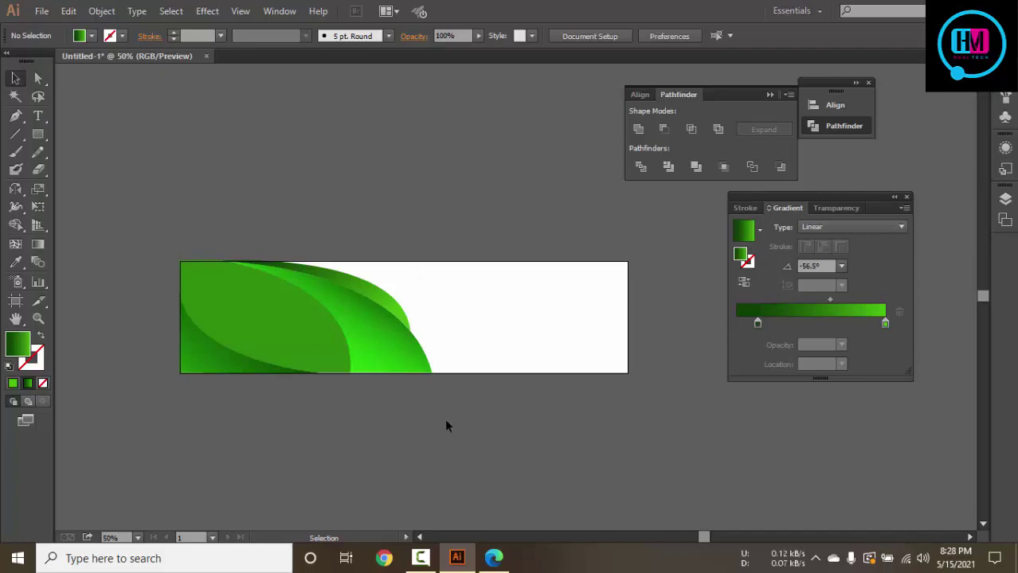
{"action": "left_click", "coordinate": [494, 559]}
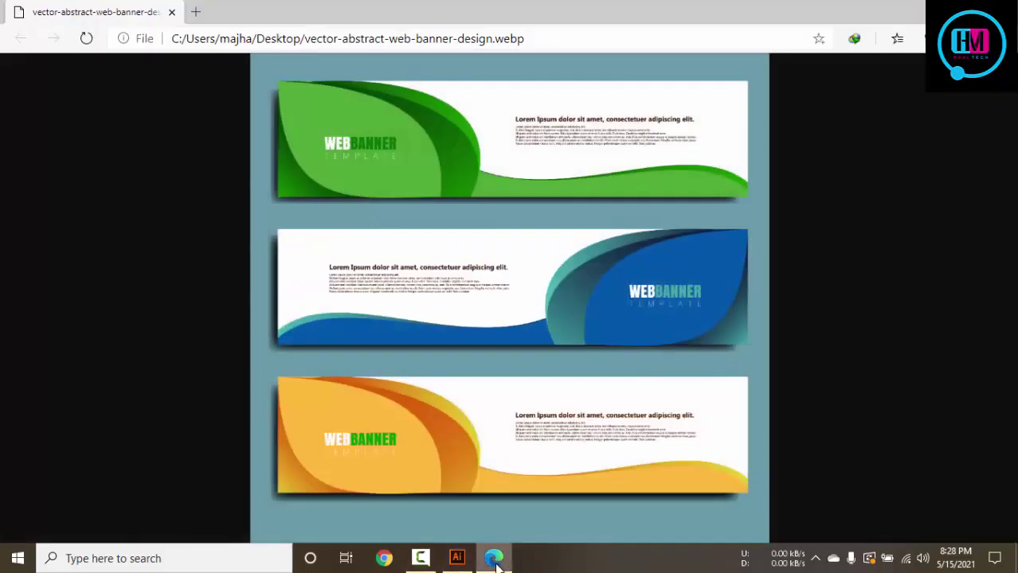
{"action": "left_click", "coordinate": [493, 559]}
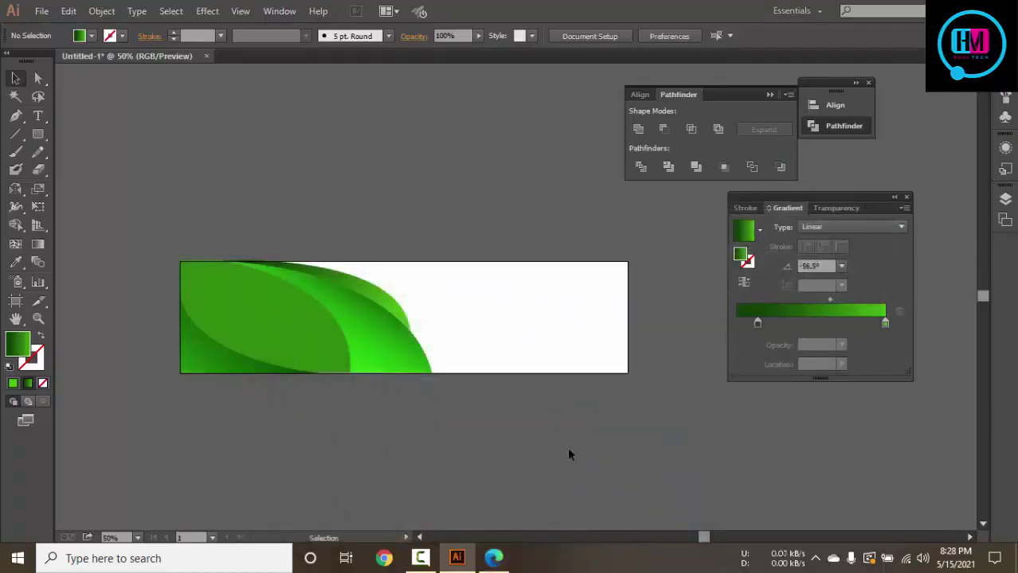
{"action": "left_click", "coordinate": [508, 565]}
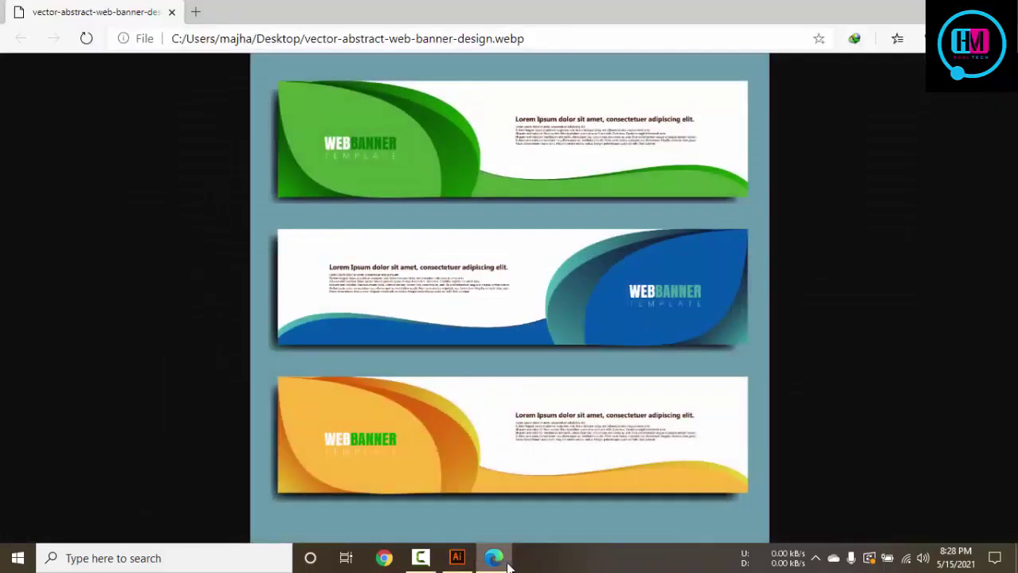
{"action": "left_click", "coordinate": [508, 565]}
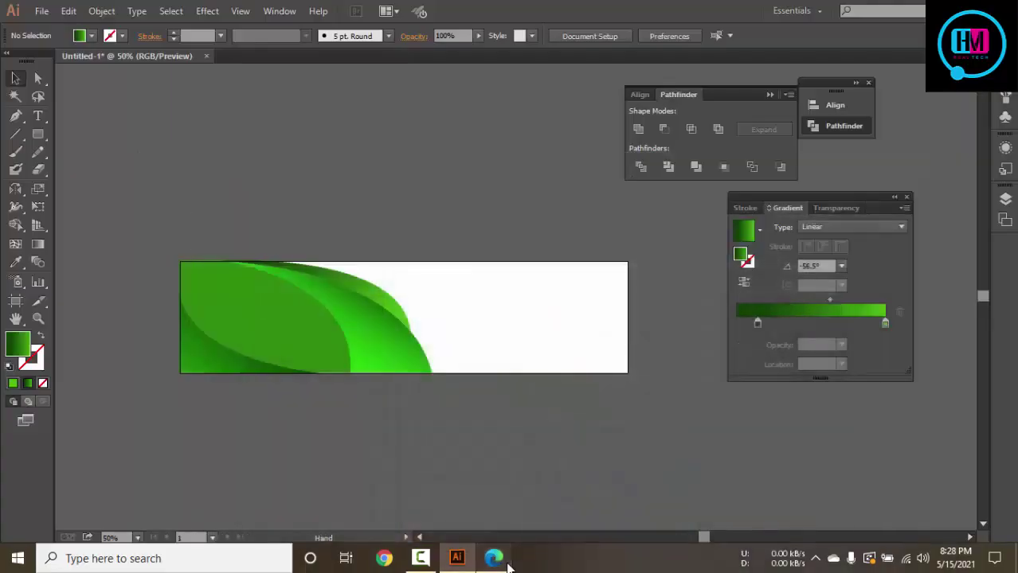
{"action": "left_click", "coordinate": [508, 565]}
{"action": "left_click", "coordinate": [489, 556]}
Run a new linear gradient across the front leaf and shift its midpoint toward the light end
{"action": "left_click", "coordinate": [379, 329]}
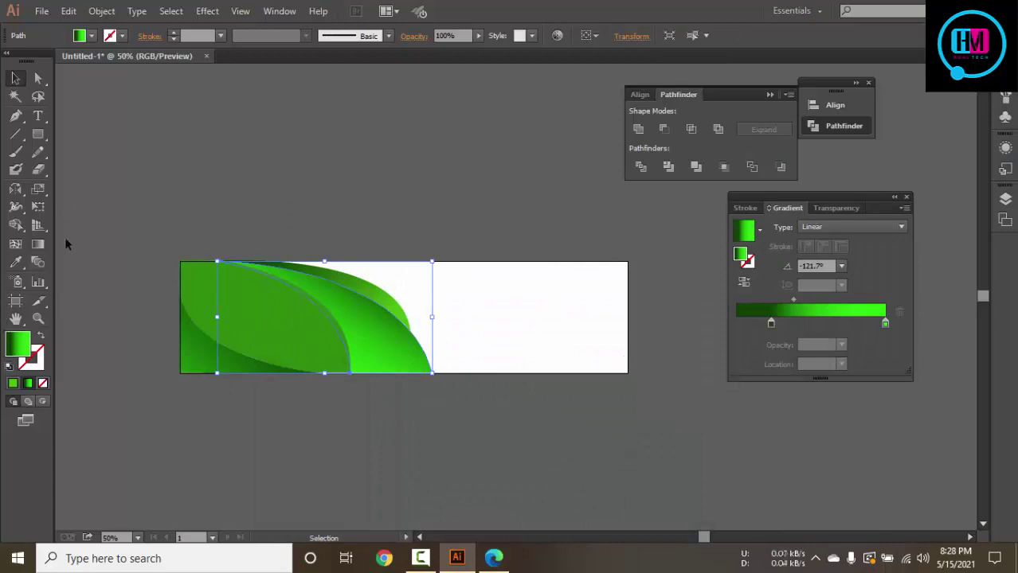
{"action": "left_click", "coordinate": [37, 244]}
{"action": "mouse_move", "coordinate": [378, 227]}
{"action": "left_mouse_down"}
{"action": "mouse_move", "coordinate": [333, 346]}
{"action": "mouse_move", "coordinate": [359, 226]}
{"action": "left_mouse_up"}
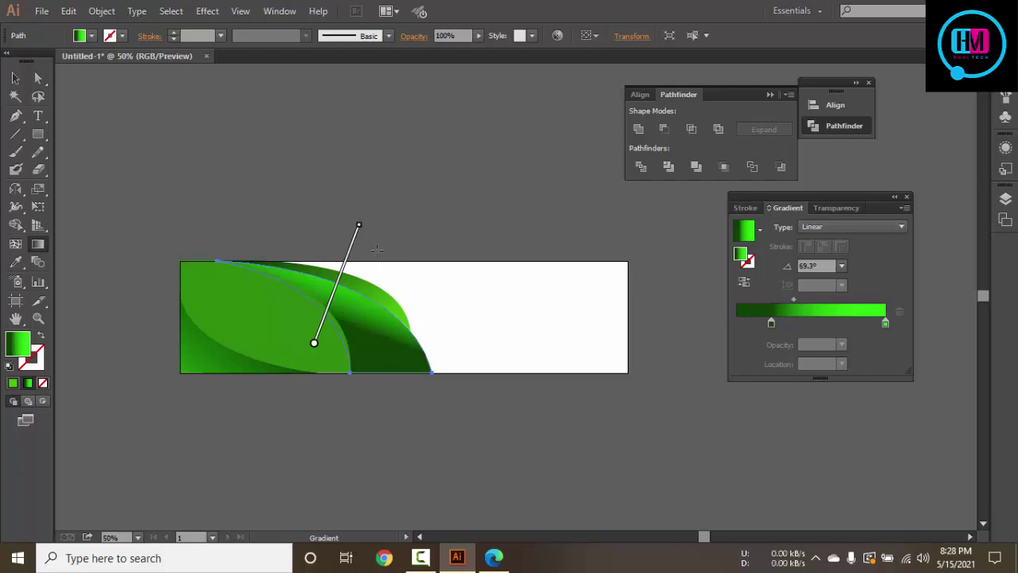
{"action": "left_click_drag", "start_coordinate": [328, 317], "coordinate": [354, 242]}
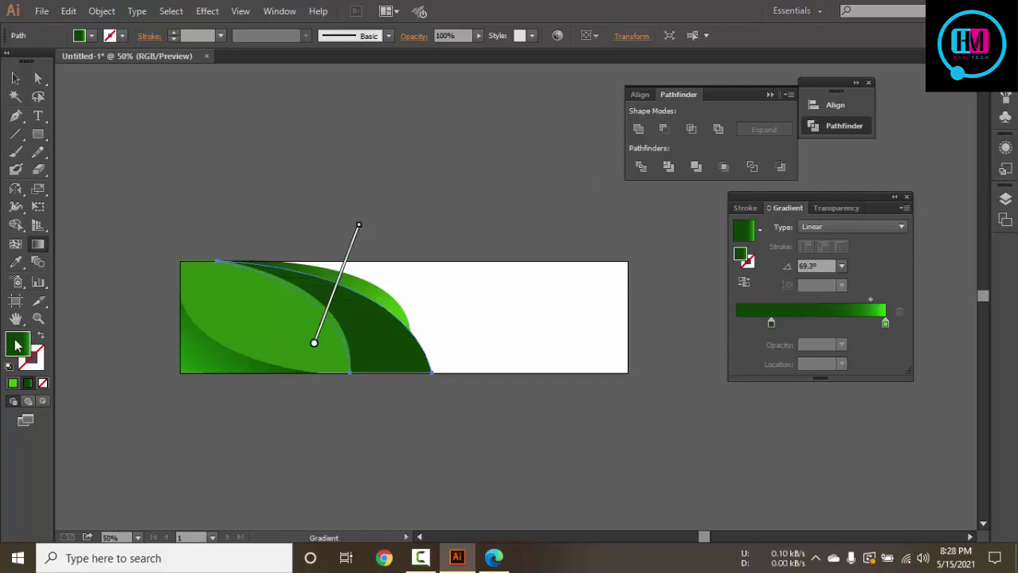
Make the leaf bright green, restore the linear gradient, and rearrange its colour stops
{"action": "double_click", "coordinate": [18, 345]}
{"action": "left_click", "coordinate": [793, 251]}
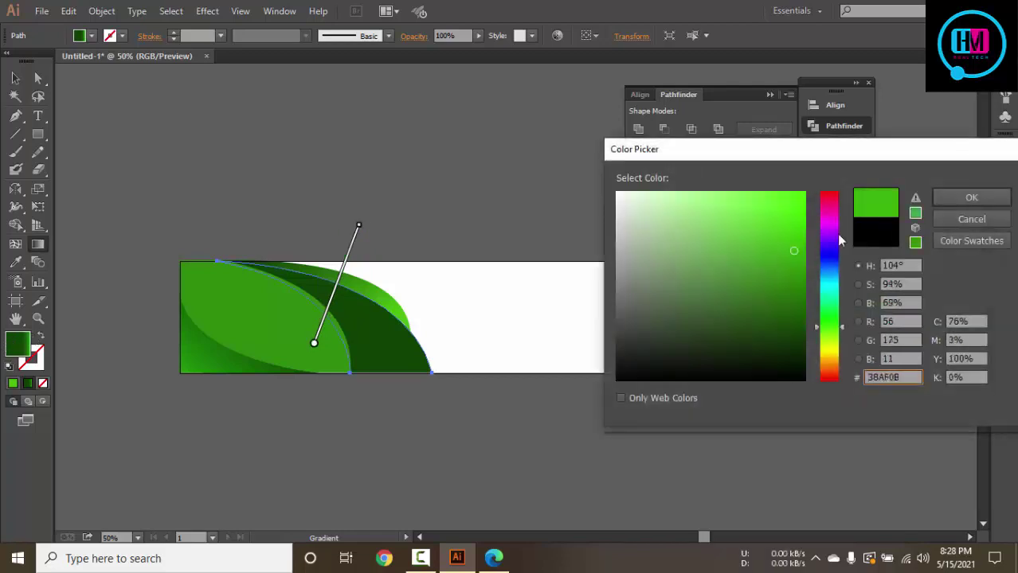
{"action": "left_click", "coordinate": [971, 198]}
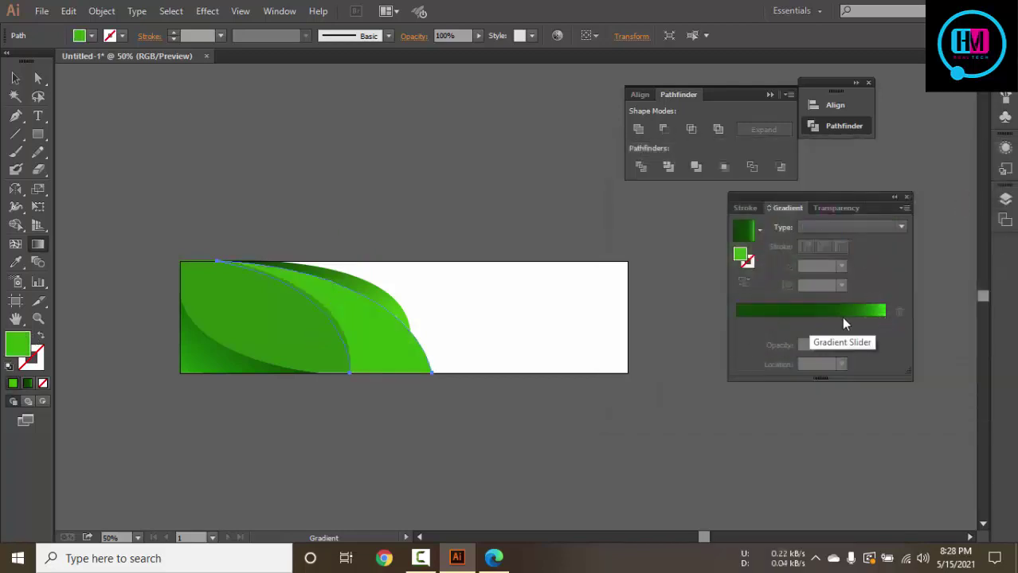
{"action": "left_click", "coordinate": [842, 312]}
{"action": "left_click_drag", "start_coordinate": [771, 324], "coordinate": [738, 324]}
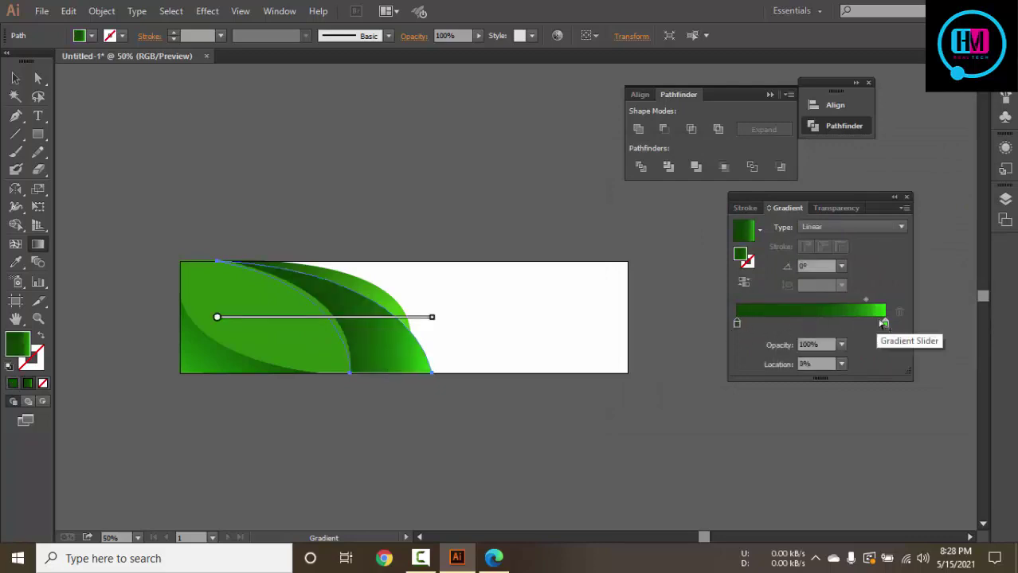
{"action": "mouse_move", "coordinate": [884, 324]}
{"action": "left_mouse_down"}
{"action": "mouse_move", "coordinate": [849, 325]}
{"action": "mouse_move", "coordinate": [851, 351]}
{"action": "left_mouse_up"}
{"action": "left_click", "coordinate": [737, 326]}
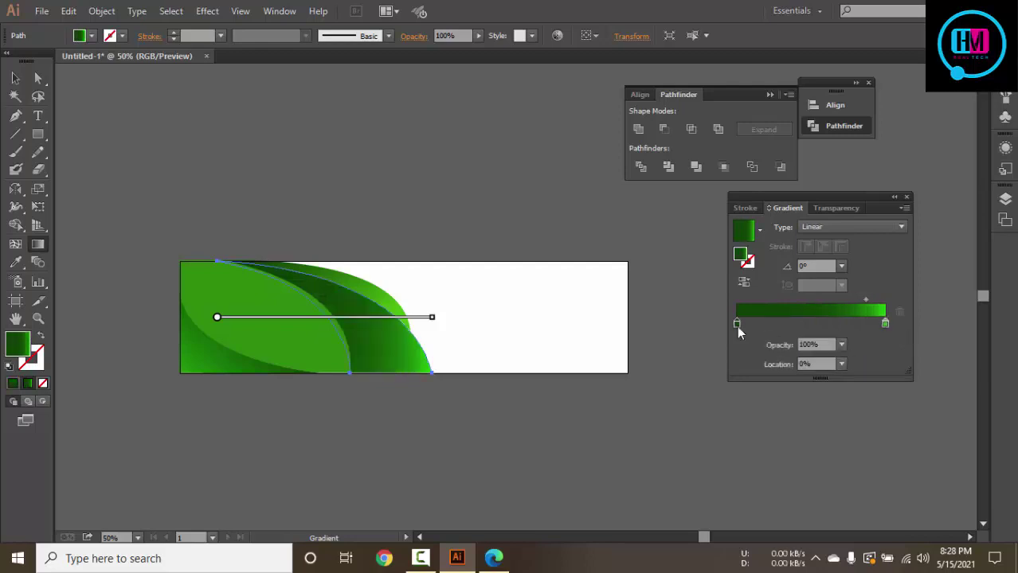
Recolour the gradient's starting stop to a slightly darkened bright green
{"action": "double_click", "coordinate": [737, 324]}
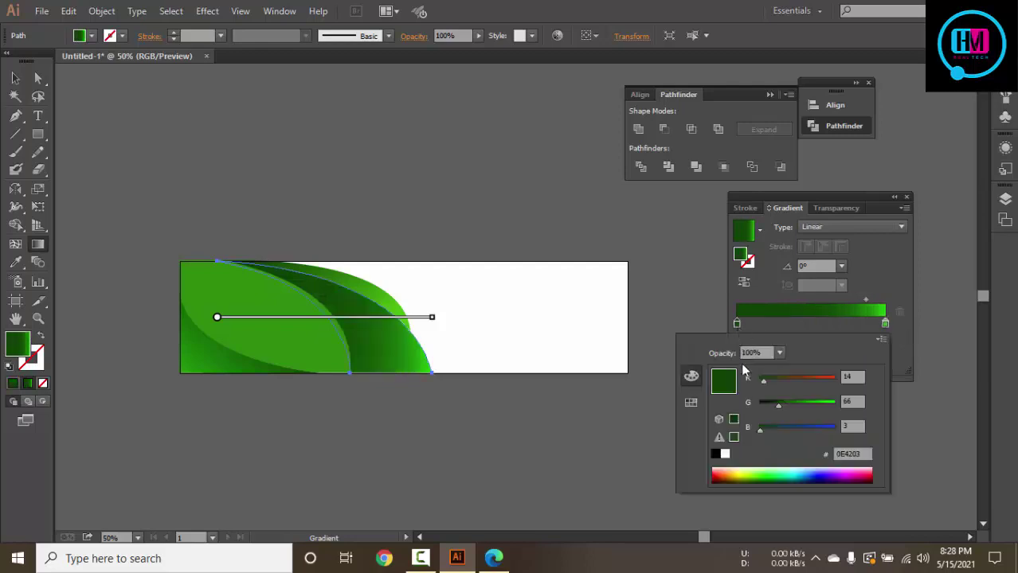
{"action": "double_click", "coordinate": [14, 349]}
{"action": "left_click", "coordinate": [795, 274]}
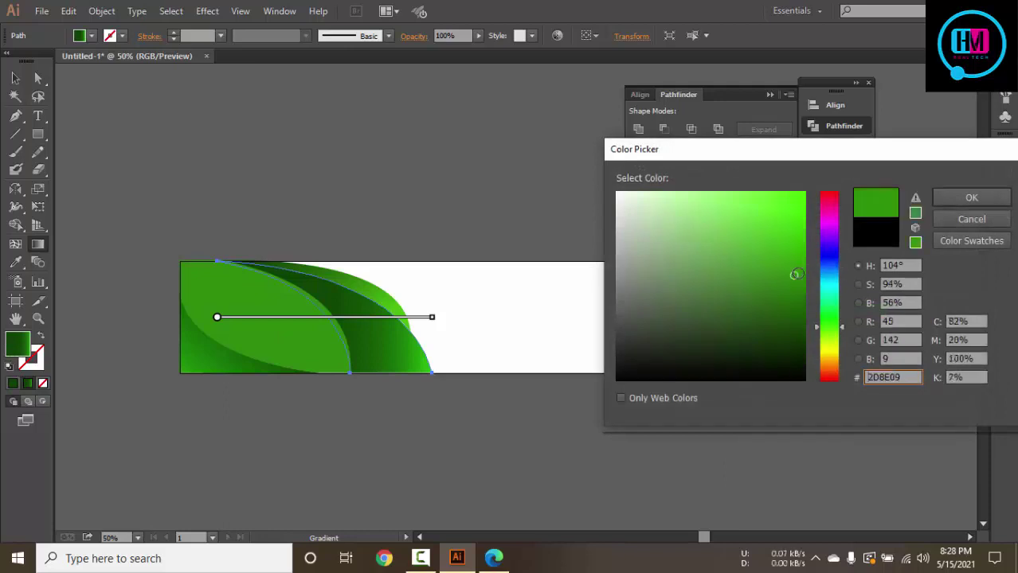
{"action": "mouse_move", "coordinate": [795, 275]}
{"action": "left_mouse_down"}
{"action": "mouse_move", "coordinate": [799, 240]}
{"action": "mouse_move", "coordinate": [786, 325]}
{"action": "mouse_move", "coordinate": [792, 294]}
{"action": "left_mouse_up"}
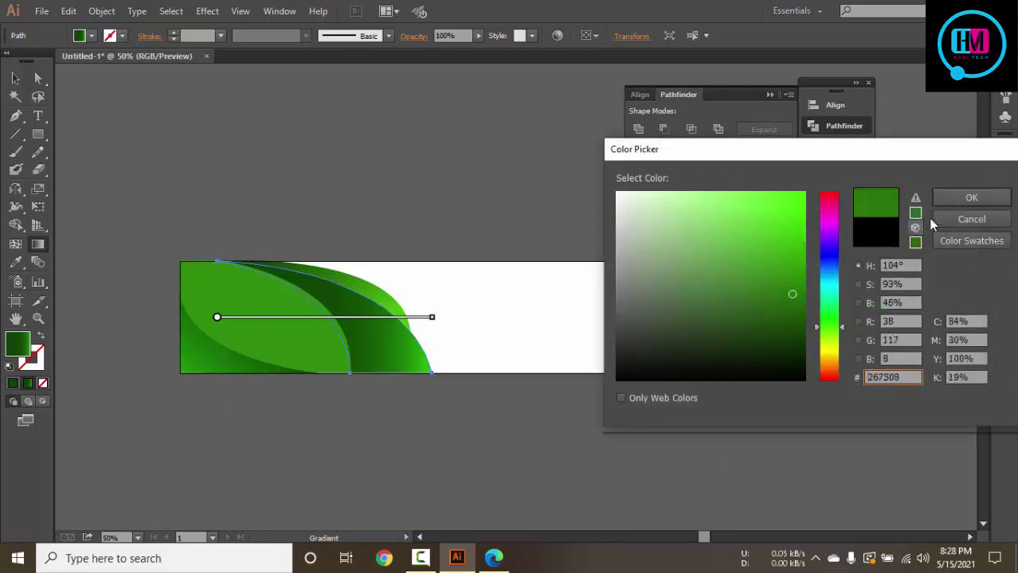
{"action": "left_click", "coordinate": [945, 200]}
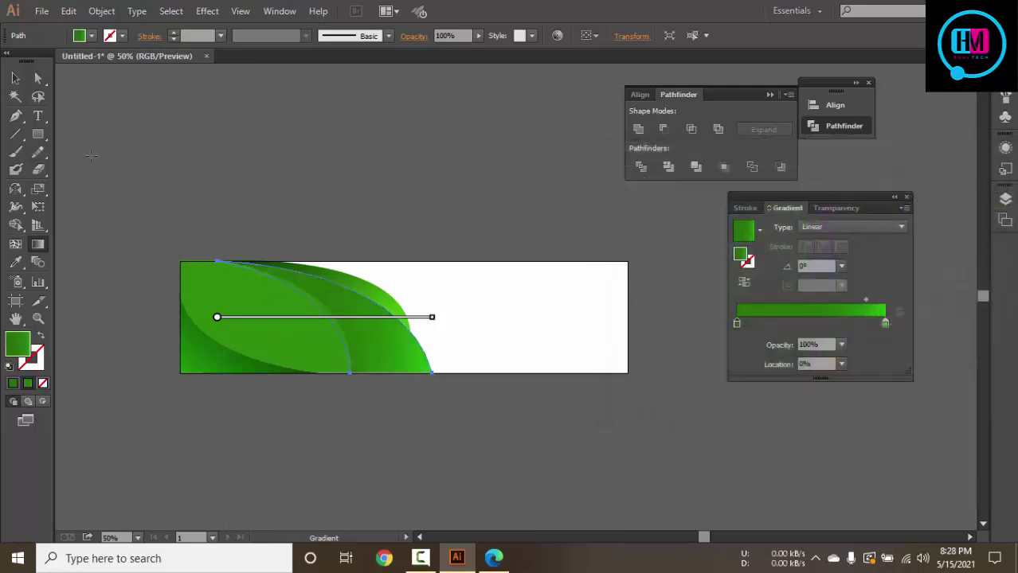
Give the middle leaf the dark green colour 154204, then deselect
{"action": "left_click", "coordinate": [15, 78]}
{"action": "left_click", "coordinate": [266, 124]}
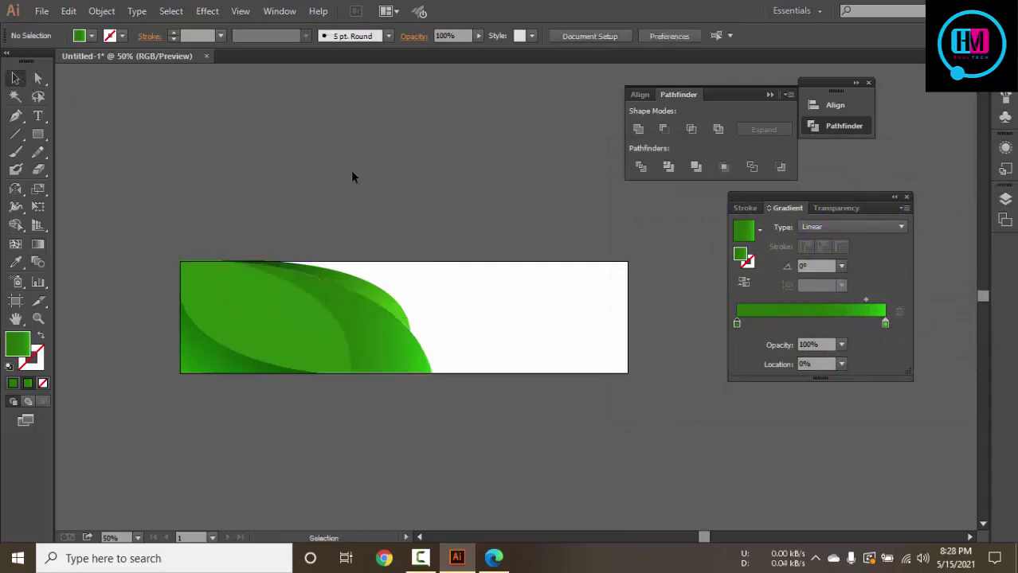
{"action": "left_click", "coordinate": [381, 319]}
{"action": "double_click", "coordinate": [12, 344]}
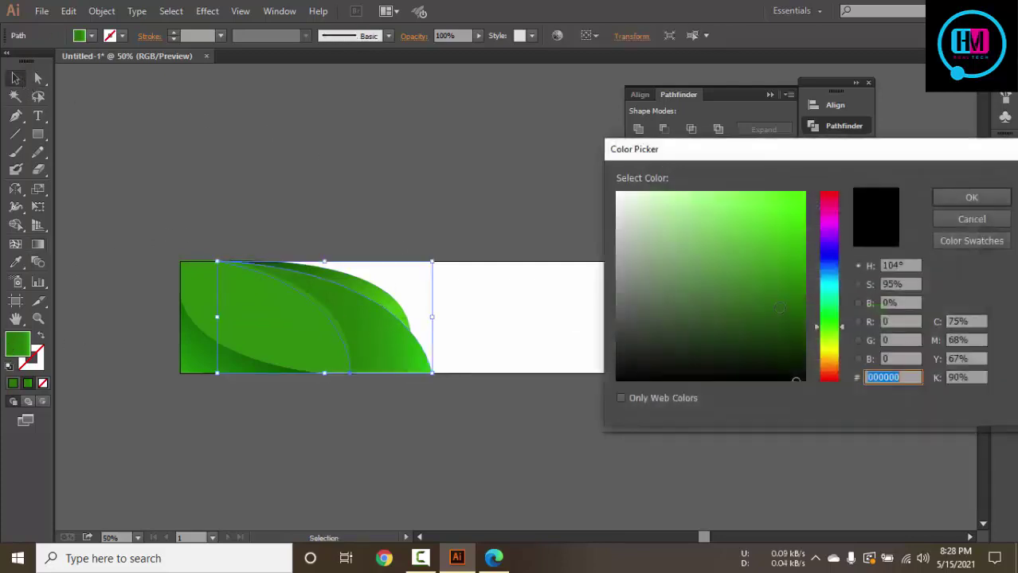
{"action": "type", "text": "154204"}
{"action": "left_click", "coordinate": [956, 199]}
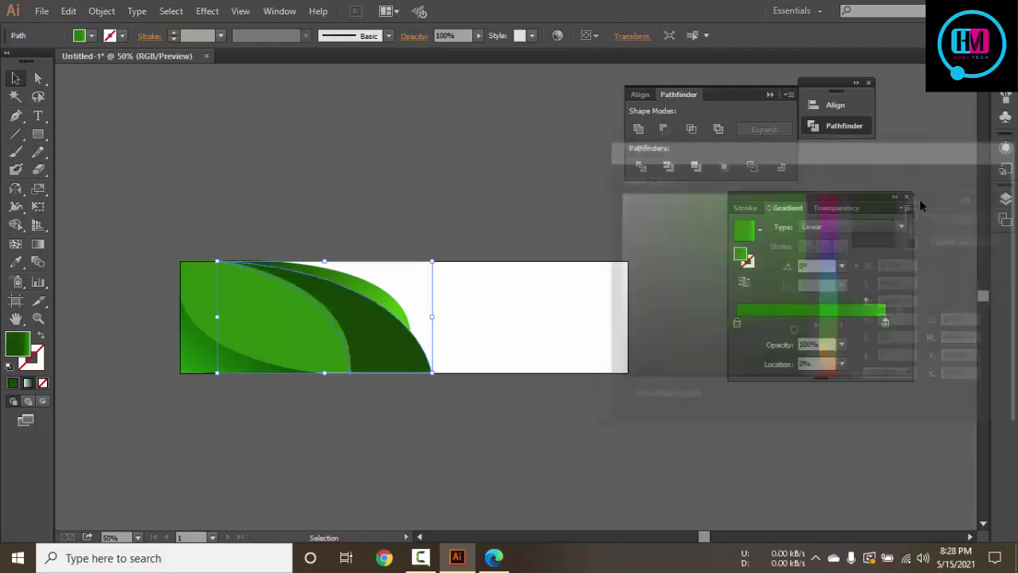
{"action": "left_click", "coordinate": [450, 184]}
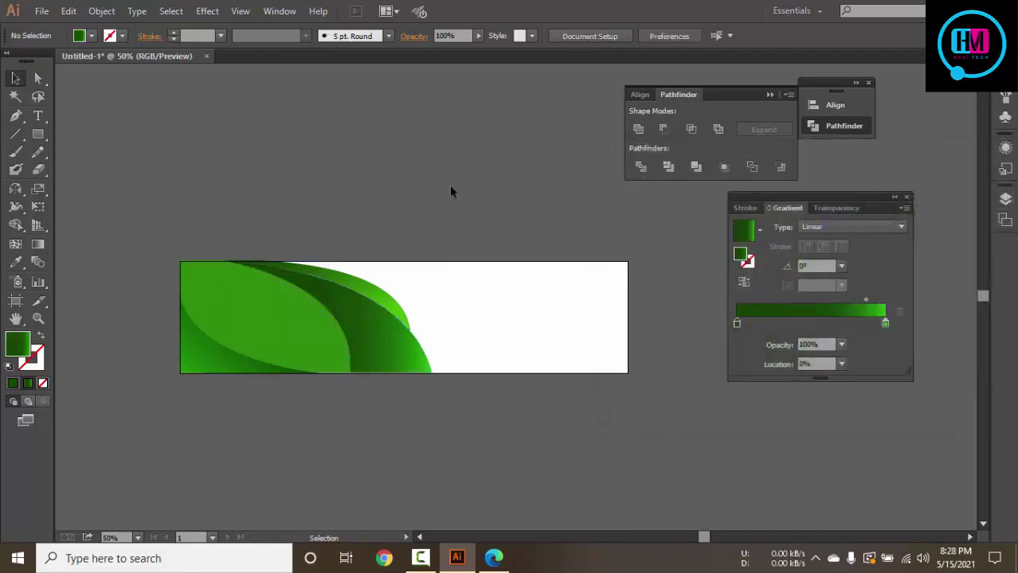
Eyedrop the dark leaf's gradient onto the lower-left shape, then compare with the reference banner
{"action": "left_click", "coordinate": [494, 558]}
{"action": "left_click", "coordinate": [493, 559]}
{"action": "left_click", "coordinate": [218, 350]}
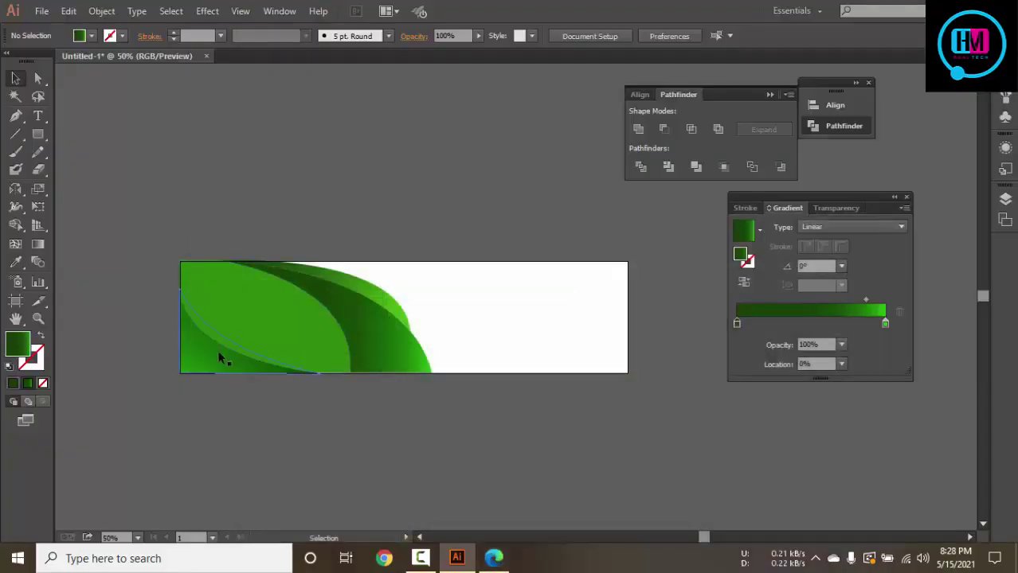
{"action": "key", "text": "i"}
{"action": "left_click", "coordinate": [383, 321]}
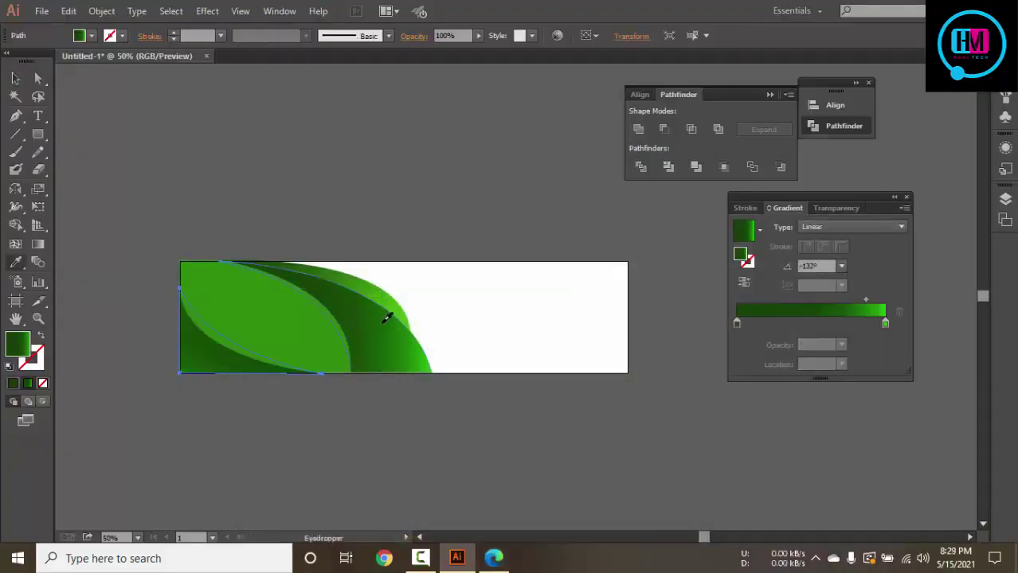
{"action": "left_click", "coordinate": [197, 117]}
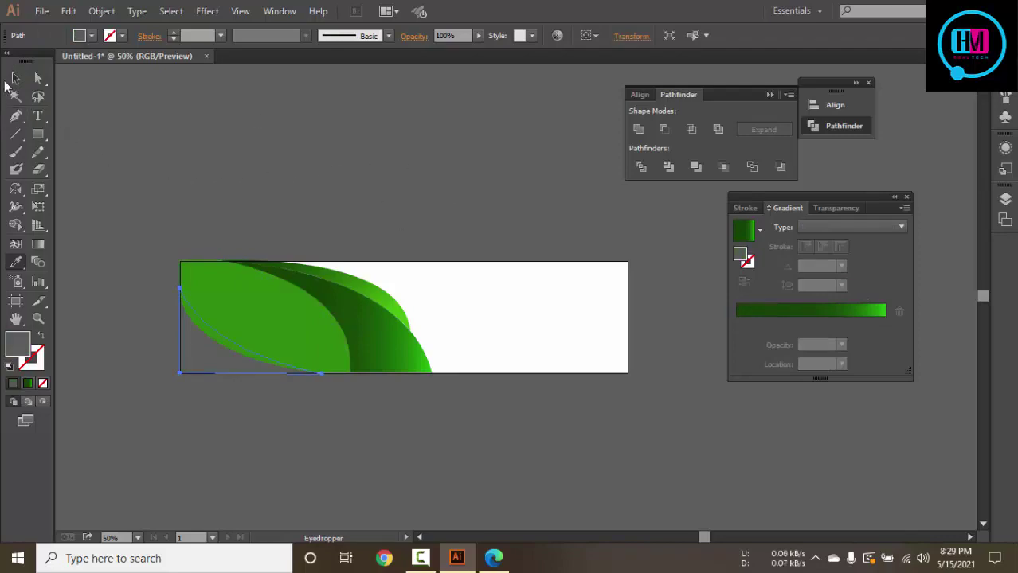
{"action": "left_click", "coordinate": [15, 78]}
{"action": "left_click", "coordinate": [348, 150]}
{"action": "left_click", "coordinate": [494, 558]}
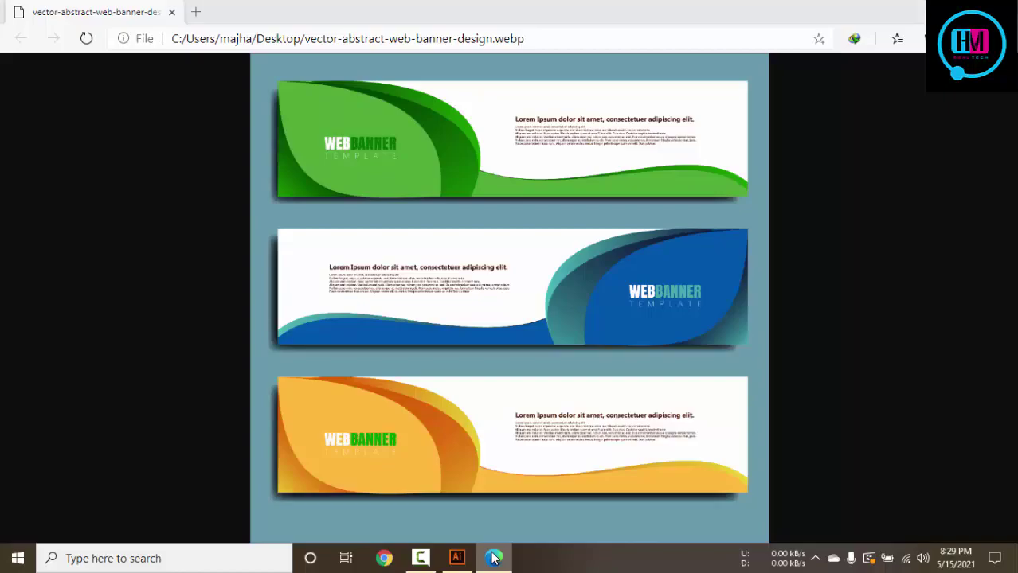
{"action": "left_click", "coordinate": [494, 558]}
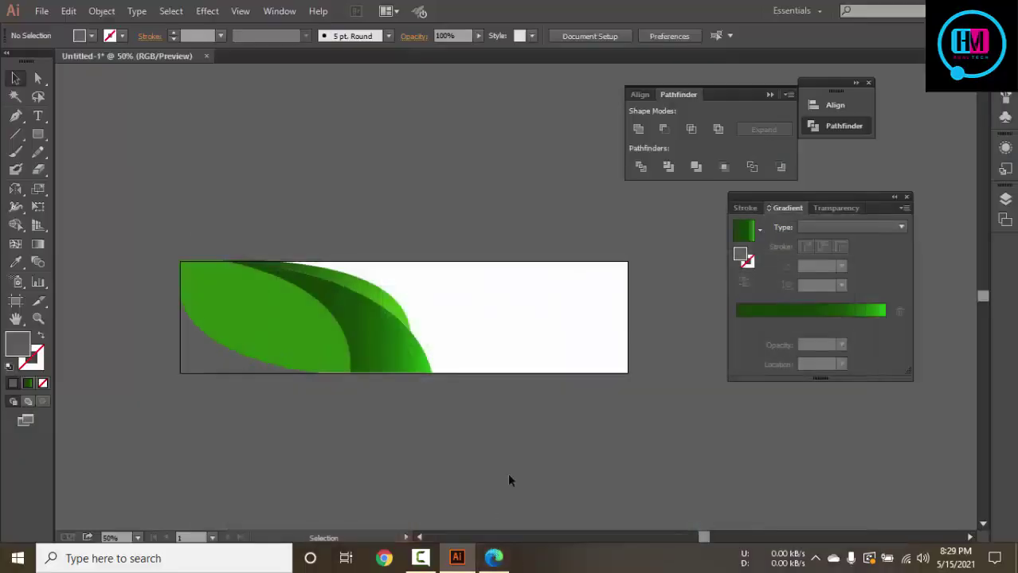
Pen a closed wave from the right edge, cresting down to the leaf's bottom corner, back along the bottom
{"action": "key", "text": "p"}
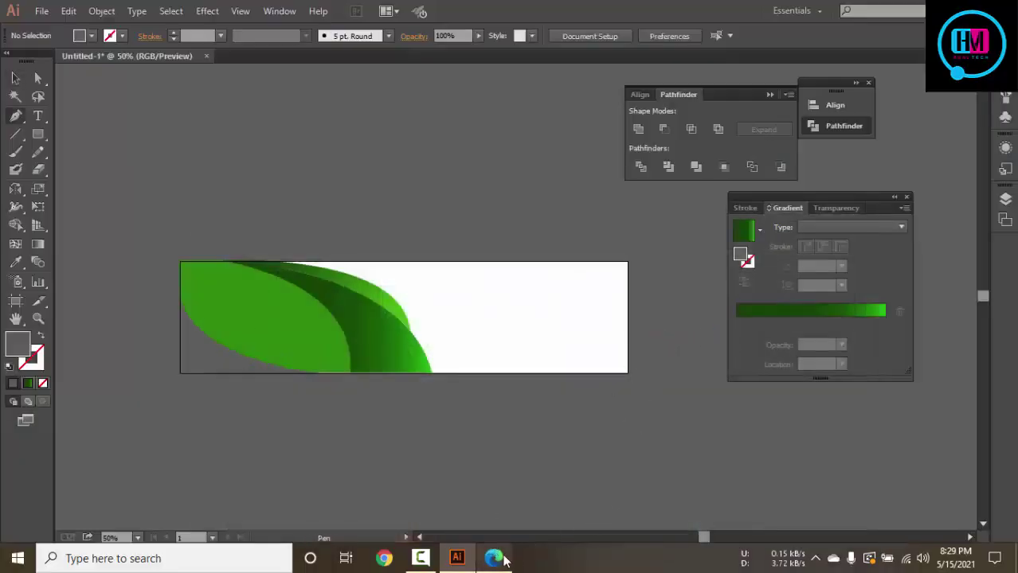
{"action": "left_click", "coordinate": [493, 558]}
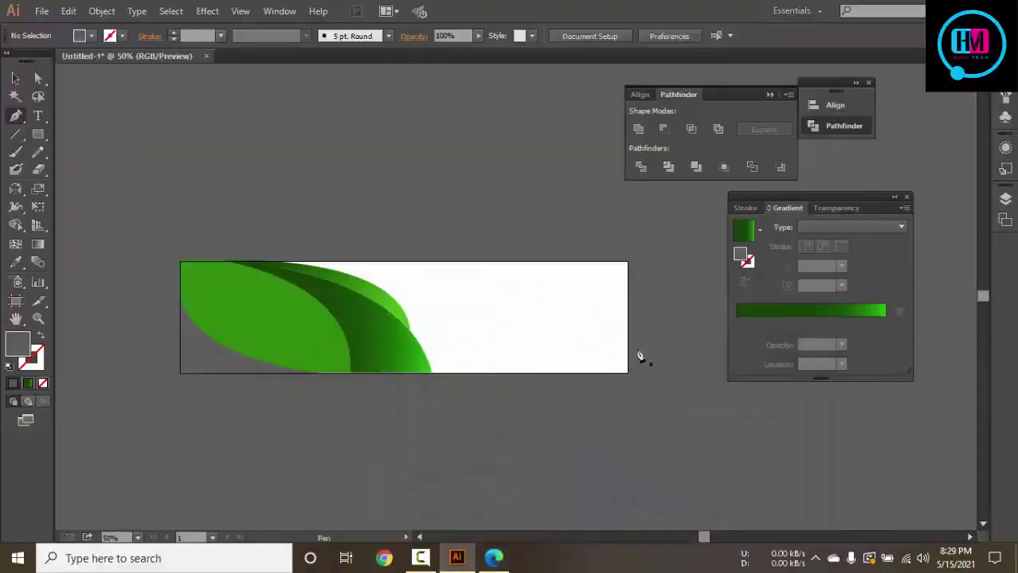
{"action": "left_click", "coordinate": [639, 343]}
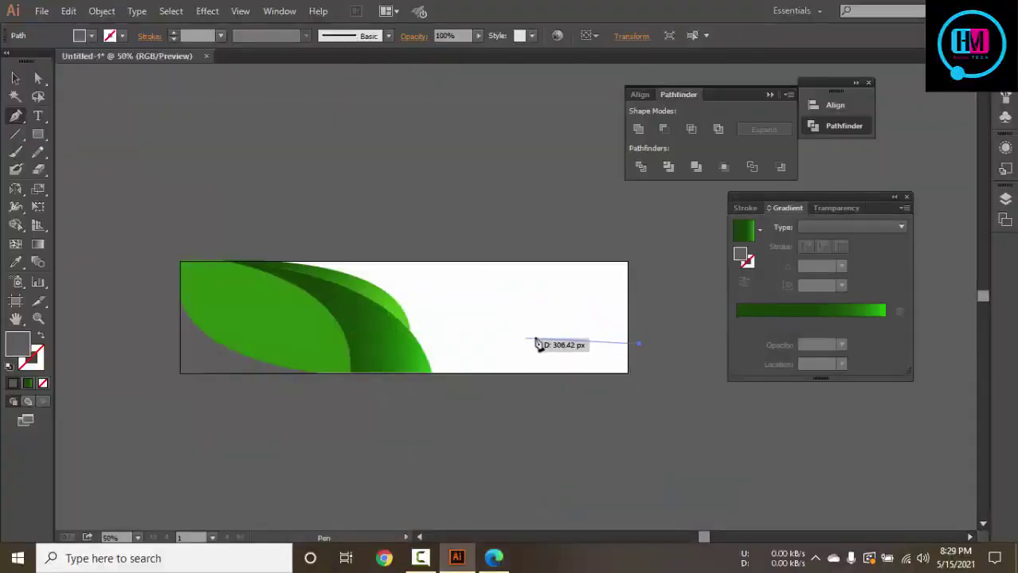
{"action": "left_click", "coordinate": [491, 561]}
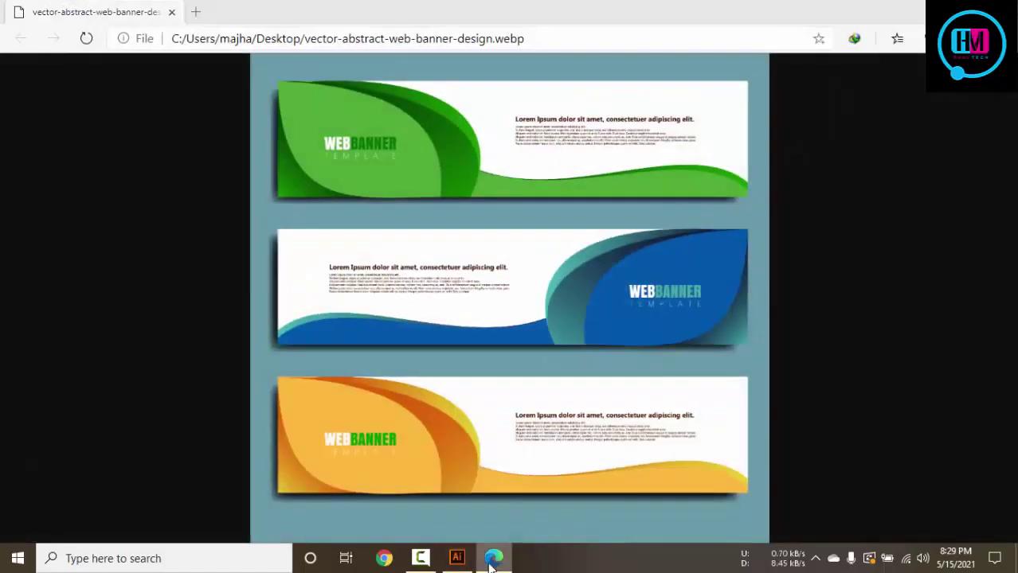
{"action": "left_click", "coordinate": [492, 564]}
{"action": "left_click_drag", "start_coordinate": [518, 344], "coordinate": [477, 368]}
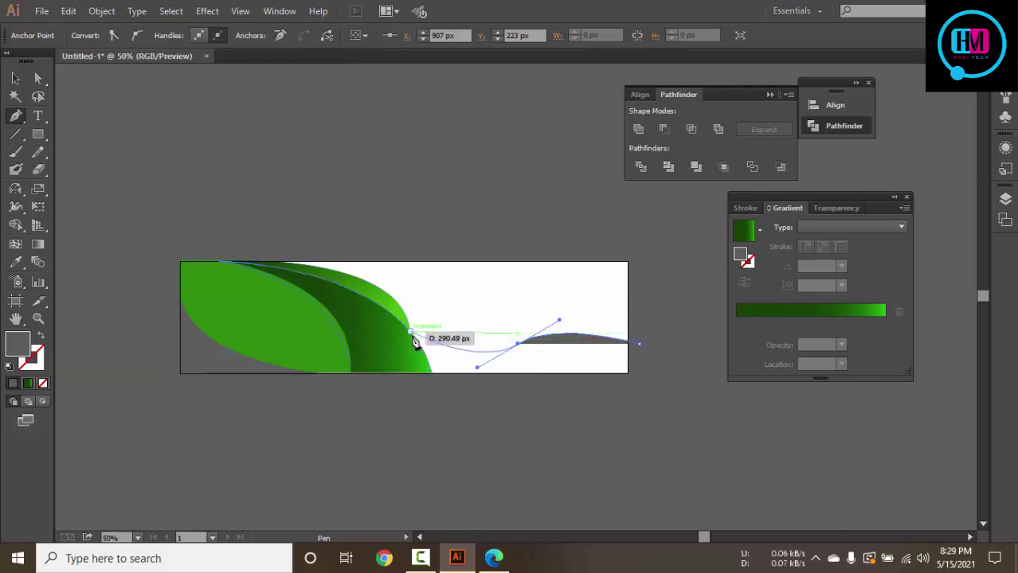
{"action": "left_click_drag", "start_coordinate": [412, 339], "coordinate": [421, 376]}
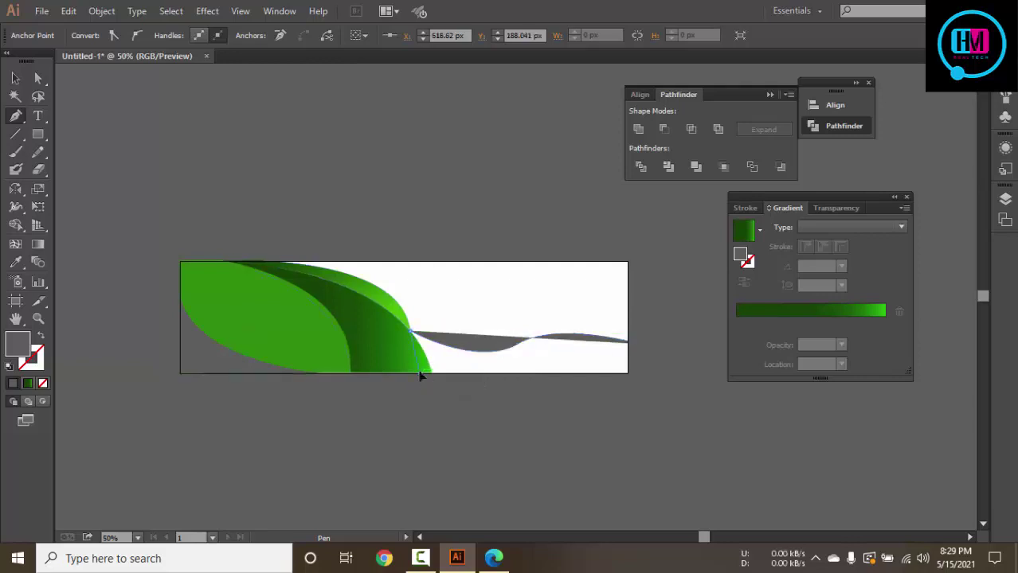
{"action": "left_click", "coordinate": [420, 375]}
{"action": "left_click", "coordinate": [628, 375]}
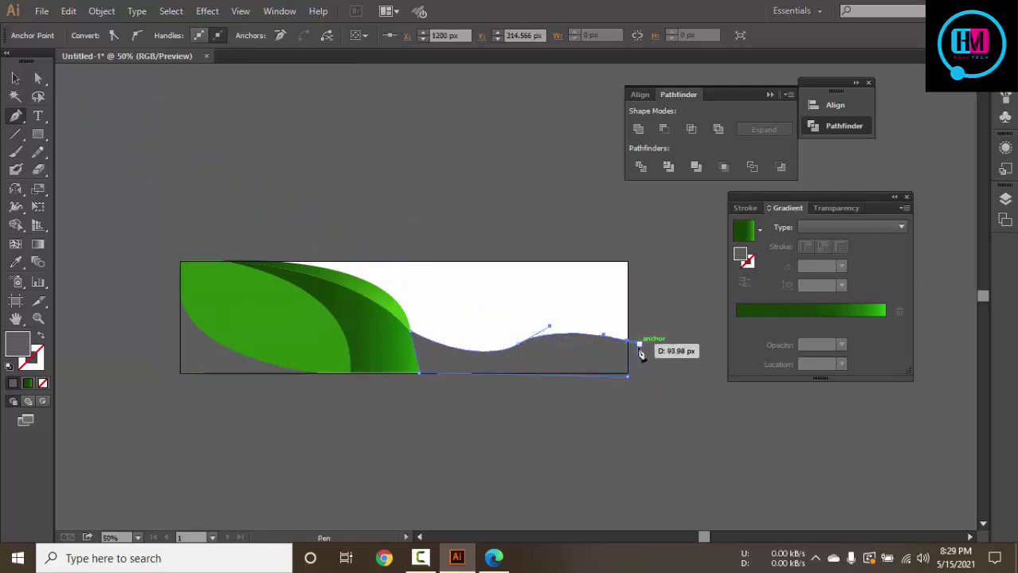
{"action": "left_click", "coordinate": [638, 344]}
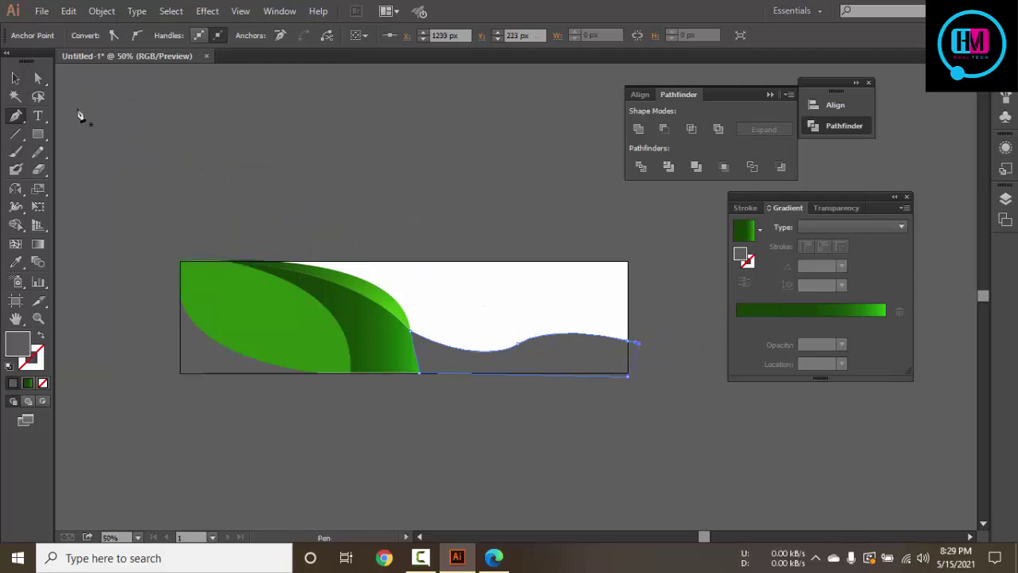
{"action": "left_click", "coordinate": [16, 77]}
{"action": "left_click", "coordinate": [289, 147]}
Drag the wave's crest handles to smooth the crest and even out the dip
{"action": "key", "text": "ctrl+equal"}
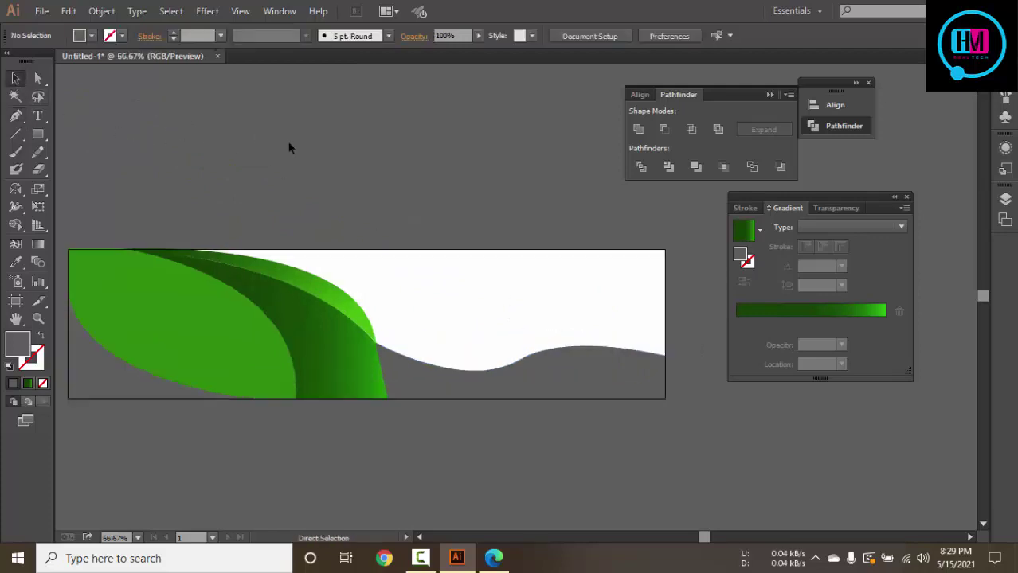
{"action": "left_click_drag", "start_coordinate": [289, 147], "coordinate": [218, 118]}
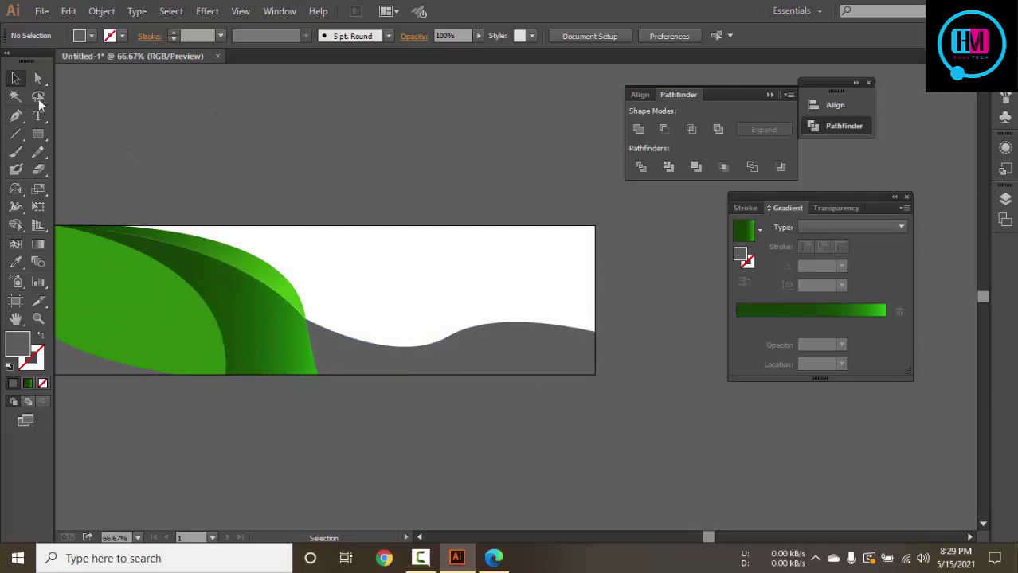
{"action": "left_click", "coordinate": [38, 78]}
{"action": "left_click", "coordinate": [450, 337]}
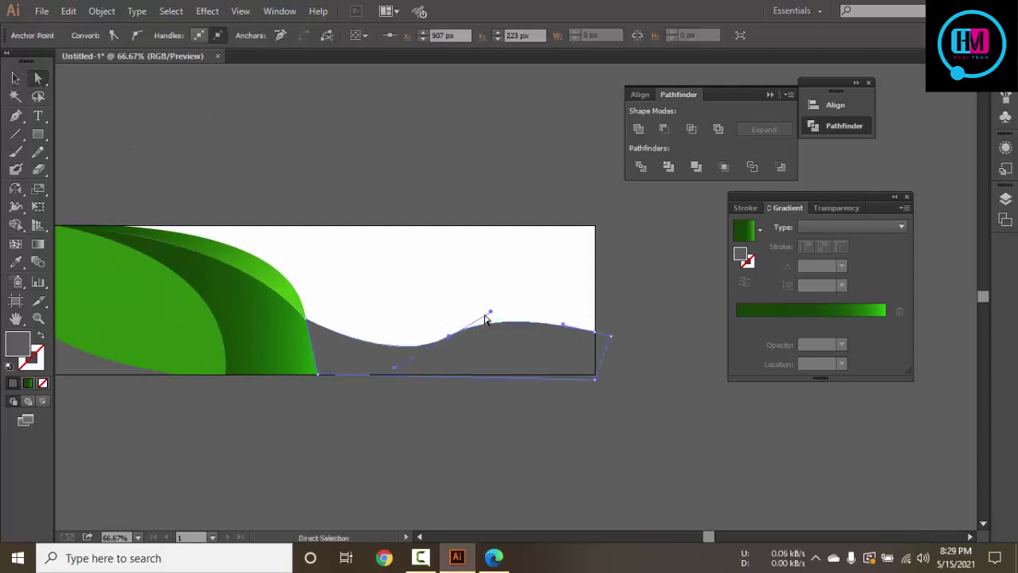
{"action": "mouse_move", "coordinate": [490, 312]}
{"action": "left_mouse_down"}
{"action": "mouse_move", "coordinate": [498, 321]}
{"action": "mouse_move", "coordinate": [503, 313]}
{"action": "mouse_move", "coordinate": [491, 317]}
{"action": "left_mouse_up"}
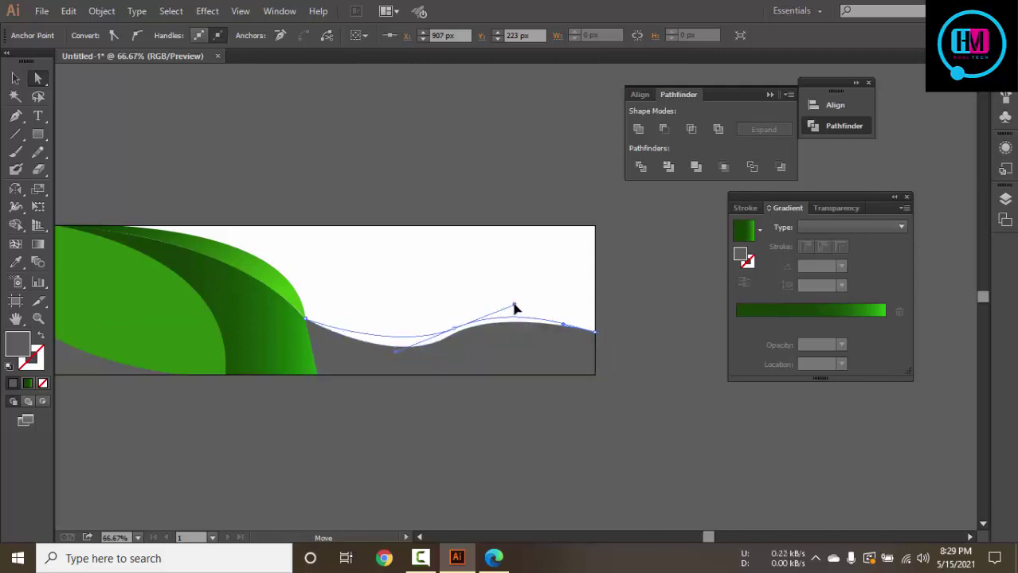
{"action": "left_click_drag", "start_coordinate": [512, 310], "coordinate": [515, 308]}
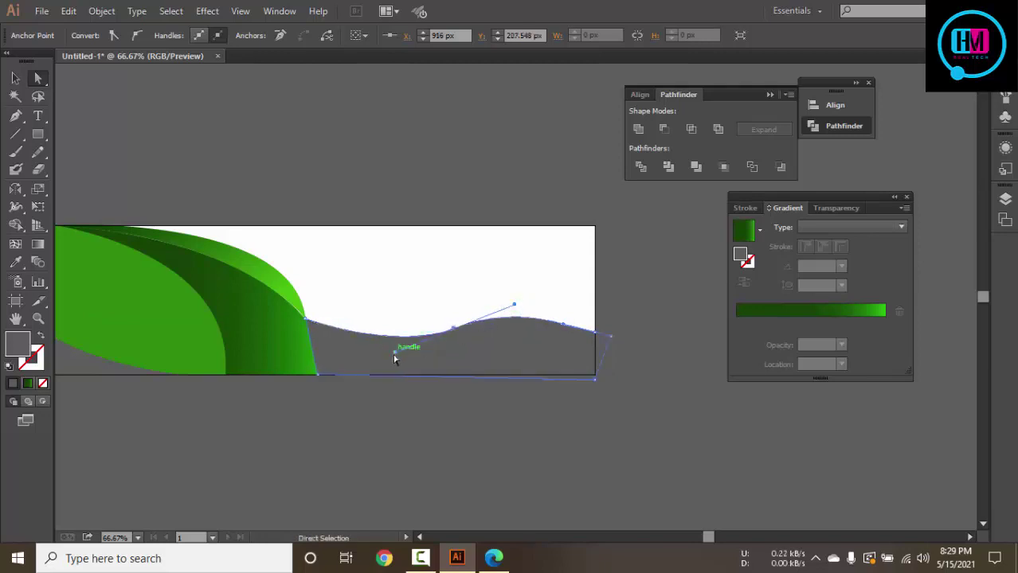
{"action": "left_click_drag", "start_coordinate": [394, 353], "coordinate": [380, 348]}
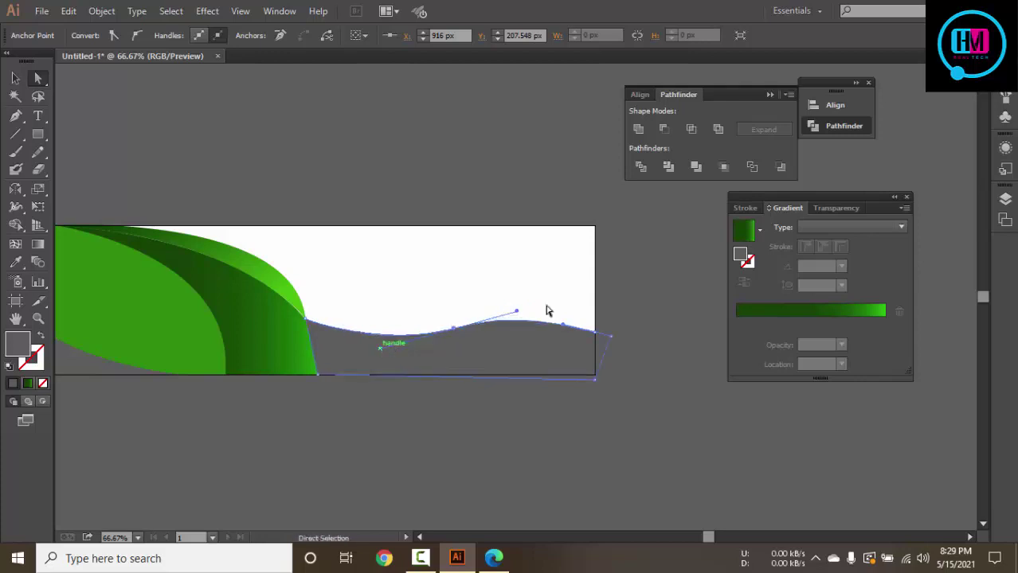
Eyedrop a leaf's green gradient onto the wave shape
{"action": "left_click", "coordinate": [16, 78]}
{"action": "left_click", "coordinate": [351, 134]}
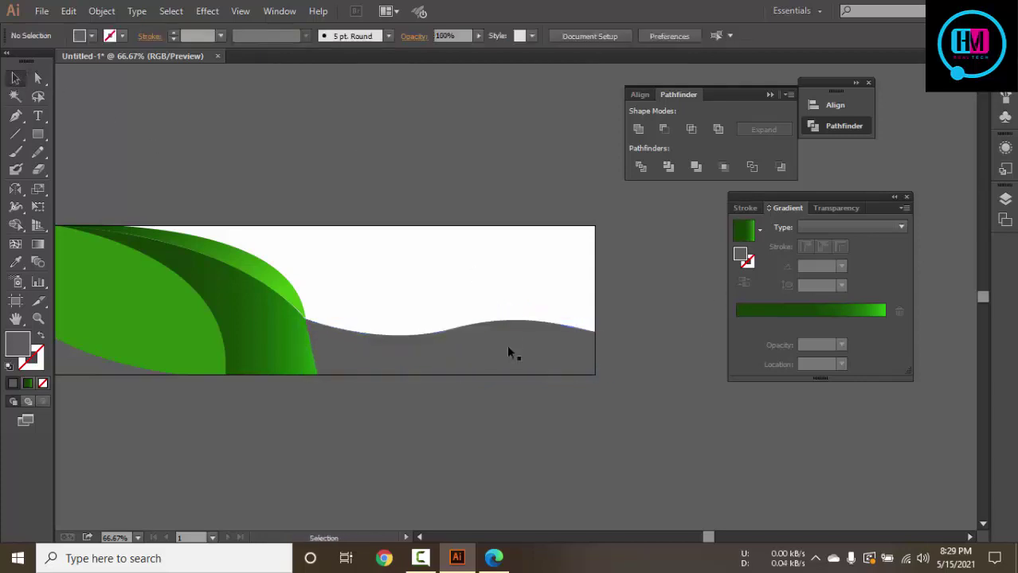
{"action": "left_click", "coordinate": [514, 343]}
{"action": "key", "text": "i"}
{"action": "left_click", "coordinate": [283, 328]}
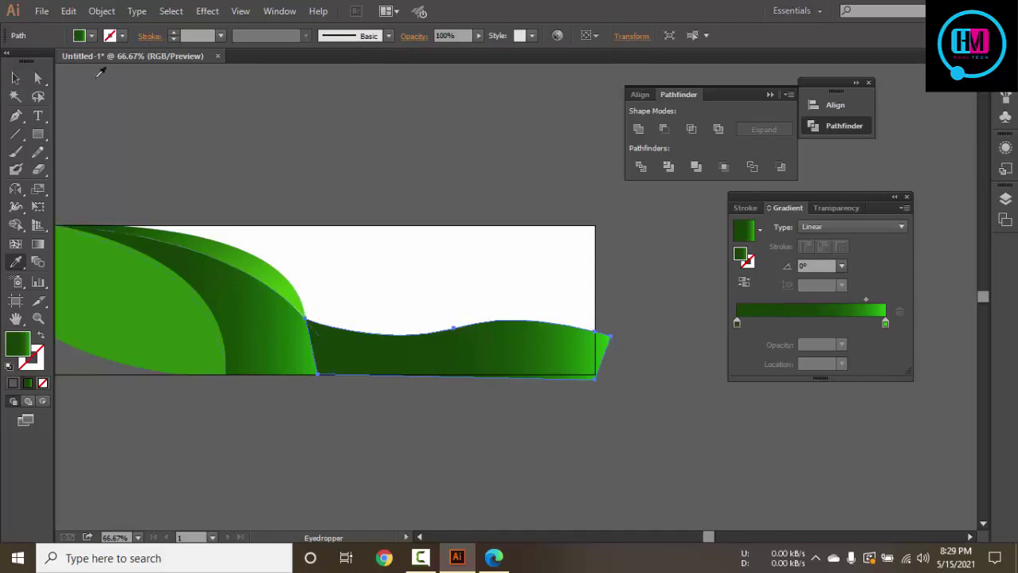
Compare with the reference, then undo the wave's fills and drawing to remove it
{"action": "left_click", "coordinate": [15, 97]}
{"action": "left_click", "coordinate": [493, 559]}
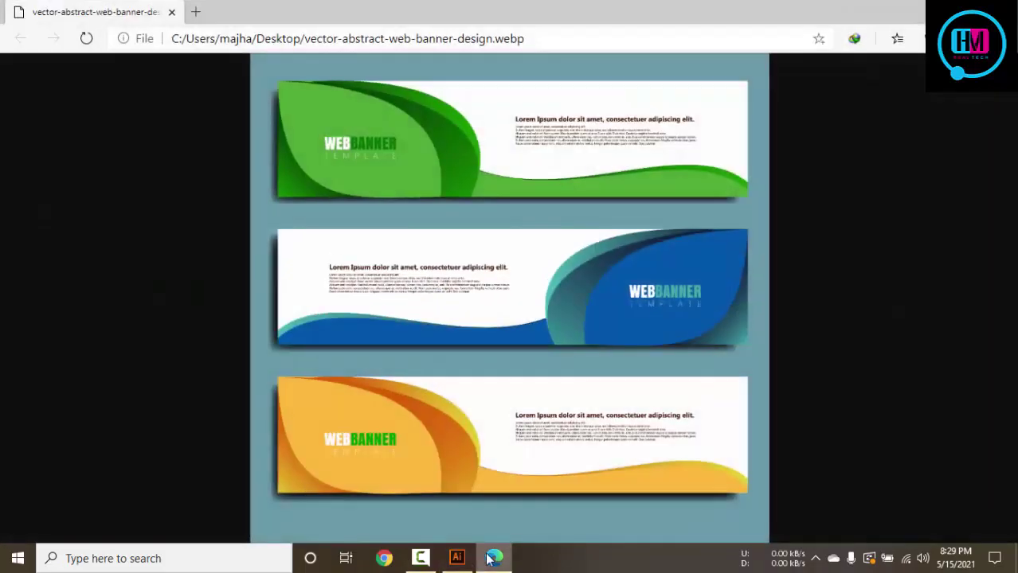
{"action": "left_click", "coordinate": [458, 558]}
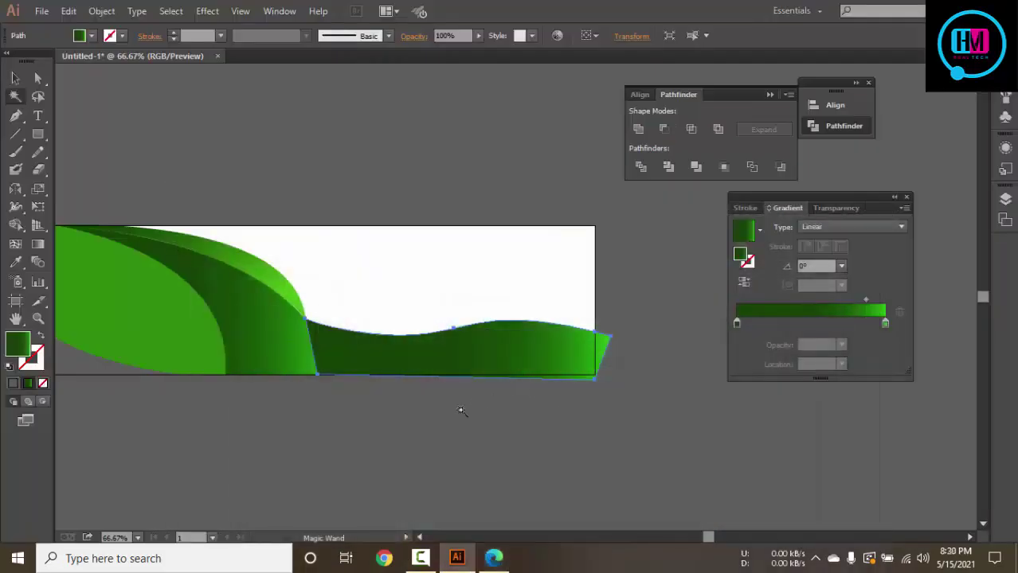
{"action": "key", "text": "ctrl+minus"}
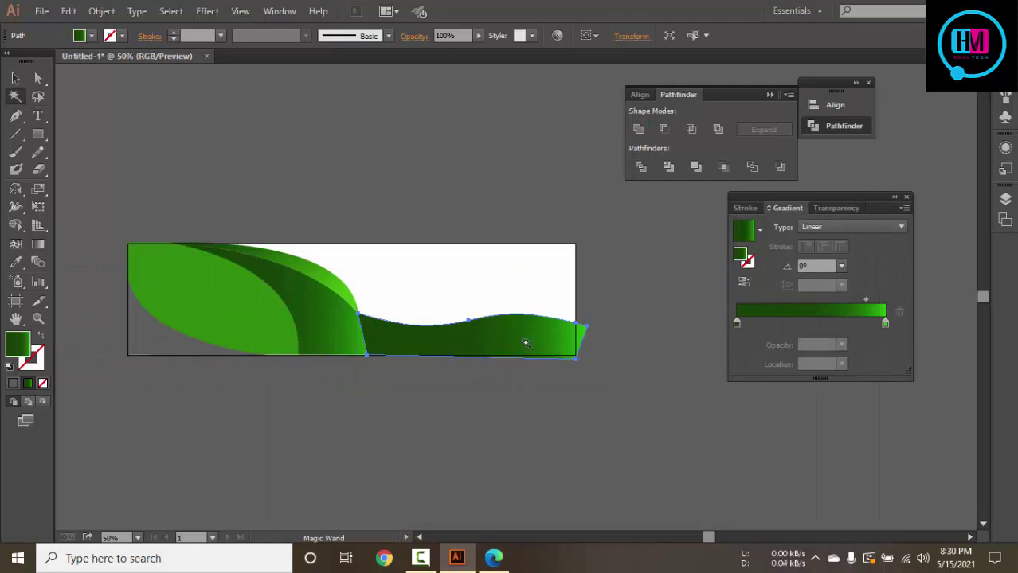
{"action": "key", "text": "v"}
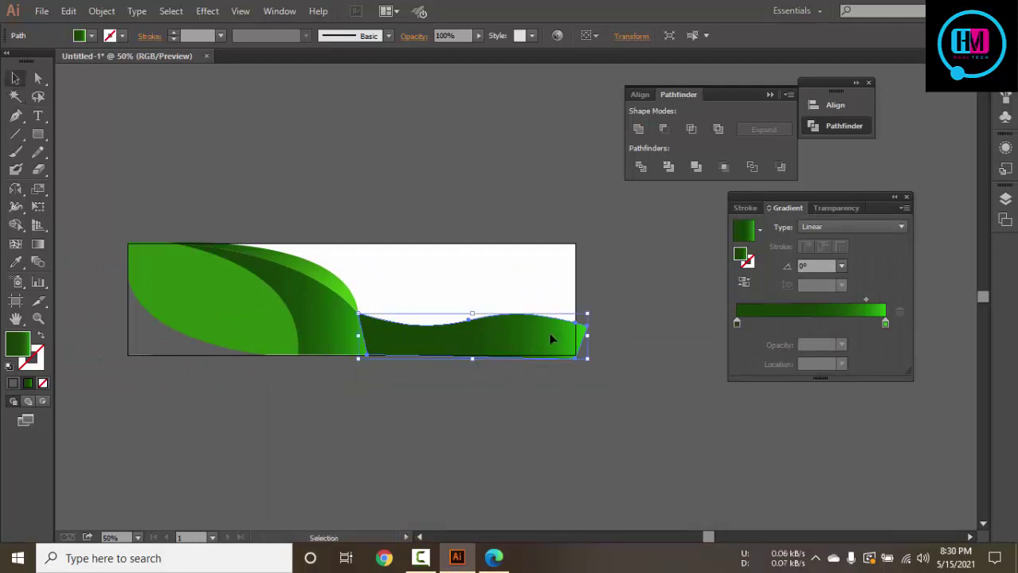
{"action": "key", "text": "i"}
{"action": "left_click", "coordinate": [281, 313]}
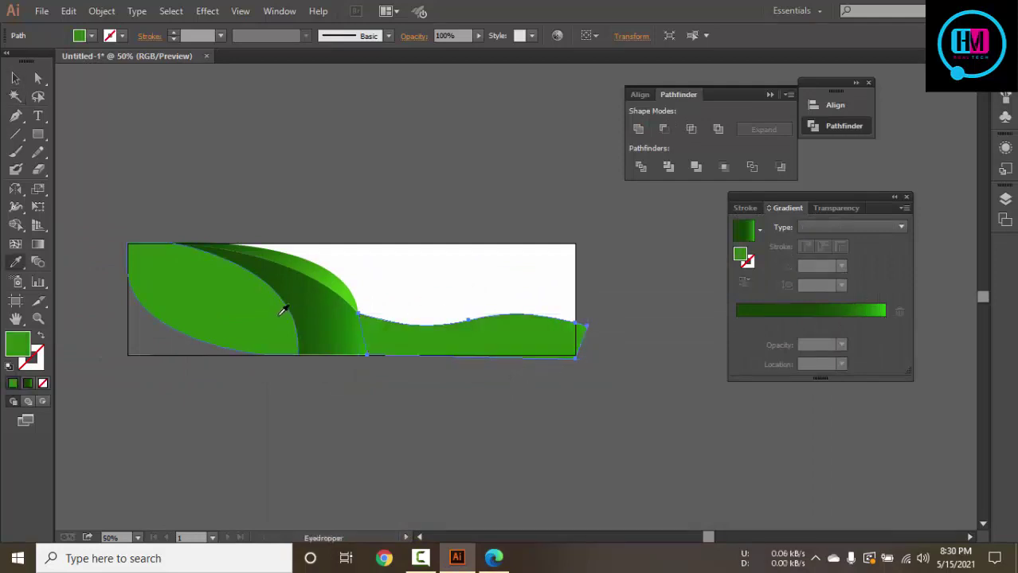
{"action": "key", "text": "ctrl+z"}
{"action": "key", "text": "ctrl+z"}
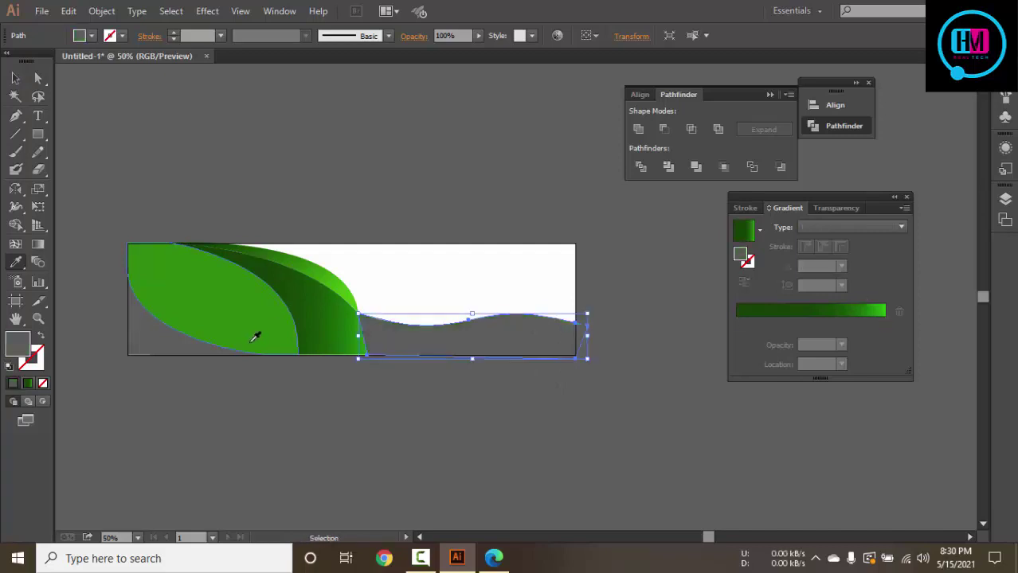
{"action": "key", "text": "v"}
{"action": "key", "text": "ctrl+z"}
{"action": "key", "text": "ctrl+z"}
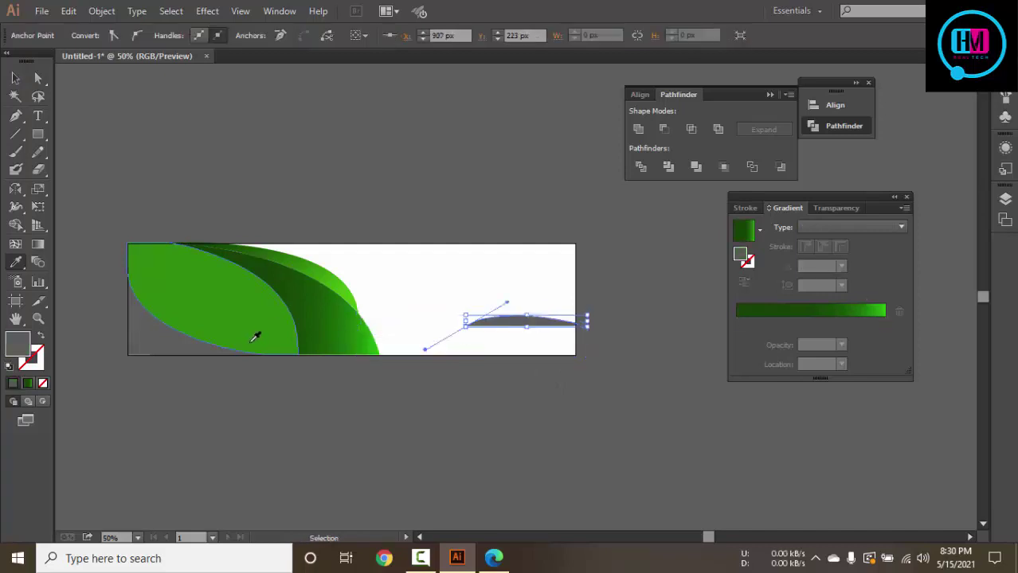
{"action": "key", "text": "ctrl+z"}
{"action": "key", "text": "ctrl+z"}
Place the first Pen anchor of a new wave on the banner's right side
{"action": "left_click", "coordinate": [255, 338]}
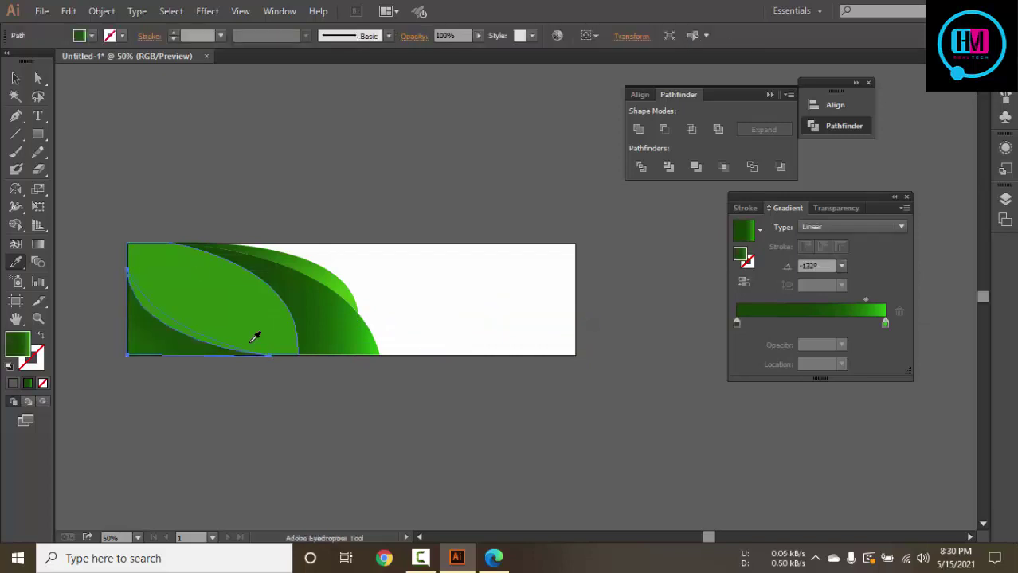
{"action": "key", "text": "v"}
{"action": "left_click", "coordinate": [350, 125]}
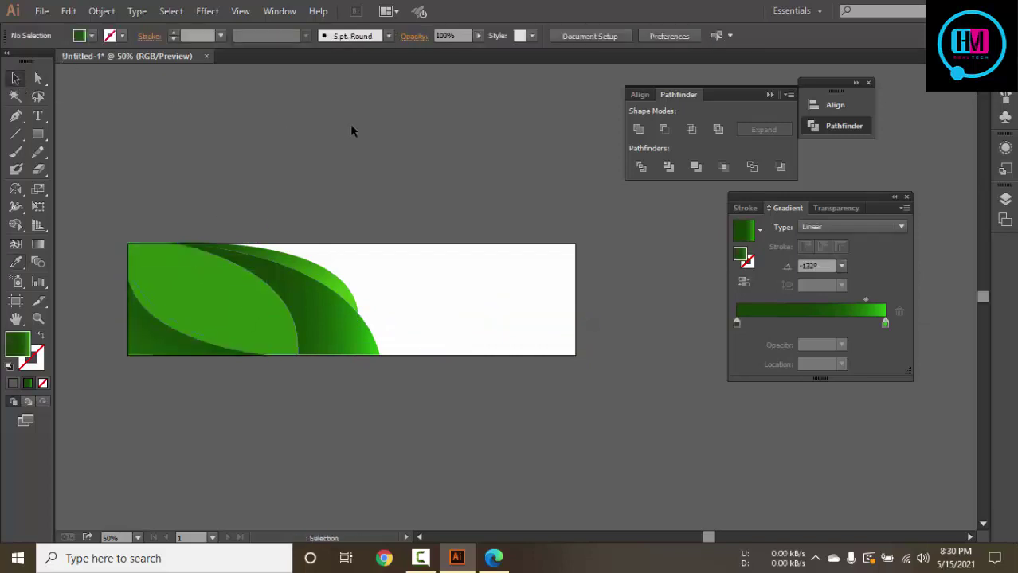
{"action": "key", "text": "p"}
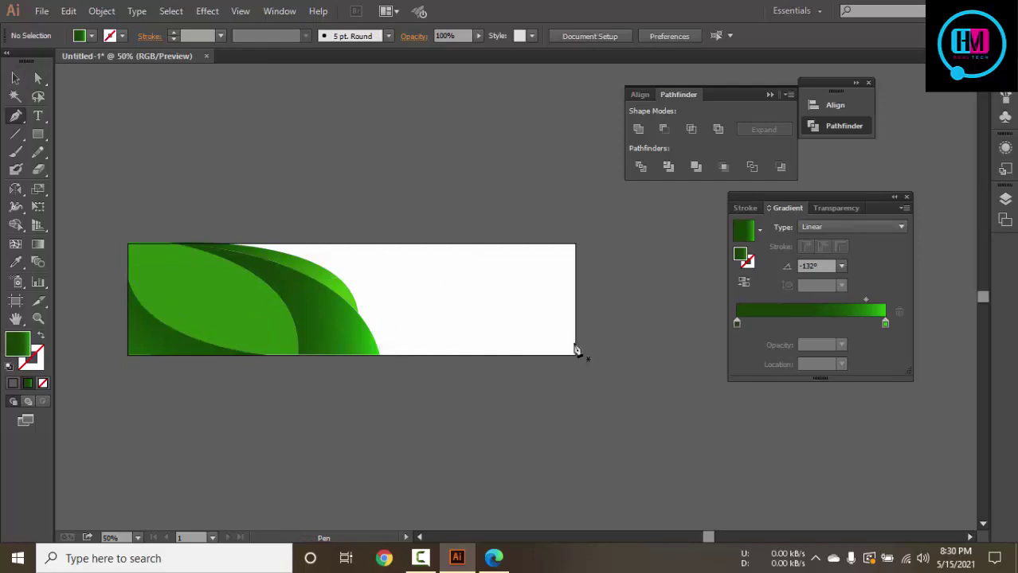
{"action": "left_click", "coordinate": [603, 327]}
Close a curved wave from the right side to the leaf edge and below the banner, smoothing its top
{"action": "left_click_drag", "start_coordinate": [472, 319], "coordinate": [427, 338]}
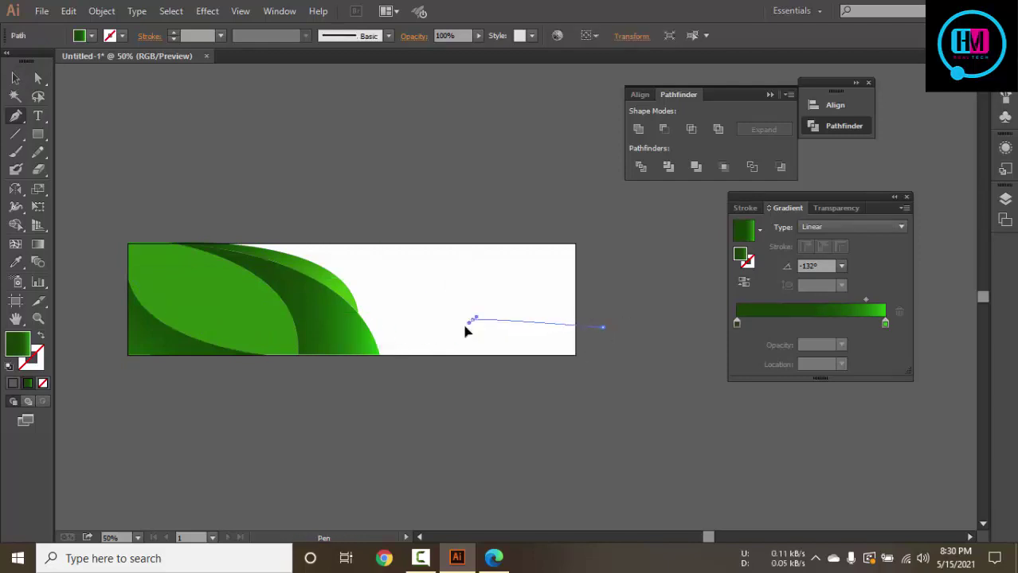
{"action": "left_click_drag", "start_coordinate": [363, 318], "coordinate": [374, 326]}
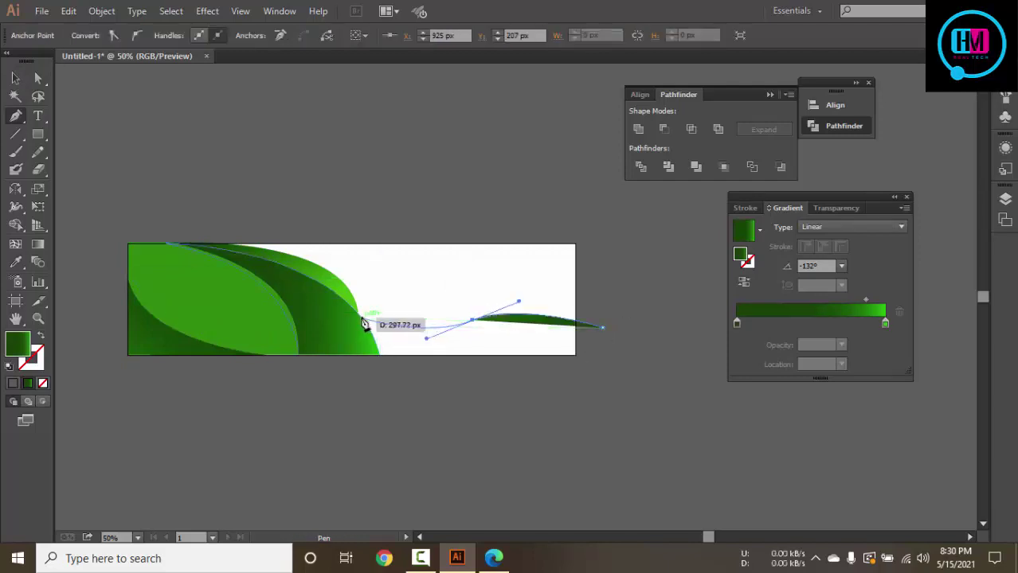
{"action": "left_click_drag", "start_coordinate": [406, 390], "coordinate": [405, 396]}
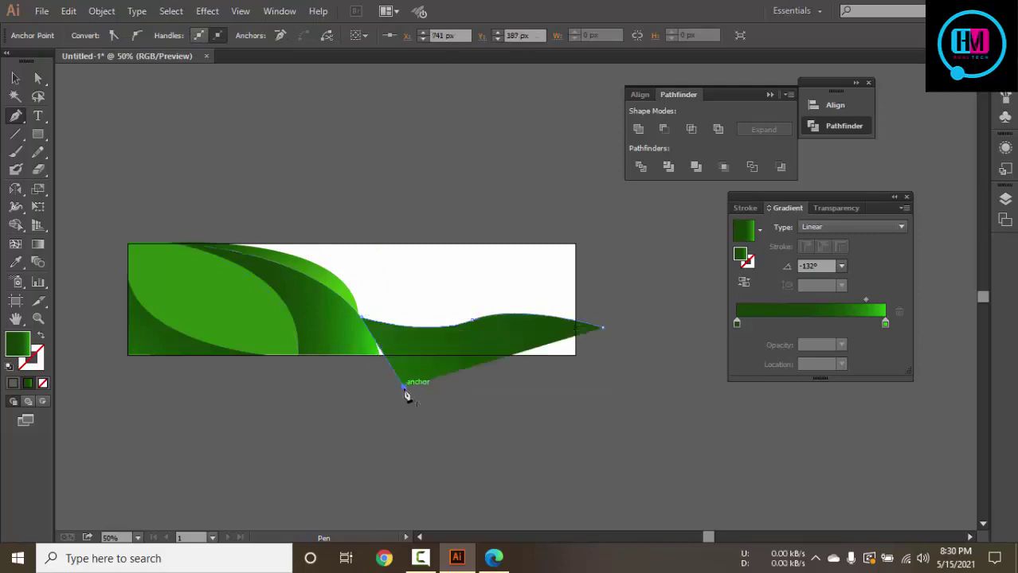
{"action": "left_click", "coordinate": [619, 366]}
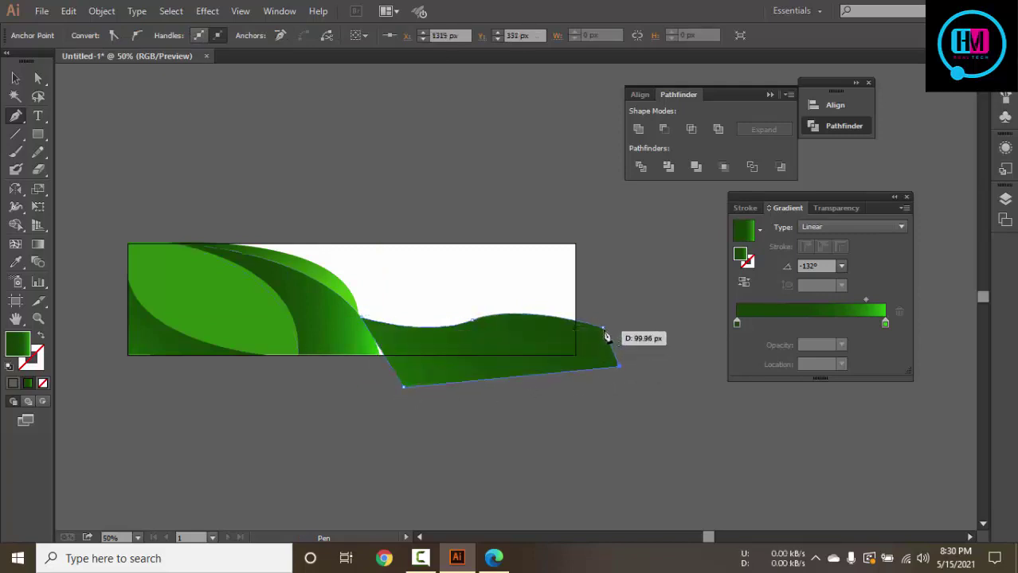
{"action": "left_click", "coordinate": [603, 328]}
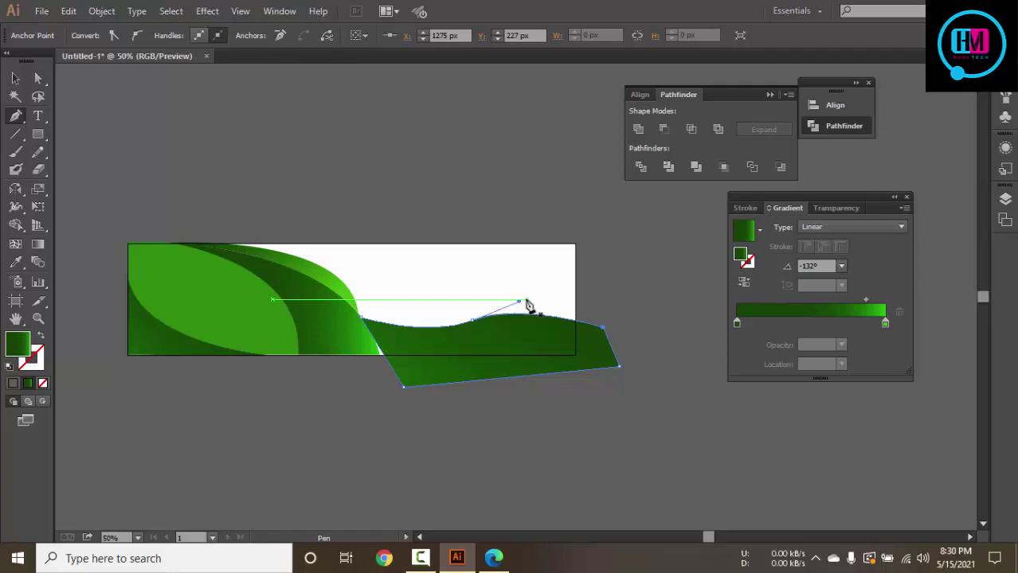
{"action": "key", "text": "a"}
{"action": "mouse_move", "coordinate": [520, 303]}
{"action": "left_mouse_down"}
{"action": "mouse_move", "coordinate": [576, 302]}
{"action": "mouse_move", "coordinate": [558, 309]}
{"action": "left_mouse_up"}
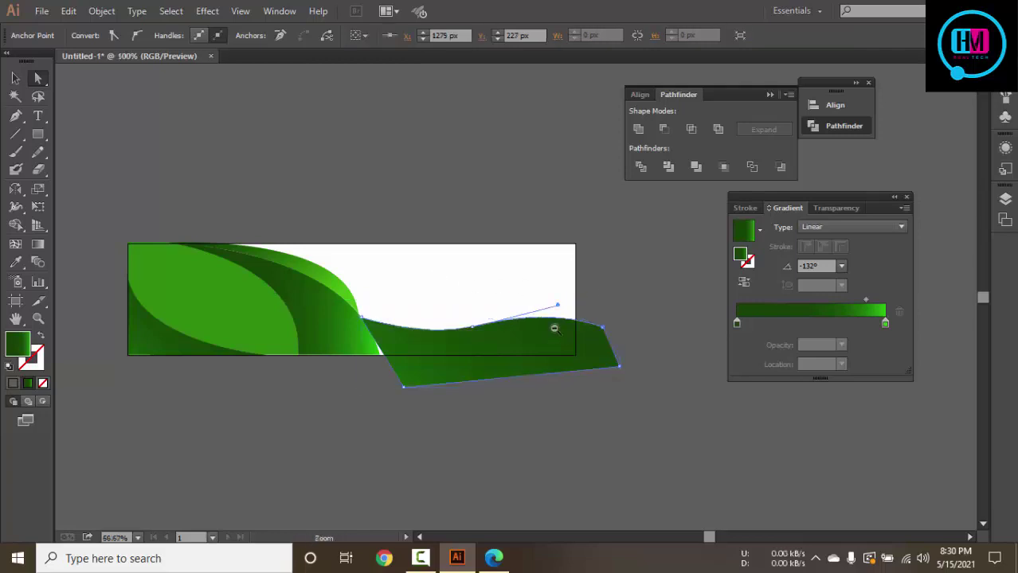
Drag the wave's lower-left, right-edge and bottom-right anchors flush to the banner's edges
{"action": "scroll", "coordinate": [552, 327], "scroll_direction": "up", "scroll_amount": 4}
{"action": "scroll", "coordinate": [707, 229], "scroll_direction": "down", "scroll_amount": 3}
{"action": "scroll", "coordinate": [502, 293], "scroll_direction": "down", "scroll_amount": 2}
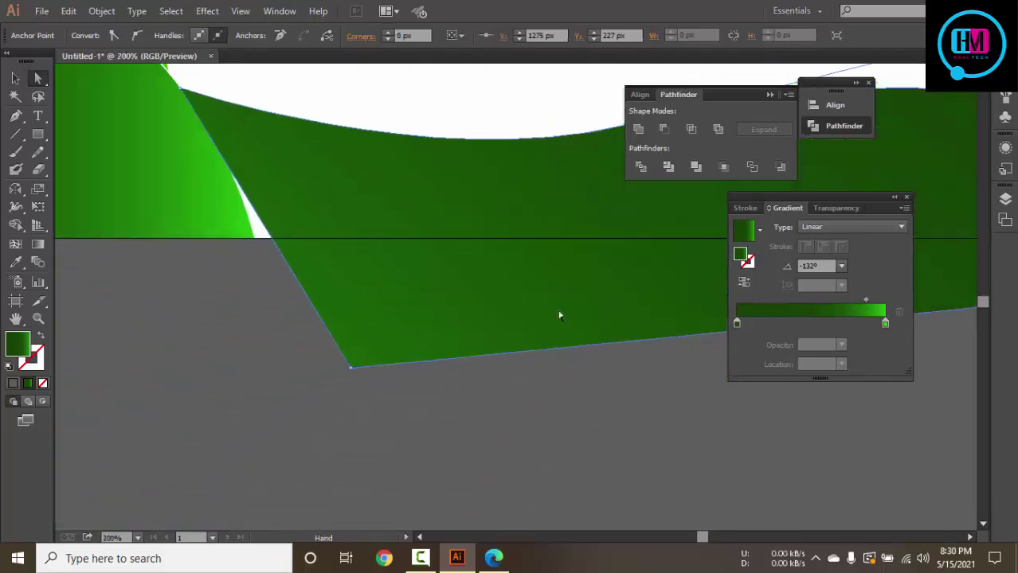
{"action": "left_click_drag", "start_coordinate": [350, 367], "coordinate": [253, 241]}
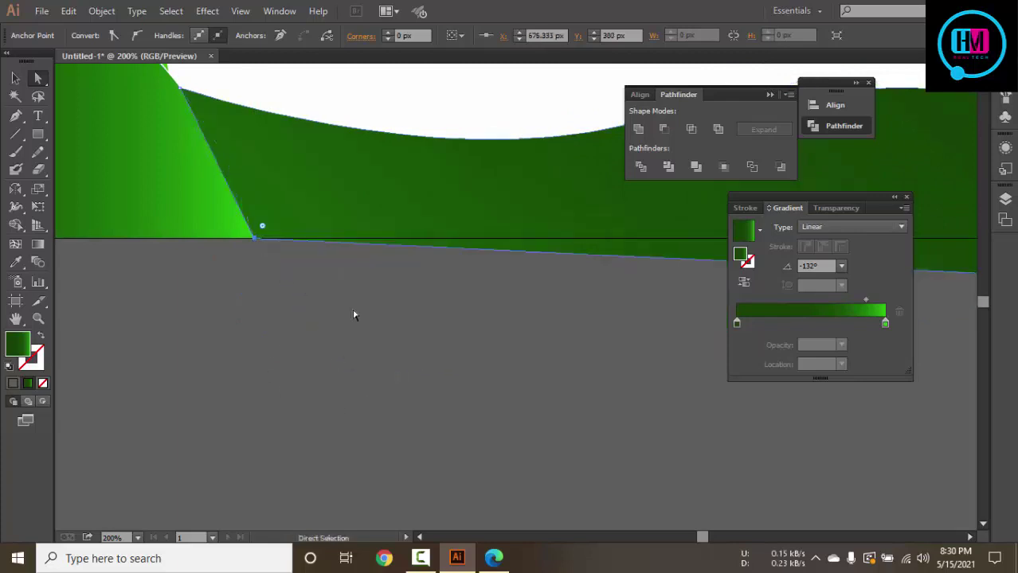
{"action": "left_click", "coordinate": [218, 414], "text": "ctrl+alt"}
{"action": "left_click", "coordinate": [406, 378], "text": "ctrl+alt"}
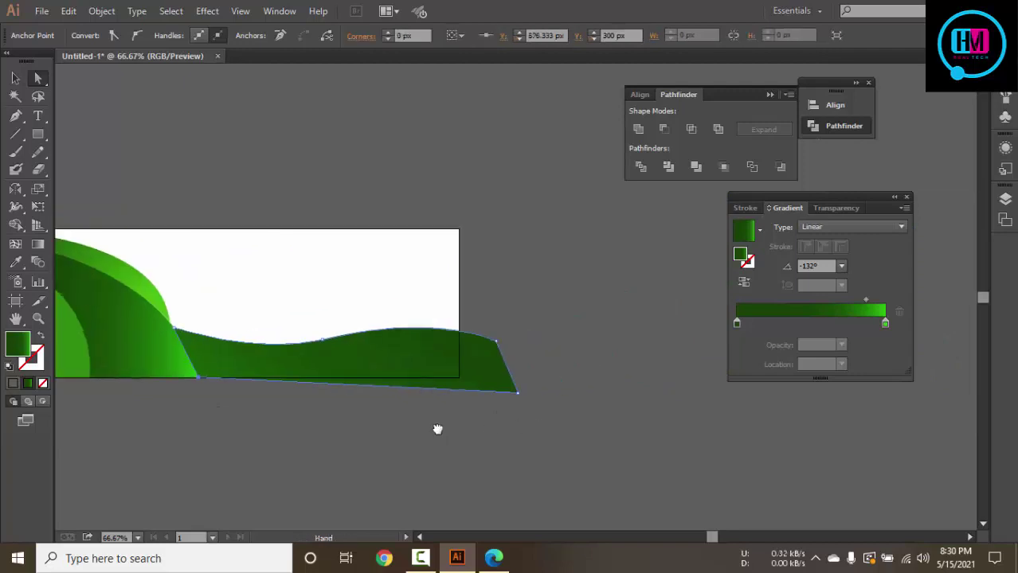
{"action": "scroll", "coordinate": [451, 413], "scroll_direction": "up", "scroll_amount": 3}
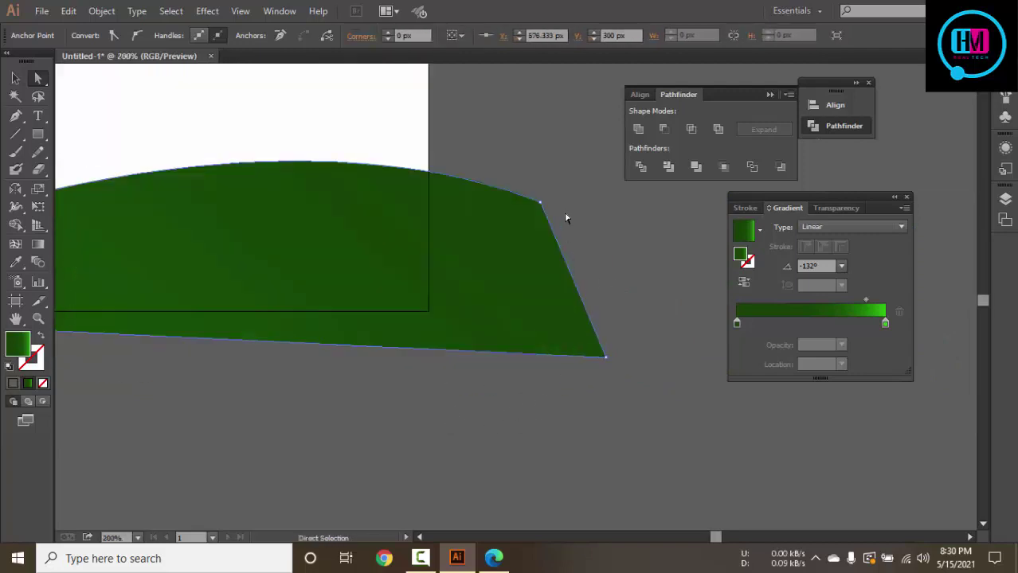
{"action": "left_click", "coordinate": [540, 203]}
{"action": "left_click_drag", "start_coordinate": [542, 201], "coordinate": [428, 171]}
{"action": "left_click", "coordinate": [606, 358]}
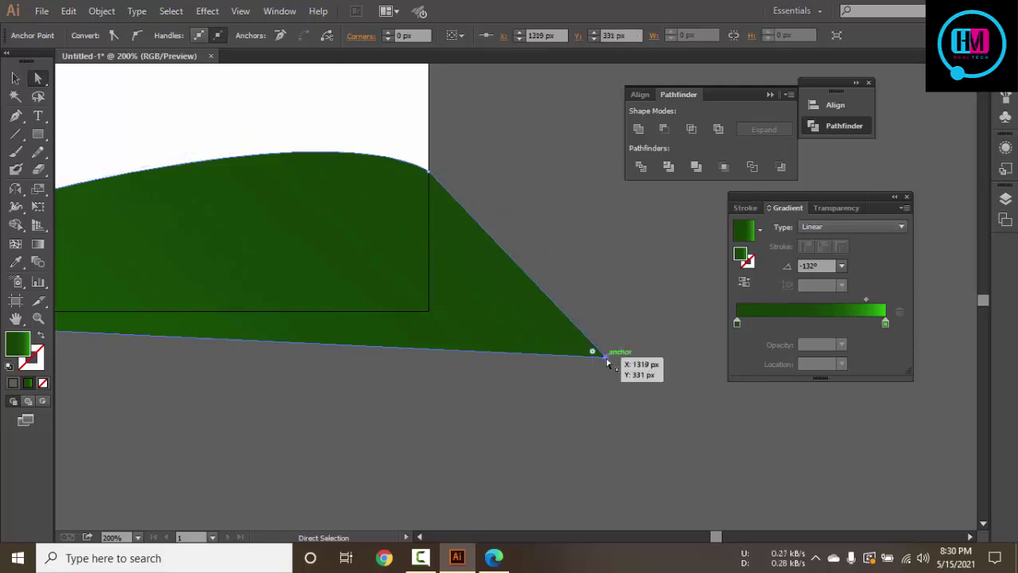
{"action": "left_click_drag", "start_coordinate": [607, 359], "coordinate": [427, 309]}
Send the wave to the back behind the leaves, then compare with the reference banner
{"action": "scroll", "coordinate": [370, 379], "scroll_direction": "up", "scroll_amount": 2}
{"action": "scroll", "coordinate": [370, 379], "scroll_direction": "left", "scroll_amount": 5}
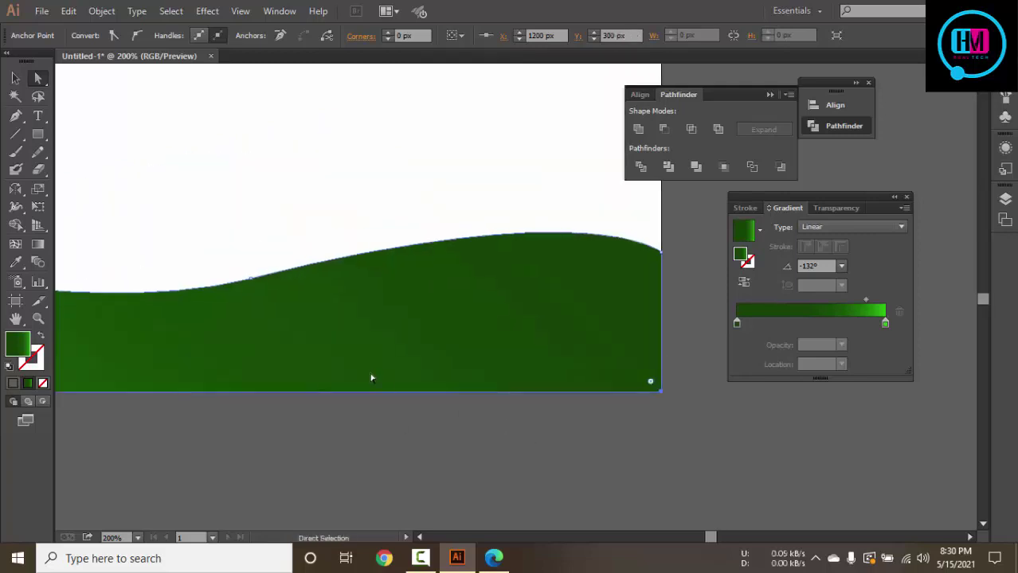
{"action": "scroll", "coordinate": [329, 439], "scroll_direction": "down", "scroll_amount": 2}
{"action": "scroll", "coordinate": [512, 424], "scroll_direction": "left", "scroll_amount": 5}
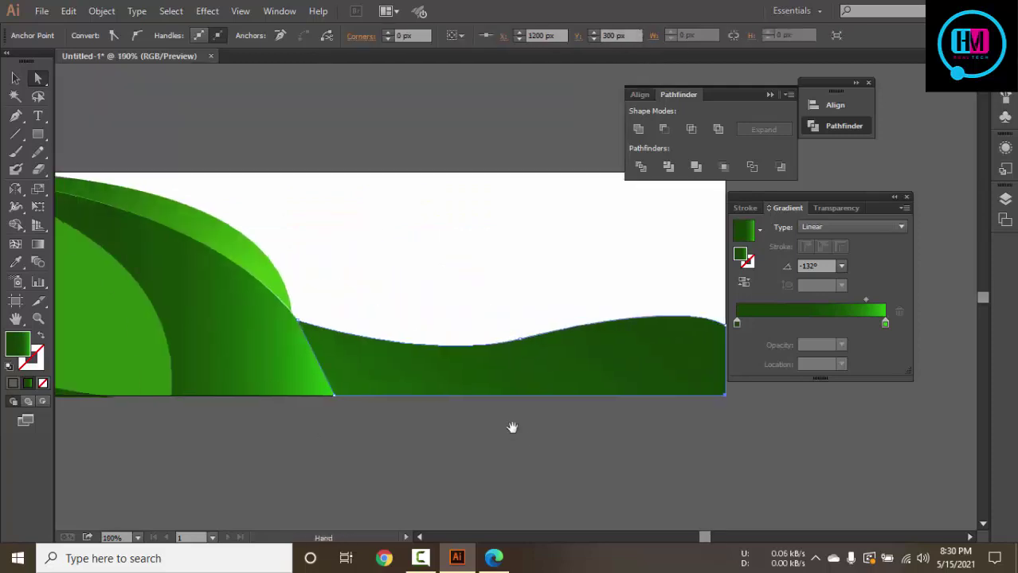
{"action": "left_click", "coordinate": [444, 353]}
{"action": "right_click", "coordinate": [462, 362]}
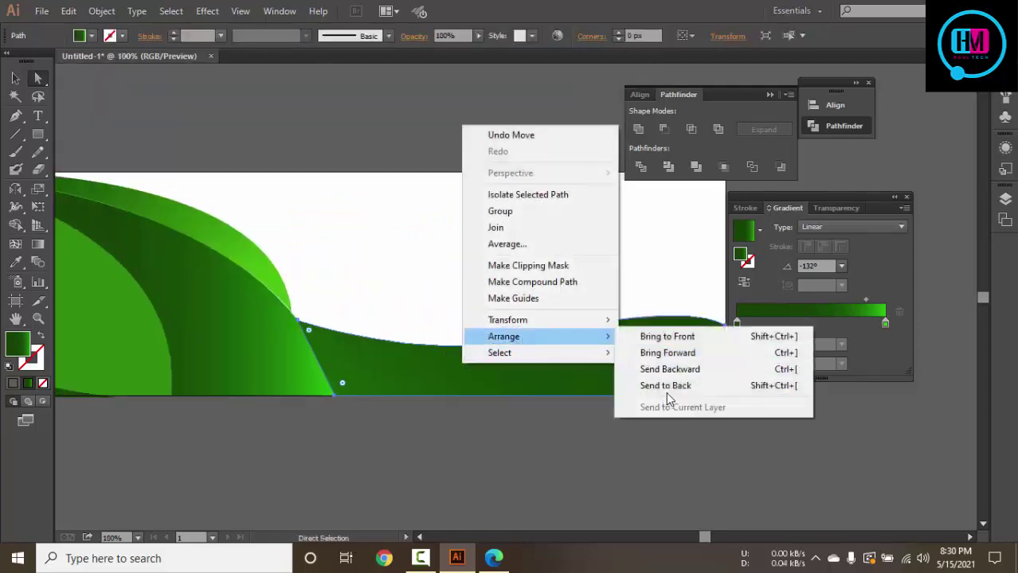
{"action": "left_click", "coordinate": [666, 390]}
{"action": "left_click", "coordinate": [431, 431]}
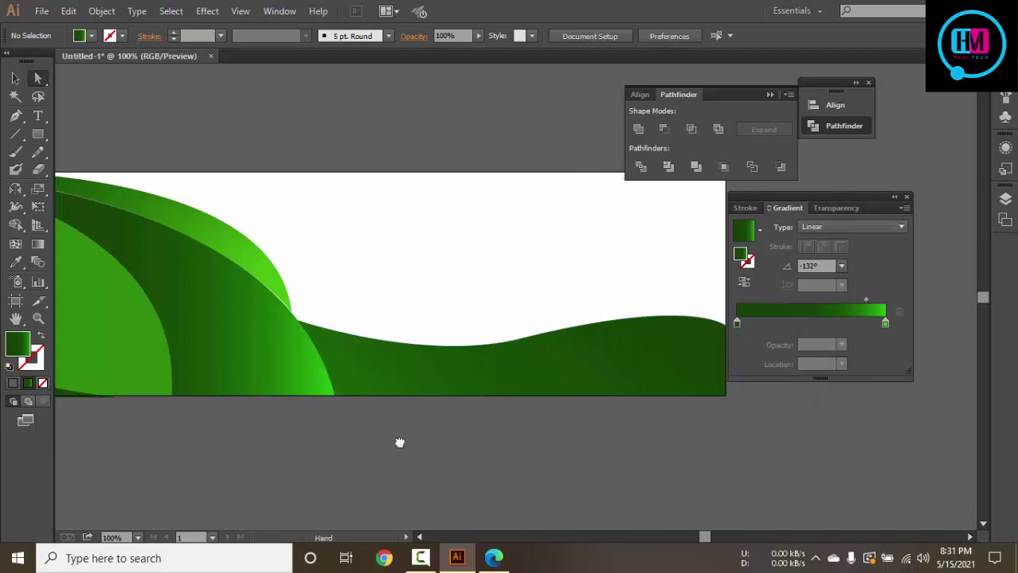
{"action": "scroll", "coordinate": [400, 441], "scroll_direction": "right", "scroll_amount": 3}
{"action": "left_click", "coordinate": [427, 395]}
{"action": "left_click", "coordinate": [494, 559]}
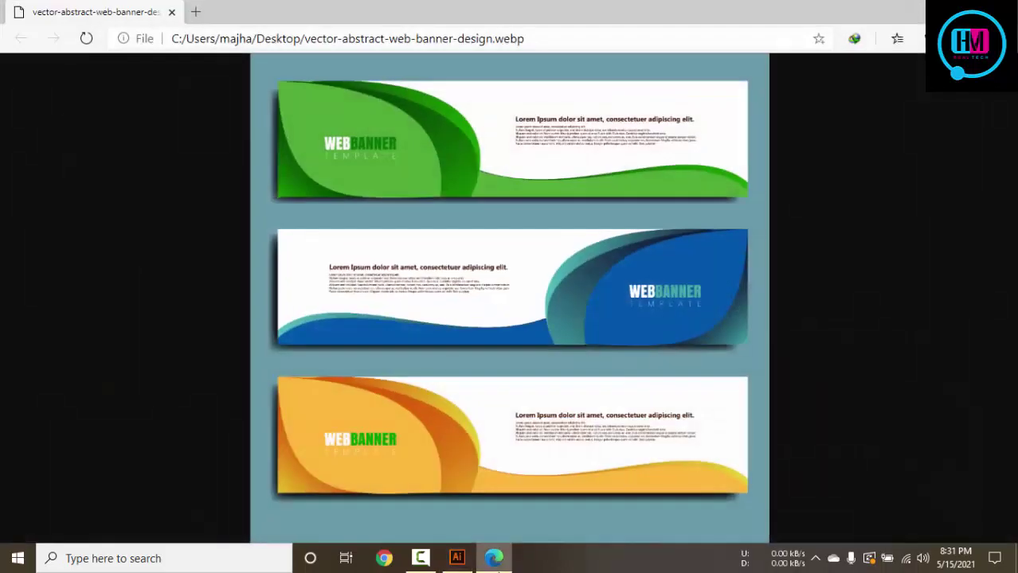
{"action": "left_click", "coordinate": [494, 559]}
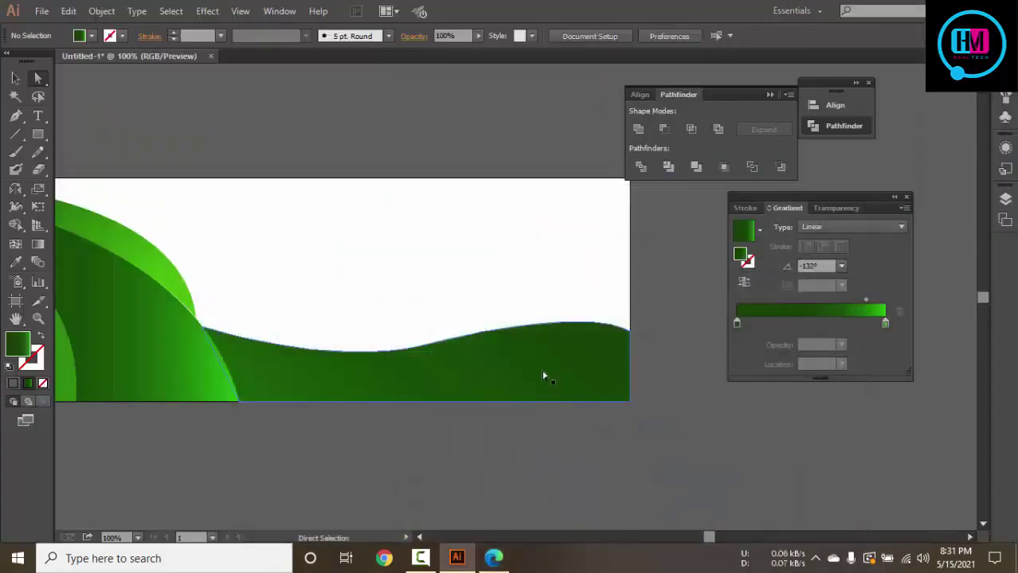
Attempt joining the wave path, dismiss the warnings, and undo a trial 72 px upward move
{"action": "key", "text": "ctrl+j"}
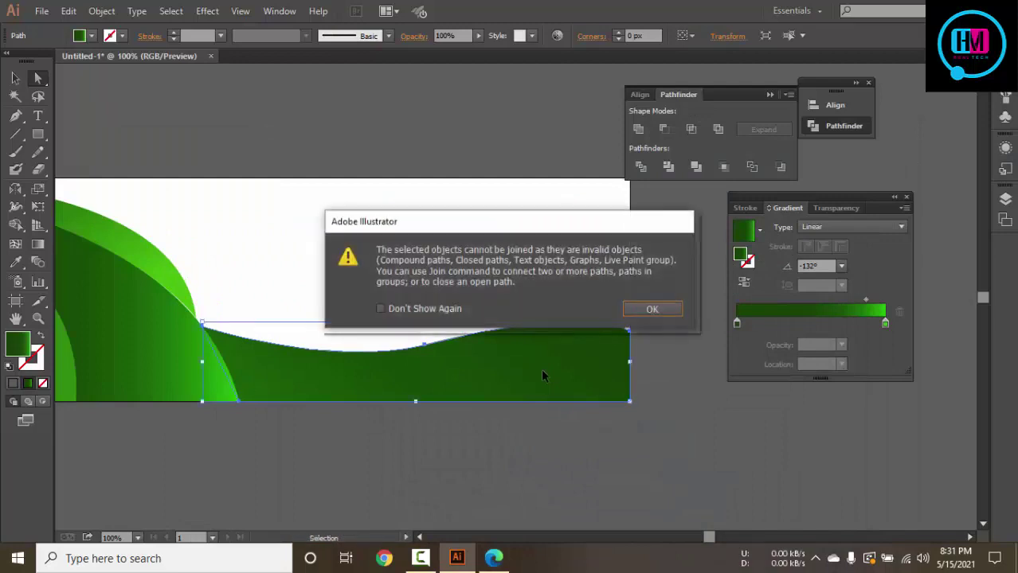
{"action": "left_click", "coordinate": [651, 309]}
{"action": "key", "text": "a"}
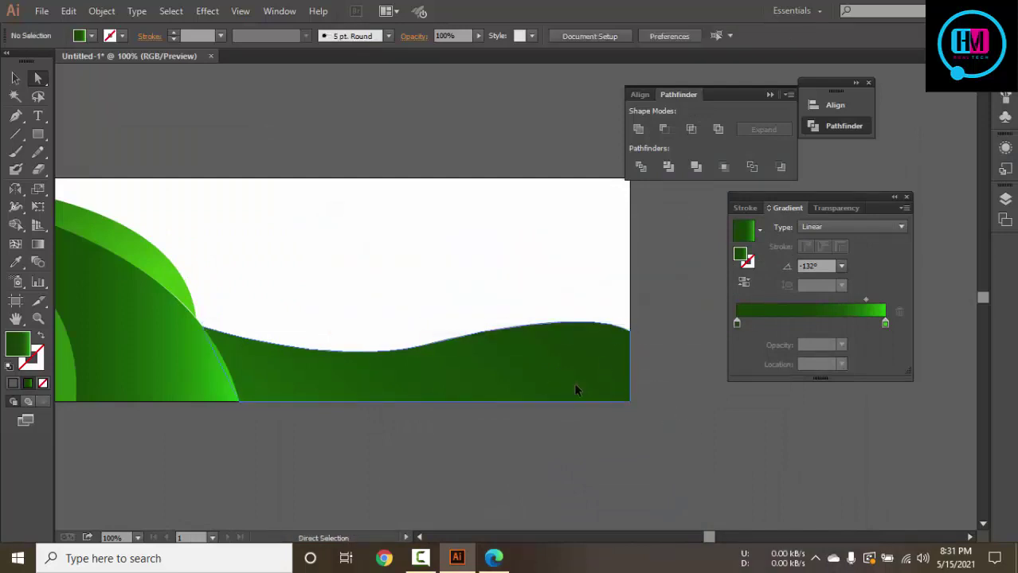
{"action": "key", "text": "v"}
{"action": "key", "text": "ctrl+j"}
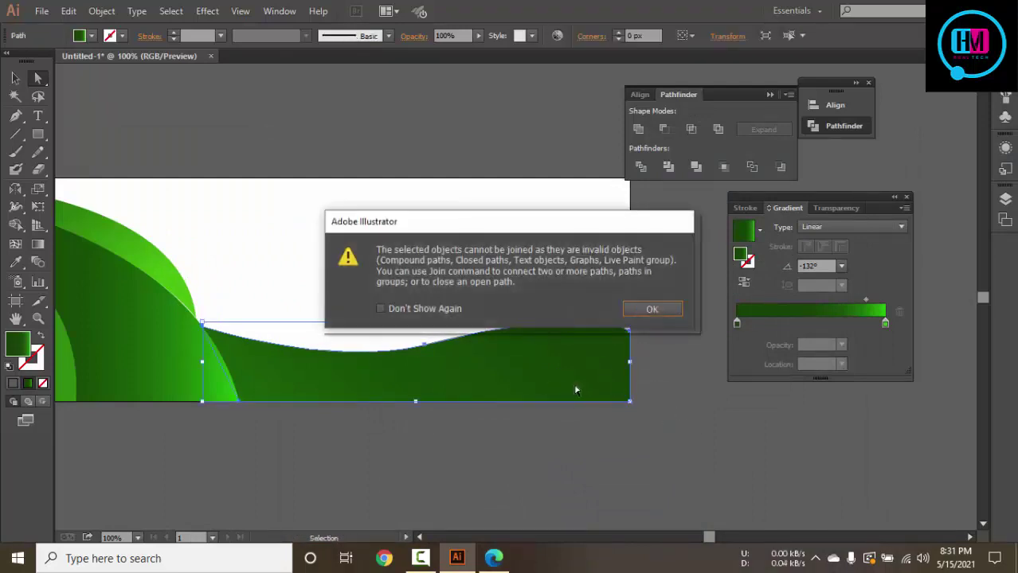
{"action": "left_click", "coordinate": [644, 312]}
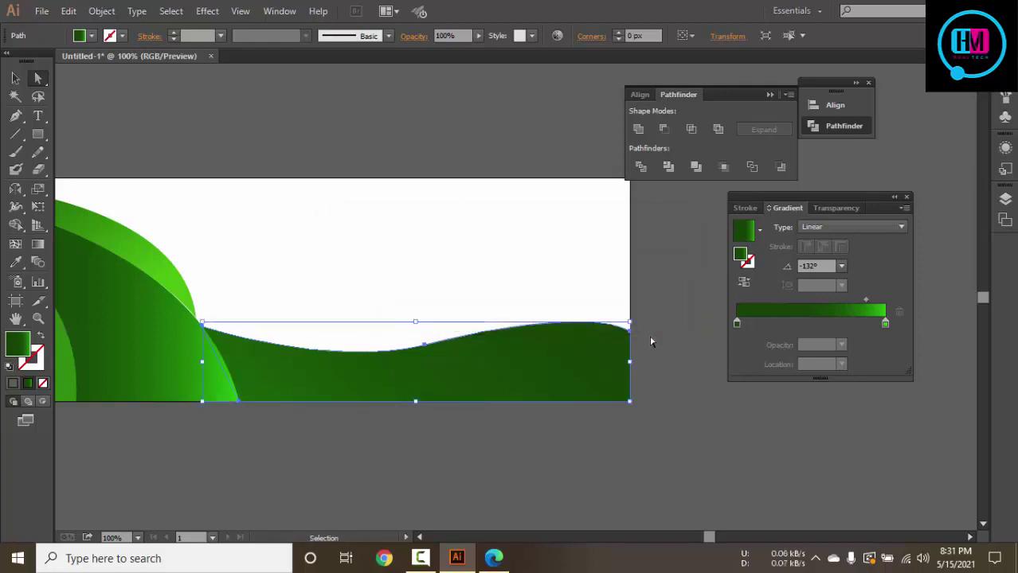
{"action": "key", "text": "a"}
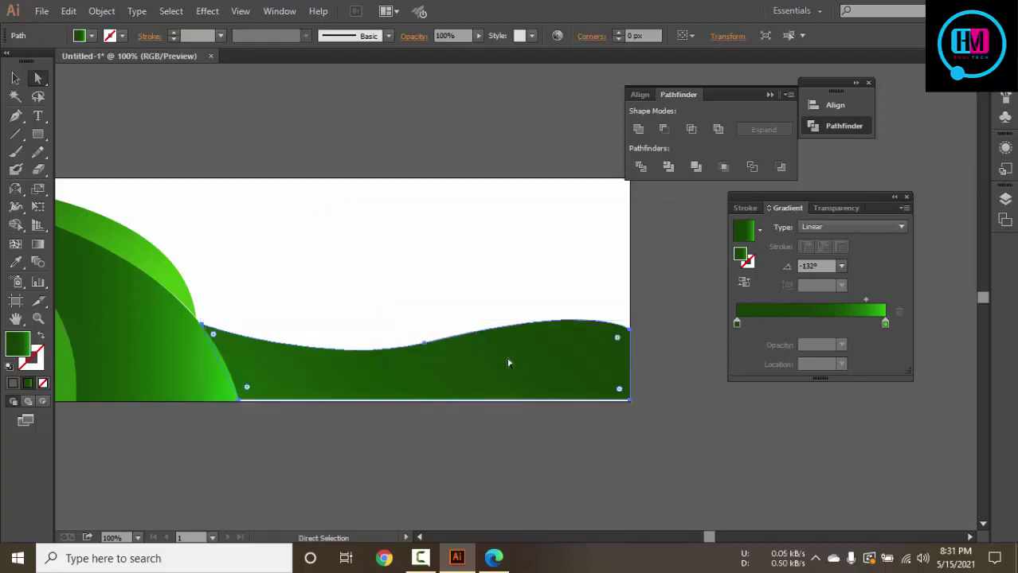
{"action": "left_click_drag", "start_coordinate": [510, 365], "coordinate": [511, 309]}
{"action": "key", "text": "v"}
{"action": "key", "text": "ctrl+z"}
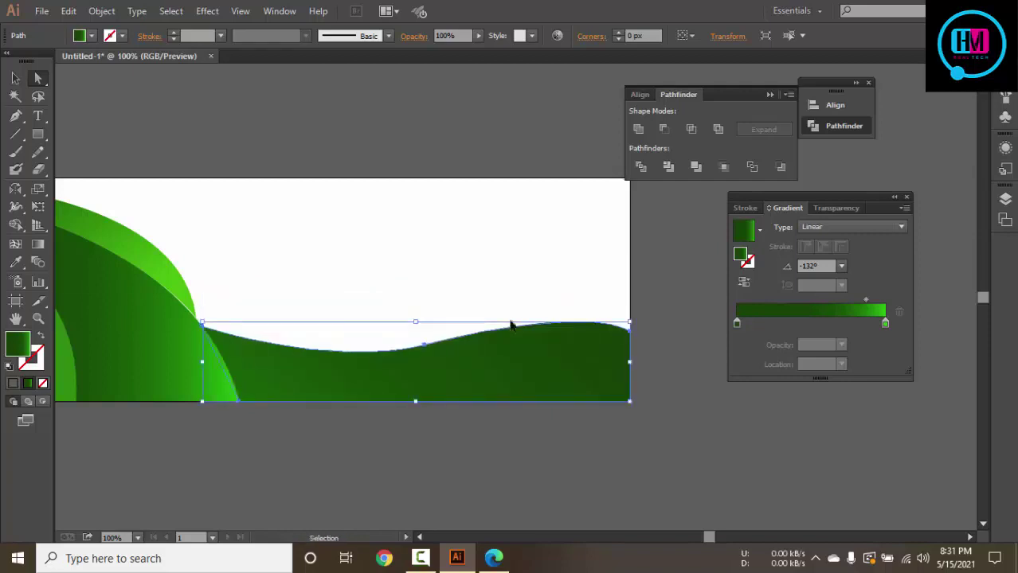
{"action": "left_click", "coordinate": [654, 348]}
{"action": "left_click", "coordinate": [578, 368]}
Raise the wave's right-edge anchor about 25 px and adjust its middle anchor
{"action": "key", "text": "a"}
{"action": "left_click", "coordinate": [688, 304]}
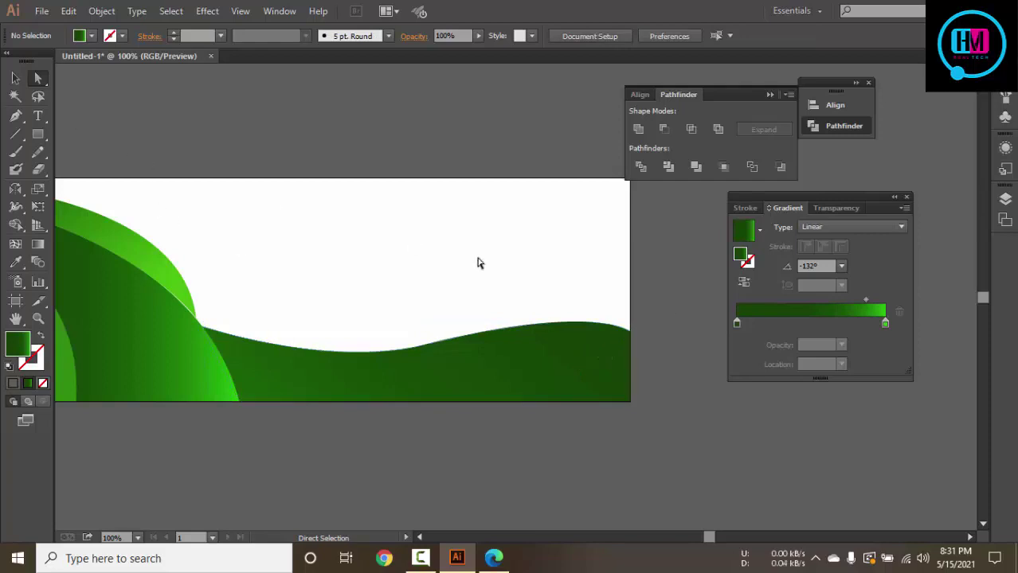
{"action": "left_click", "coordinate": [630, 331]}
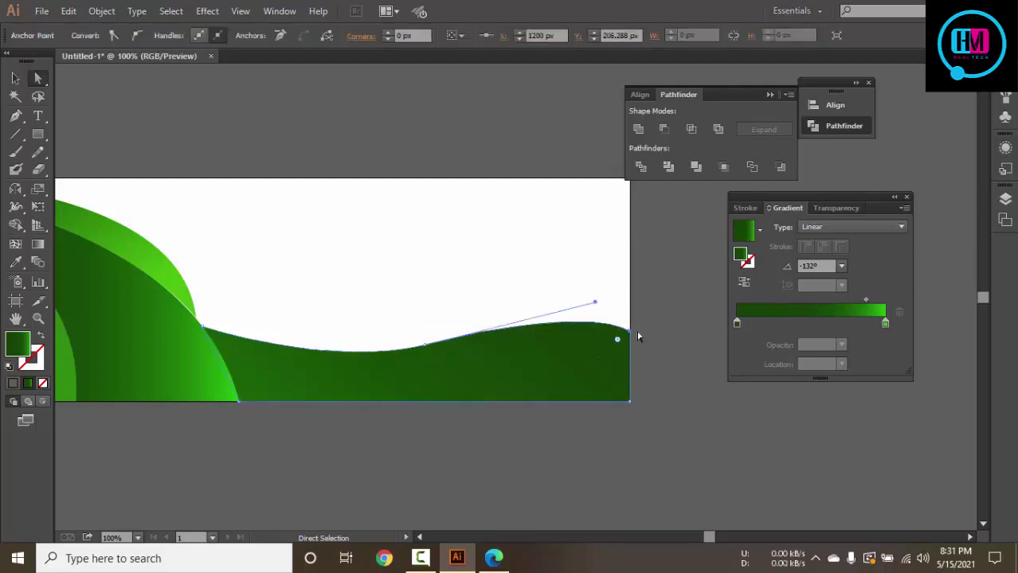
{"action": "left_click_drag", "start_coordinate": [634, 334], "coordinate": [634, 317]}
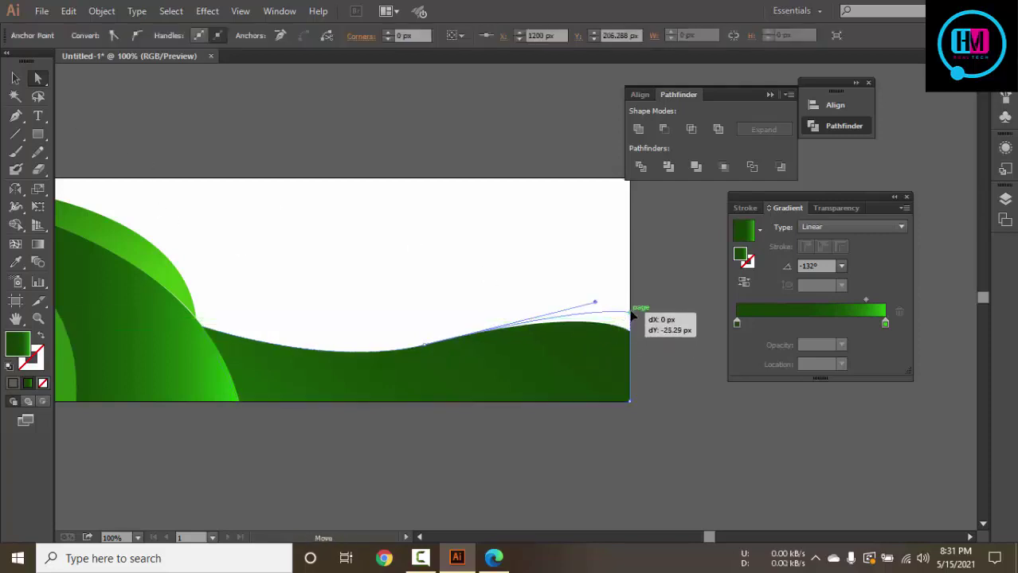
{"action": "left_click", "coordinate": [426, 343]}
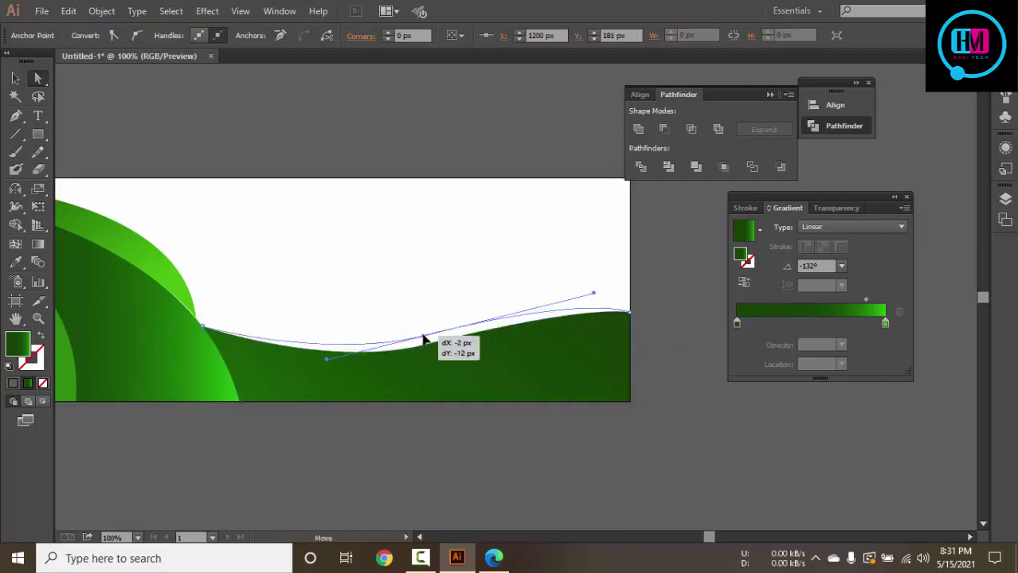
{"action": "left_click", "coordinate": [589, 430]}
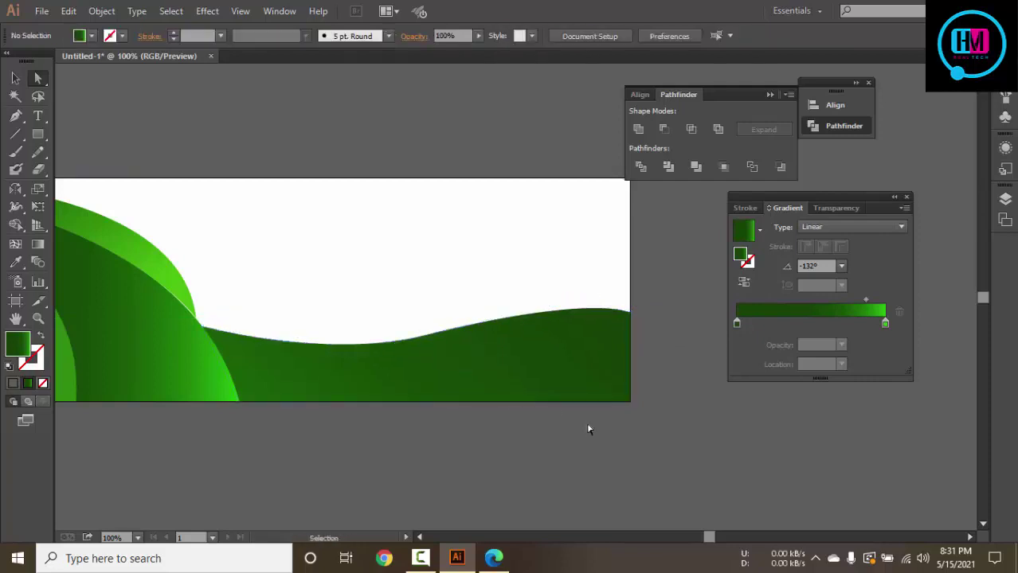
{"action": "key", "text": "ctrl+z"}
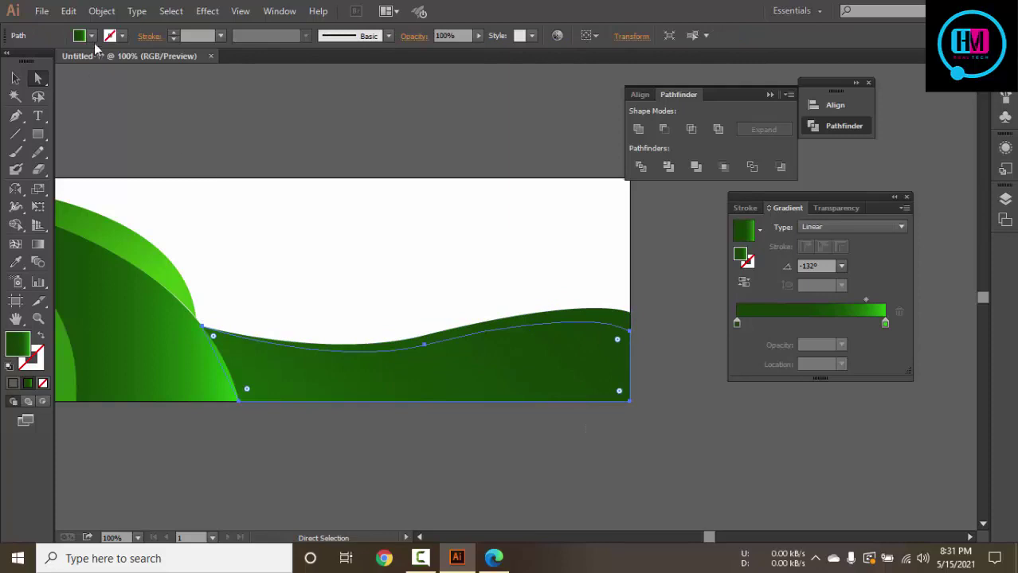
Try a darker green swatch on the wave, then eyedrop the leaf's green gradient onto it
{"action": "left_click", "coordinate": [91, 36]}
{"action": "left_click", "coordinate": [41, 71]}
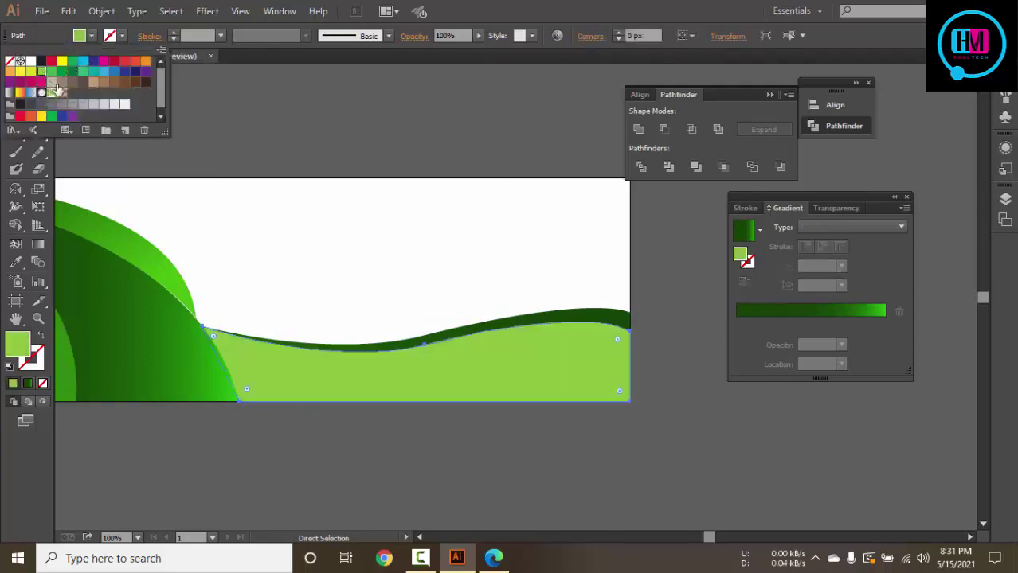
{"action": "left_click", "coordinate": [62, 72]}
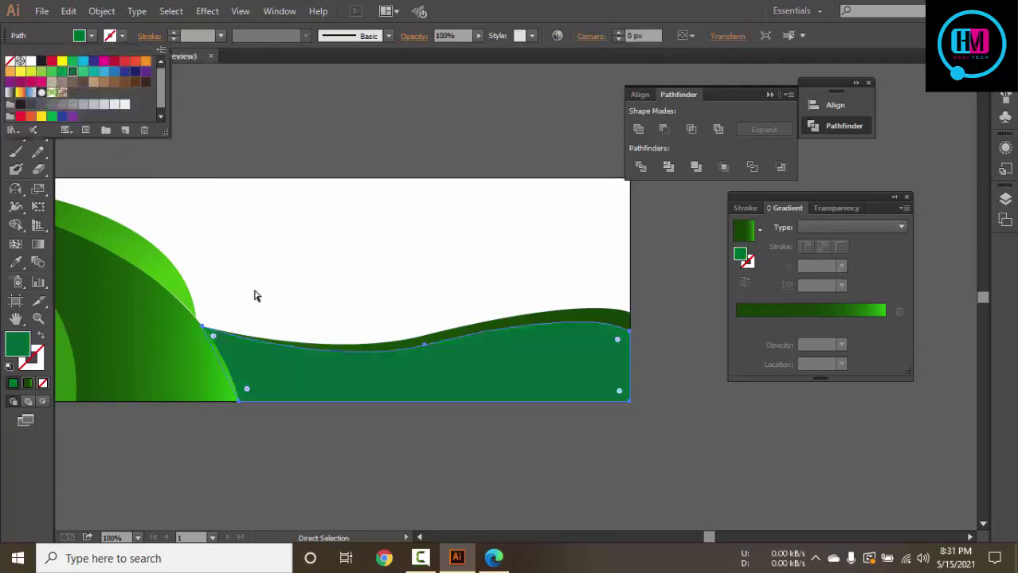
{"action": "key", "text": "Escape"}
{"action": "key", "text": "i"}
{"action": "left_click", "coordinate": [192, 350]}
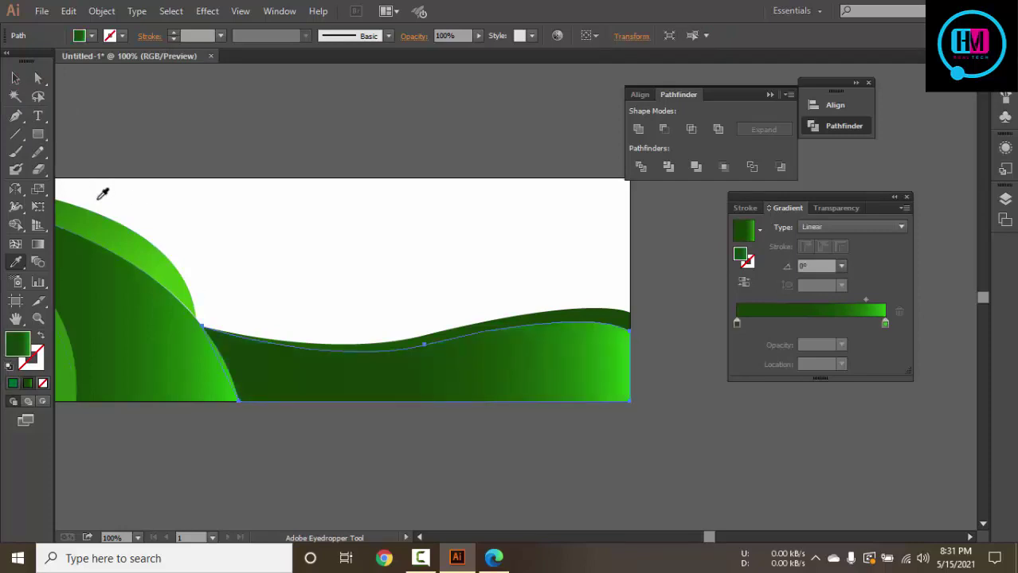
Redraw the wave's gradient direction and shift it so a wide bright green band runs through
{"action": "left_click", "coordinate": [37, 244]}
{"action": "mouse_move", "coordinate": [451, 293]}
{"action": "left_mouse_down"}
{"action": "mouse_move", "coordinate": [383, 427]}
{"action": "mouse_move", "coordinate": [484, 325]}
{"action": "left_mouse_up"}
{"action": "left_click_drag", "start_coordinate": [573, 284], "coordinate": [279, 435]}
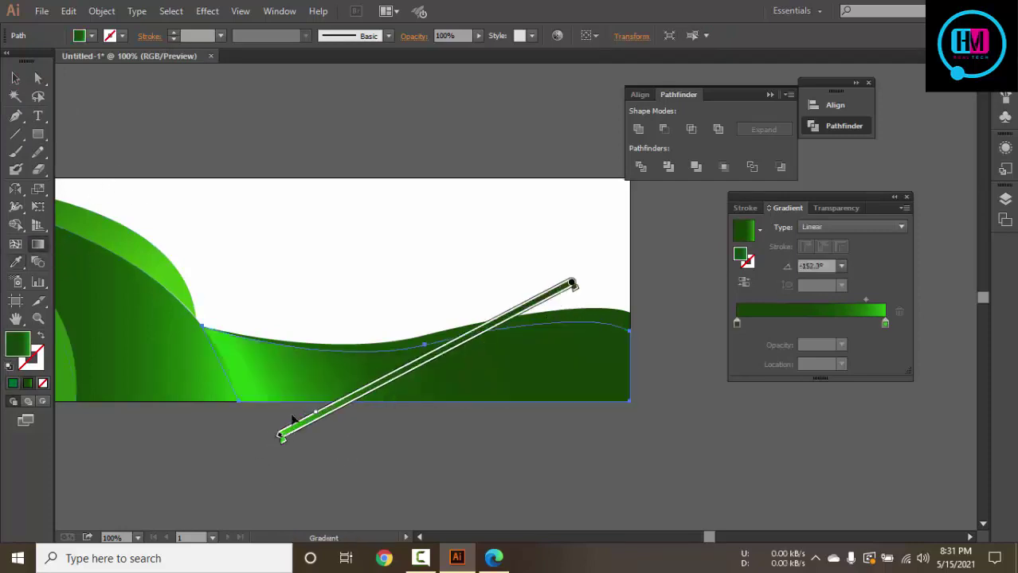
{"action": "left_click_drag", "start_coordinate": [656, 238], "coordinate": [365, 390]}
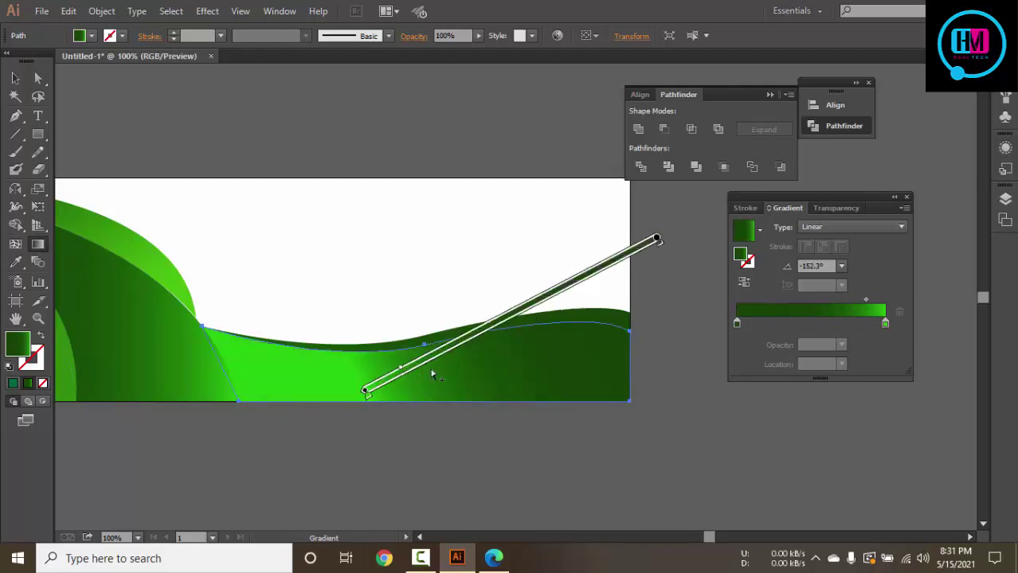
{"action": "mouse_move", "coordinate": [448, 363]}
{"action": "left_mouse_down"}
{"action": "mouse_move", "coordinate": [584, 281]}
{"action": "mouse_move", "coordinate": [297, 426]}
{"action": "left_mouse_up"}
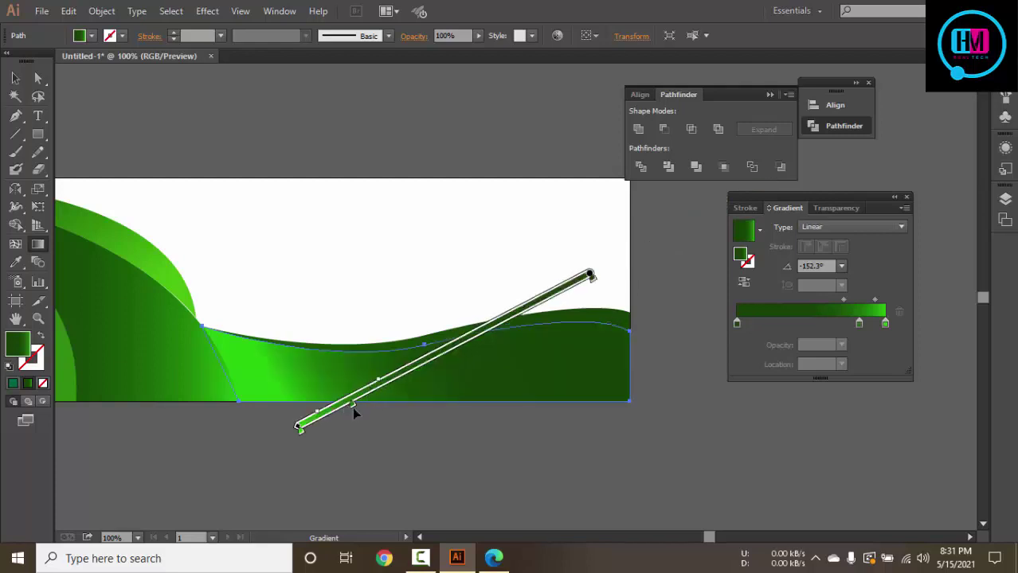
{"action": "left_click_drag", "start_coordinate": [353, 412], "coordinate": [451, 356]}
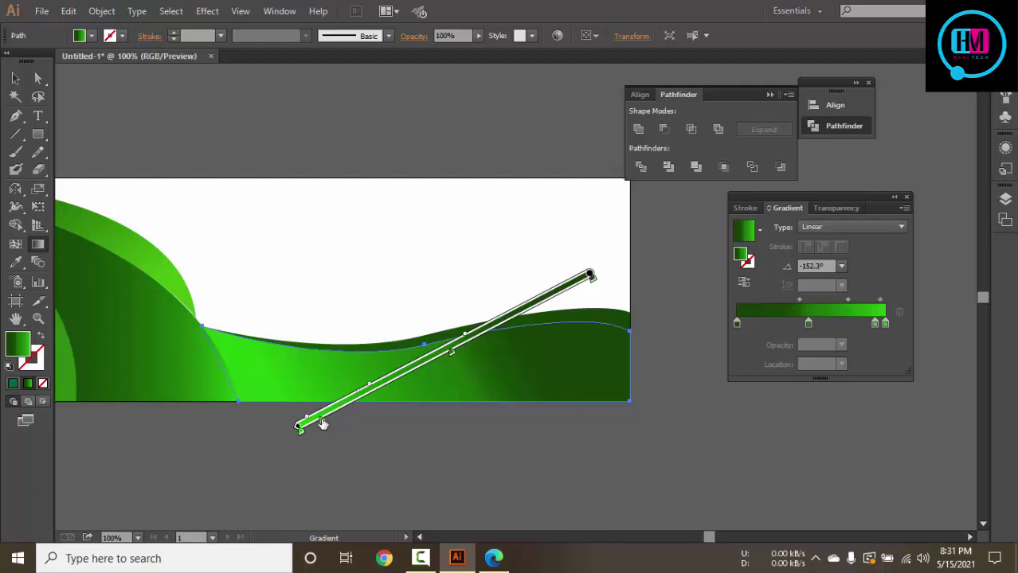
Lower the red slightly in the gradient stop's green colour
{"action": "double_click", "coordinate": [321, 422]}
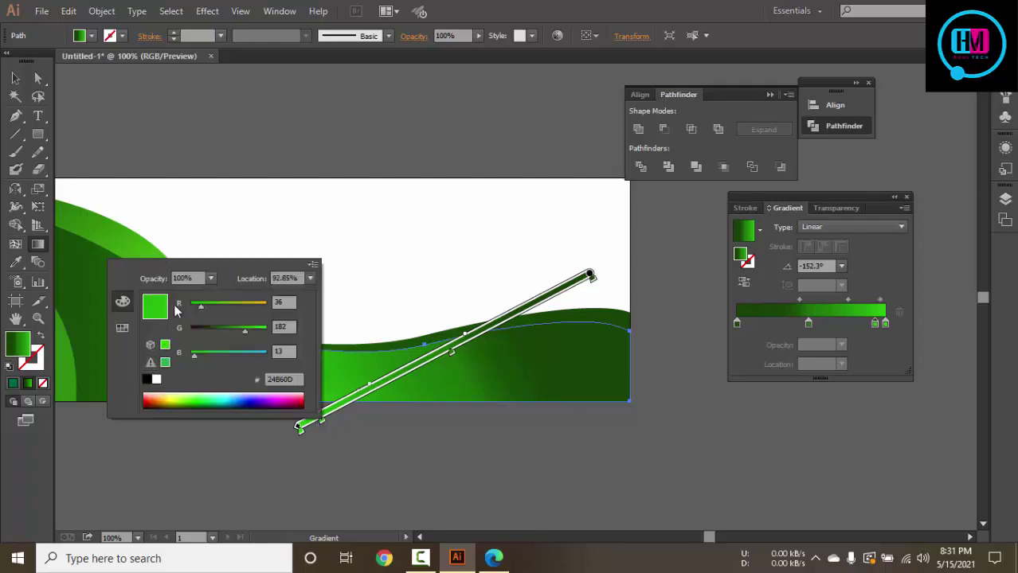
{"action": "mouse_move", "coordinate": [201, 305]}
{"action": "left_mouse_down"}
{"action": "mouse_move", "coordinate": [233, 302]}
{"action": "mouse_move", "coordinate": [198, 305]}
{"action": "left_mouse_up"}
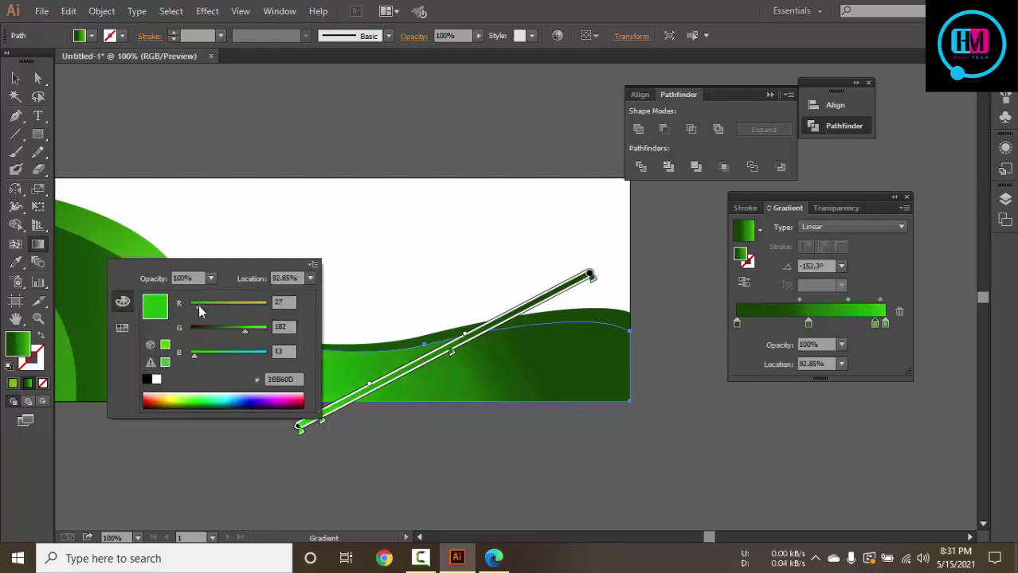
{"action": "left_click", "coordinate": [516, 172]}
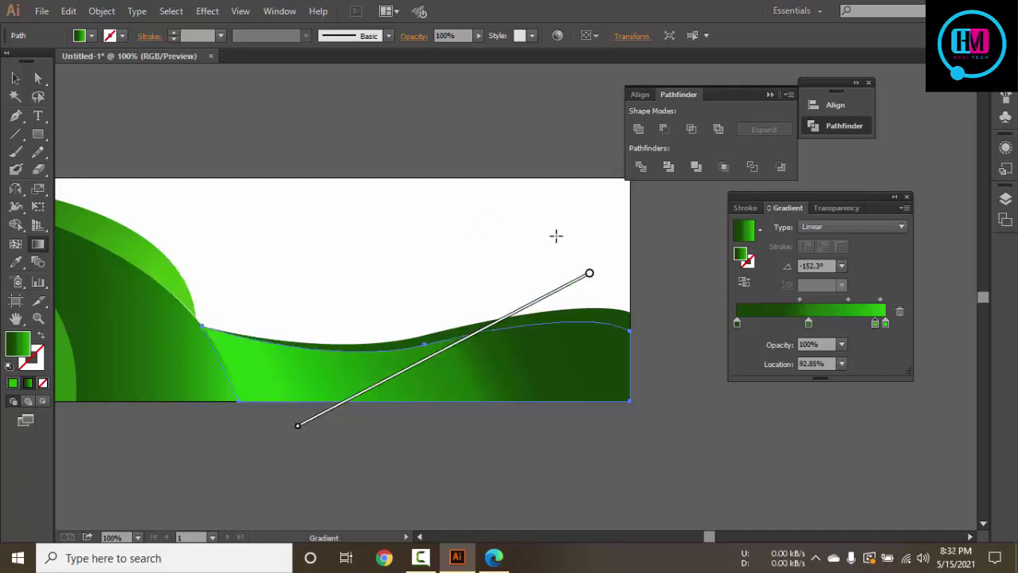
Reselect the bottom wave and confirm its fill in the Color Picker
{"action": "left_click", "coordinate": [15, 77]}
{"action": "left_click", "coordinate": [466, 143]}
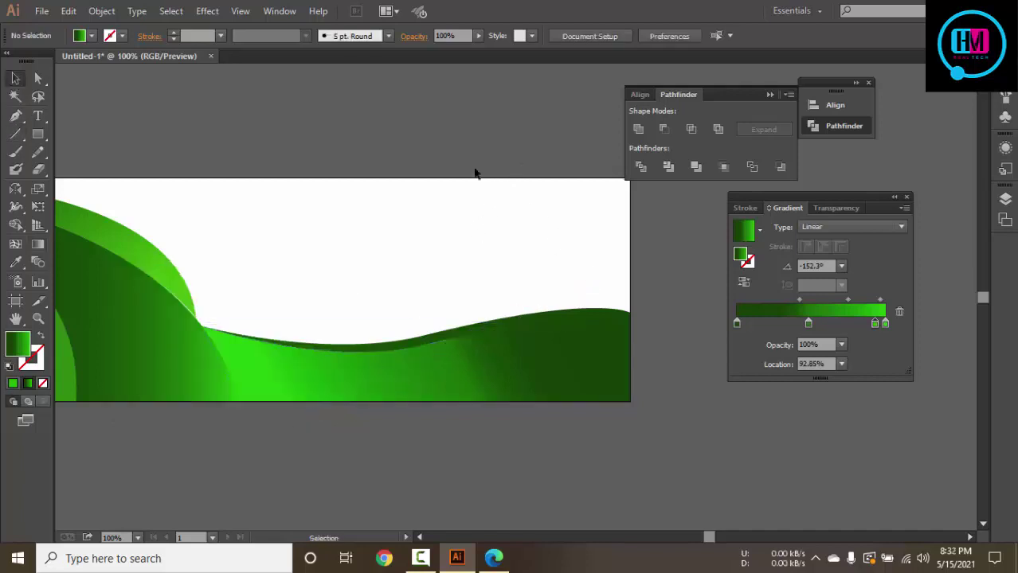
{"action": "left_click", "coordinate": [484, 355]}
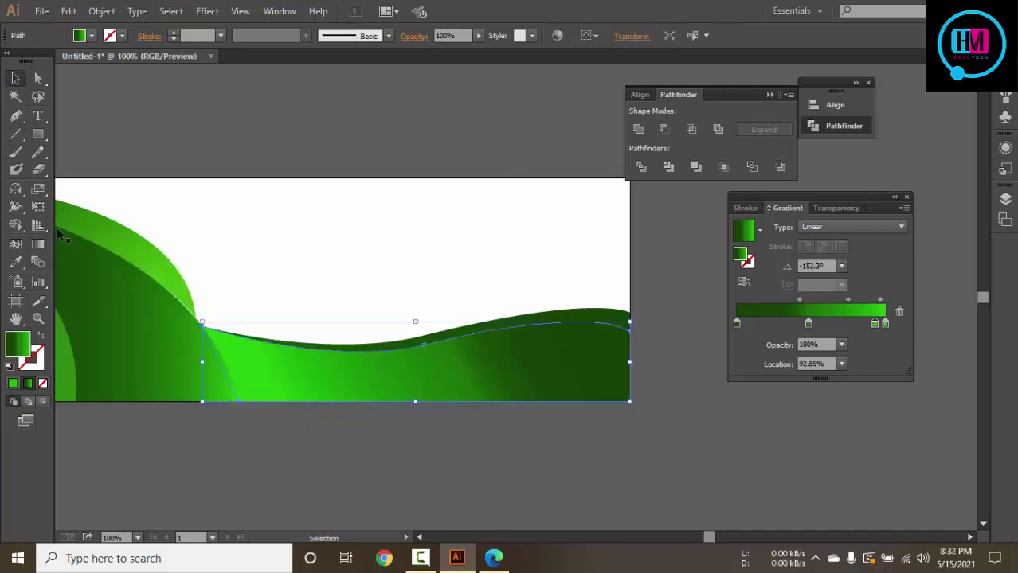
{"action": "double_click", "coordinate": [27, 352]}
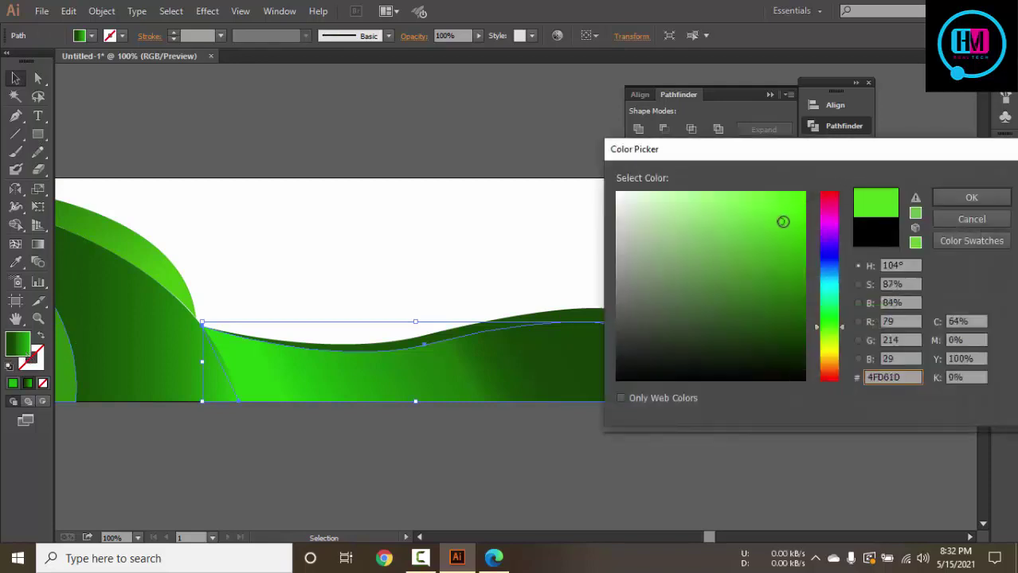
{"action": "left_click", "coordinate": [954, 198]}
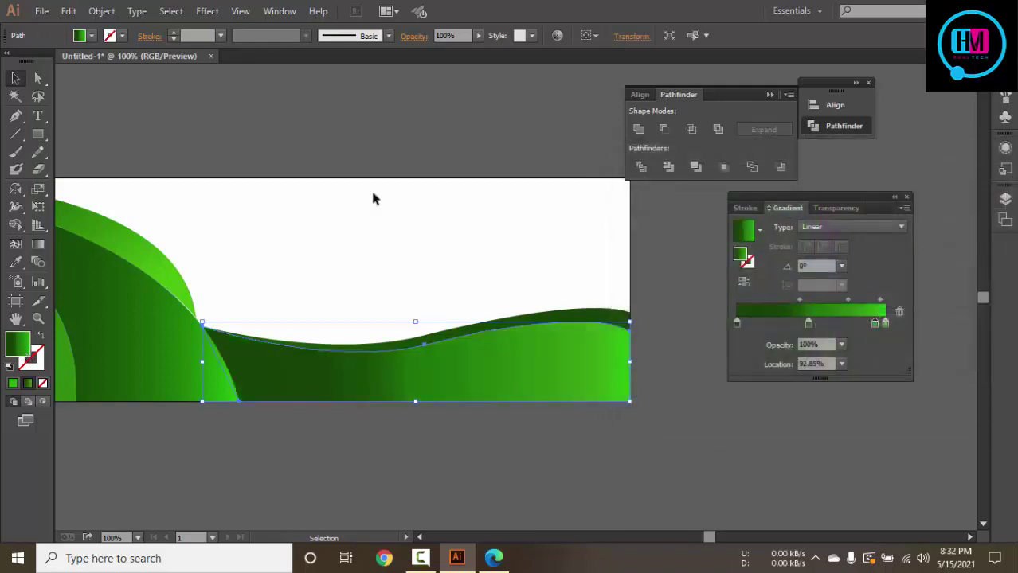
{"action": "left_click", "coordinate": [420, 128]}
{"action": "key", "text": "ctrl+minus"}
{"action": "key", "text": "ctrl+minus"}
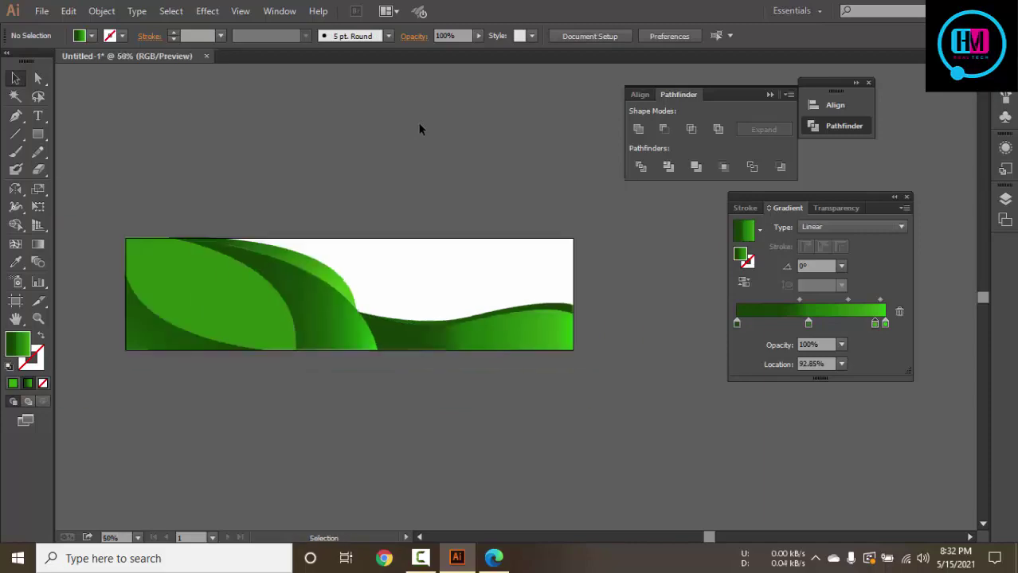
{"action": "left_click", "coordinate": [493, 558]}
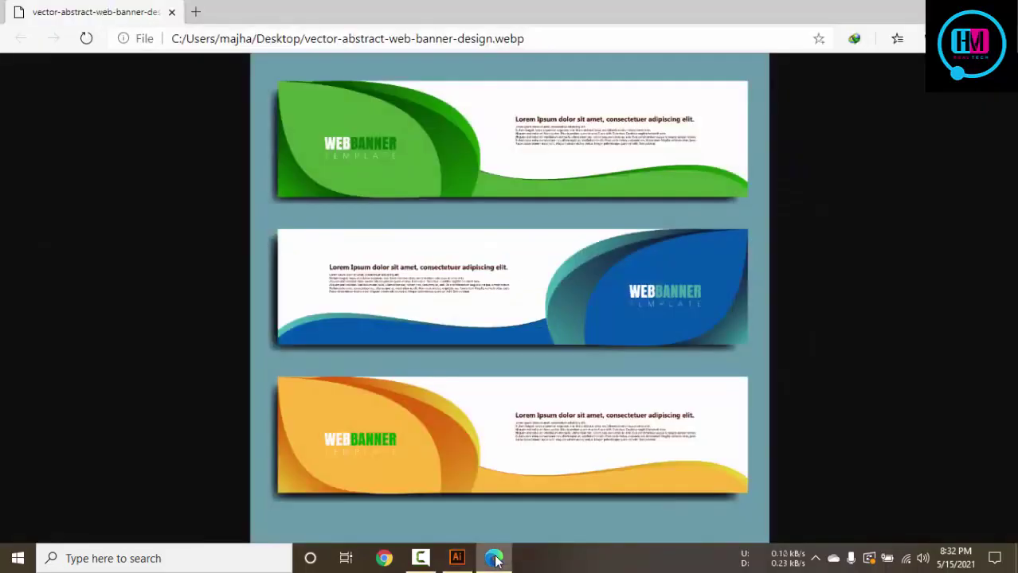
{"action": "left_click", "coordinate": [494, 558]}
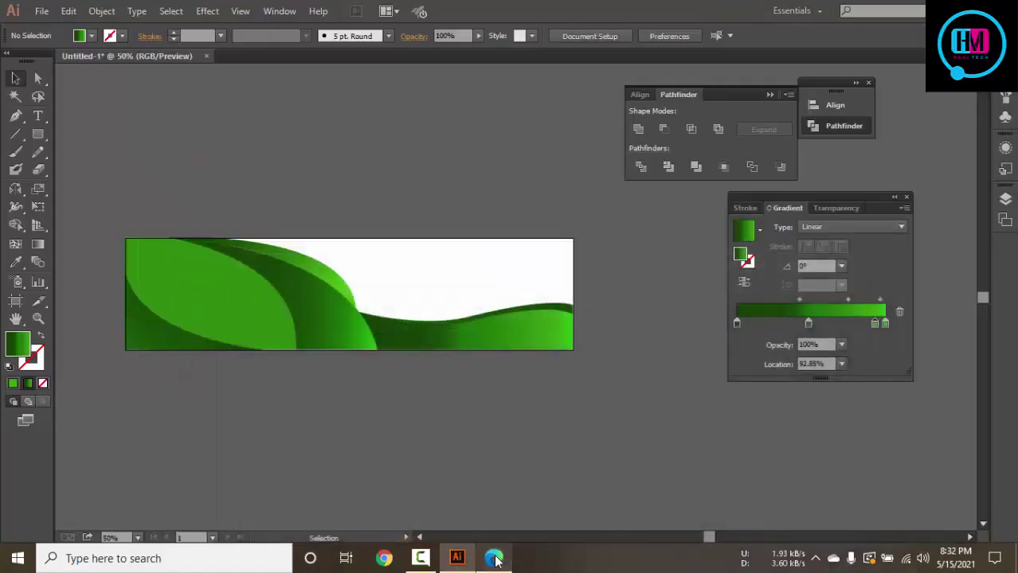
{"action": "left_click", "coordinate": [550, 420], "text": "ctrl"}
{"action": "left_click", "coordinate": [553, 424], "text": "ctrl+alt"}
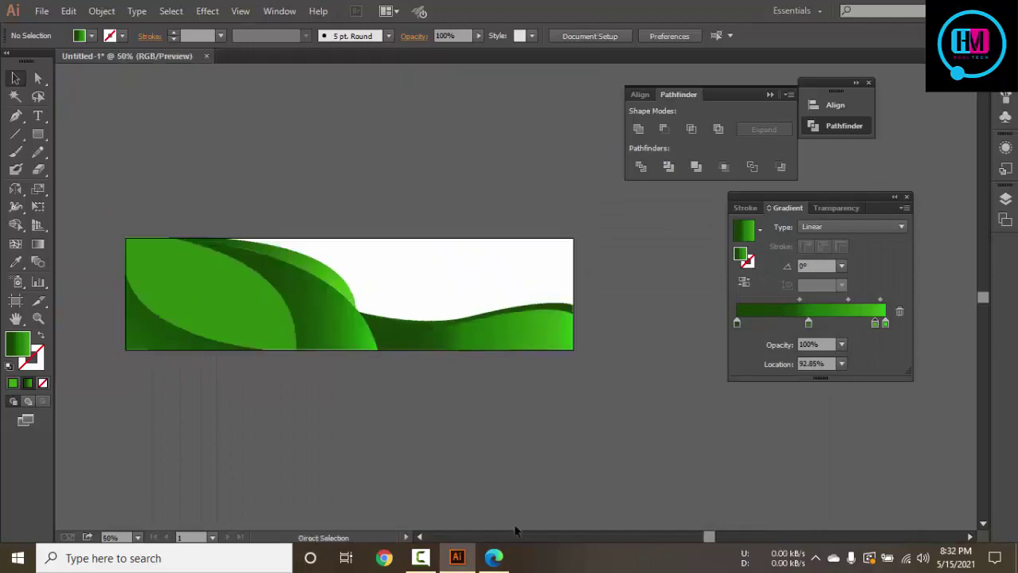
{"action": "left_click", "coordinate": [493, 558]}
{"action": "left_click", "coordinate": [499, 557]}
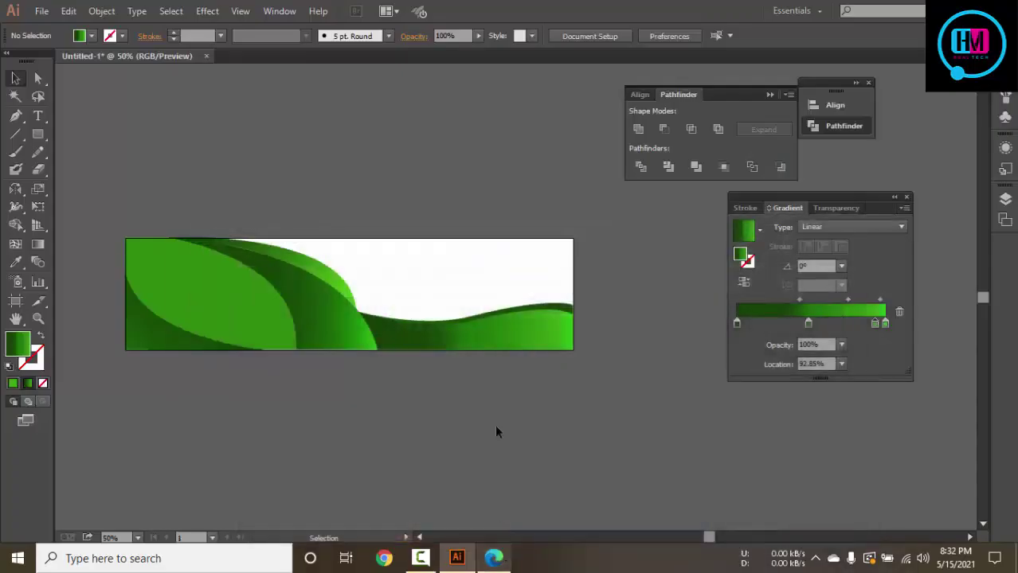
{"action": "left_click", "coordinate": [511, 558]}
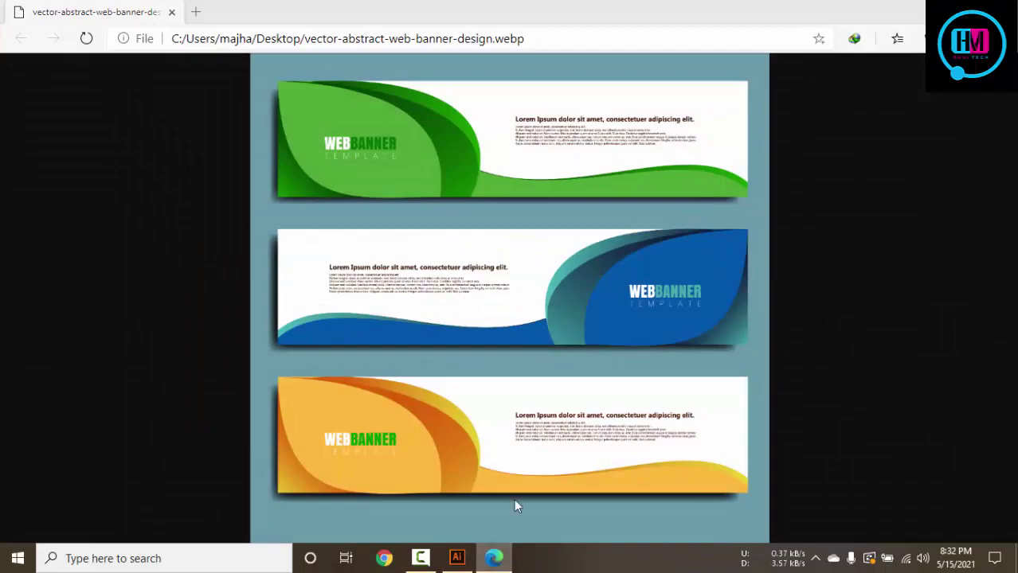
{"action": "key", "text": "alt+Tab"}
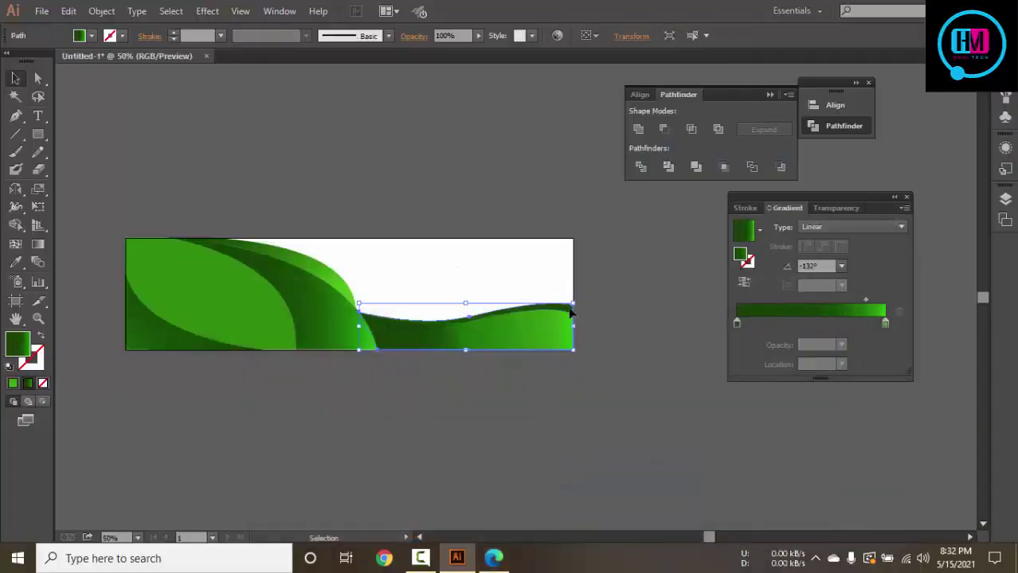
Eyedrop the leaf's gradient onto the wave and redraw it diagonally at about -26°
{"action": "key", "text": "i"}
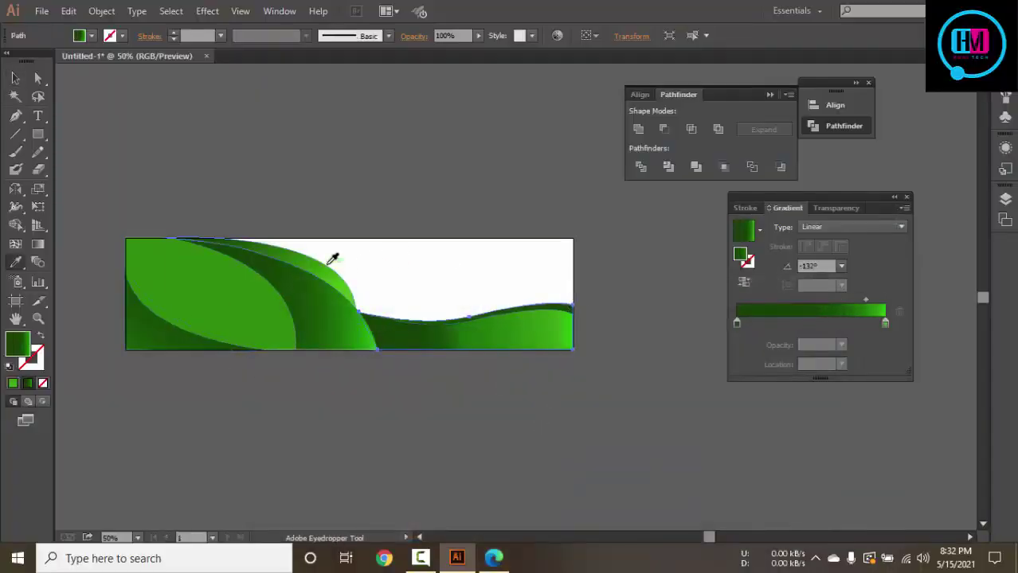
{"action": "left_click", "coordinate": [333, 256]}
{"action": "left_click", "coordinate": [37, 243]}
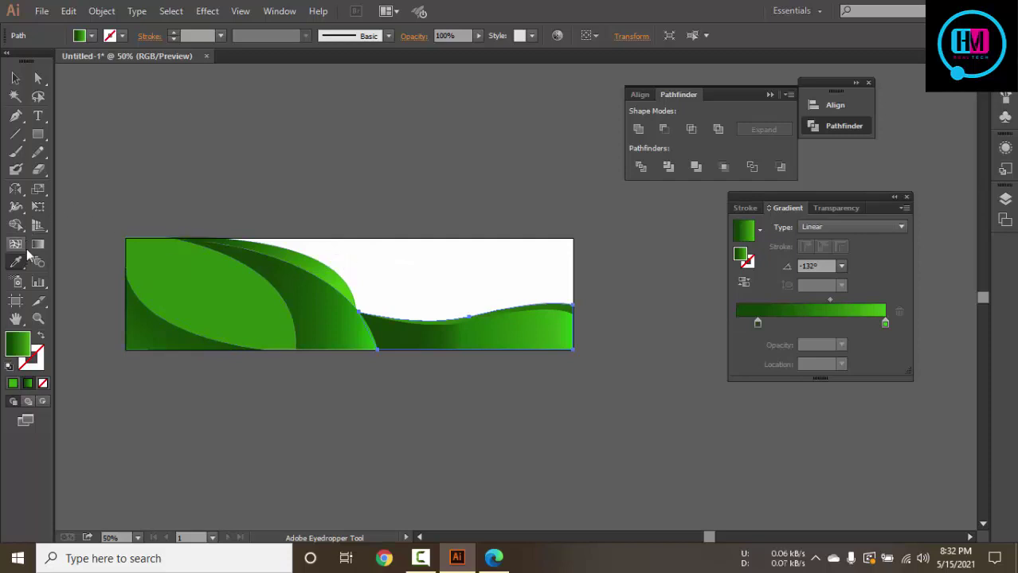
{"action": "left_click_drag", "start_coordinate": [373, 282], "coordinate": [605, 384]}
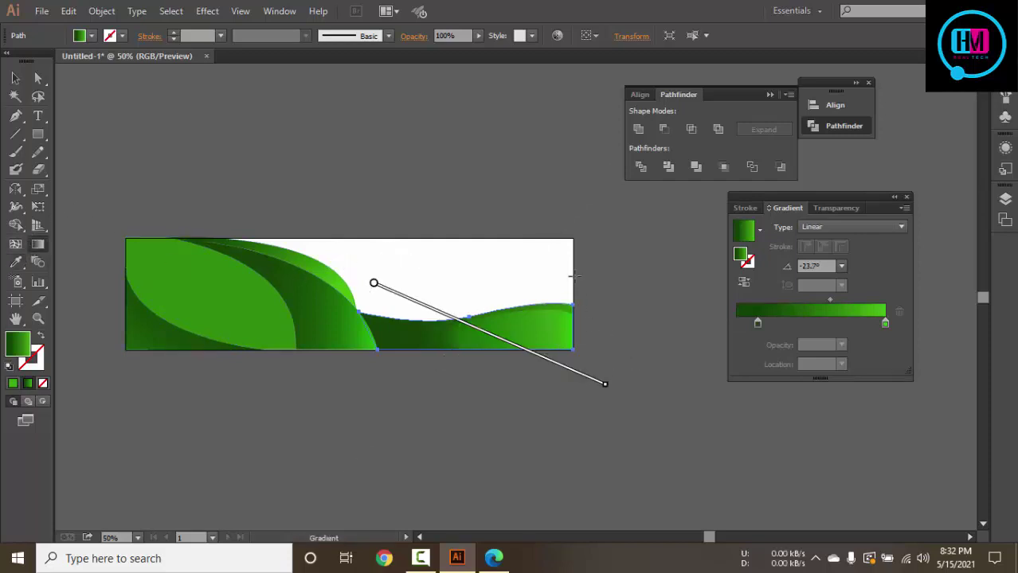
{"action": "left_click_drag", "start_coordinate": [375, 279], "coordinate": [615, 396]}
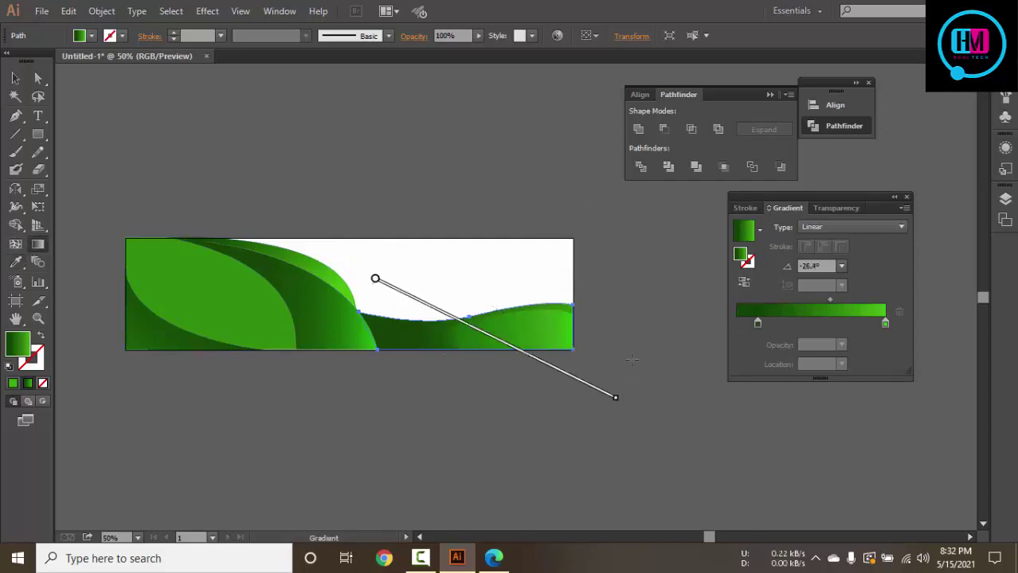
Brighten the wave by shifting the gradient midpoint and pulling the bright right stop inward, then deselect
{"action": "scroll", "coordinate": [594, 362], "scroll_direction": "up", "scroll_amount": 3, "text": "alt"}
{"action": "left_click_drag", "start_coordinate": [394, 390], "coordinate": [624, 443]}
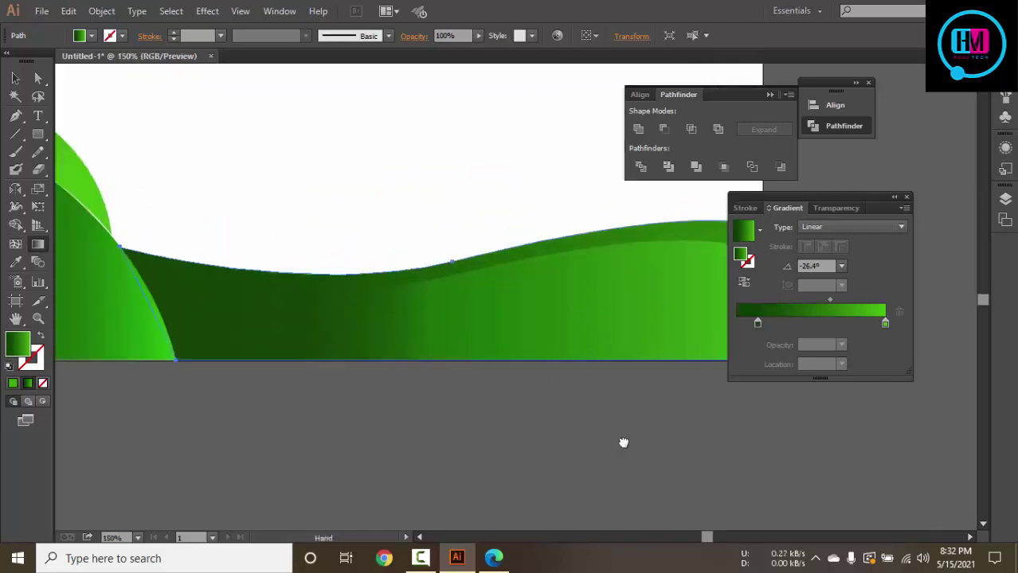
{"action": "scroll", "coordinate": [597, 420], "scroll_direction": "down", "scroll_amount": 2, "text": "alt"}
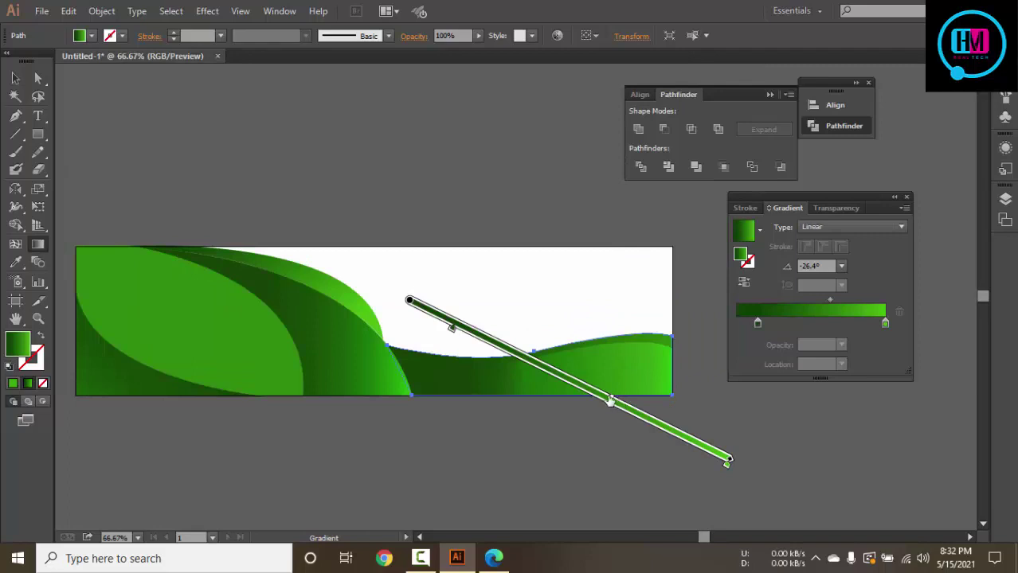
{"action": "left_click_drag", "start_coordinate": [609, 401], "coordinate": [571, 381]}
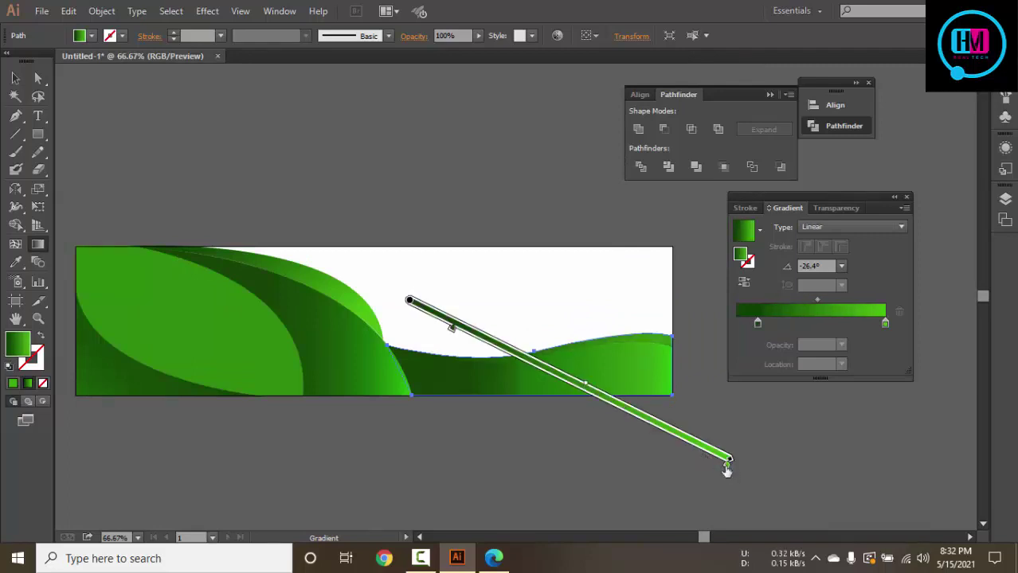
{"action": "mouse_move", "coordinate": [726, 468]}
{"action": "left_mouse_down"}
{"action": "mouse_move", "coordinate": [665, 449]}
{"action": "mouse_move", "coordinate": [730, 462]}
{"action": "left_mouse_up"}
{"action": "left_click", "coordinate": [16, 78]}
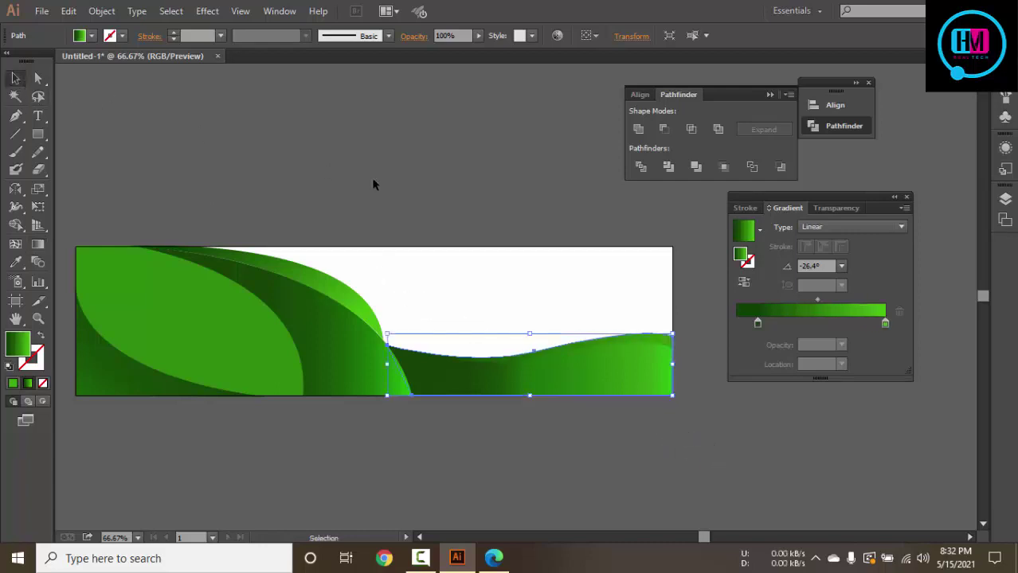
{"action": "left_click", "coordinate": [380, 180]}
Fill the bottom wave with the left leaf's solid mid-green via the Eyedropper, then deselect
{"action": "scroll", "coordinate": [510, 362], "scroll_direction": "up", "scroll_amount": 2}
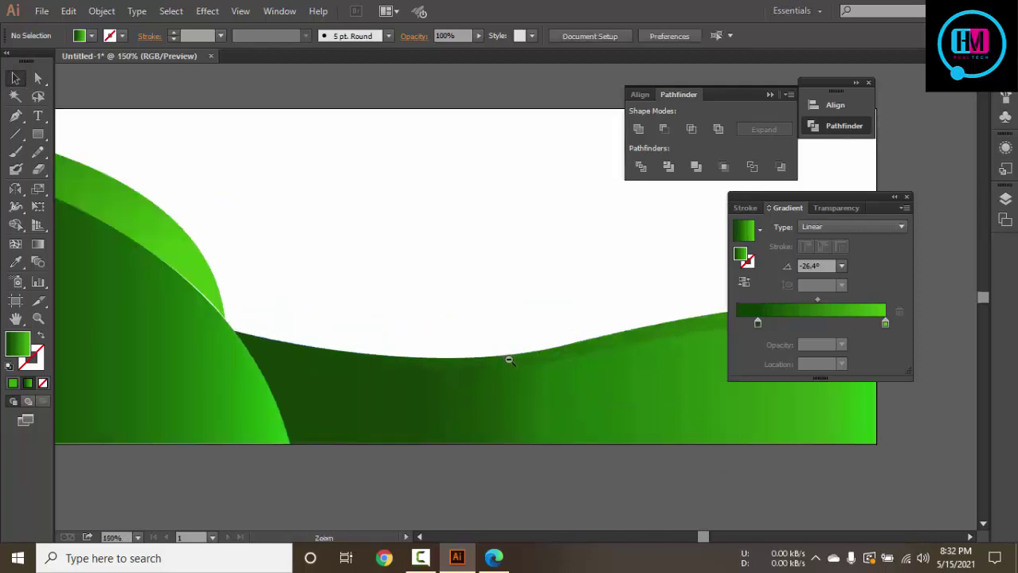
{"action": "left_click", "coordinate": [495, 361]}
{"action": "key", "text": "a"}
{"action": "scroll", "coordinate": [510, 319], "scroll_direction": "down", "scroll_amount": 2}
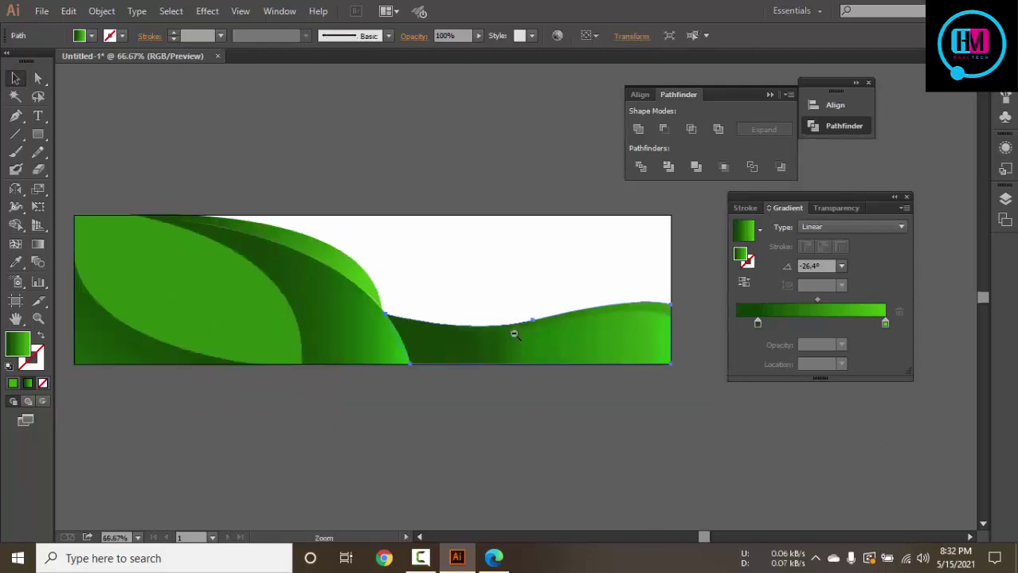
{"action": "left_click", "coordinate": [550, 355]}
{"action": "key", "text": "i"}
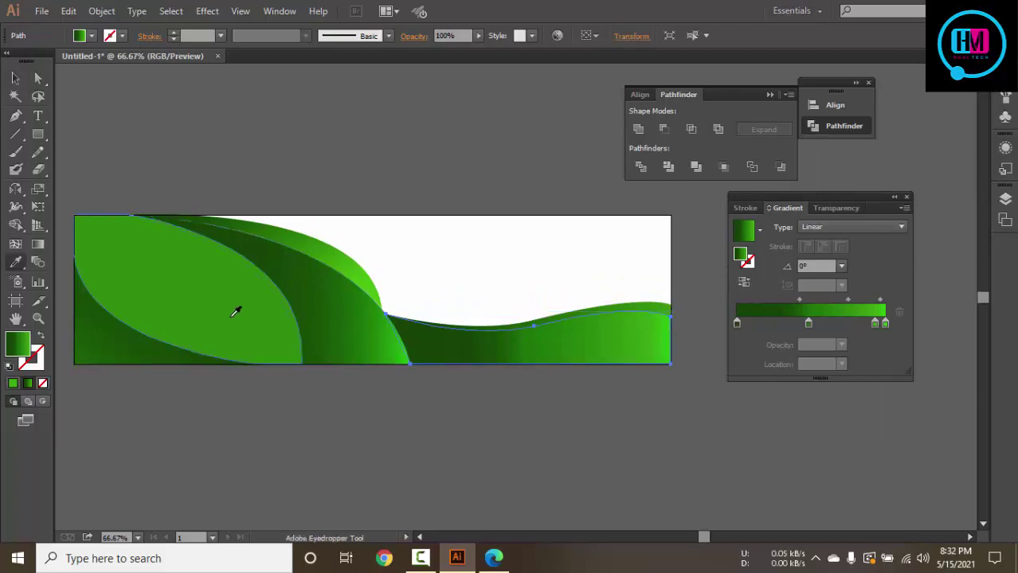
{"action": "left_click", "coordinate": [237, 307]}
{"action": "left_click", "coordinate": [16, 81]}
{"action": "left_click", "coordinate": [428, 169]}
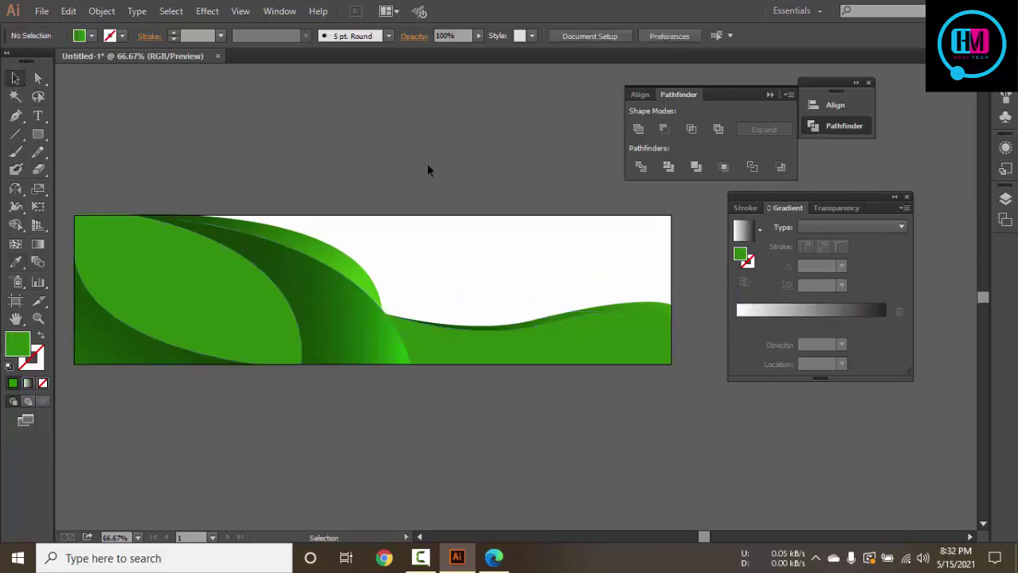
Compare the banner with the reference image, then reselect the wave to show its gradient
{"action": "left_click", "coordinate": [494, 558]}
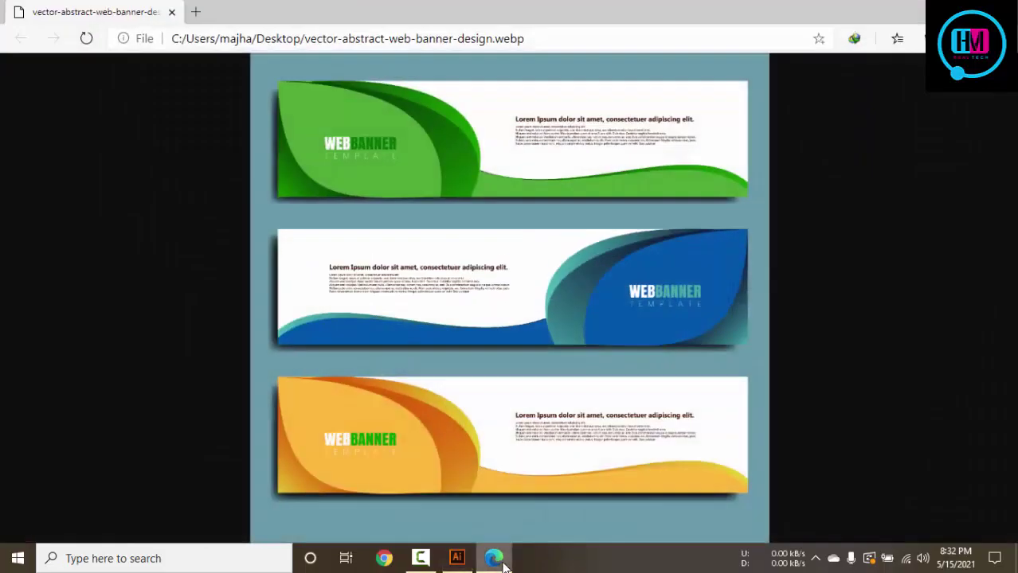
{"action": "left_click", "coordinate": [498, 560]}
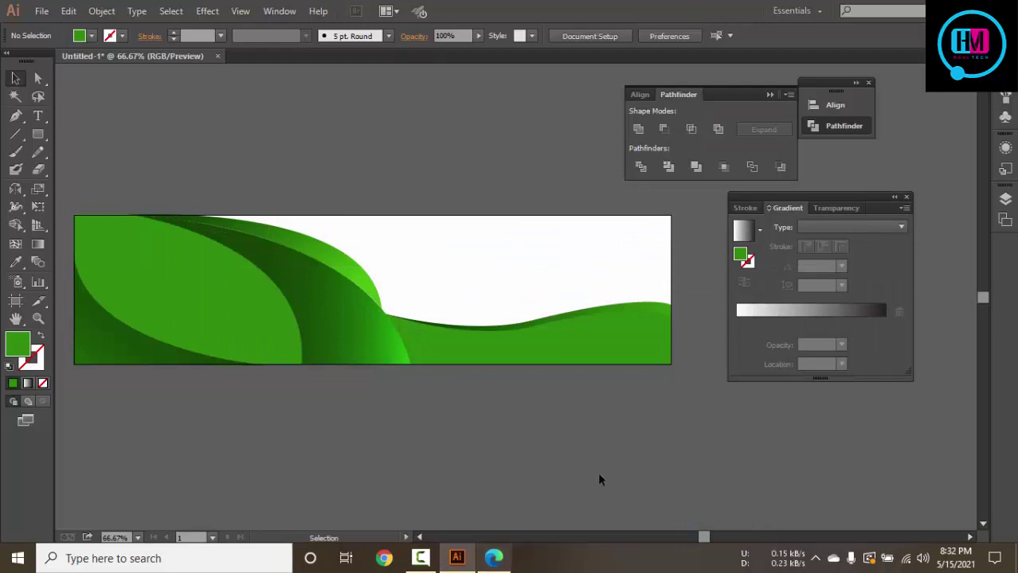
{"action": "left_click", "coordinate": [657, 312]}
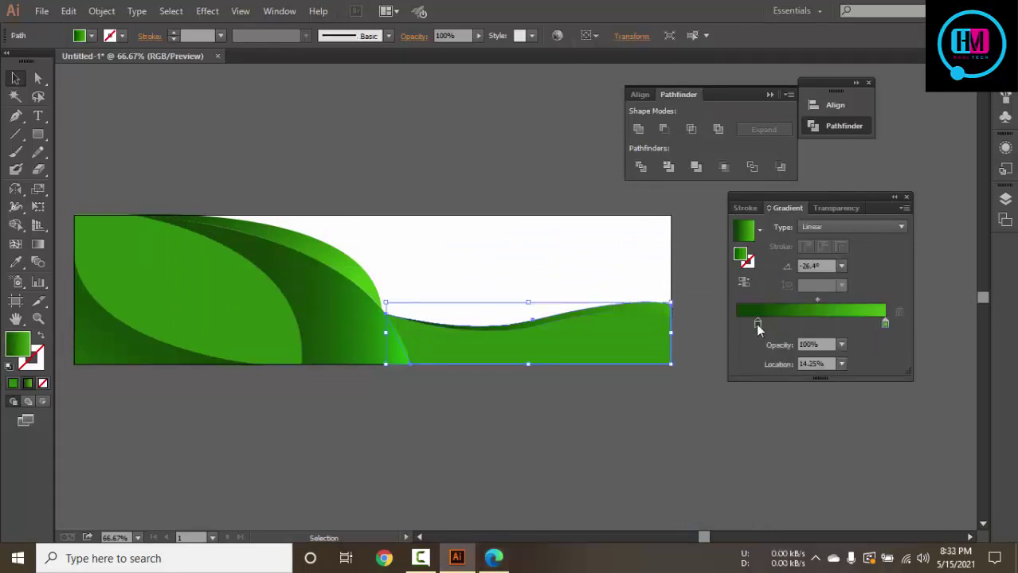
Move the dark gradient stop to 0% and redraw the wave's gradient running right to left
{"action": "left_click_drag", "start_coordinate": [755, 324], "coordinate": [724, 327]}
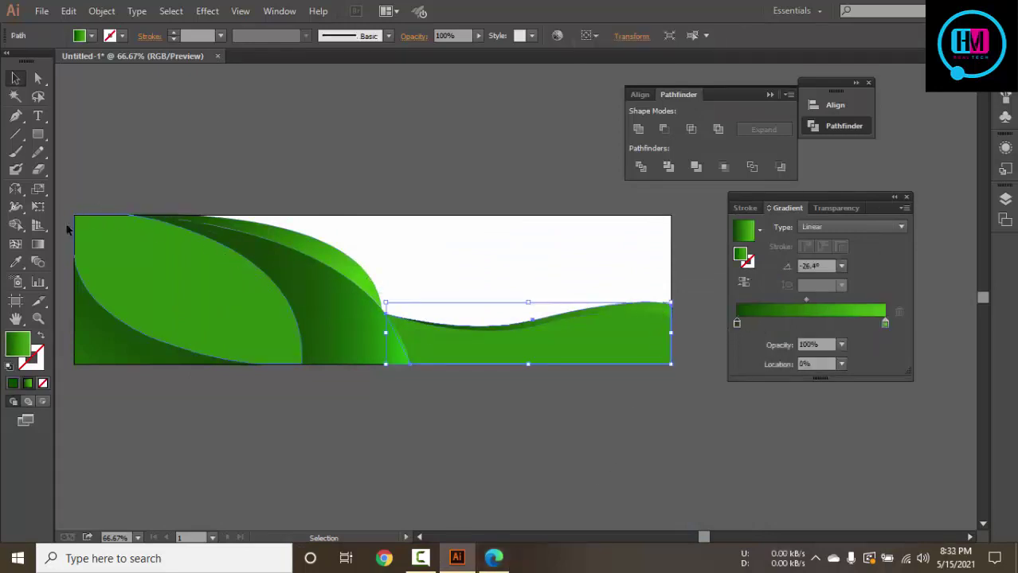
{"action": "left_click", "coordinate": [38, 244]}
{"action": "left_click_drag", "start_coordinate": [401, 250], "coordinate": [611, 377]}
{"action": "mouse_move", "coordinate": [505, 313]}
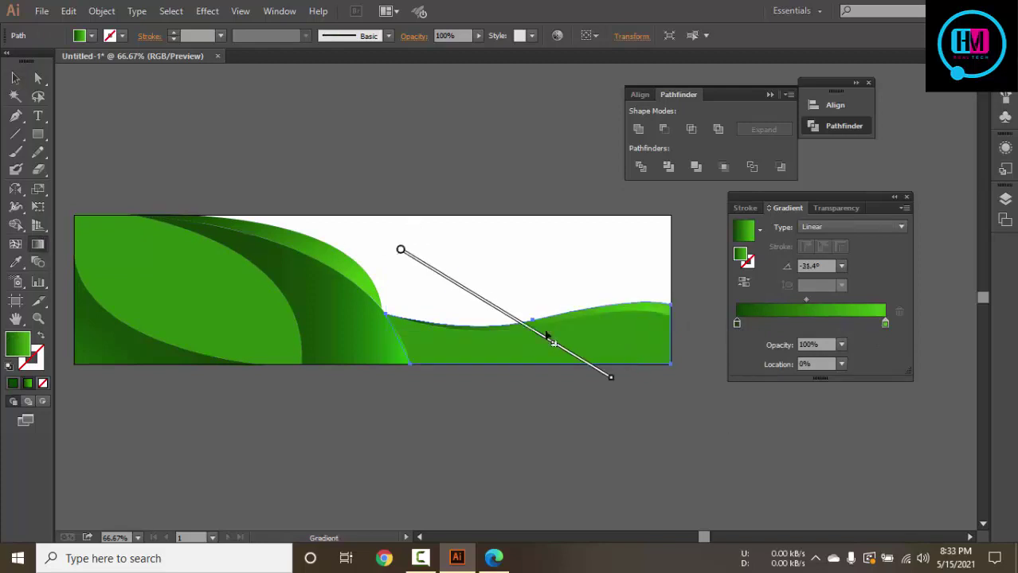
{"action": "left_click_drag", "start_coordinate": [633, 282], "coordinate": [440, 388]}
{"action": "left_click_drag", "start_coordinate": [596, 289], "coordinate": [487, 369]}
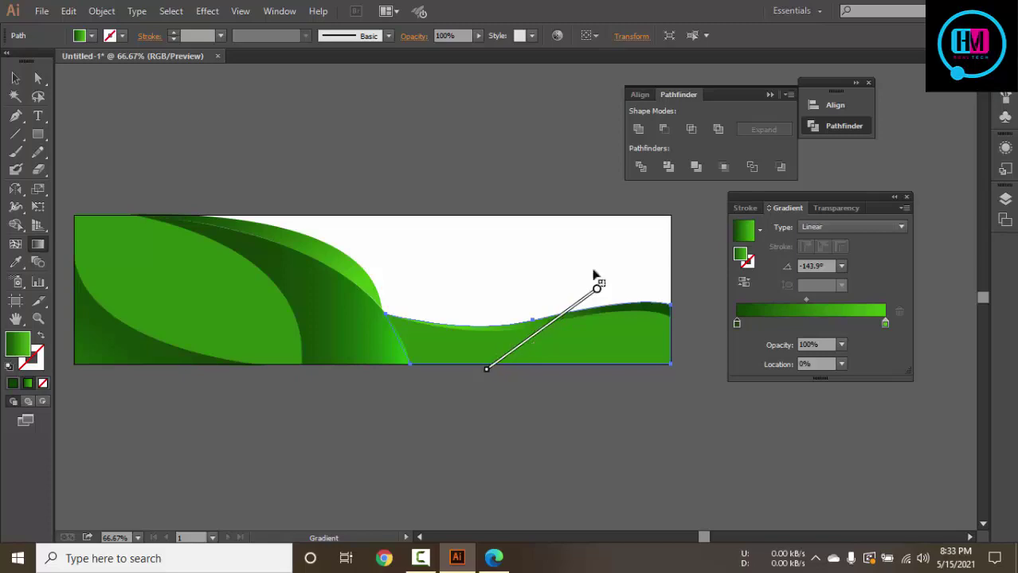
{"action": "left_click_drag", "start_coordinate": [626, 270], "coordinate": [385, 435]}
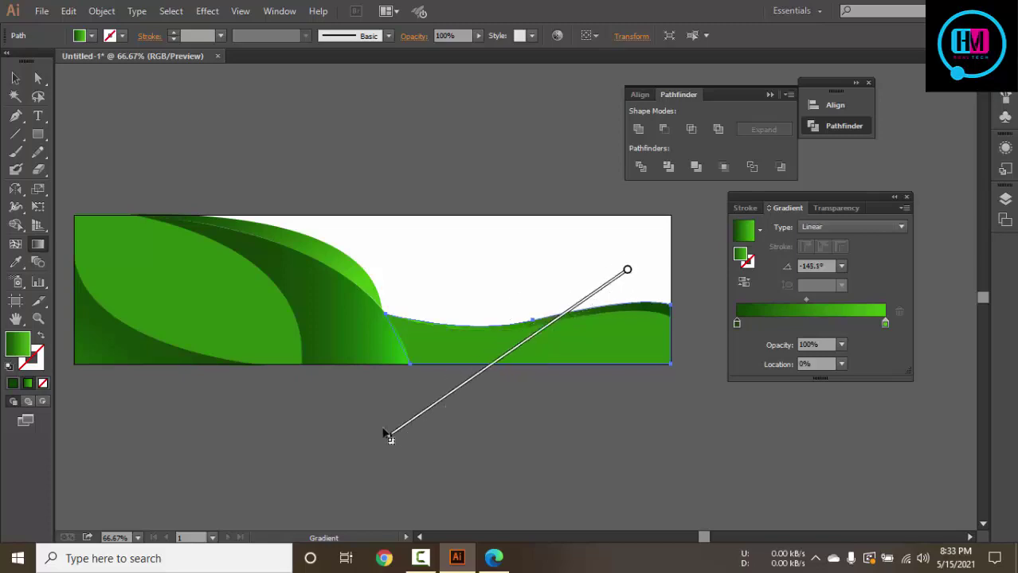
Check the reference, then set the gradient to about -148°, upper right to lower left, and deselect
{"action": "left_click", "coordinate": [493, 559]}
{"action": "left_click", "coordinate": [493, 558]}
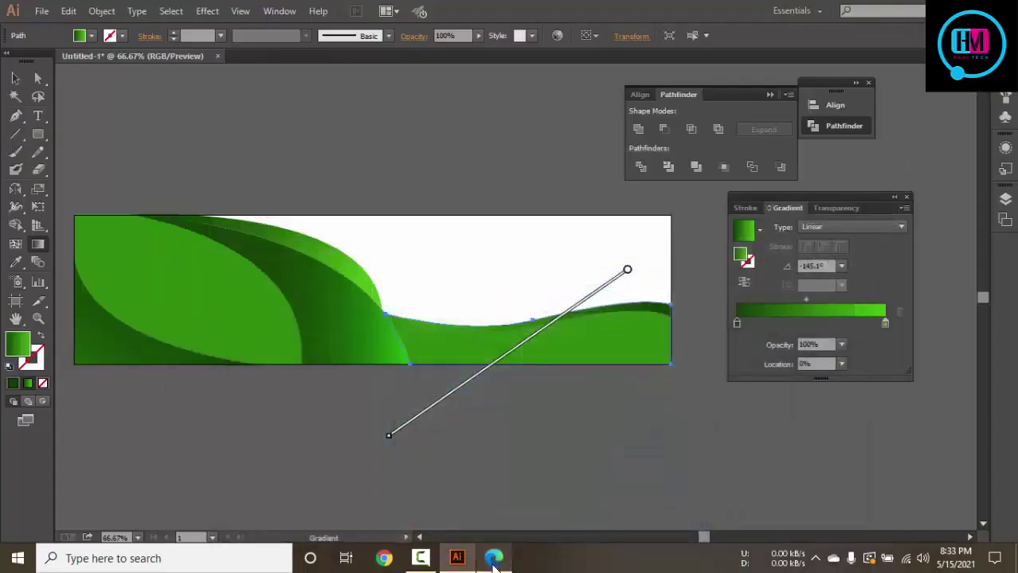
{"action": "left_click_drag", "start_coordinate": [673, 248], "coordinate": [460, 381]}
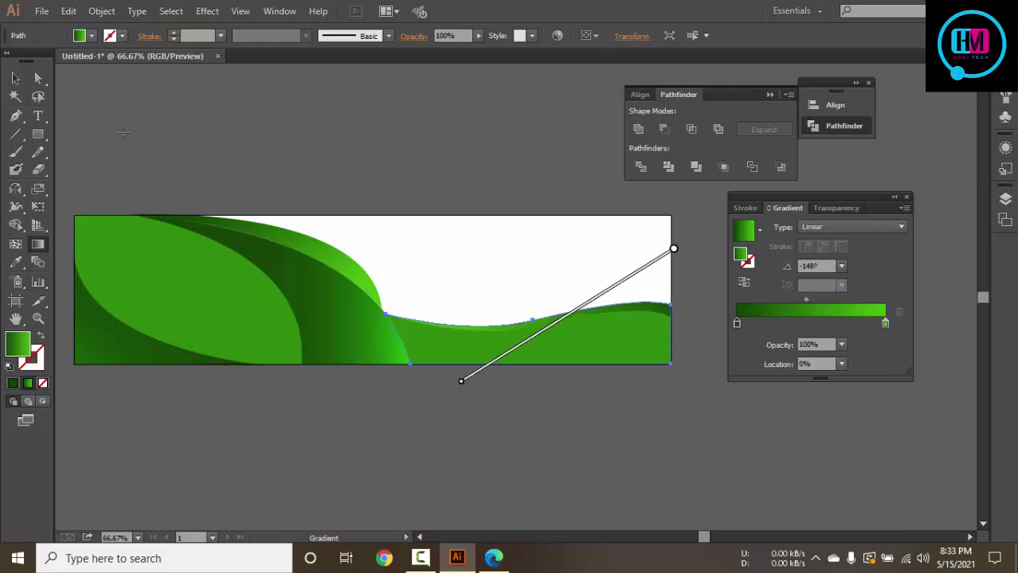
{"action": "key", "text": "v"}
{"action": "left_click", "coordinate": [488, 154]}
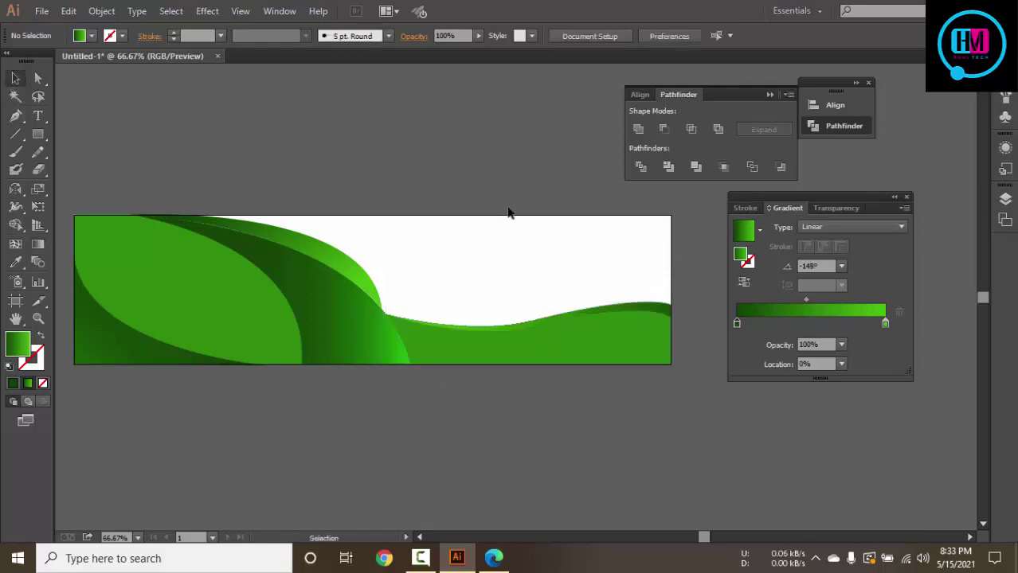
Zoom in and nudge the wave's corner anchor down and right where it meets the leaf
{"action": "left_click", "coordinate": [495, 274], "text": "ctrl"}
{"action": "left_click_drag", "start_coordinate": [411, 333], "coordinate": [575, 105]}
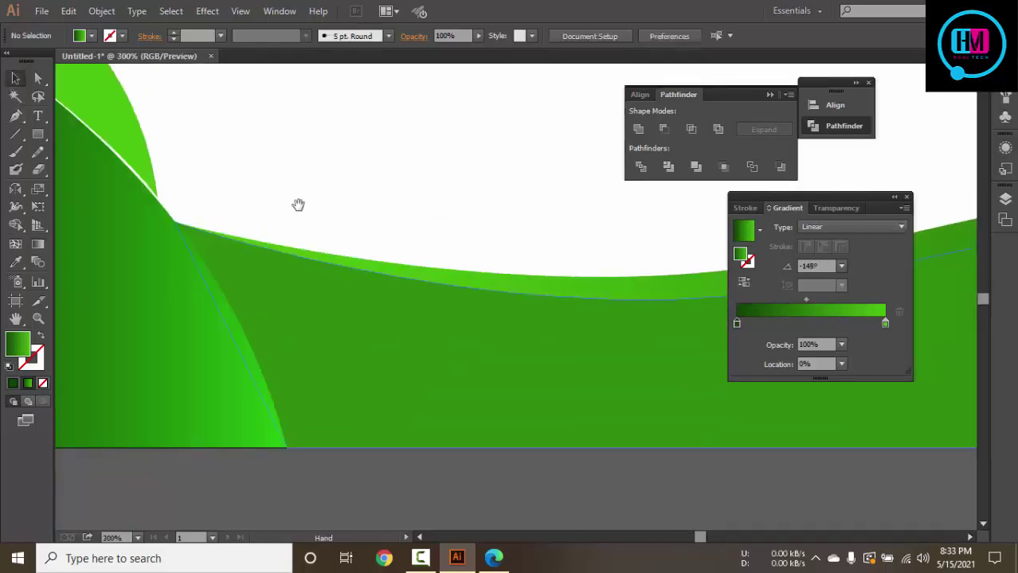
{"action": "key", "text": "a"}
{"action": "left_click", "coordinate": [303, 255]}
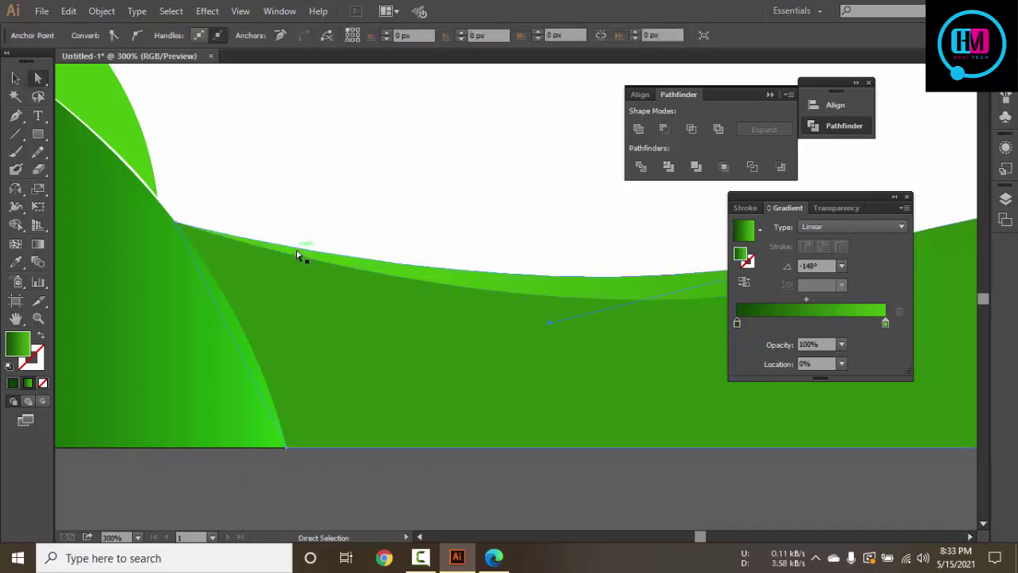
{"action": "left_click", "coordinate": [178, 226]}
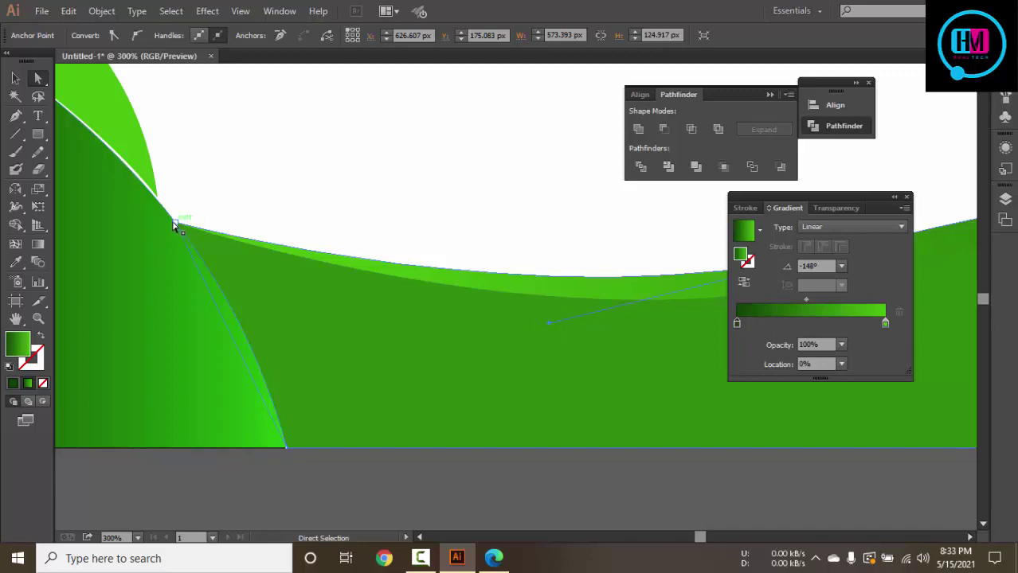
{"action": "left_click_drag", "start_coordinate": [174, 225], "coordinate": [196, 247]}
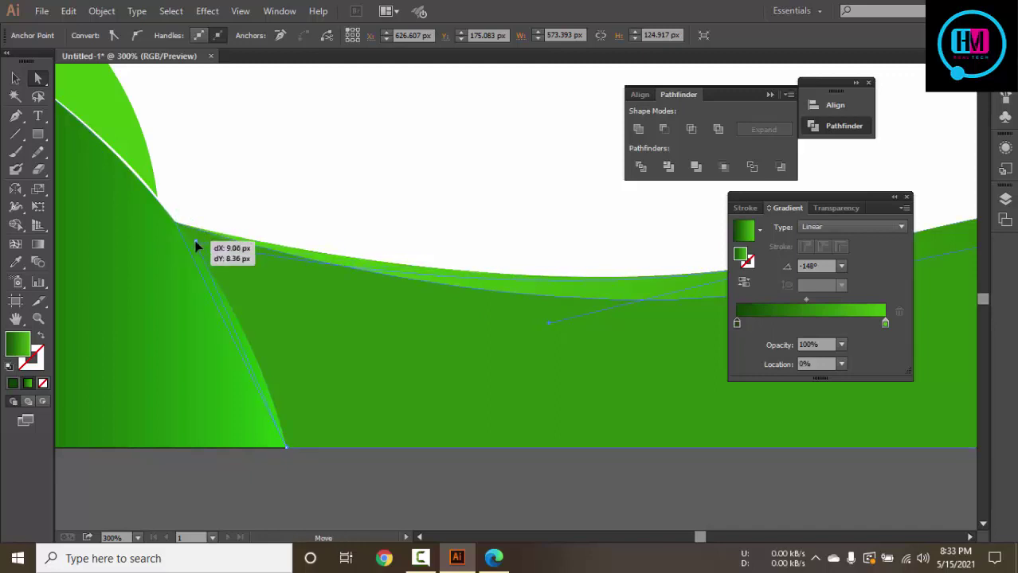
{"action": "left_click_drag", "start_coordinate": [196, 246], "coordinate": [198, 250]}
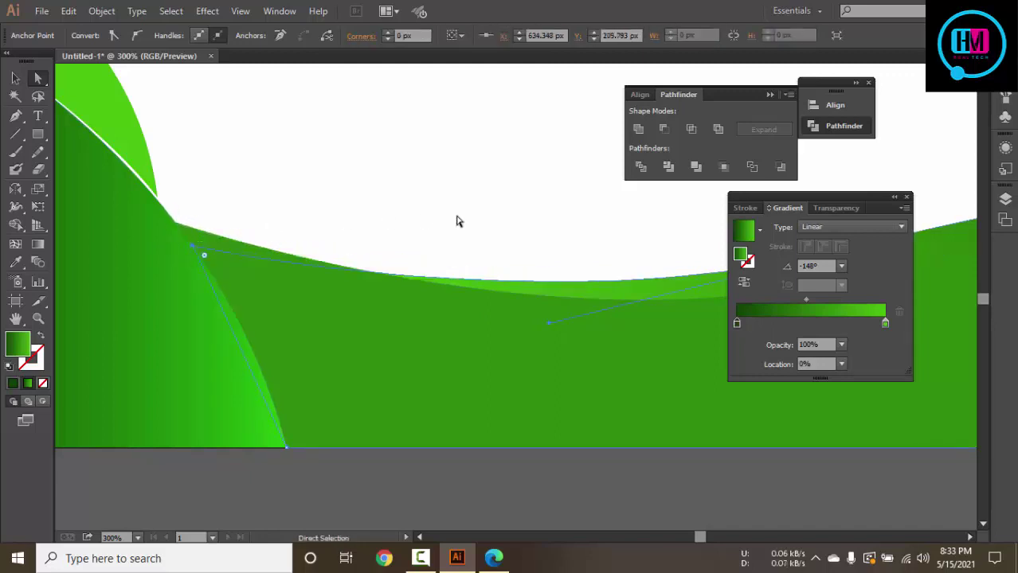
Soften the dip in the middle of the wave by adjusting its curve handle
{"action": "left_click_drag", "start_coordinate": [561, 233], "coordinate": [280, 273]}
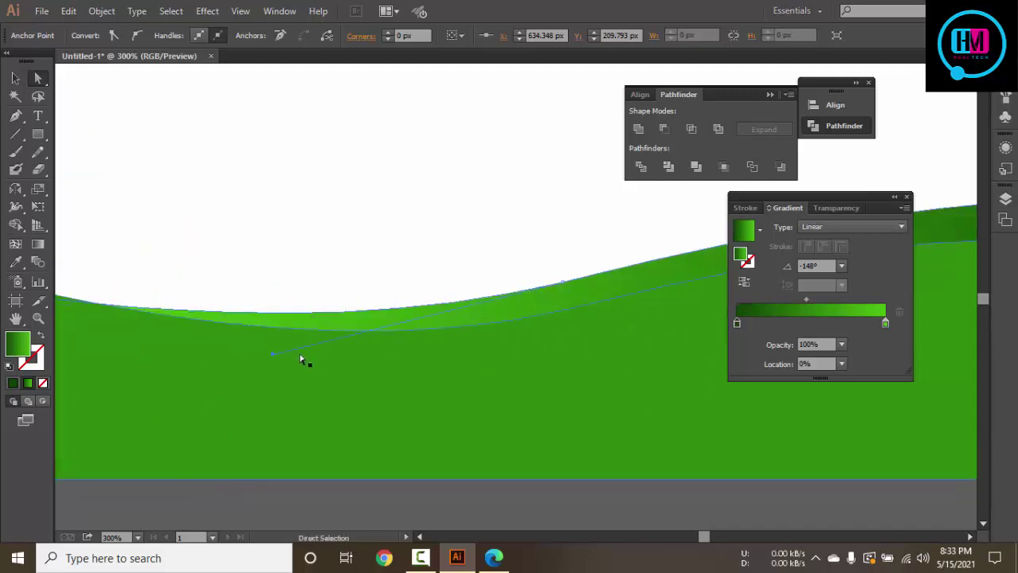
{"action": "mouse_move", "coordinate": [275, 356]}
{"action": "left_mouse_down"}
{"action": "mouse_move", "coordinate": [348, 354]}
{"action": "mouse_move", "coordinate": [382, 368]}
{"action": "left_mouse_up"}
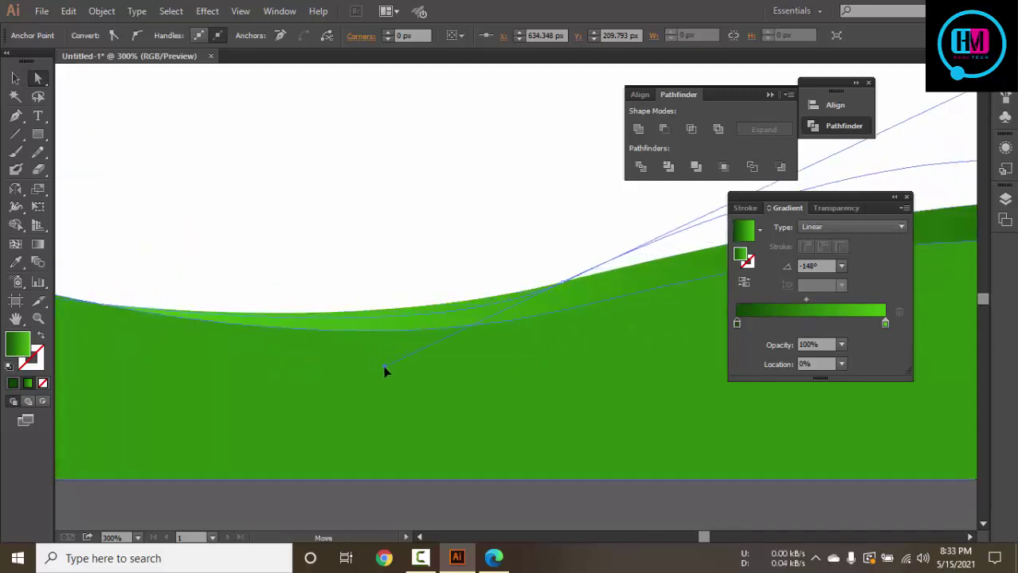
{"action": "left_click_drag", "start_coordinate": [382, 369], "coordinate": [328, 359]}
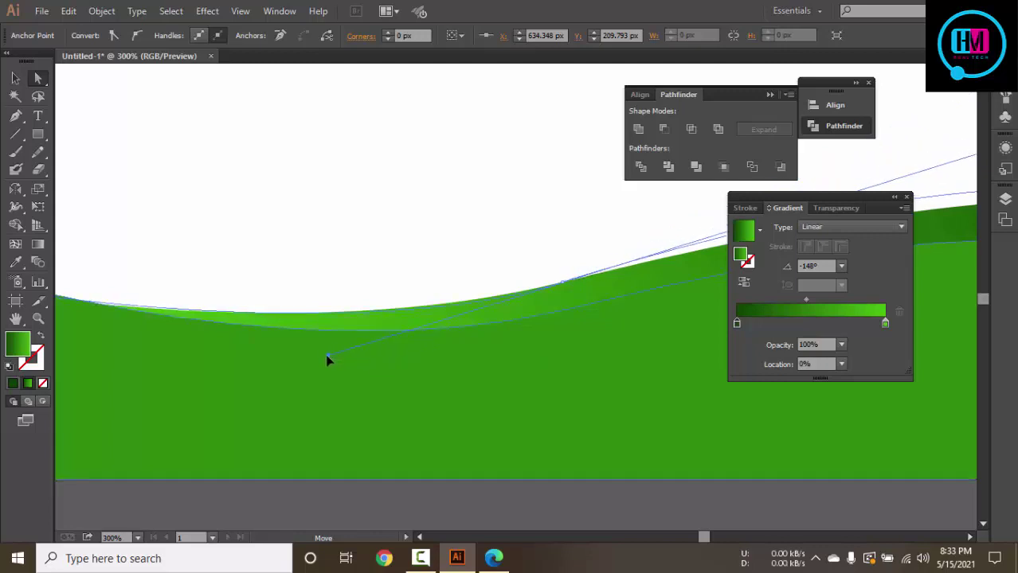
{"action": "key", "text": "ctrl+minus"}
{"action": "key", "text": "ctrl+minus"}
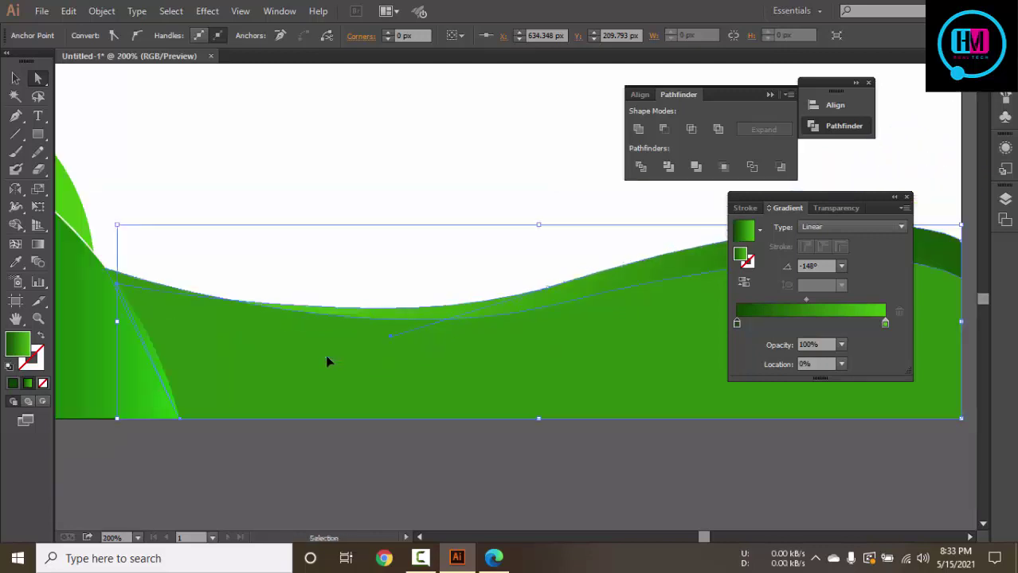
{"action": "key", "text": "ctrl+minus"}
{"action": "left_click_drag", "start_coordinate": [527, 412], "coordinate": [307, 392]}
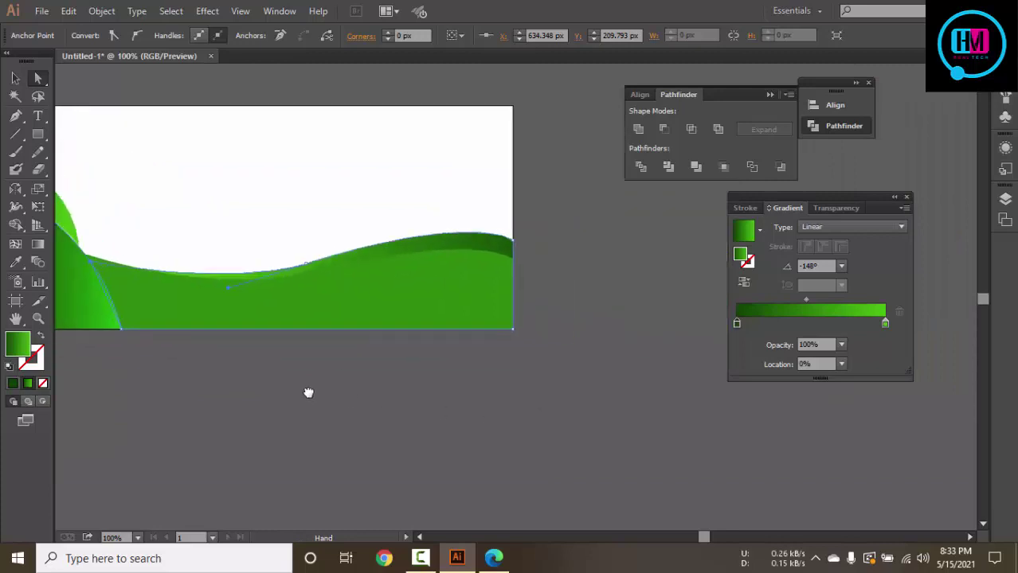
{"action": "scroll", "coordinate": [522, 261], "scroll_direction": "up", "scroll_amount": 3, "text": "alt"}
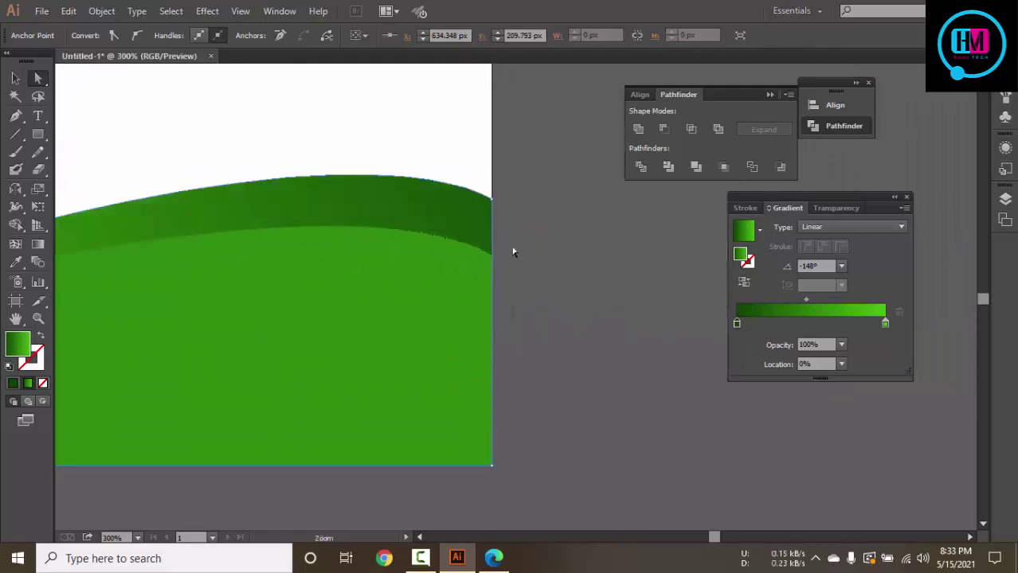
Lower the right-edge anchor's handle to give the wave a gently rounded crest, then deselect
{"action": "left_click", "coordinate": [493, 199]}
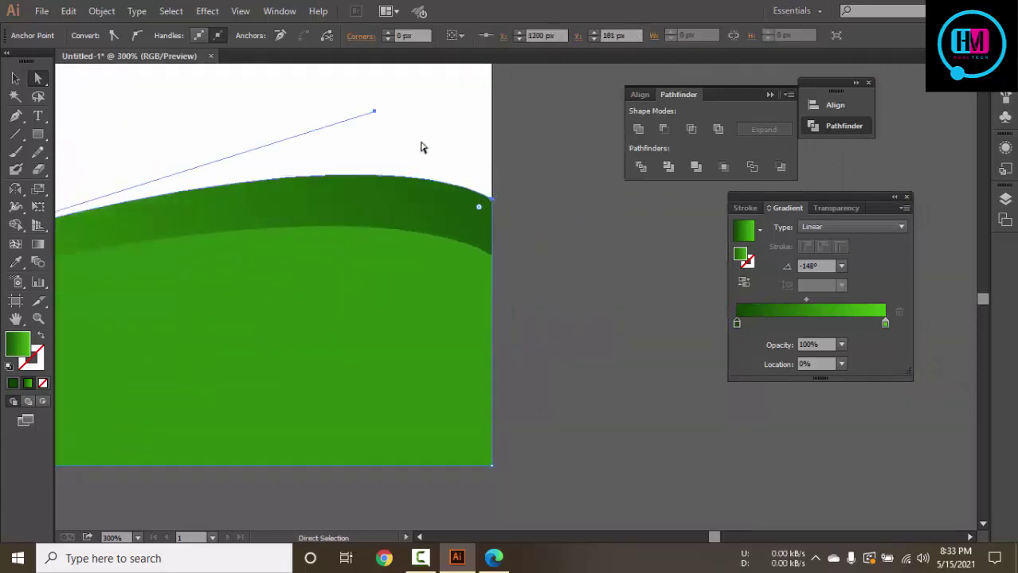
{"action": "left_click", "coordinate": [395, 159]}
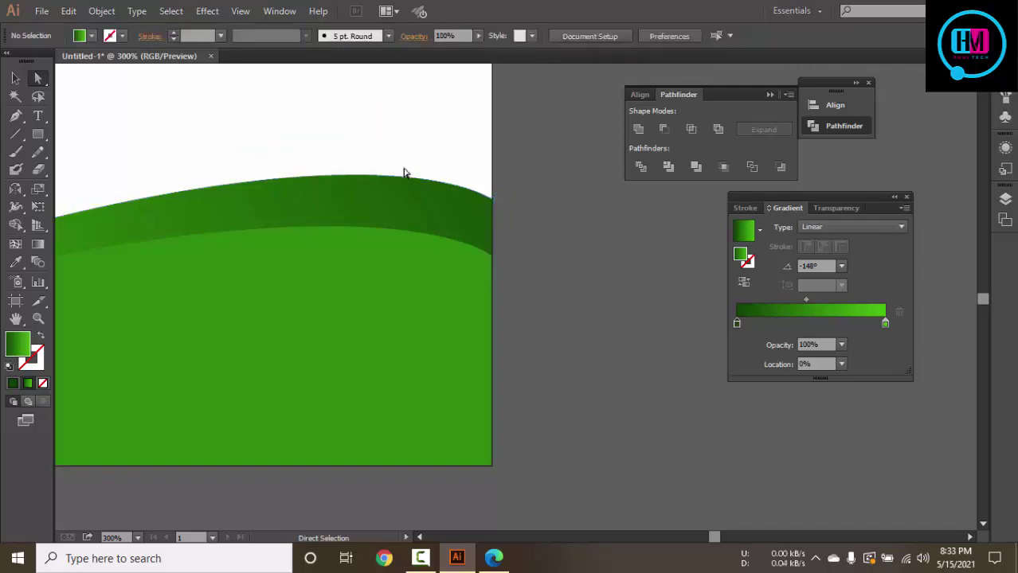
{"action": "left_click", "coordinate": [414, 199]}
{"action": "left_click", "coordinate": [492, 199]}
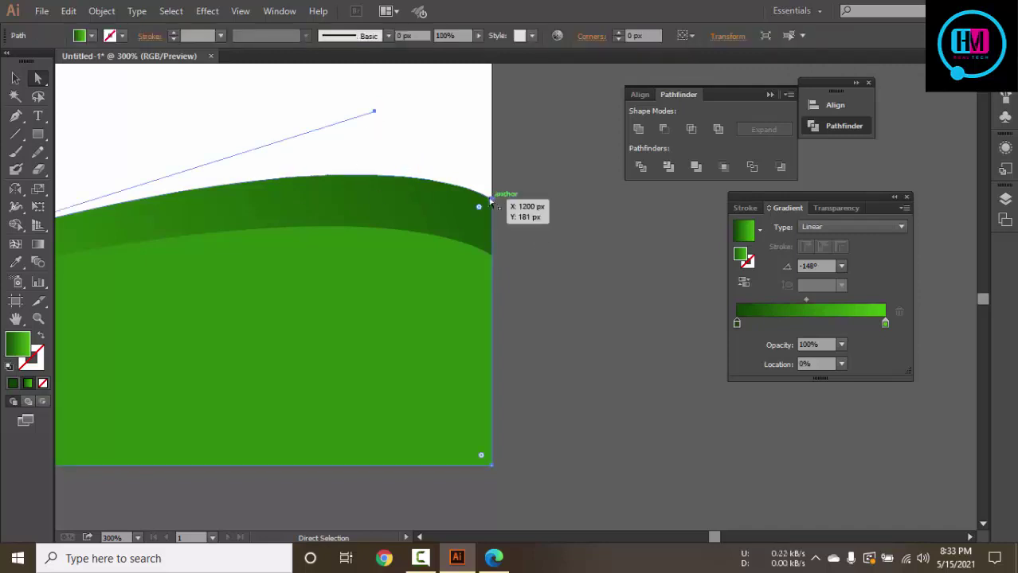
{"action": "left_click_drag", "start_coordinate": [375, 111], "coordinate": [345, 141]}
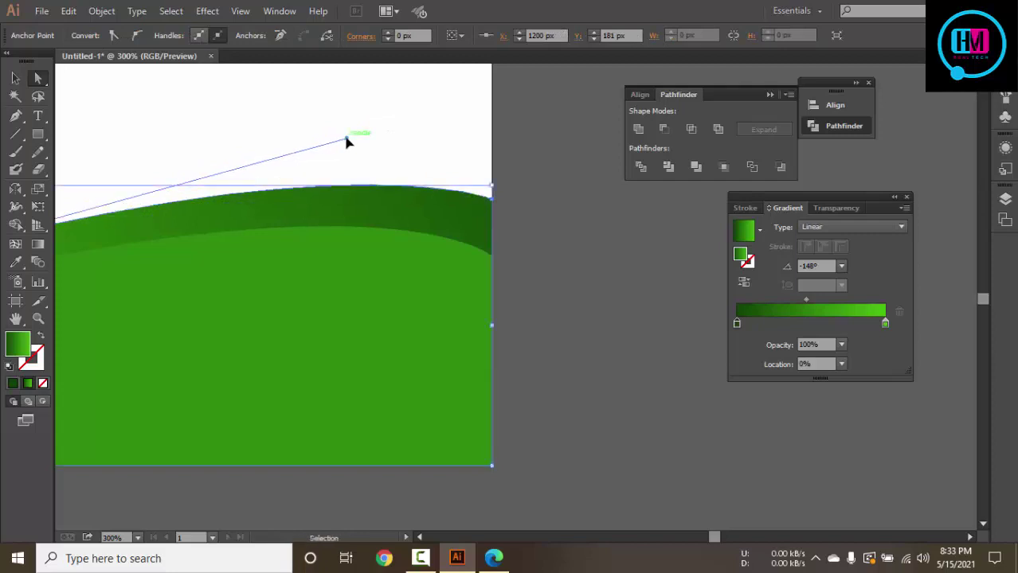
{"action": "key", "text": "ctrl+minus"}
{"action": "key", "text": "ctrl+minus"}
{"action": "key", "text": "ctrl+minus"}
{"action": "key", "text": "ctrl+minus"}
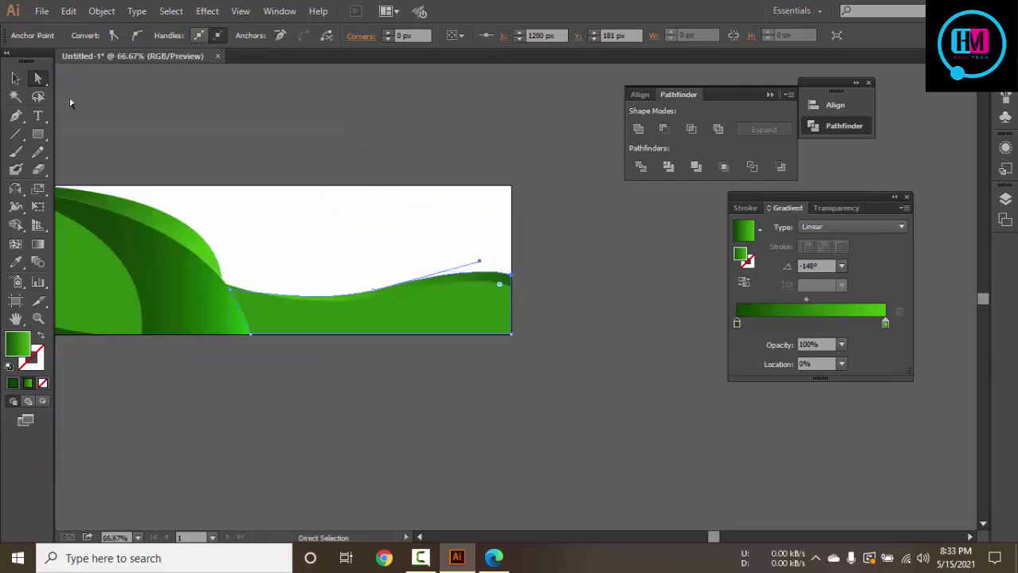
{"action": "key", "text": "v"}
{"action": "left_click", "coordinate": [302, 136]}
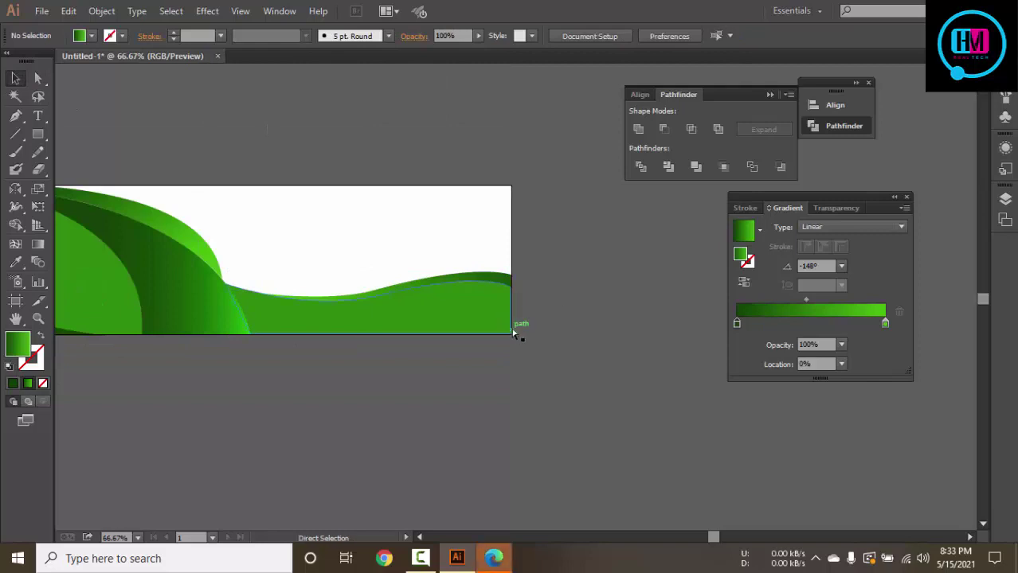
{"action": "key", "text": "ctrl+plus"}
{"action": "key", "text": "ctrl+plus"}
{"action": "left_click", "coordinate": [541, 266]}
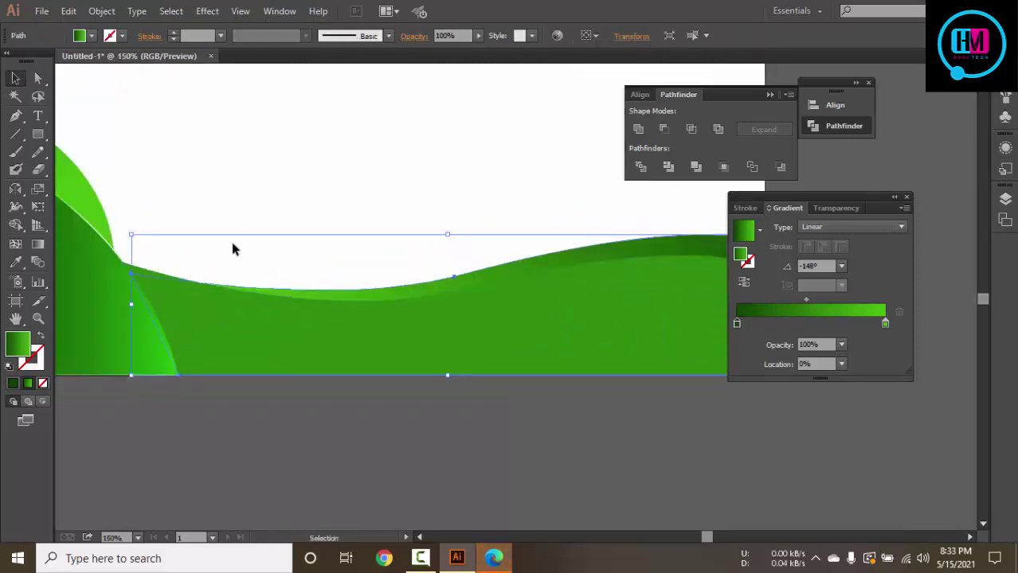
{"action": "key", "text": "ctrl+shift+a"}
{"action": "left_click", "coordinate": [556, 253]}
{"action": "key", "text": "g"}
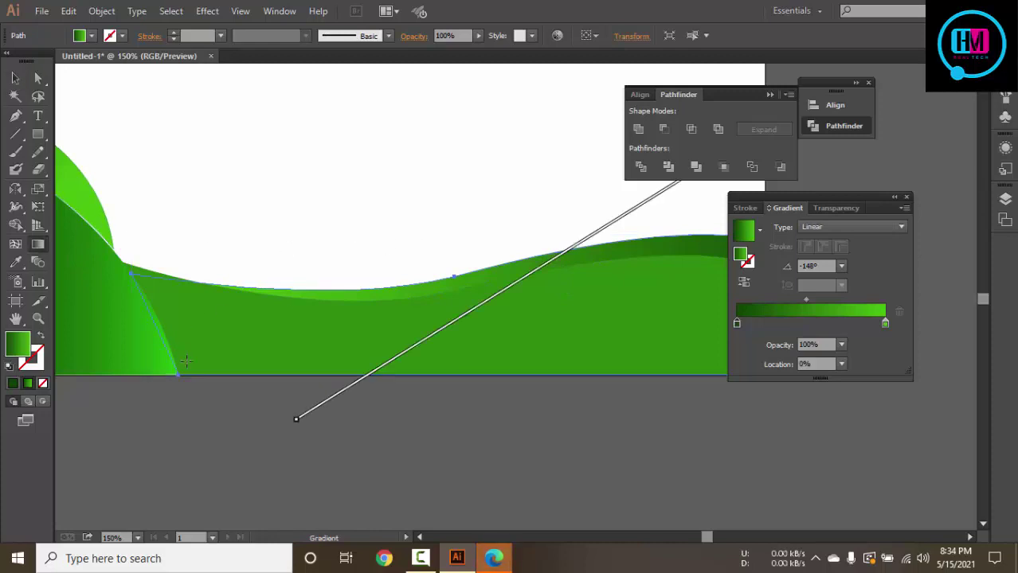
{"action": "left_click_drag", "start_coordinate": [185, 360], "coordinate": [556, 200]}
{"action": "left_click_drag", "start_coordinate": [173, 273], "coordinate": [536, 262]}
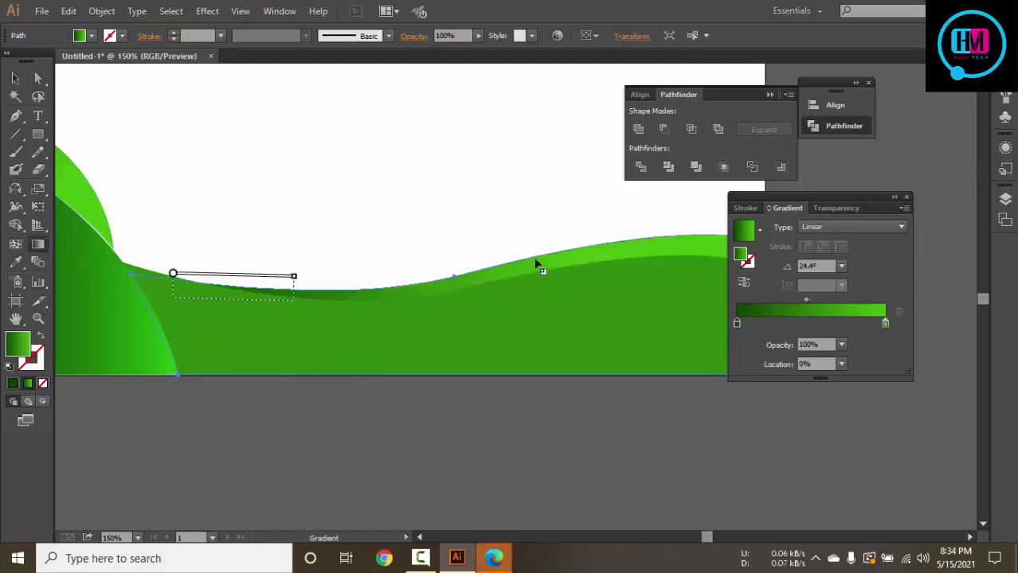
{"action": "left_click_drag", "start_coordinate": [176, 342], "coordinate": [628, 310]}
{"action": "key", "text": "ctrl+minus"}
{"action": "key", "text": "ctrl+minus"}
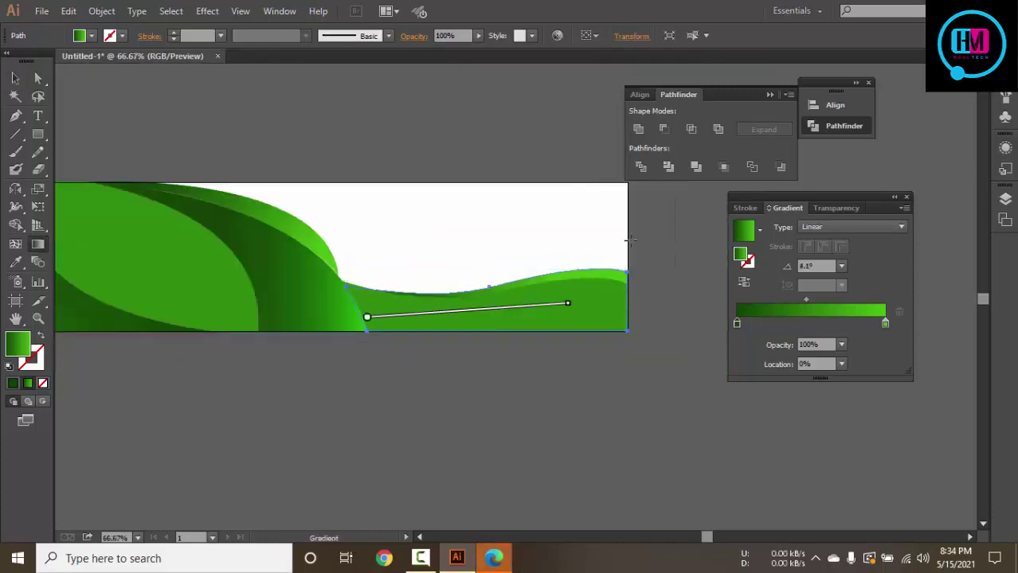
{"action": "mouse_move", "coordinate": [632, 239]}
{"action": "left_mouse_down"}
{"action": "mouse_move", "coordinate": [595, 296]}
{"action": "mouse_move", "coordinate": [349, 423]}
{"action": "mouse_move", "coordinate": [584, 326]}
{"action": "left_mouse_up"}
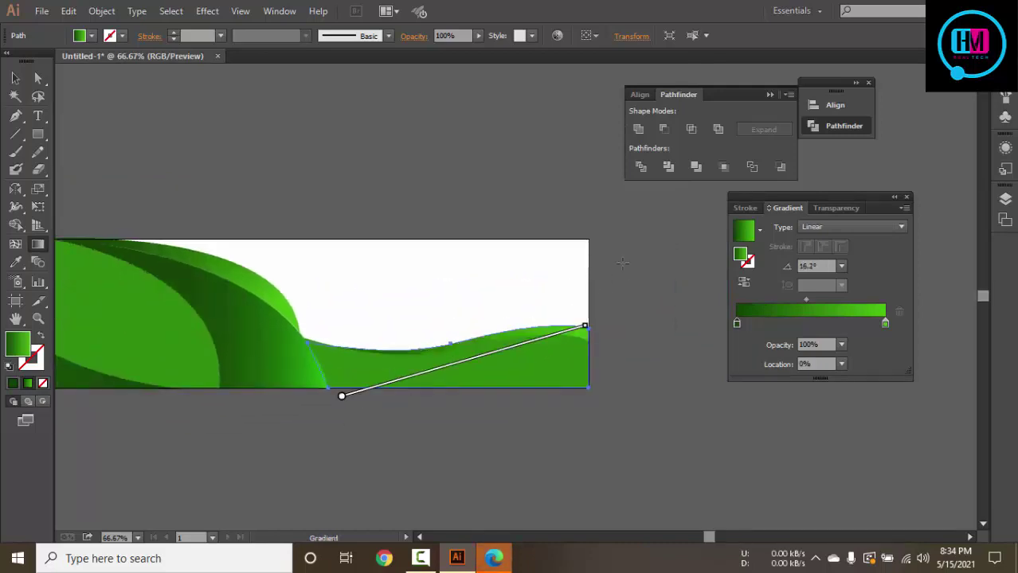
{"action": "left_click", "coordinate": [493, 559]}
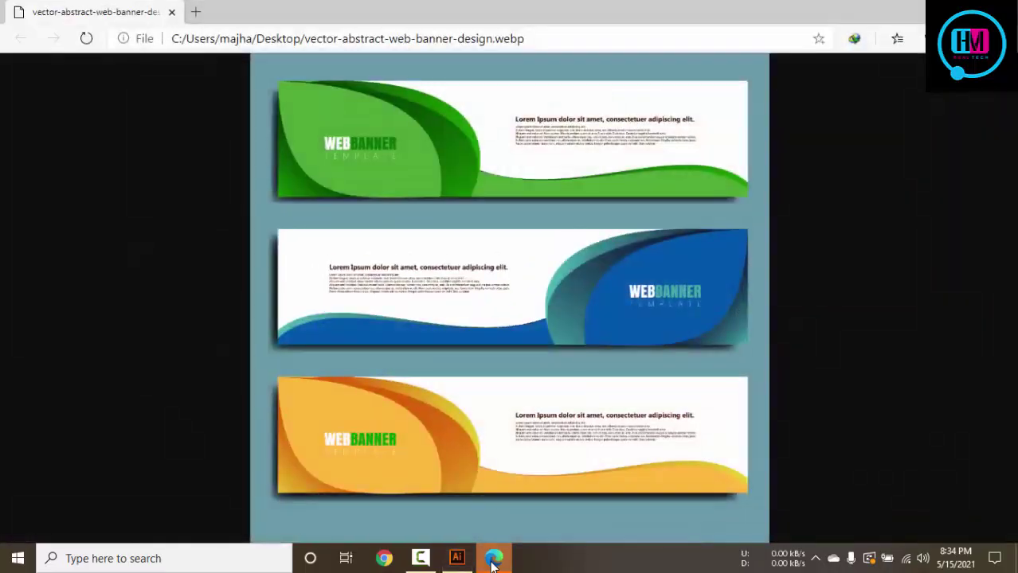
{"action": "left_click", "coordinate": [493, 559]}
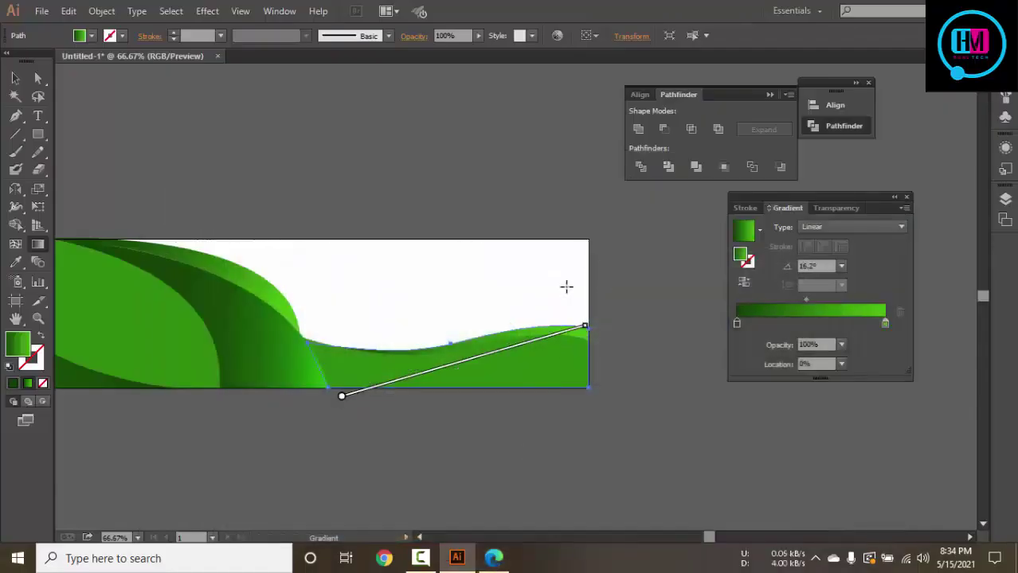
Redraw the wave's gradient from lower left upward, midpoint shifted toward the upper end
{"action": "left_click_drag", "start_coordinate": [615, 276], "coordinate": [241, 477]}
{"action": "mouse_move", "coordinate": [481, 348]}
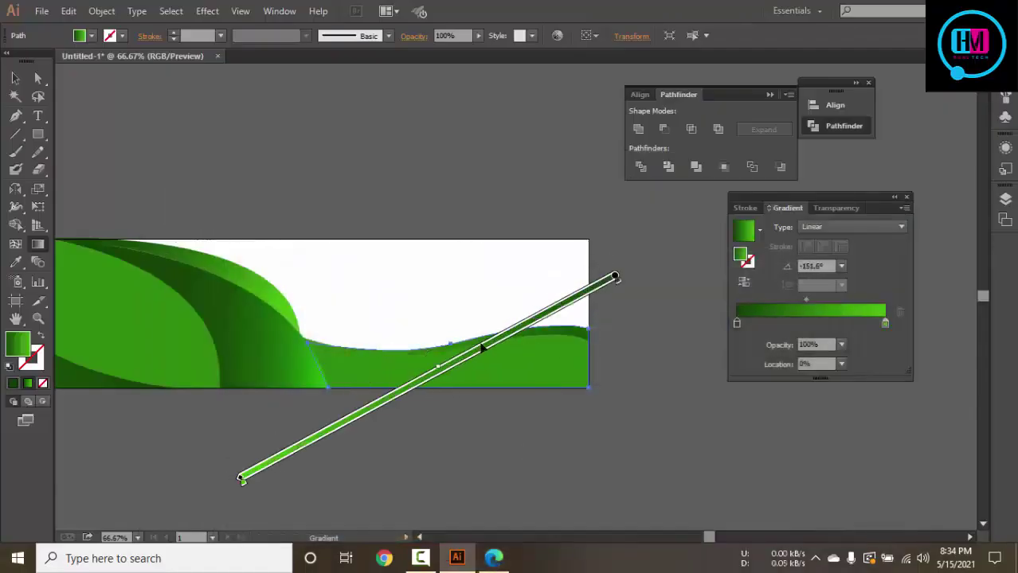
{"action": "left_click_drag", "start_coordinate": [366, 420], "coordinate": [591, 269]}
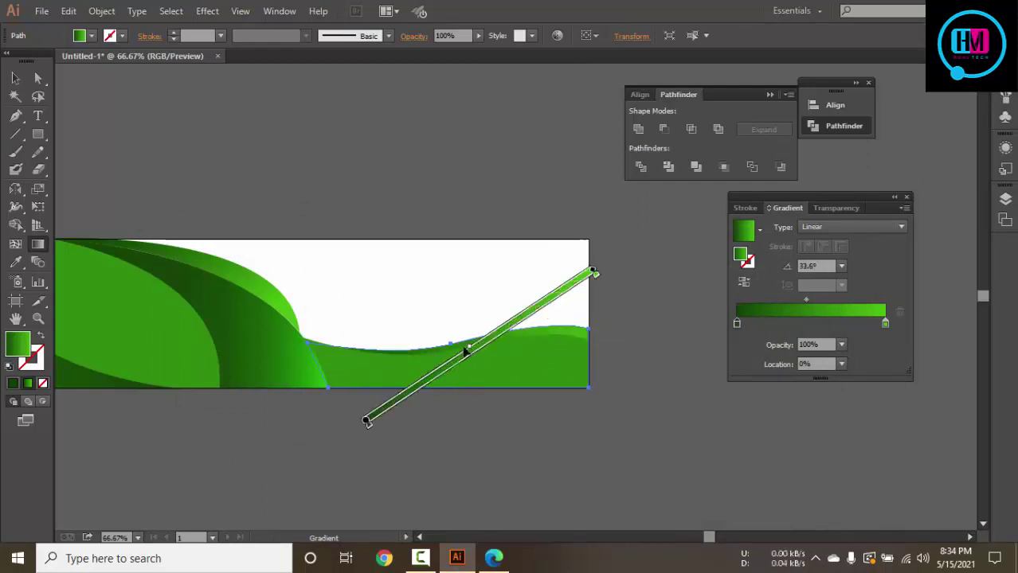
{"action": "left_click_drag", "start_coordinate": [470, 351], "coordinate": [559, 309]}
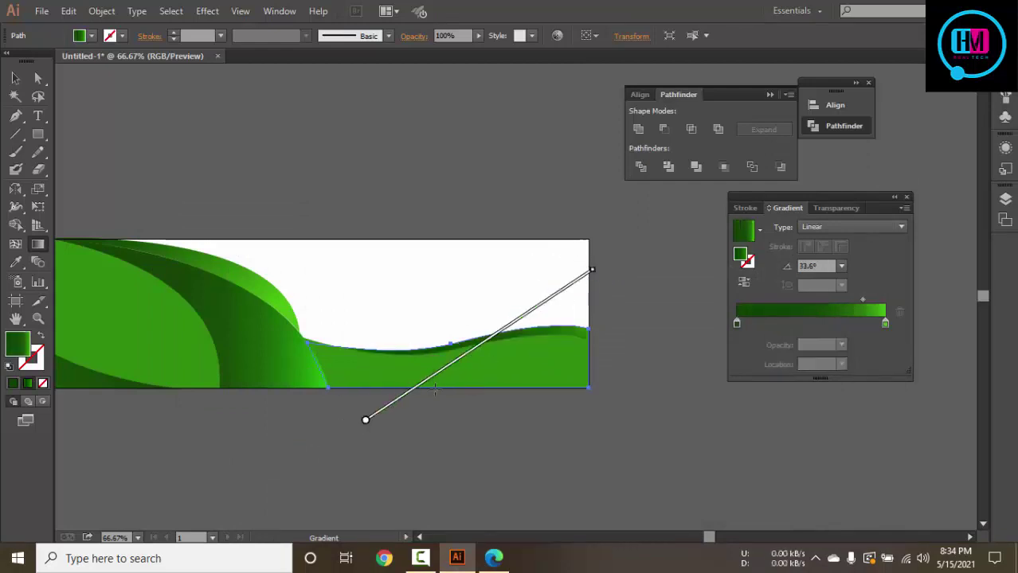
Make the gradient's start stop bright green and its end stop a darker, slightly blue olive green
{"action": "double_click", "coordinate": [367, 423]}
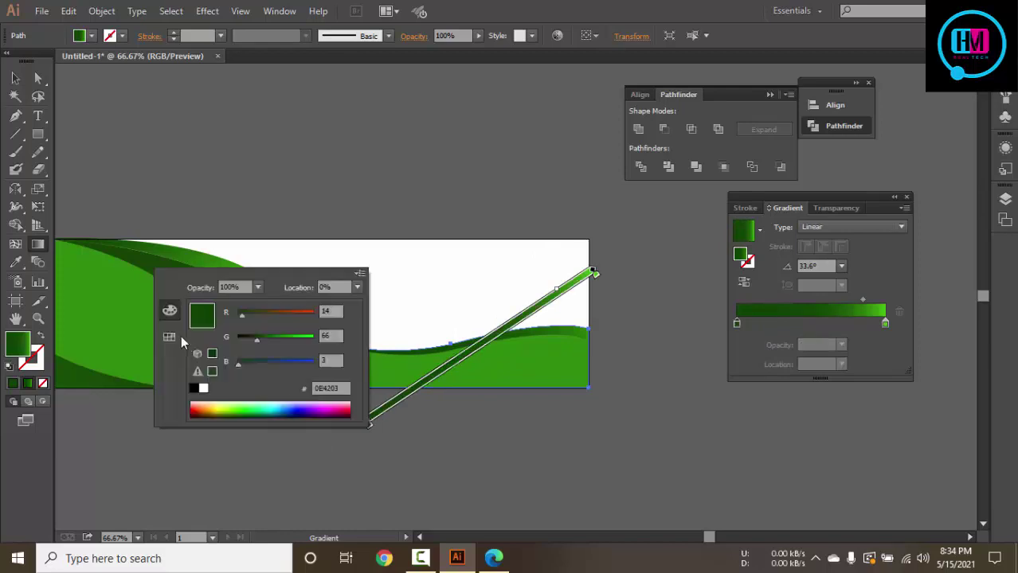
{"action": "mouse_move", "coordinate": [257, 340]}
{"action": "left_mouse_down"}
{"action": "mouse_move", "coordinate": [316, 339]}
{"action": "mouse_move", "coordinate": [296, 344]}
{"action": "left_mouse_up"}
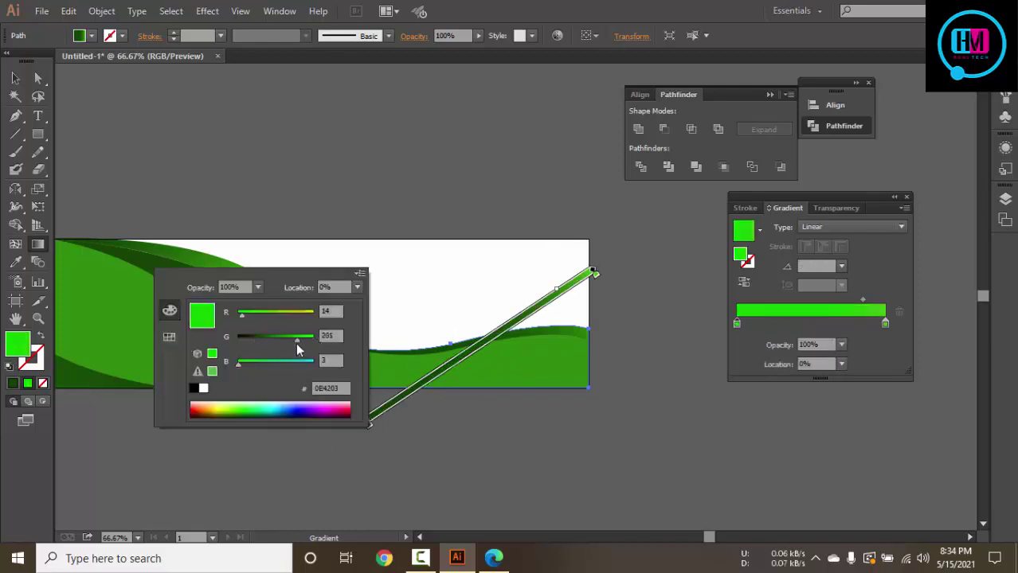
{"action": "left_click", "coordinate": [594, 275]}
{"action": "double_click", "coordinate": [594, 275]}
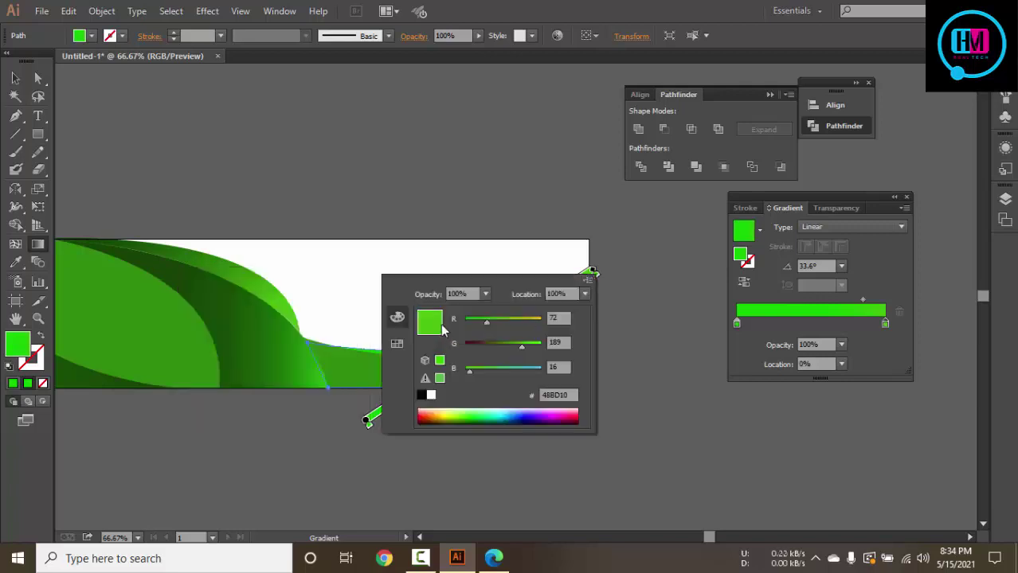
{"action": "mouse_move", "coordinate": [520, 345]}
{"action": "left_mouse_down"}
{"action": "mouse_move", "coordinate": [493, 345]}
{"action": "mouse_move", "coordinate": [505, 345]}
{"action": "mouse_move", "coordinate": [494, 321]}
{"action": "mouse_move", "coordinate": [474, 322]}
{"action": "left_mouse_up"}
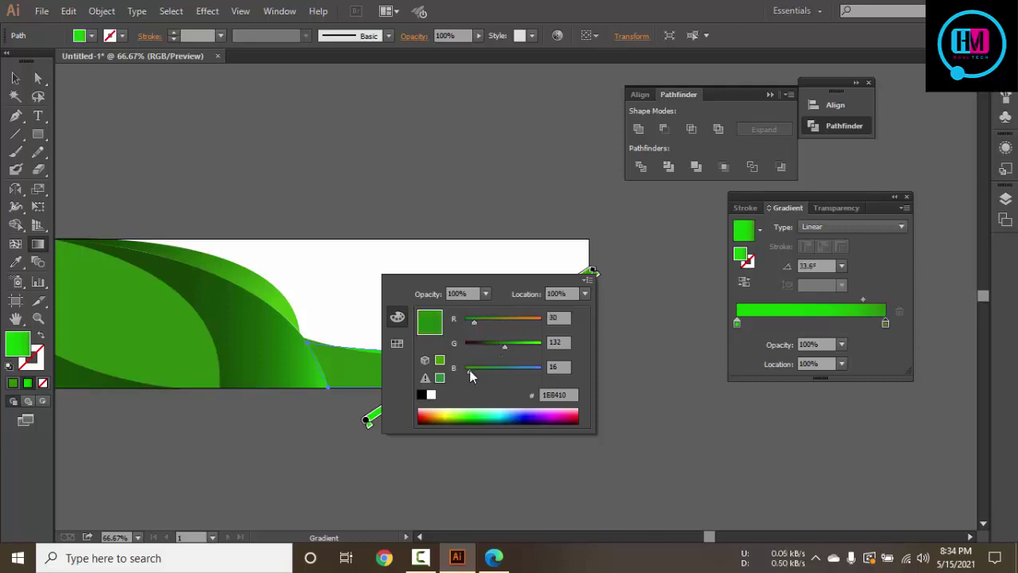
{"action": "left_click_drag", "start_coordinate": [469, 371], "coordinate": [465, 373]}
{"action": "left_click", "coordinate": [700, 466]}
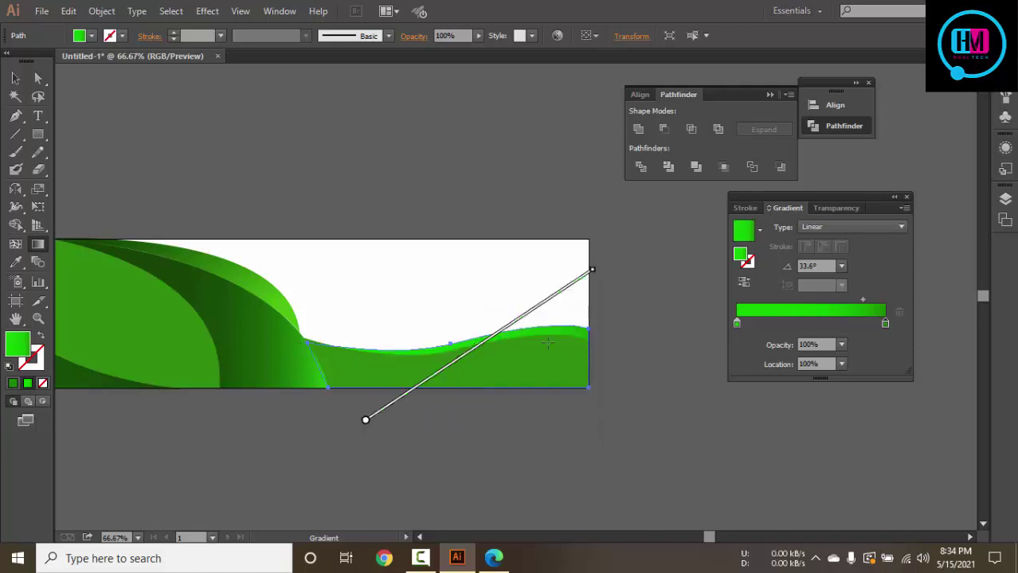
Redraw the gradient roughly left to right at about -8.7°, positioned lower along the wave
{"action": "left_click_drag", "start_coordinate": [422, 308], "coordinate": [471, 326]}
{"action": "left_click_drag", "start_coordinate": [414, 345], "coordinate": [545, 379]}
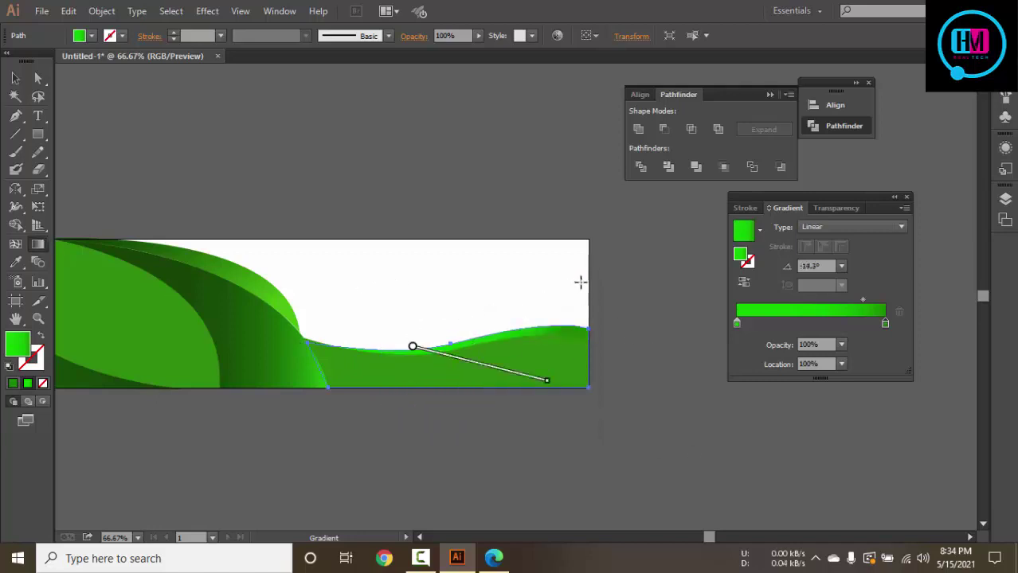
{"action": "left_click_drag", "start_coordinate": [408, 381], "coordinate": [591, 298]}
{"action": "left_click_drag", "start_coordinate": [333, 311], "coordinate": [400, 336]}
{"action": "left_click_drag", "start_coordinate": [327, 339], "coordinate": [638, 385]}
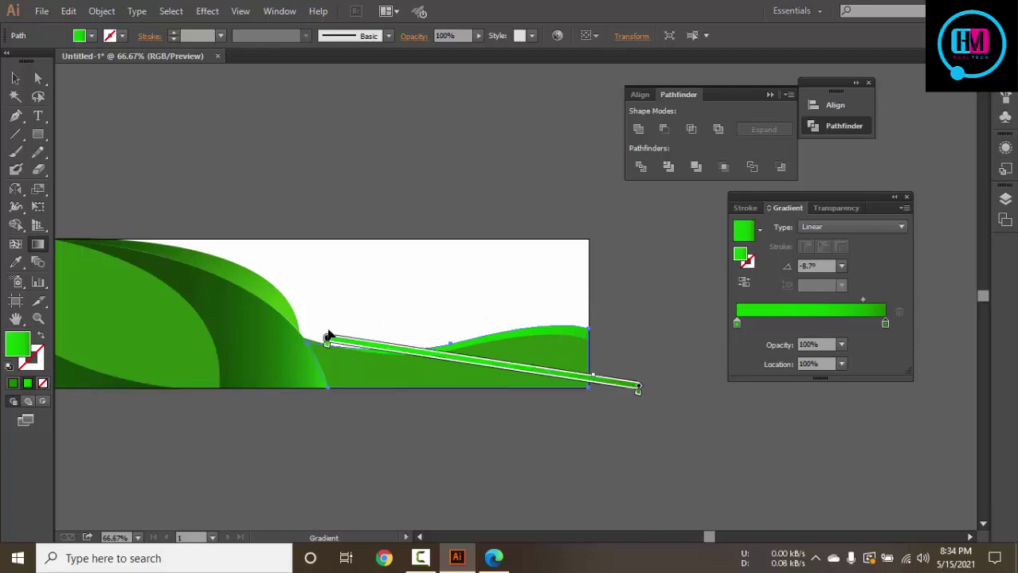
{"action": "left_click_drag", "start_coordinate": [328, 338], "coordinate": [701, 393]}
{"action": "mouse_move", "coordinate": [784, 412]}
{"action": "left_mouse_down"}
{"action": "mouse_move", "coordinate": [415, 409]}
{"action": "mouse_move", "coordinate": [563, 374]}
{"action": "left_mouse_up"}
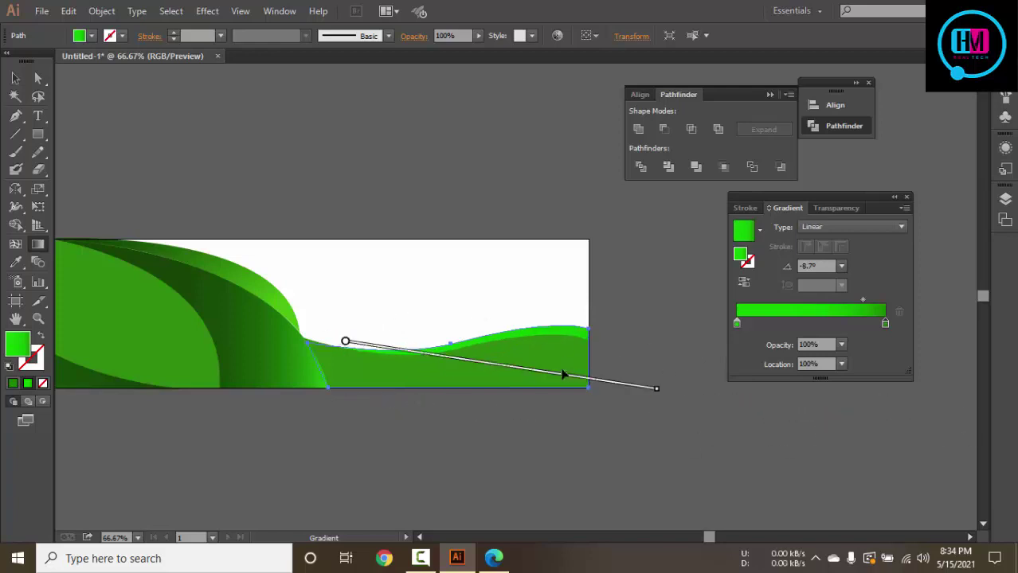
{"action": "left_click", "coordinate": [15, 77]}
{"action": "left_click", "coordinate": [345, 158]}
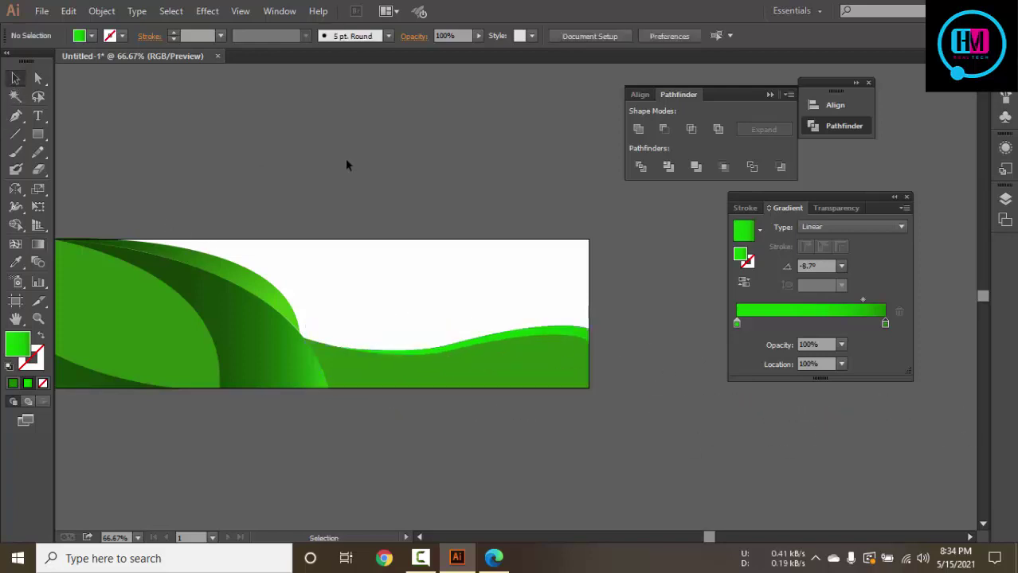
{"action": "key", "text": "ctrl+minus"}
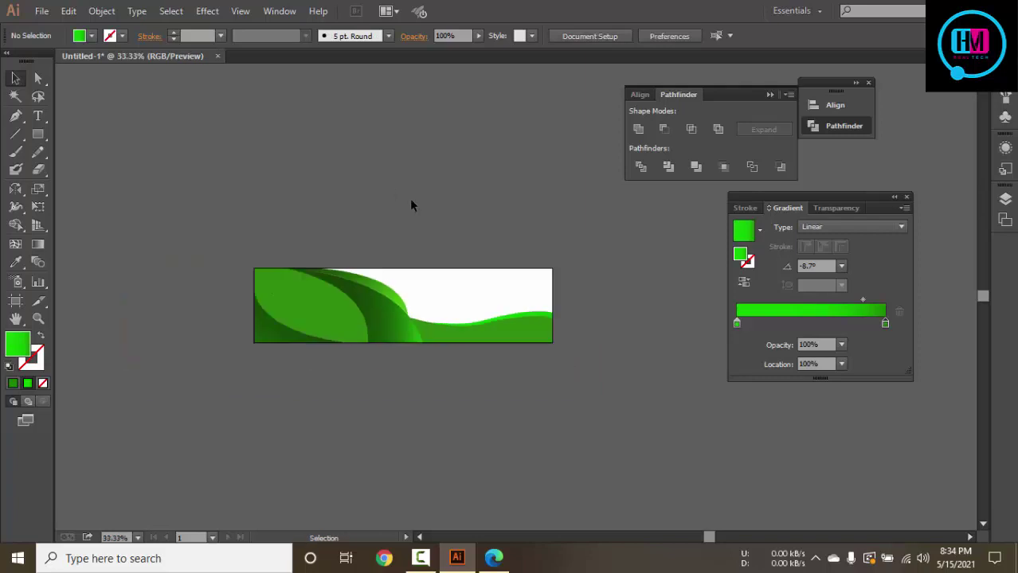
{"action": "key", "text": "ctrl+equal"}
{"action": "scroll", "coordinate": [510, 231], "scroll_direction": "left", "scroll_amount": 2}
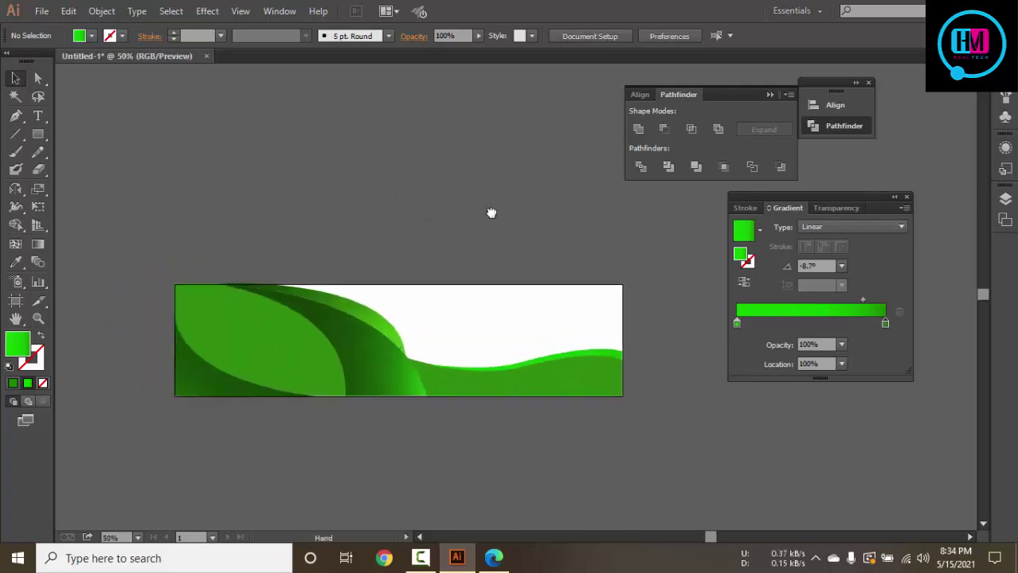
{"action": "key", "text": "i"}
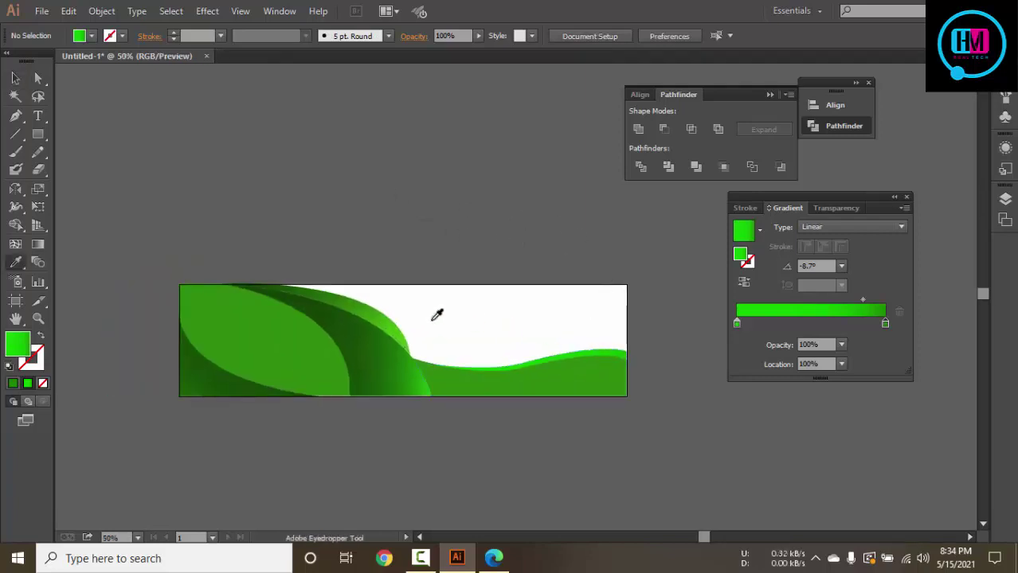
{"action": "left_click", "coordinate": [397, 307]}
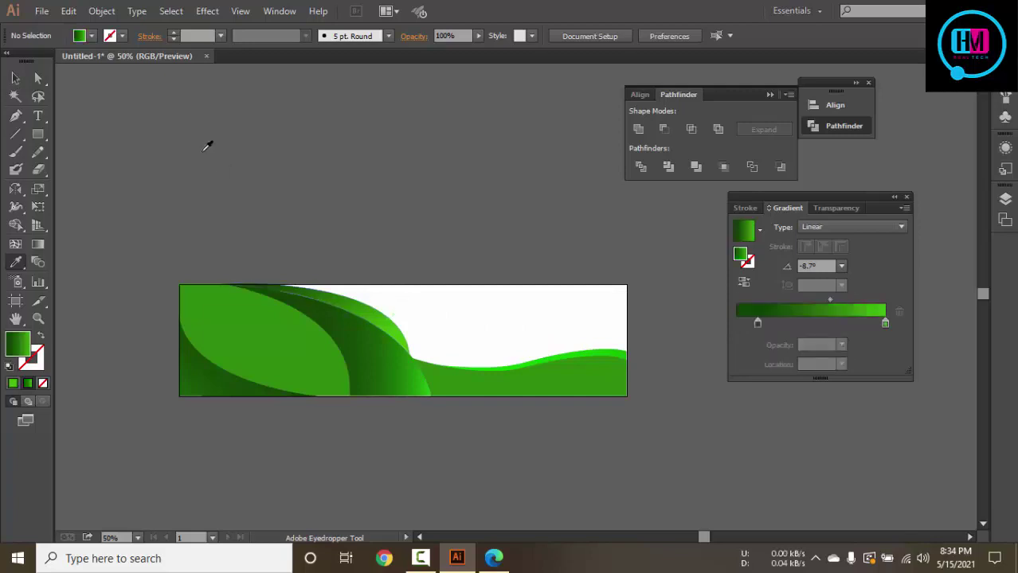
{"action": "key", "text": "v"}
{"action": "left_click", "coordinate": [580, 356]}
{"action": "left_click", "coordinate": [641, 396]}
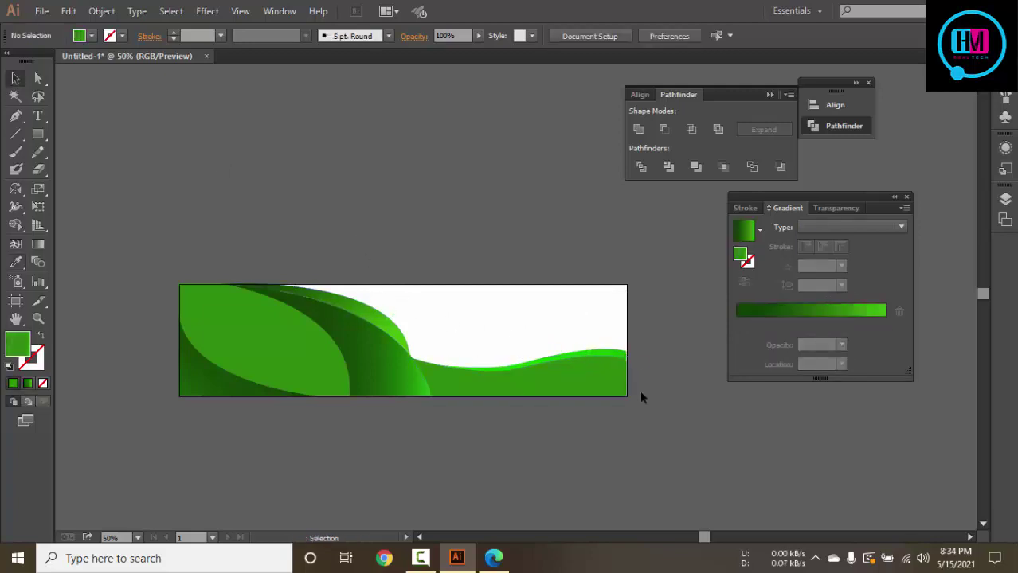
{"action": "key", "text": "ctrl+plus"}
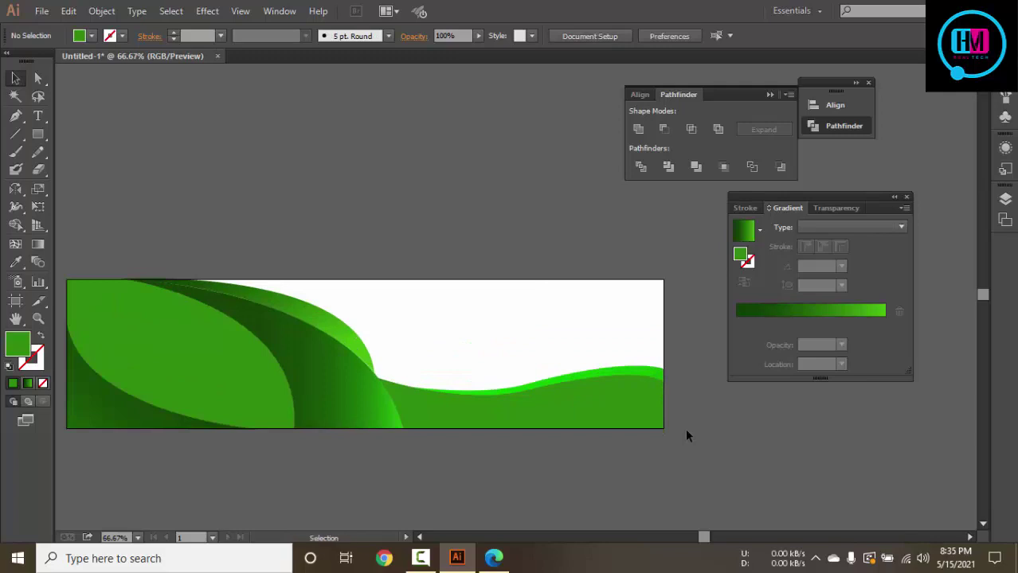
{"action": "left_click", "coordinate": [626, 396]}
{"action": "key", "text": "i"}
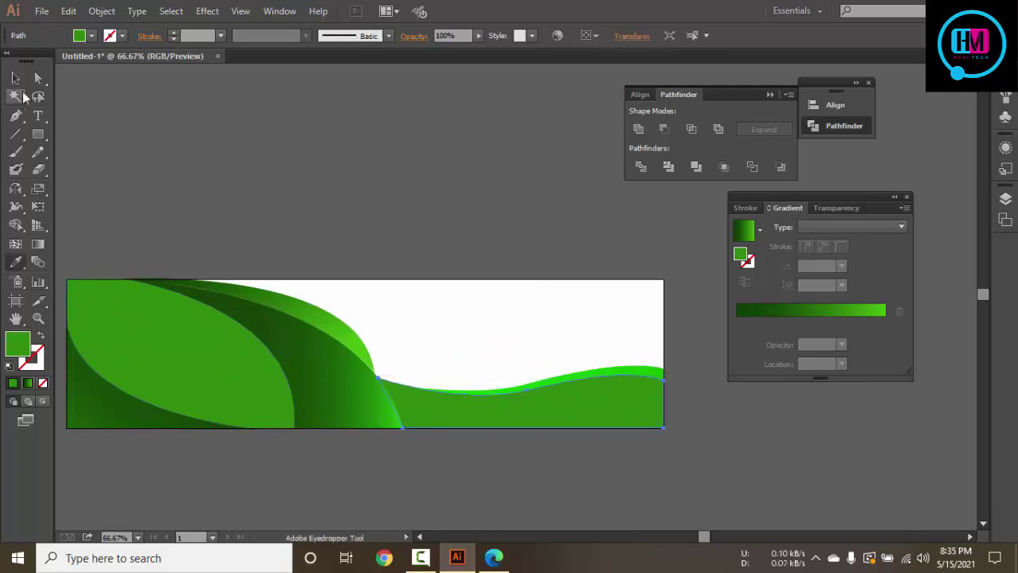
Select the front wave and try a light green swatch as its fill
{"action": "left_click", "coordinate": [15, 78]}
{"action": "left_click", "coordinate": [329, 131]}
{"action": "left_click", "coordinate": [540, 403]}
{"action": "key", "text": "i"}
{"action": "left_click", "coordinate": [92, 36]}
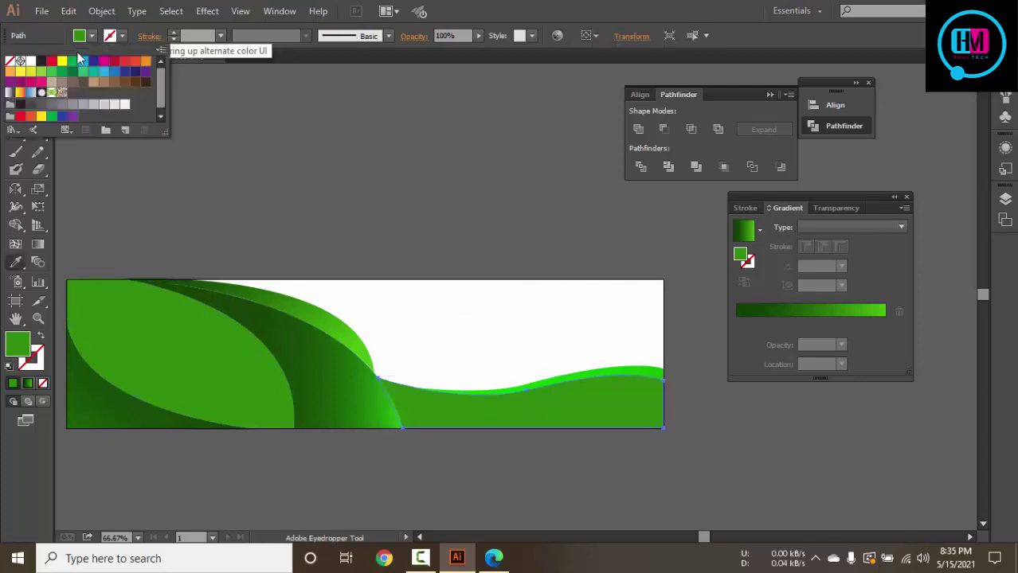
{"action": "left_click", "coordinate": [41, 71]}
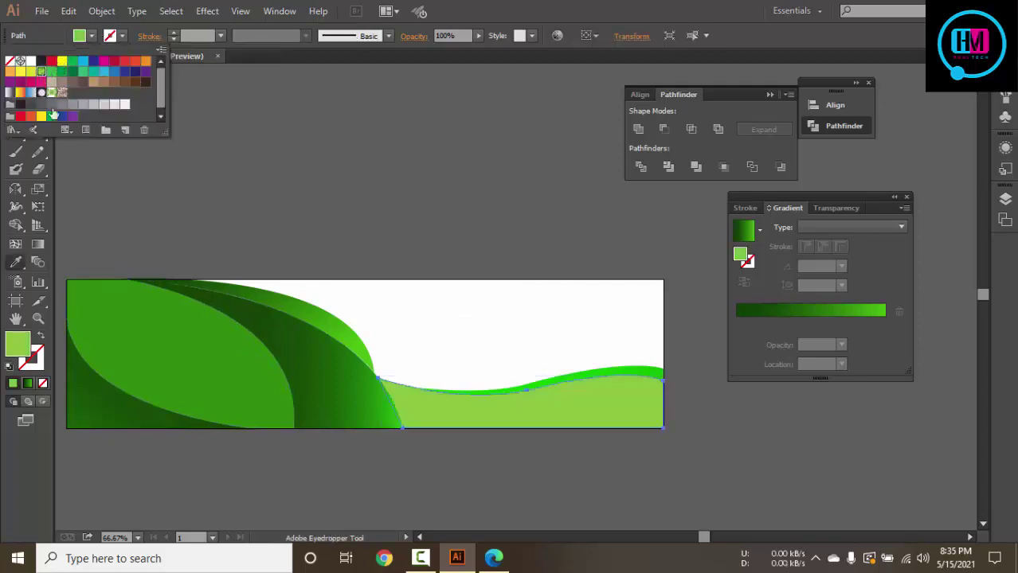
Try a yellow-green fill of 7DBA09 from the Color Picker on the wave
{"action": "double_click", "coordinate": [18, 344]}
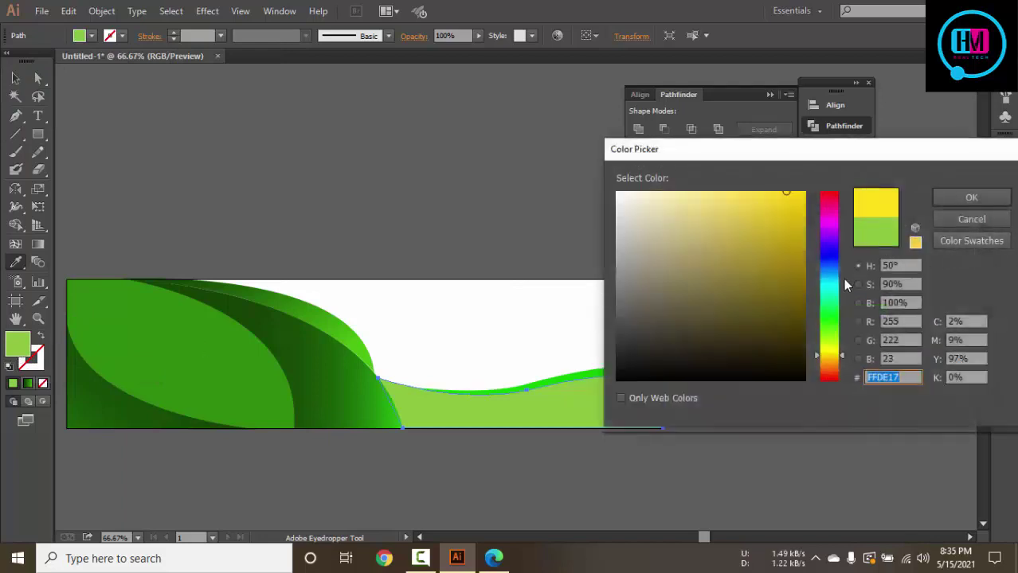
{"action": "left_click_drag", "start_coordinate": [829, 311], "coordinate": [829, 338]}
{"action": "left_click", "coordinate": [796, 242]}
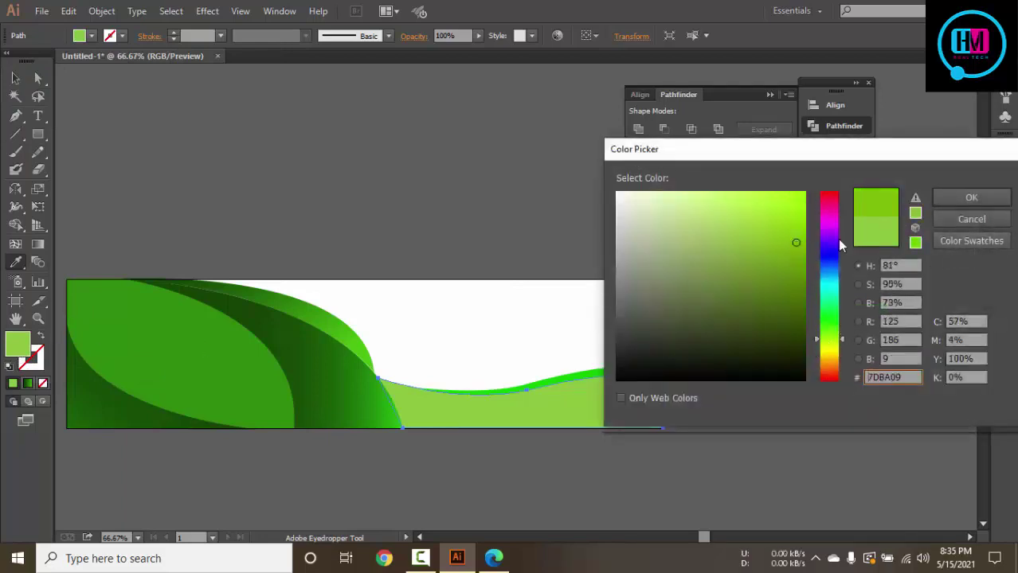
{"action": "left_click", "coordinate": [971, 198]}
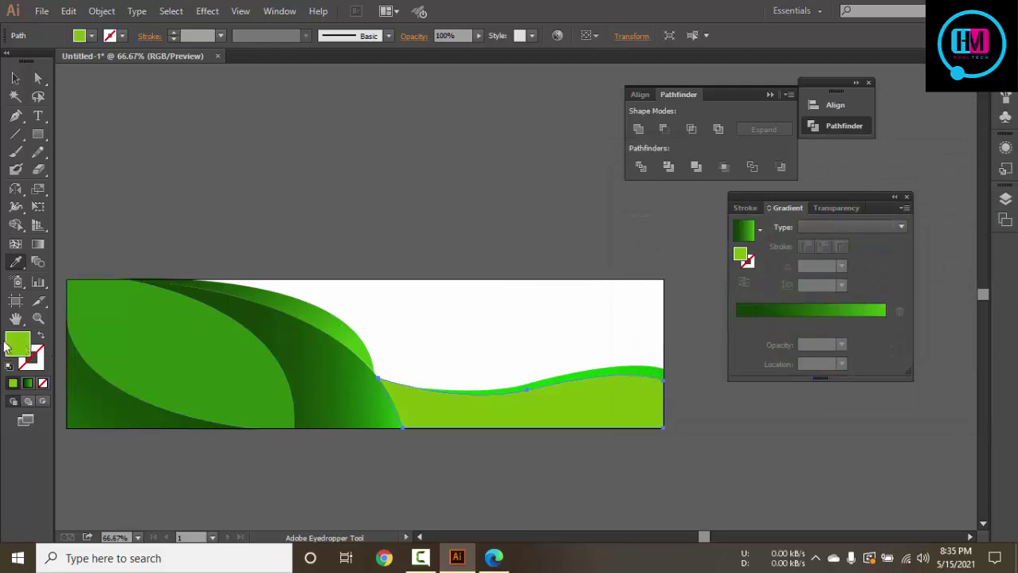
Eyedrop the leaf's green gradient back onto the wave, then reselect it
{"action": "left_click", "coordinate": [168, 327]}
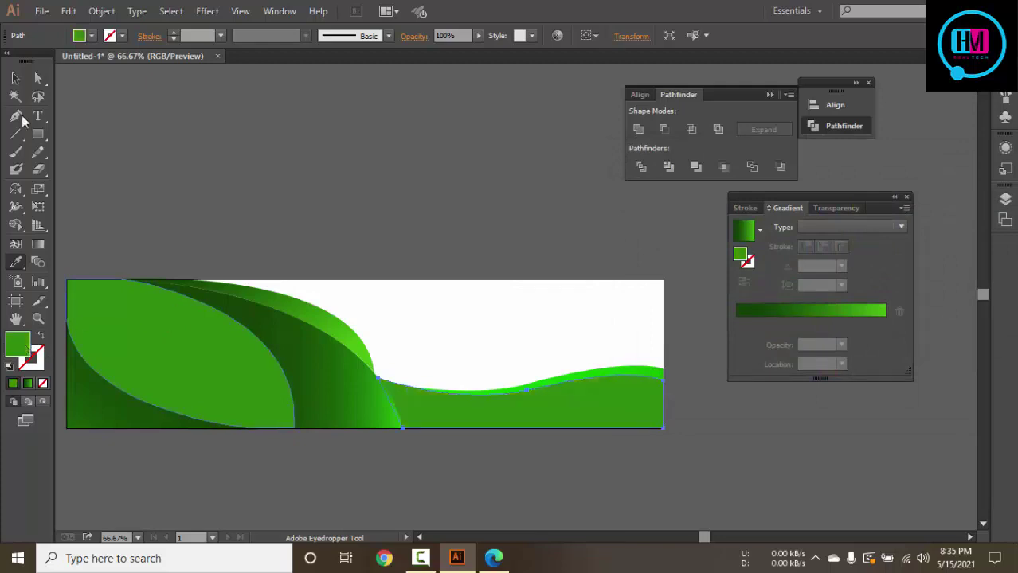
{"action": "left_click", "coordinate": [15, 78]}
{"action": "left_click", "coordinate": [550, 313]}
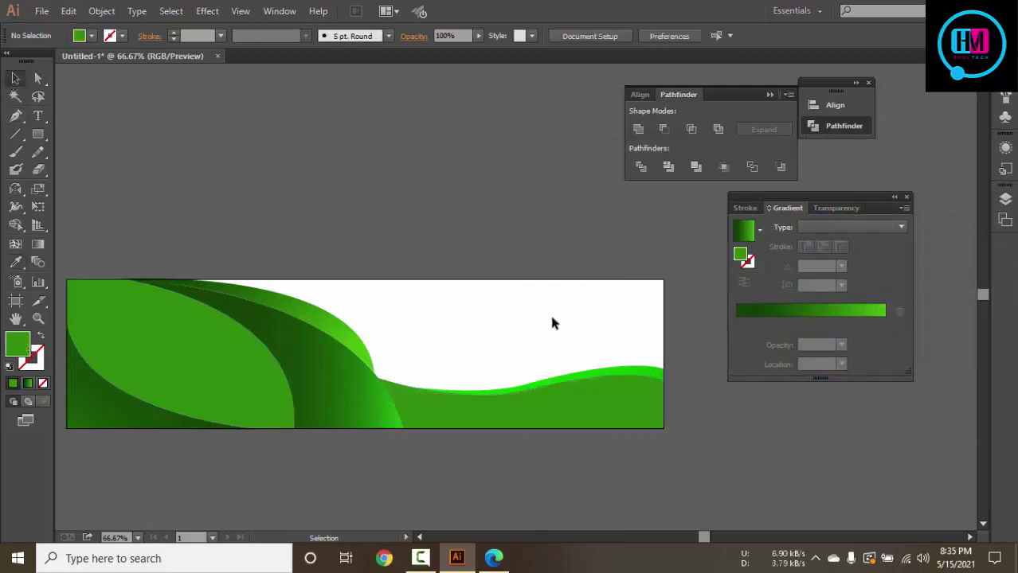
{"action": "left_click", "coordinate": [618, 370]}
{"action": "left_click", "coordinate": [611, 311]}
{"action": "left_click", "coordinate": [646, 366]}
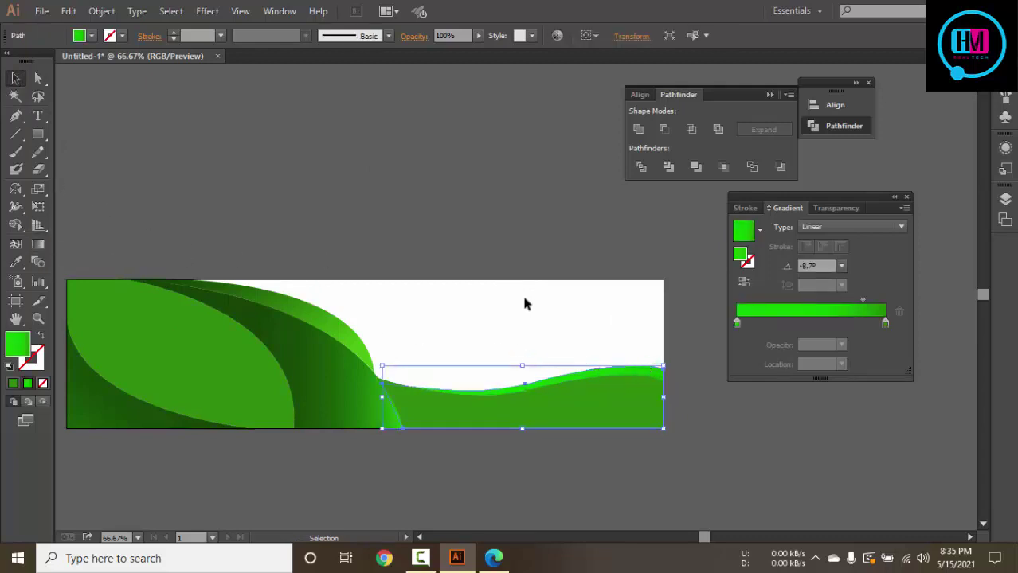
Eyedropper the leaf's green gradient onto the lower-right wave and redraw its direction
{"action": "key", "text": "i"}
{"action": "left_click", "coordinate": [356, 321]}
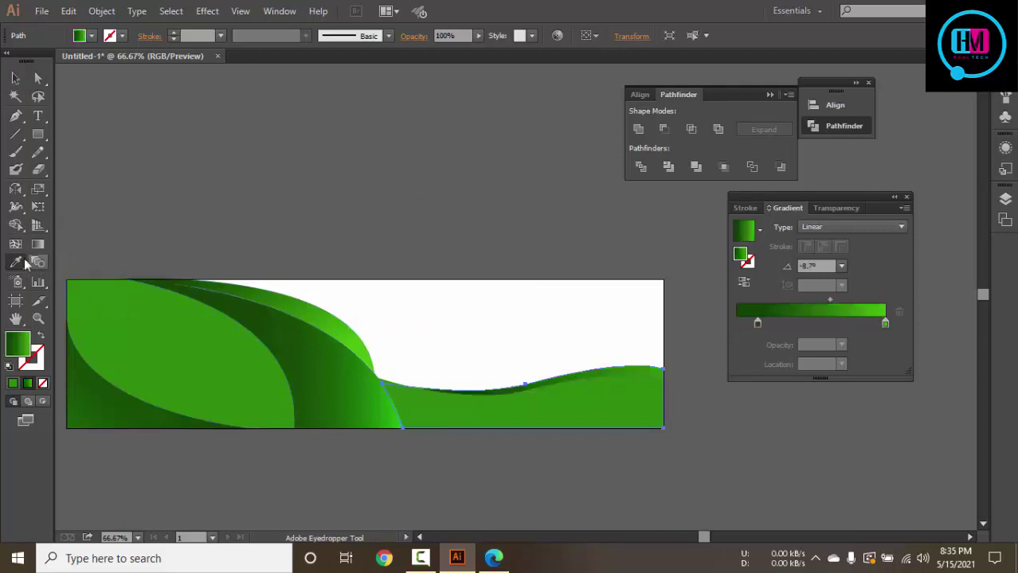
{"action": "left_click", "coordinate": [38, 244]}
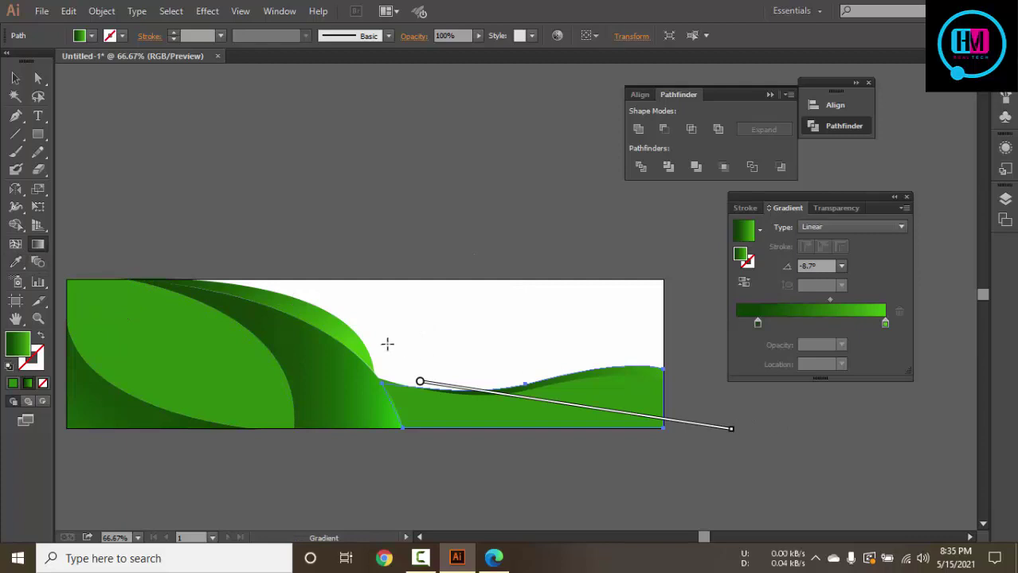
{"action": "mouse_move", "coordinate": [387, 347]}
{"action": "left_mouse_down"}
{"action": "mouse_move", "coordinate": [753, 451]}
{"action": "mouse_move", "coordinate": [399, 333]}
{"action": "left_mouse_up"}
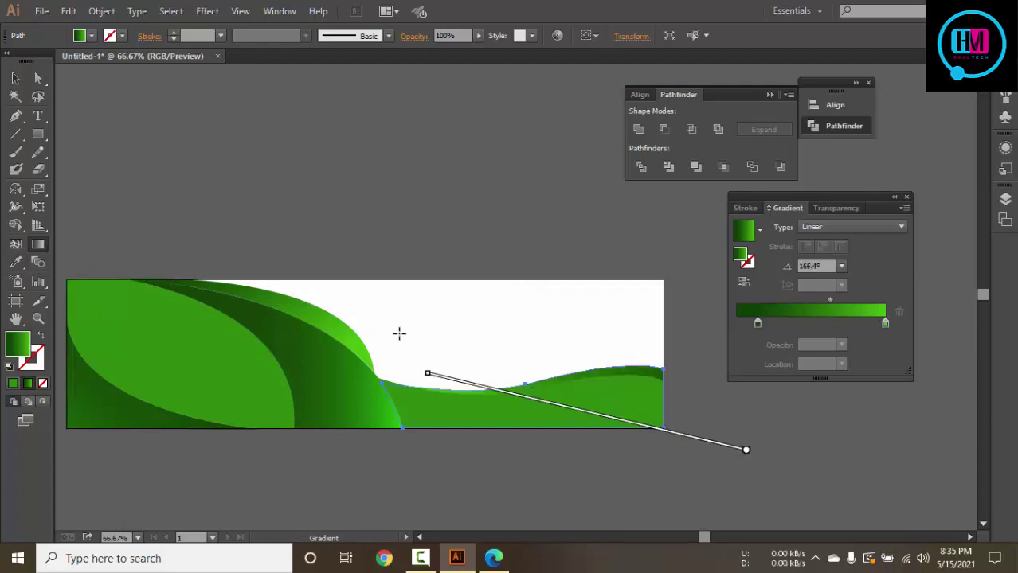
Reverse and reposition the gradient so light green starts on the wave's left
{"action": "left_click_drag", "start_coordinate": [701, 450], "coordinate": [563, 415]}
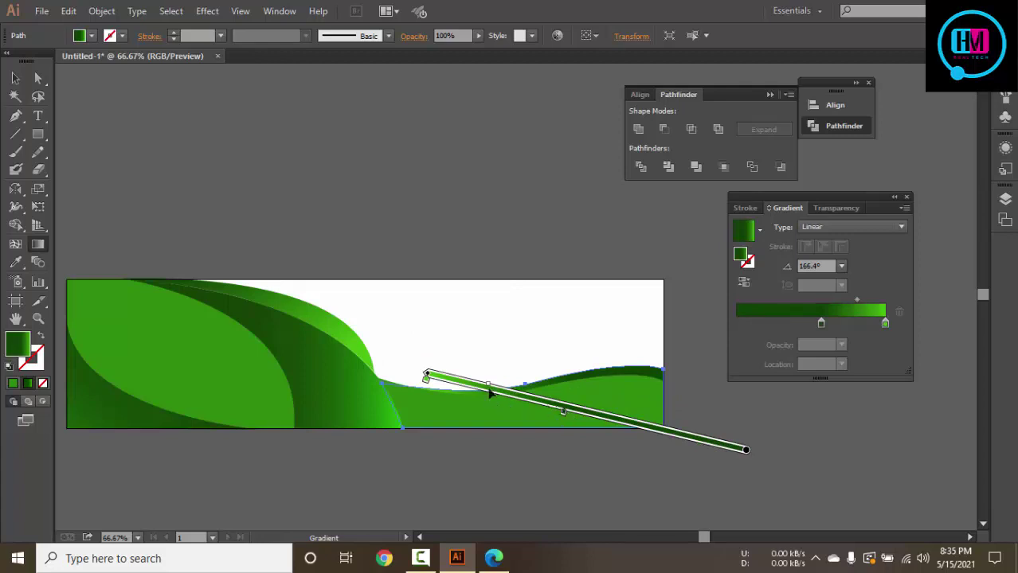
{"action": "left_click_drag", "start_coordinate": [475, 387], "coordinate": [422, 373]}
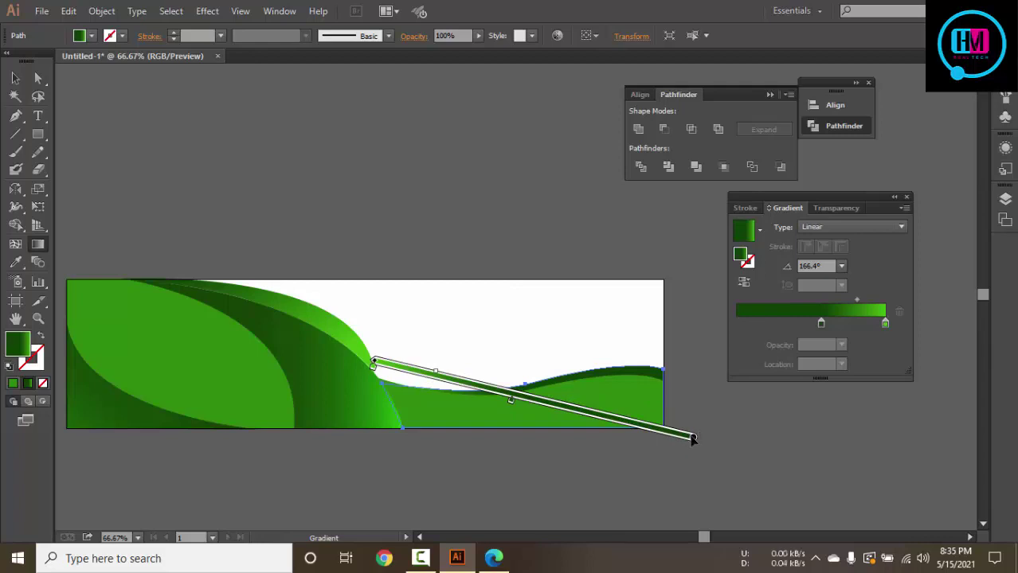
{"action": "mouse_move", "coordinate": [693, 438]}
{"action": "left_mouse_down"}
{"action": "mouse_move", "coordinate": [876, 467]}
{"action": "mouse_move", "coordinate": [878, 477]}
{"action": "left_mouse_up"}
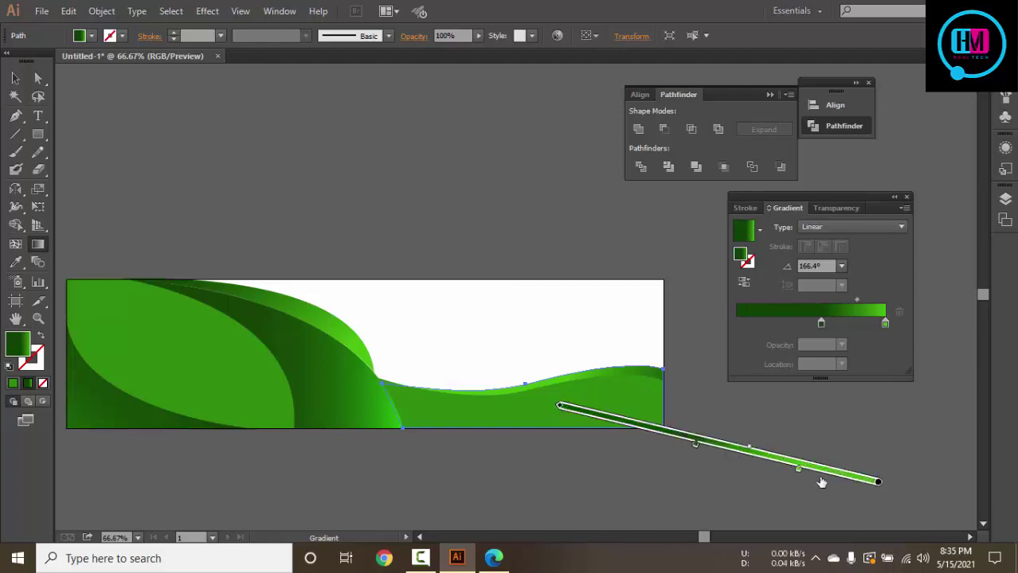
{"action": "left_click_drag", "start_coordinate": [880, 487], "coordinate": [743, 464]}
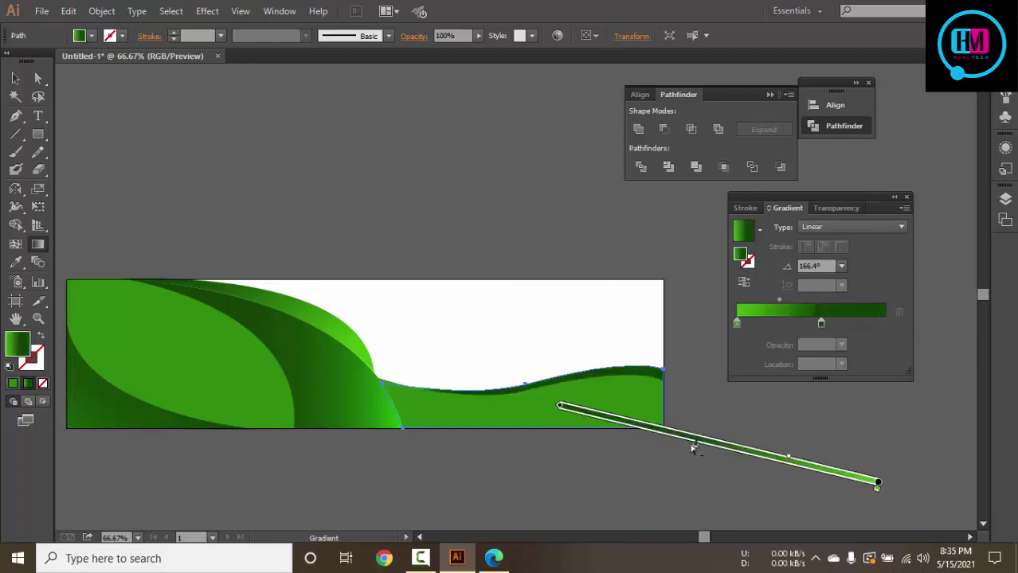
{"action": "mouse_move", "coordinate": [717, 443]}
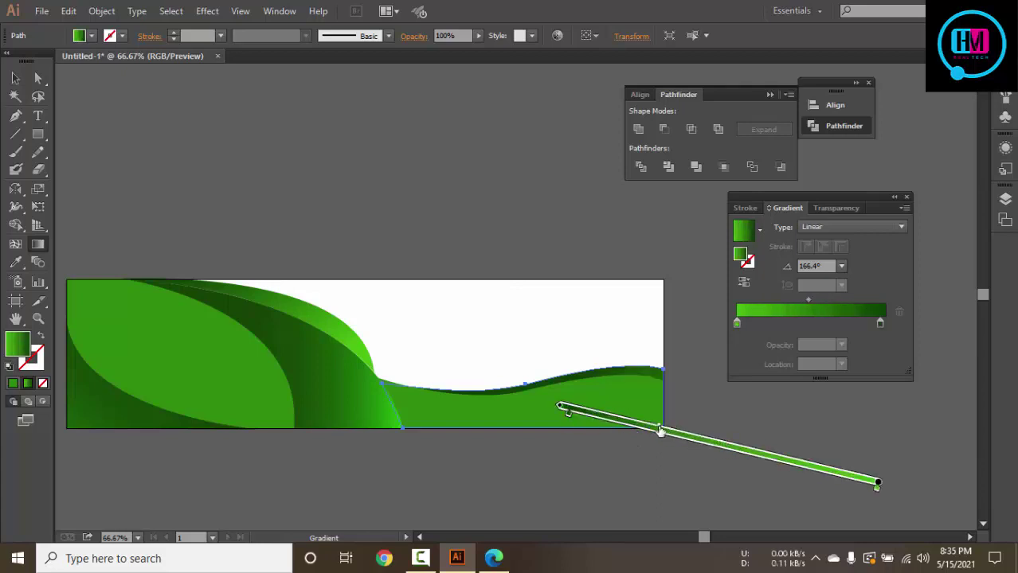
{"action": "mouse_move", "coordinate": [650, 429]}
{"action": "left_mouse_down"}
{"action": "mouse_move", "coordinate": [592, 423]}
{"action": "mouse_move", "coordinate": [595, 411]}
{"action": "mouse_move", "coordinate": [578, 398]}
{"action": "mouse_move", "coordinate": [626, 403]}
{"action": "mouse_move", "coordinate": [634, 421]}
{"action": "left_mouse_up"}
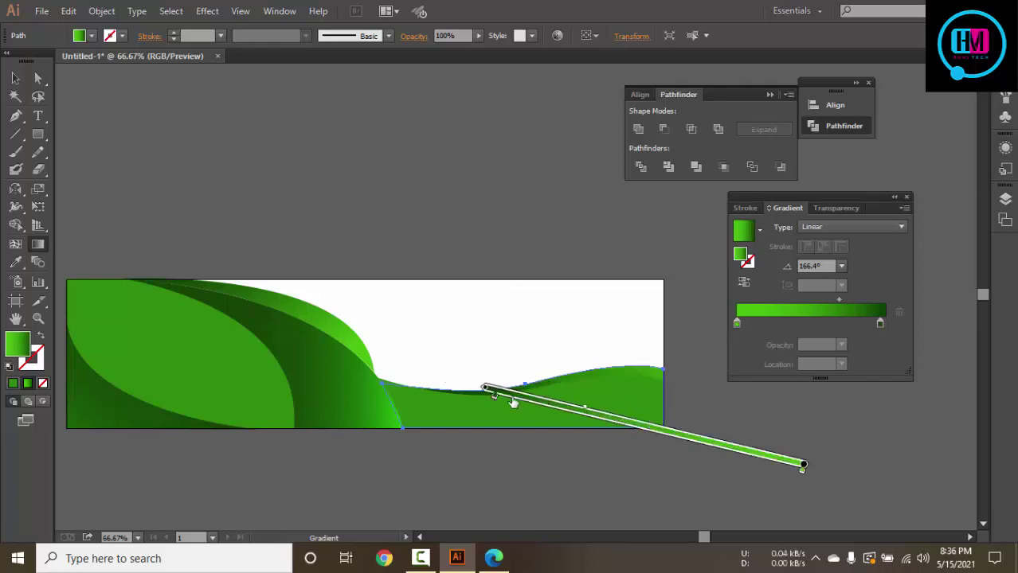
{"action": "mouse_move", "coordinate": [497, 398]}
{"action": "left_mouse_down"}
{"action": "mouse_move", "coordinate": [564, 414]}
{"action": "mouse_move", "coordinate": [548, 404]}
{"action": "left_mouse_up"}
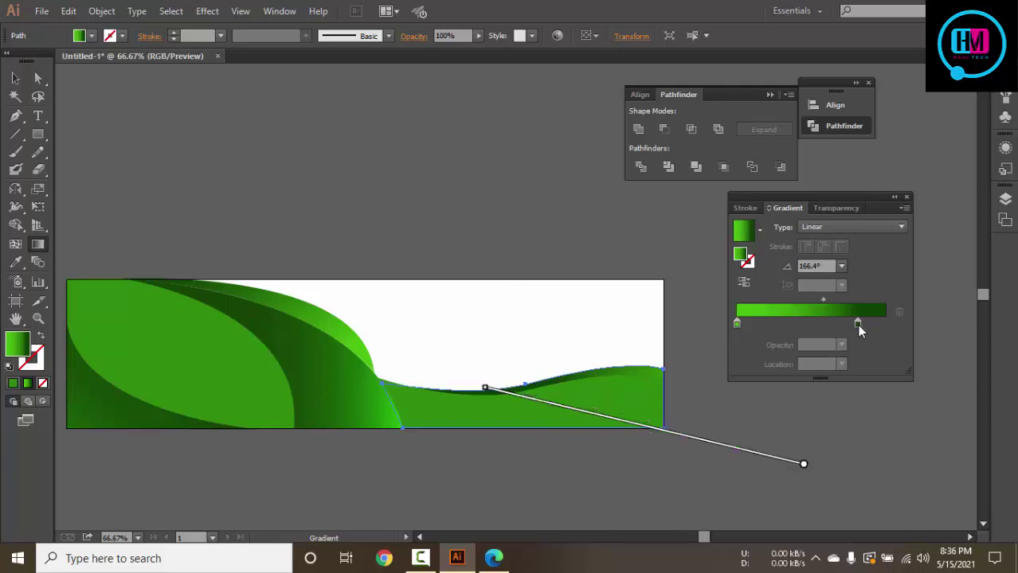
Set the dark end stop near 87.77% with 80% opacity
{"action": "left_click_drag", "start_coordinate": [858, 325], "coordinate": [869, 324]}
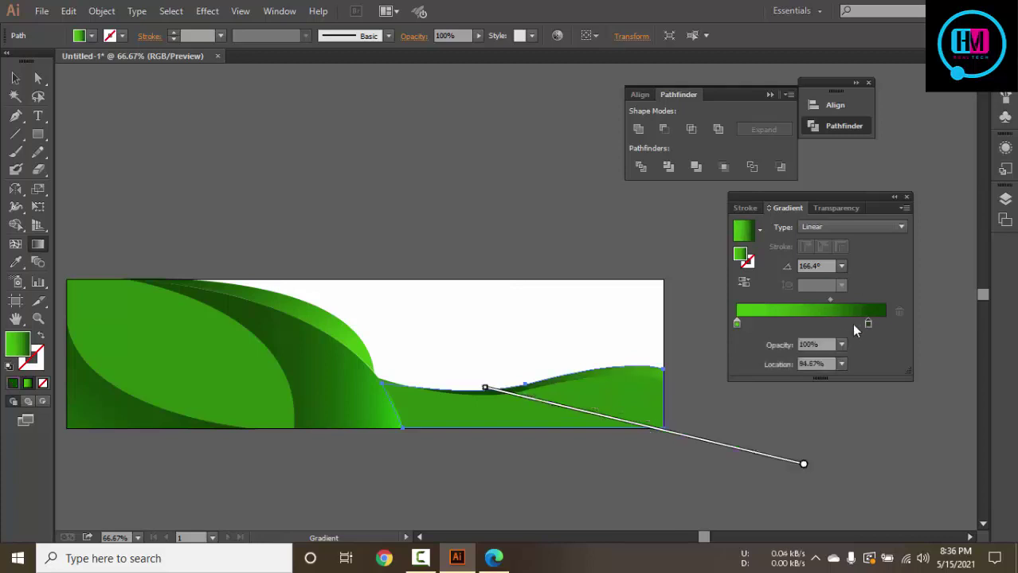
{"action": "left_click_drag", "start_coordinate": [853, 324], "coordinate": [857, 303]}
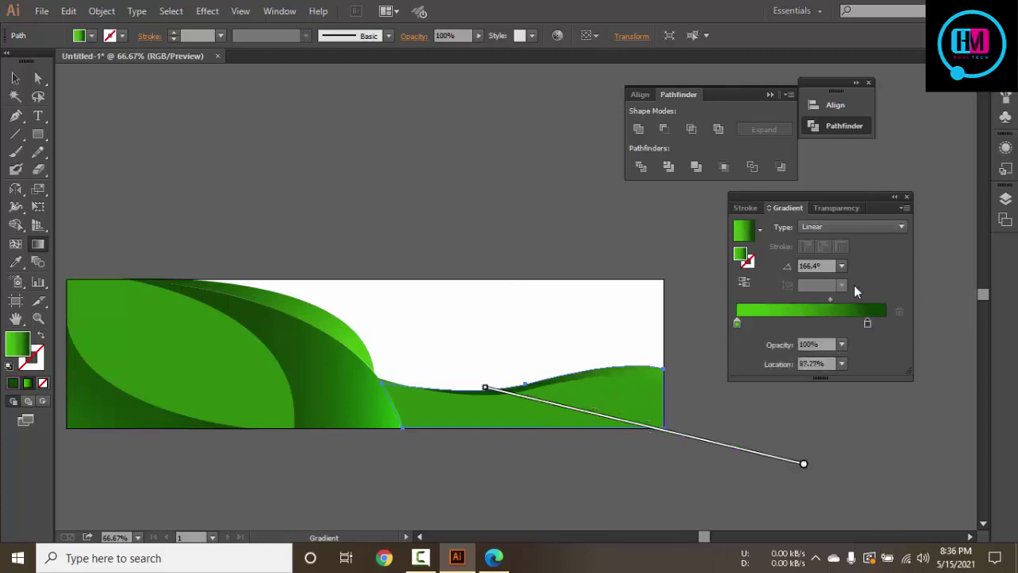
{"action": "left_click", "coordinate": [840, 346]}
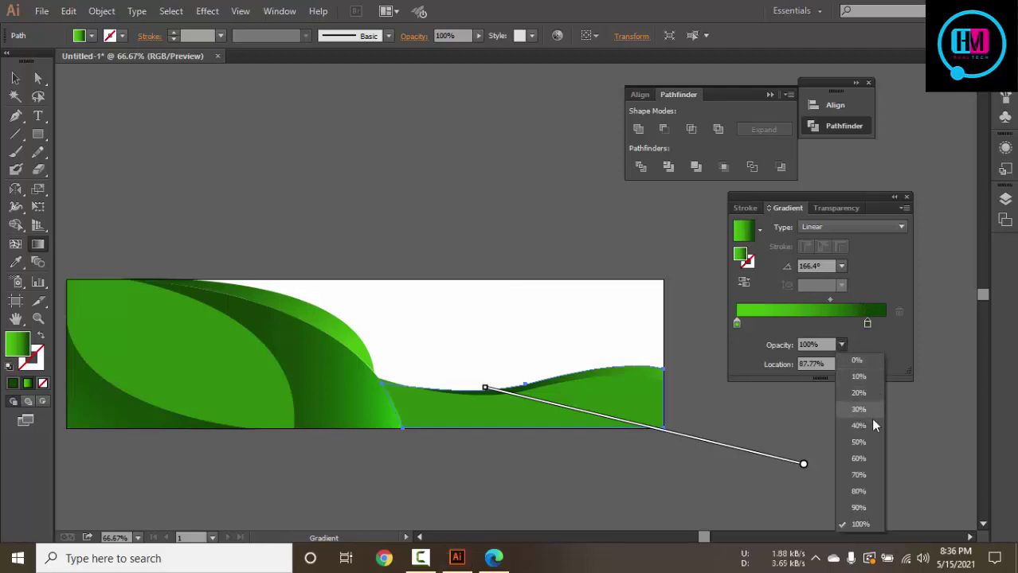
{"action": "left_click", "coordinate": [860, 491]}
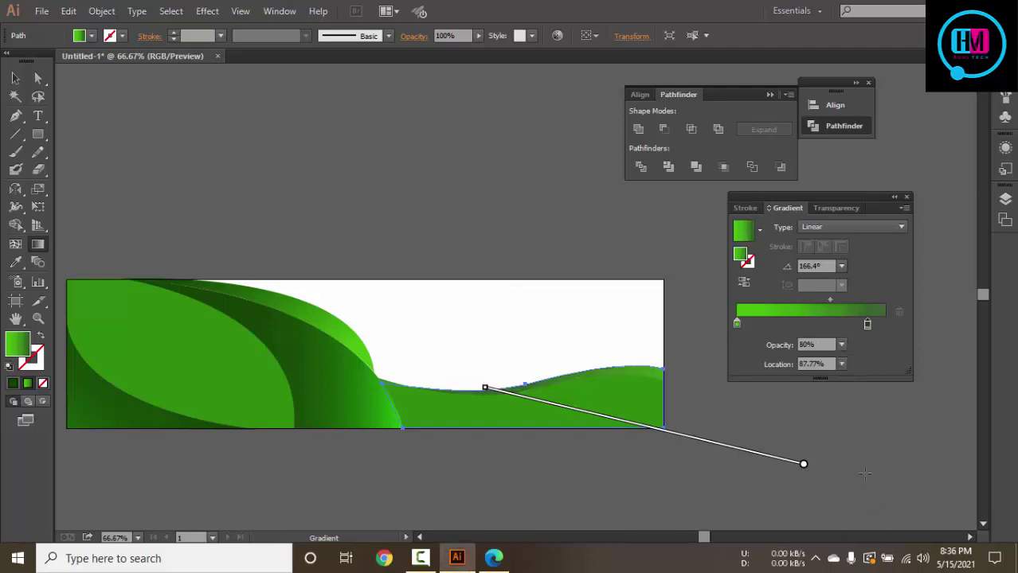
{"action": "left_click", "coordinate": [15, 78]}
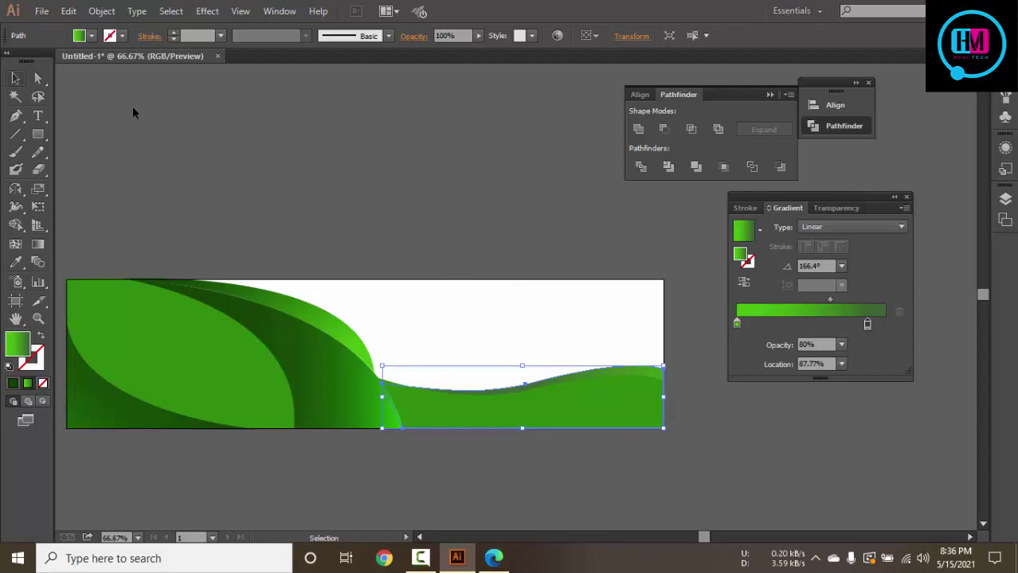
{"action": "left_click", "coordinate": [359, 163]}
Zoom the banner to 66.67% and select the anchor point at the leaf's tip
{"action": "key", "text": "ctrl+plus"}
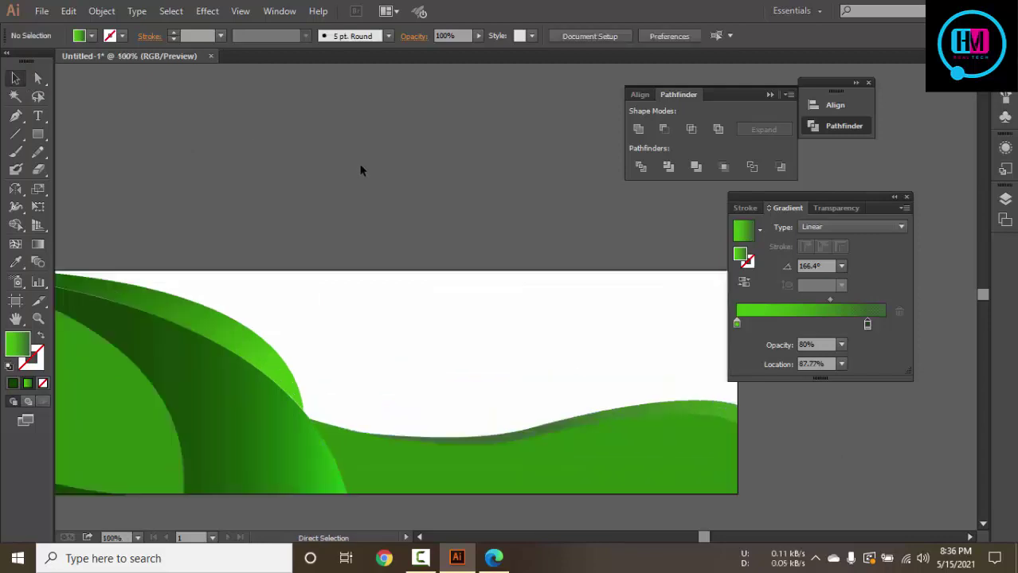
{"action": "key", "text": "ctrl+minus"}
{"action": "key", "text": "ctrl+minus"}
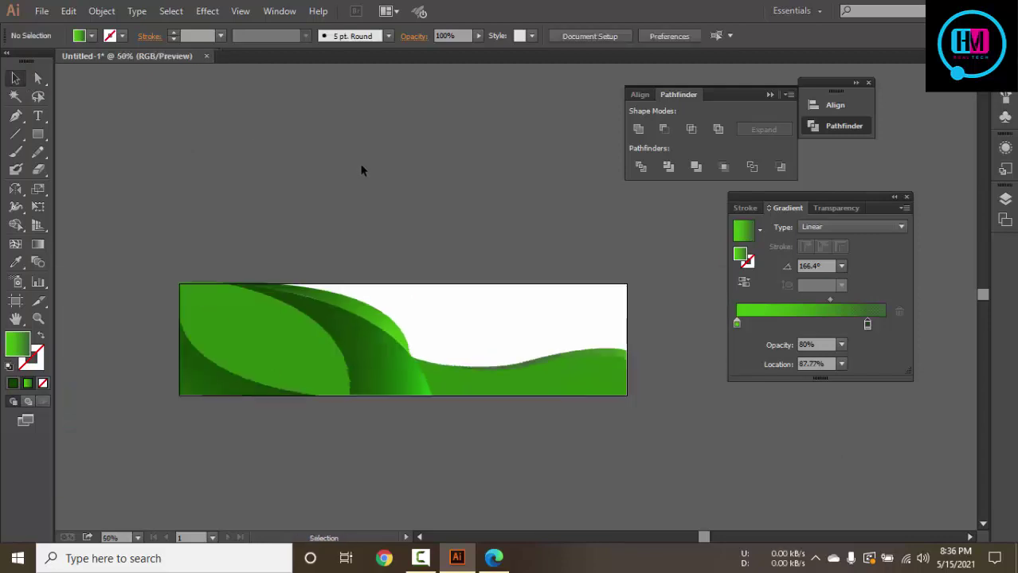
{"action": "key", "text": "z"}
{"action": "left_click", "coordinate": [412, 405]}
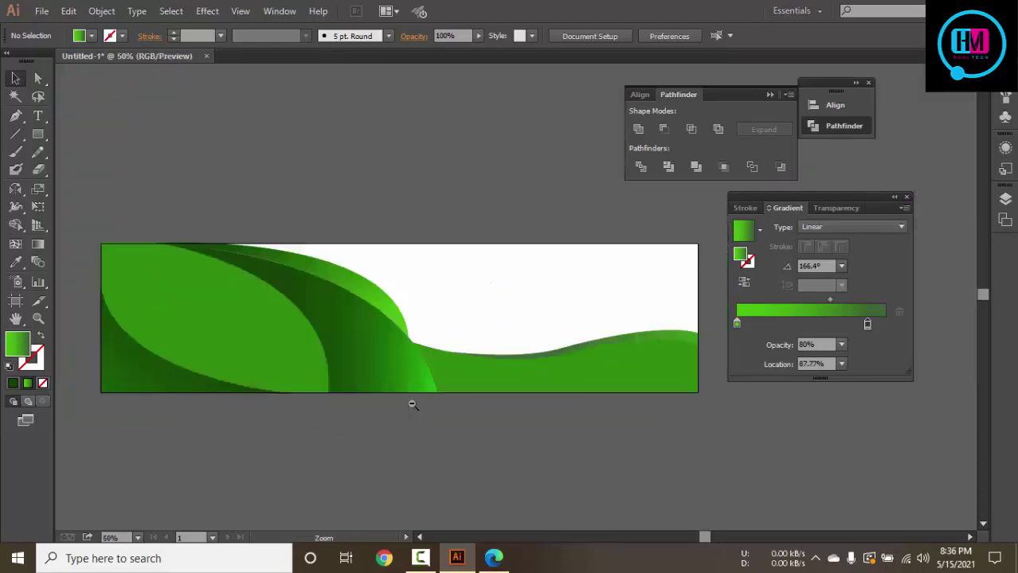
{"action": "scroll", "coordinate": [413, 405], "scroll_direction": "up", "scroll_amount": 2}
{"action": "left_click_drag", "start_coordinate": [479, 193], "coordinate": [518, 387]}
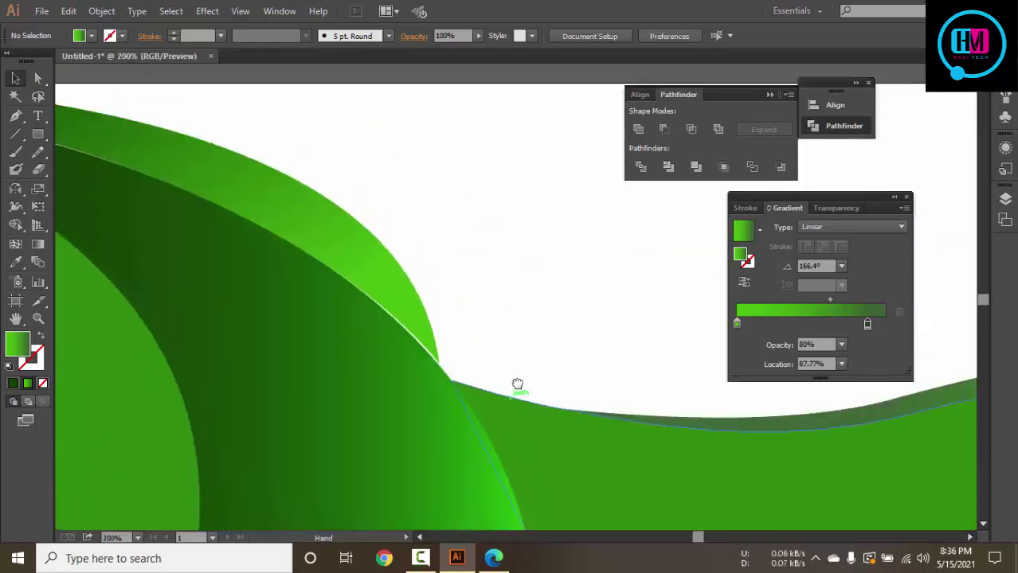
{"action": "scroll", "coordinate": [489, 387], "scroll_direction": "up", "scroll_amount": 4}
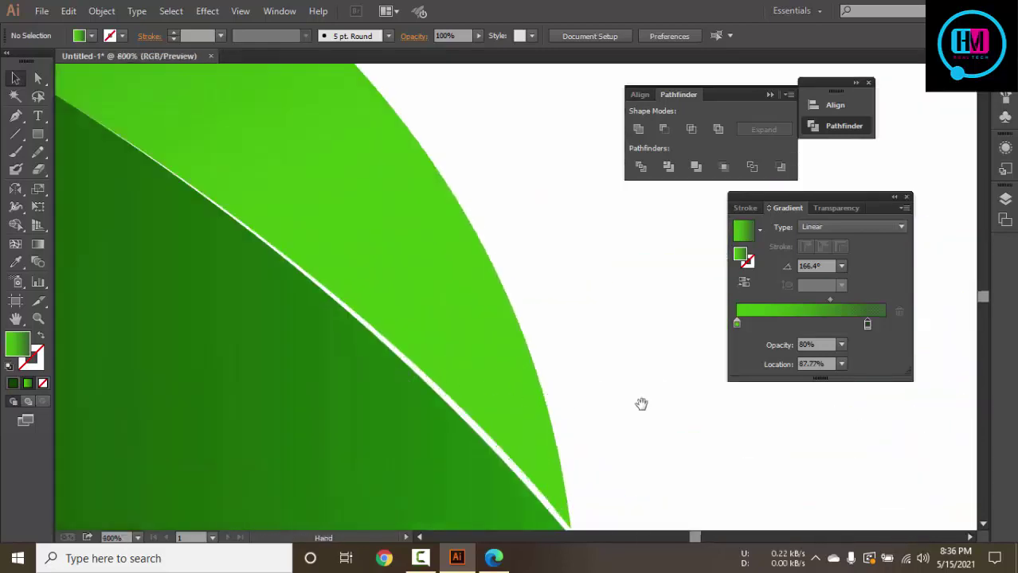
{"action": "scroll", "coordinate": [640, 404], "scroll_direction": "down", "scroll_amount": 3}
{"action": "key", "text": "a"}
{"action": "left_click_drag", "start_coordinate": [633, 405], "coordinate": [567, 430]}
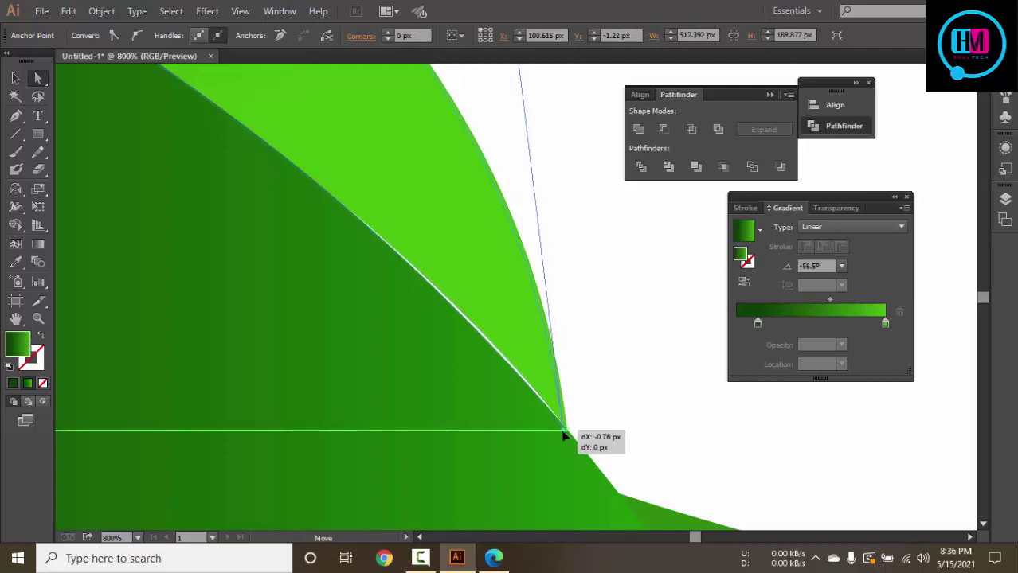
Retract a handle on the dark green curve to reshape the back wave's top edge
{"action": "left_click", "coordinate": [566, 386], "text": "ctrl"}
{"action": "left_click_drag", "start_coordinate": [583, 386], "coordinate": [677, 461]}
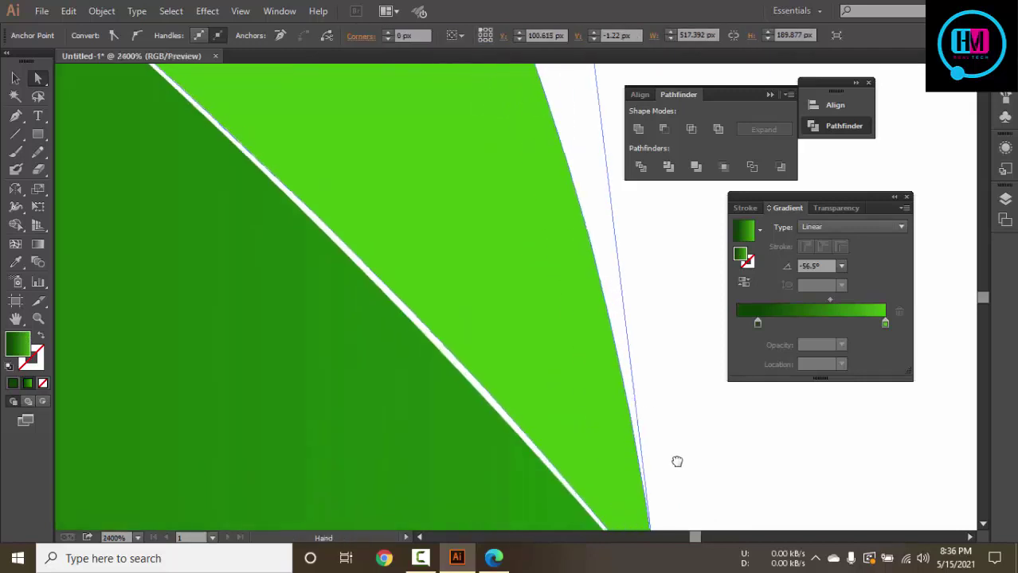
{"action": "scroll", "coordinate": [532, 348], "scroll_direction": "down", "scroll_amount": 3}
{"action": "scroll", "coordinate": [532, 348], "scroll_direction": "down", "scroll_amount": 4}
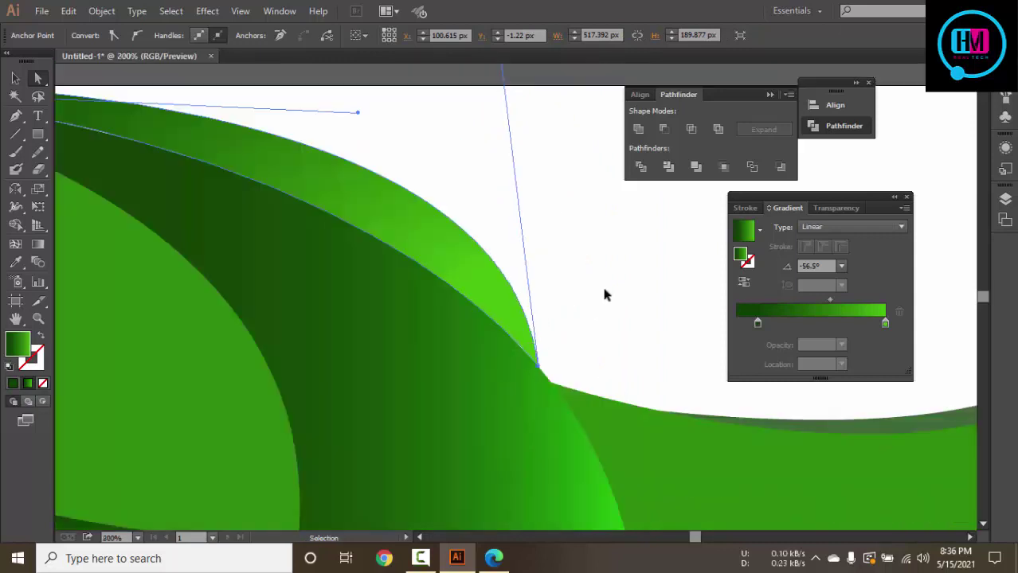
{"action": "key", "text": "ctrl+space"}
{"action": "left_click", "coordinate": [437, 211], "text": "ctrl+alt"}
{"action": "left_click", "coordinate": [427, 221], "text": "ctrl+alt"}
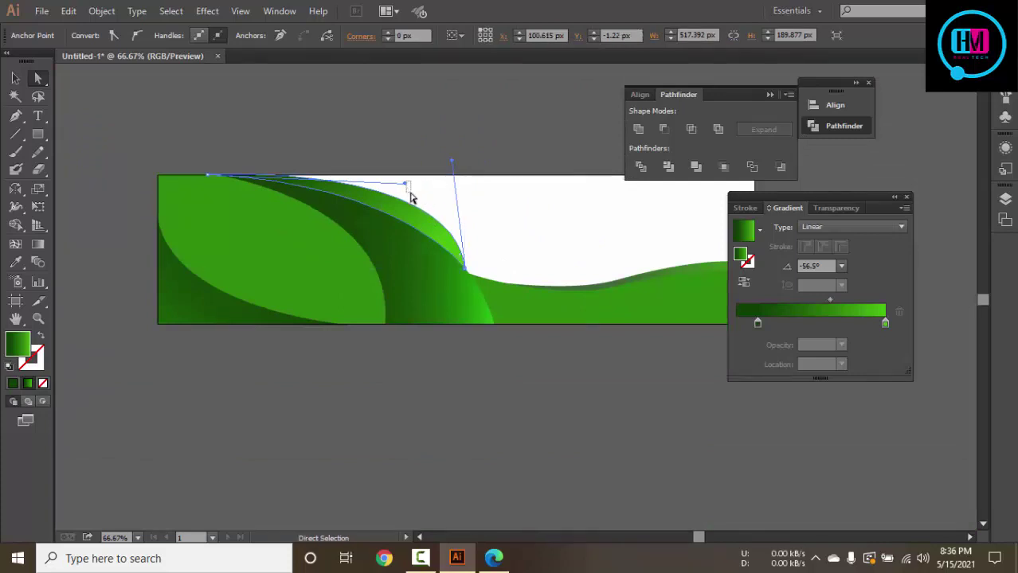
{"action": "left_click", "coordinate": [410, 195]}
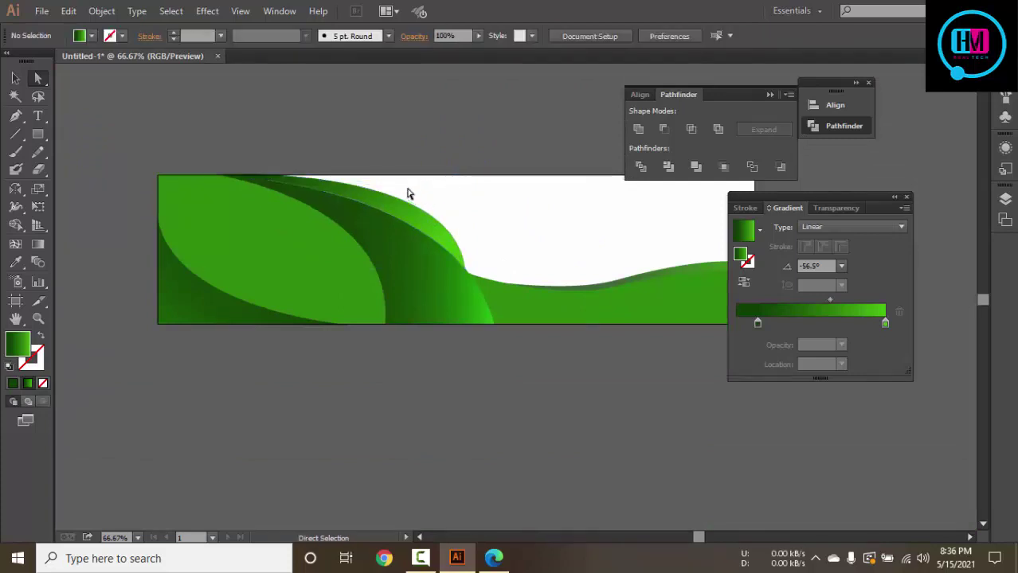
{"action": "left_click", "coordinate": [461, 267]}
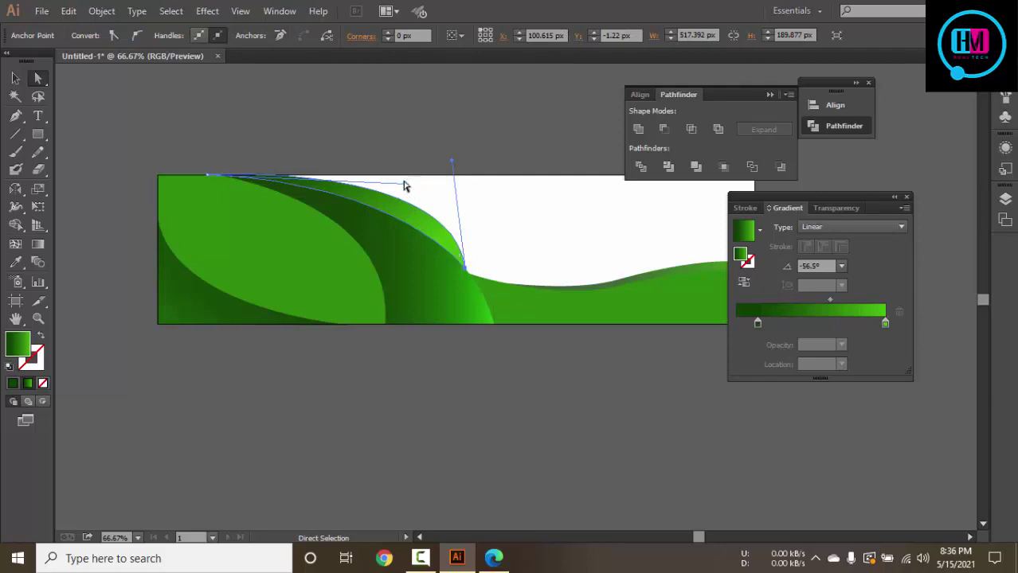
{"action": "left_click_drag", "start_coordinate": [407, 184], "coordinate": [461, 266]}
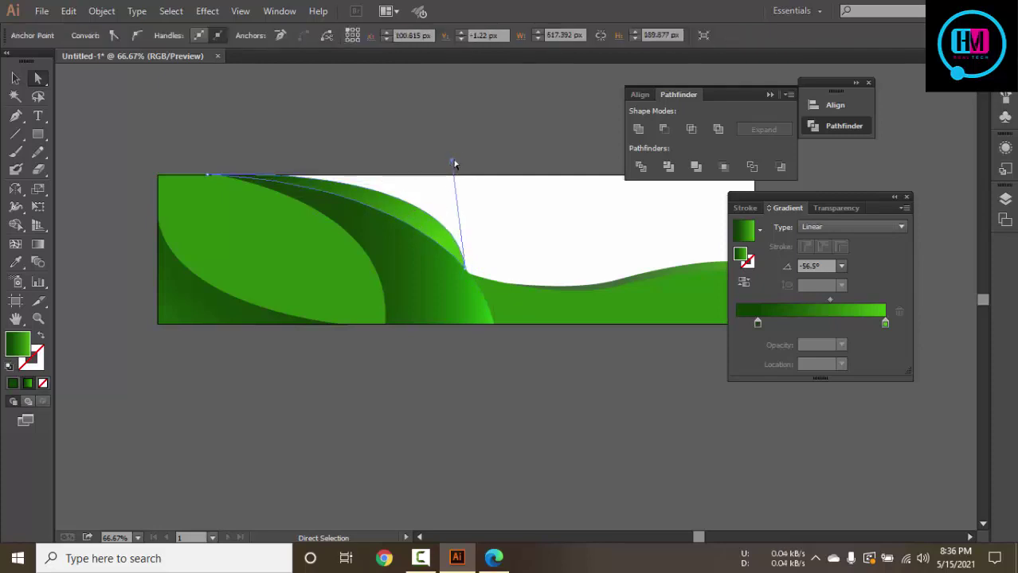
{"action": "left_click", "coordinate": [454, 164]}
Zoom out and check the reference banner image in the browser, then return
{"action": "left_click", "coordinate": [16, 77]}
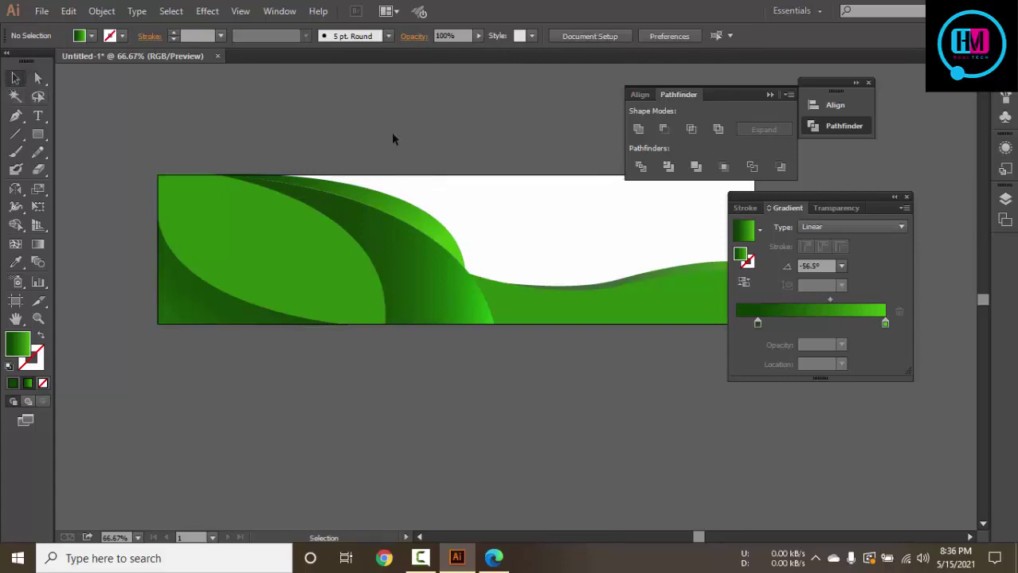
{"action": "key", "text": "ctrl+minus"}
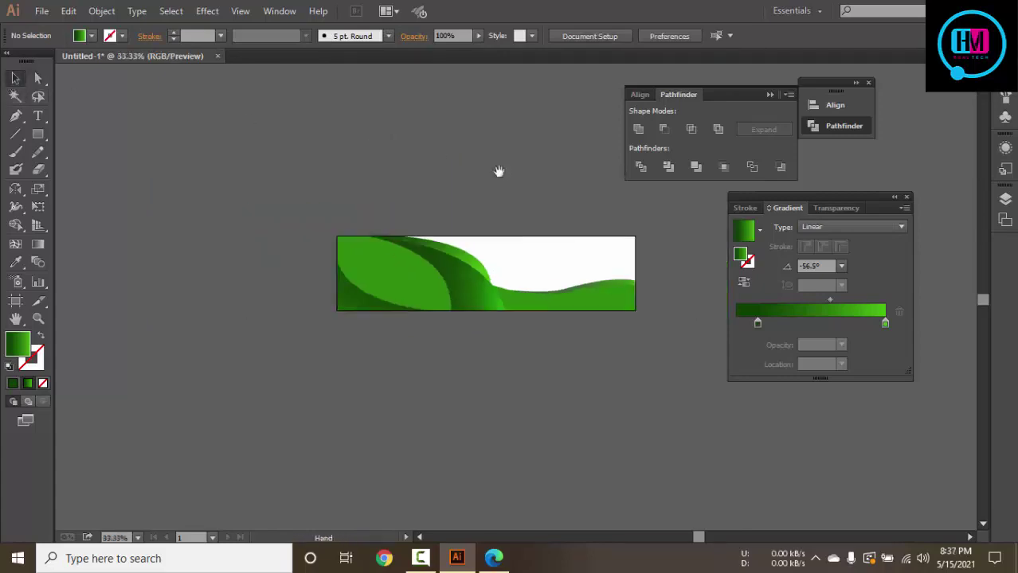
{"action": "key", "text": "ctrl+minus"}
{"action": "left_click", "coordinate": [500, 561]}
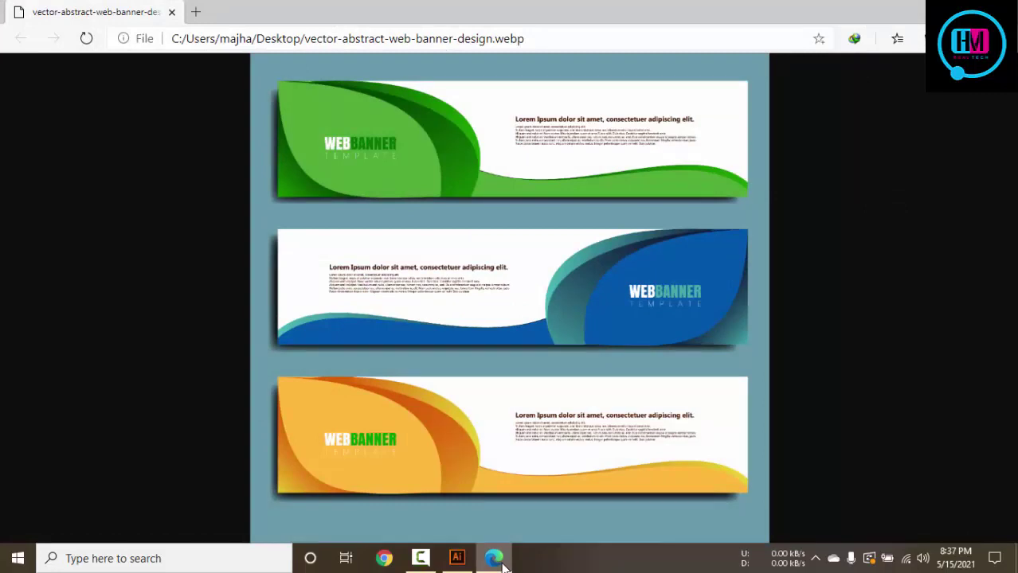
{"action": "left_click", "coordinate": [494, 559]}
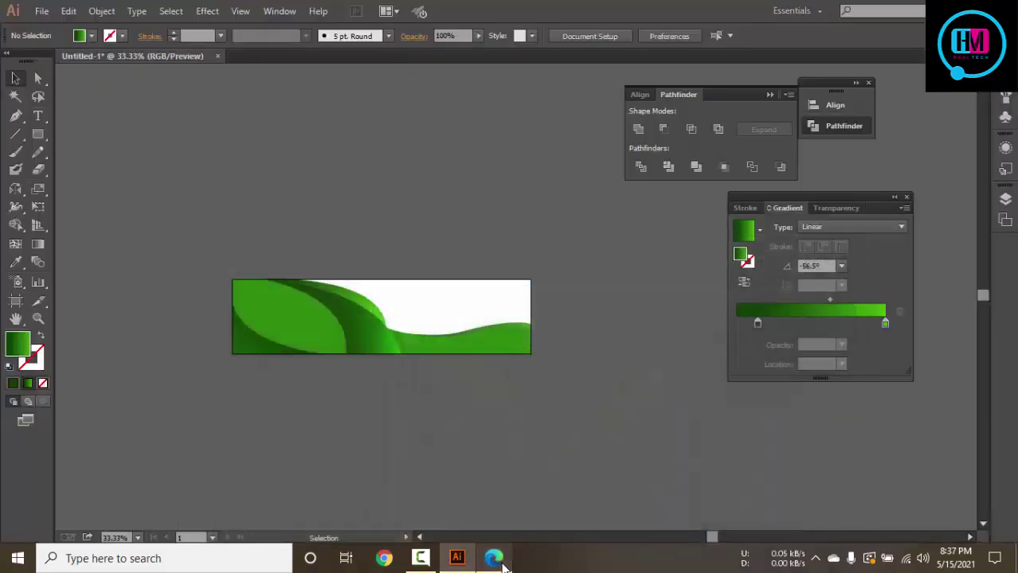
Add the text 'Head line here' in the banner's white area
{"action": "left_click", "coordinate": [502, 381]}
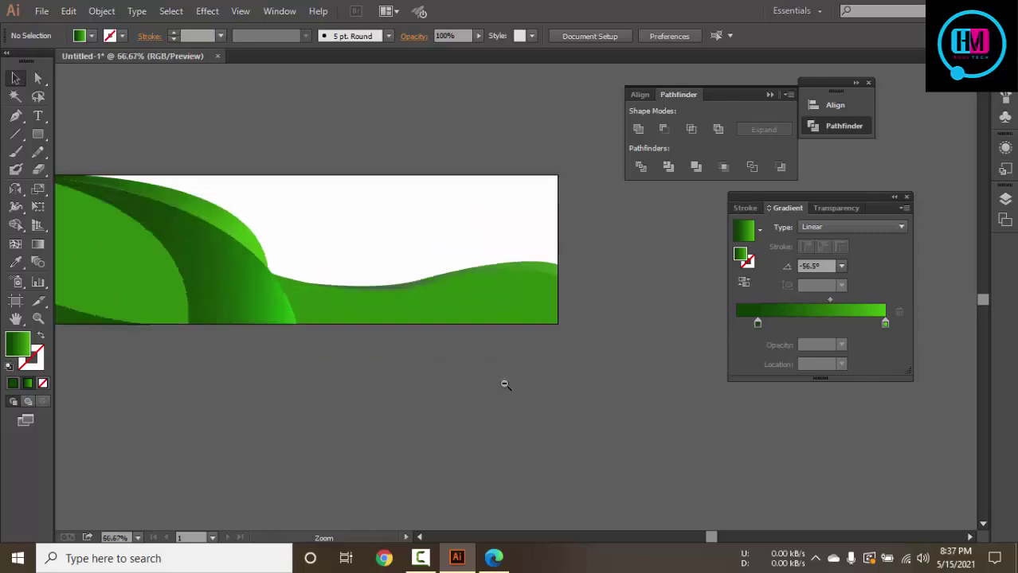
{"action": "left_click", "coordinate": [433, 380]}
{"action": "left_click", "coordinate": [405, 355]}
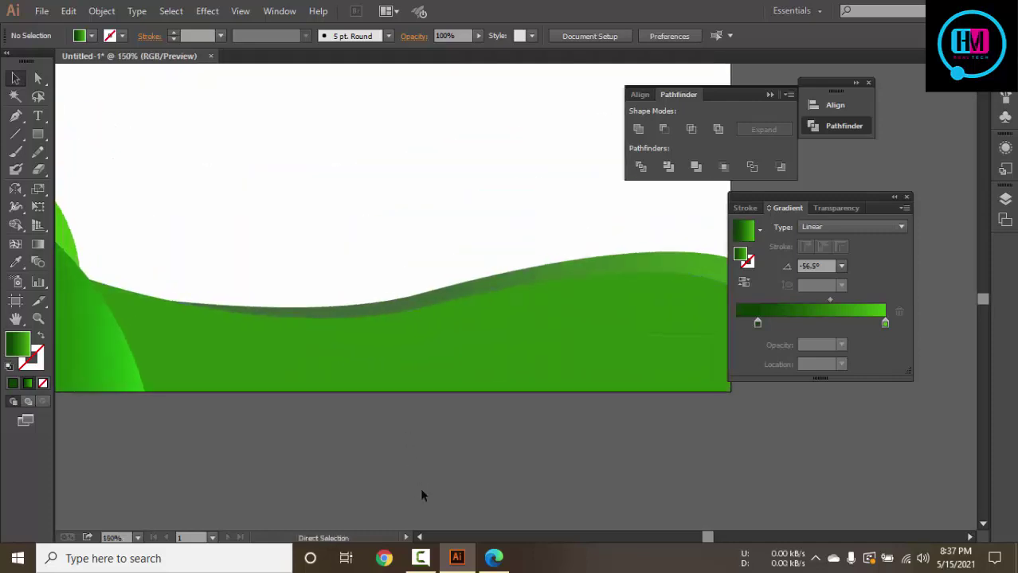
{"action": "key", "text": "ctrl+minus"}
{"action": "key", "text": "ctrl+minus"}
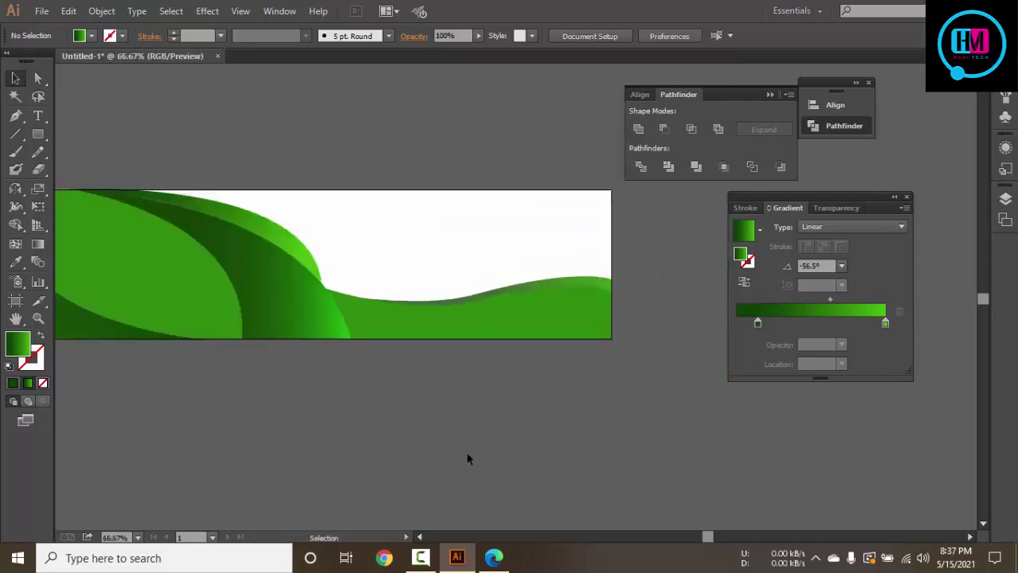
{"action": "key", "text": "t"}
{"action": "left_click", "coordinate": [358, 221]}
{"action": "type", "text": "Head line here"}
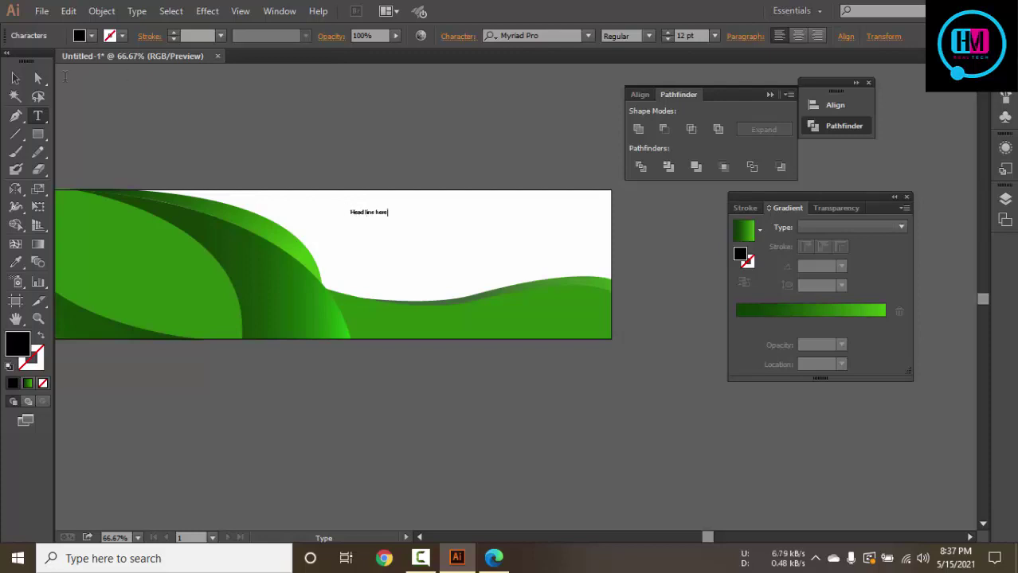
{"action": "key", "text": "Escape"}
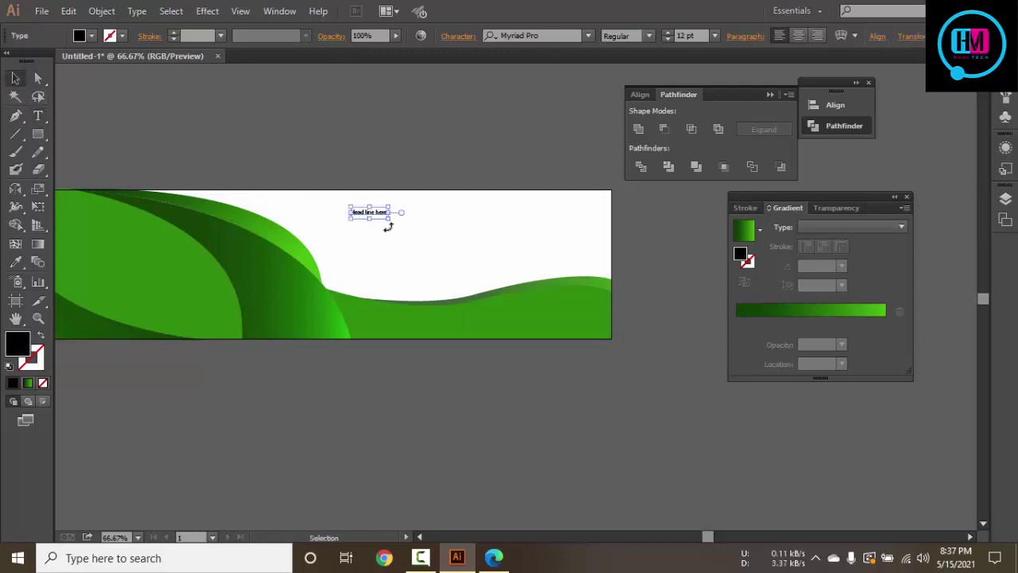
Enlarge the headline and move it to the banner's top right
{"action": "scroll", "coordinate": [389, 226], "scroll_direction": "up", "scroll_amount": 3}
{"action": "left_click_drag", "start_coordinate": [387, 209], "coordinate": [555, 270]}
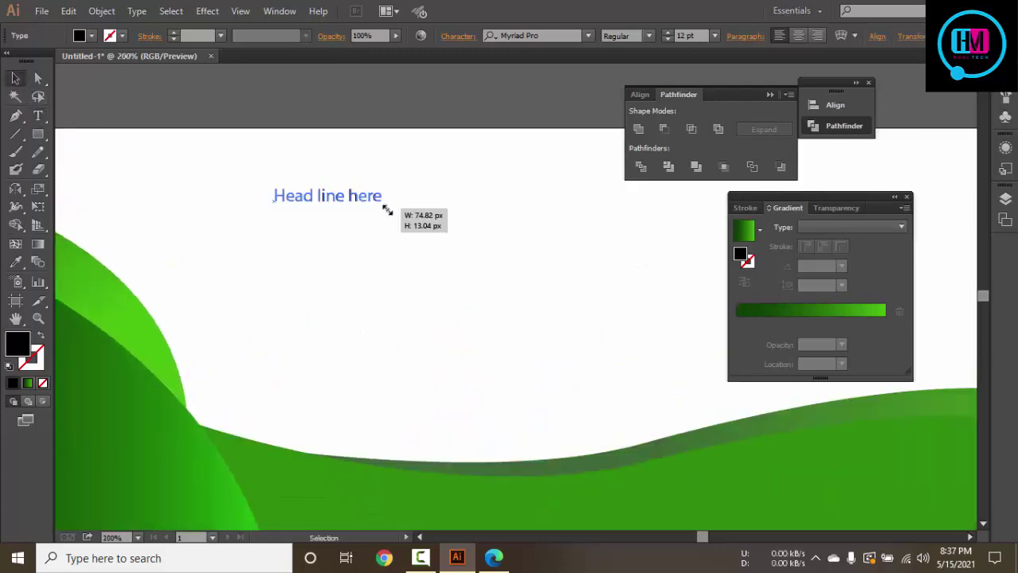
{"action": "left_click_drag", "start_coordinate": [397, 200], "coordinate": [567, 206]}
{"action": "scroll", "coordinate": [539, 201], "scroll_direction": "down", "scroll_amount": 5}
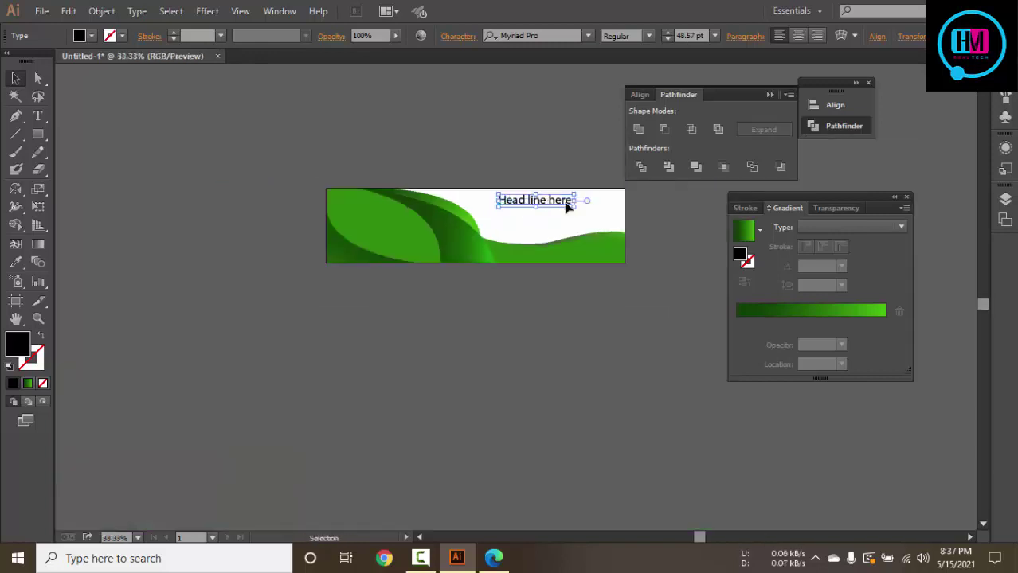
{"action": "scroll", "coordinate": [568, 204], "scroll_direction": "up", "scroll_amount": 1}
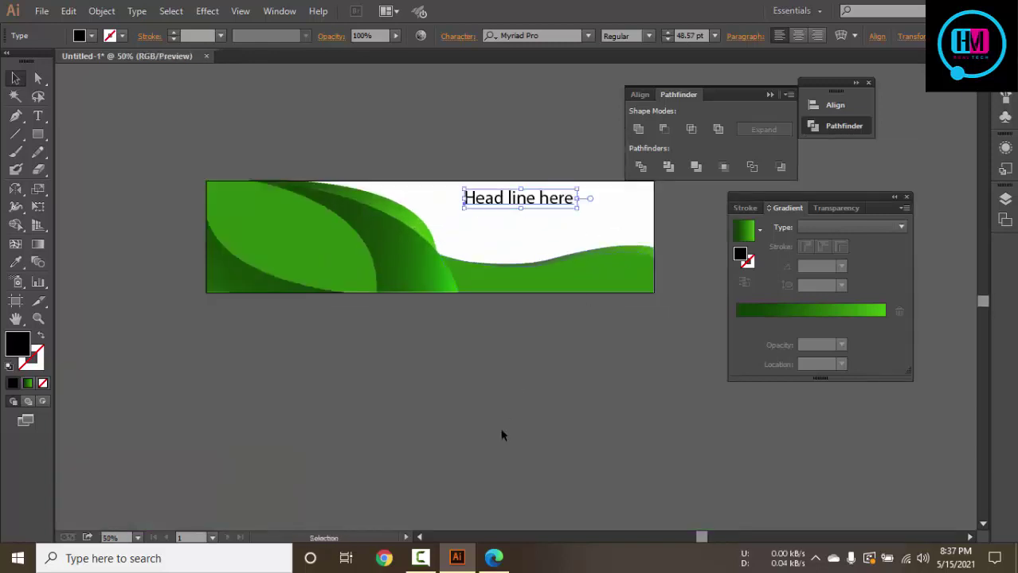
{"action": "left_click", "coordinate": [493, 558]}
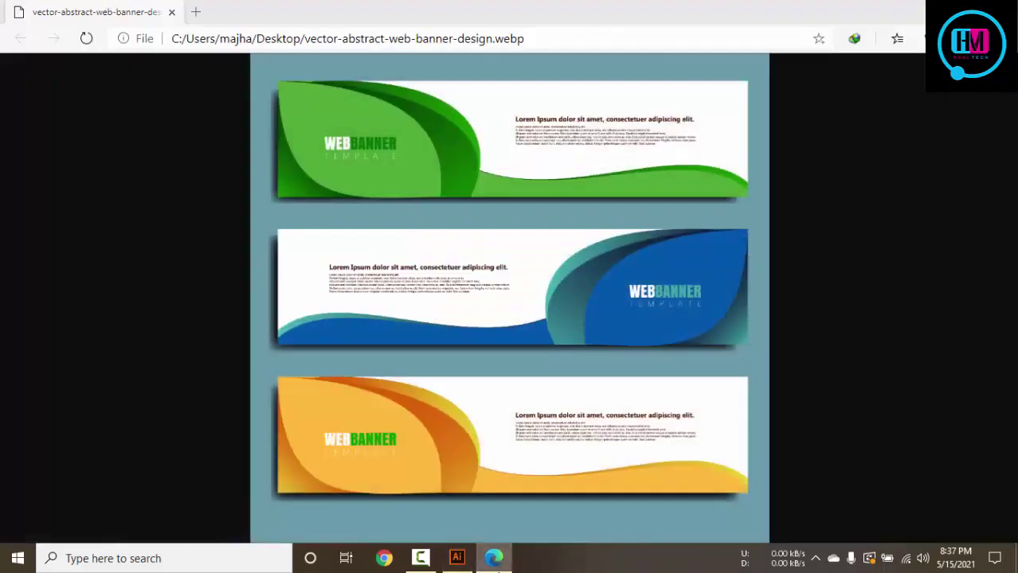
{"action": "left_click", "coordinate": [493, 559]}
{"action": "left_click", "coordinate": [382, 418]}
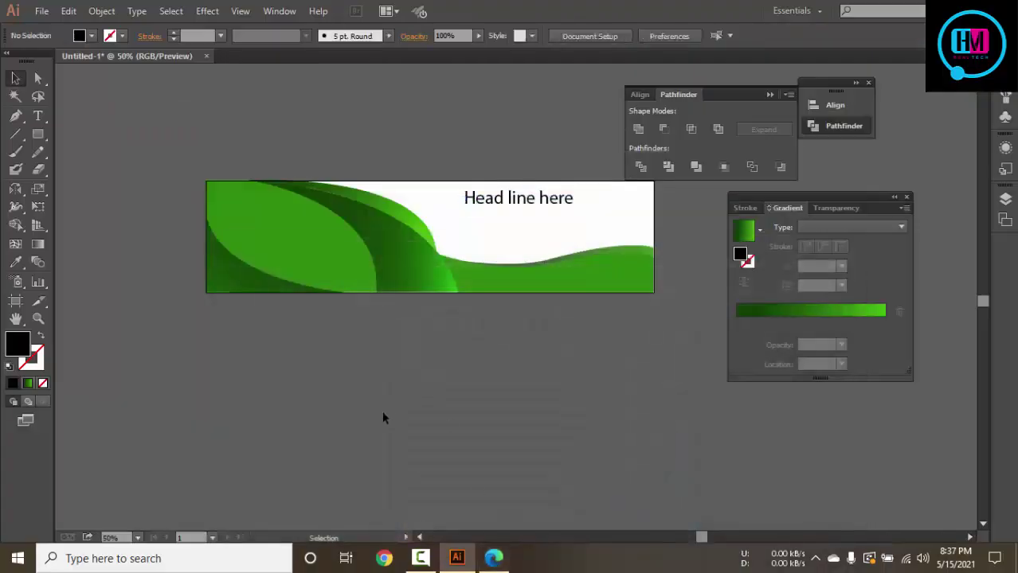
Duplicate the headline beneath itself and shrink the copy to 20 pt
{"action": "mouse_move", "coordinate": [532, 209]}
{"action": "left_mouse_down"}
{"action": "mouse_move", "coordinate": [533, 226]}
{"action": "mouse_move", "coordinate": [509, 223]}
{"action": "mouse_move", "coordinate": [617, 215]}
{"action": "mouse_move", "coordinate": [645, 229]}
{"action": "mouse_move", "coordinate": [698, 390]}
{"action": "left_mouse_up"}
{"action": "key", "text": "Delete"}
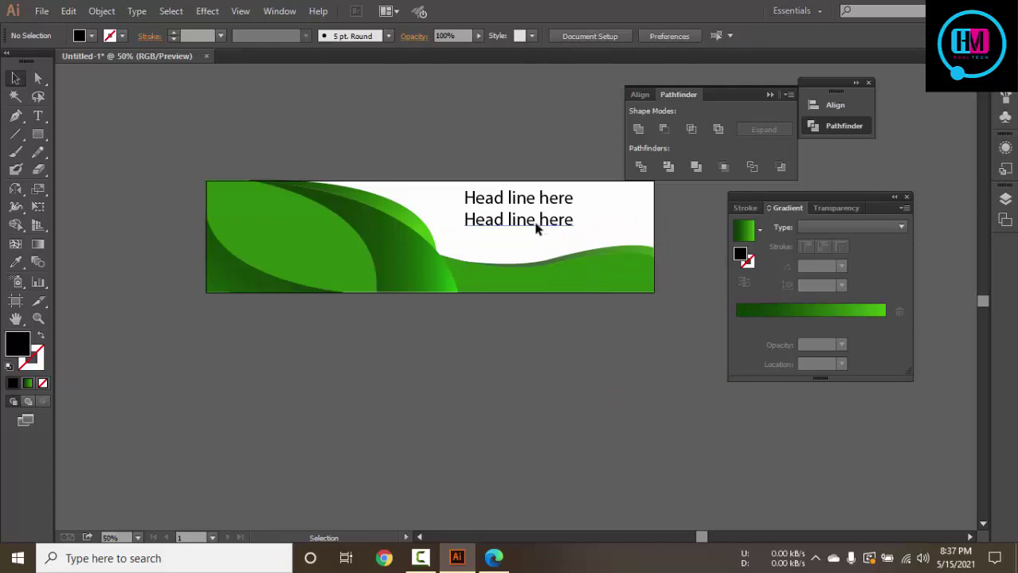
{"action": "left_click", "coordinate": [536, 228]}
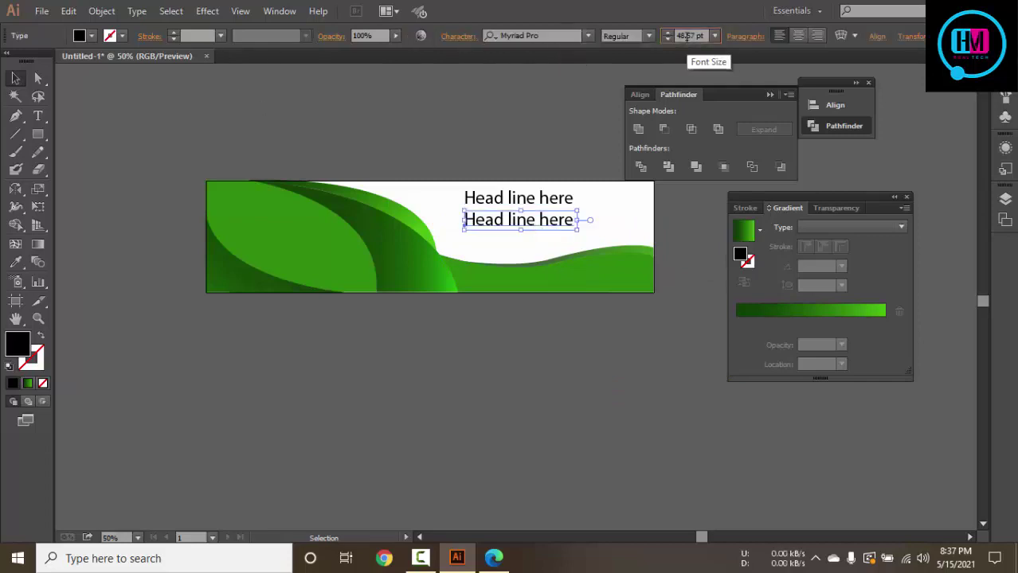
{"action": "type", "text": "20"}
{"action": "key", "text": "Return"}
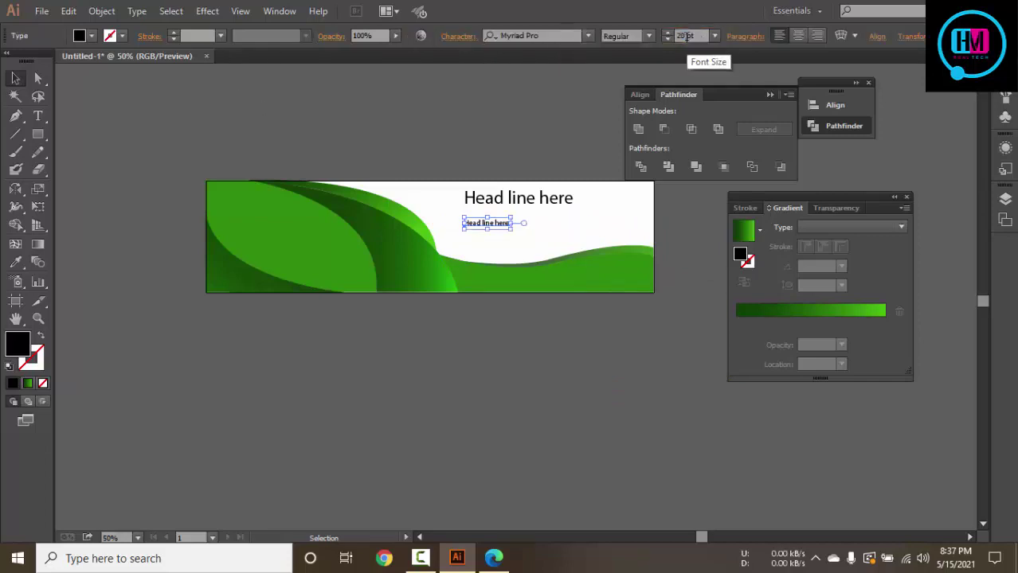
{"action": "left_click", "coordinate": [103, 128]}
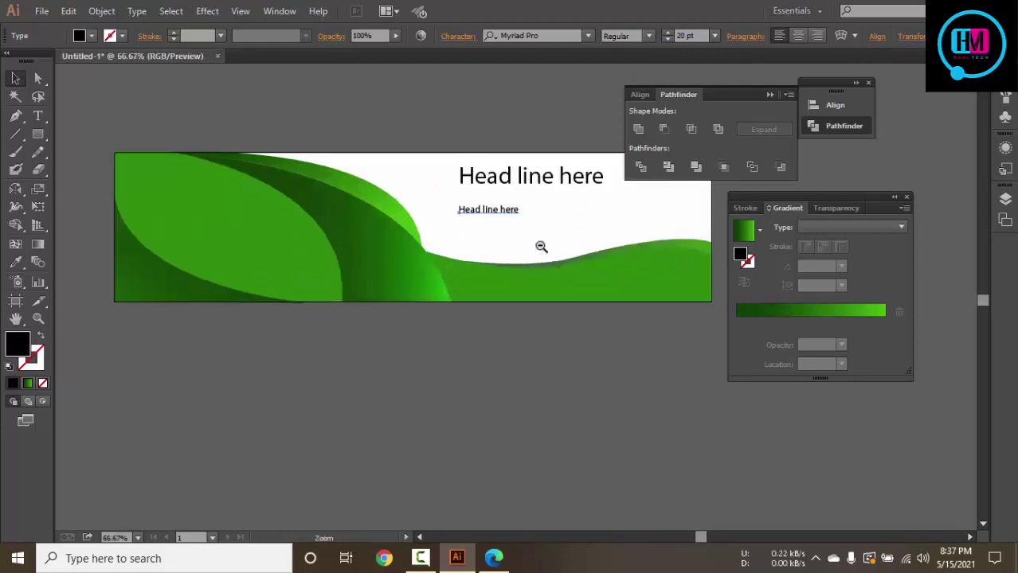
{"action": "left_click", "coordinate": [541, 245]}
{"action": "mouse_move", "coordinate": [597, 186]}
{"action": "left_mouse_down"}
{"action": "mouse_move", "coordinate": [321, 220]}
{"action": "mouse_move", "coordinate": [275, 183]}
{"action": "mouse_move", "coordinate": [432, 191]}
{"action": "left_mouse_up"}
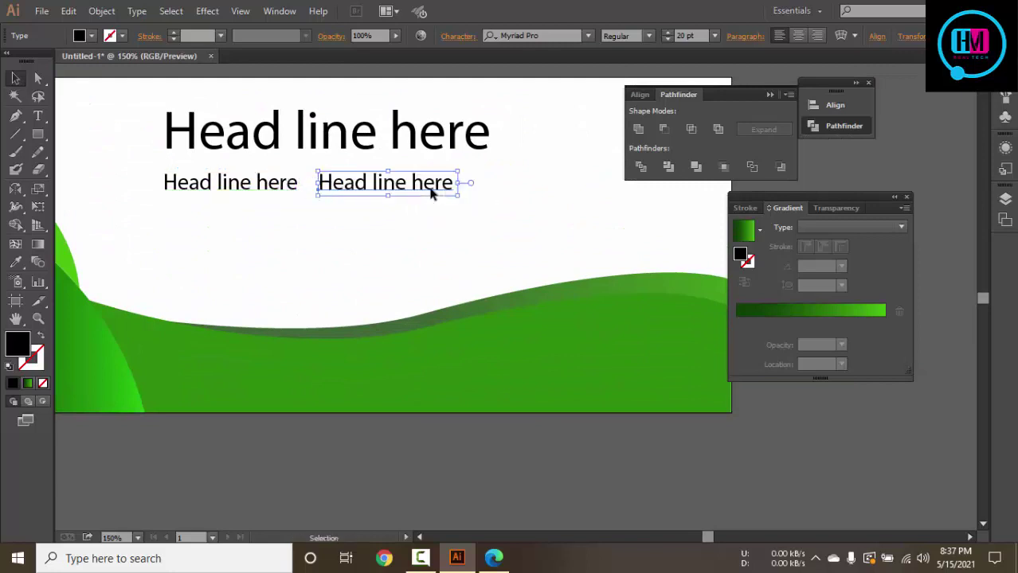
Repeat the 20 pt copies side by side and duplicate the row beneath
{"action": "key", "text": "ctrl+d"}
{"action": "left_click", "coordinate": [416, 191], "text": "shift"}
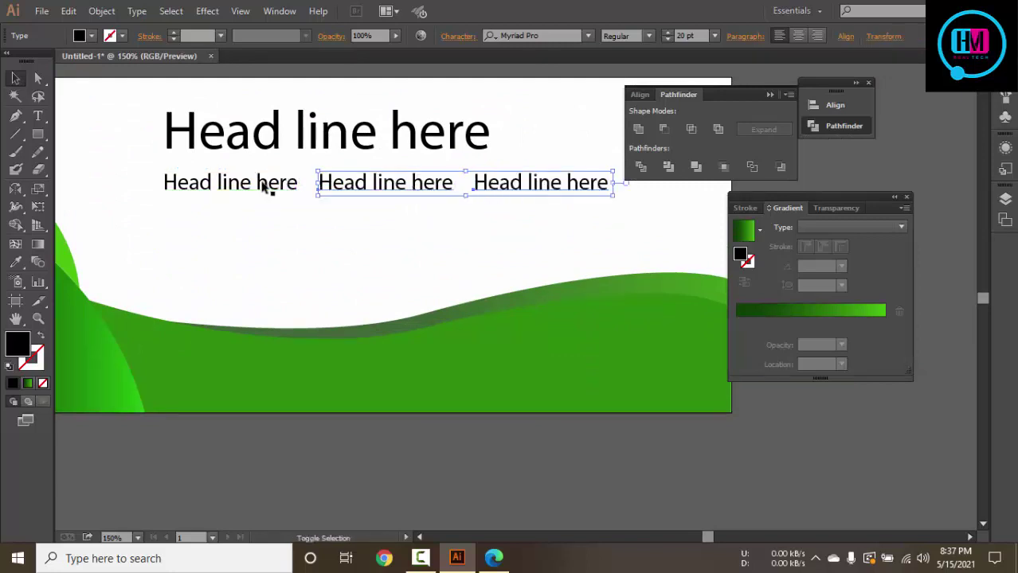
{"action": "left_click", "coordinate": [268, 182], "text": "shift"}
{"action": "left_click_drag", "start_coordinate": [359, 186], "coordinate": [357, 255]}
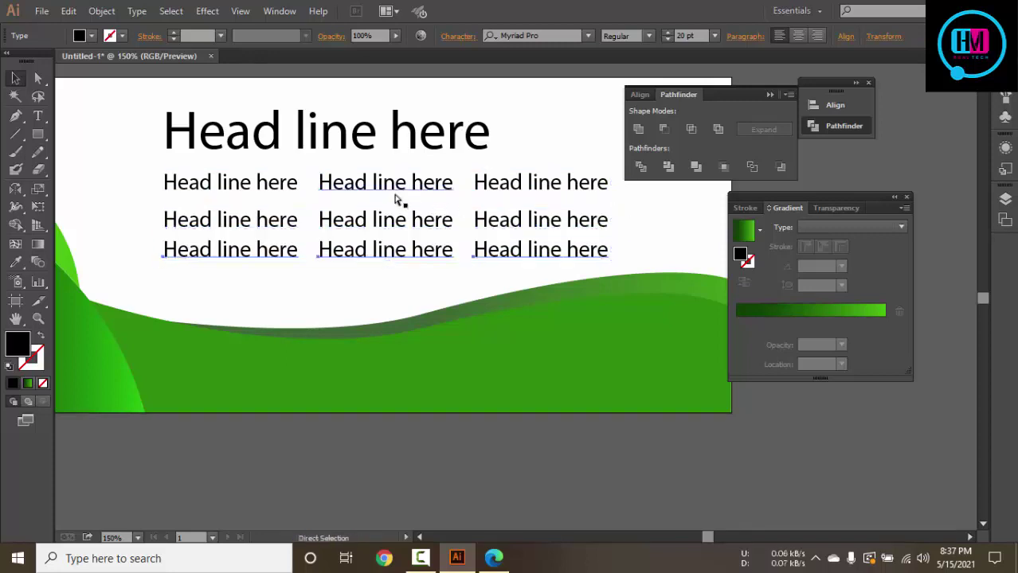
Copy the large headline toward the banner's left leaf
{"action": "key", "text": "ctrl+minus"}
{"action": "key", "text": "ctrl+minus"}
{"action": "key", "text": "ctrl+minus"}
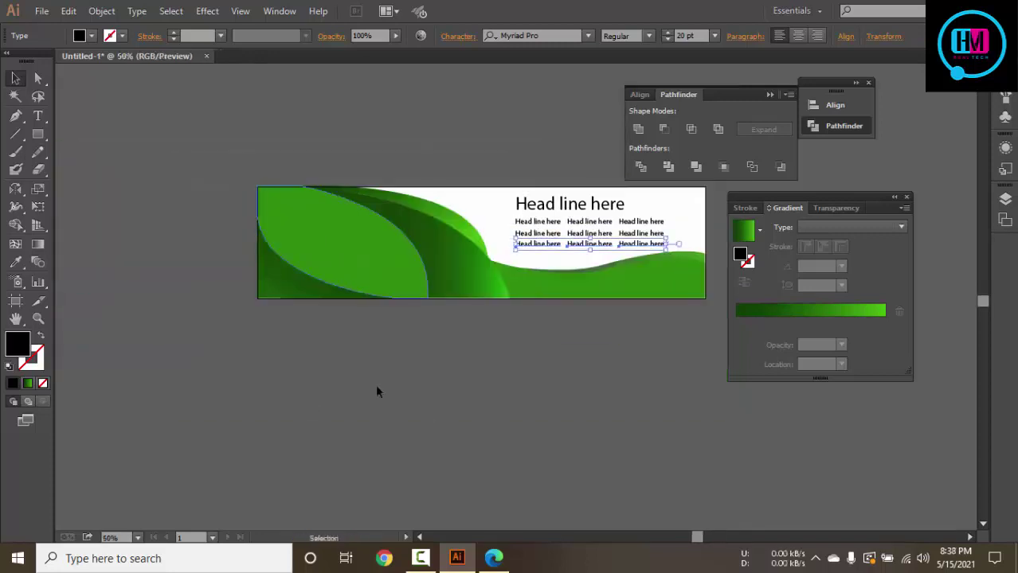
{"action": "left_click", "coordinate": [381, 430]}
{"action": "double_click", "coordinate": [576, 205]}
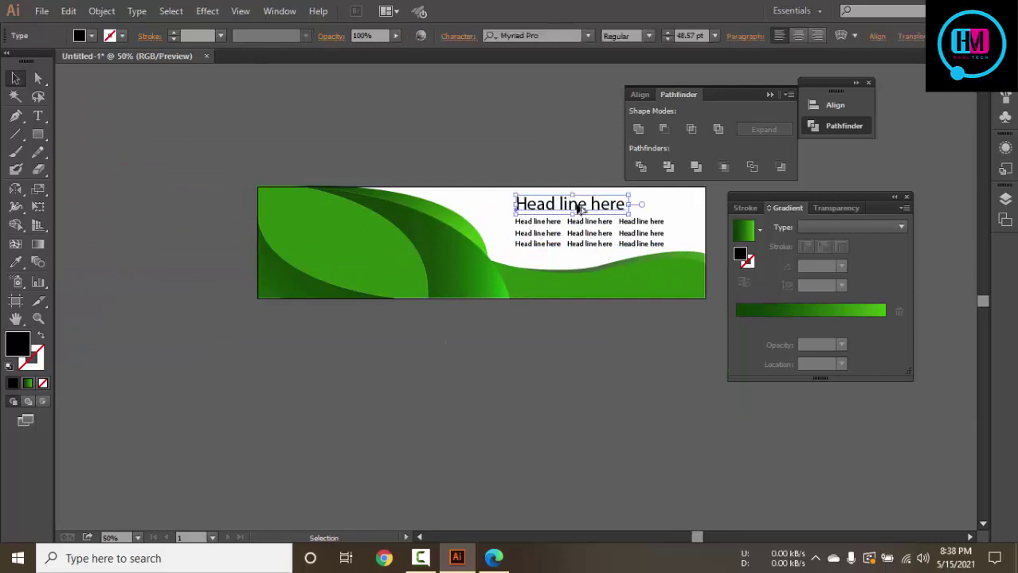
{"action": "left_click", "coordinate": [16, 78]}
{"action": "mouse_move", "coordinate": [586, 205]}
{"action": "left_mouse_down"}
{"action": "mouse_move", "coordinate": [400, 253]}
{"action": "mouse_move", "coordinate": [354, 246]}
{"action": "left_mouse_up"}
Retype the left headline copy as 'Web bnner'
{"action": "left_click", "coordinate": [397, 251]}
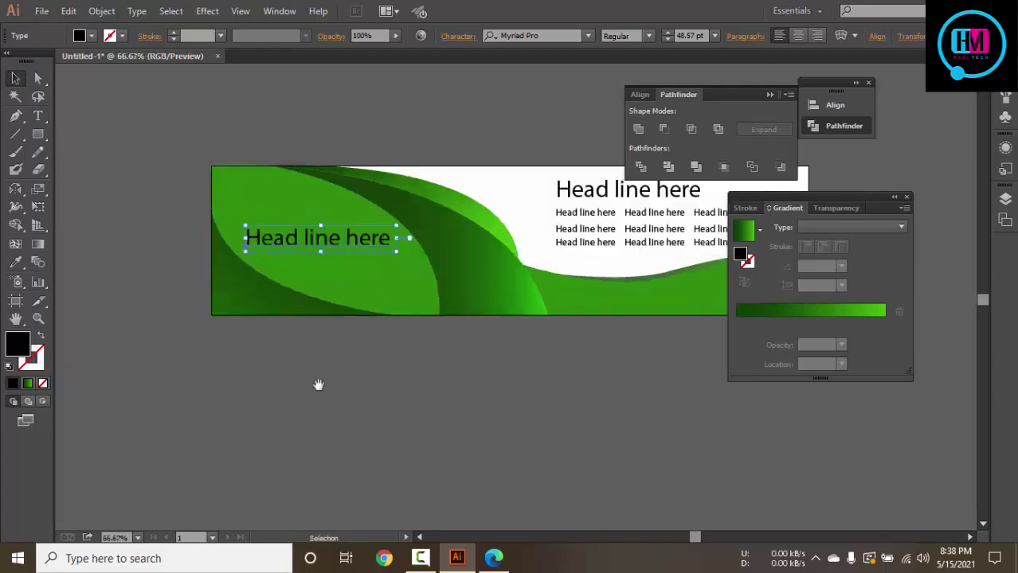
{"action": "double_click", "coordinate": [380, 247]}
{"action": "left_click_drag", "start_coordinate": [390, 239], "coordinate": [226, 232]}
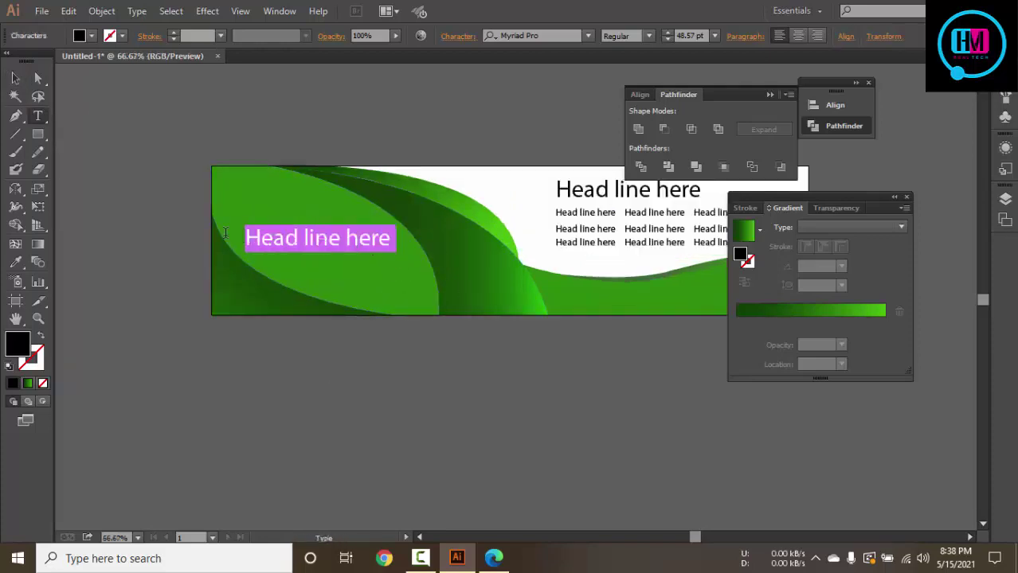
{"action": "type", "text": "Web abnner"}
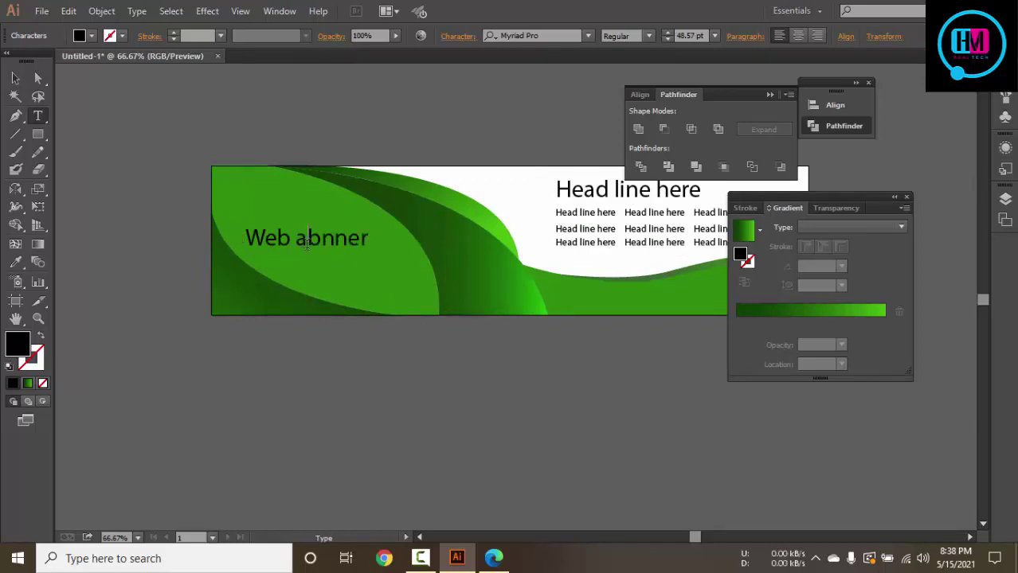
{"action": "key", "text": "BackSpace"}
Color the word 'Web' white
{"action": "key", "text": "shift+Left"}
{"action": "key", "text": "shift+Left"}
{"action": "key", "text": "shift+Left"}
{"action": "key", "text": "shift+Left"}
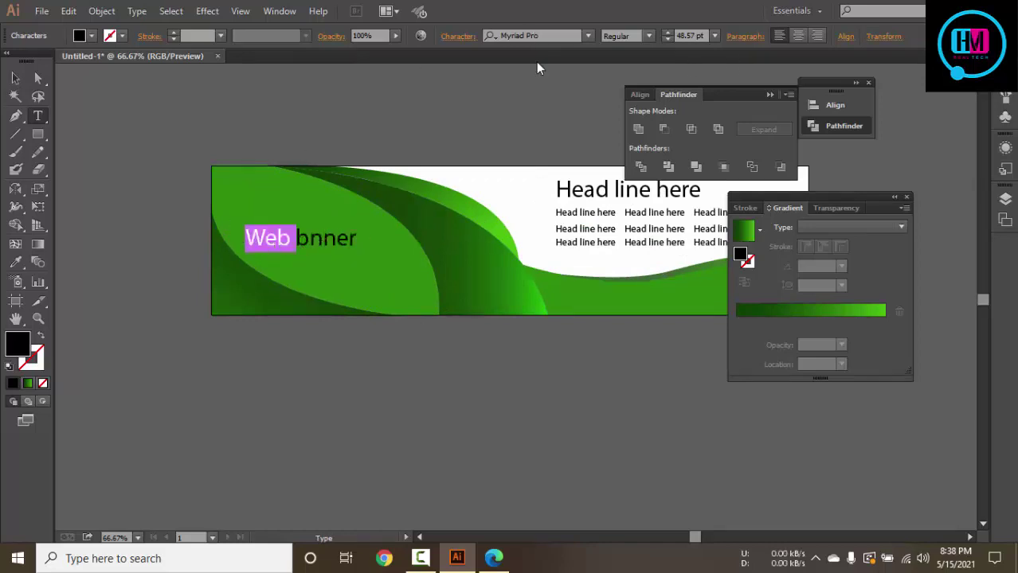
{"action": "left_click", "coordinate": [82, 36]}
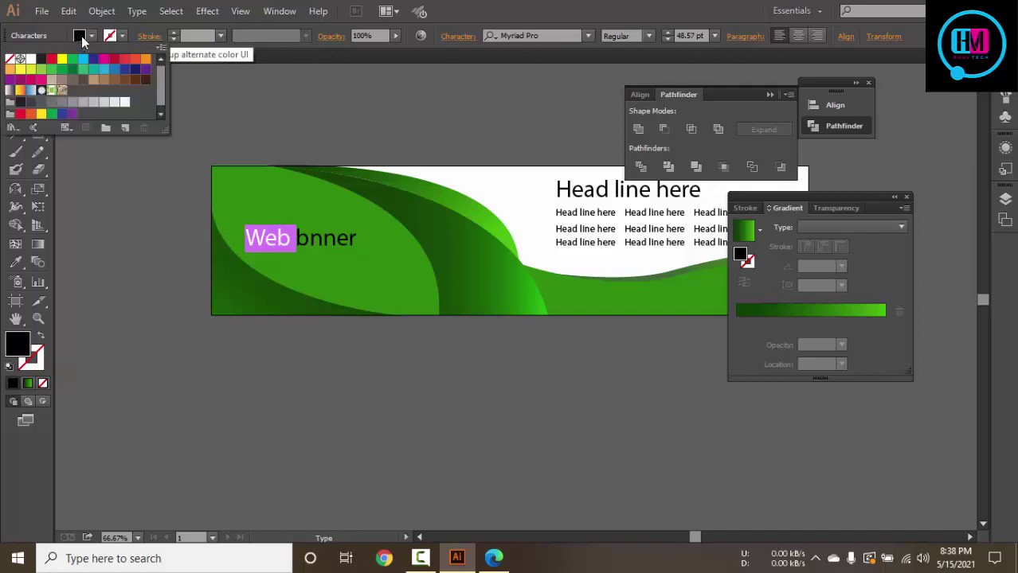
{"action": "left_click", "coordinate": [30, 60]}
{"action": "key", "text": "Escape"}
{"action": "left_click", "coordinate": [294, 233]}
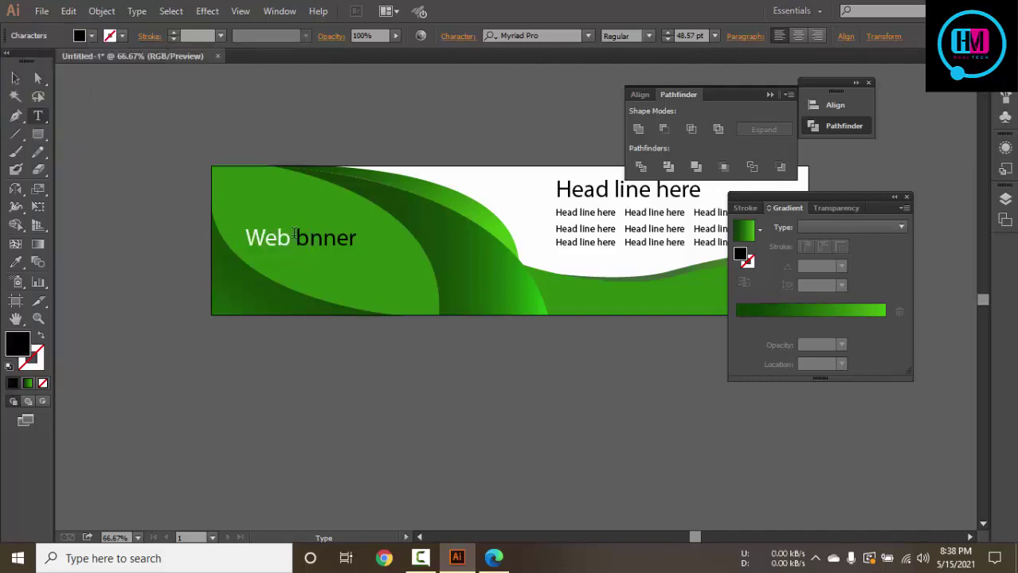
Give the word 'bnner' a green swatch fill
{"action": "left_click_drag", "start_coordinate": [295, 237], "coordinate": [362, 237]}
{"action": "left_click", "coordinate": [82, 35]}
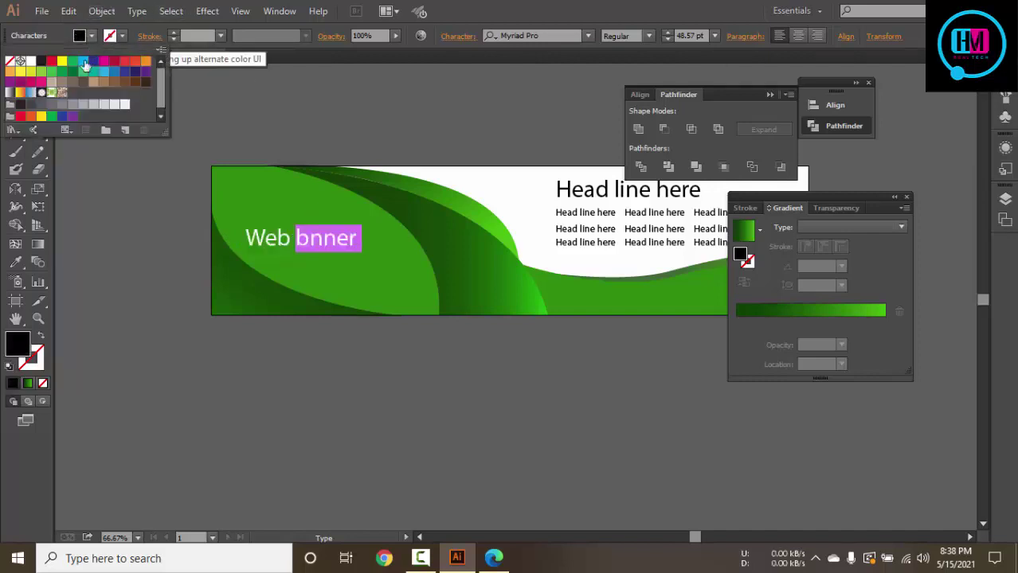
{"action": "left_click", "coordinate": [72, 61]}
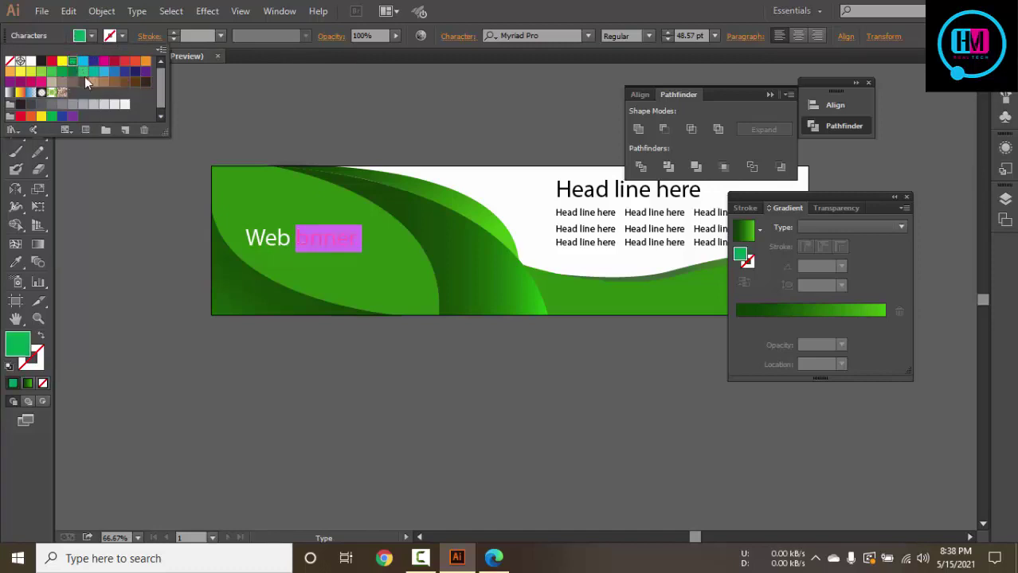
{"action": "left_click", "coordinate": [73, 71]}
{"action": "key", "text": "Escape"}
{"action": "key", "text": "Escape"}
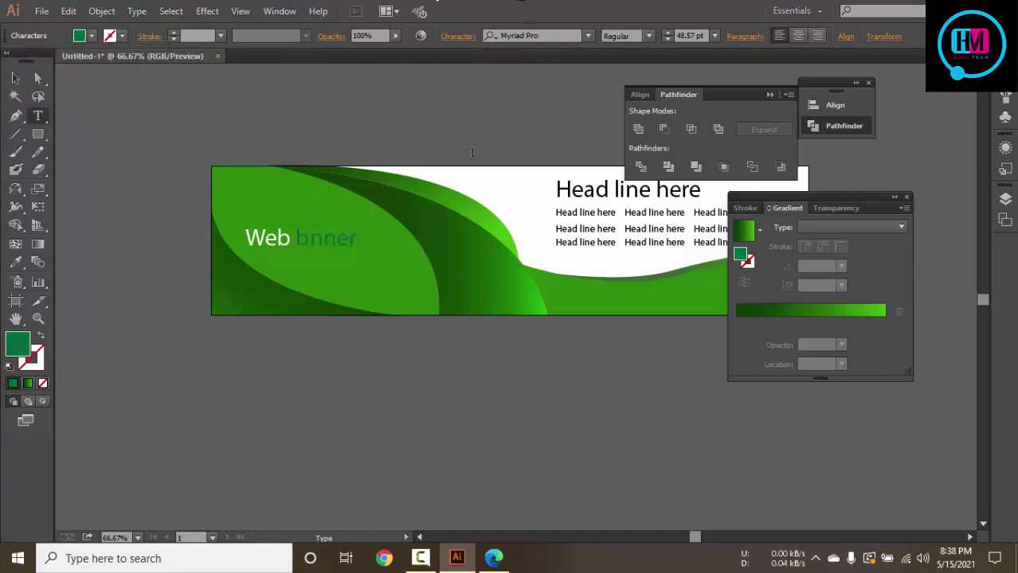
Change 'bnner' to the very dark green #012D0A in the Color Picker
{"action": "triple_click", "coordinate": [329, 237]}
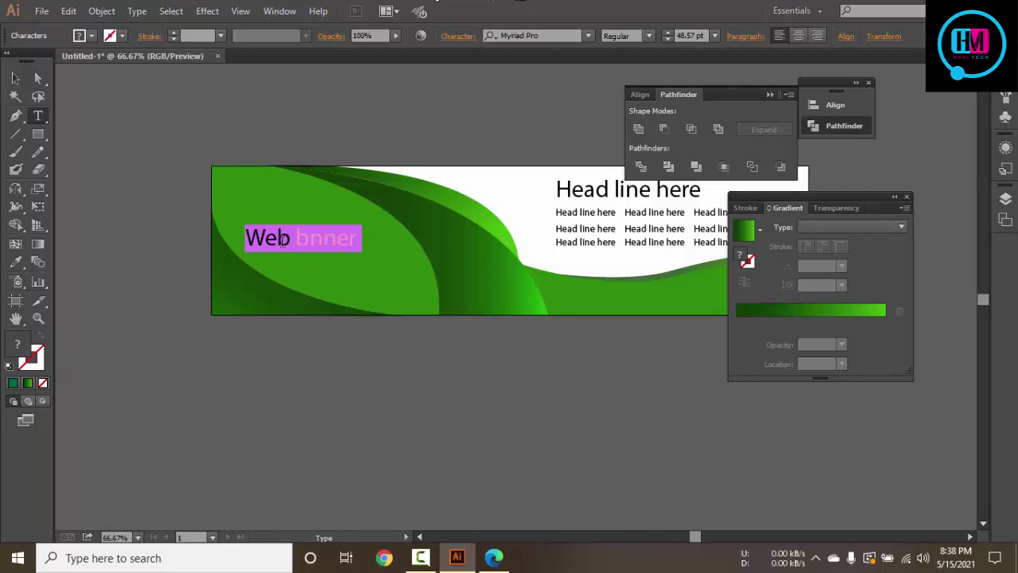
{"action": "left_click_drag", "start_coordinate": [295, 238], "coordinate": [362, 238]}
{"action": "left_click", "coordinate": [94, 38]}
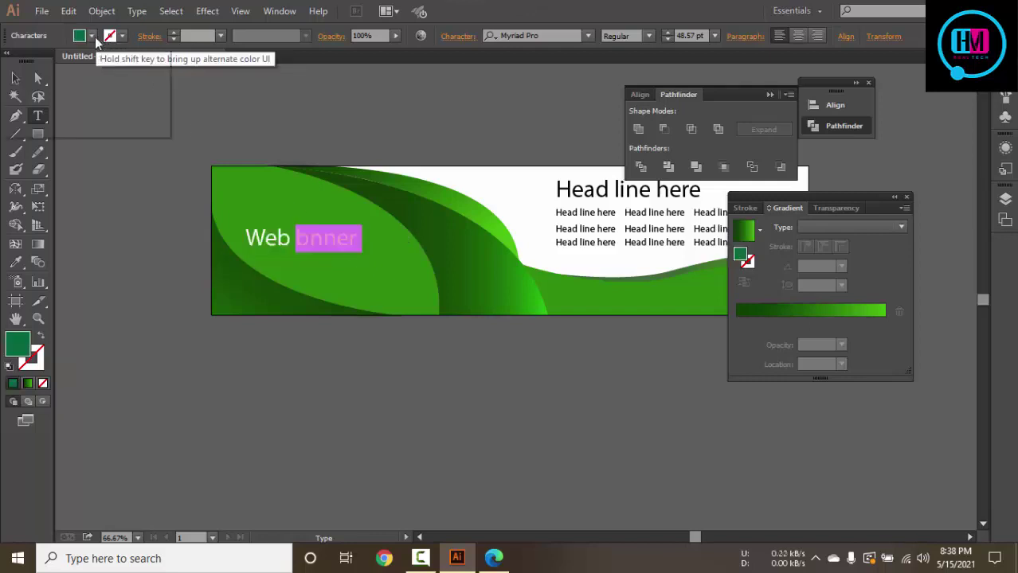
{"action": "left_click", "coordinate": [17, 355]}
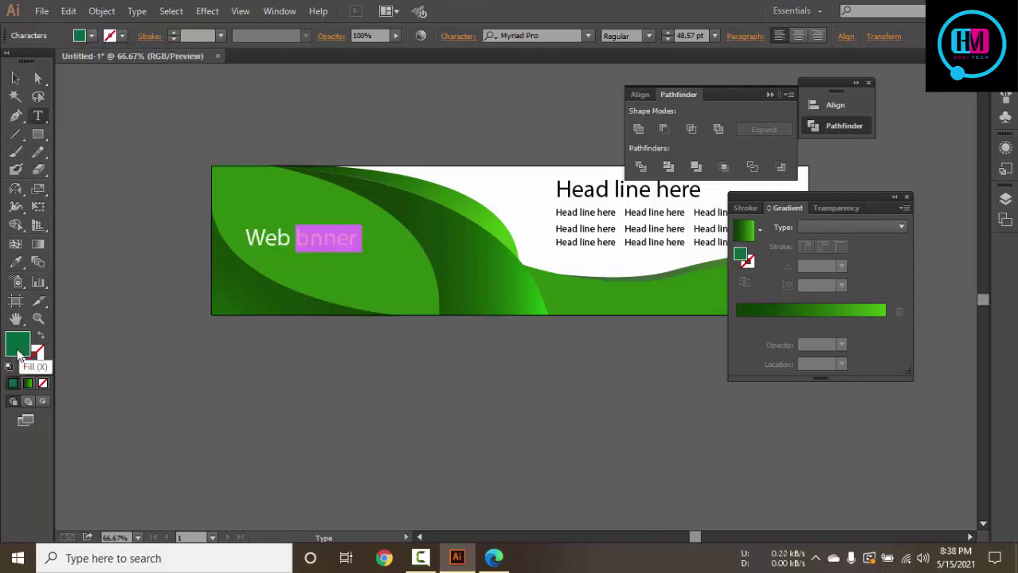
{"action": "double_click", "coordinate": [17, 354]}
{"action": "left_click_drag", "start_coordinate": [647, 256], "coordinate": [799, 366]}
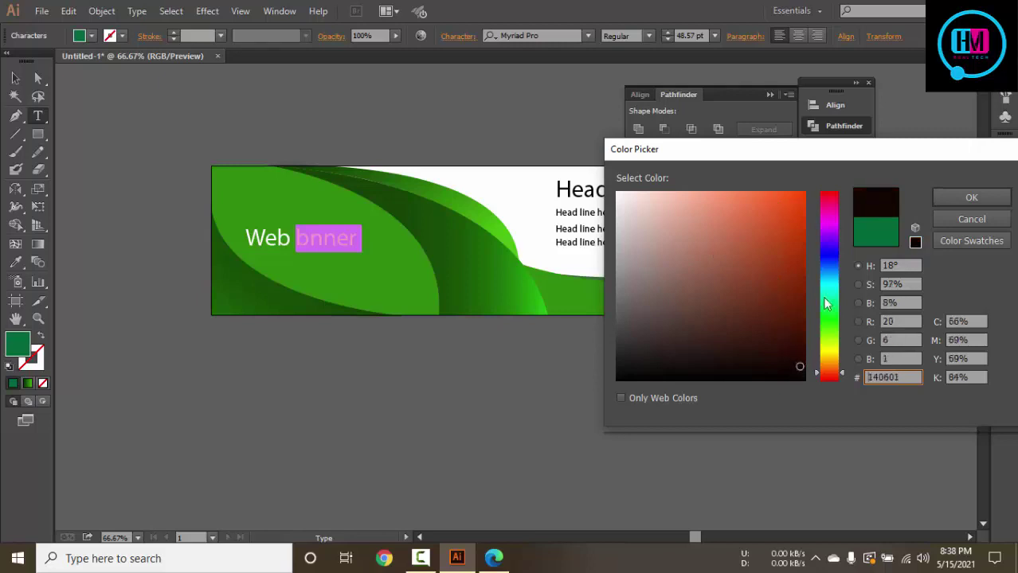
{"action": "left_click", "coordinate": [829, 313]}
{"action": "left_click", "coordinate": [801, 348]}
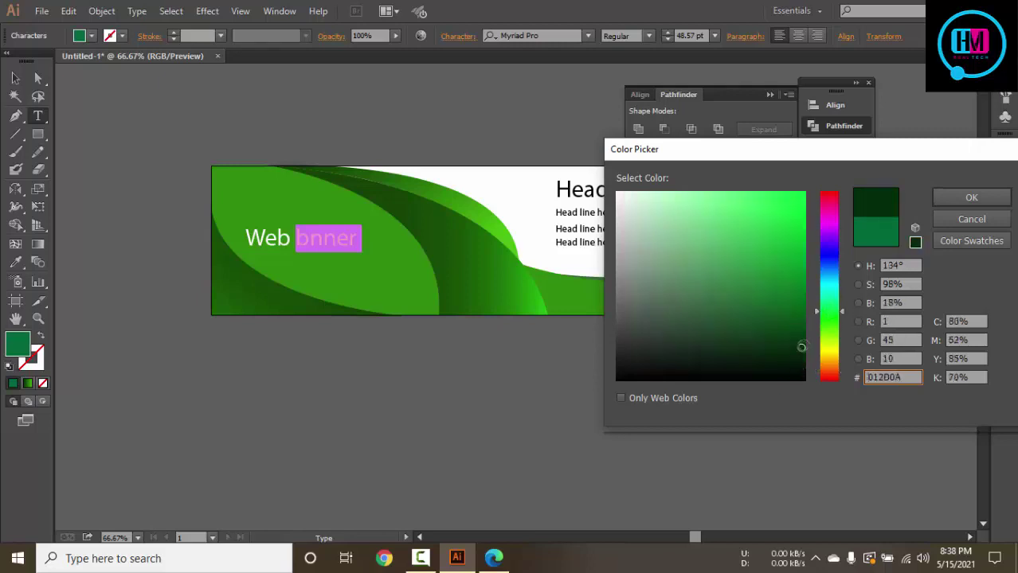
{"action": "left_click", "coordinate": [964, 198]}
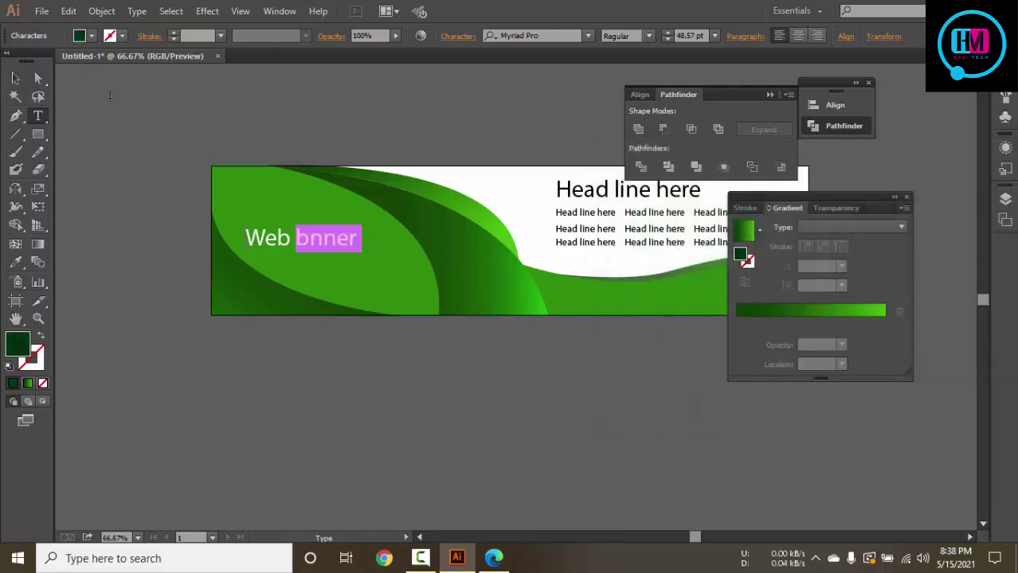
{"action": "key", "text": "Home"}
{"action": "key", "text": "Escape"}
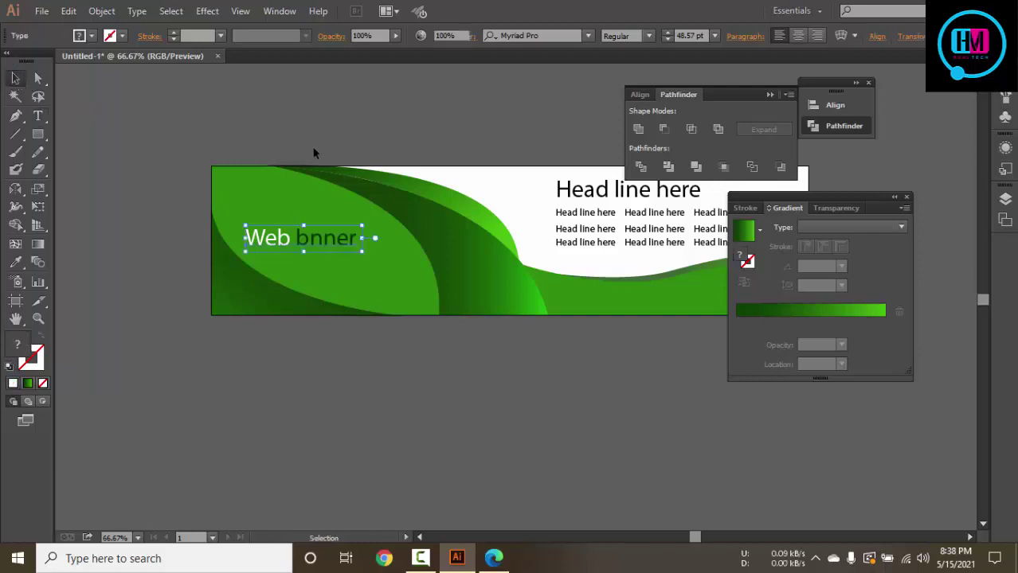
{"action": "left_click", "coordinate": [314, 153]}
Create a white 1200 × 300 px rectangle in the free space below the banner
{"action": "key", "text": "ctrl+minus"}
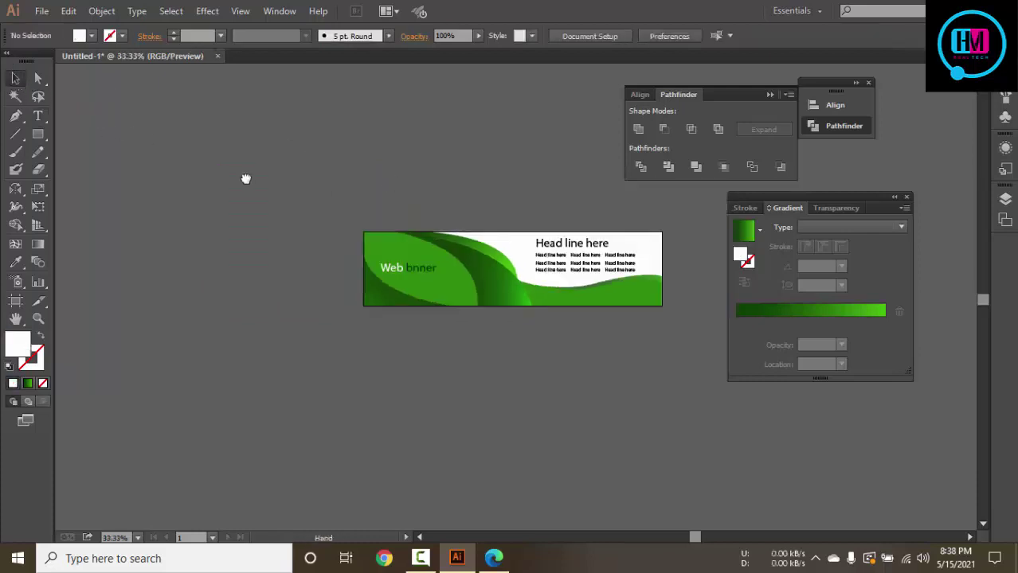
{"action": "left_click_drag", "start_coordinate": [137, 173], "coordinate": [589, 371]}
{"action": "left_click_drag", "start_coordinate": [482, 404], "coordinate": [519, 371]}
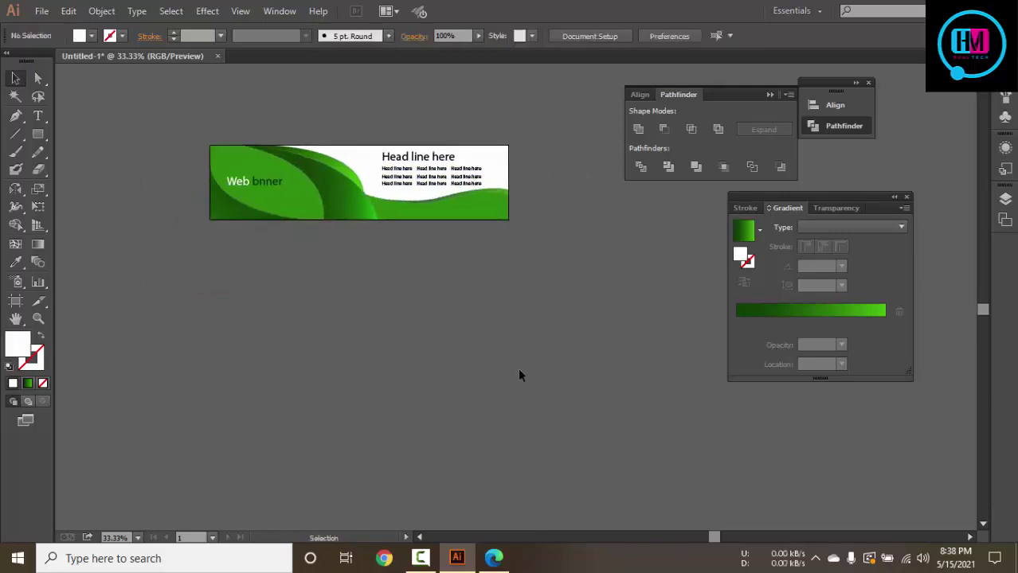
{"action": "left_click", "coordinate": [37, 134]}
{"action": "left_click", "coordinate": [545, 282]}
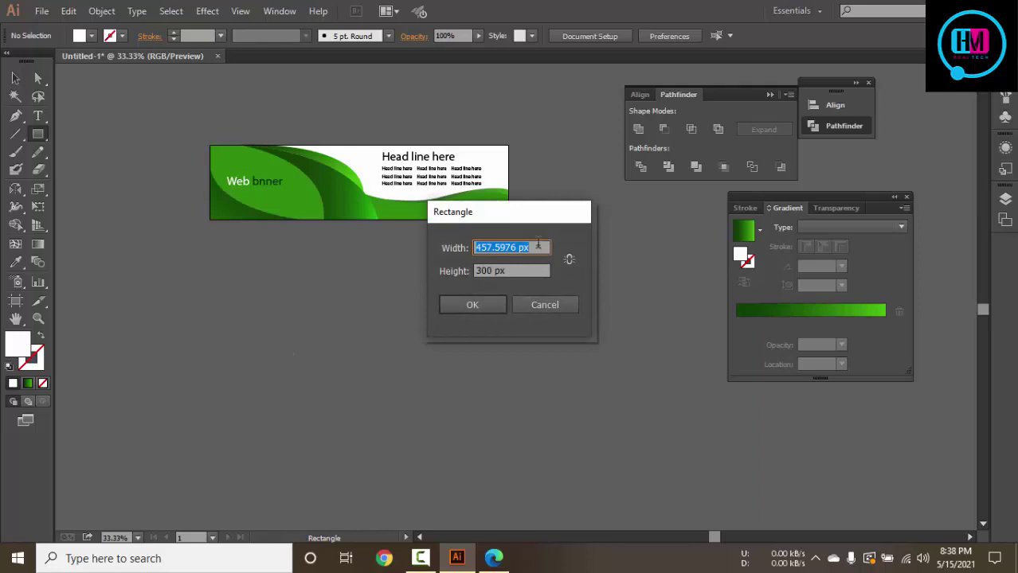
{"action": "type", "text": "1200"}
{"action": "left_click", "coordinate": [469, 313]}
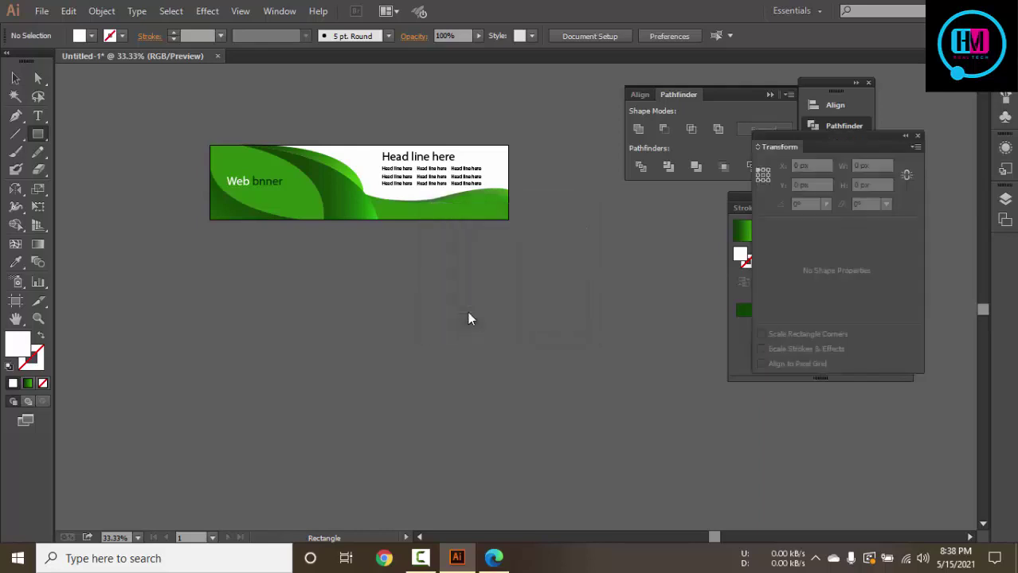
Lock the new rectangle, reframe both banners, and select the green banner
{"action": "key", "text": "v"}
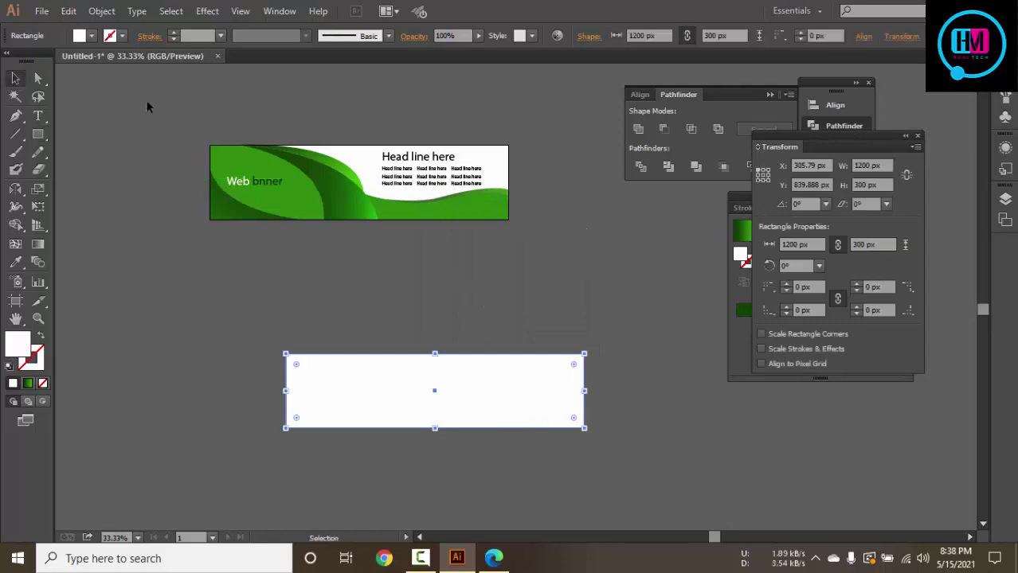
{"action": "key", "text": "ctrl+2"}
{"action": "key", "text": "ctrl+a"}
{"action": "key", "text": "a"}
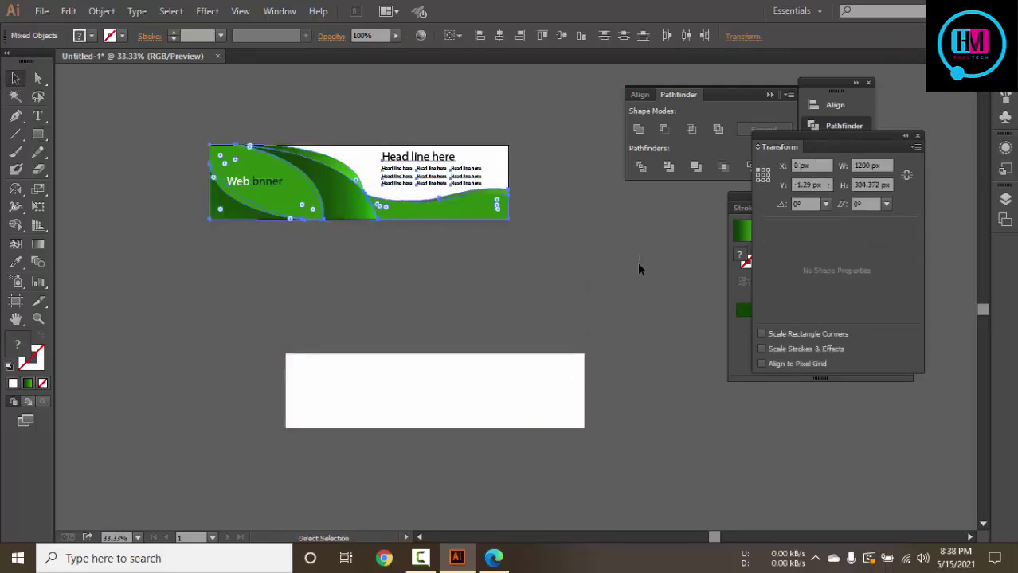
{"action": "left_click", "coordinate": [638, 269]}
{"action": "key", "text": "space"}
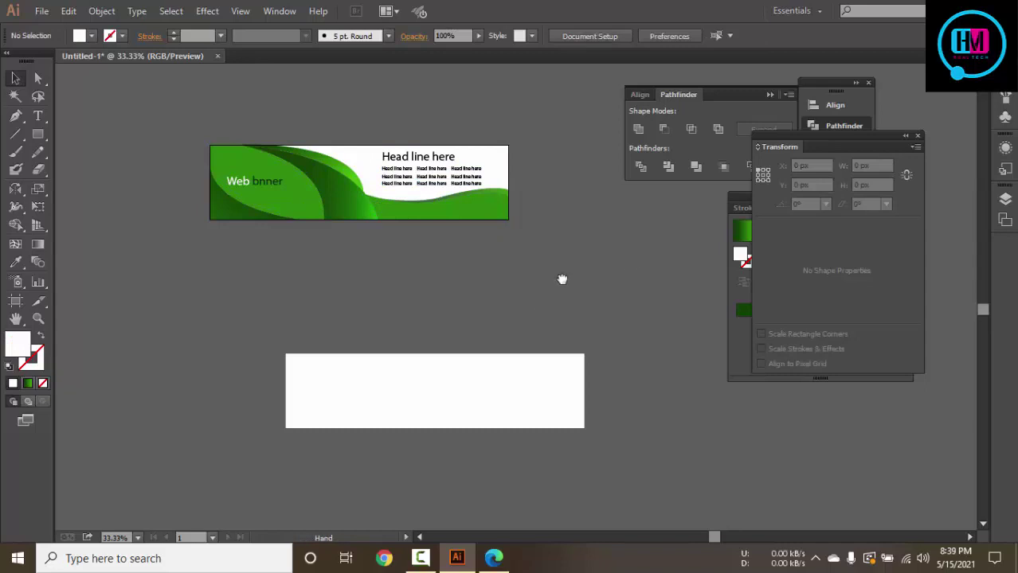
{"action": "left_click_drag", "start_coordinate": [562, 279], "coordinate": [588, 239]}
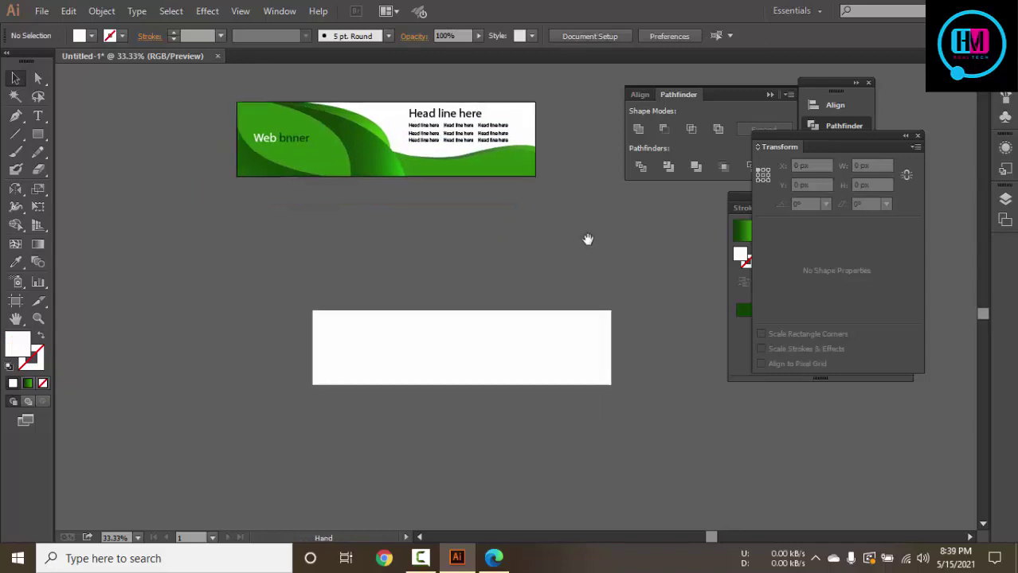
{"action": "key", "text": "alt"}
{"action": "left_click", "coordinate": [292, 137]}
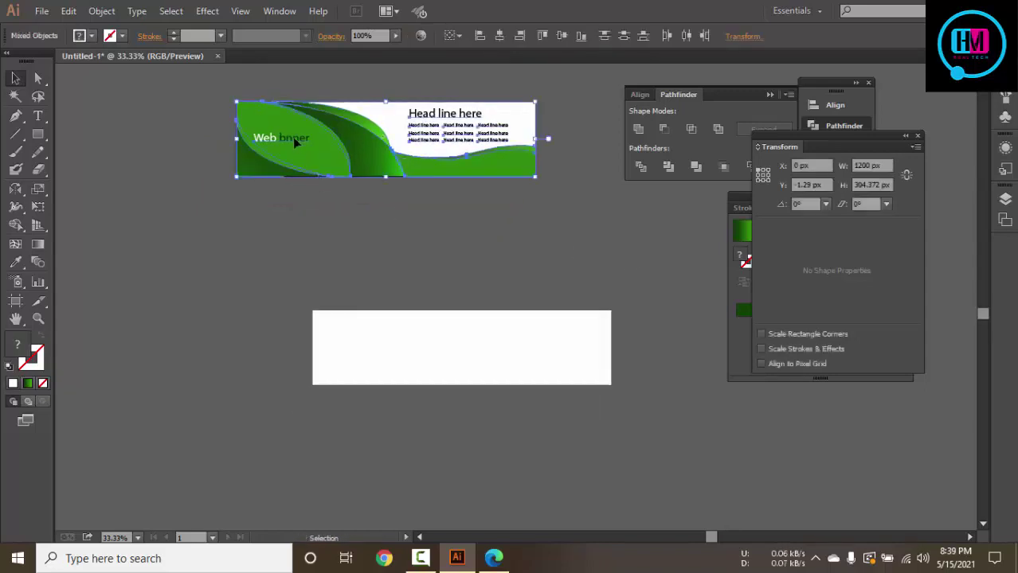
Alt-drag a copy of the 'Web bnner' title just below the original
{"action": "scroll", "coordinate": [230, 215], "scroll_direction": "up", "scroll_amount": 2}
{"action": "scroll", "coordinate": [229, 215], "scroll_direction": "up", "scroll_amount": 1}
{"action": "scroll", "coordinate": [289, 321], "scroll_direction": "up", "scroll_amount": 5}
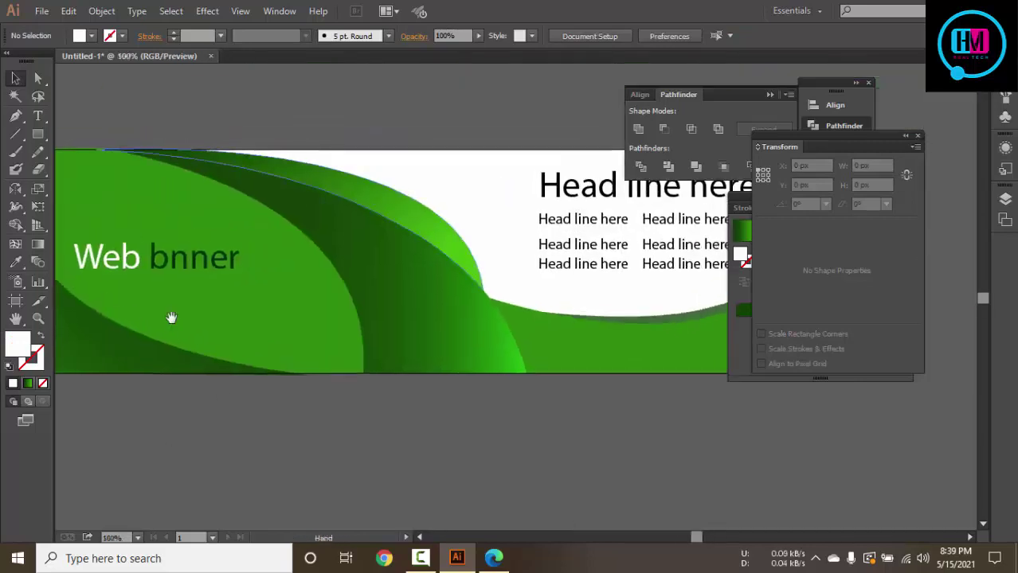
{"action": "mouse_move", "coordinate": [178, 249]}
{"action": "left_mouse_down"}
{"action": "mouse_move", "coordinate": [190, 217]}
{"action": "mouse_move", "coordinate": [188, 270]}
{"action": "left_mouse_up"}
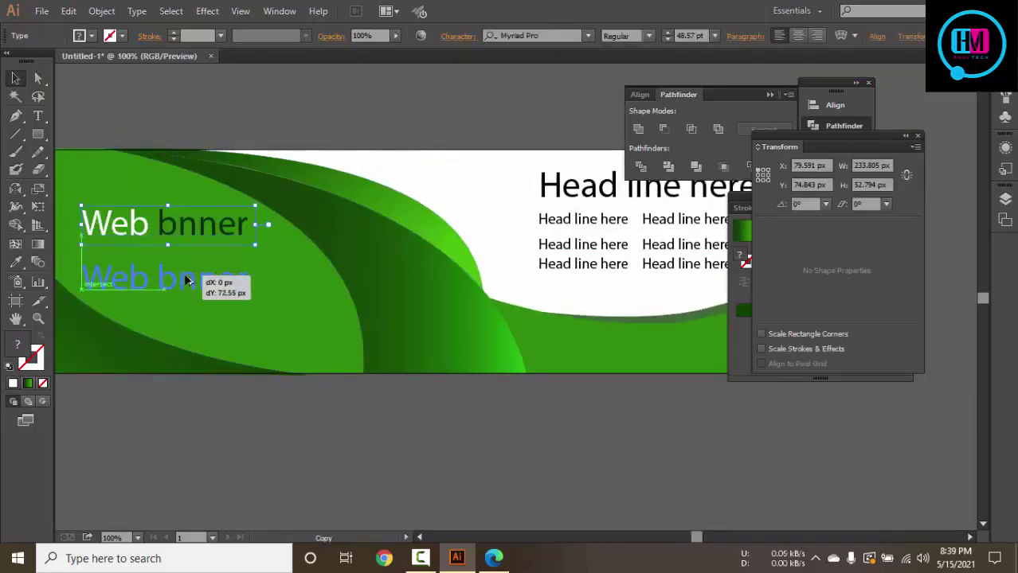
{"action": "left_click", "coordinate": [330, 164]}
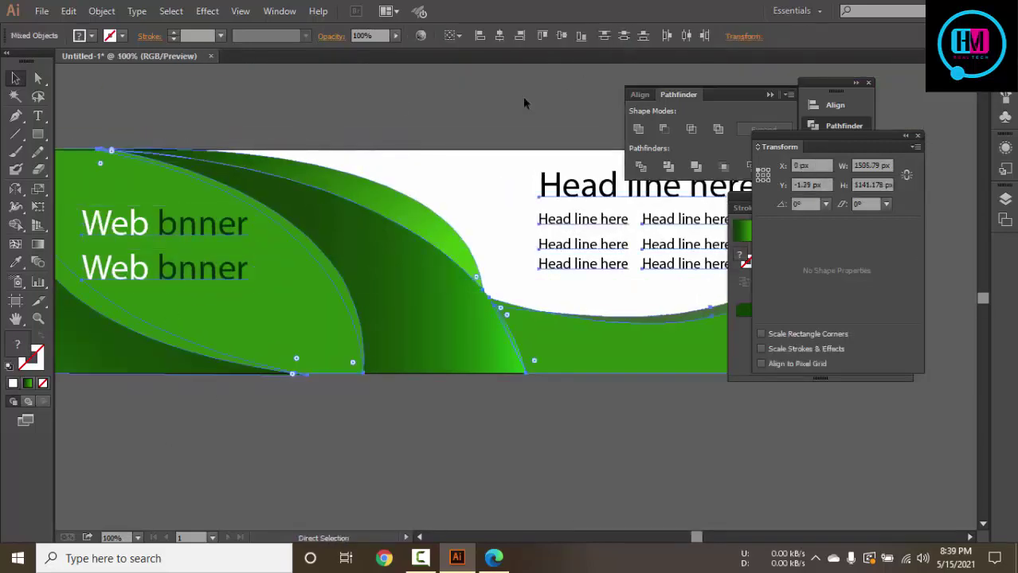
{"action": "left_click", "coordinate": [525, 100]}
{"action": "left_click", "coordinate": [144, 270]}
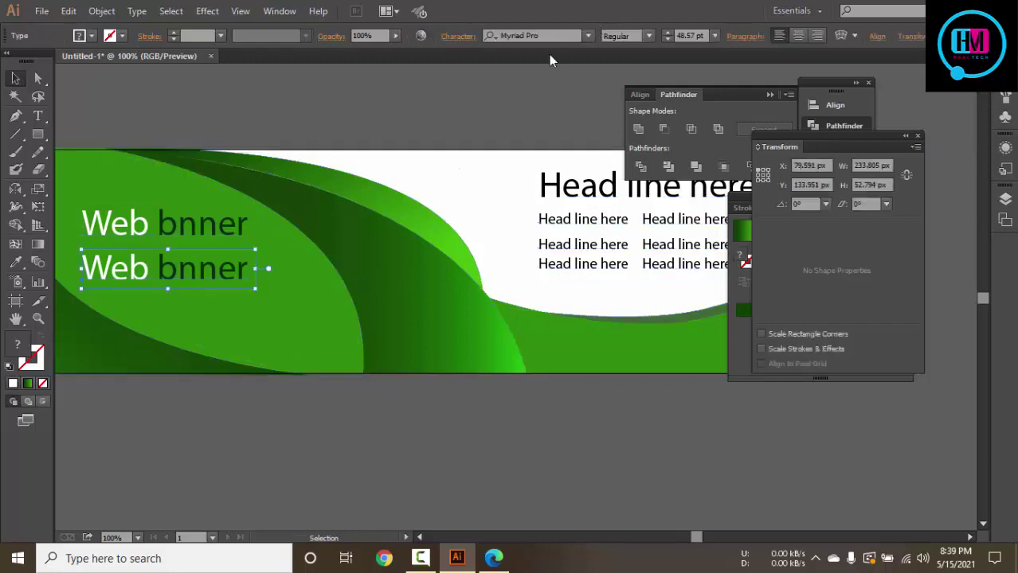
Set the copy's font style to Light SemiCondensed at 20 pt
{"action": "left_click", "coordinate": [645, 40]}
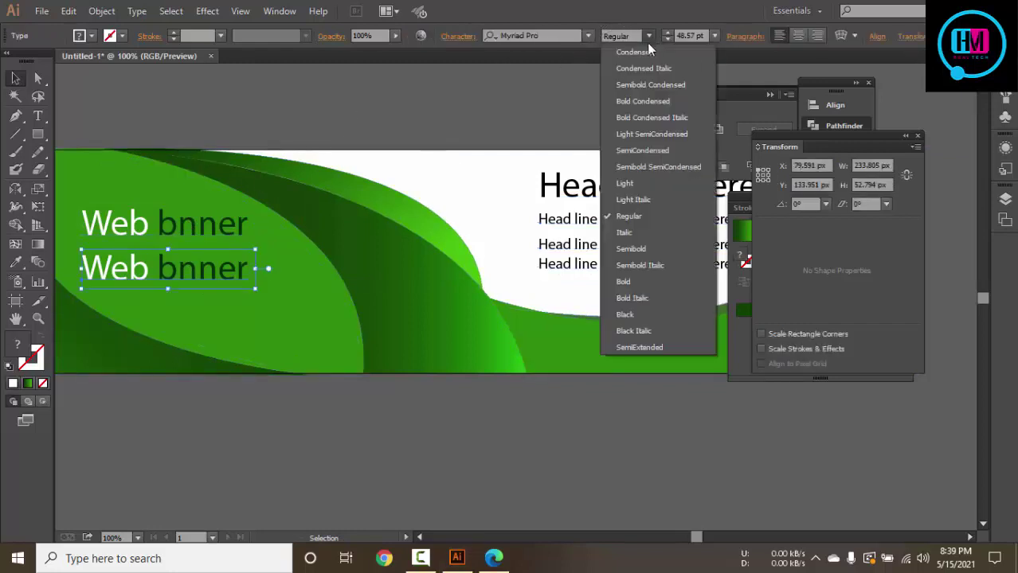
{"action": "left_click", "coordinate": [607, 34]}
{"action": "key", "text": "Down"}
{"action": "key", "text": "Down"}
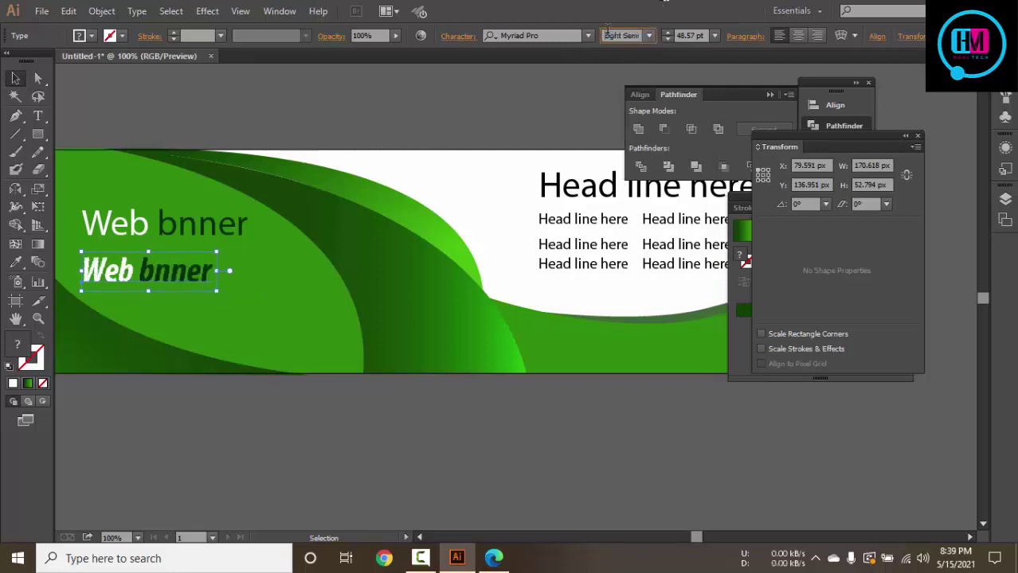
{"action": "key", "text": "Down"}
{"action": "key", "text": "Down"}
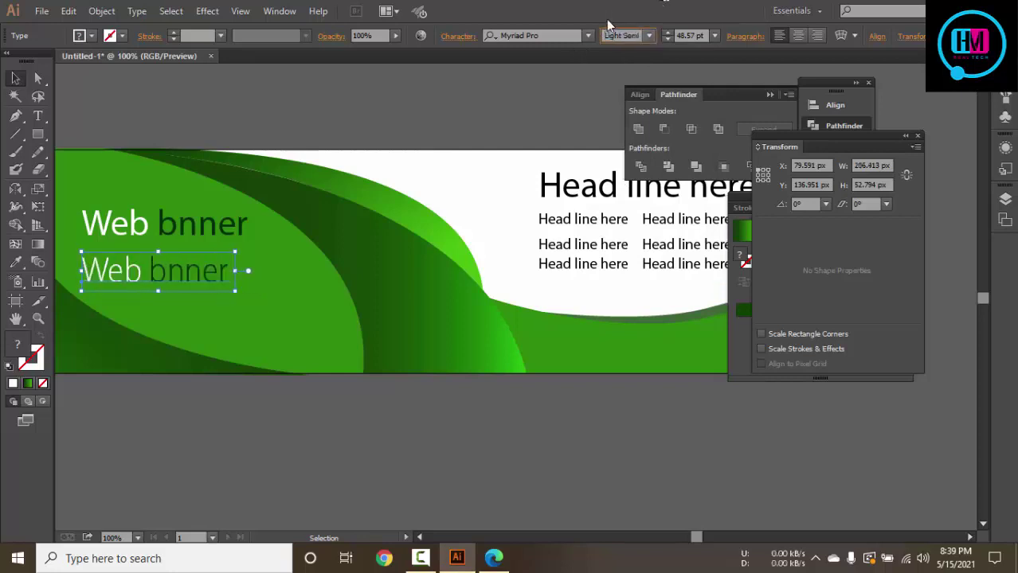
{"action": "left_click", "coordinate": [688, 31]}
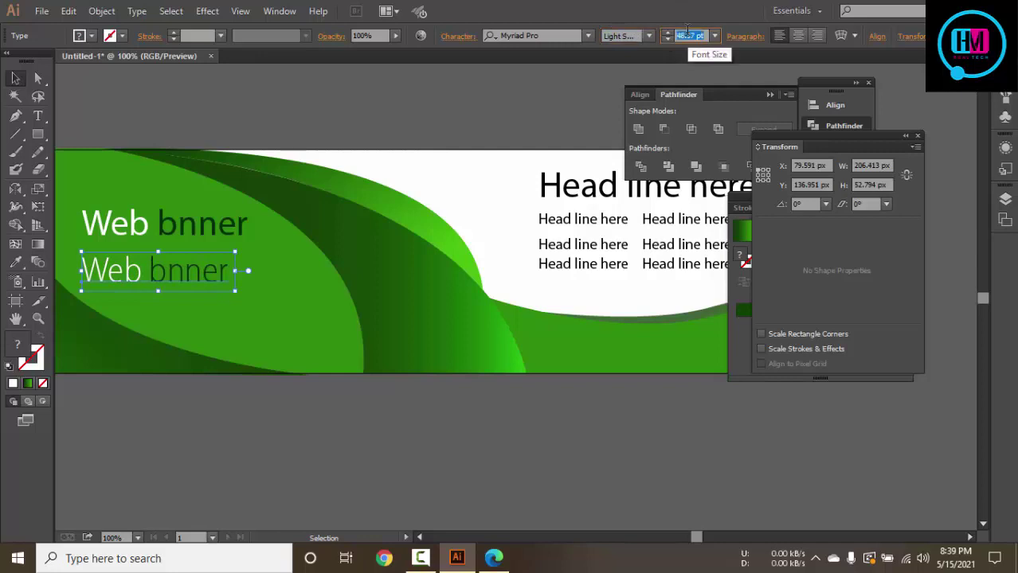
{"action": "type", "text": "20"}
{"action": "key", "text": "Return"}
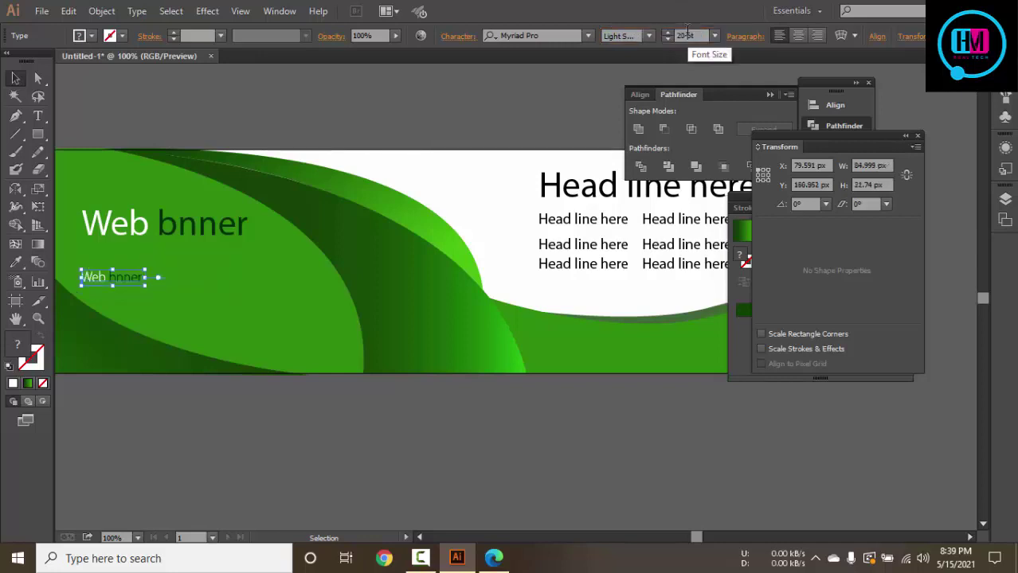
Position the 20 pt copy directly under the main title
{"action": "left_click", "coordinate": [16, 79]}
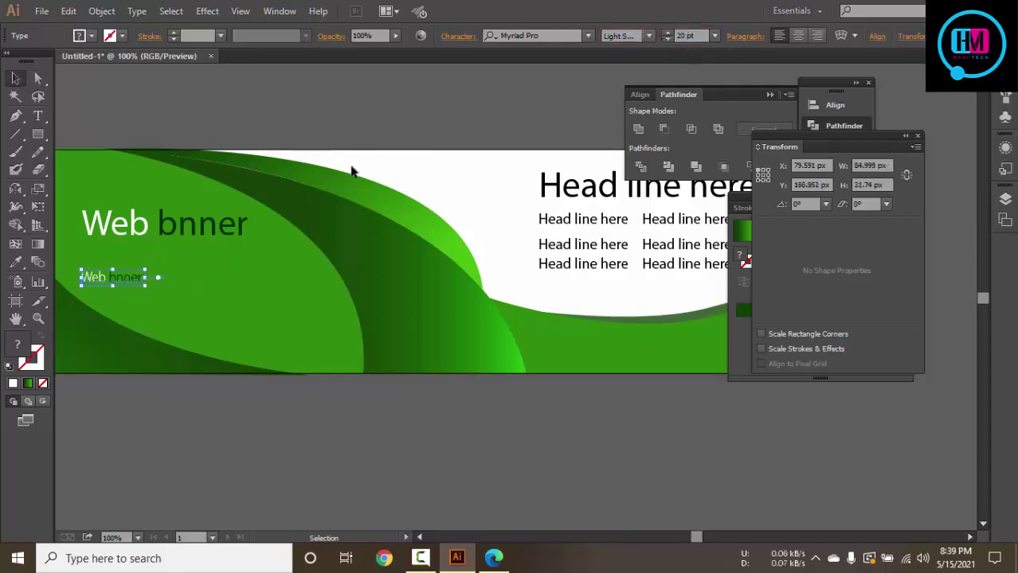
{"action": "left_click_drag", "start_coordinate": [112, 277], "coordinate": [157, 252]}
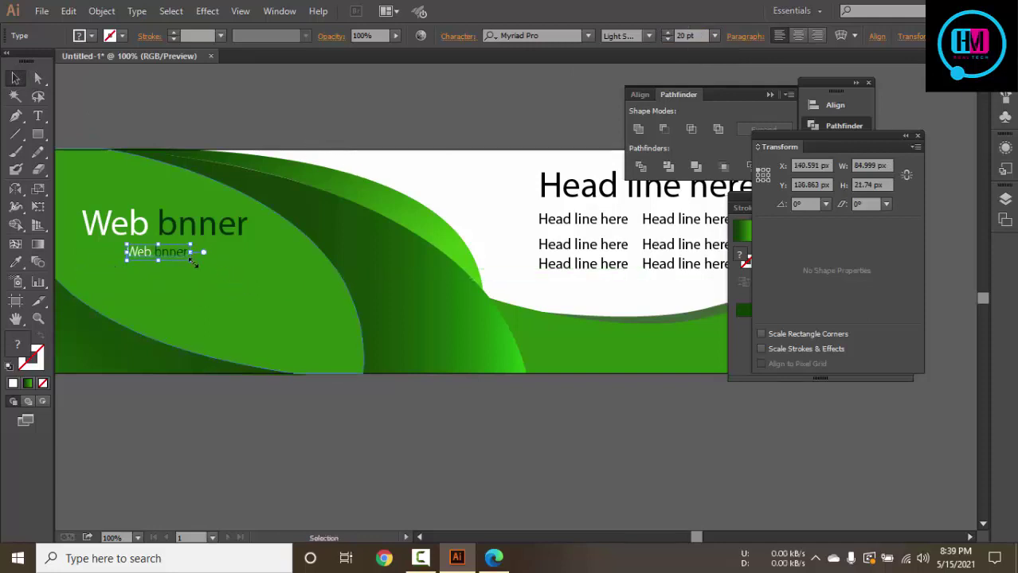
{"action": "left_click", "coordinate": [409, 75]}
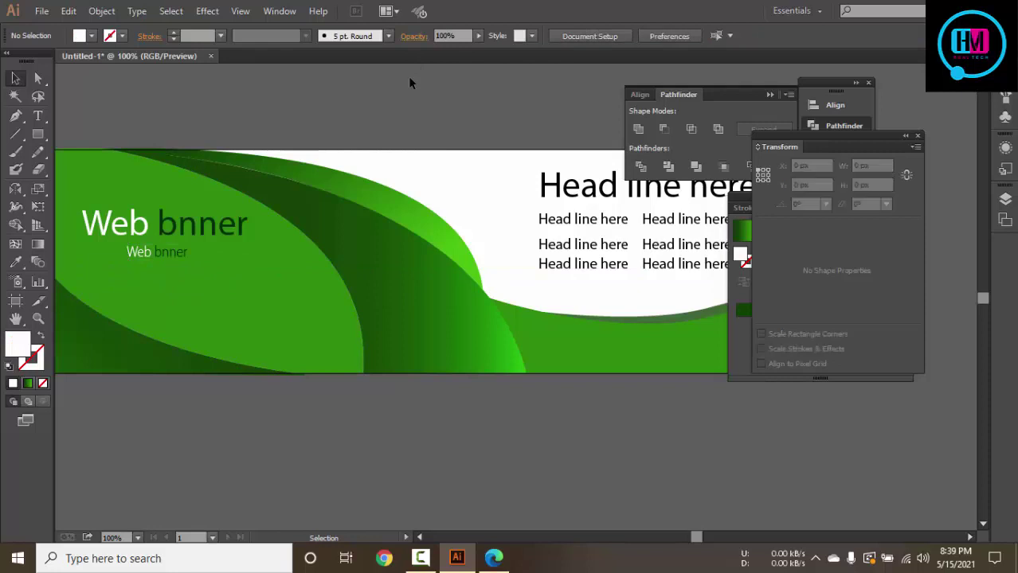
{"action": "key", "text": "ctrl+minus"}
{"action": "key", "text": "ctrl+minus"}
{"action": "key", "text": "ctrl+minus"}
{"action": "left_click_drag", "start_coordinate": [540, 257], "coordinate": [339, 88]}
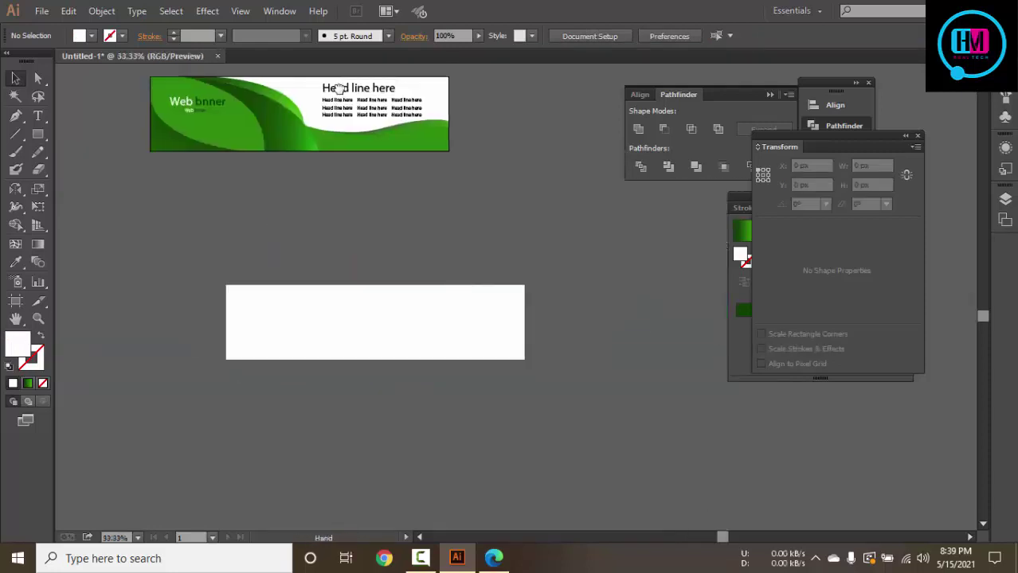
{"action": "left_click_drag", "start_coordinate": [302, 229], "coordinate": [329, 289]}
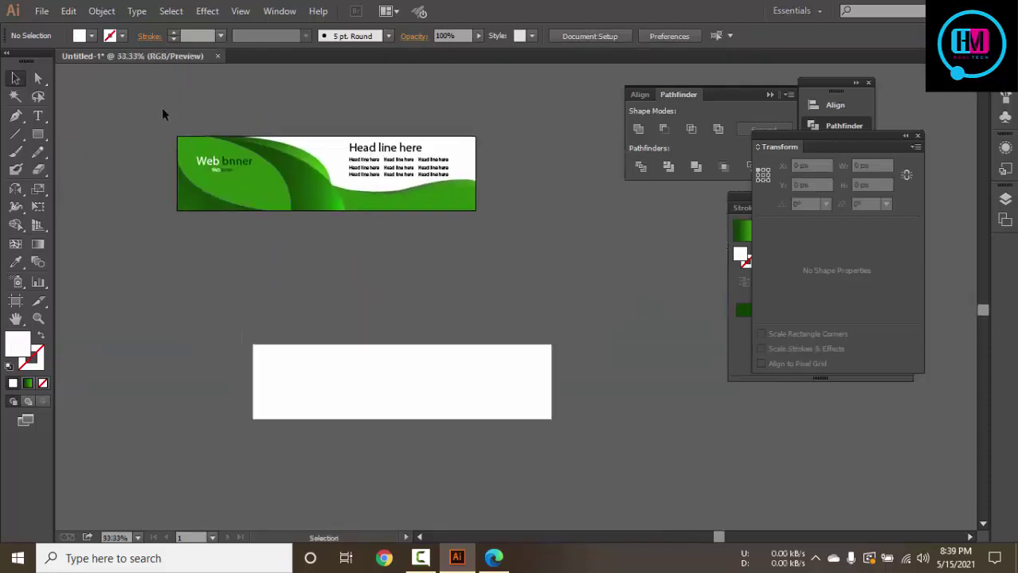
{"action": "key", "text": "ctrl+a"}
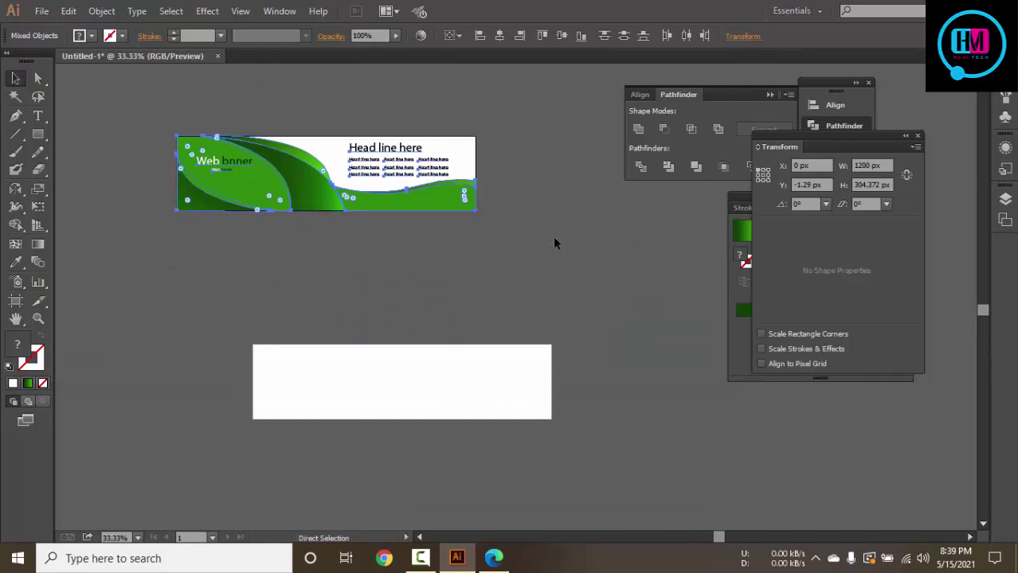
{"action": "left_click", "coordinate": [554, 243], "text": "ctrl"}
{"action": "scroll", "coordinate": [558, 227], "scroll_direction": "down", "scroll_amount": 1}
{"action": "scroll", "coordinate": [565, 239], "scroll_direction": "down", "scroll_amount": 3}
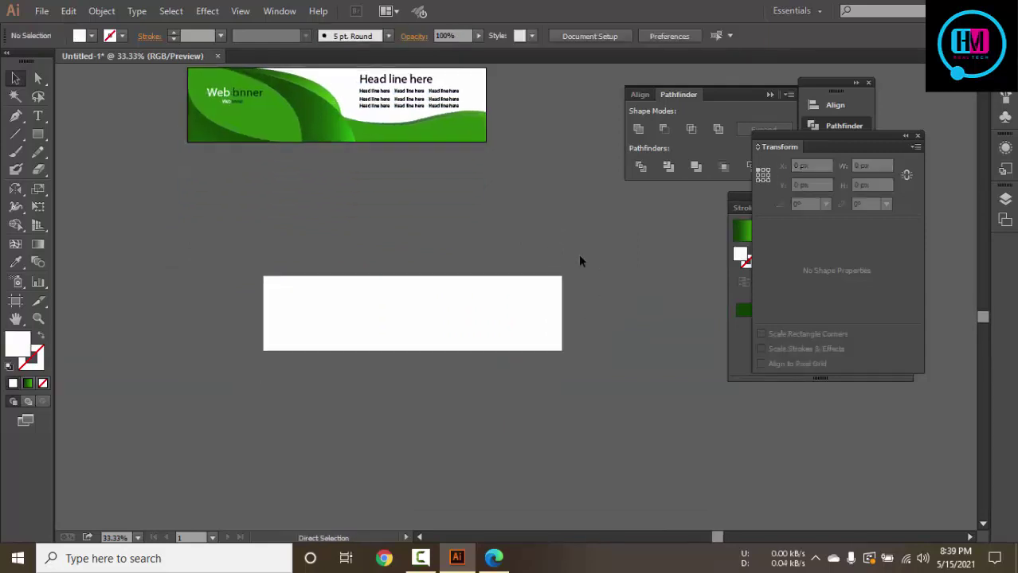
{"action": "key", "text": "ctrl+equal"}
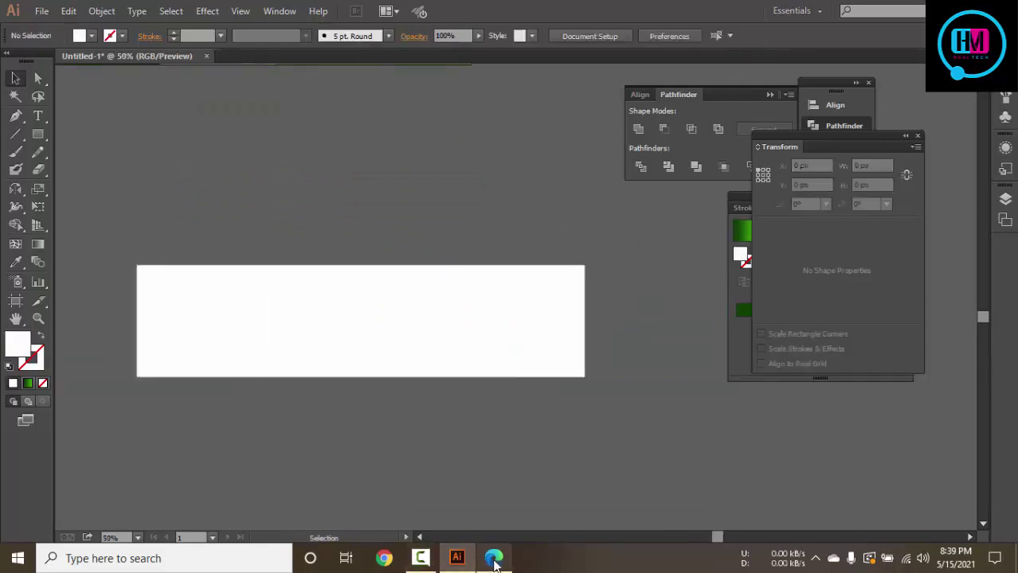
{"action": "left_click", "coordinate": [494, 559]}
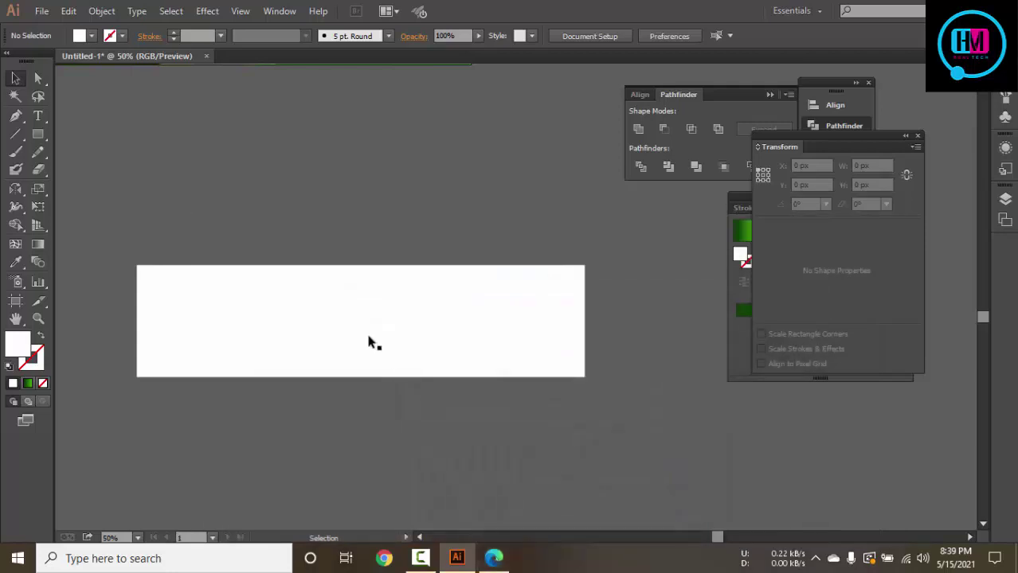
{"action": "key", "text": "ctrl+minus"}
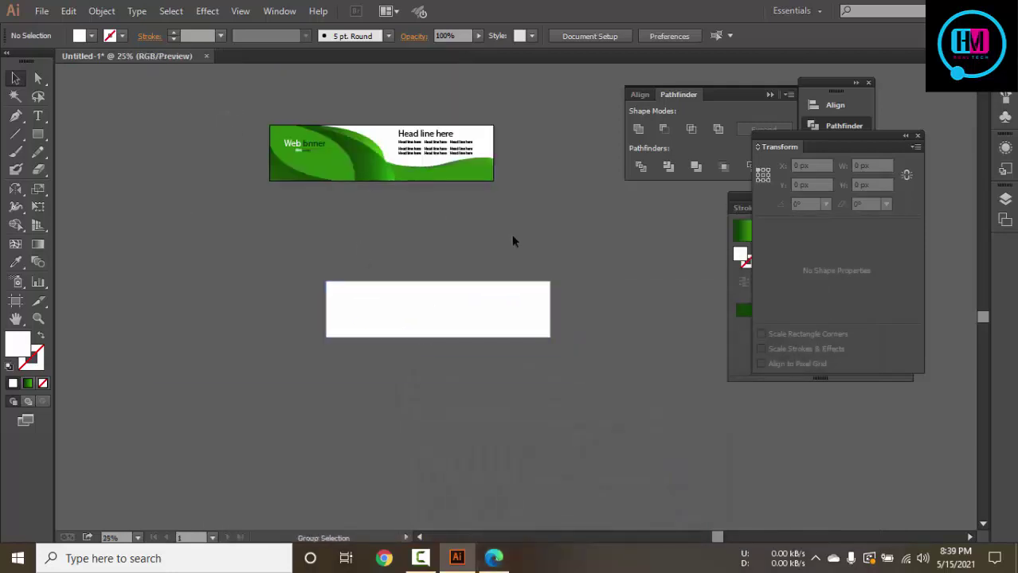
{"action": "key", "text": "ctrl+a"}
Make a vertically reflected copy of the green banner via Transform > Reflect
{"action": "right_click", "coordinate": [445, 156]}
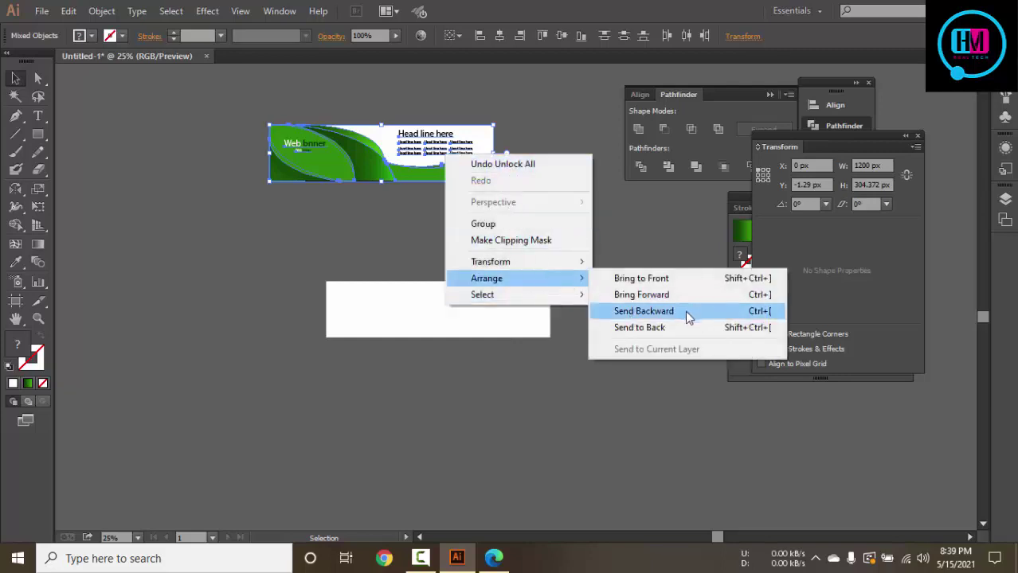
{"action": "mouse_move", "coordinate": [490, 262]}
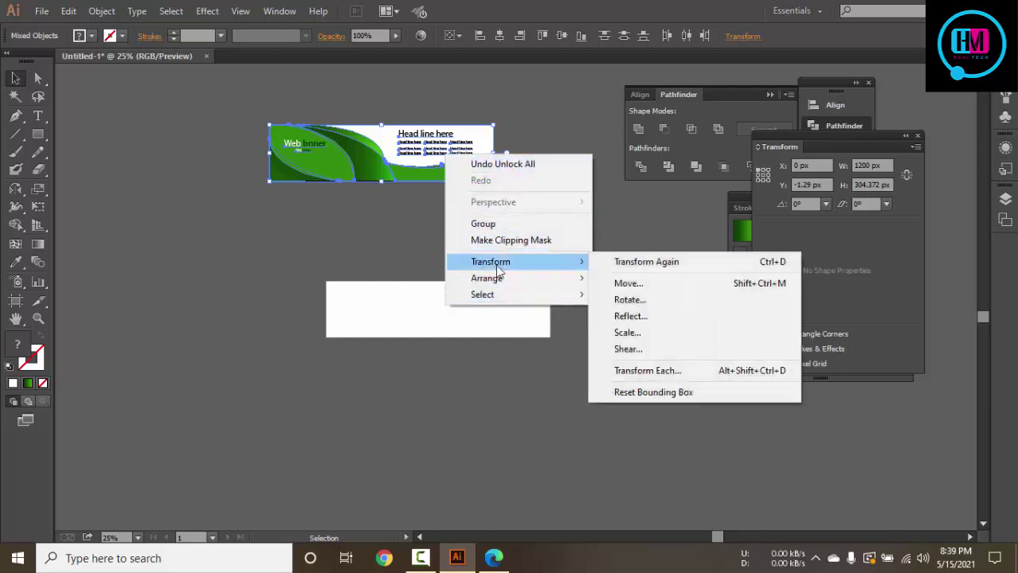
{"action": "left_click", "coordinate": [631, 316]}
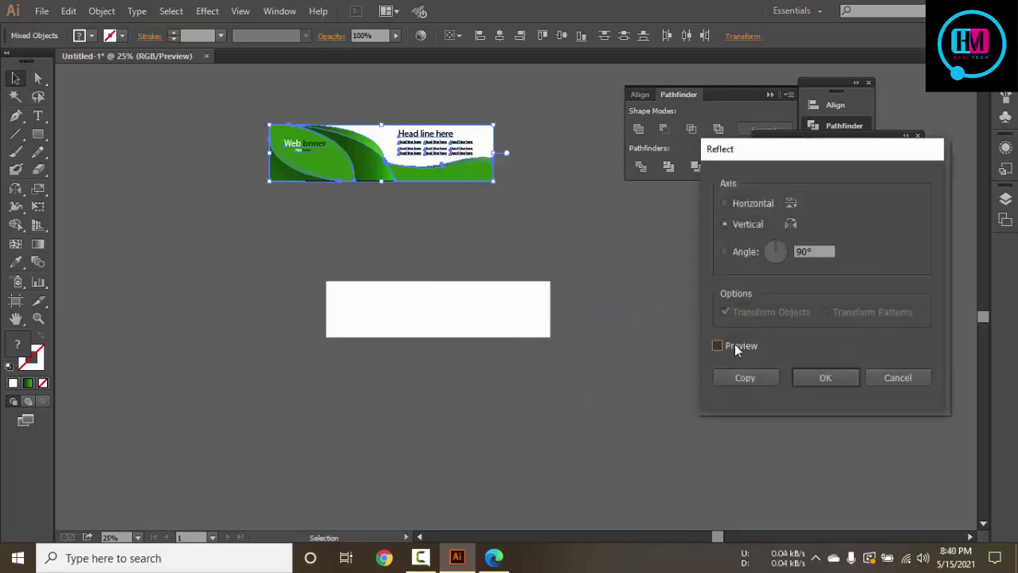
{"action": "left_click", "coordinate": [734, 344]}
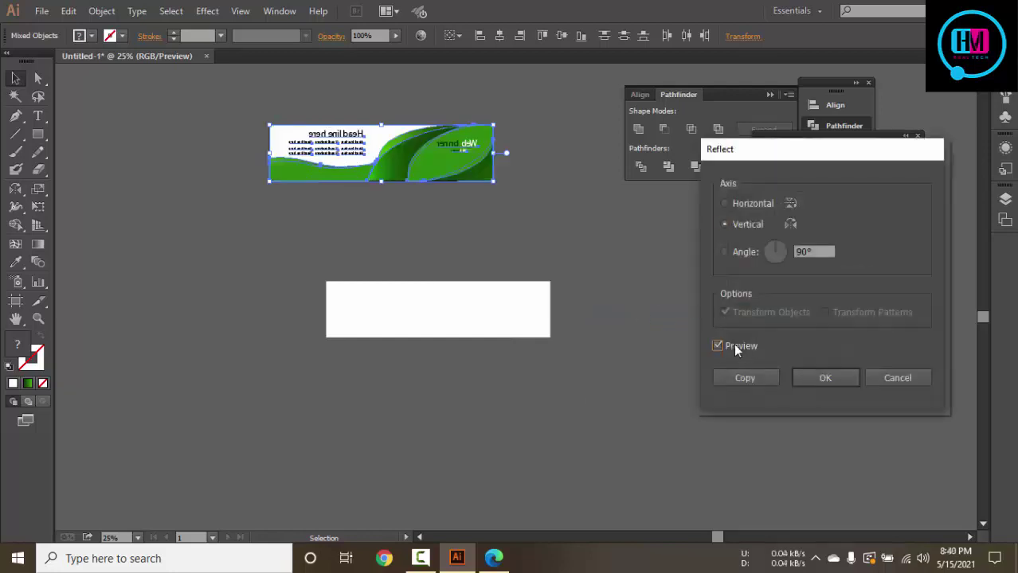
{"action": "left_click", "coordinate": [758, 380]}
Move the mirrored copy onto the white artboard and bring it to the front
{"action": "left_click_drag", "start_coordinate": [399, 163], "coordinate": [462, 318]}
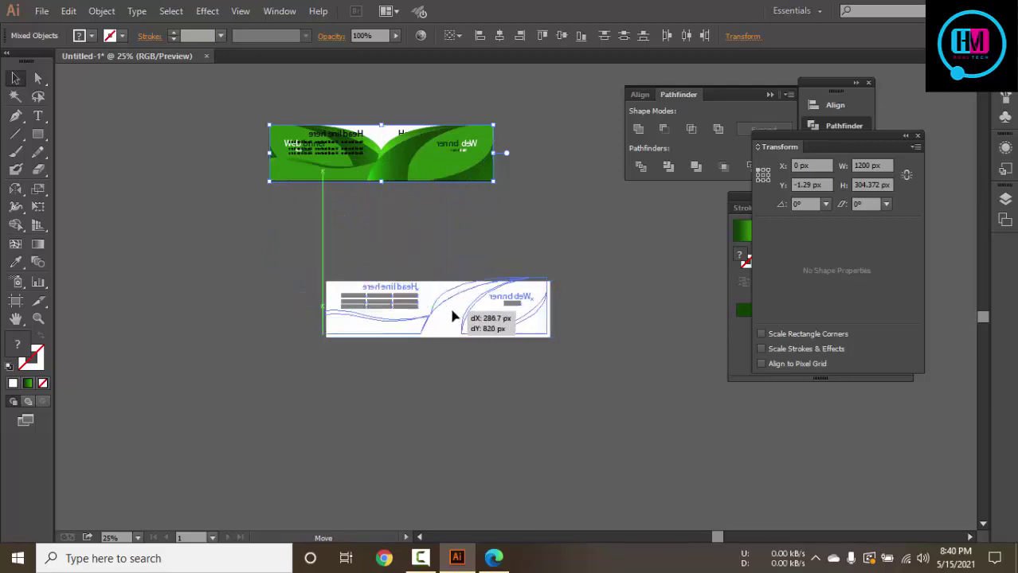
{"action": "left_click_drag", "start_coordinate": [461, 319], "coordinate": [457, 317]}
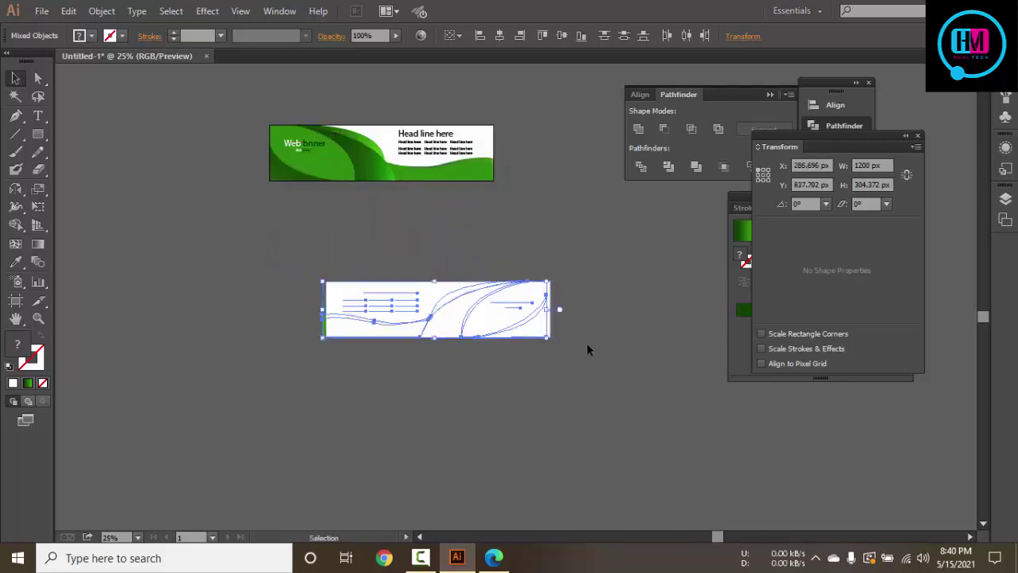
{"action": "right_click", "coordinate": [455, 312]}
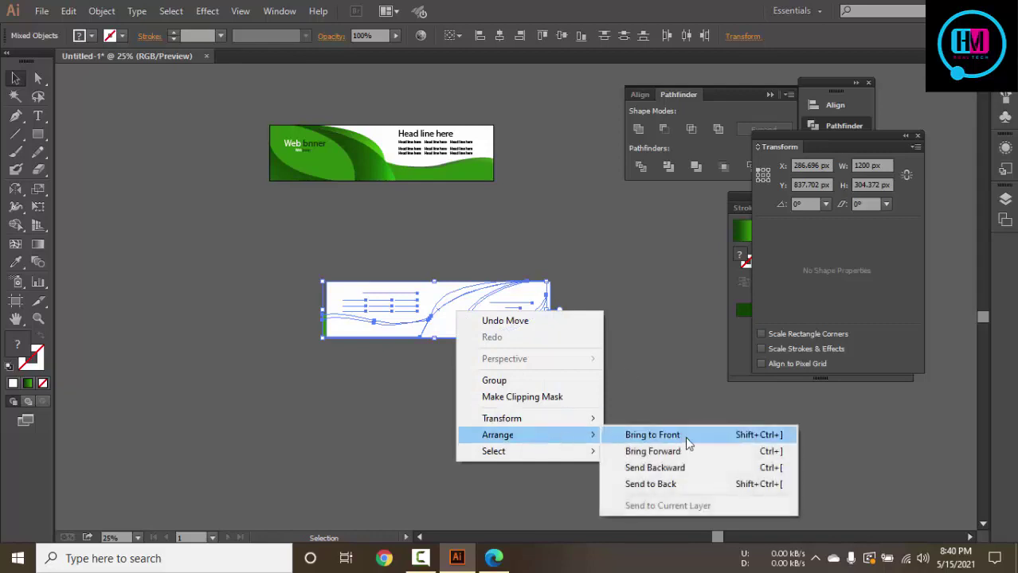
{"action": "left_click", "coordinate": [685, 436]}
{"action": "left_click", "coordinate": [627, 386]}
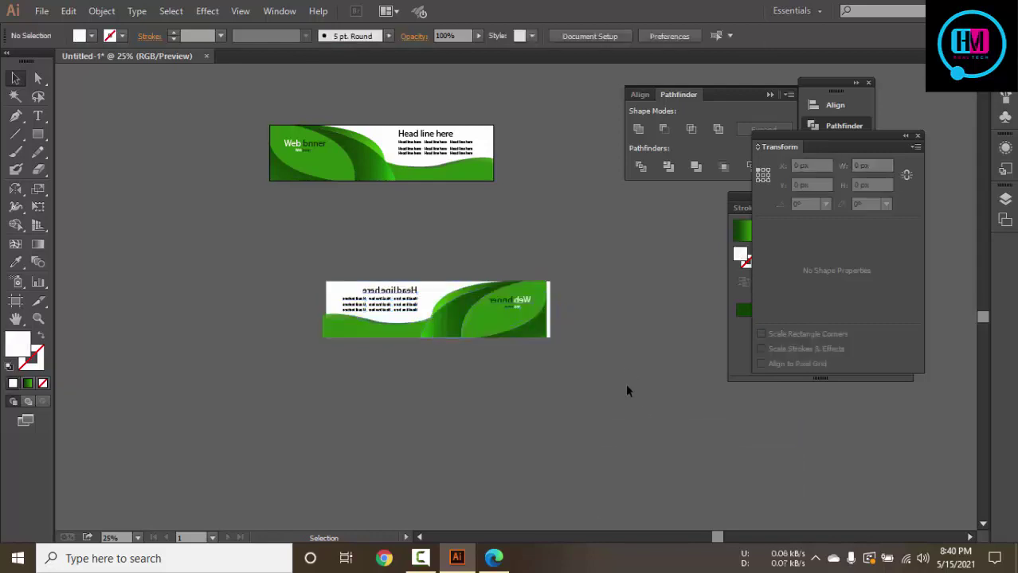
{"action": "left_click", "coordinate": [610, 369]}
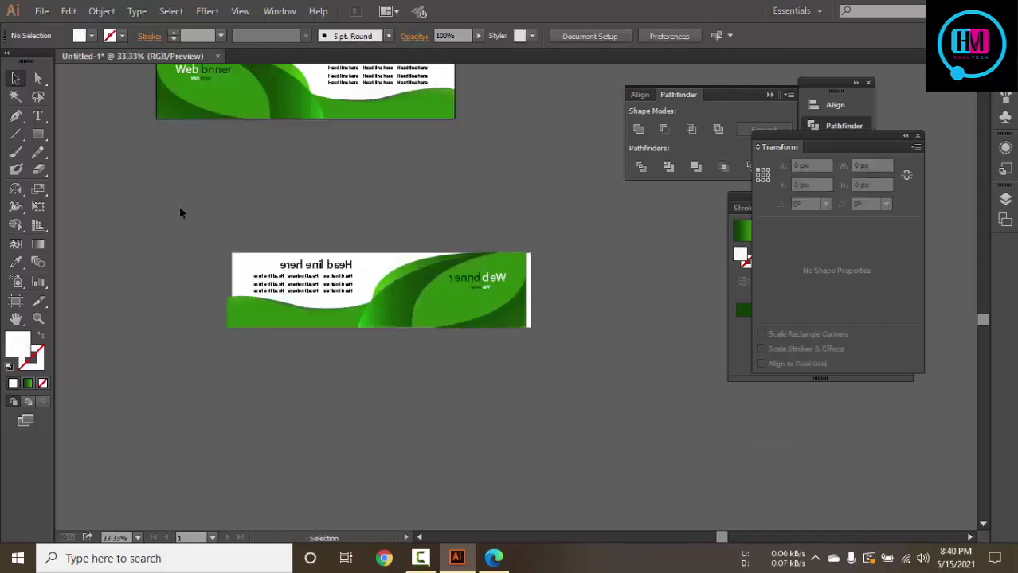
Reposition the mirrored banner down-left onto its artboard
{"action": "left_click_drag", "start_coordinate": [210, 194], "coordinate": [473, 327]}
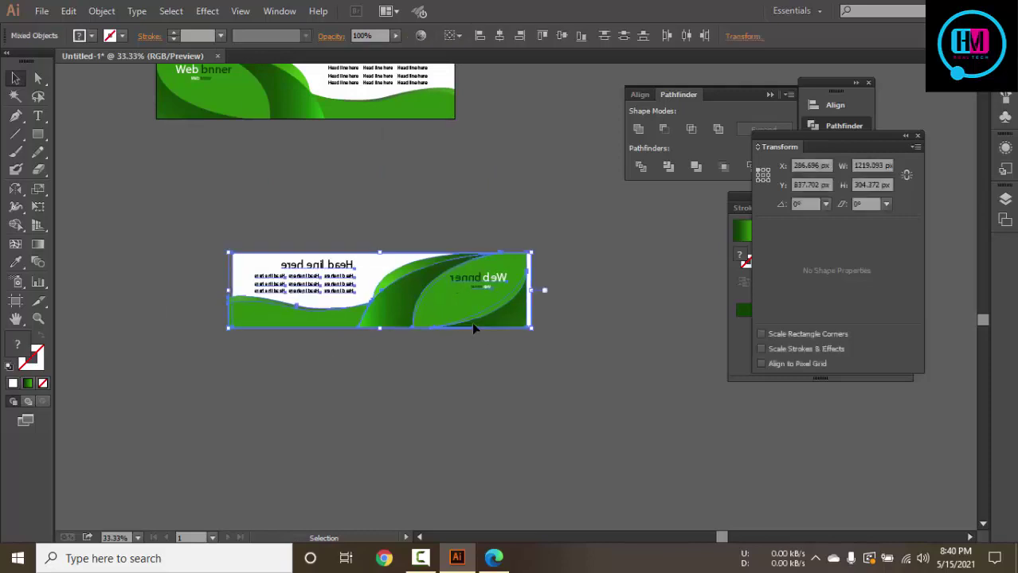
{"action": "key", "text": "Right"}
{"action": "key", "text": "Right"}
{"action": "key", "text": "Right"}
{"action": "key", "text": "Right"}
{"action": "key", "text": "Right"}
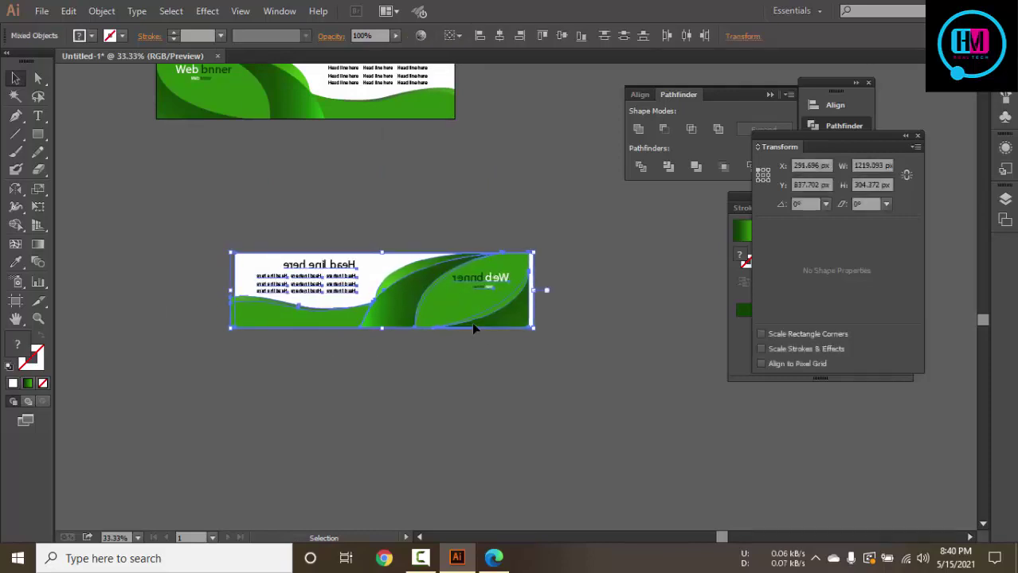
{"action": "key", "text": "Right"}
{"action": "key", "text": "Right"}
{"action": "key", "text": "Right"}
{"action": "key", "text": "Right"}
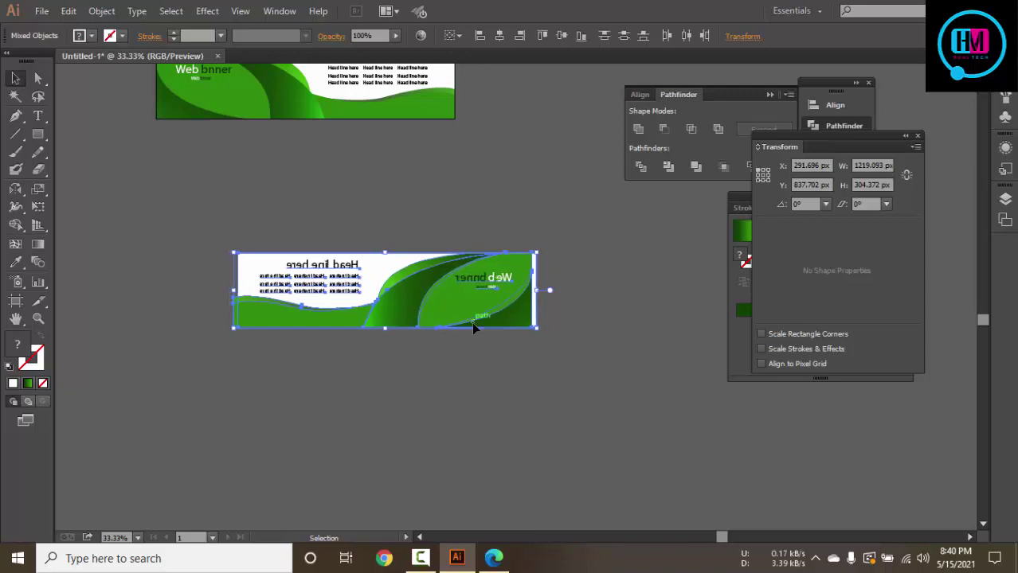
{"action": "left_click_drag", "start_coordinate": [356, 271], "coordinate": [503, 186]}
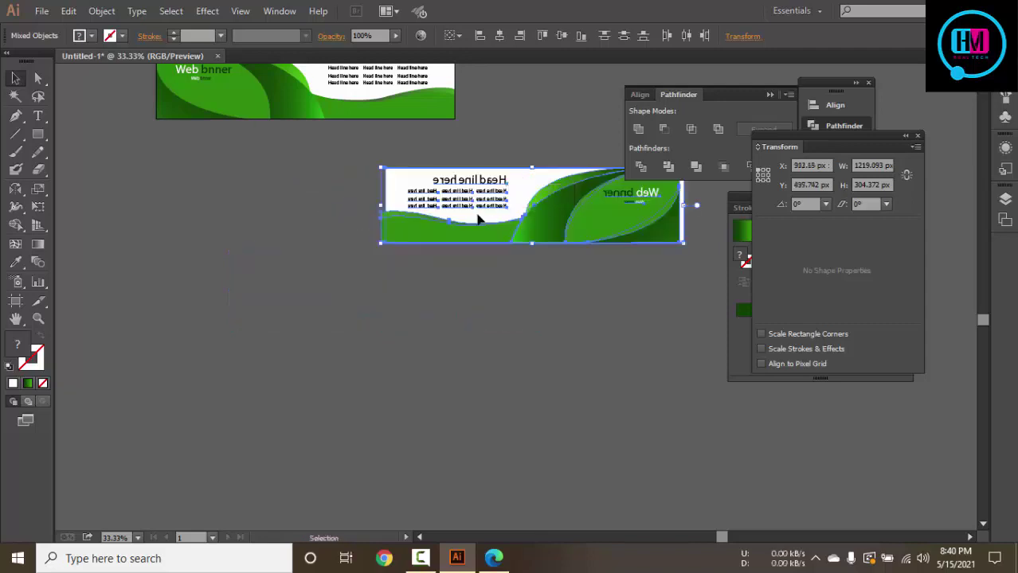
{"action": "left_click_drag", "start_coordinate": [478, 219], "coordinate": [240, 360]}
{"action": "right_click", "coordinate": [271, 350]}
{"action": "mouse_move", "coordinate": [316, 456]}
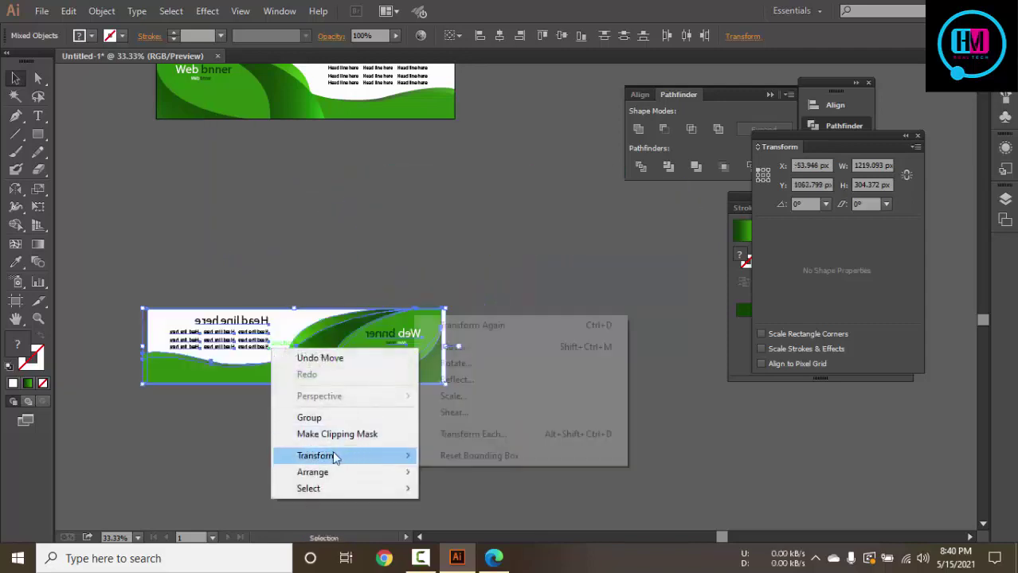
{"action": "left_click", "coordinate": [518, 434]}
{"action": "left_click", "coordinate": [616, 462]}
{"action": "left_click", "coordinate": [652, 436]}
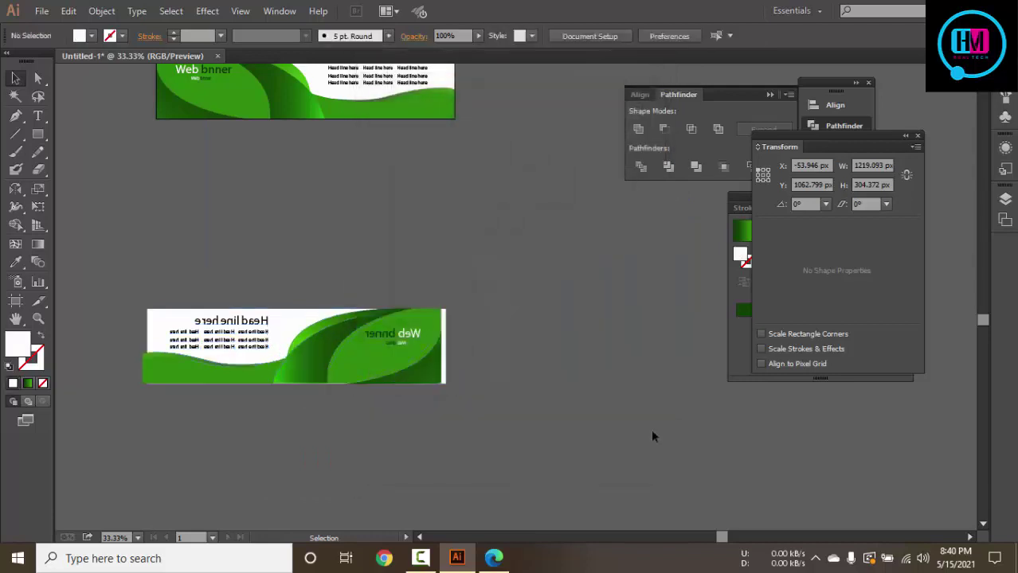
Delete the mirrored headline and the middle text item from the copy
{"action": "scroll", "coordinate": [461, 398], "scroll_direction": "up", "scroll_amount": 2}
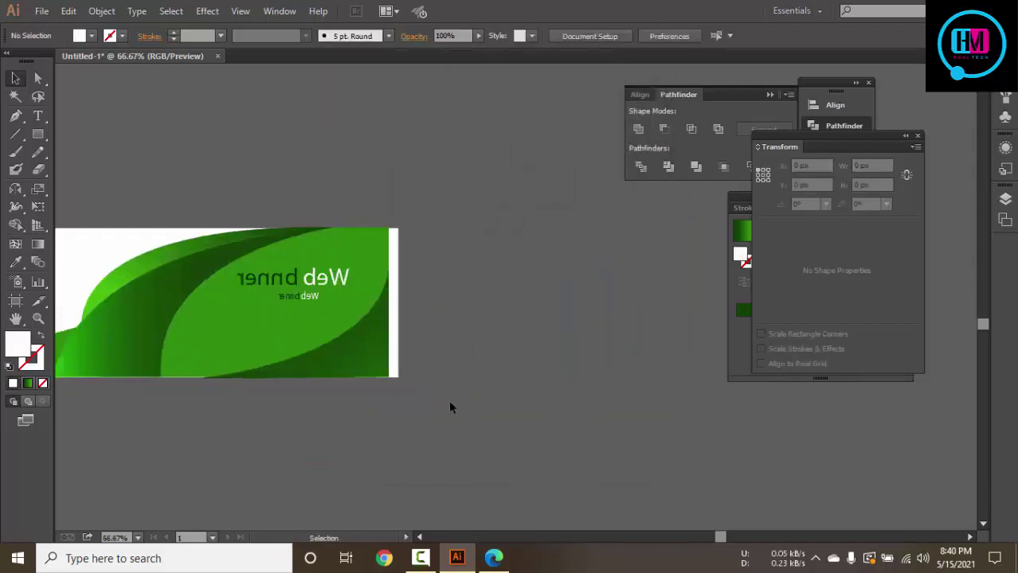
{"action": "left_click", "coordinate": [605, 351]}
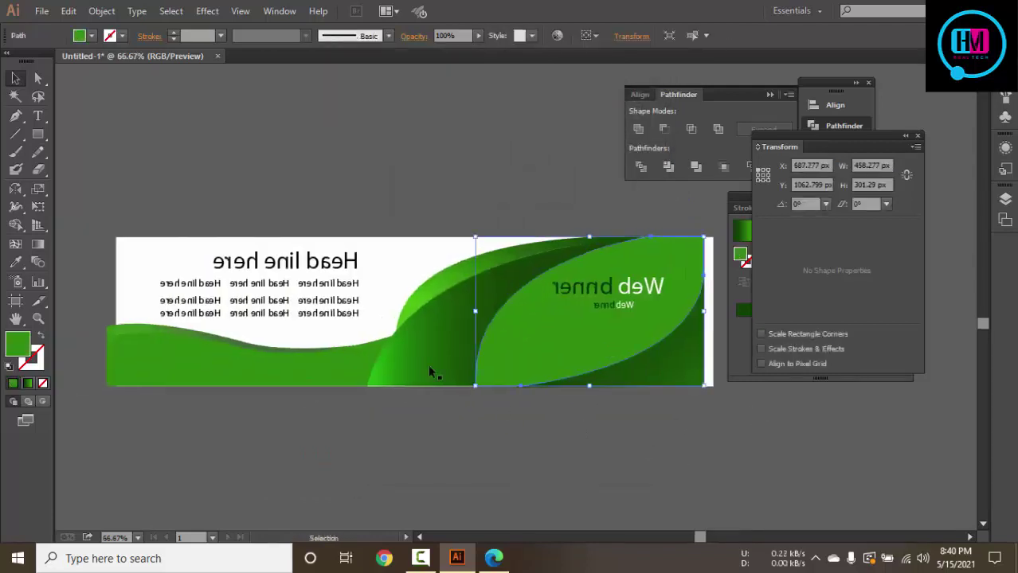
{"action": "left_click", "coordinate": [217, 262]}
{"action": "key", "text": "Delete"}
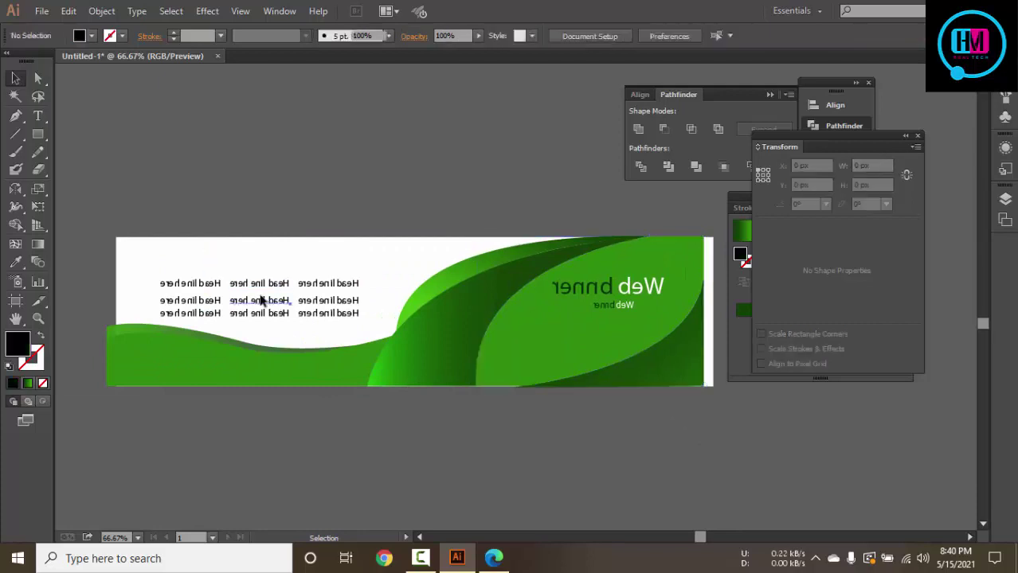
{"action": "left_click", "coordinate": [259, 300]}
{"action": "key", "text": "Delete"}
Narrow the white rectangle slightly from its right edge
{"action": "left_click_drag", "start_coordinate": [154, 265], "coordinate": [231, 437]}
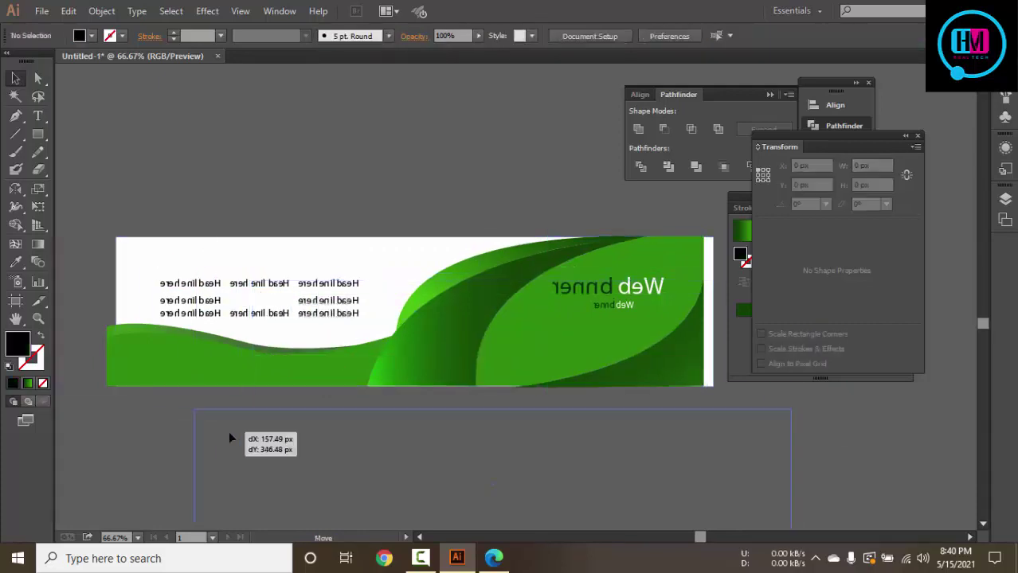
{"action": "key", "text": "ctrl+z"}
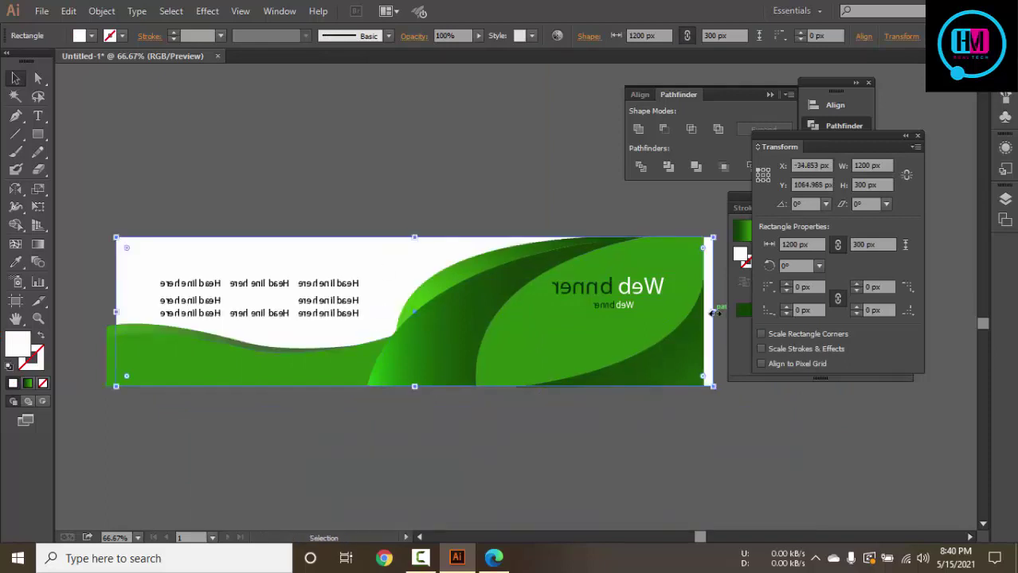
{"action": "left_click_drag", "start_coordinate": [714, 313], "coordinate": [703, 313]}
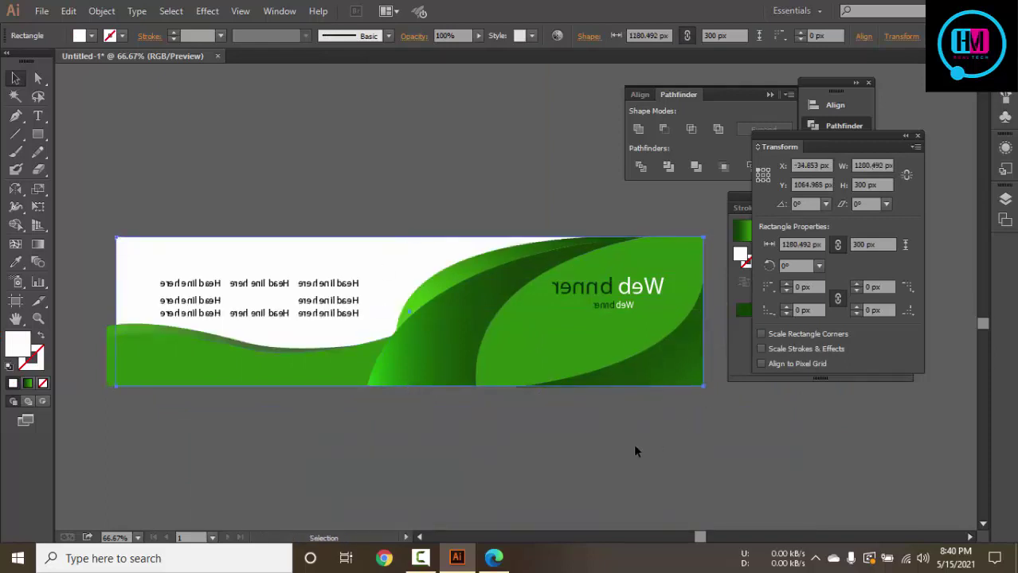
{"action": "left_click", "coordinate": [635, 451]}
Nudge the mirrored banner left to X 294.697 px and zoom out to see both banners
{"action": "left_click", "coordinate": [285, 356]}
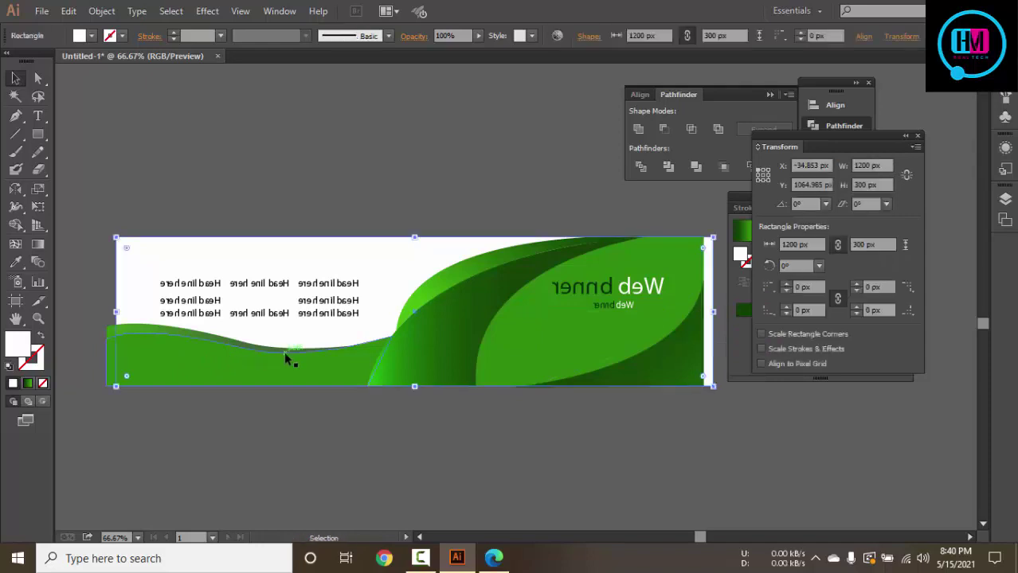
{"action": "key", "text": "a"}
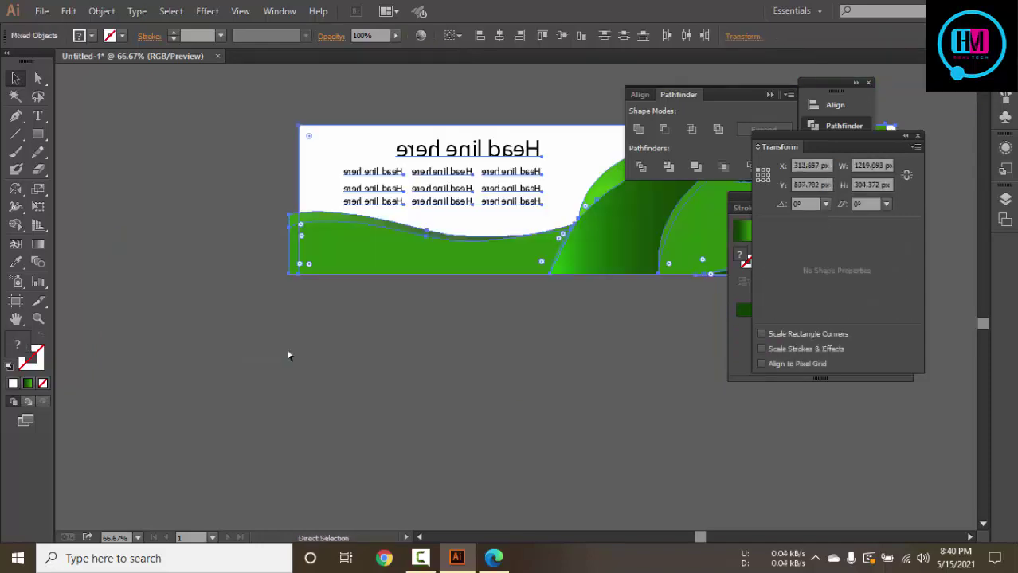
{"action": "key", "text": "Left"}
{"action": "key", "text": "Left"}
{"action": "key", "text": "Left"}
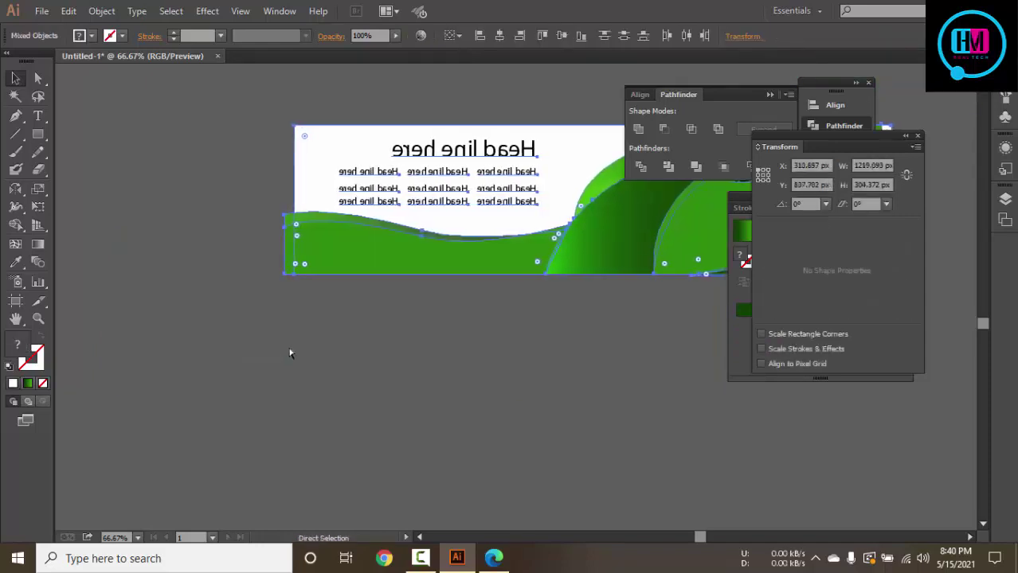
{"action": "key", "text": "Left"}
{"action": "key", "text": "Left"}
{"action": "key", "text": "Left"}
{"action": "key", "text": "Left"}
{"action": "key", "text": "Left"}
{"action": "key", "text": "Left"}
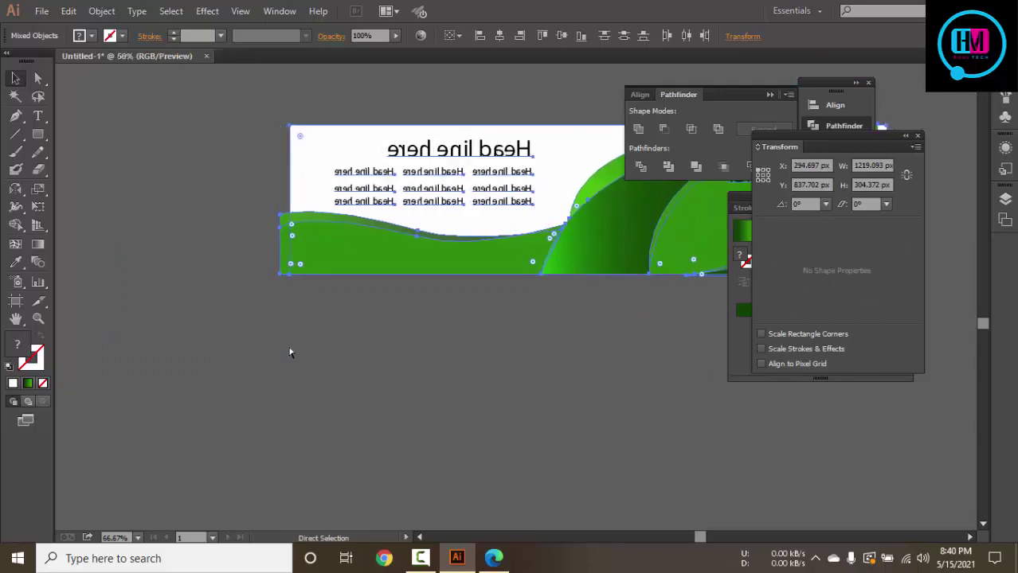
{"action": "key", "text": "ctrl+minus"}
{"action": "key", "text": "ctrl+minus"}
{"action": "key", "text": "ctrl+minus"}
{"action": "left_click_drag", "start_coordinate": [291, 318], "coordinate": [133, 346]}
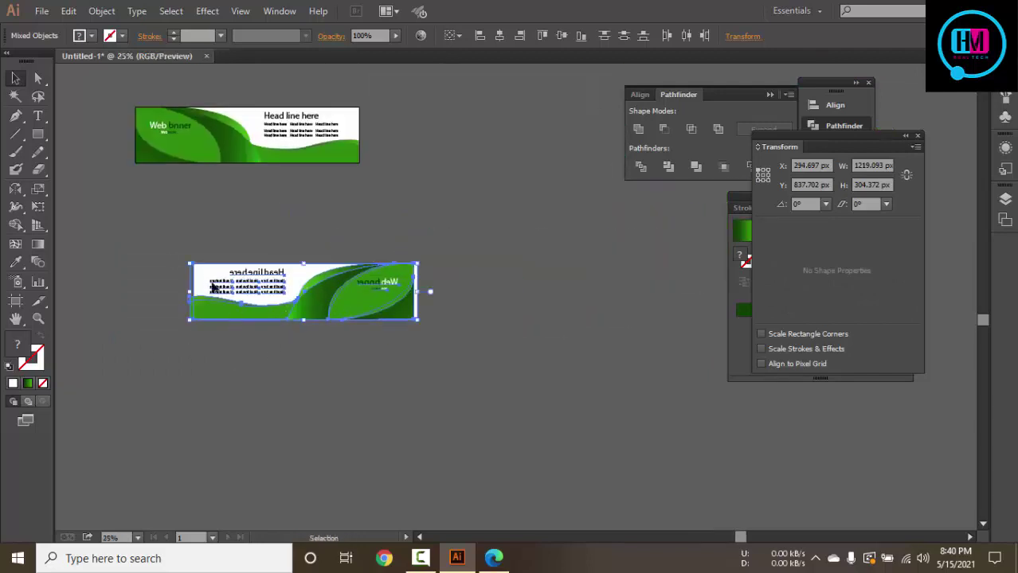
Delete the old mirrored copy and select the whole original banner
{"action": "key", "text": "Delete"}
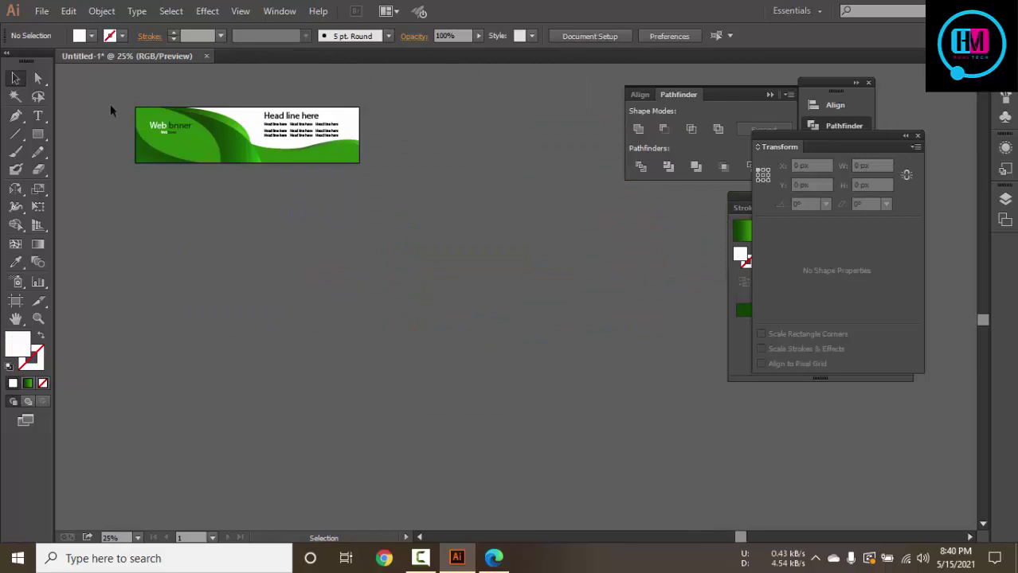
{"action": "left_click_drag", "start_coordinate": [111, 106], "coordinate": [449, 233]}
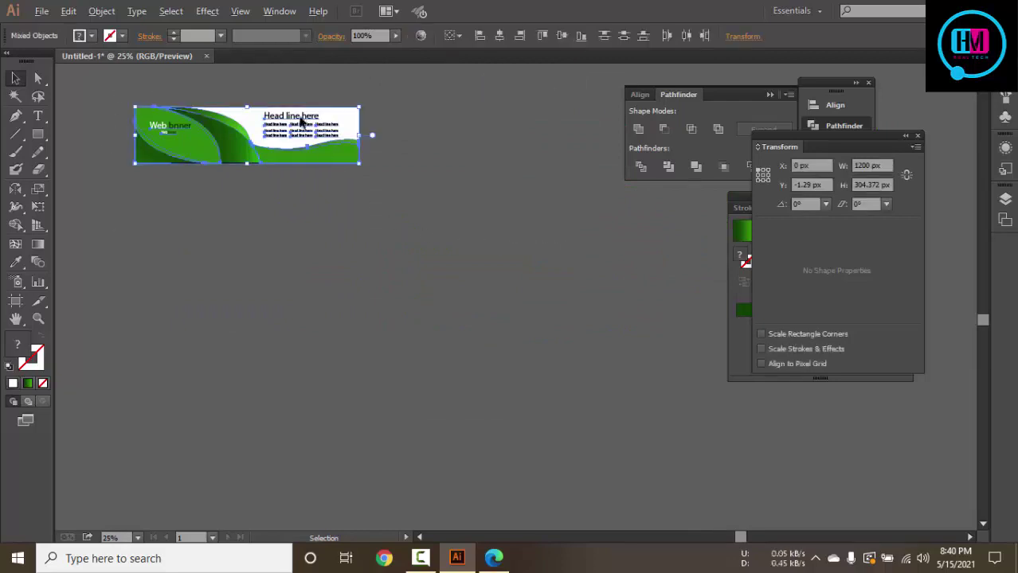
{"action": "left_click_drag", "start_coordinate": [301, 121], "coordinate": [300, 249]}
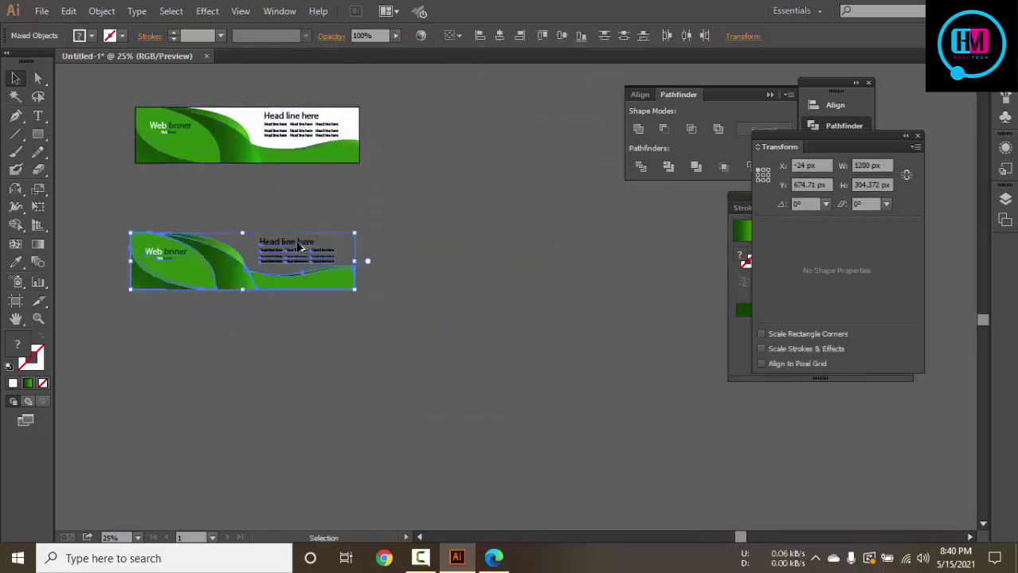
{"action": "key", "text": "ctrl+z"}
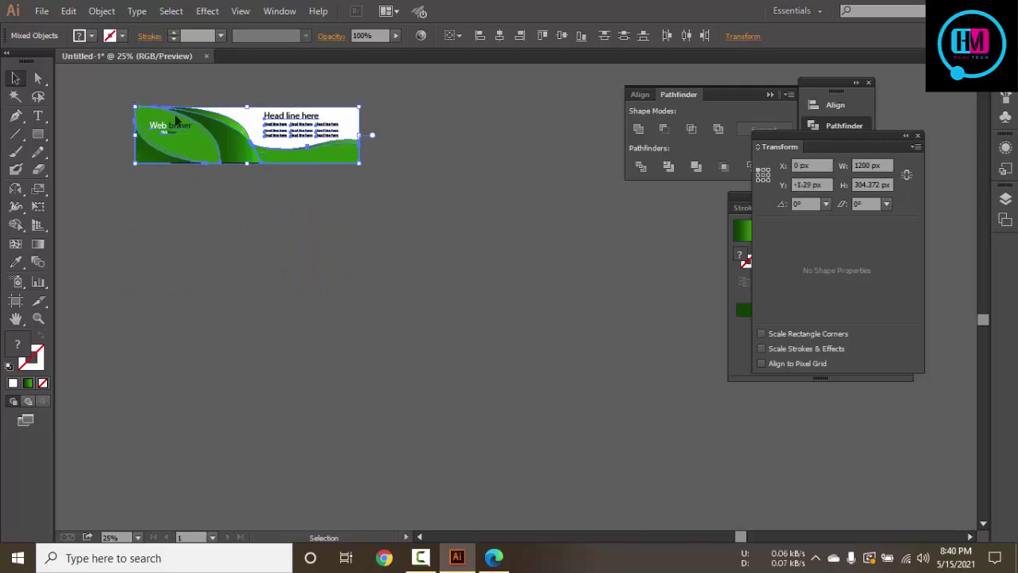
Create a vertically reflected copy and place it below the original banner
{"action": "right_click", "coordinate": [273, 146]}
{"action": "mouse_move", "coordinate": [319, 250]}
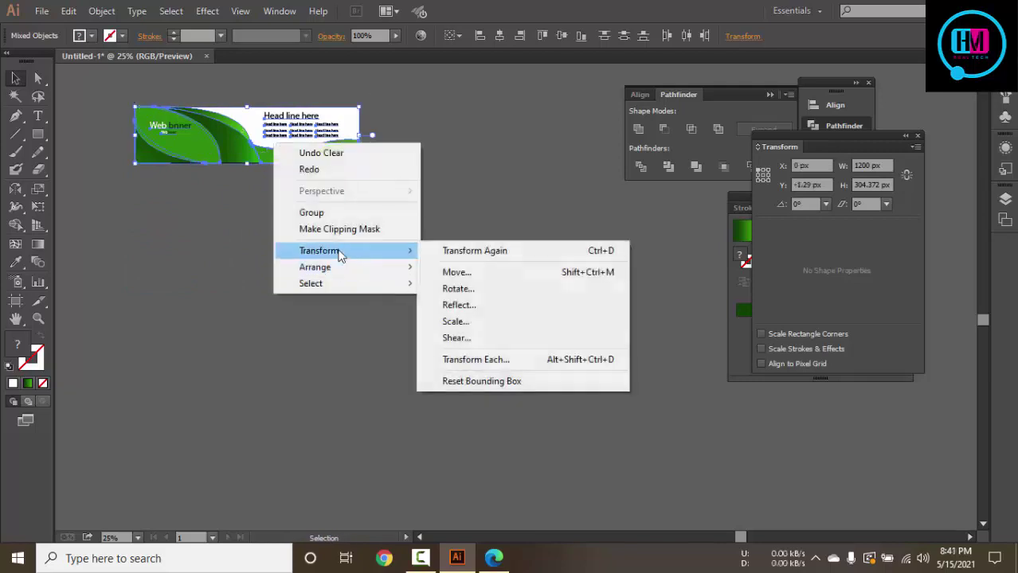
{"action": "left_click", "coordinate": [479, 304]}
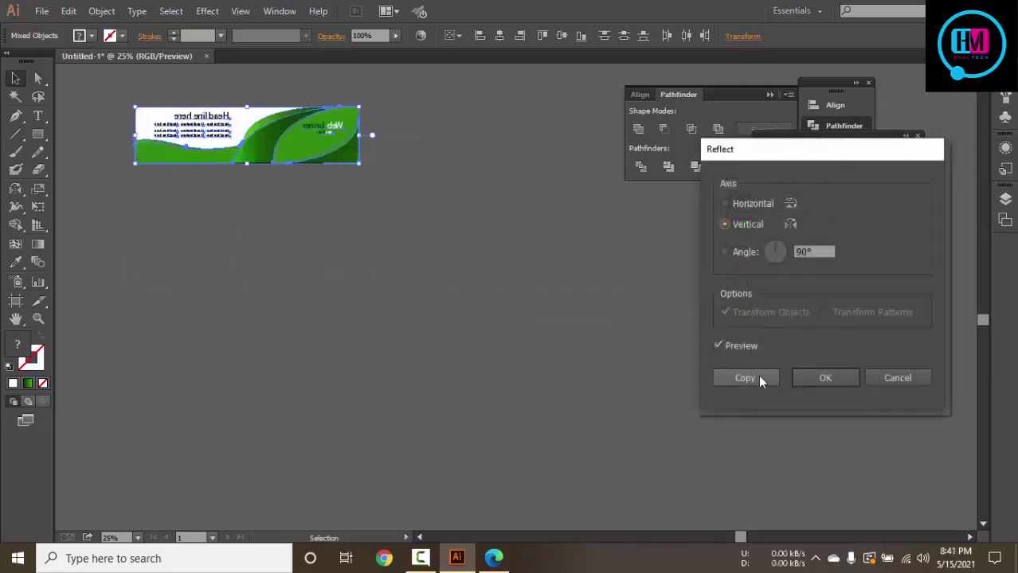
{"action": "left_click", "coordinate": [756, 375]}
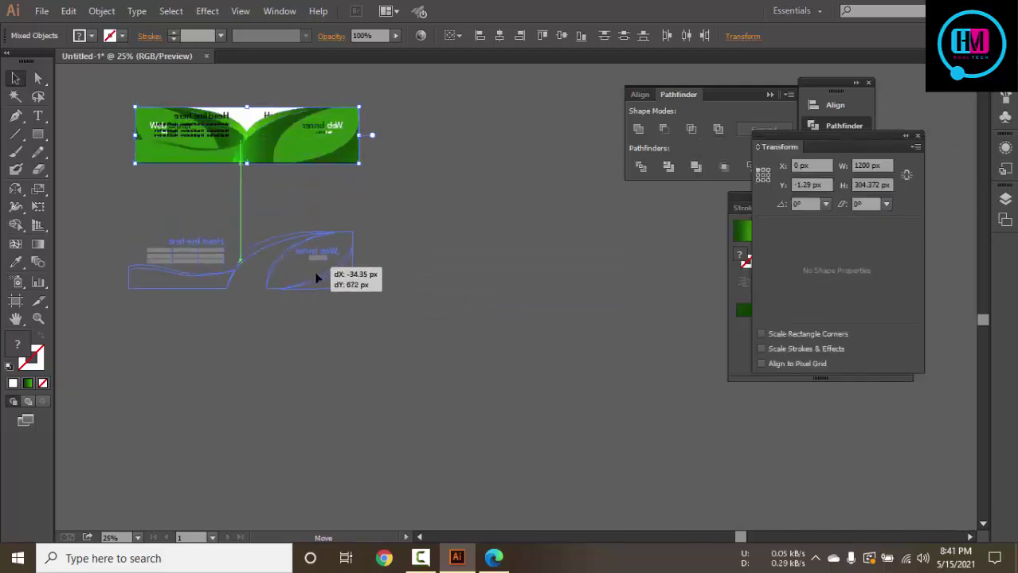
{"action": "left_click_drag", "start_coordinate": [323, 147], "coordinate": [316, 290]}
{"action": "left_click", "coordinate": [501, 221]}
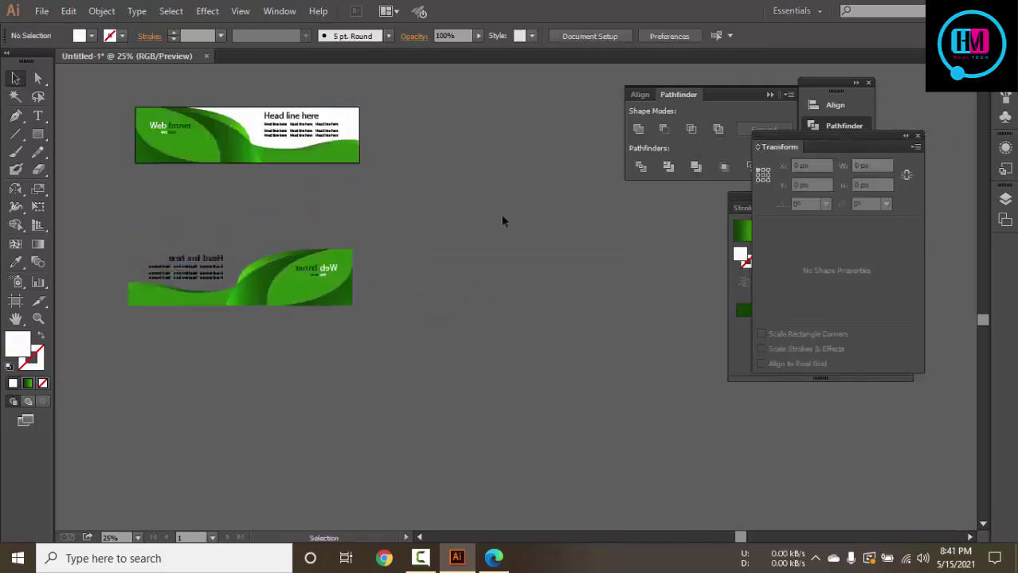
Zoom into the mirrored banner and delete its reversed headline
{"action": "left_click", "coordinate": [495, 332]}
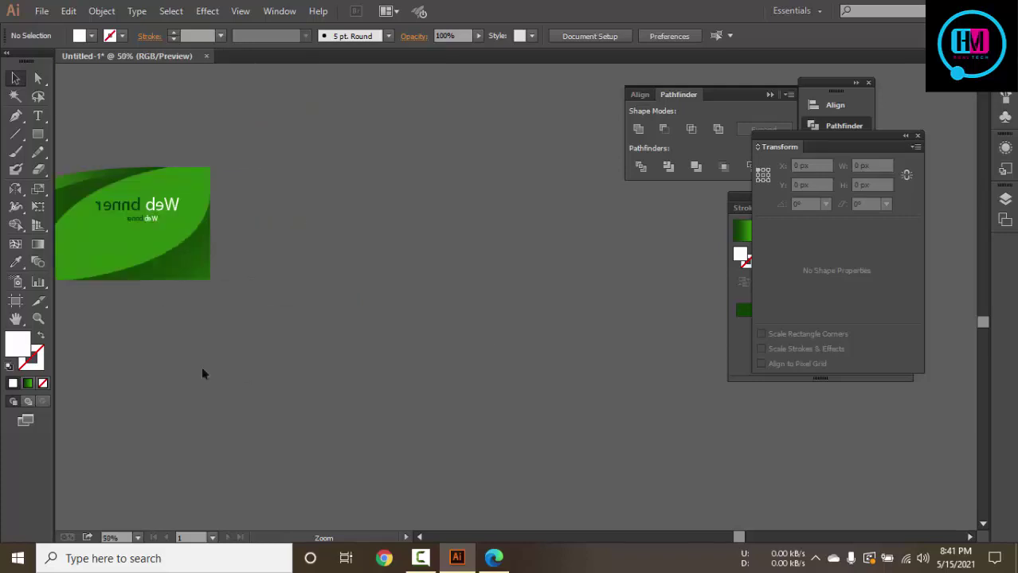
{"action": "left_click_drag", "start_coordinate": [201, 366], "coordinate": [671, 434]}
{"action": "left_click", "coordinate": [576, 399]}
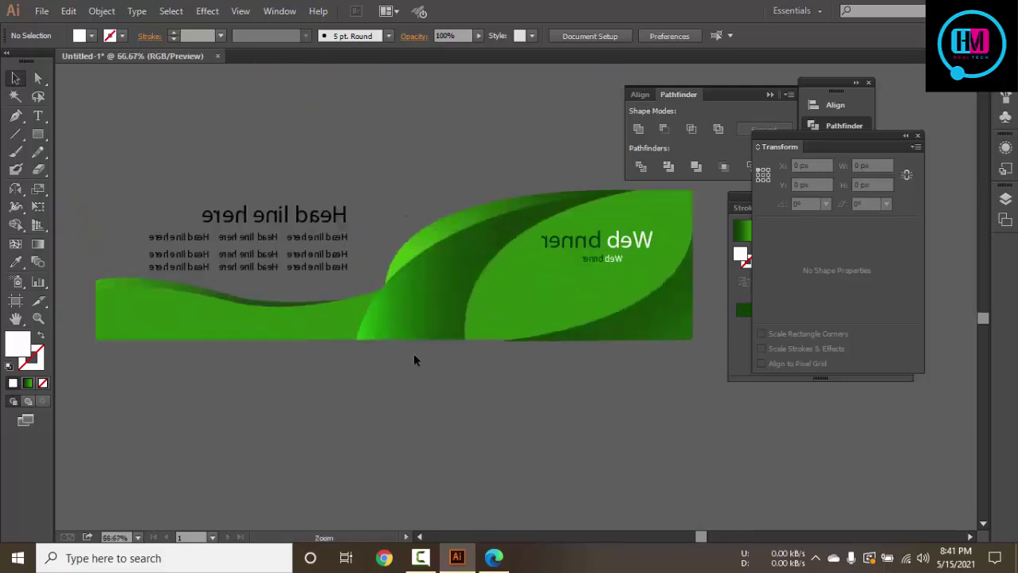
{"action": "left_click", "coordinate": [281, 268]}
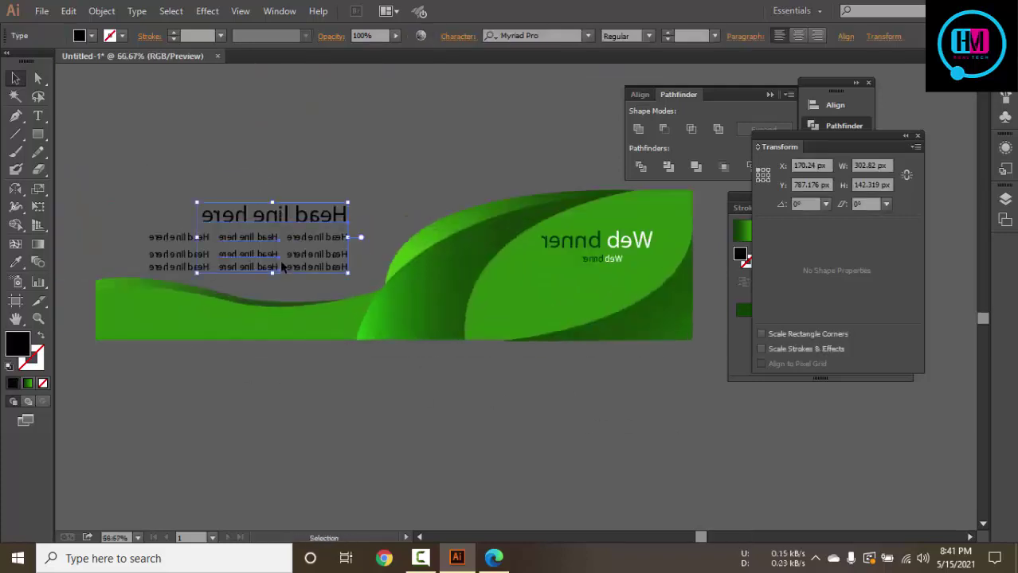
{"action": "key", "text": "Delete"}
Delete both body text columns and the Web bnner text, then check the reference image
{"action": "left_click", "coordinate": [199, 267]}
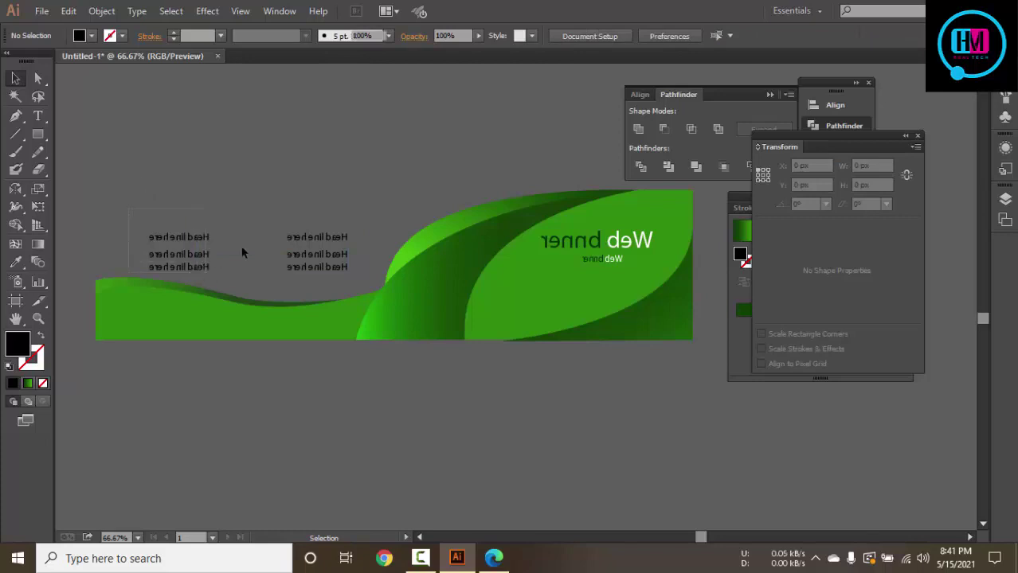
{"action": "key", "text": "Delete"}
{"action": "left_click", "coordinate": [336, 268]}
{"action": "key", "text": "Delete"}
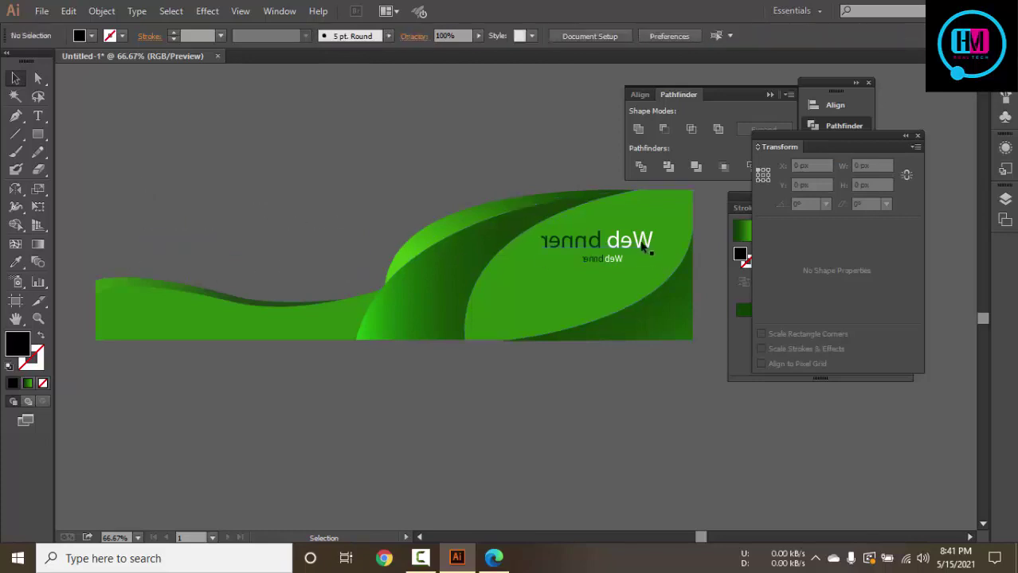
{"action": "left_click", "coordinate": [646, 249]}
{"action": "key", "text": "Delete"}
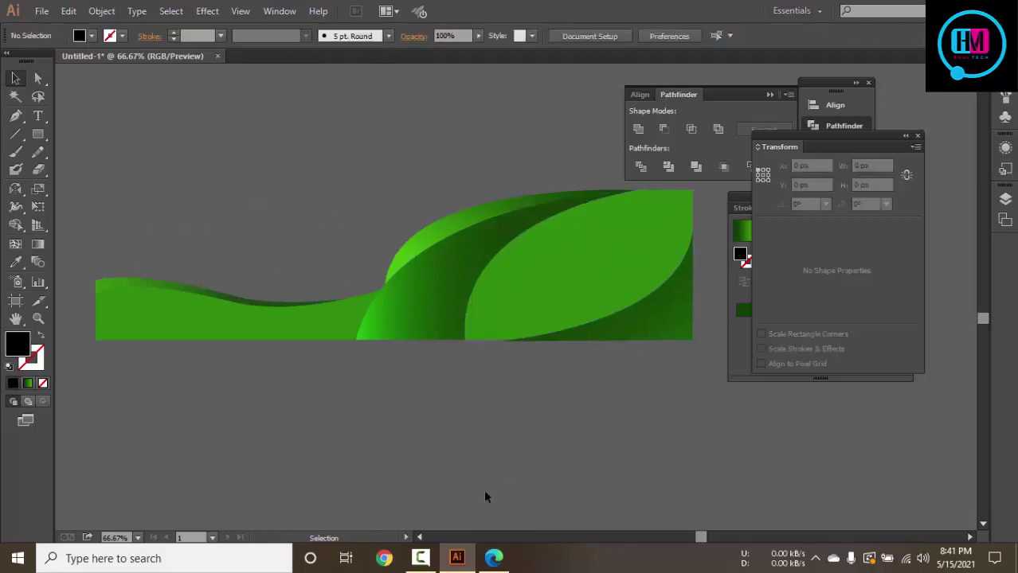
{"action": "left_click", "coordinate": [497, 558]}
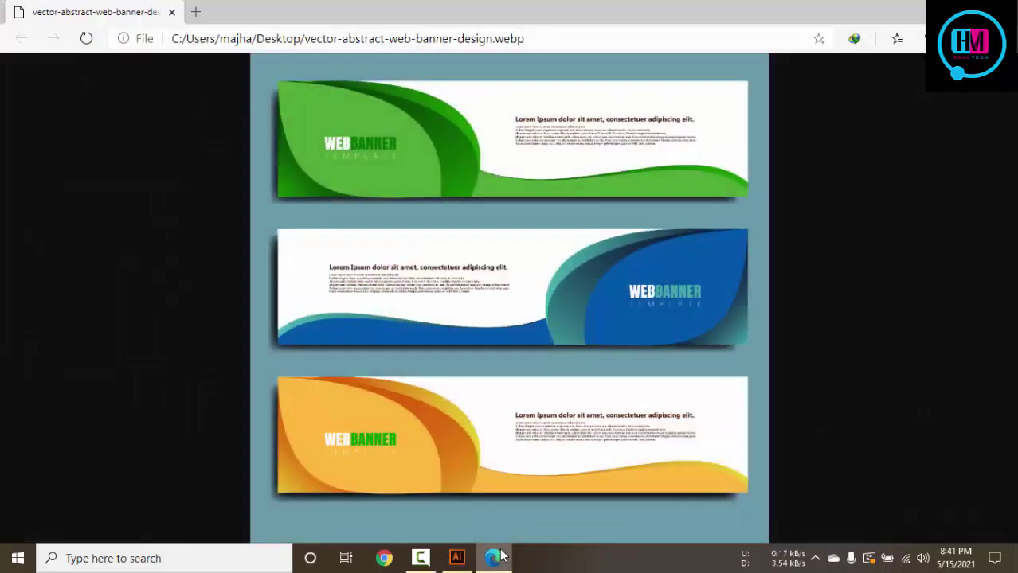
{"action": "left_click", "coordinate": [495, 557]}
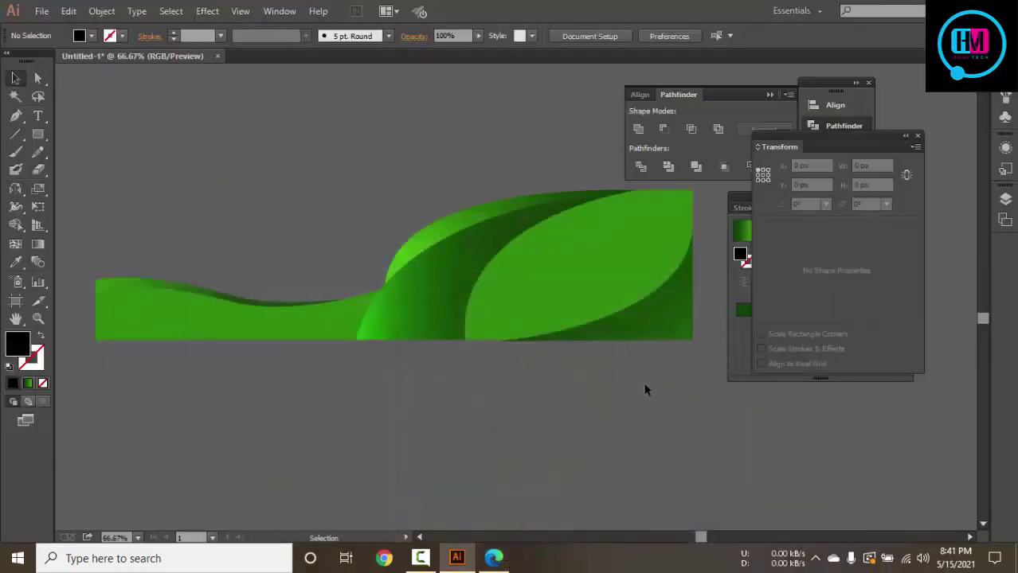
Set the Web Bnner text style to Condensed, then Bold
{"action": "key", "text": "t"}
{"action": "type", "text": "Web Bnner"}
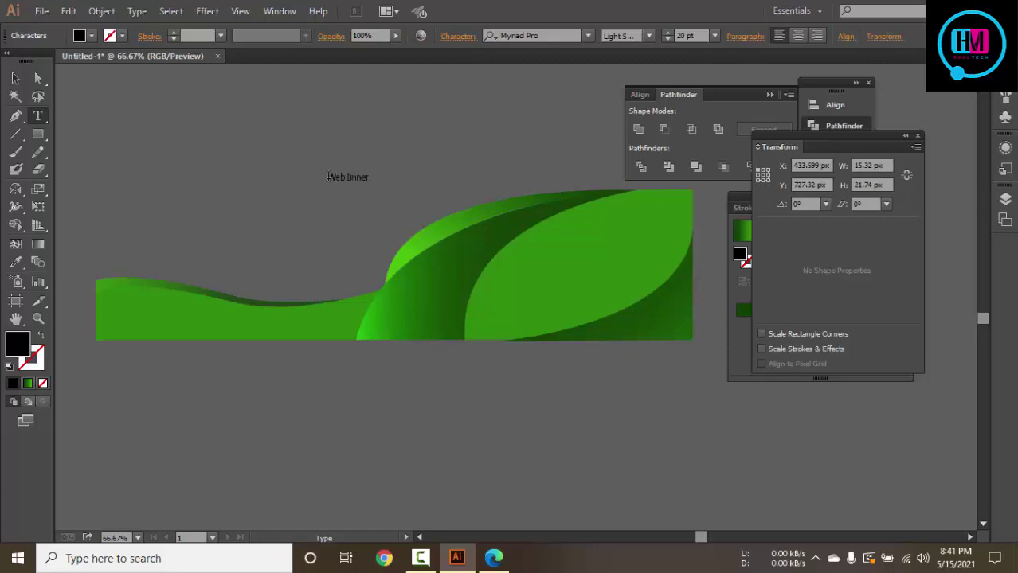
{"action": "key", "text": "ctrl+a"}
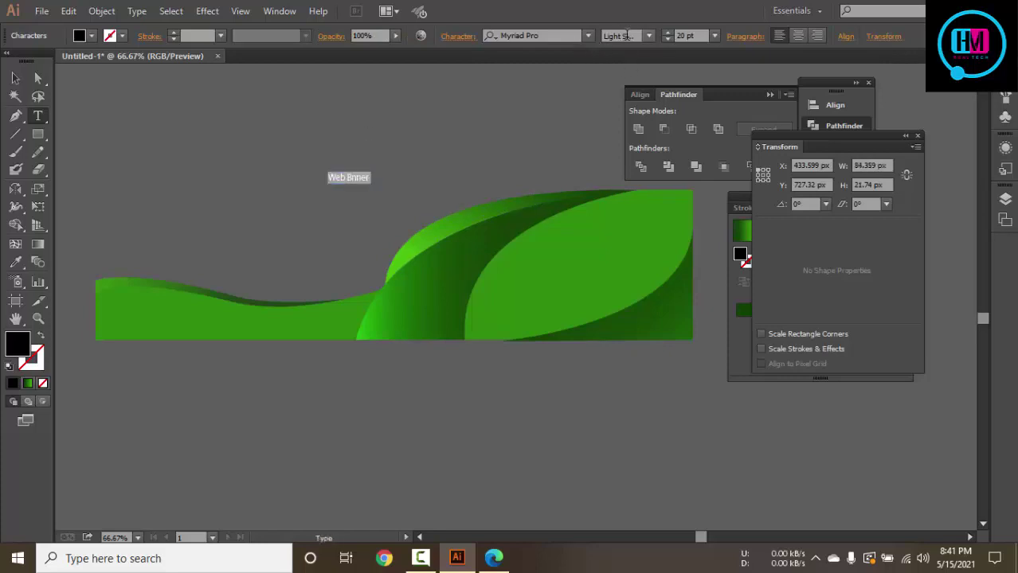
{"action": "left_click", "coordinate": [650, 37]}
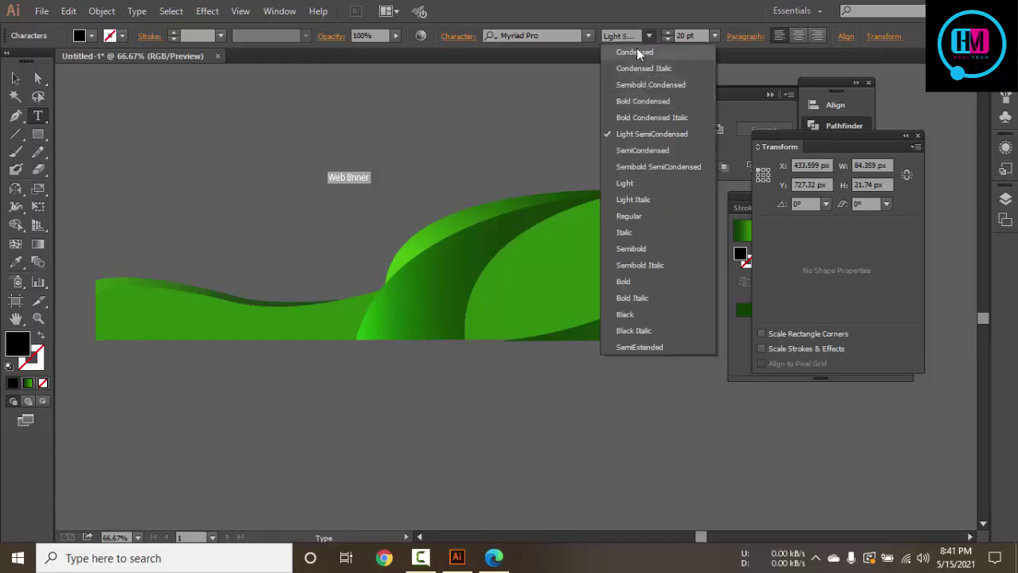
{"action": "left_click", "coordinate": [635, 47]}
{"action": "left_click", "coordinate": [648, 36]}
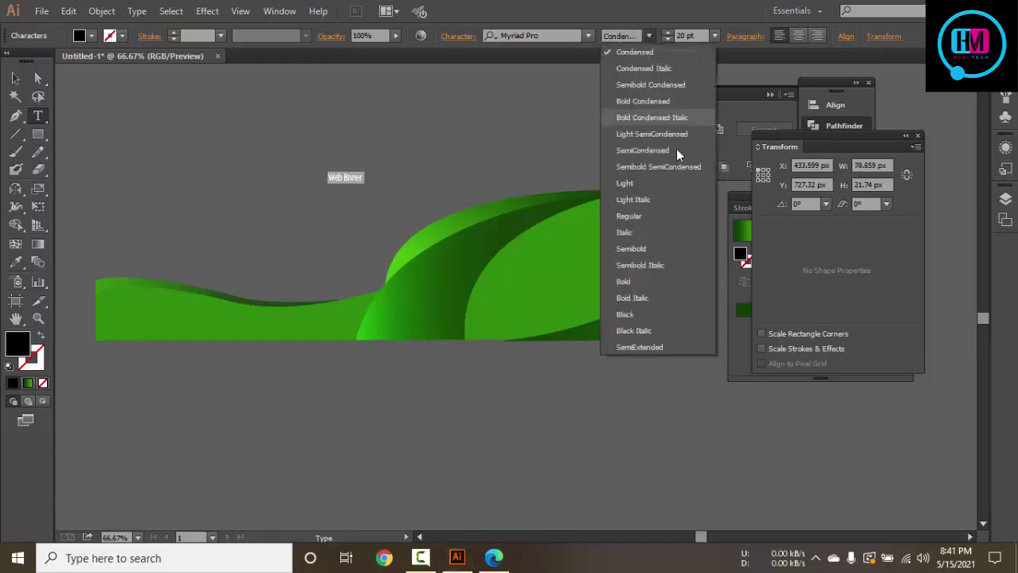
{"action": "left_click", "coordinate": [641, 296]}
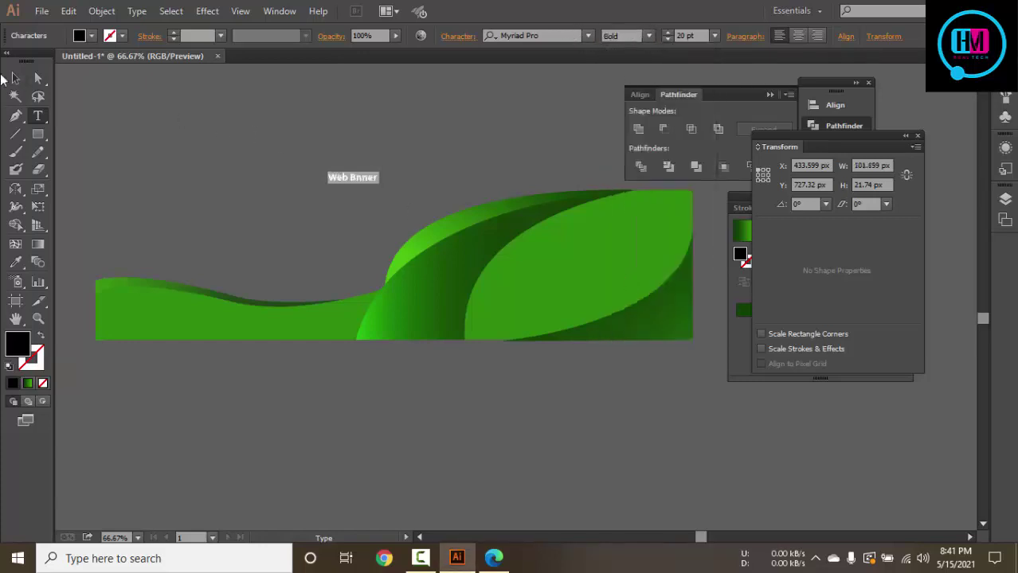
Move the Web Bnner text onto the banner and enlarge it to about double size
{"action": "left_click", "coordinate": [15, 77]}
{"action": "left_click_drag", "start_coordinate": [355, 177], "coordinate": [603, 255]}
{"action": "left_click", "coordinate": [600, 249]}
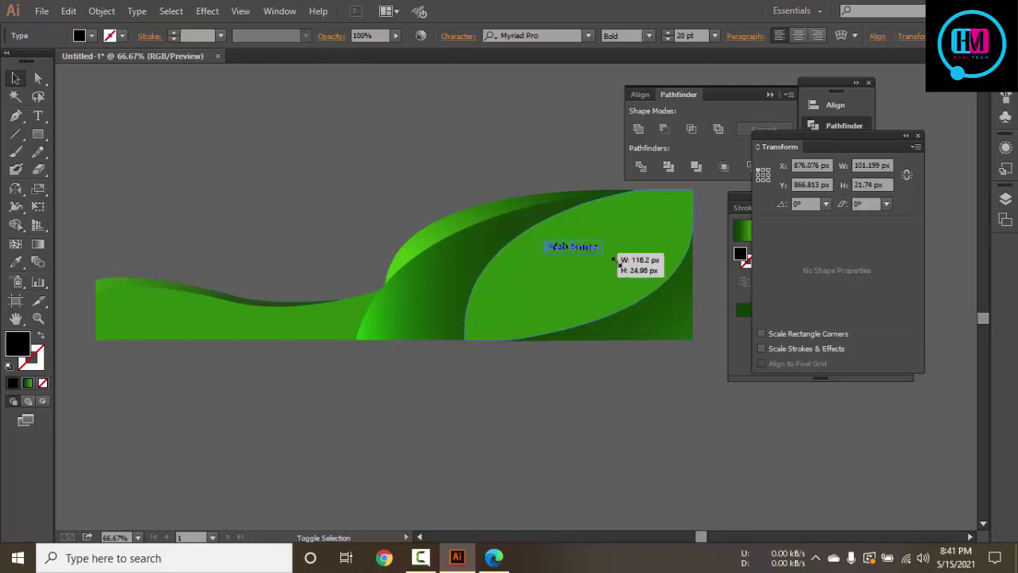
{"action": "mouse_move", "coordinate": [601, 252]}
{"action": "left_mouse_down"}
{"action": "mouse_move", "coordinate": [629, 259]}
{"action": "mouse_move", "coordinate": [614, 247]}
{"action": "left_mouse_up"}
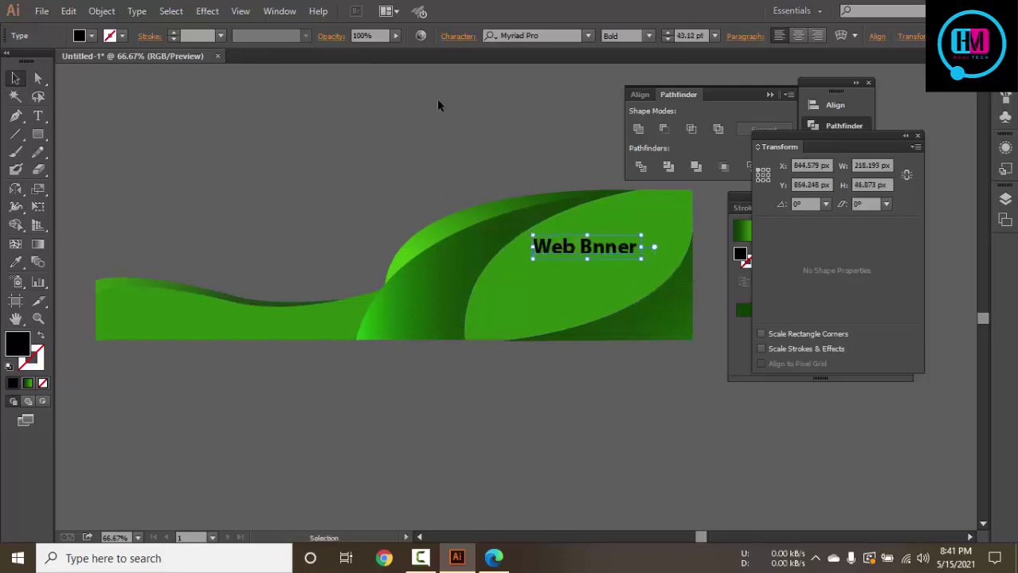
Cycle through font families until the heading is set in Optimus
{"action": "left_click", "coordinate": [537, 35]}
{"action": "key", "text": "Down"}
{"action": "key", "text": "Down"}
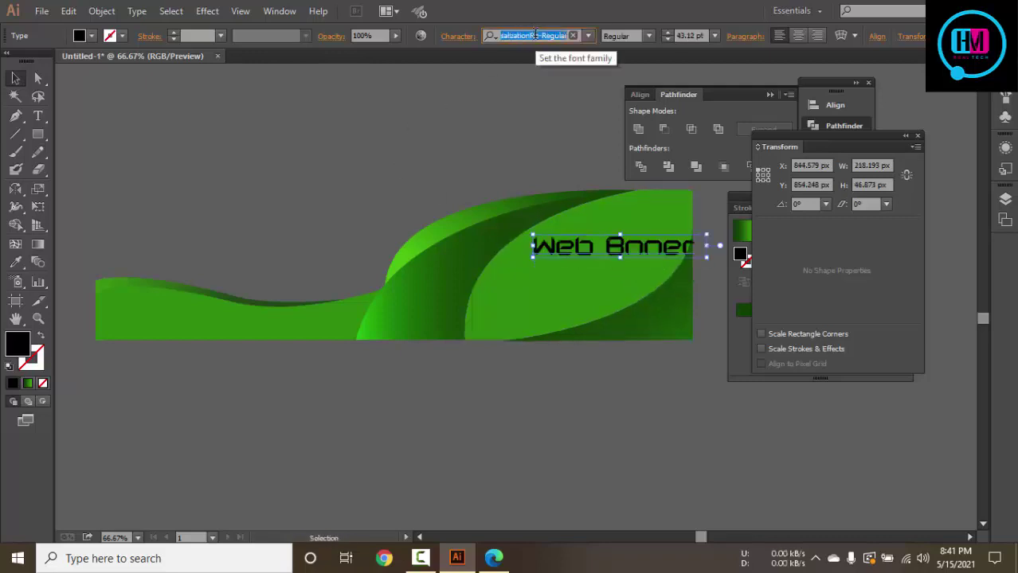
{"action": "key", "text": "Down"}
{"action": "key", "text": "Down"}
{"action": "key", "text": "Down"}
{"action": "key", "text": "Down"}
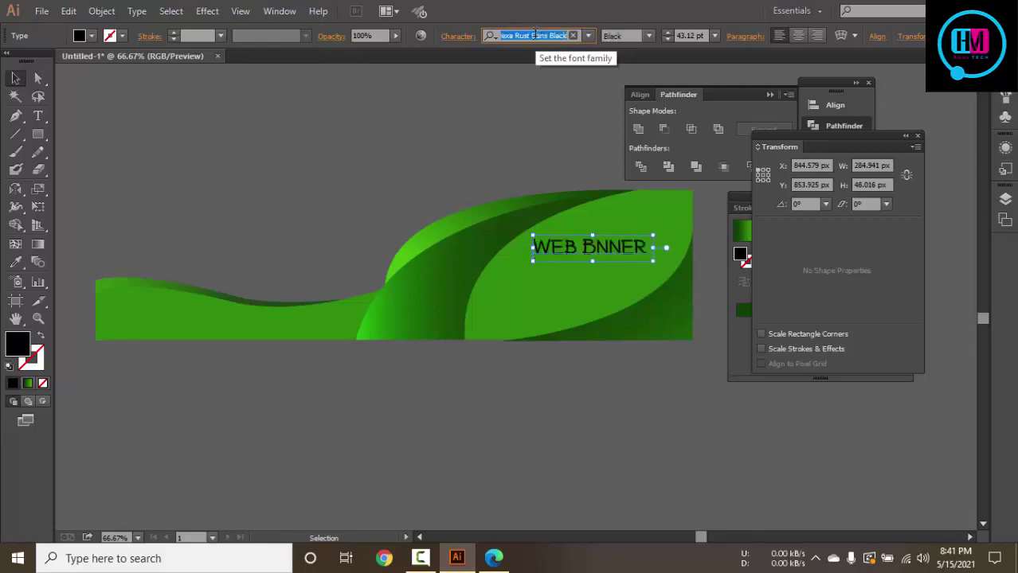
{"action": "key", "text": "Down"}
{"action": "key", "text": "Down"}
{"action": "key", "text": "Down"}
{"action": "key", "text": "Down"}
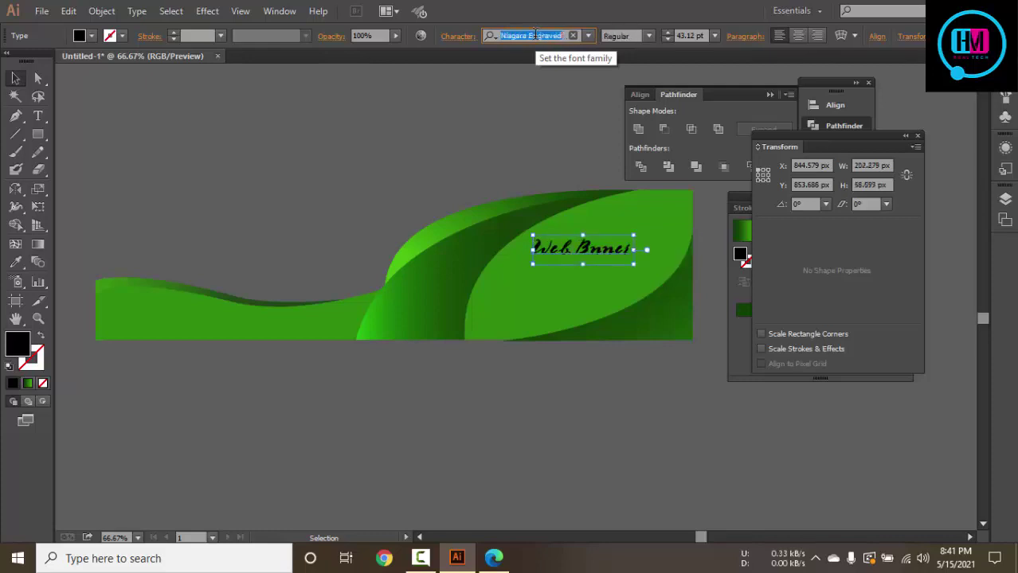
{"action": "key", "text": "Down"}
{"action": "key", "text": "Down"}
{"action": "key", "text": "Down"}
{"action": "key", "text": "Down"}
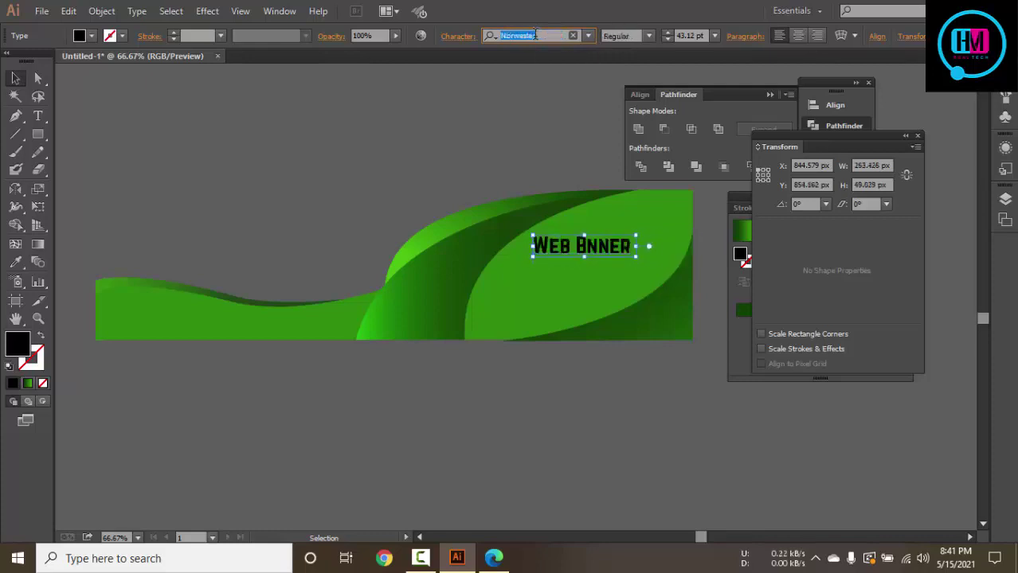
{"action": "key", "text": "Down"}
{"action": "key", "text": "Down"}
{"action": "key", "text": "Down"}
{"action": "key", "text": "Down"}
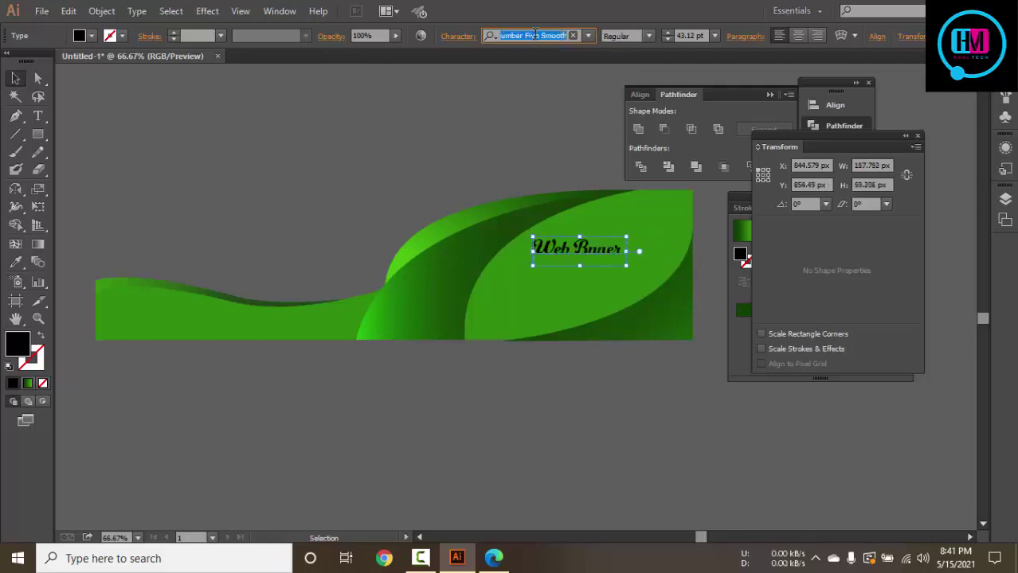
{"action": "key", "text": "Down"}
{"action": "key", "text": "Down"}
{"action": "key", "text": "Down"}
{"action": "key", "text": "Down"}
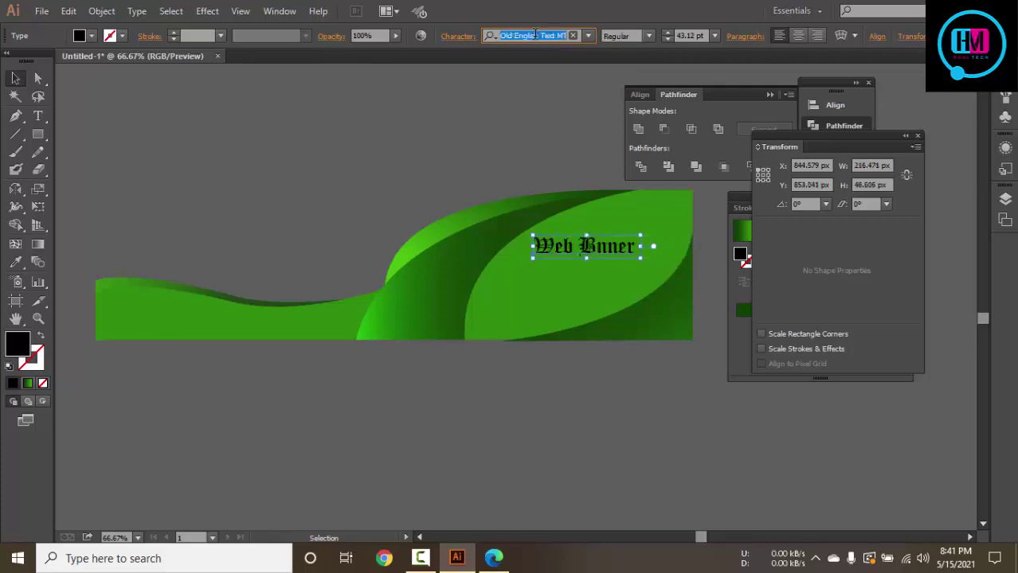
{"action": "key", "text": "Down"}
{"action": "key", "text": "Down"}
{"action": "key", "text": "Down"}
{"action": "key", "text": "Down"}
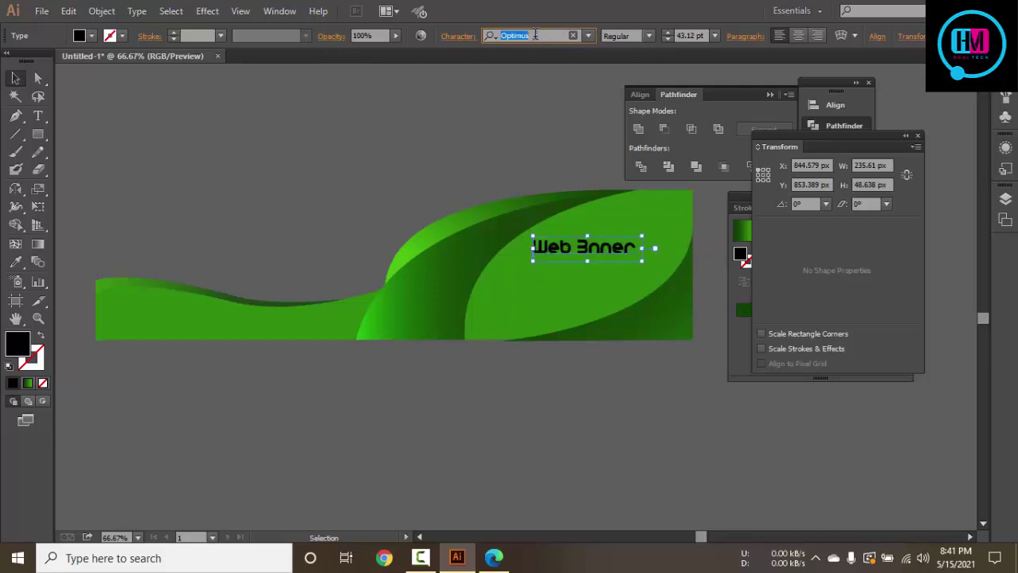
{"action": "key", "text": "Down"}
{"action": "key", "text": "Down"}
{"action": "key", "text": "Down"}
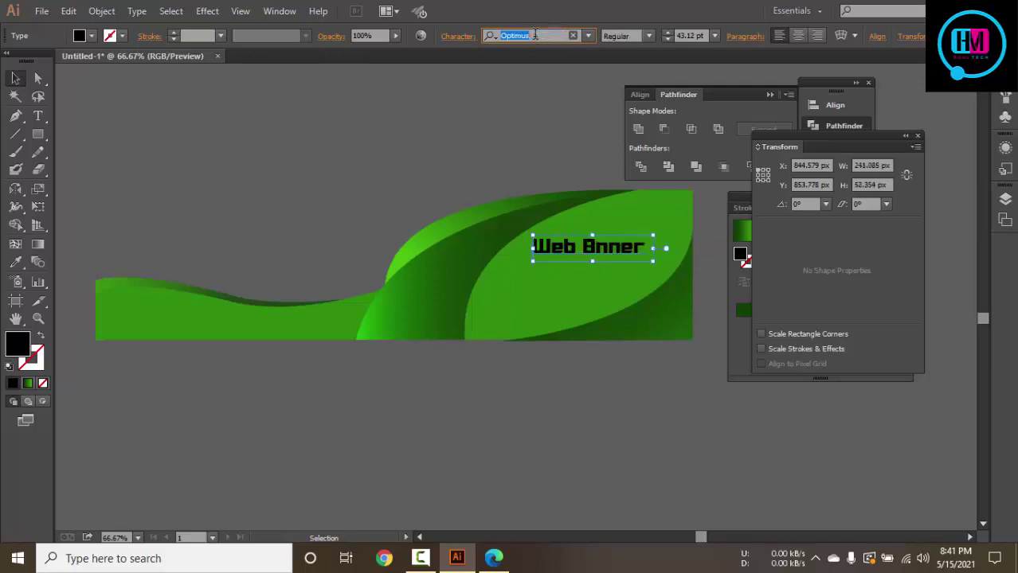
{"action": "key", "text": "Down"}
{"action": "key", "text": "Down"}
{"action": "key", "text": "Down"}
{"action": "key", "text": "Down"}
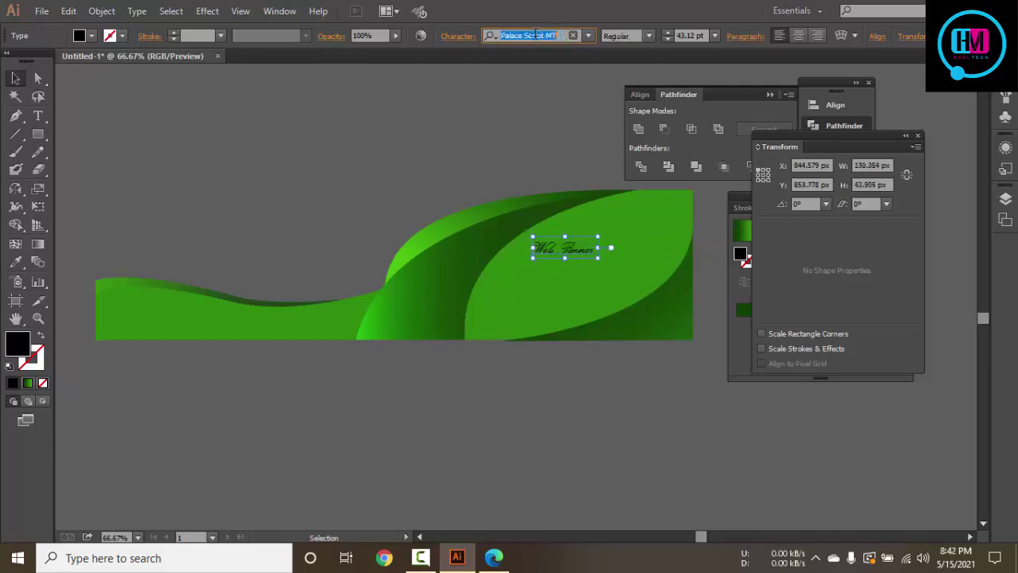
{"action": "key", "text": "Down"}
{"action": "key", "text": "Up"}
{"action": "key", "text": "Up"}
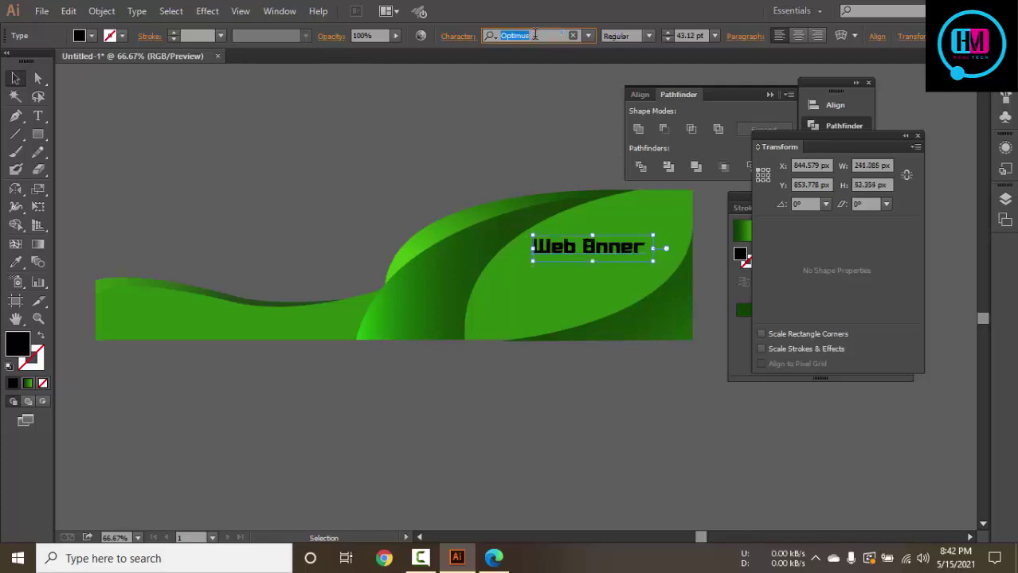
Copy the heading just below it, set in Orator Std Medium at 20 pt
{"action": "left_click", "coordinate": [315, 129]}
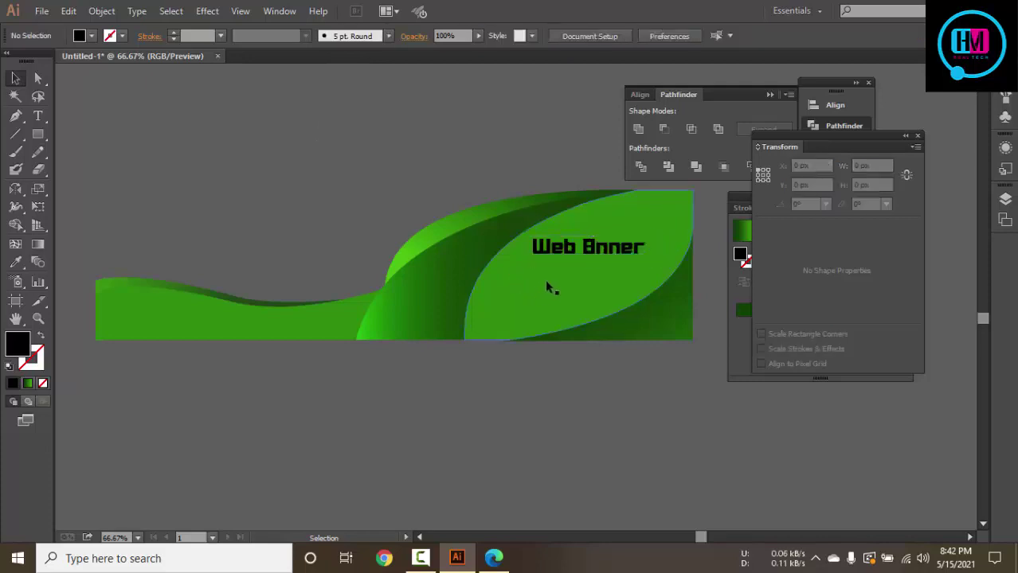
{"action": "left_click", "coordinate": [565, 250]}
{"action": "left_click_drag", "start_coordinate": [565, 250], "coordinate": [567, 274]}
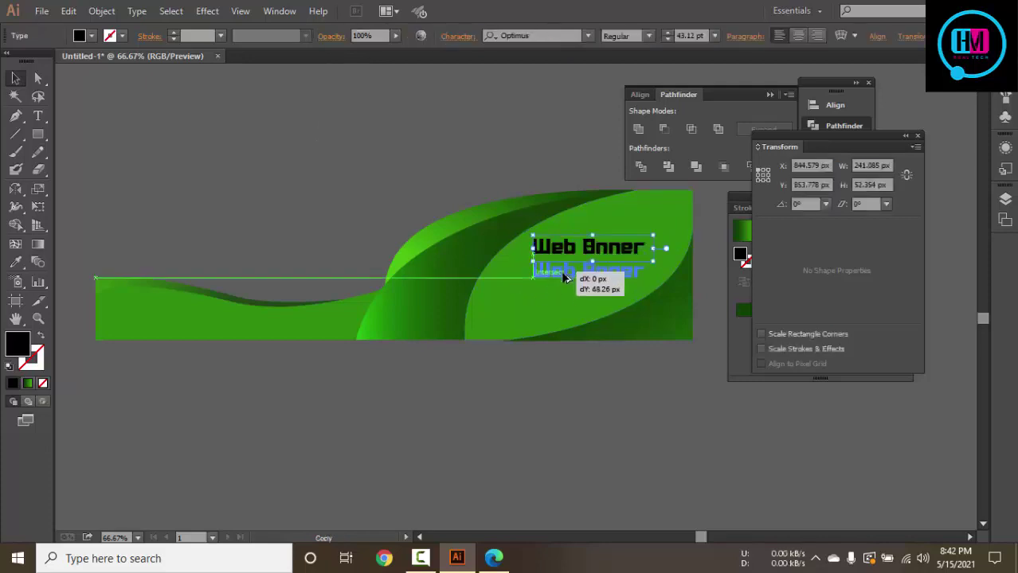
{"action": "left_click", "coordinate": [536, 35]}
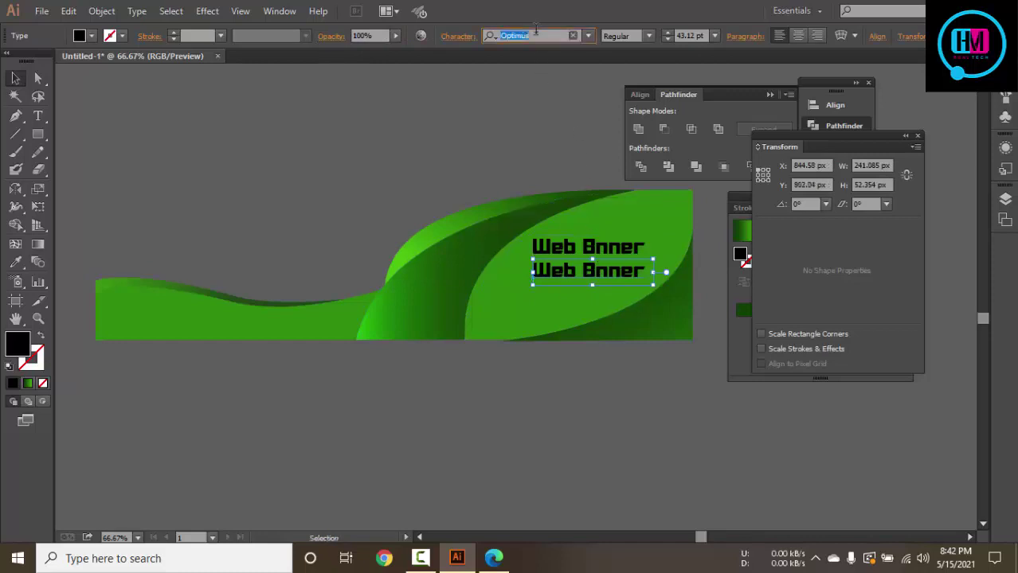
{"action": "key", "text": "Down"}
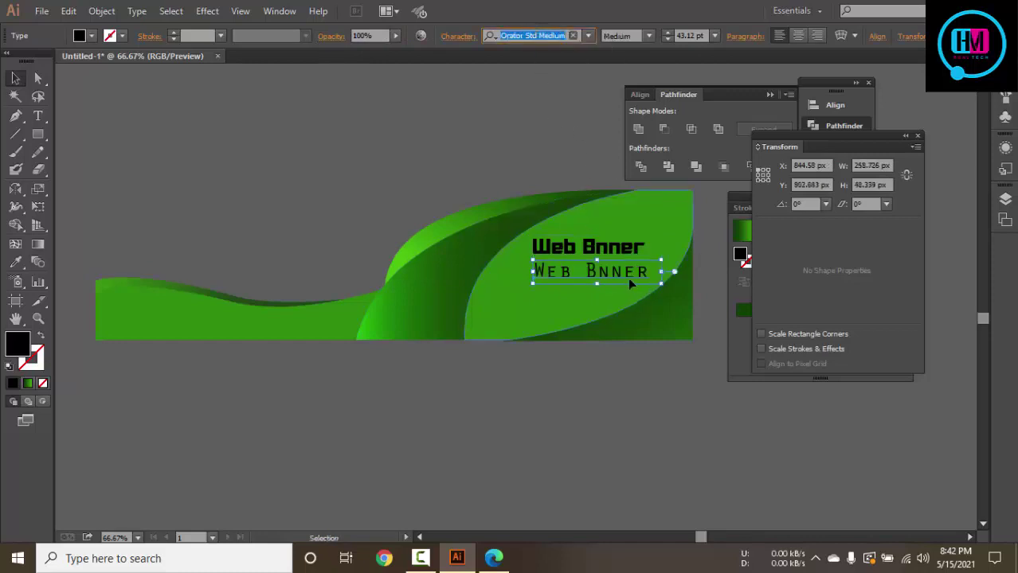
{"action": "double_click", "coordinate": [626, 274]}
{"action": "key", "text": "ctrl+a"}
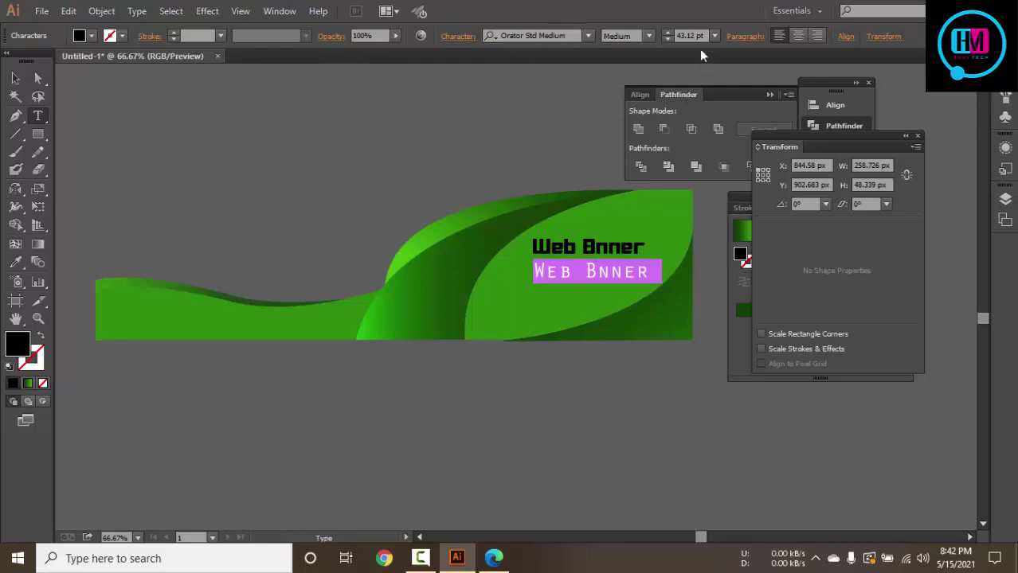
{"action": "type", "text": "20"}
{"action": "key", "text": "Return"}
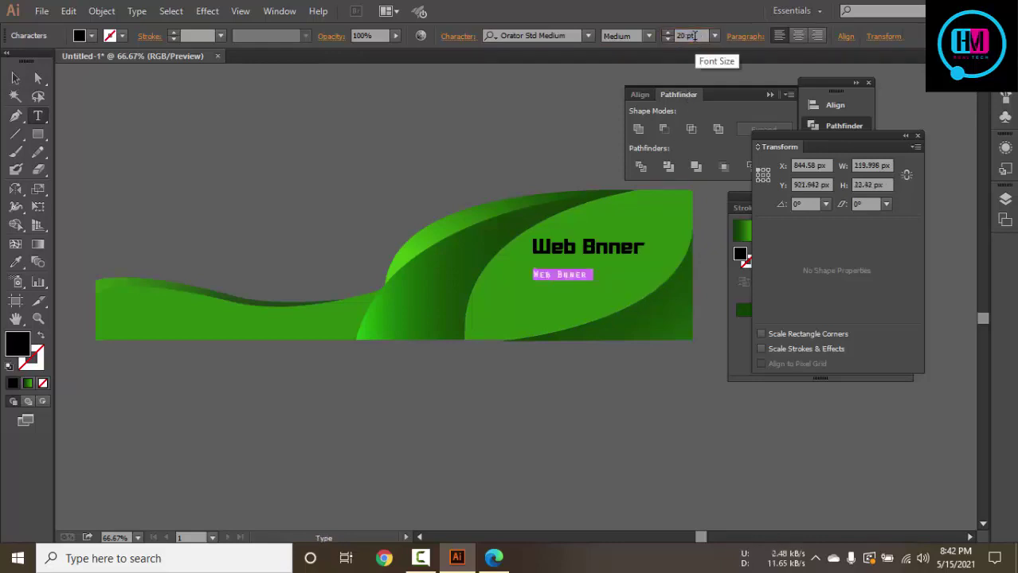
Move the small subtitle up to sit just under the heading
{"action": "left_click", "coordinate": [15, 78]}
{"action": "left_click", "coordinate": [718, 398]}
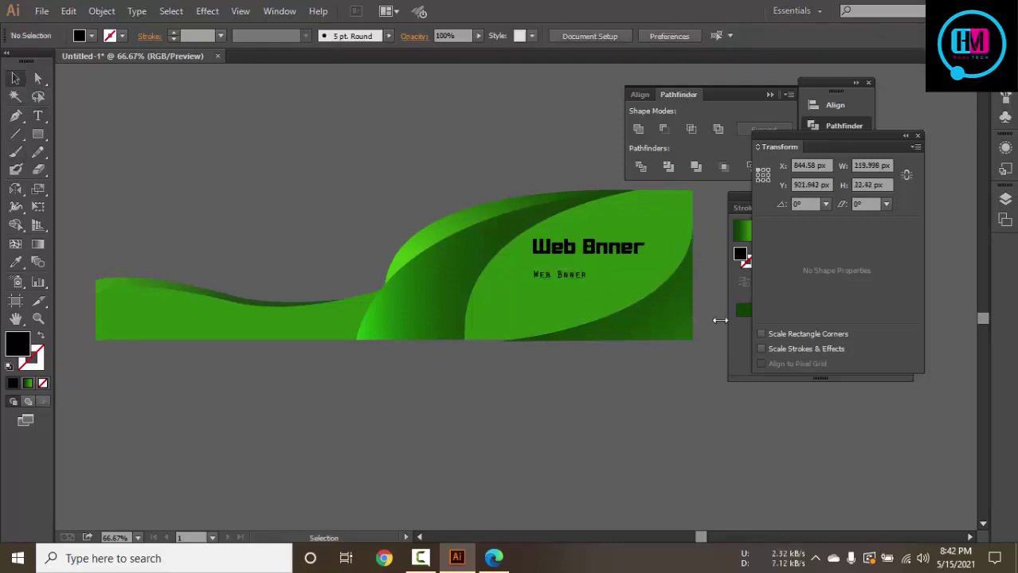
{"action": "left_click_drag", "start_coordinate": [575, 276], "coordinate": [647, 278]}
{"action": "left_click", "coordinate": [645, 453]}
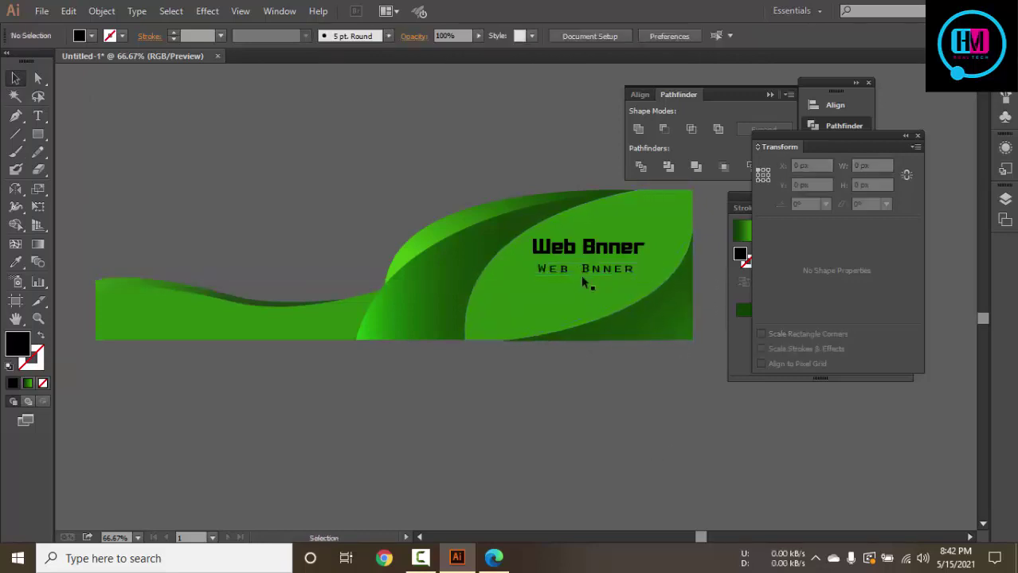
Make the word 'Web' in the heading white
{"action": "double_click", "coordinate": [563, 249]}
{"action": "key", "text": "ctrl+a"}
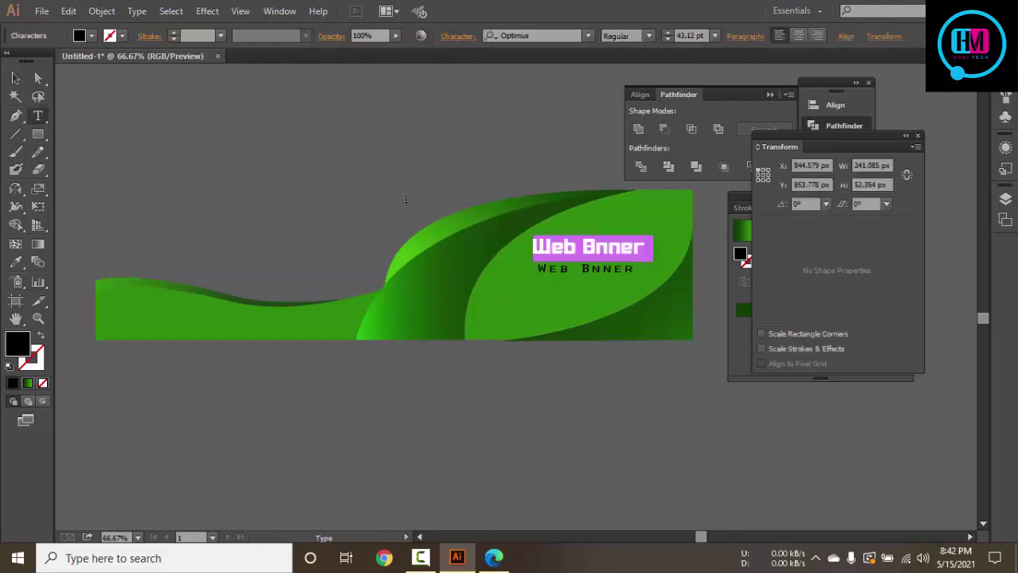
{"action": "left_click_drag", "start_coordinate": [580, 247], "coordinate": [492, 241]}
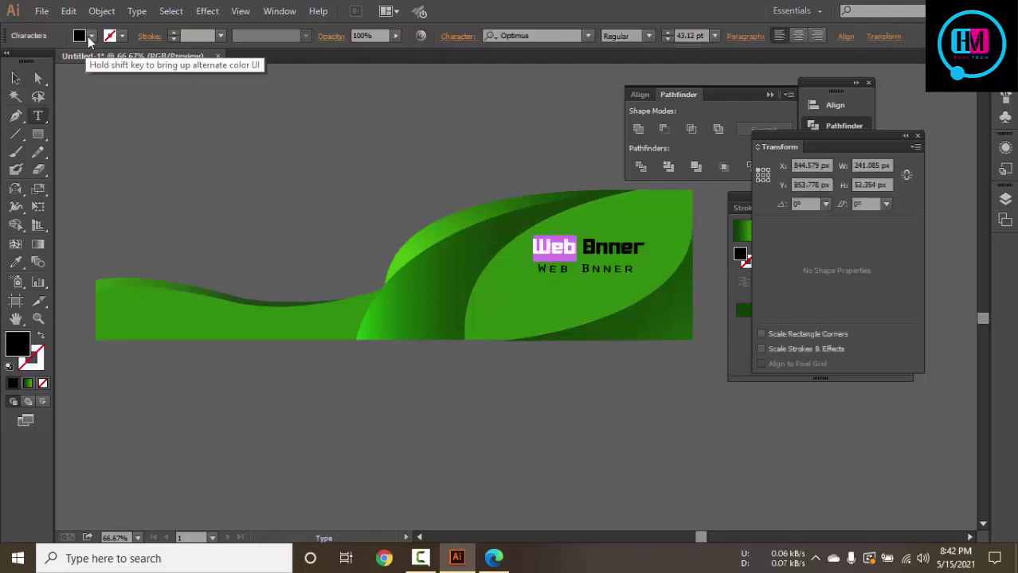
{"action": "left_click", "coordinate": [92, 36]}
{"action": "left_click", "coordinate": [30, 61]}
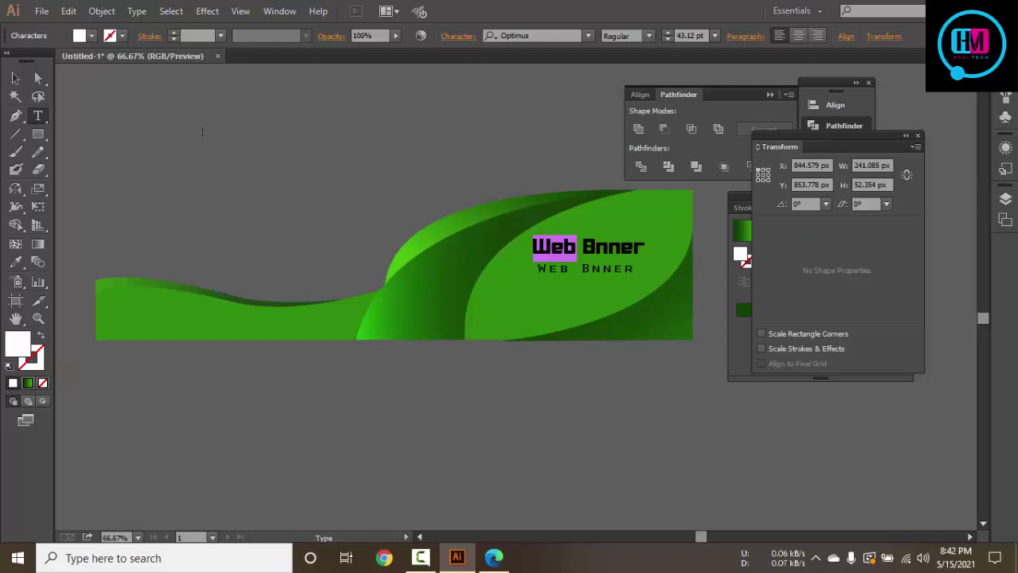
{"action": "left_click", "coordinate": [15, 77]}
{"action": "left_click", "coordinate": [383, 143]}
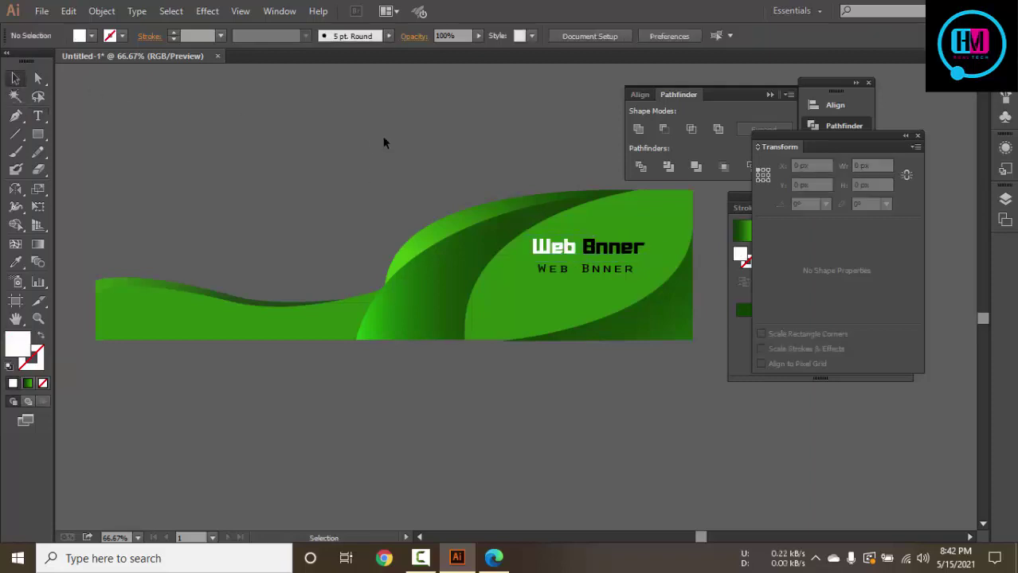
Bring the upper banner into view and try selecting its headline and text rows
{"action": "key", "text": "ctrl+minus"}
{"action": "key", "text": "ctrl+minus"}
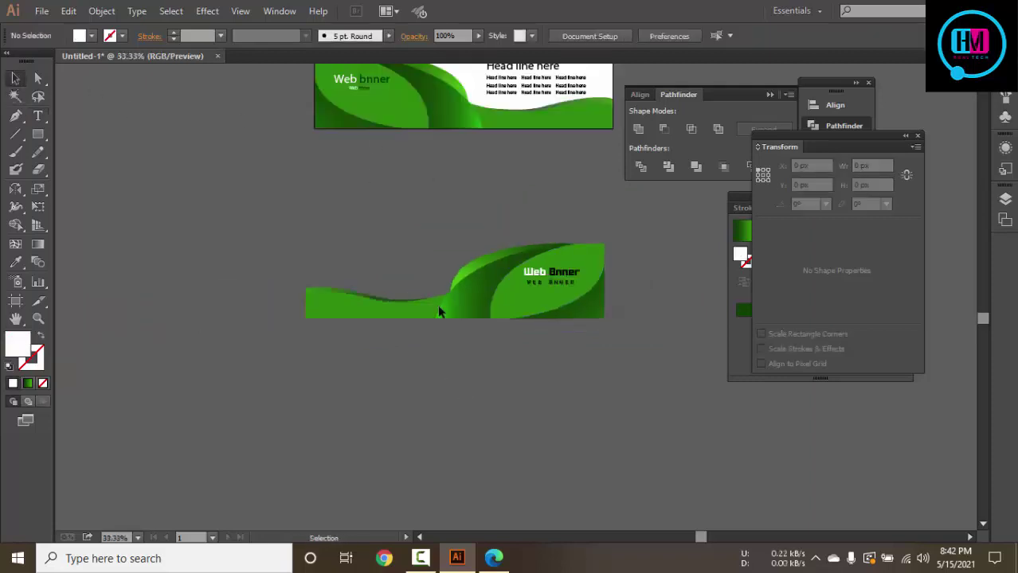
{"action": "left_click", "coordinate": [437, 208]}
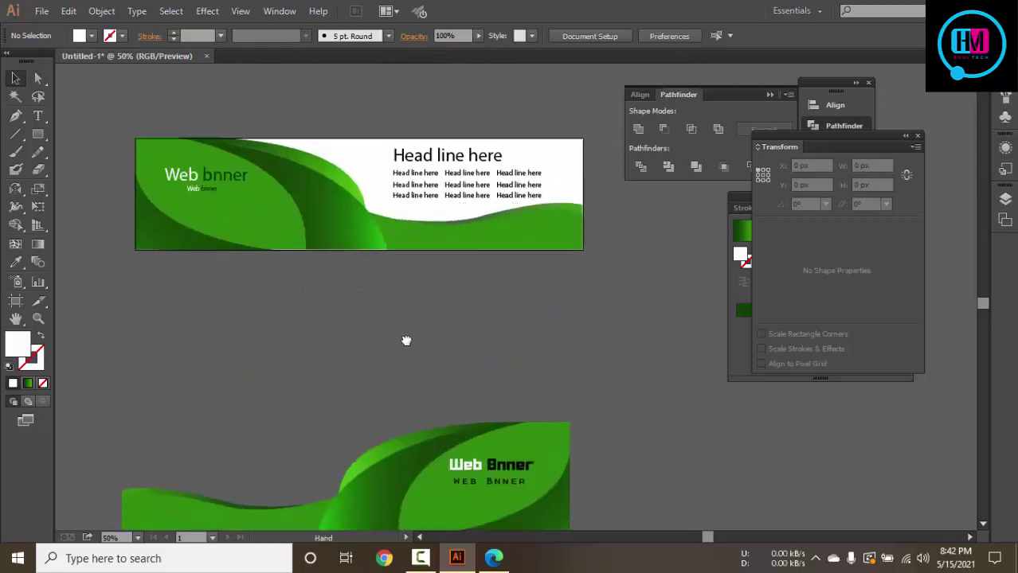
{"action": "left_click_drag", "start_coordinate": [522, 186], "coordinate": [434, 307]}
{"action": "left_click", "coordinate": [453, 117]}
{"action": "left_click", "coordinate": [453, 139], "text": "shift"}
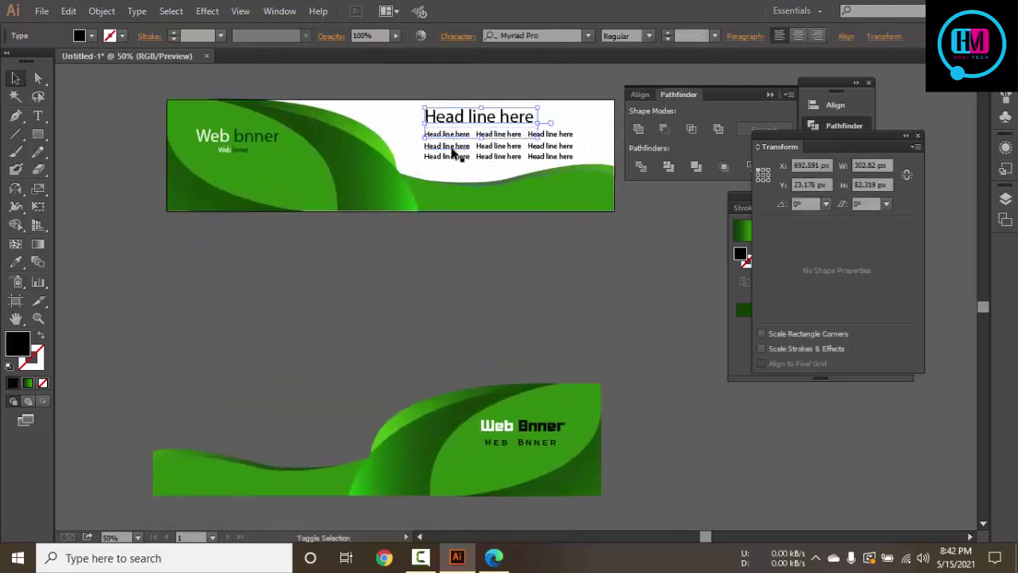
{"action": "left_click", "coordinate": [451, 148], "text": "shift"}
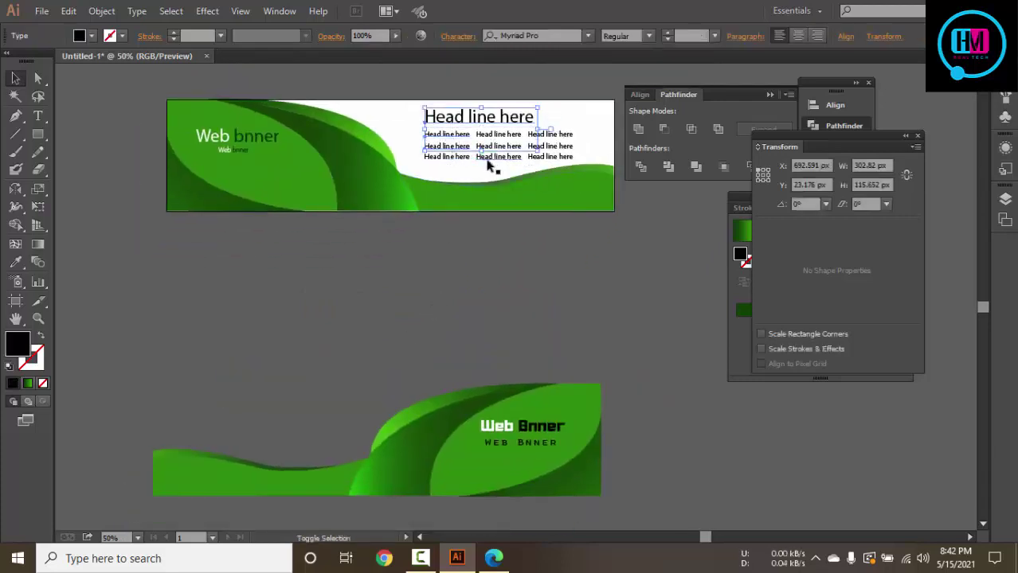
{"action": "left_click", "coordinate": [405, 96]}
Copy the headline and small text rows onto the lower banner's left side
{"action": "left_click_drag", "start_coordinate": [537, 162], "coordinate": [583, 166]}
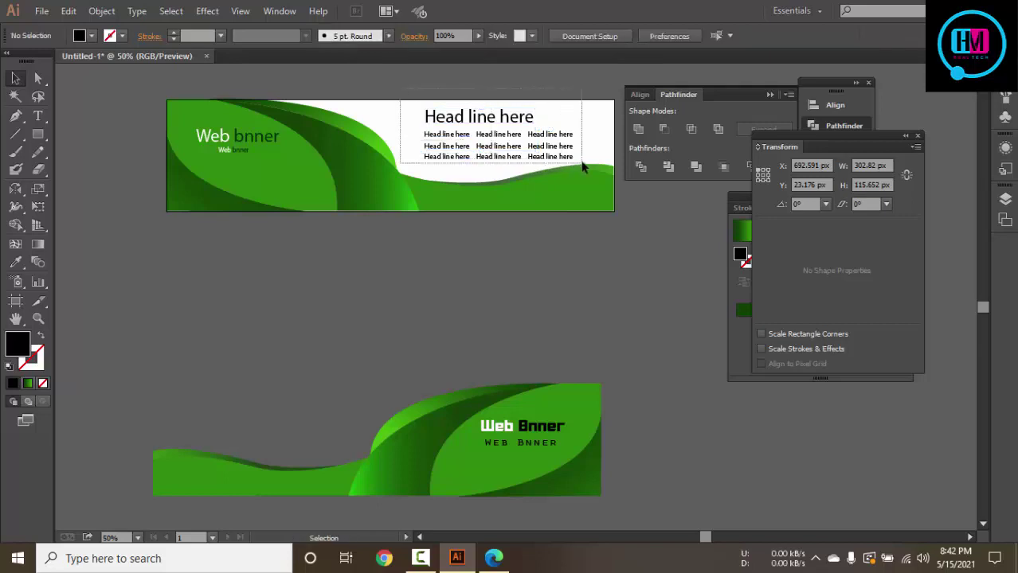
{"action": "left_click_drag", "start_coordinate": [494, 149], "coordinate": [287, 438]}
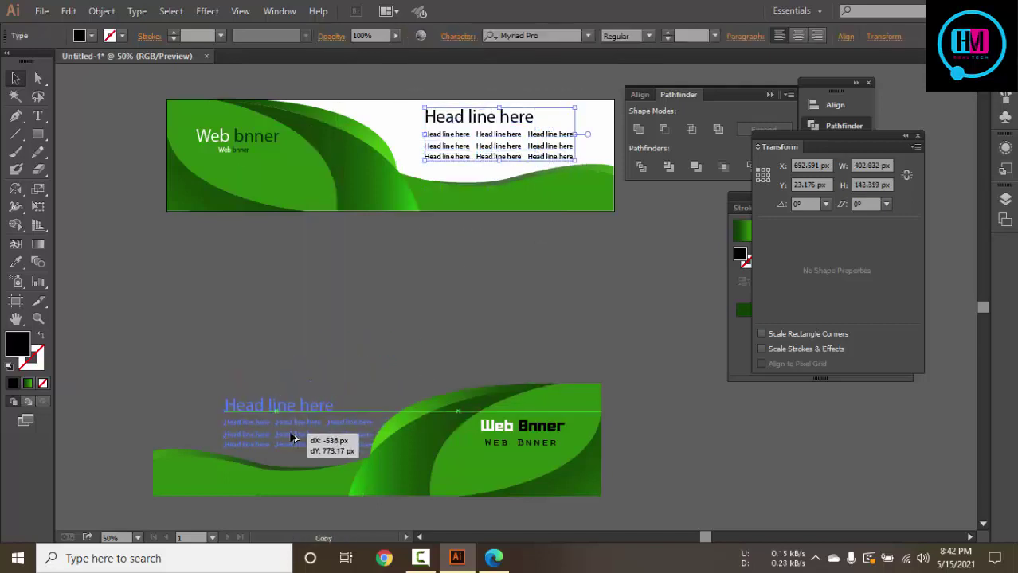
{"action": "mouse_move", "coordinate": [351, 344]}
{"action": "left_mouse_down"}
{"action": "mouse_move", "coordinate": [382, 330]}
{"action": "mouse_move", "coordinate": [449, 242]}
{"action": "left_mouse_up"}
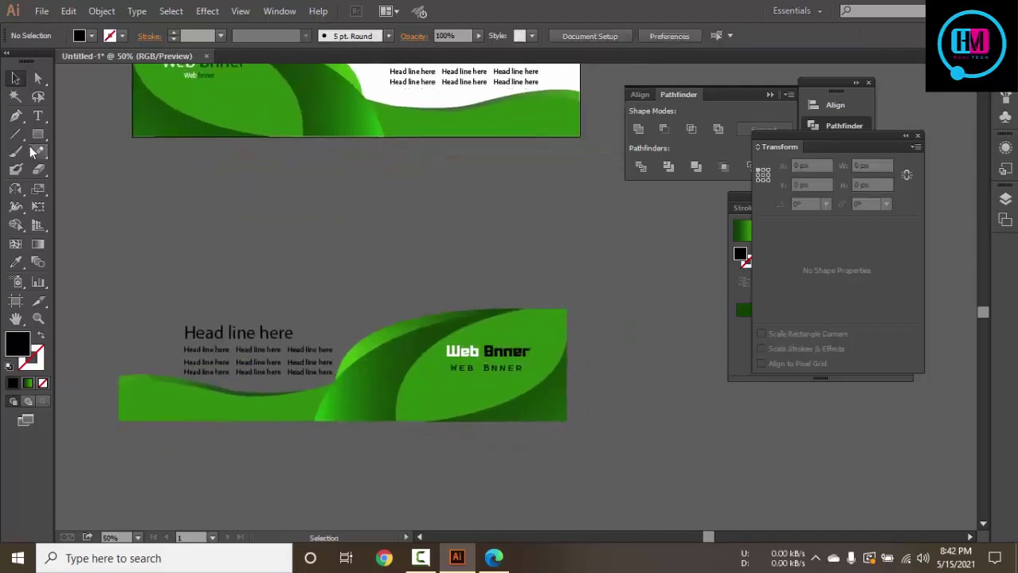
{"action": "left_click", "coordinate": [38, 134]}
Draw a 1200 by 300 px rectangle filled with white
{"action": "left_click", "coordinate": [288, 236]}
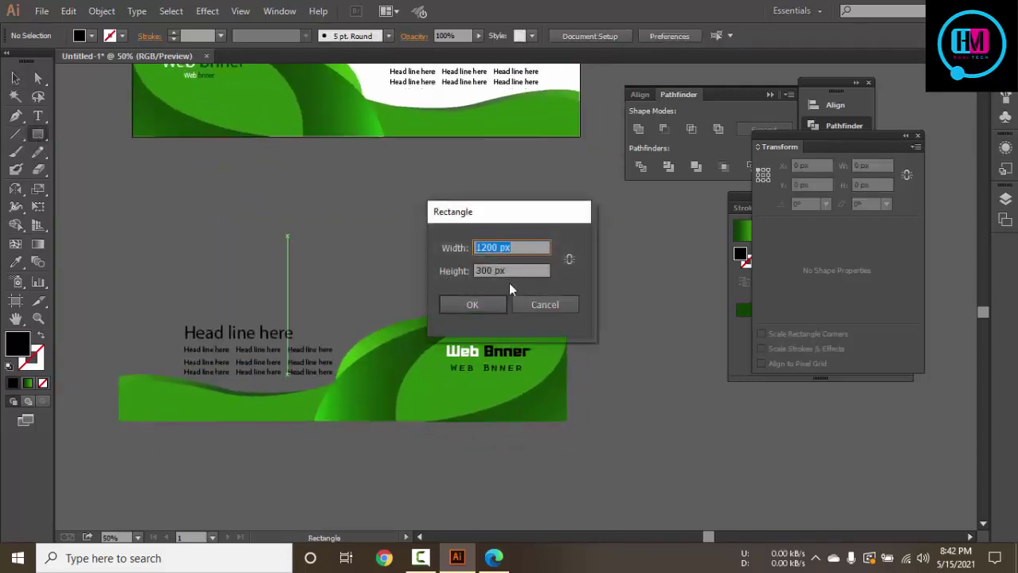
{"action": "left_click", "coordinate": [473, 305]}
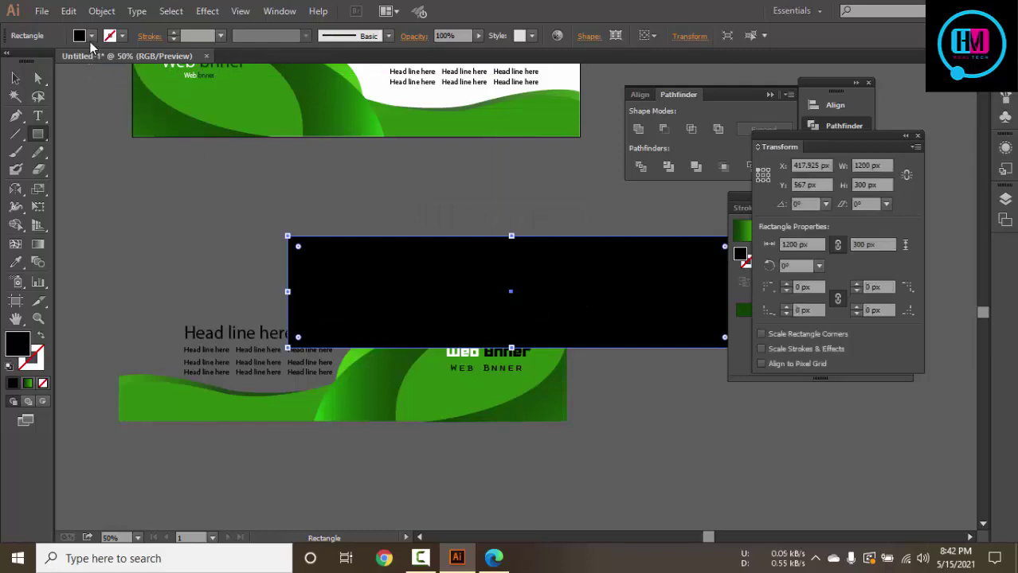
{"action": "left_click", "coordinate": [92, 36]}
{"action": "left_click", "coordinate": [36, 71]}
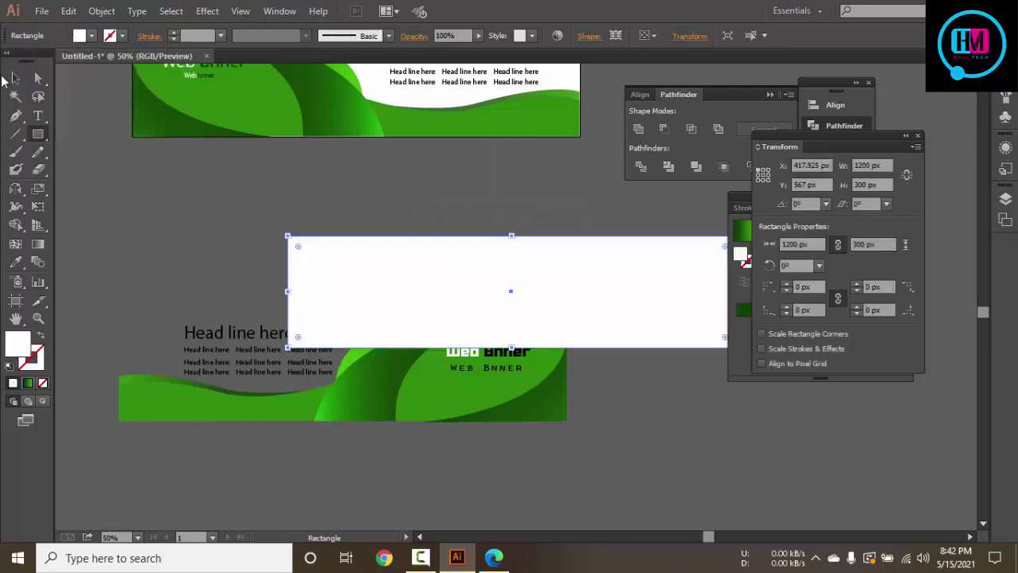
Send the white rectangle to the back and move it under the banner copy
{"action": "left_click", "coordinate": [13, 78]}
{"action": "right_click", "coordinate": [462, 246]}
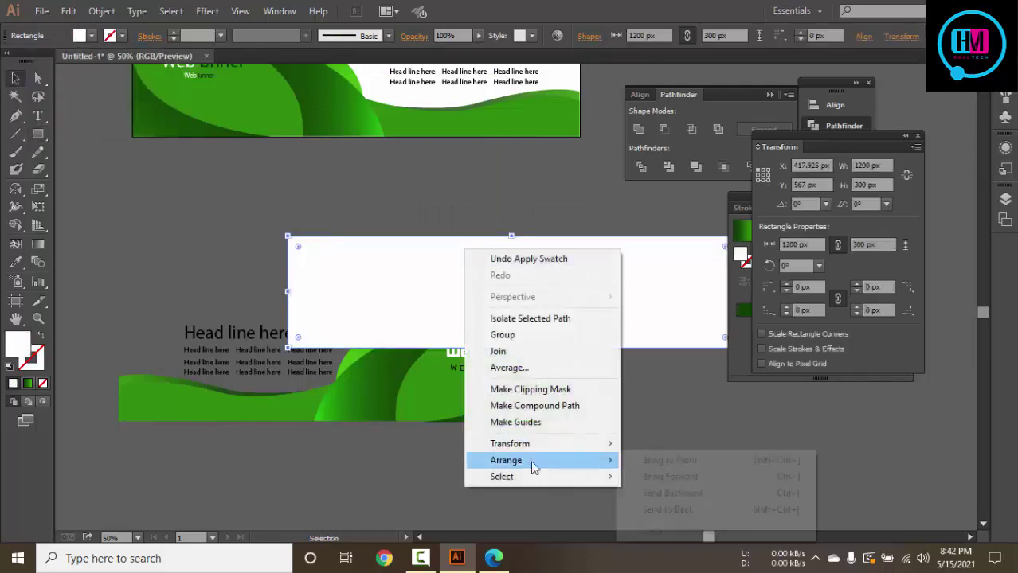
{"action": "left_click", "coordinate": [704, 510]}
{"action": "mouse_move", "coordinate": [660, 264]}
{"action": "left_mouse_down"}
{"action": "mouse_move", "coordinate": [462, 352]}
{"action": "mouse_move", "coordinate": [491, 350]}
{"action": "left_mouse_up"}
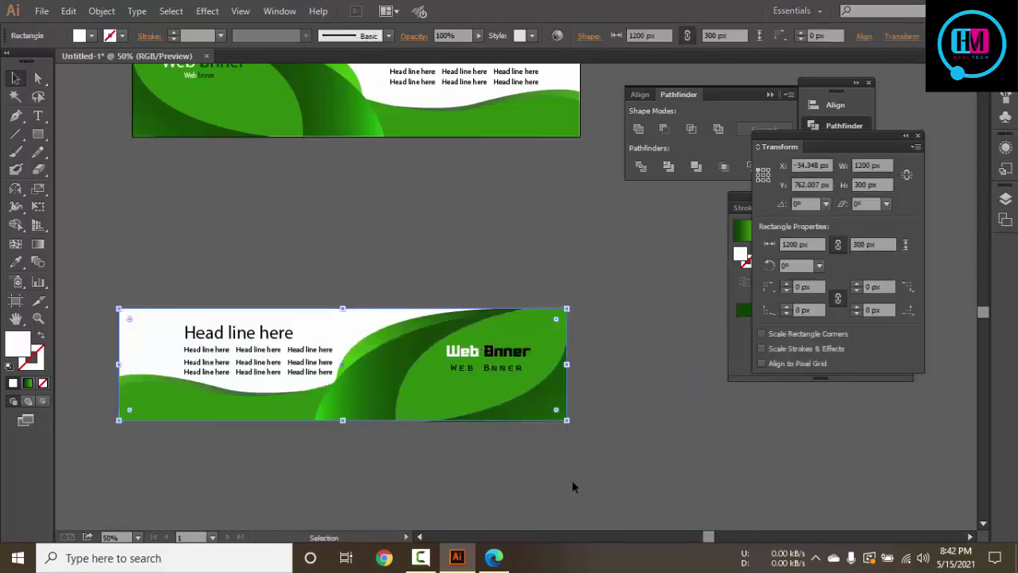
{"action": "left_click", "coordinate": [575, 489]}
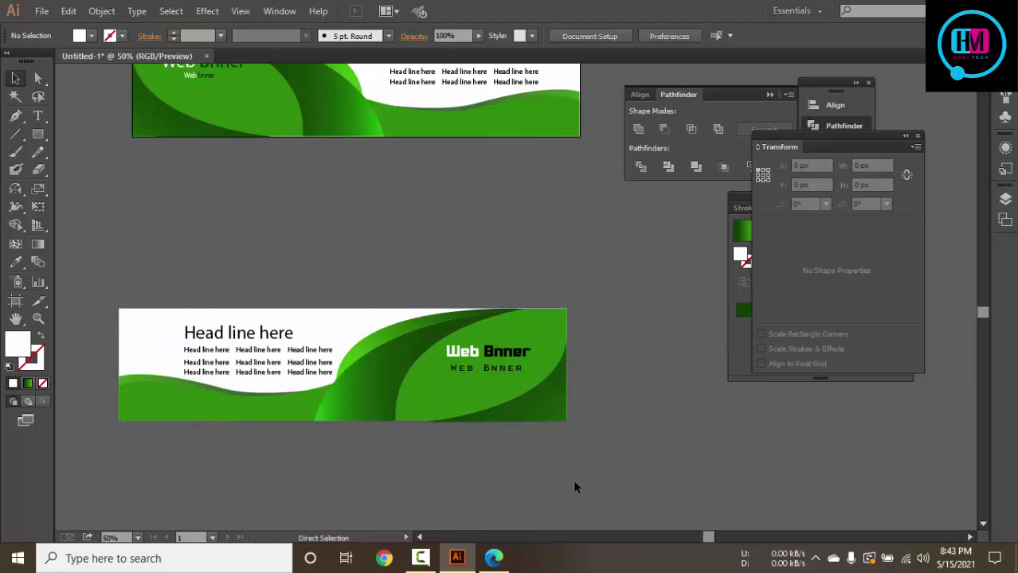
Move the second banner up beneath the original and zoom out to compare
{"action": "mouse_move", "coordinate": [534, 486]}
{"action": "left_mouse_down"}
{"action": "mouse_move", "coordinate": [439, 377]}
{"action": "mouse_move", "coordinate": [459, 234]}
{"action": "mouse_move", "coordinate": [506, 260]}
{"action": "left_mouse_up"}
{"action": "left_click", "coordinate": [653, 380]}
{"action": "key", "text": "ctrl+minus"}
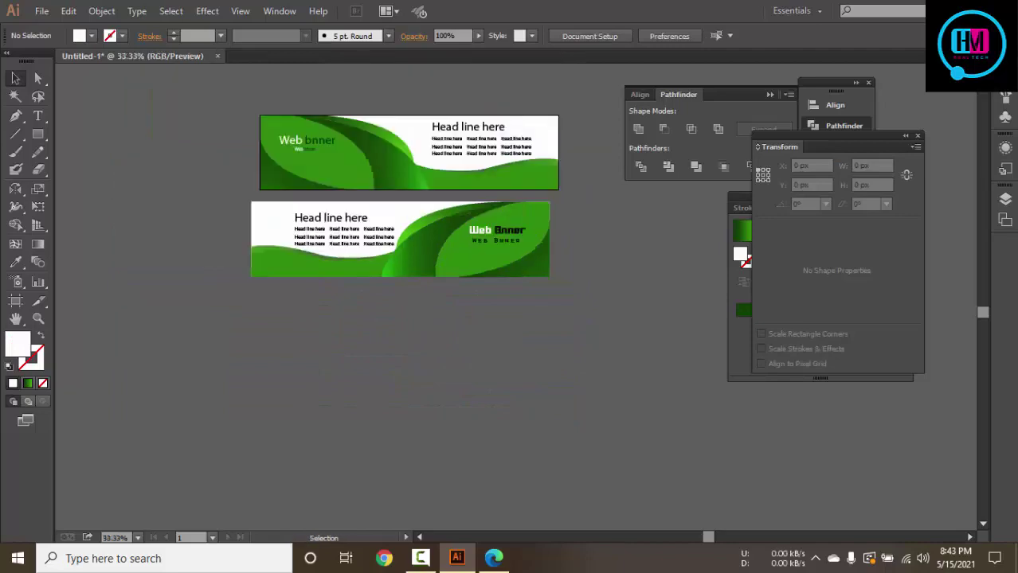
{"action": "left_click", "coordinate": [500, 561]}
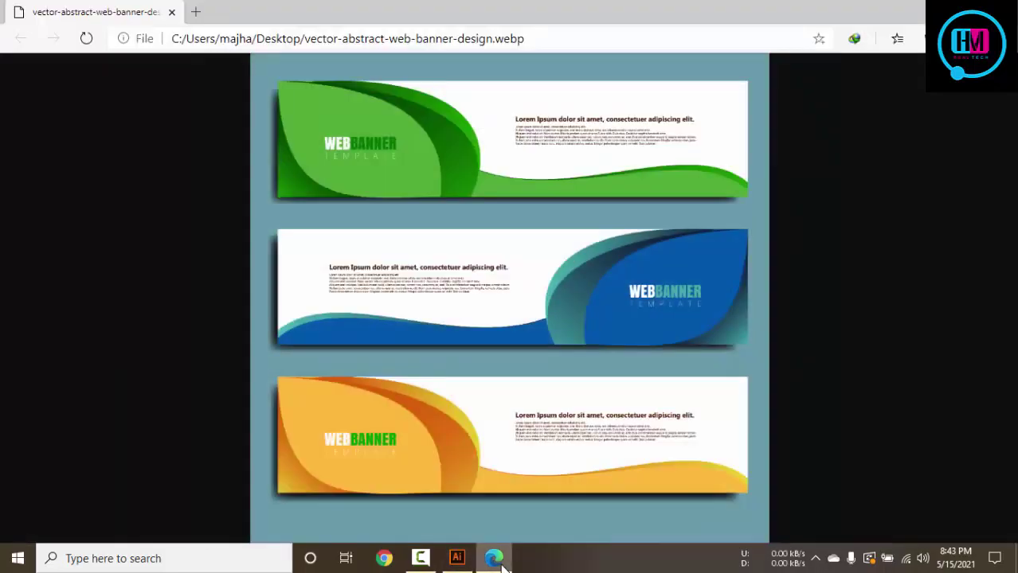
{"action": "left_click", "coordinate": [502, 562]}
{"action": "left_click", "coordinate": [303, 257]}
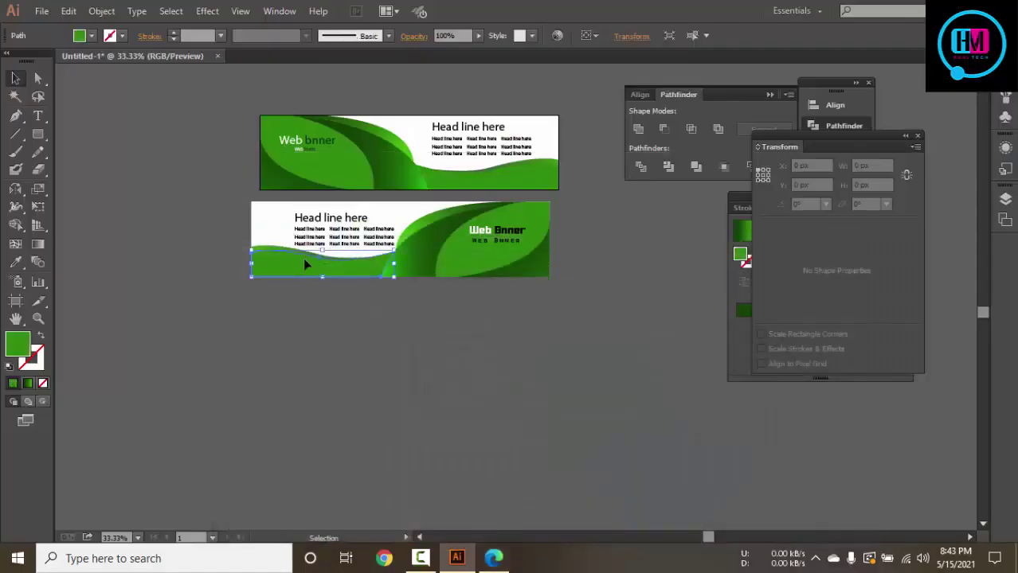
Fill the lower banner's bottom wave with blue from the colour picker
{"action": "double_click", "coordinate": [29, 349]}
{"action": "left_click", "coordinate": [829, 272]}
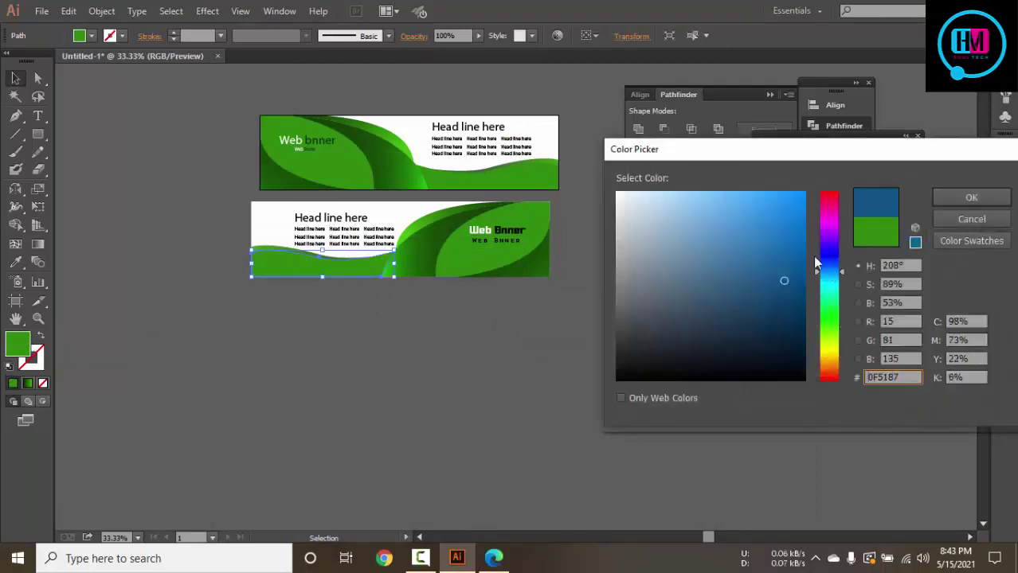
{"action": "left_click", "coordinate": [970, 198]}
{"action": "left_click", "coordinate": [530, 358]}
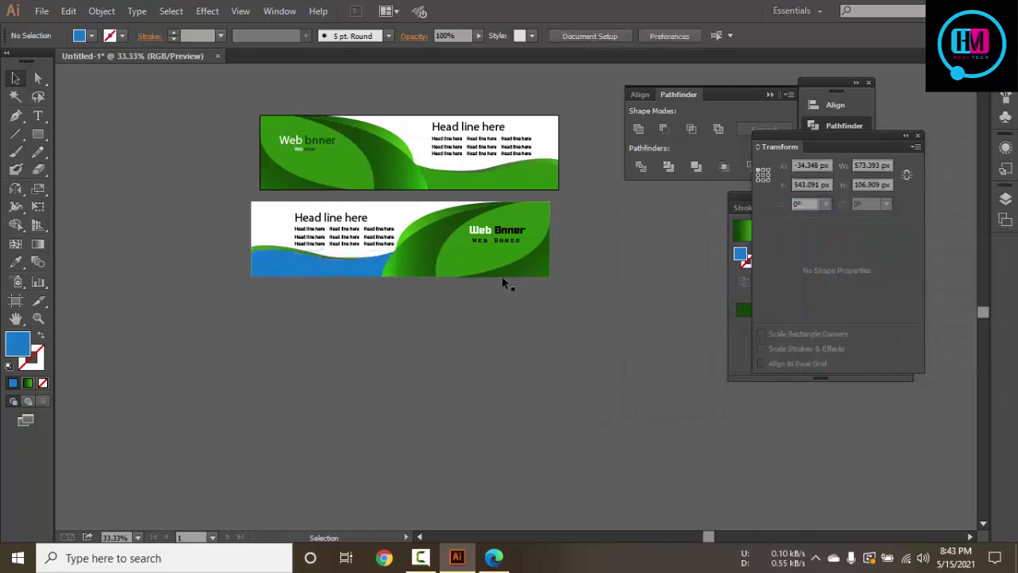
Eyedropper the blue onto the right green shape and check the reference banner
{"action": "left_click", "coordinate": [493, 267]}
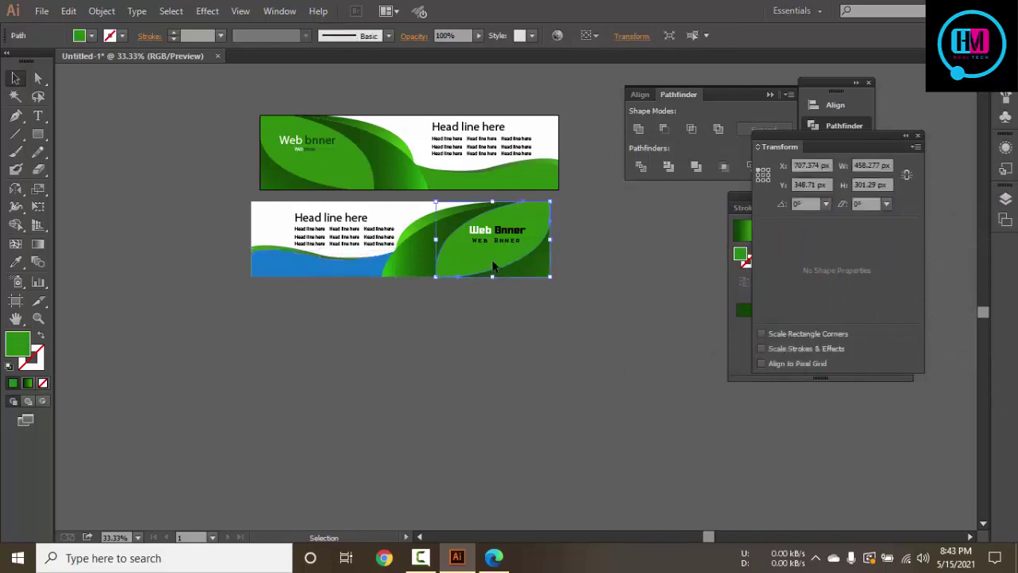
{"action": "key", "text": "i"}
{"action": "left_click", "coordinate": [15, 78]}
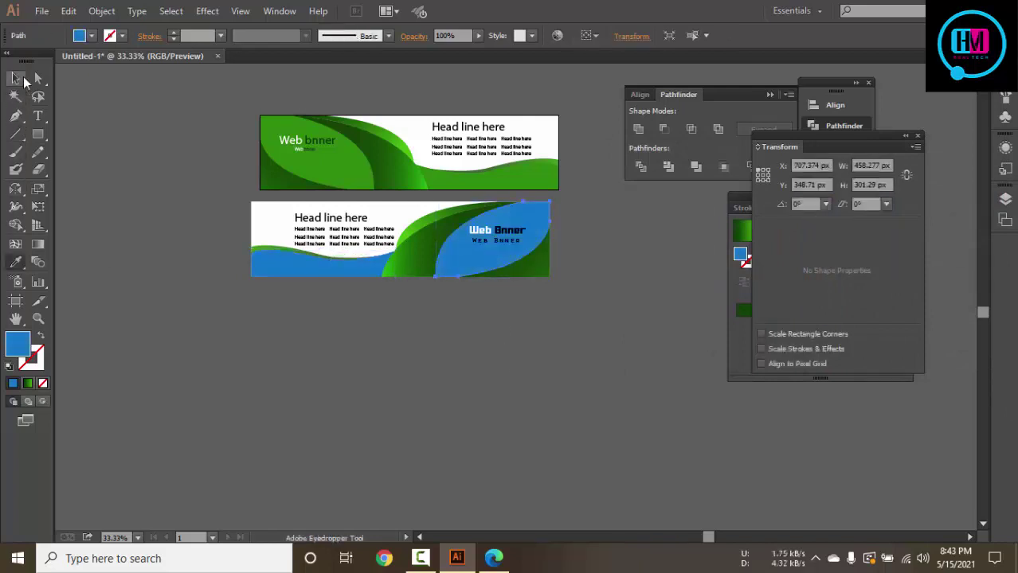
{"action": "left_click", "coordinate": [268, 394]}
{"action": "left_click", "coordinate": [492, 559]}
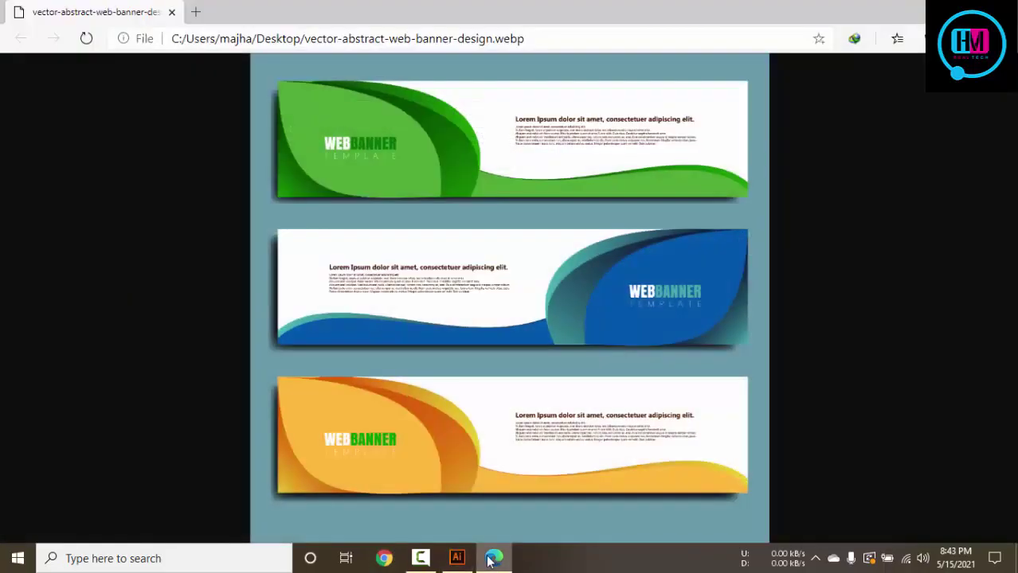
{"action": "left_click", "coordinate": [493, 559]}
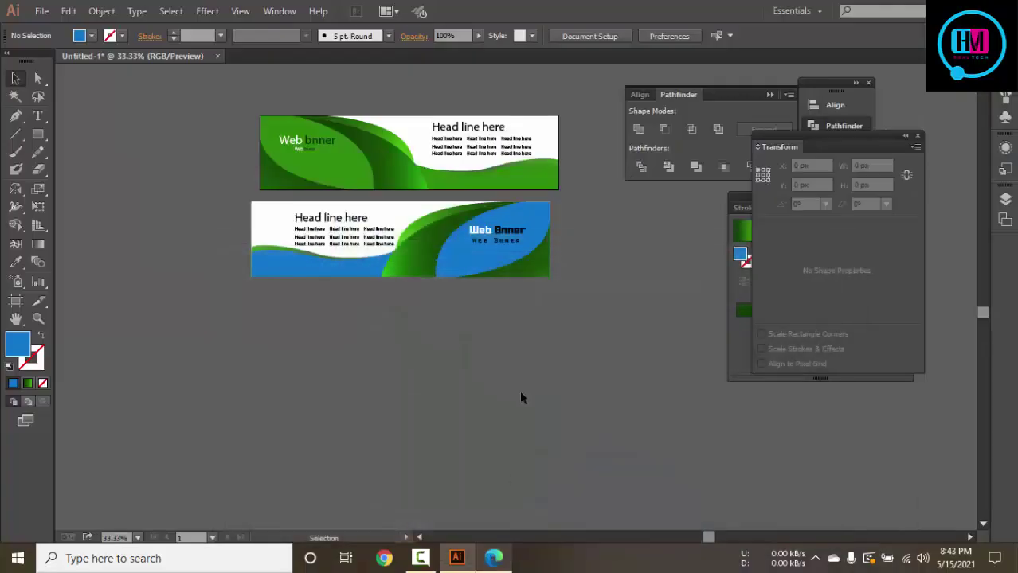
Sample blue onto the middle curved shape and apply a linear gradient to it
{"action": "left_click", "coordinate": [414, 250]}
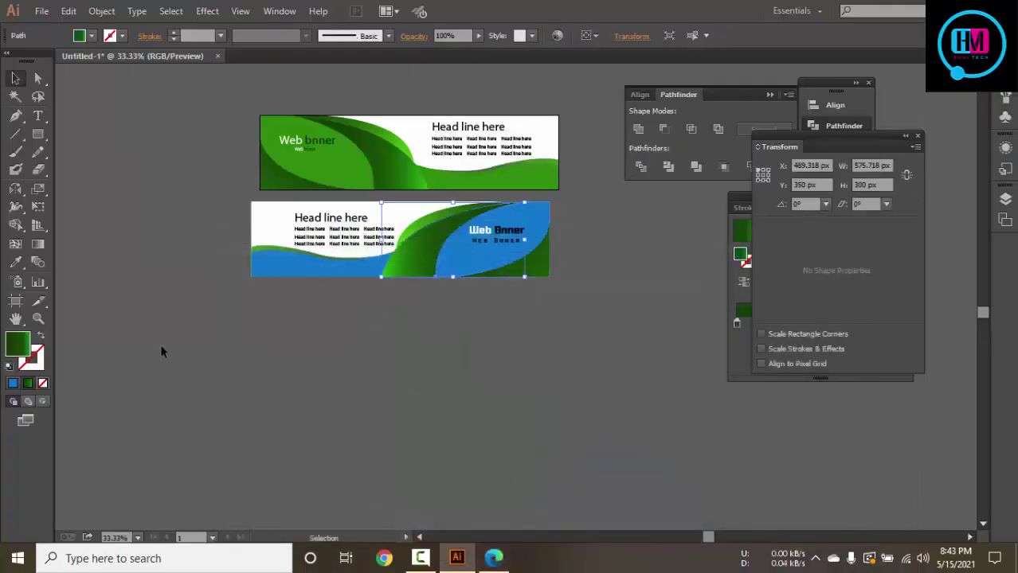
{"action": "key", "text": "i"}
{"action": "left_click", "coordinate": [489, 248]}
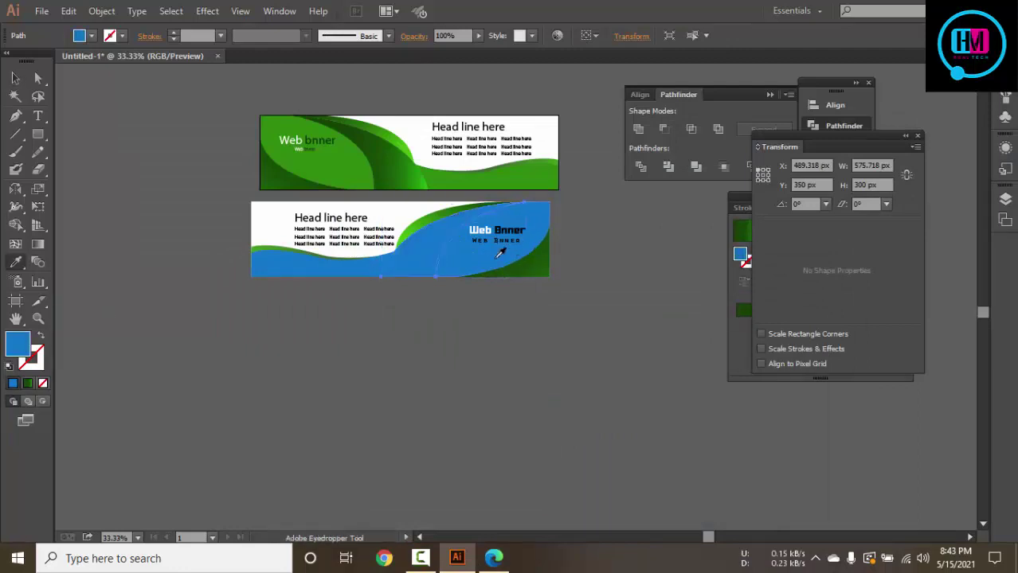
{"action": "left_click", "coordinate": [921, 123]}
{"action": "left_click", "coordinate": [918, 136]}
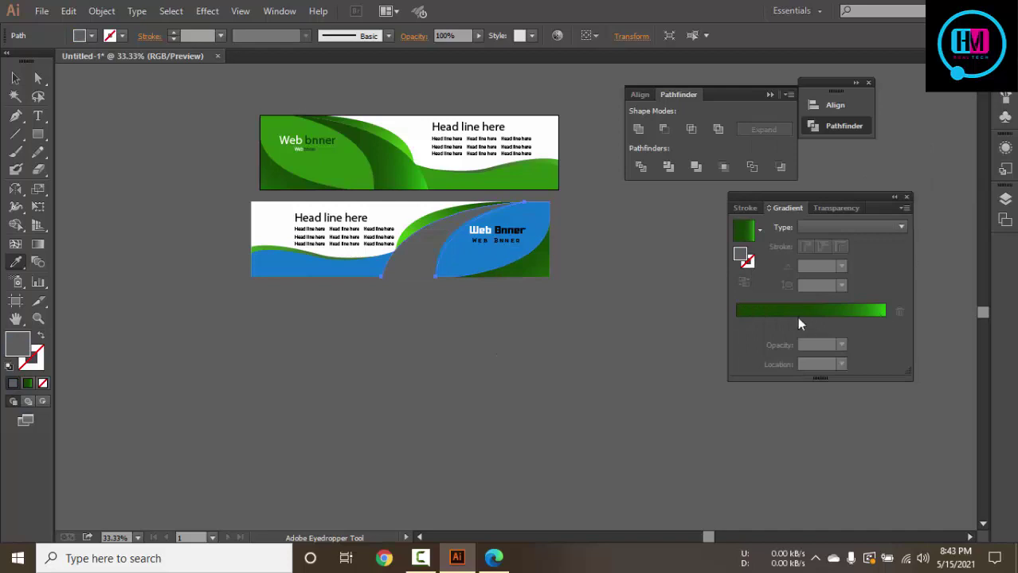
{"action": "left_click", "coordinate": [793, 311]}
Set the gradient's starting stop to blue #0C5CBC
{"action": "left_click", "coordinate": [735, 324]}
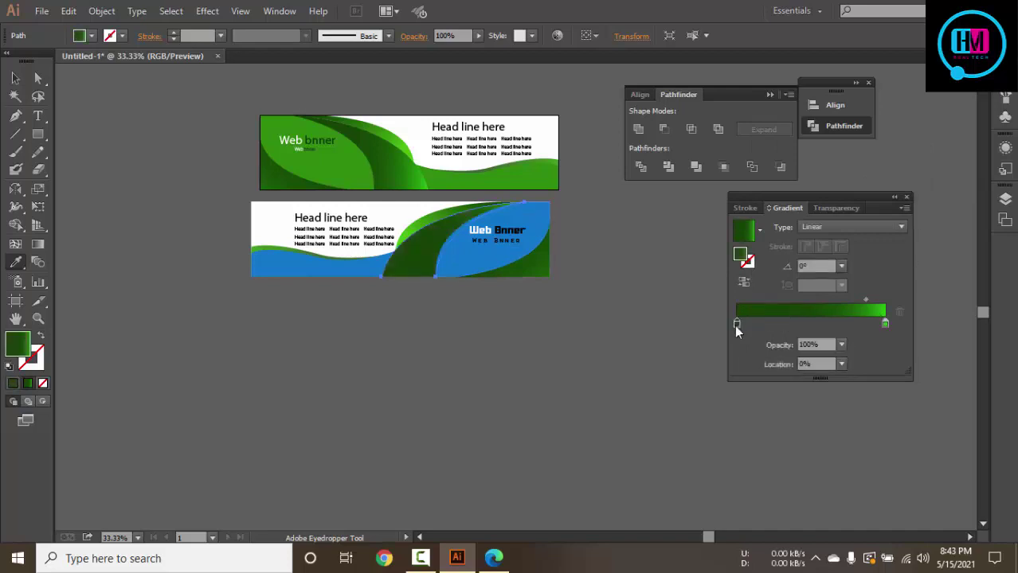
{"action": "double_click", "coordinate": [736, 324]}
{"action": "double_click", "coordinate": [19, 344]}
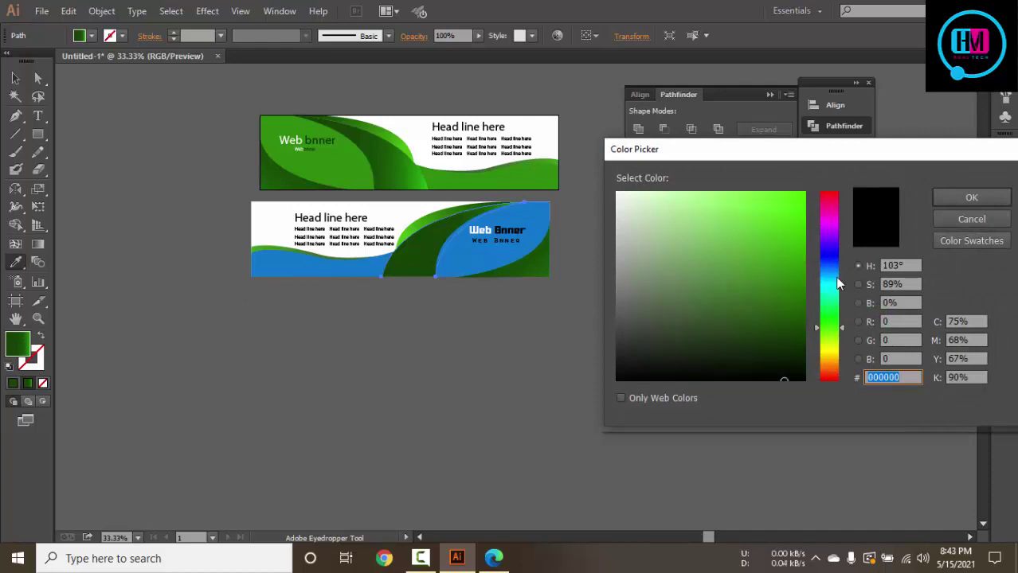
{"action": "type", "text": "0C5CBC"}
{"action": "left_click", "coordinate": [949, 196]}
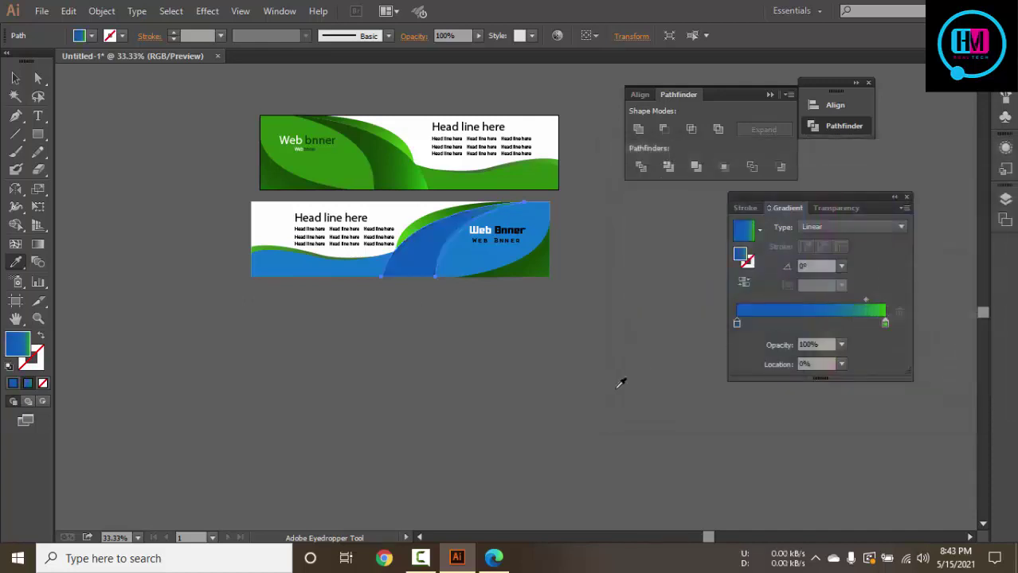
Set the gradient's end stop to a bright blue, then deselect
{"action": "double_click", "coordinate": [884, 323]}
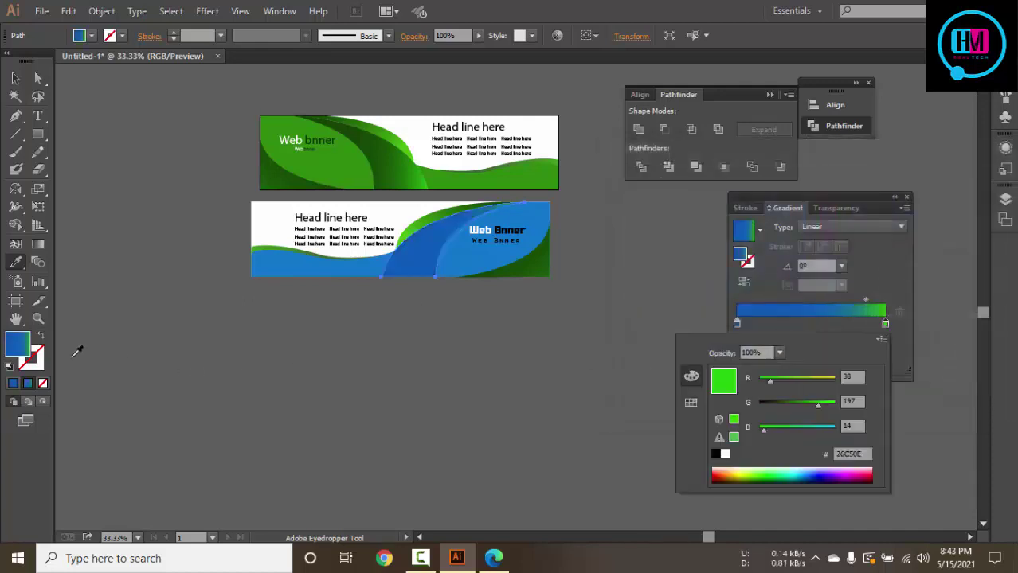
{"action": "double_click", "coordinate": [18, 344]}
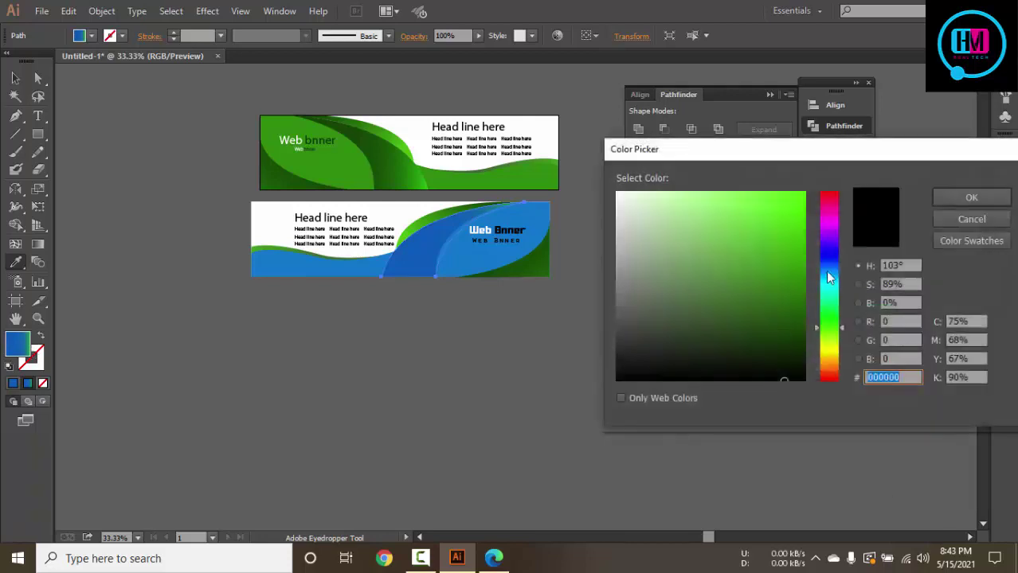
{"action": "left_click", "coordinate": [829, 277]}
{"action": "left_click", "coordinate": [777, 199]}
{"action": "left_click", "coordinate": [975, 201]}
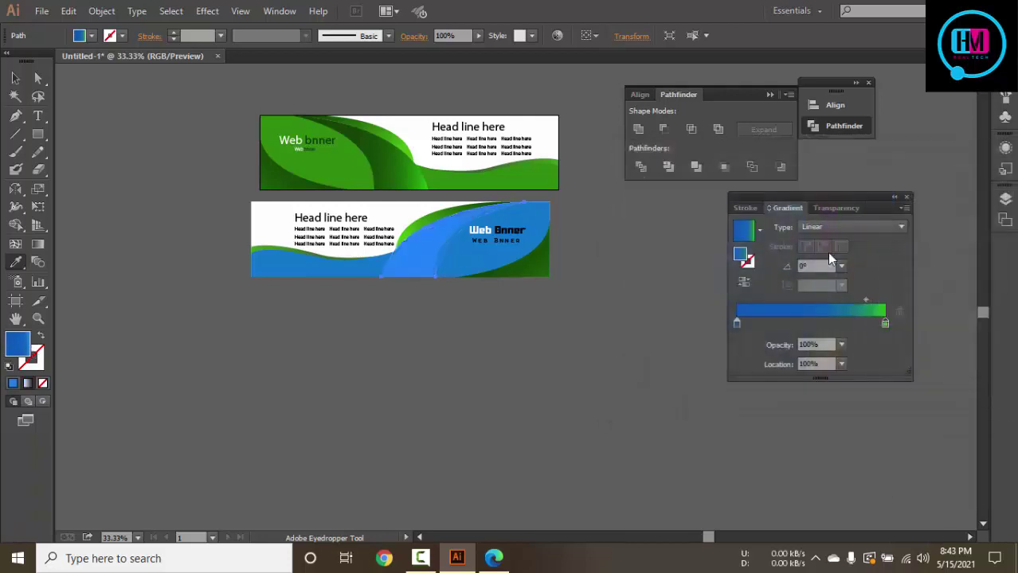
{"action": "left_click", "coordinate": [15, 78]}
{"action": "left_click", "coordinate": [352, 391]}
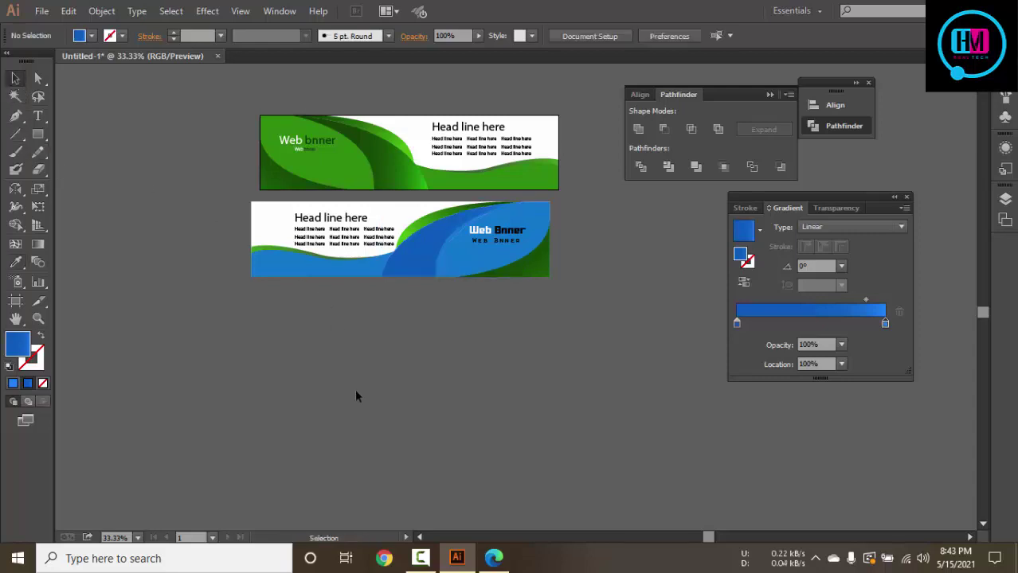
{"action": "scroll", "coordinate": [437, 403], "scroll_direction": "up", "scroll_amount": 2}
{"action": "scroll", "coordinate": [503, 322], "scroll_direction": "up", "scroll_amount": 3}
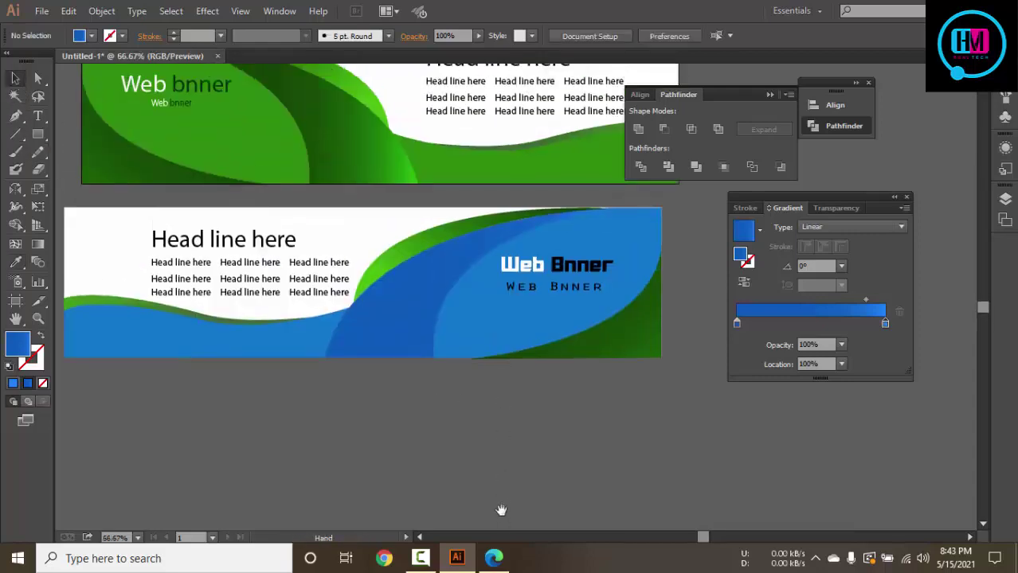
Darken the middle shape's gradient start stop to a deeper blue
{"action": "left_click", "coordinate": [416, 290]}
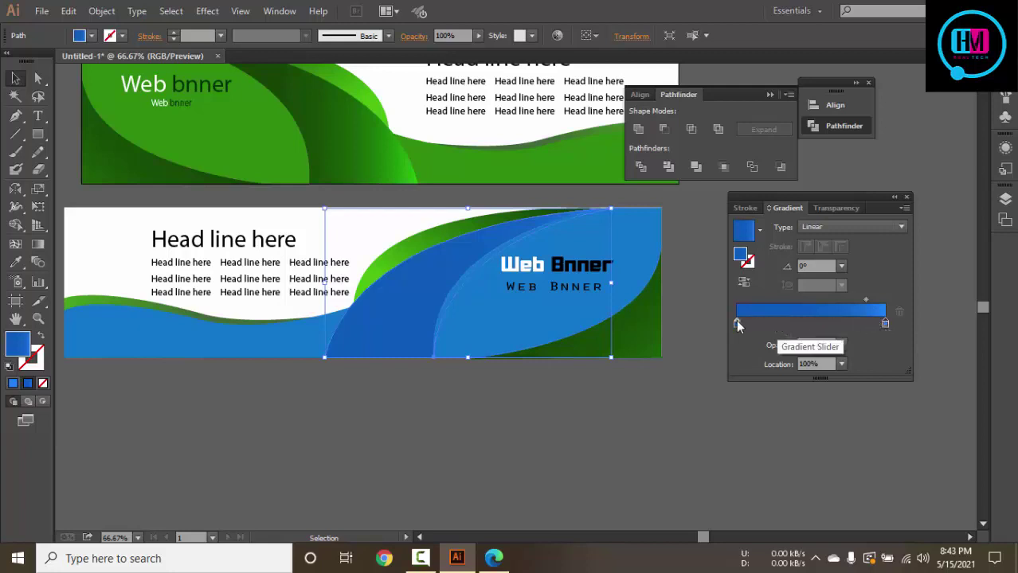
{"action": "double_click", "coordinate": [736, 322]}
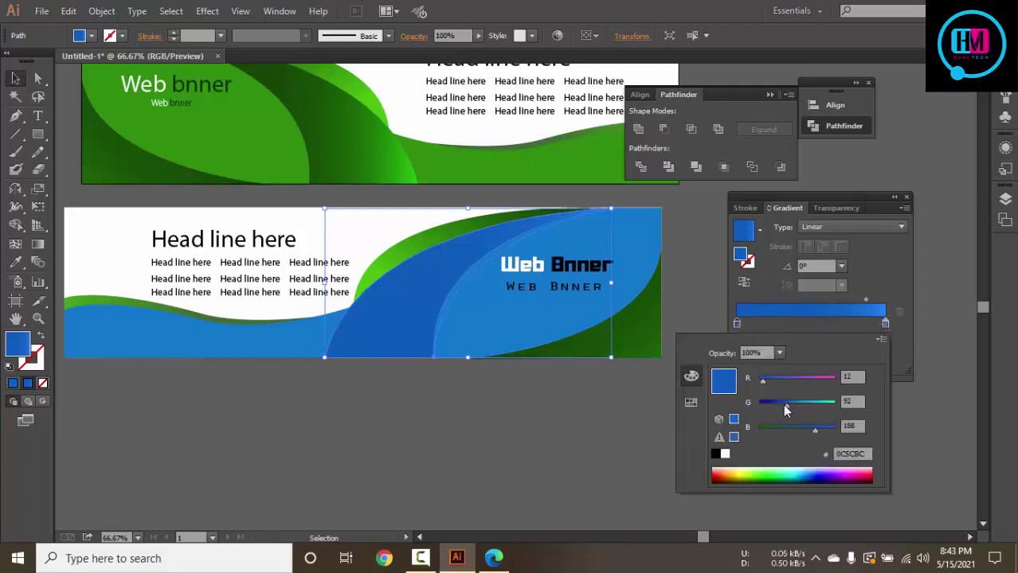
{"action": "mouse_move", "coordinate": [784, 404]}
{"action": "left_mouse_down"}
{"action": "mouse_move", "coordinate": [765, 404]}
{"action": "mouse_move", "coordinate": [753, 385]}
{"action": "left_mouse_up"}
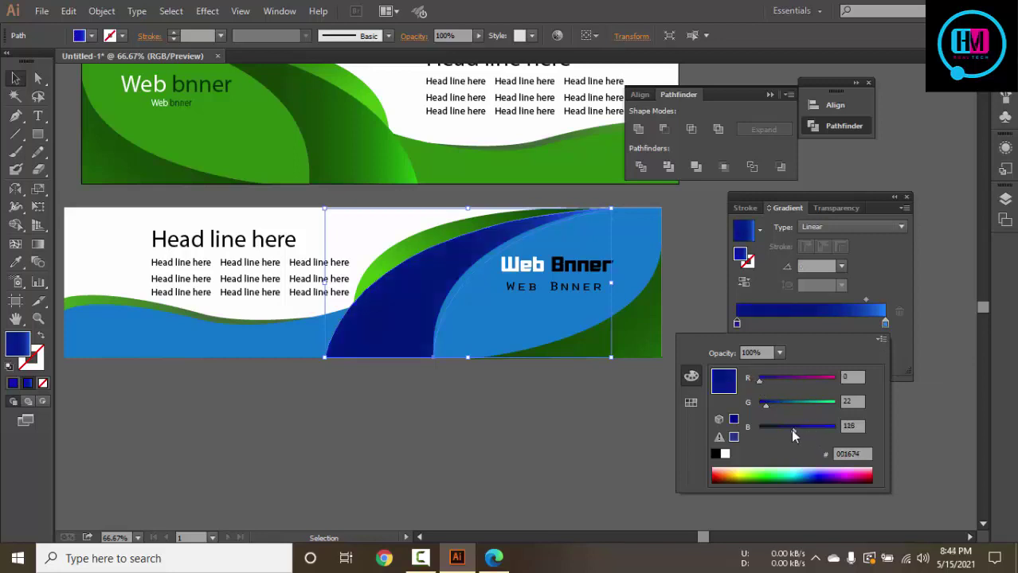
{"action": "left_click", "coordinate": [550, 433]}
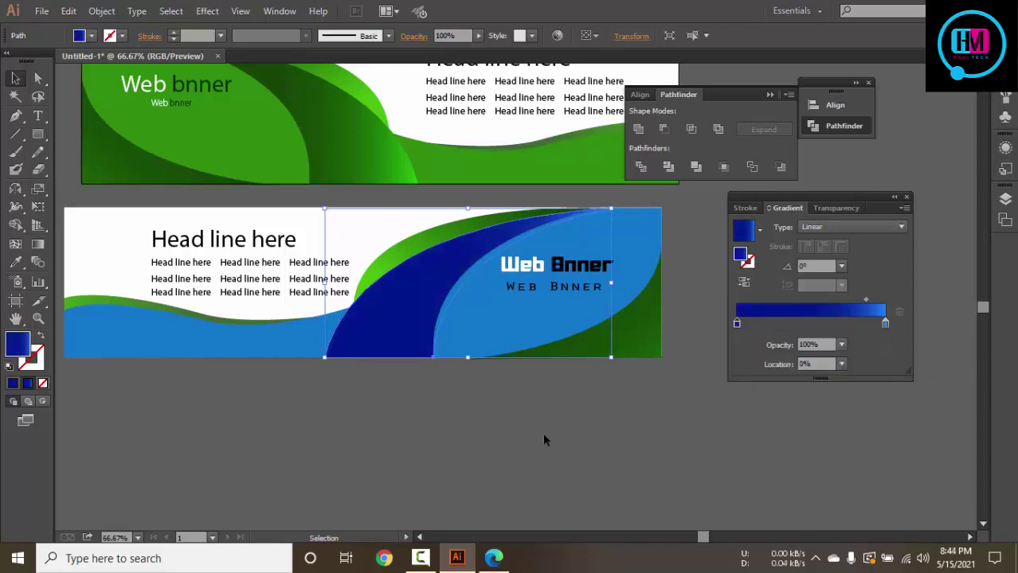
Eyedropper the dark blue gradient onto the large curve and re-angle its gradient
{"action": "left_click", "coordinate": [417, 249]}
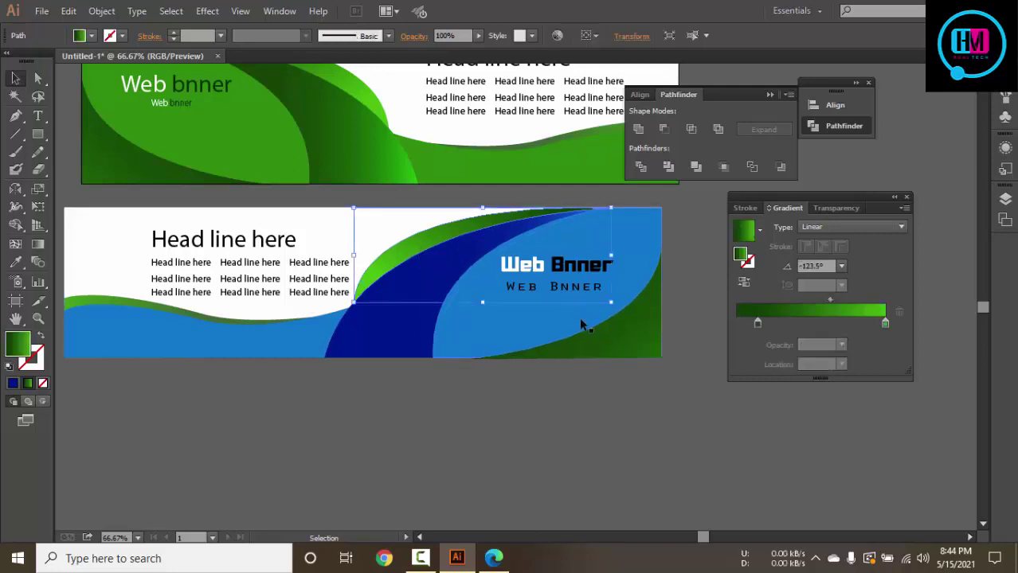
{"action": "key", "text": "i"}
{"action": "left_click", "coordinate": [402, 305]}
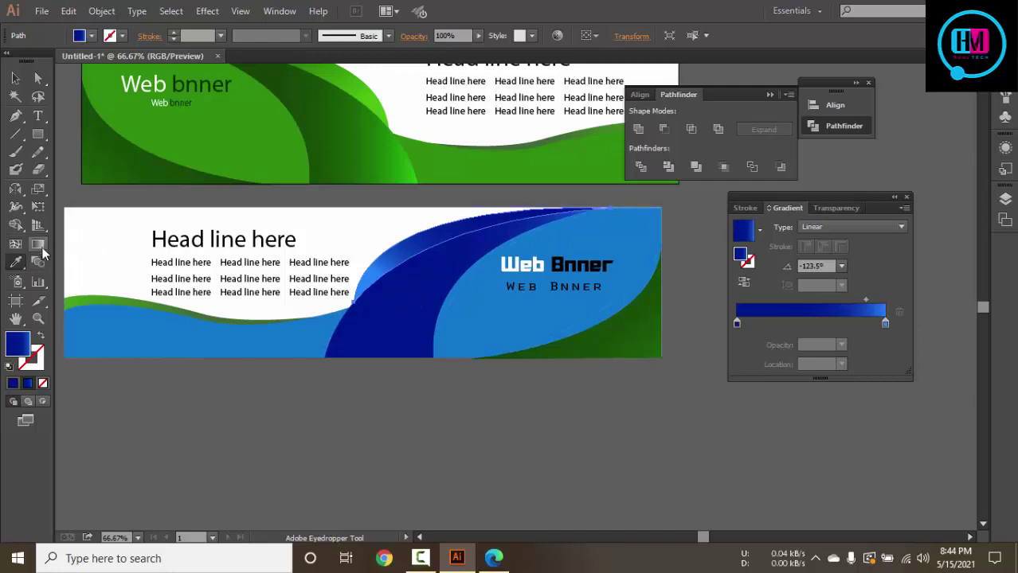
{"action": "left_click", "coordinate": [37, 243]}
{"action": "left_click_drag", "start_coordinate": [542, 195], "coordinate": [405, 302]}
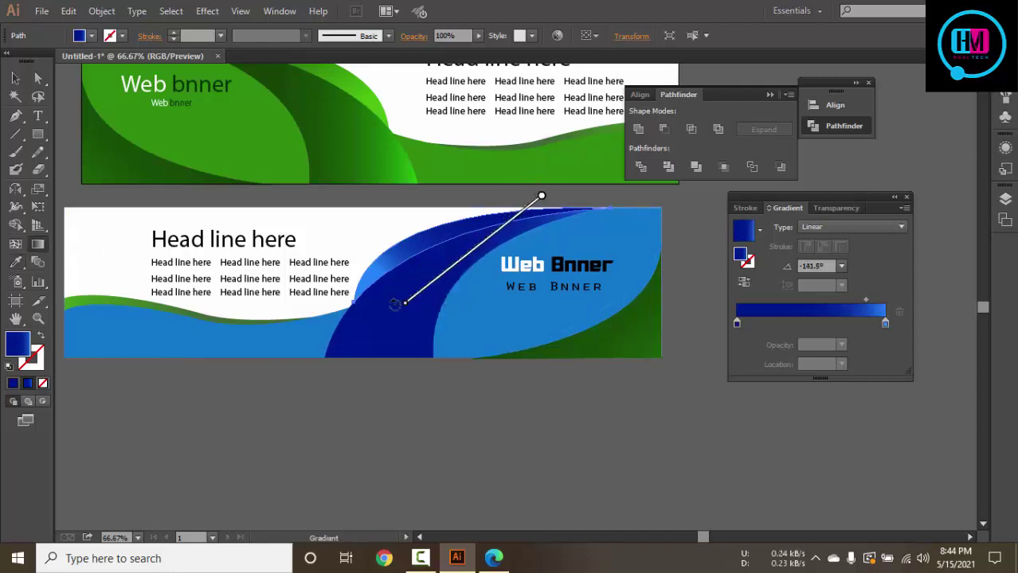
{"action": "left_click_drag", "start_coordinate": [537, 207], "coordinate": [325, 332]}
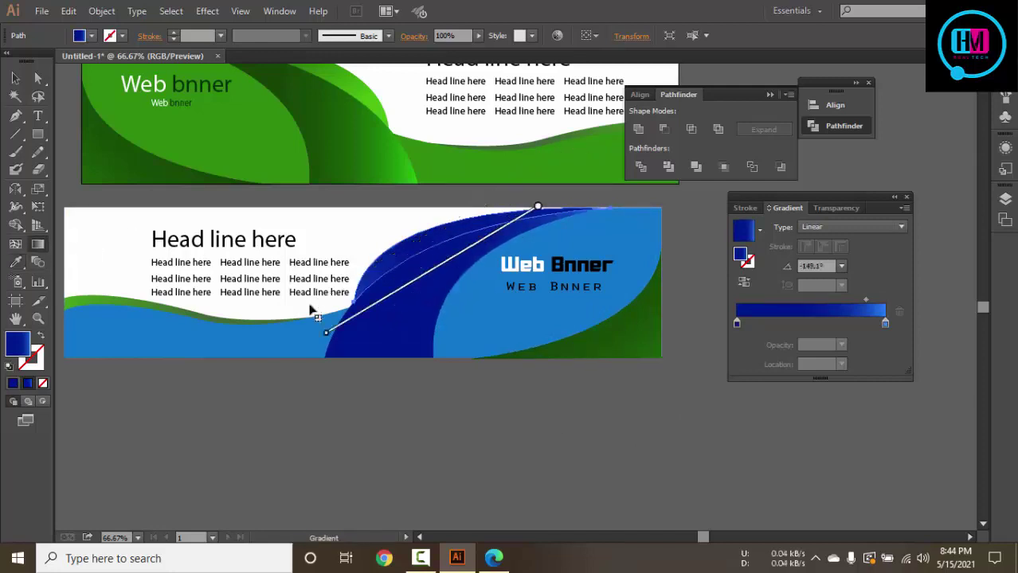
{"action": "mouse_move", "coordinate": [473, 249]}
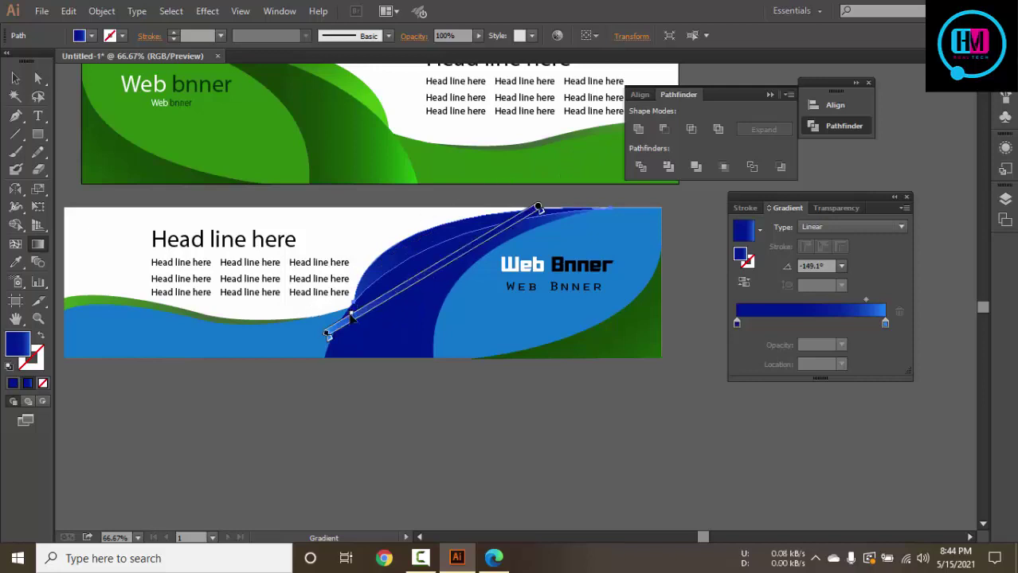
{"action": "left_click_drag", "start_coordinate": [353, 317], "coordinate": [430, 286]}
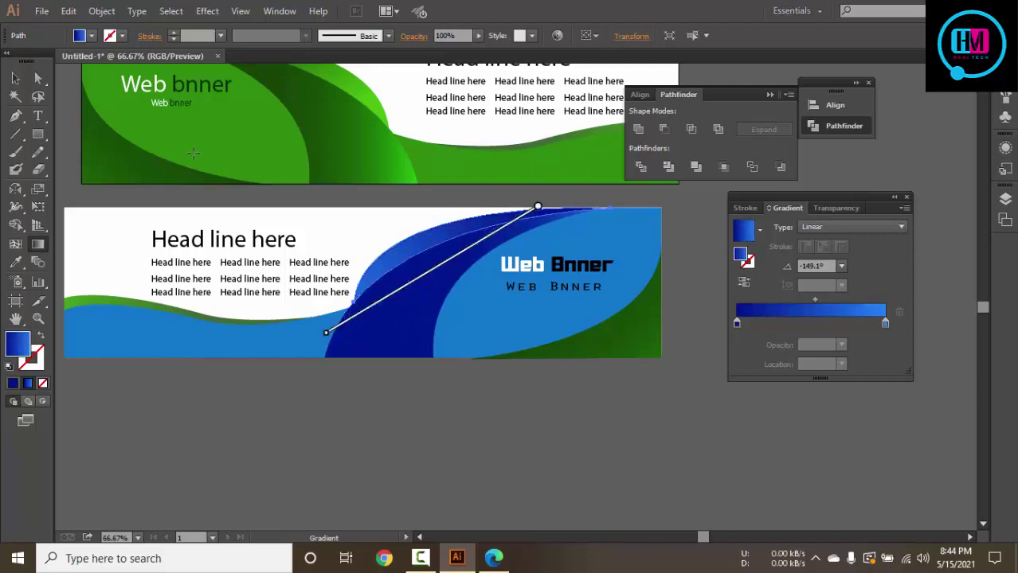
{"action": "left_click", "coordinate": [17, 78]}
{"action": "left_click", "coordinate": [313, 425]}
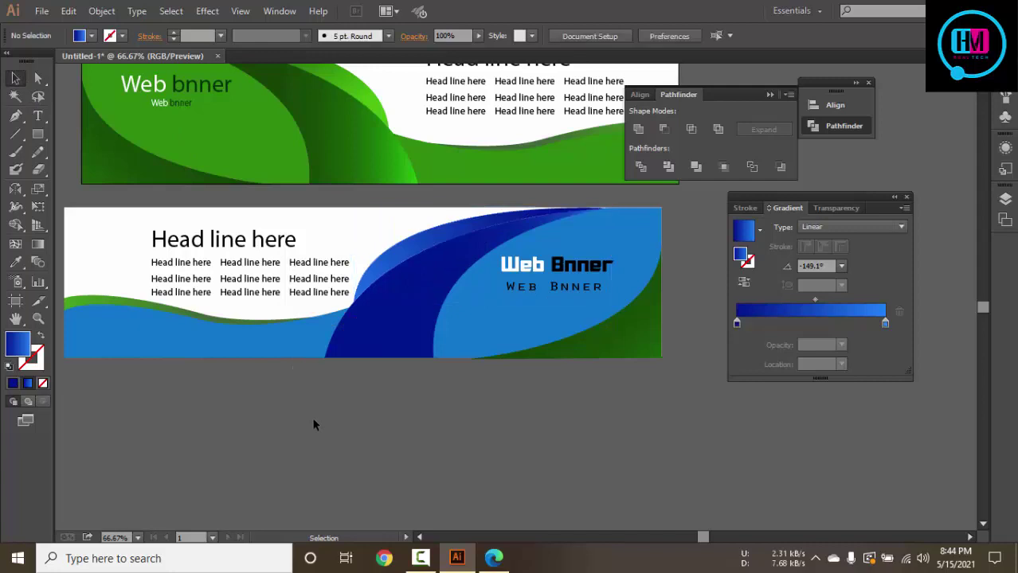
Copy the blue gradient onto the bottom wave and angle it at 166.4°
{"action": "scroll", "coordinate": [363, 444], "scroll_direction": "left", "scroll_amount": 3}
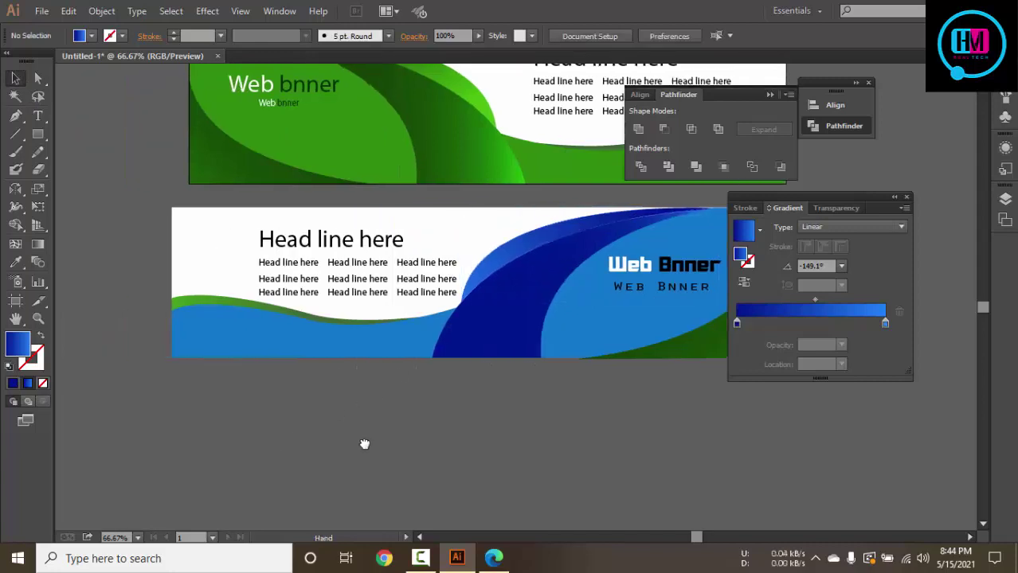
{"action": "left_click", "coordinate": [186, 297]}
{"action": "key", "text": "i"}
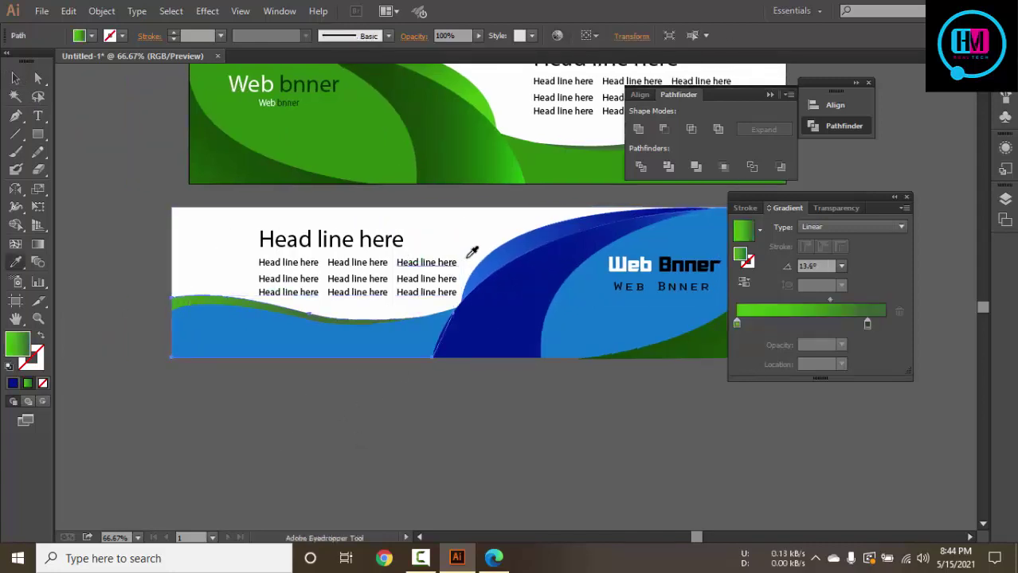
{"action": "left_click", "coordinate": [504, 254]}
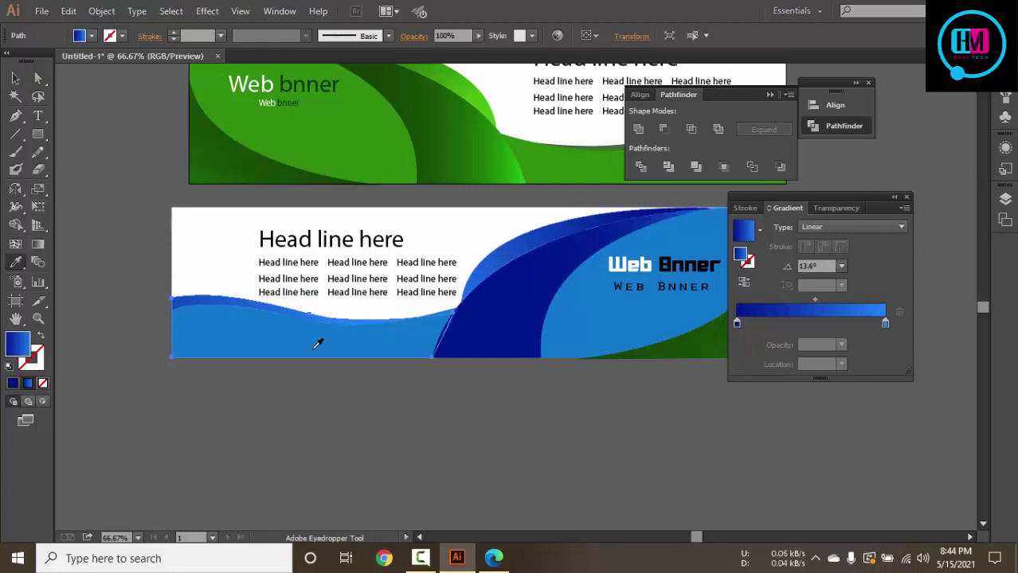
{"action": "key", "text": "g"}
{"action": "mouse_move", "coordinate": [227, 342]}
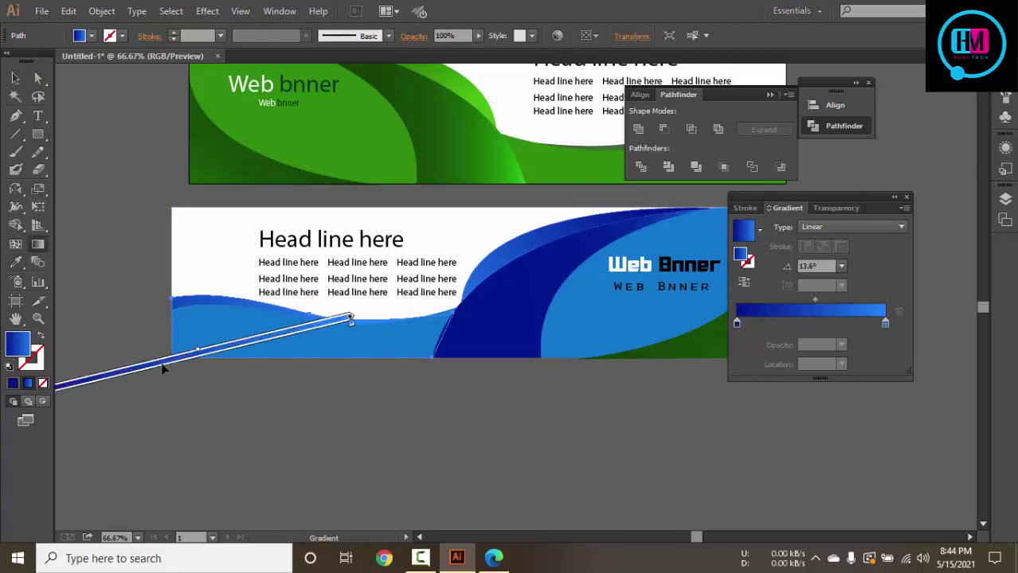
{"action": "left_click_drag", "start_coordinate": [193, 356], "coordinate": [281, 337]}
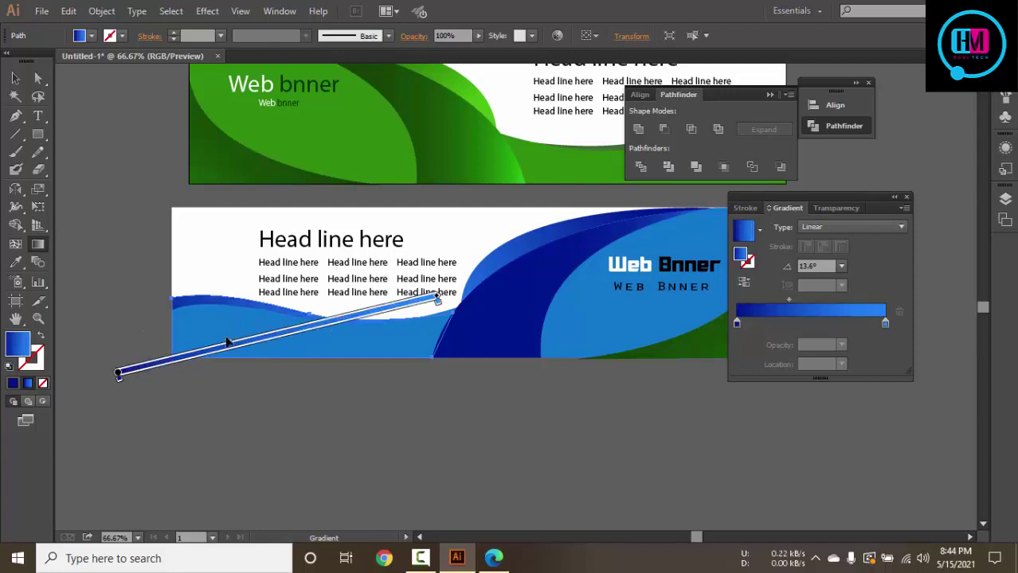
{"action": "left_click_drag", "start_coordinate": [230, 345], "coordinate": [542, 271]}
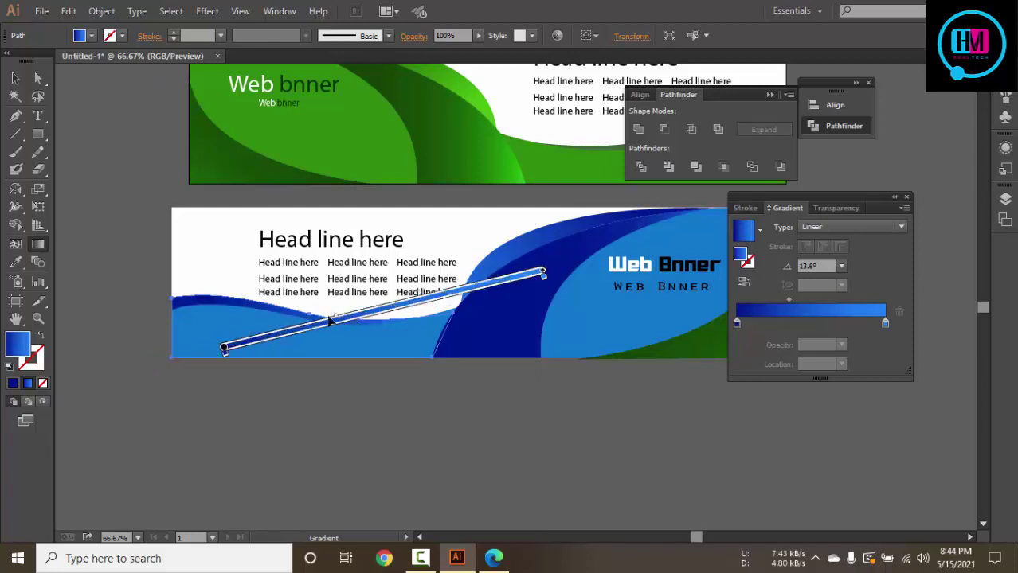
{"action": "key", "text": "ctrl+z"}
{"action": "left_click_drag", "start_coordinate": [419, 301], "coordinate": [332, 320]}
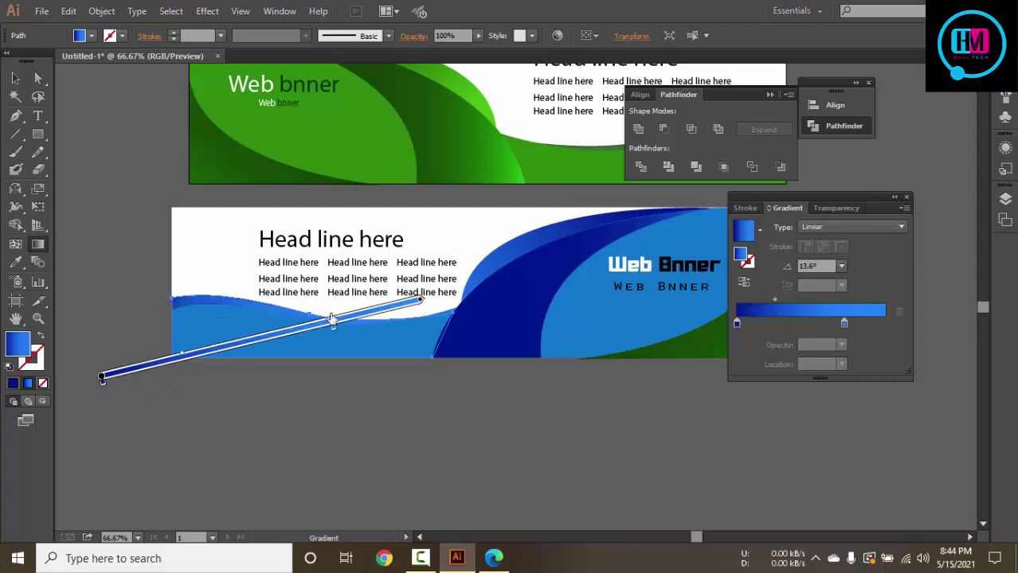
{"action": "key", "text": "ctrl+z"}
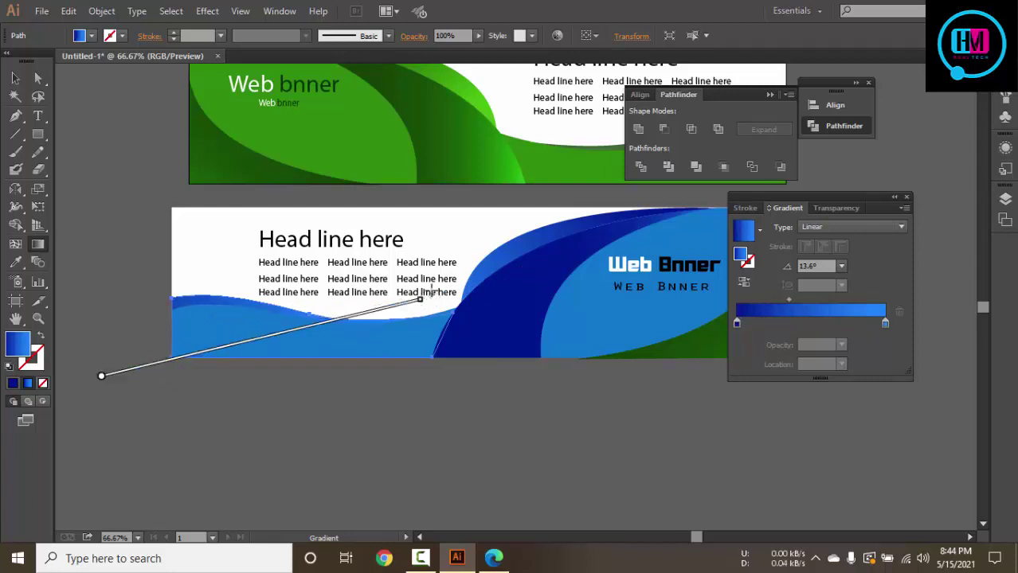
{"action": "left_click_drag", "start_coordinate": [213, 351], "coordinate": [316, 324]}
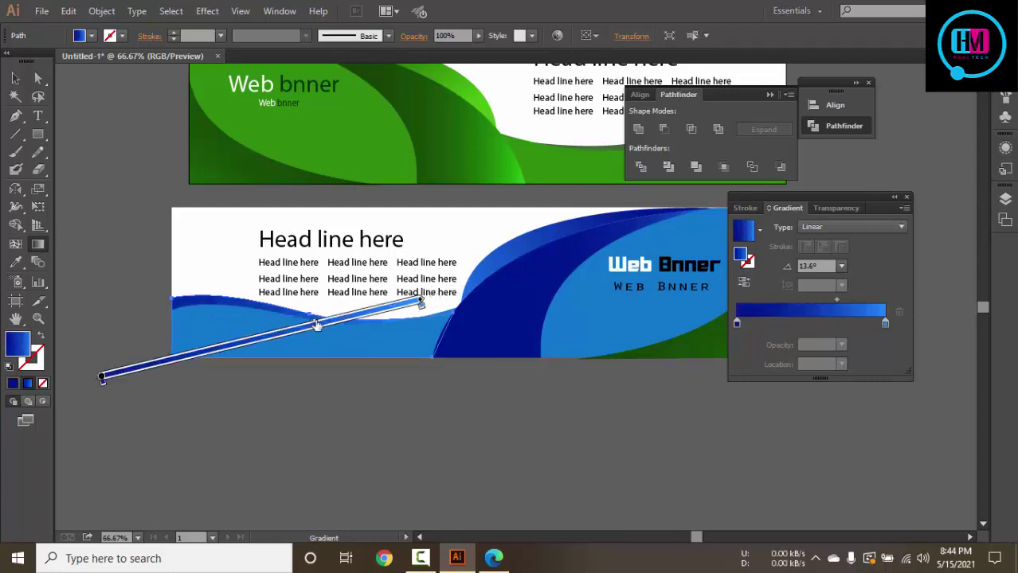
{"action": "left_click", "coordinate": [15, 78]}
Eyedropper the blue gradient onto the green lower-right corner piece
{"action": "left_click", "coordinate": [93, 122]}
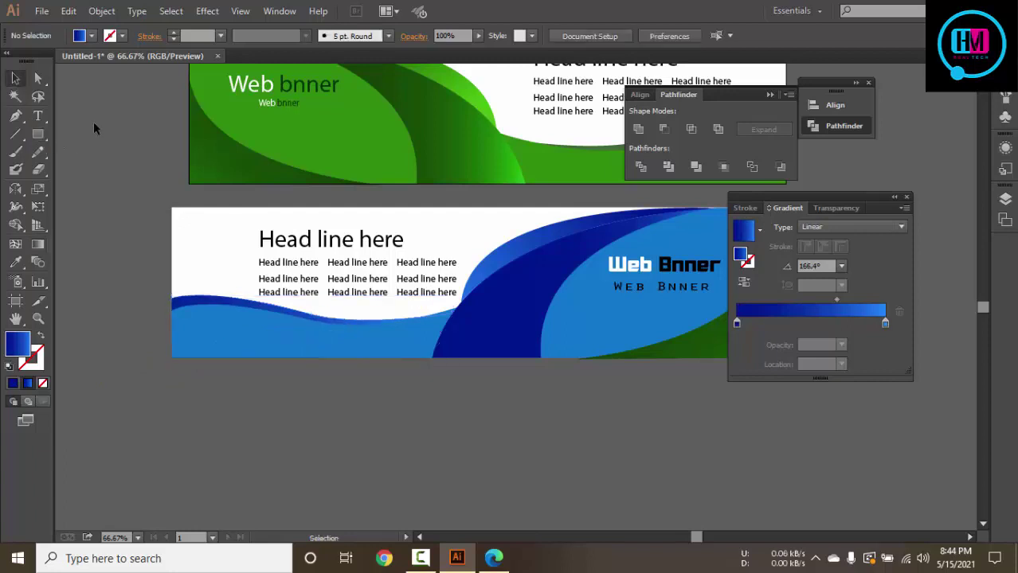
{"action": "key", "text": "ctrl+minus"}
{"action": "key", "text": "ctrl+minus"}
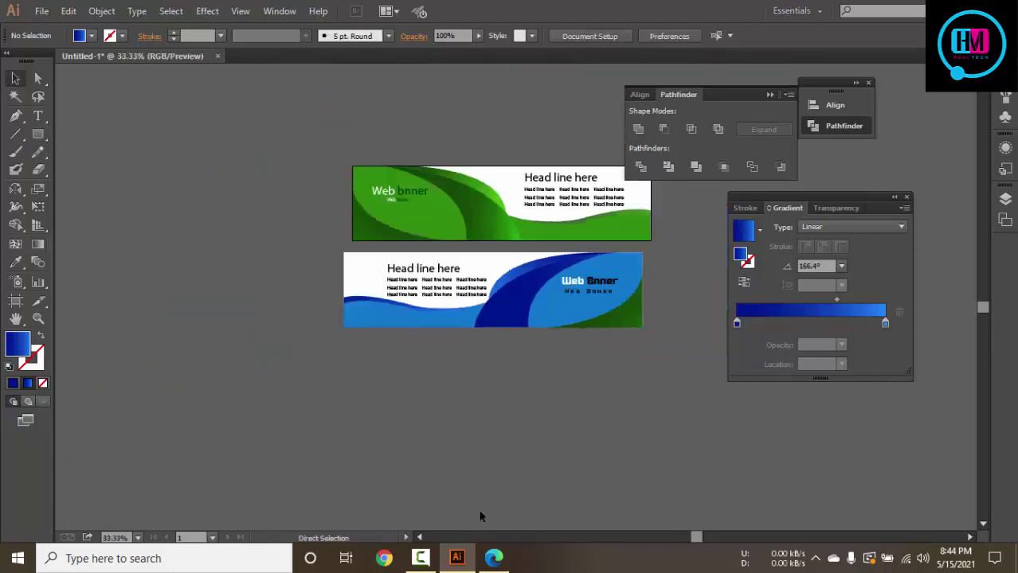
{"action": "left_click_drag", "start_coordinate": [469, 486], "coordinate": [411, 504]}
{"action": "key", "text": "ctrl+plus"}
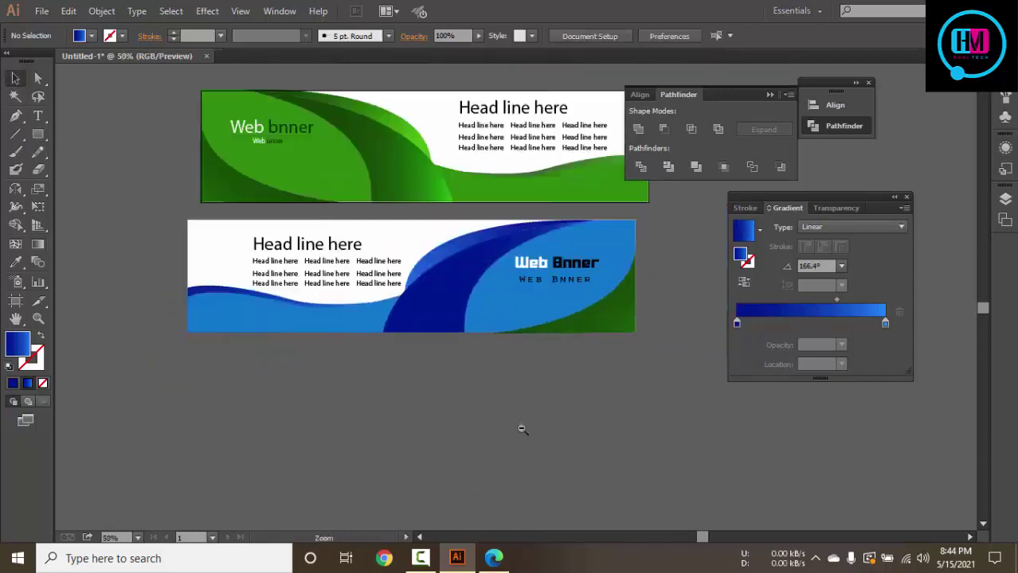
{"action": "key", "text": "ctrl+plus"}
{"action": "left_click_drag", "start_coordinate": [579, 405], "coordinate": [558, 478]}
{"action": "left_click", "coordinate": [600, 362]}
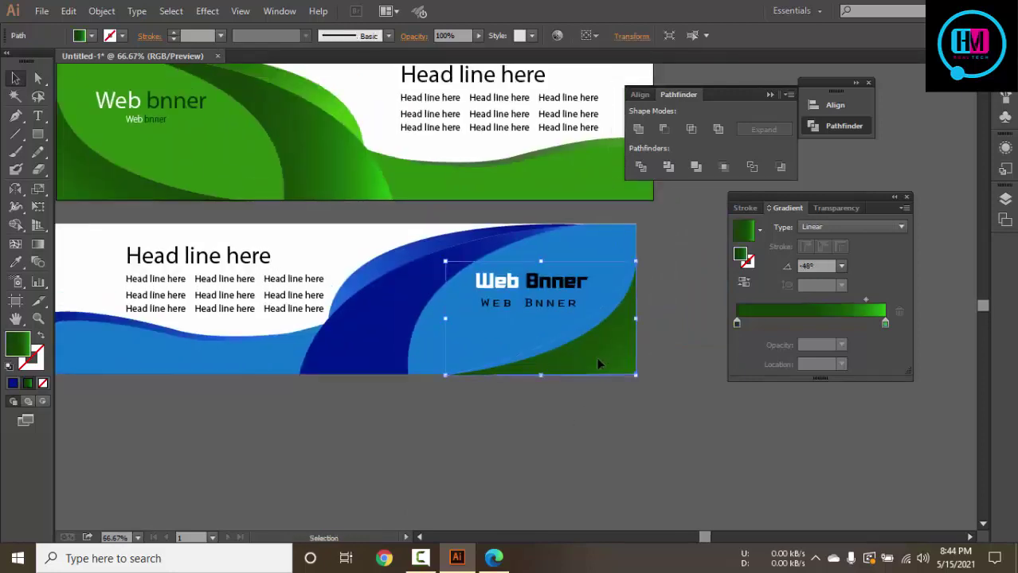
{"action": "key", "text": "i"}
{"action": "left_click", "coordinate": [398, 271]}
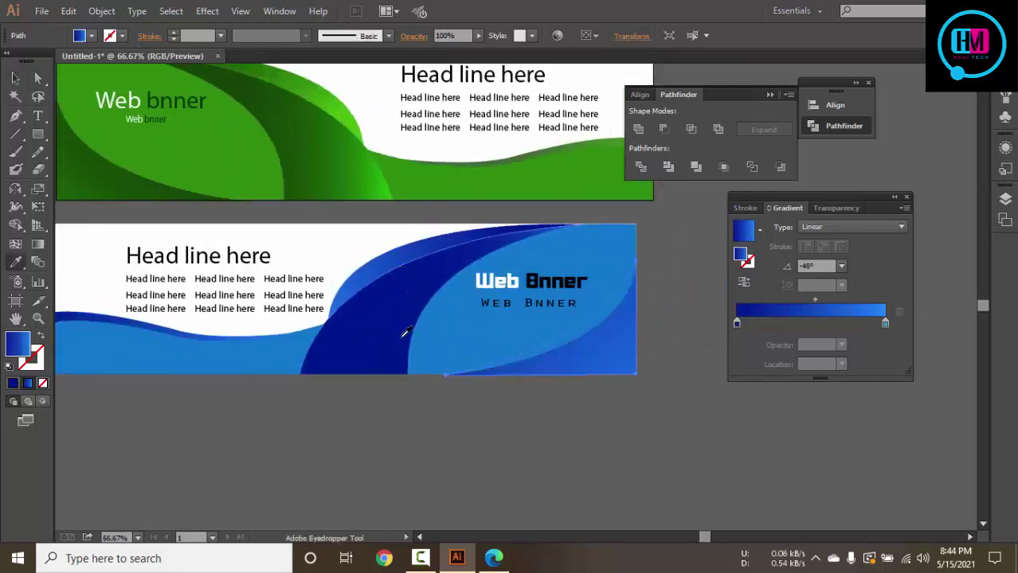
Re-angle the corner piece's gradient to -43.7°, darkening the banner's right side
{"action": "left_click", "coordinate": [37, 244]}
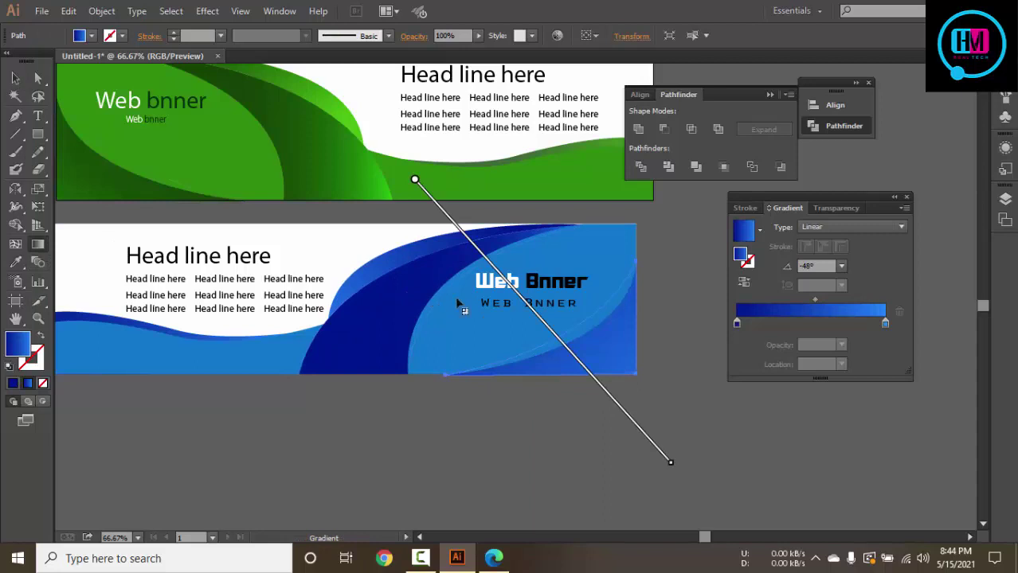
{"action": "left_click_drag", "start_coordinate": [471, 269], "coordinate": [644, 391]}
{"action": "mouse_move", "coordinate": [511, 266]}
{"action": "left_mouse_down"}
{"action": "mouse_move", "coordinate": [652, 413]}
{"action": "mouse_move", "coordinate": [623, 376]}
{"action": "left_mouse_up"}
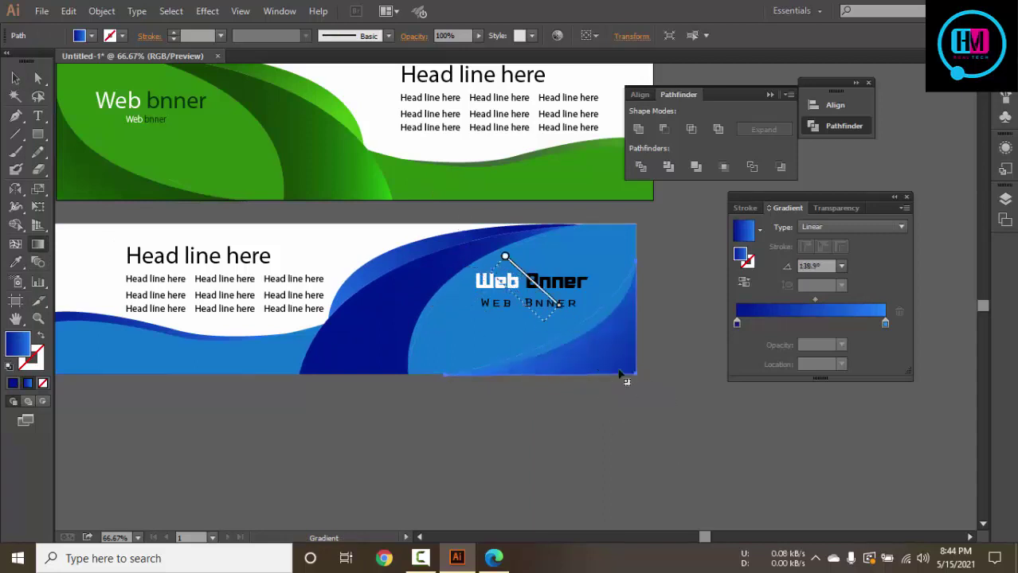
{"action": "mouse_move", "coordinate": [479, 277]}
{"action": "left_mouse_down"}
{"action": "mouse_move", "coordinate": [641, 391]}
{"action": "mouse_move", "coordinate": [622, 398]}
{"action": "left_mouse_up"}
{"action": "left_click_drag", "start_coordinate": [564, 339], "coordinate": [590, 368]}
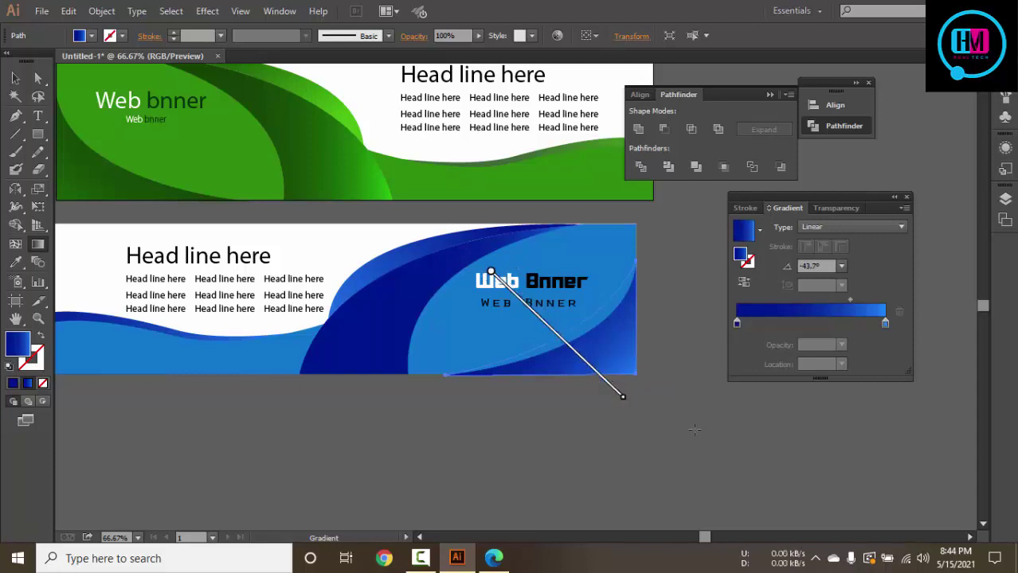
{"action": "left_click", "coordinate": [15, 78]}
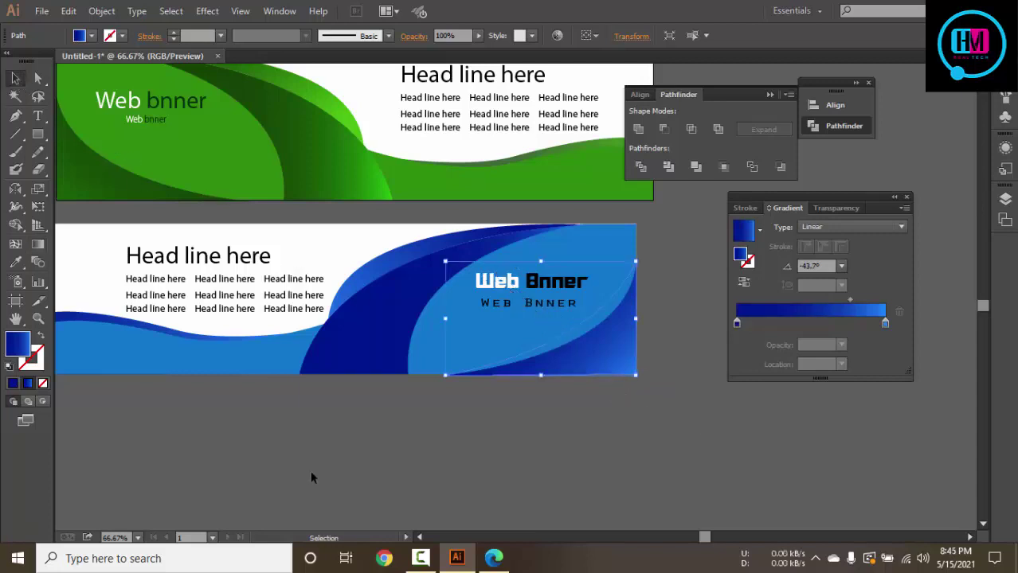
{"action": "left_click", "coordinate": [310, 470]}
{"action": "key", "text": "ctrl+minus"}
{"action": "key", "text": "ctrl+minus"}
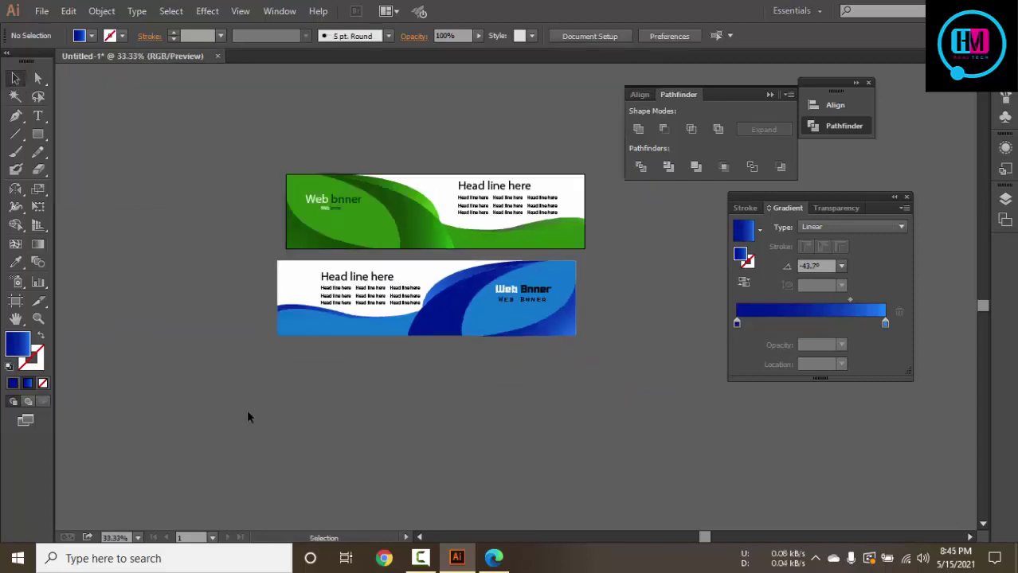
Group the blue banner and align it beneath the green one at X 0 px
{"action": "left_click_drag", "start_coordinate": [246, 409], "coordinate": [610, 273]}
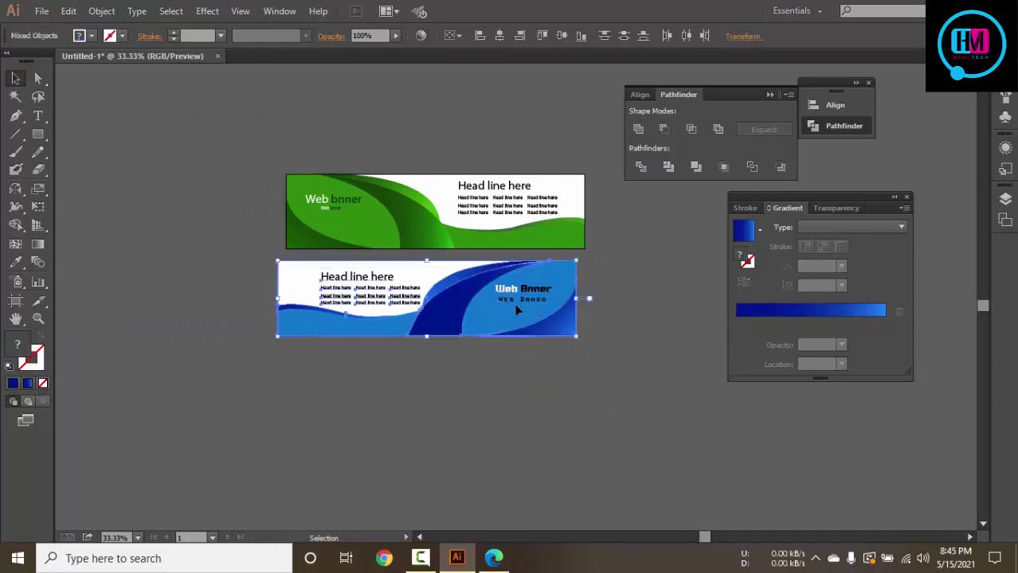
{"action": "key", "text": "ctrl+g"}
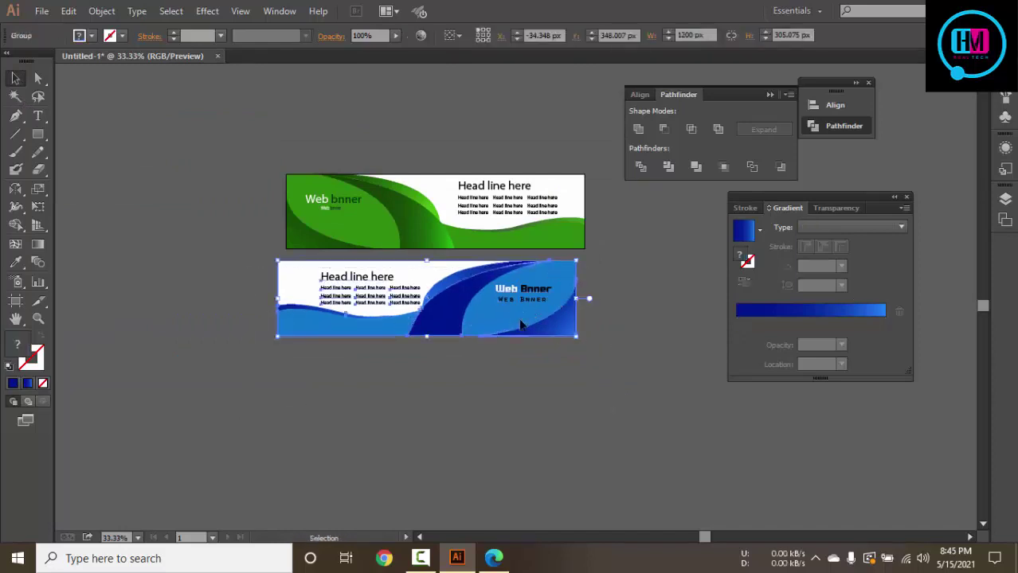
{"action": "mouse_move", "coordinate": [521, 324]}
{"action": "left_mouse_down"}
{"action": "mouse_move", "coordinate": [530, 324]}
{"action": "mouse_move", "coordinate": [494, 428]}
{"action": "left_mouse_up"}
{"action": "left_click", "coordinate": [668, 390]}
Place a copy of the blue banner below, then select and delete that extra copy
{"action": "left_click", "coordinate": [493, 317]}
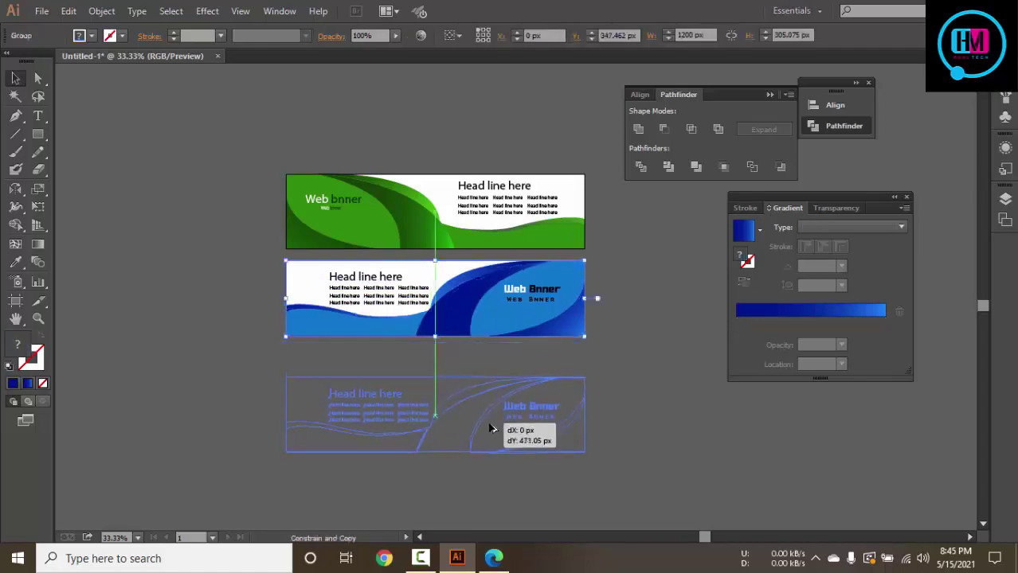
{"action": "left_click", "coordinate": [650, 414]}
{"action": "left_click", "coordinate": [490, 559]}
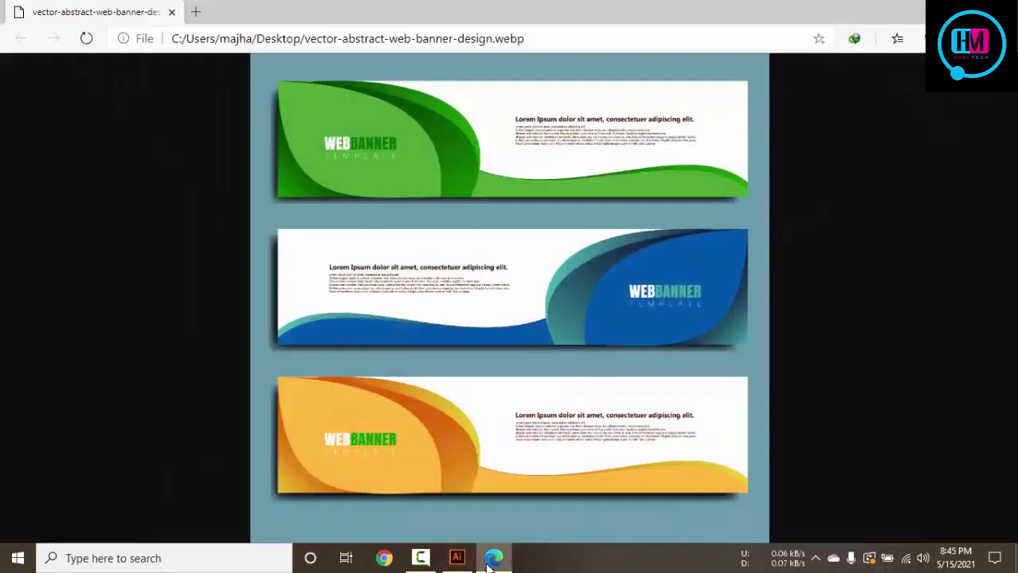
{"action": "left_click", "coordinate": [492, 559]}
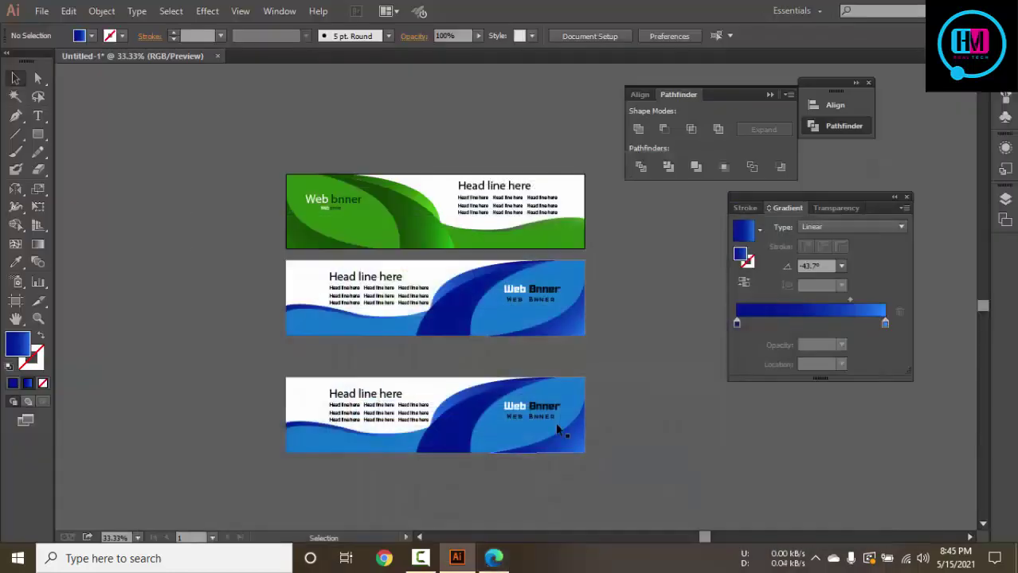
{"action": "left_click_drag", "start_coordinate": [611, 387], "coordinate": [375, 448]}
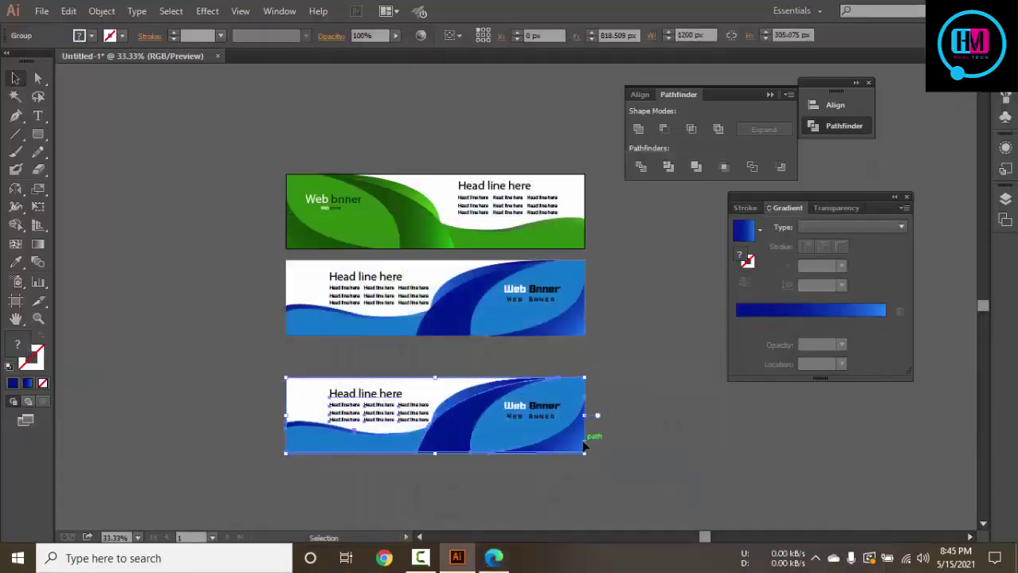
{"action": "right_click", "coordinate": [556, 431]}
{"action": "left_click", "coordinate": [291, 450]}
{"action": "key", "text": "Delete"}
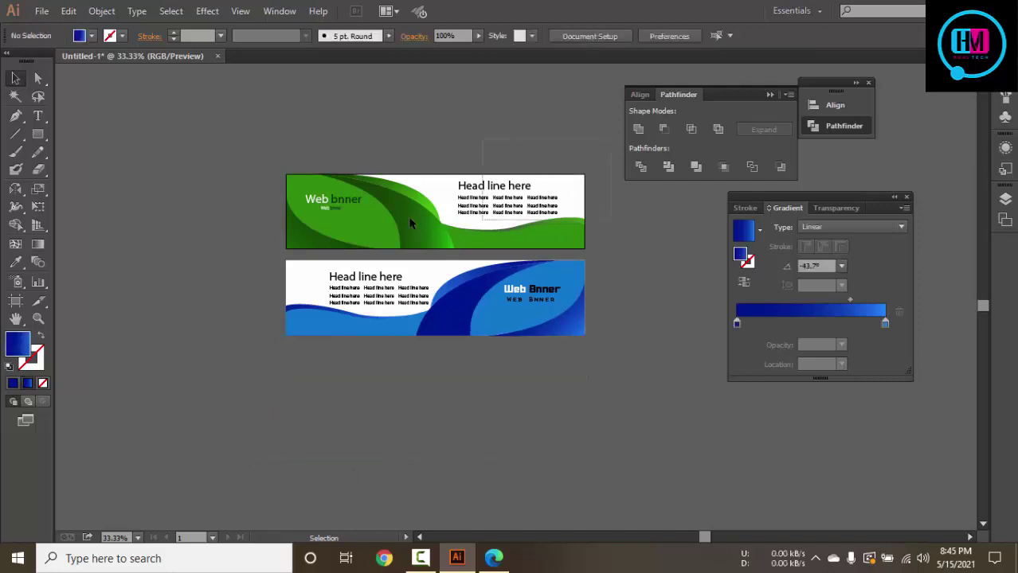
Duplicate the green banner below the blue one and ungroup the blue banner
{"action": "left_click", "coordinate": [363, 227]}
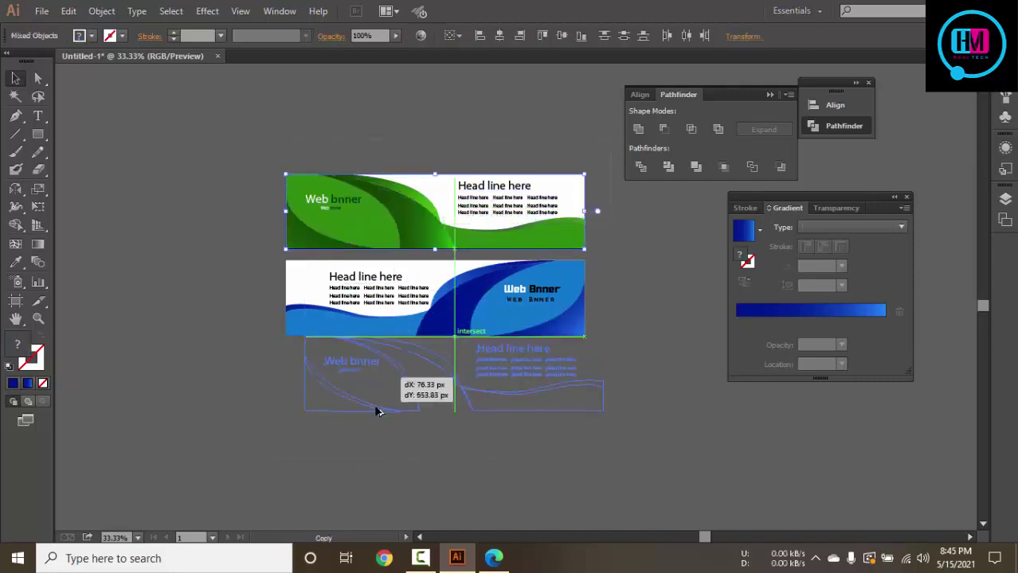
{"action": "left_click_drag", "start_coordinate": [367, 219], "coordinate": [369, 415], "text": "alt"}
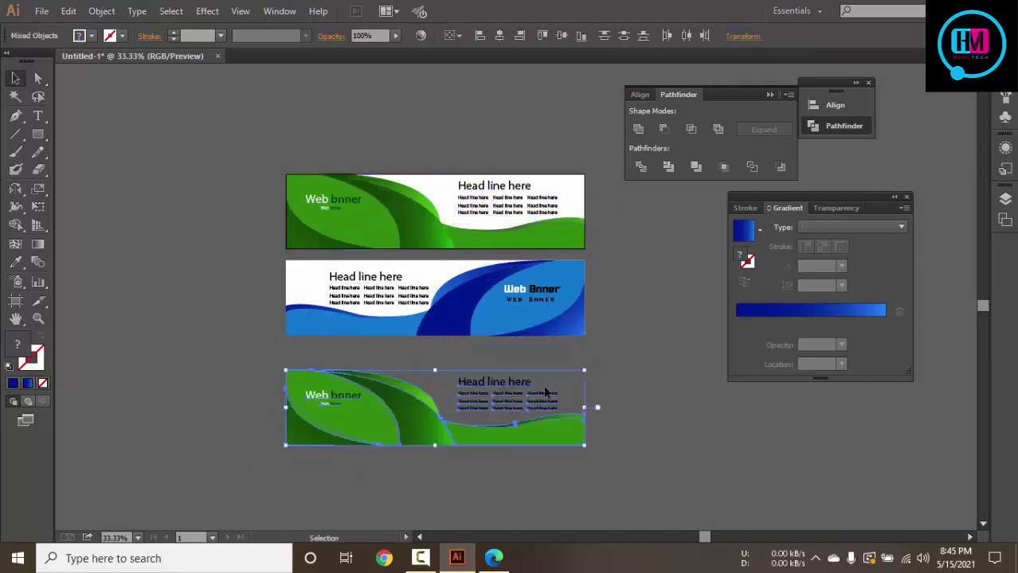
{"action": "left_click", "coordinate": [615, 364]}
{"action": "left_click", "coordinate": [341, 274]}
{"action": "right_click", "coordinate": [341, 274]}
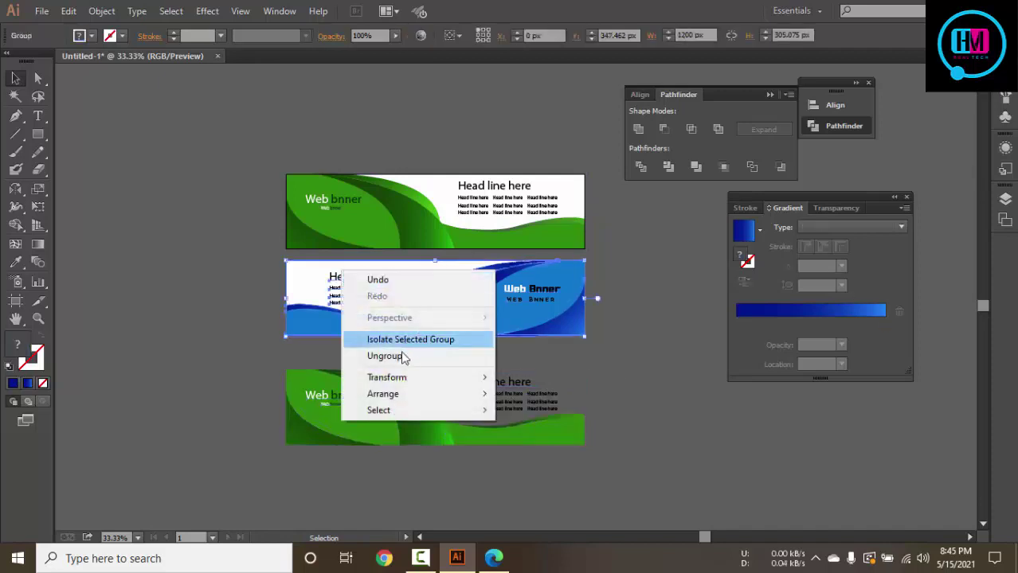
{"action": "left_click", "coordinate": [402, 356]}
Copy the white background rectangle onto the third banner and send it to back
{"action": "left_click", "coordinate": [300, 286]}
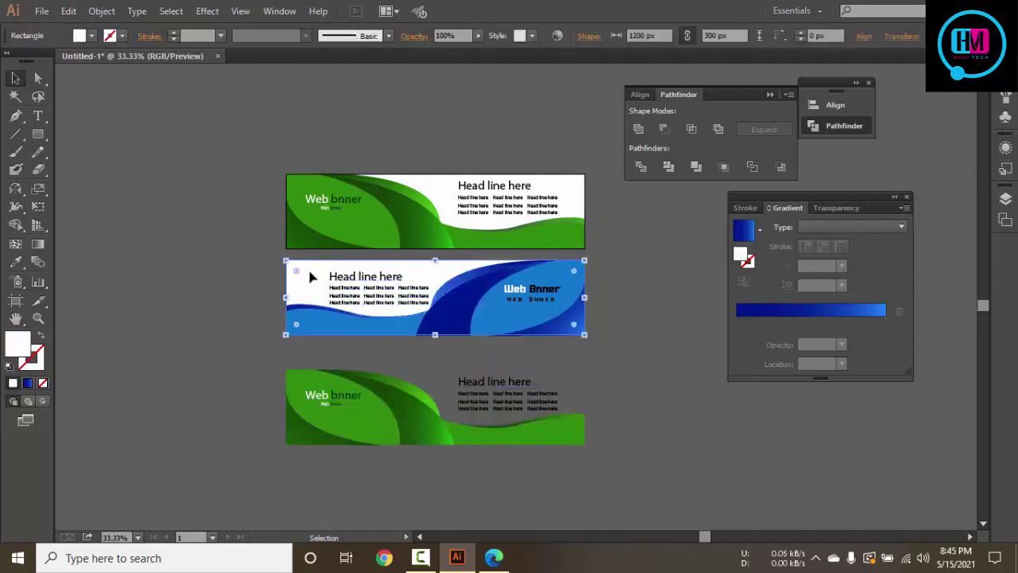
{"action": "left_click_drag", "start_coordinate": [307, 277], "coordinate": [314, 386], "text": "alt"}
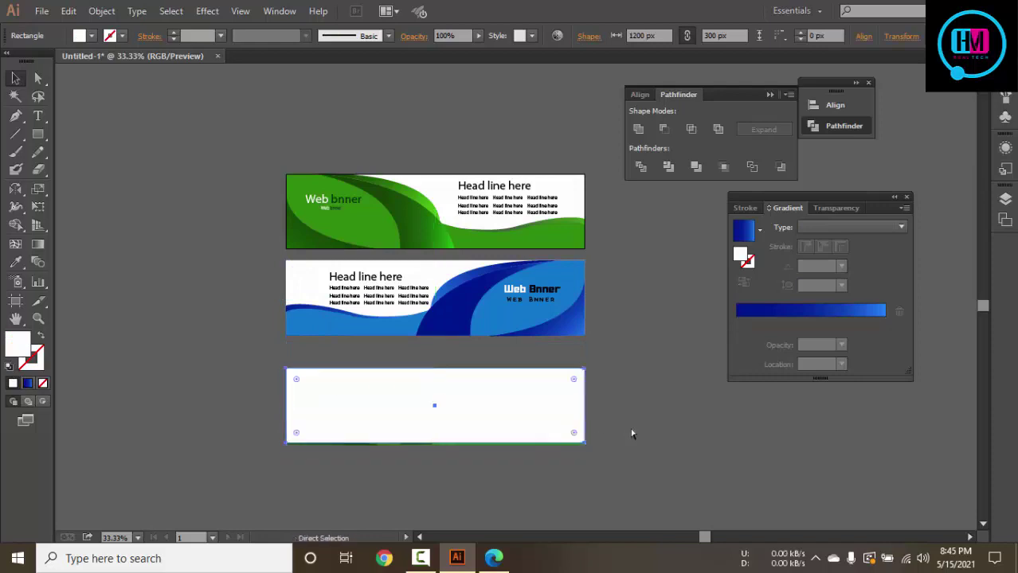
{"action": "scroll", "coordinate": [631, 430], "scroll_direction": "up", "scroll_amount": 2, "text": "alt"}
{"action": "left_click_drag", "start_coordinate": [630, 427], "coordinate": [661, 396]}
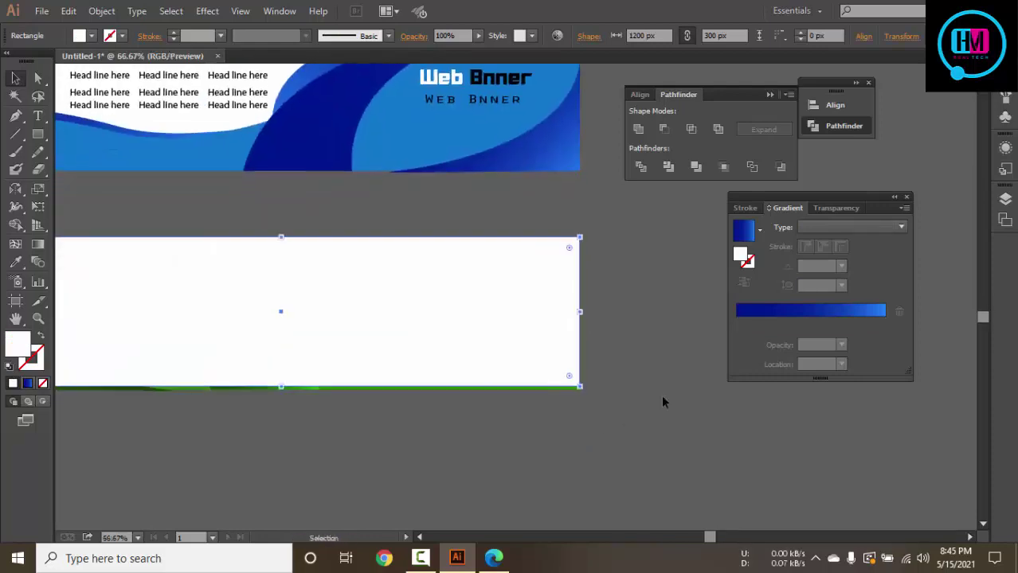
{"action": "key", "text": "Down"}
{"action": "key", "text": "Down"}
{"action": "key", "text": "Down"}
{"action": "key", "text": "Down"}
{"action": "key", "text": "Down"}
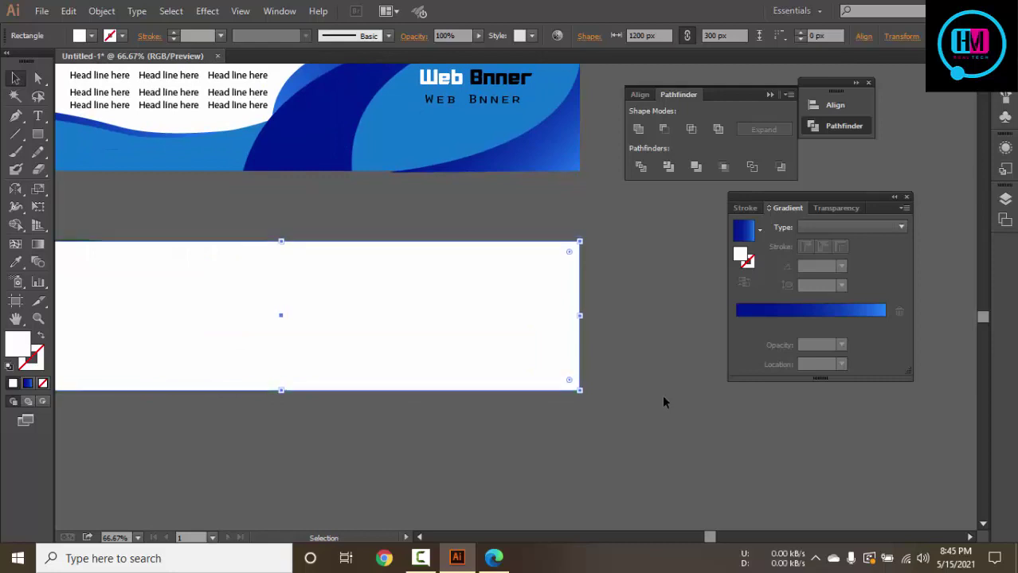
{"action": "right_click", "coordinate": [428, 313]}
{"action": "mouse_move", "coordinate": [469, 284]}
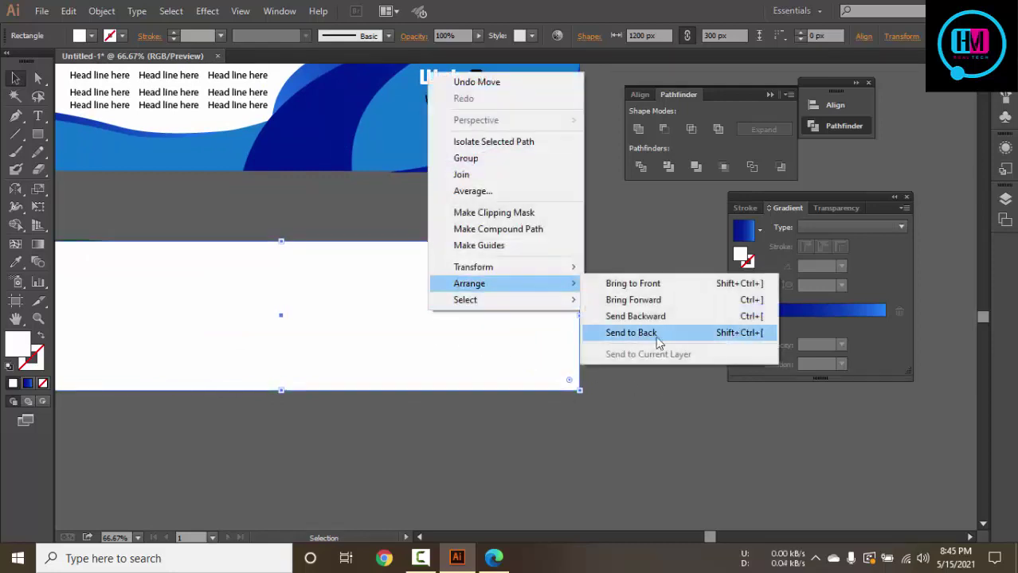
{"action": "left_click", "coordinate": [657, 339]}
{"action": "left_click", "coordinate": [615, 408]}
{"action": "key", "text": "ctrl+minus"}
{"action": "key", "text": "ctrl+minus"}
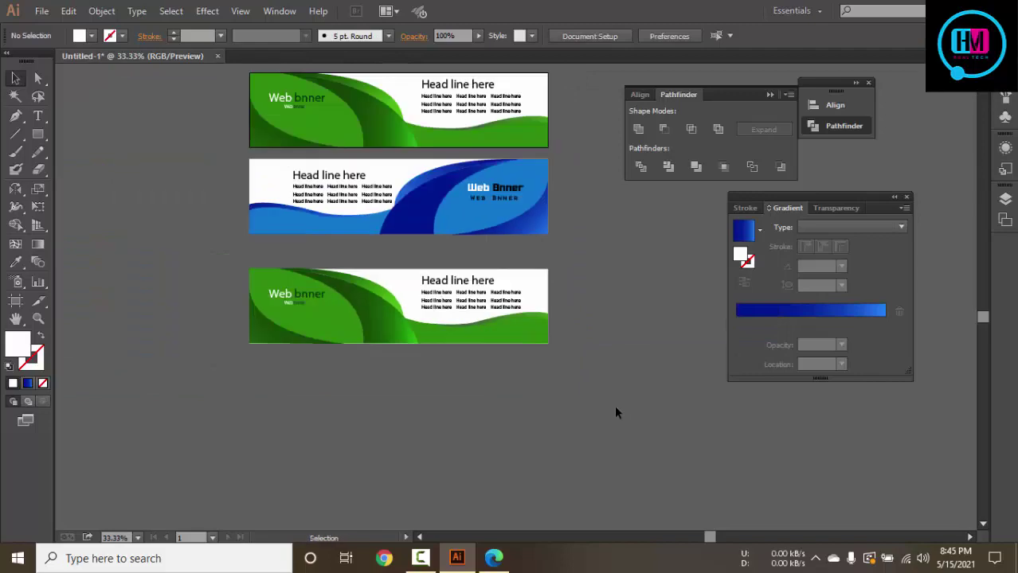
{"action": "left_click", "coordinate": [509, 559]}
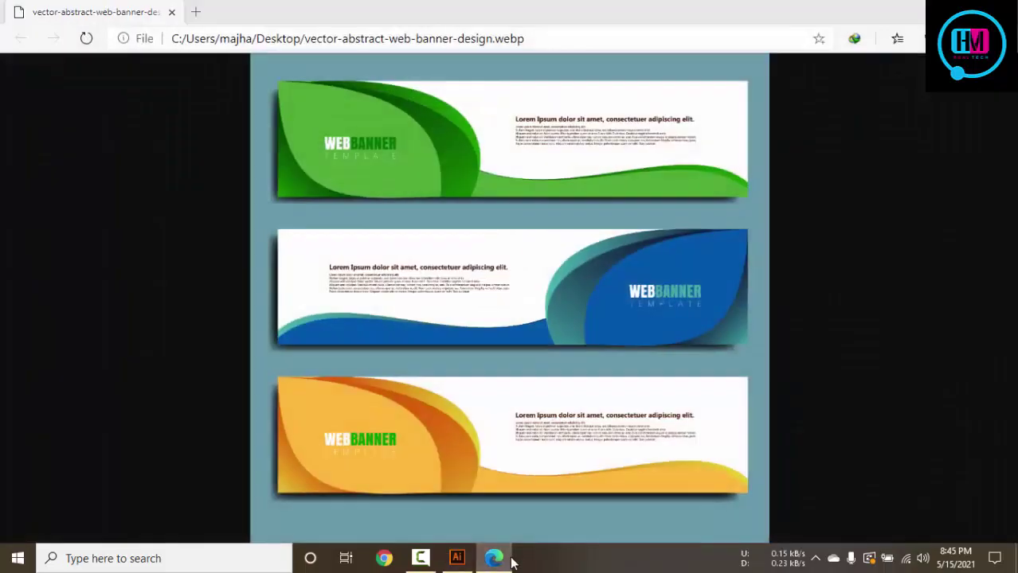
{"action": "left_click", "coordinate": [495, 557]}
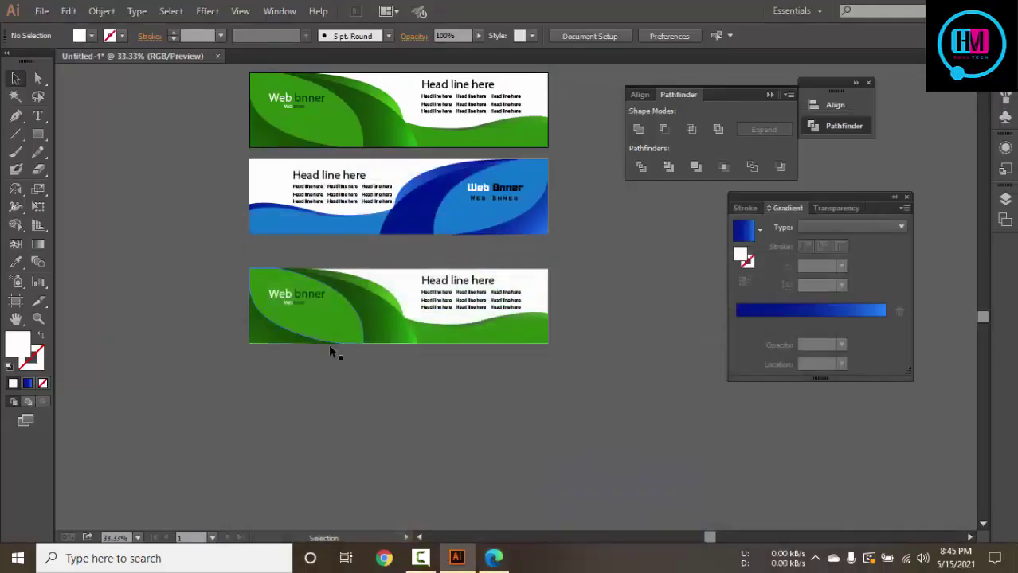
Change the third banner's left leaf fill from green to golden yellow
{"action": "left_click", "coordinate": [510, 559]}
{"action": "left_click", "coordinate": [329, 318]}
{"action": "double_click", "coordinate": [19, 350]}
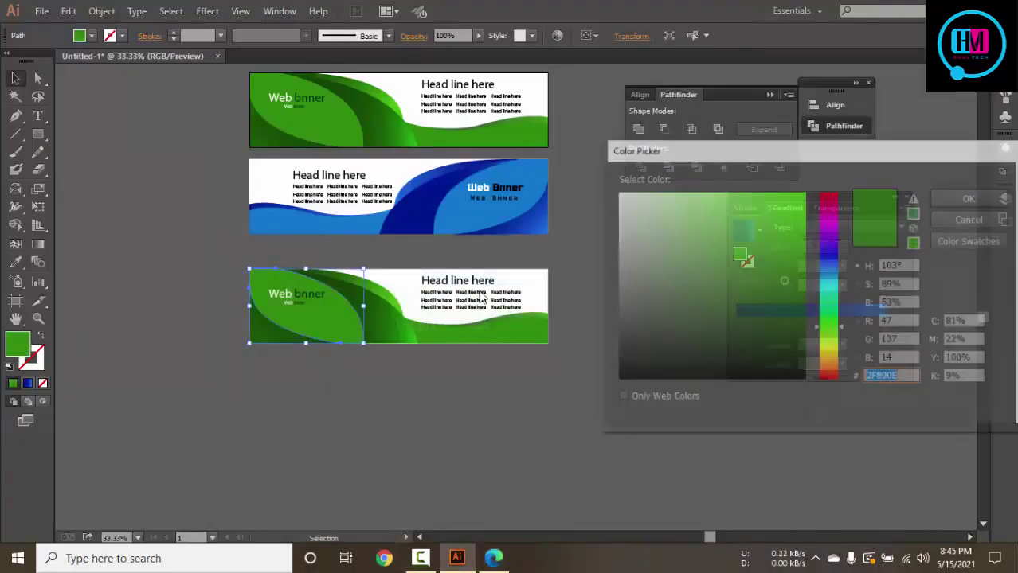
{"action": "left_click_drag", "start_coordinate": [832, 364], "coordinate": [832, 360]}
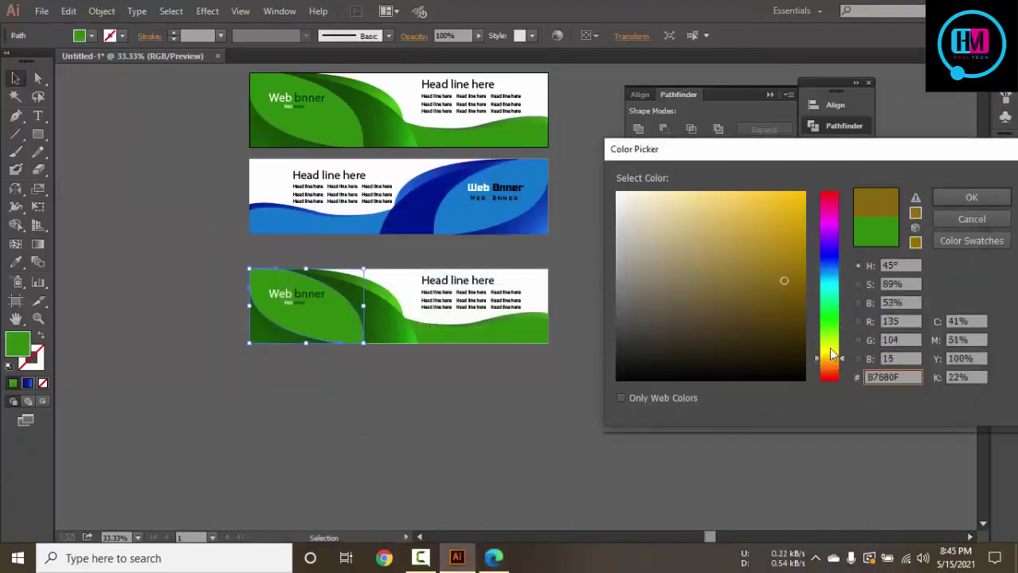
{"action": "left_click_drag", "start_coordinate": [795, 205], "coordinate": [799, 229]}
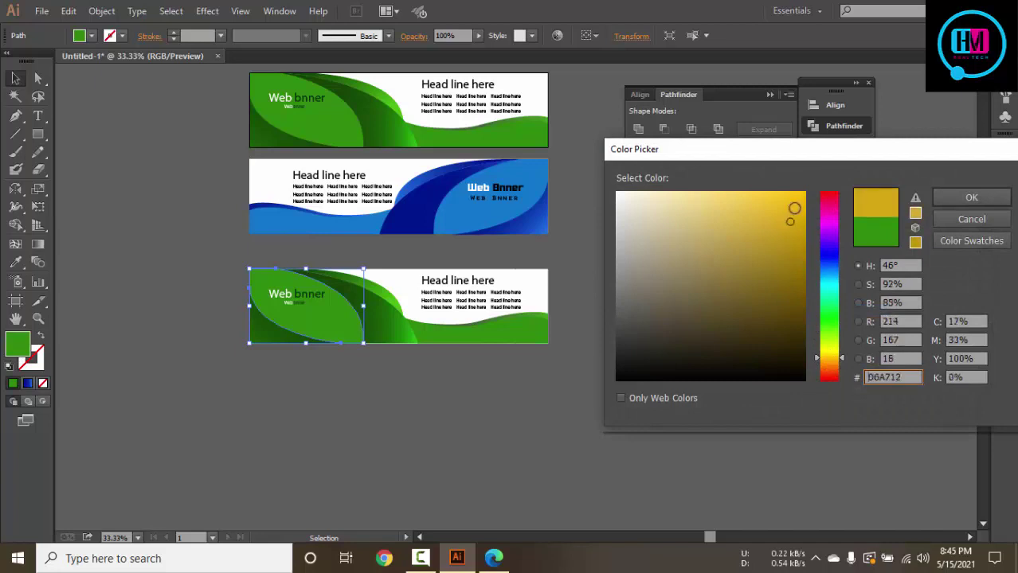
{"action": "left_click", "coordinate": [971, 198]}
{"action": "left_click", "coordinate": [317, 356]}
Set the gradient leaf's left colour stop to golden yellow
{"action": "left_click", "coordinate": [275, 341]}
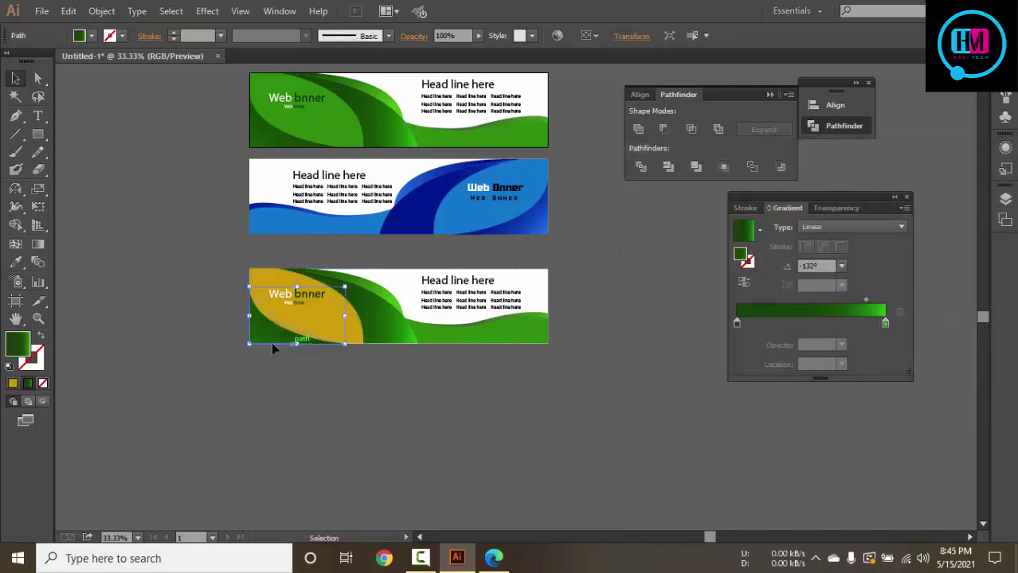
{"action": "left_click", "coordinate": [737, 323]}
{"action": "double_click", "coordinate": [739, 324]}
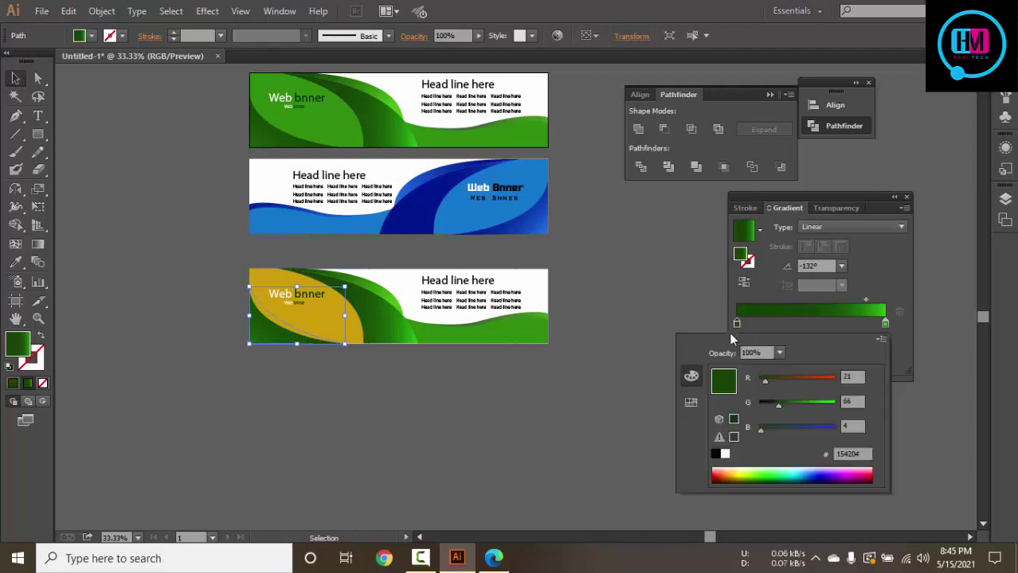
{"action": "left_click", "coordinate": [10, 343]}
{"action": "double_click", "coordinate": [9, 342]}
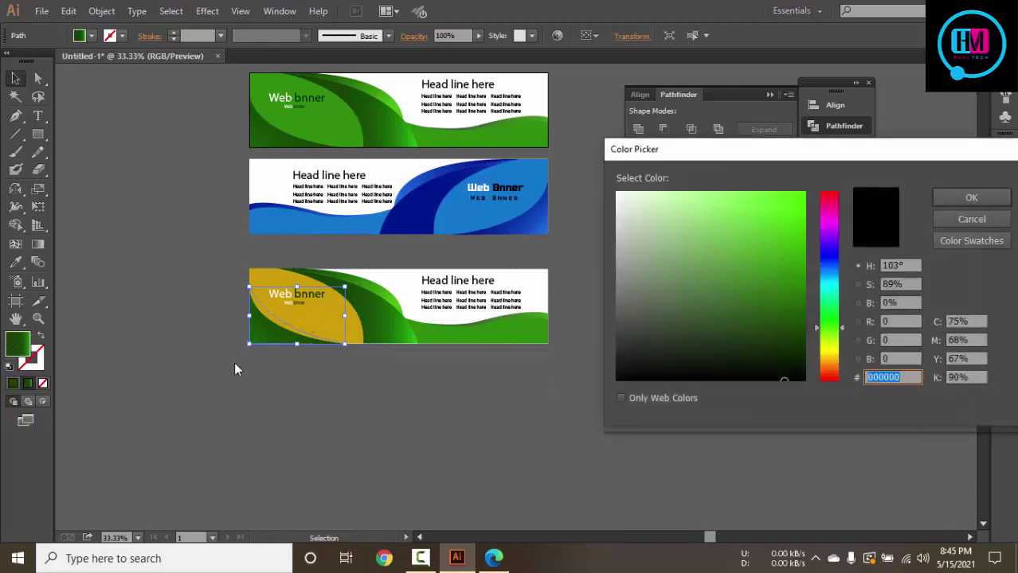
{"action": "left_click", "coordinate": [835, 355]}
{"action": "left_click", "coordinate": [789, 256]}
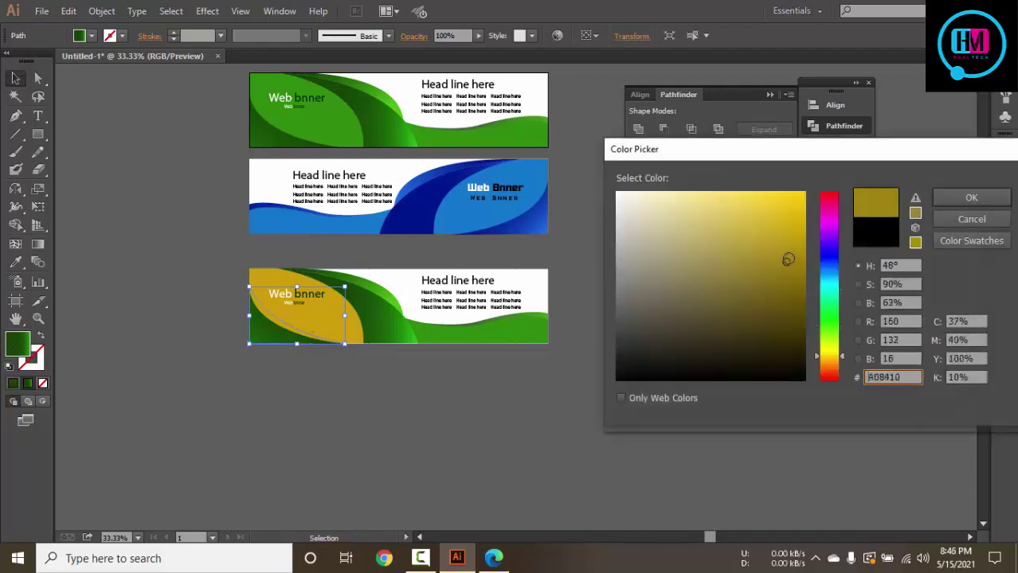
{"action": "left_click", "coordinate": [949, 197]}
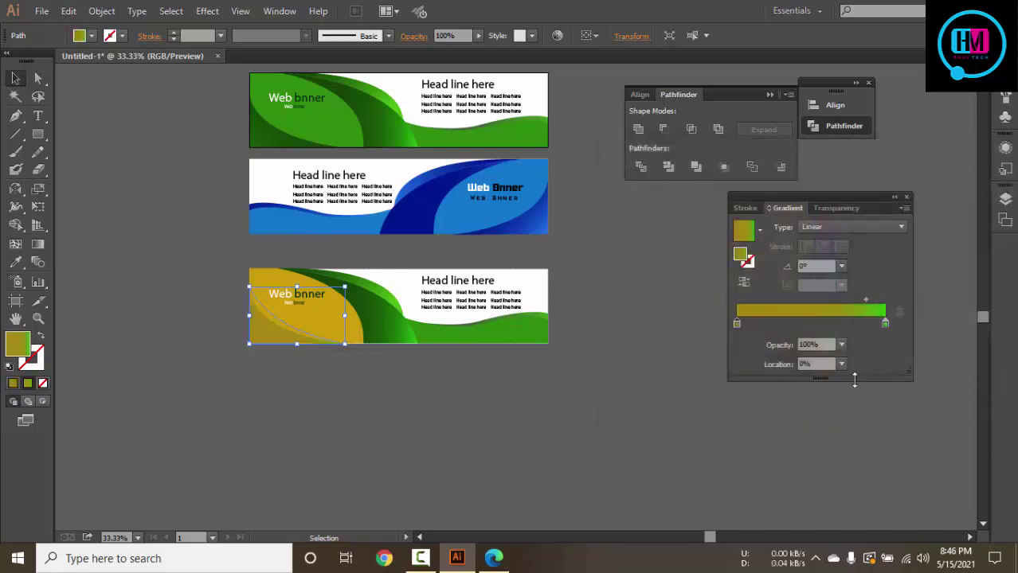
Set the gradient's right colour stop to a dark olive
{"action": "left_click", "coordinate": [883, 322]}
{"action": "double_click", "coordinate": [884, 322]}
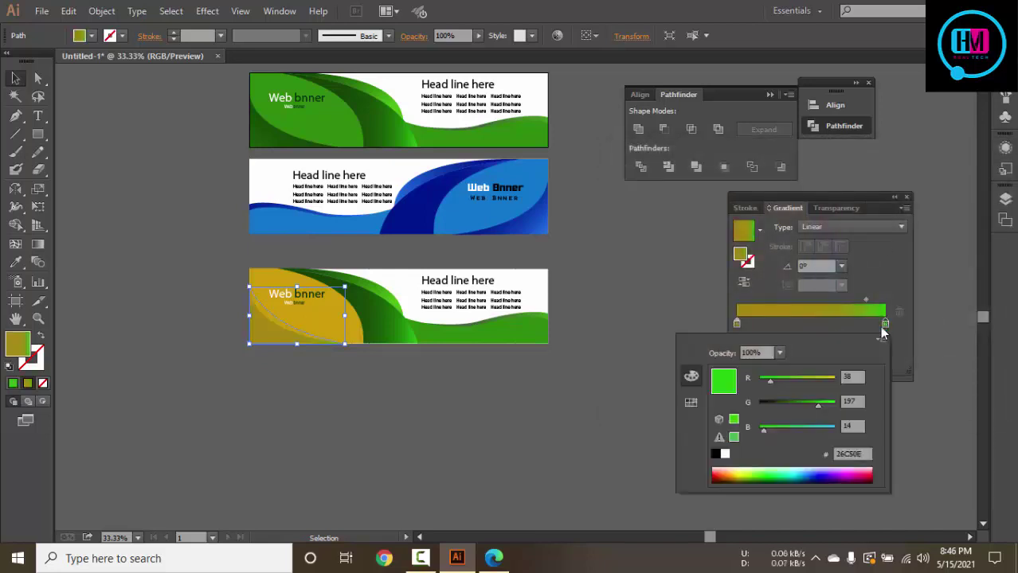
{"action": "left_click", "coordinate": [23, 344]}
{"action": "double_click", "coordinate": [22, 344]}
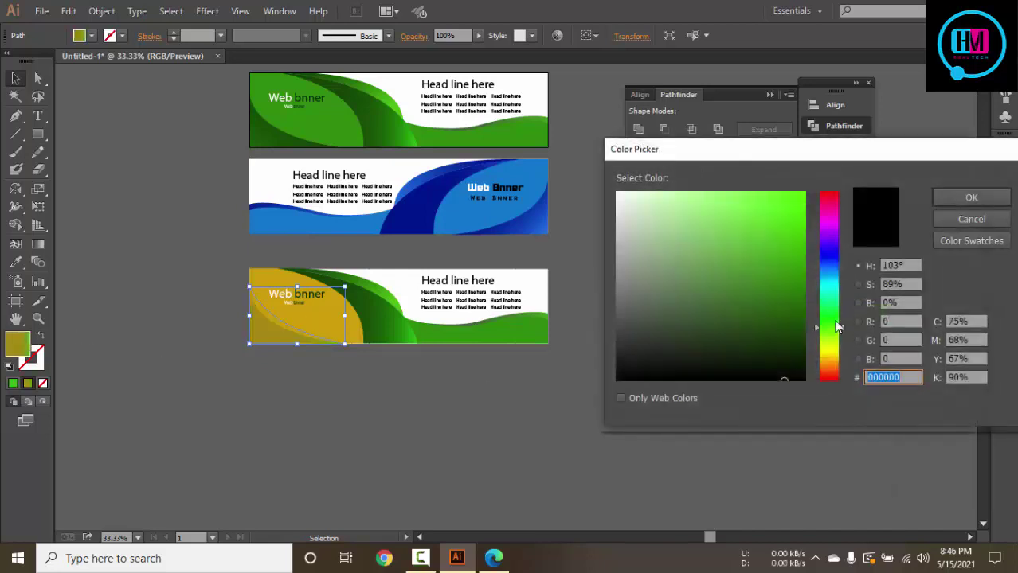
{"action": "left_click", "coordinate": [830, 349]}
{"action": "mouse_move", "coordinate": [794, 220]}
{"action": "left_mouse_down"}
{"action": "mouse_move", "coordinate": [784, 268]}
{"action": "mouse_move", "coordinate": [807, 313]}
{"action": "mouse_move", "coordinate": [798, 326]}
{"action": "left_mouse_up"}
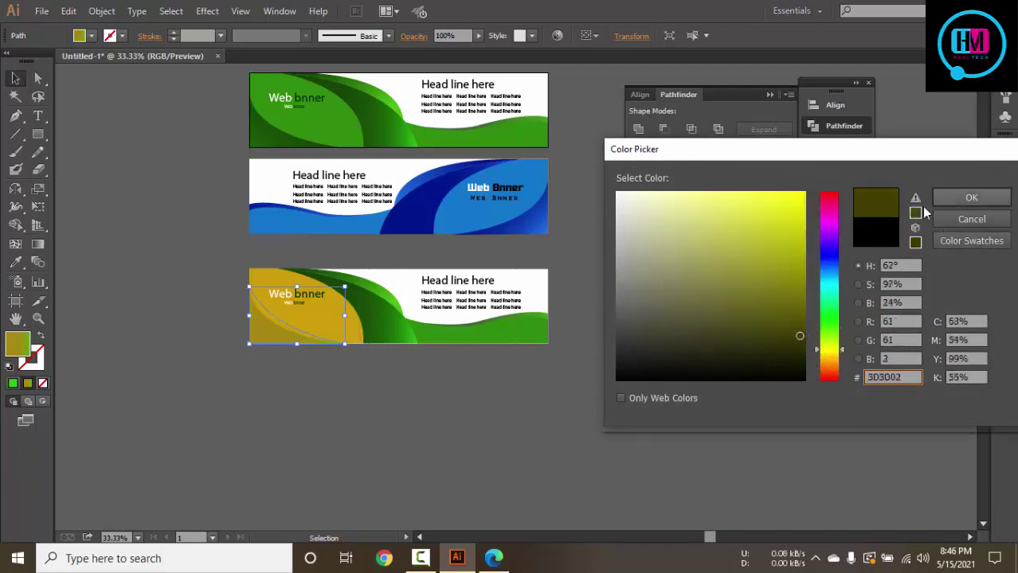
{"action": "left_click", "coordinate": [953, 198]}
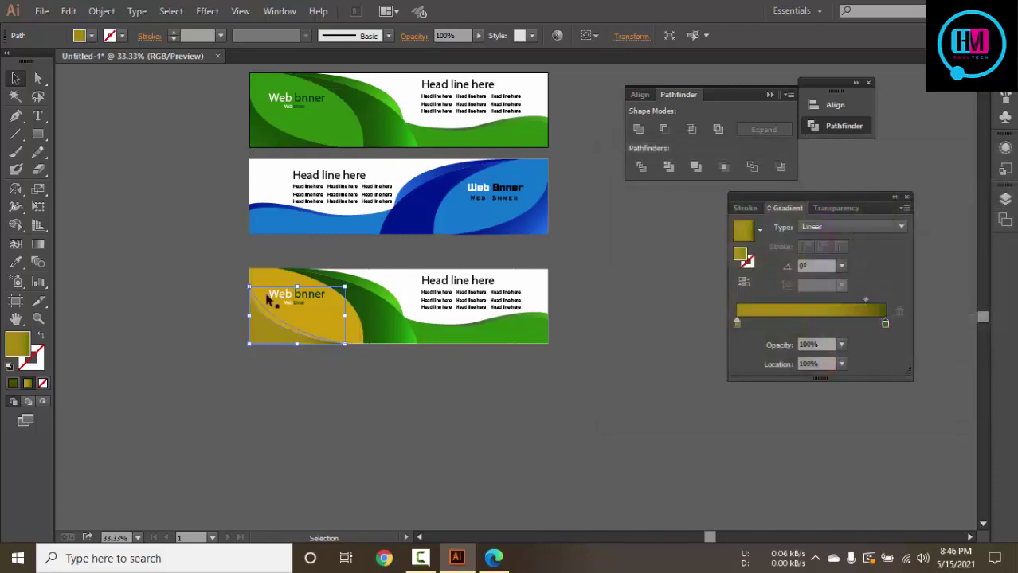
Angle the leaf gradient at 36°, olive stop at ~65%, midpoint ~59%
{"action": "left_click", "coordinate": [38, 244]}
{"action": "left_click_drag", "start_coordinate": [222, 368], "coordinate": [372, 260]}
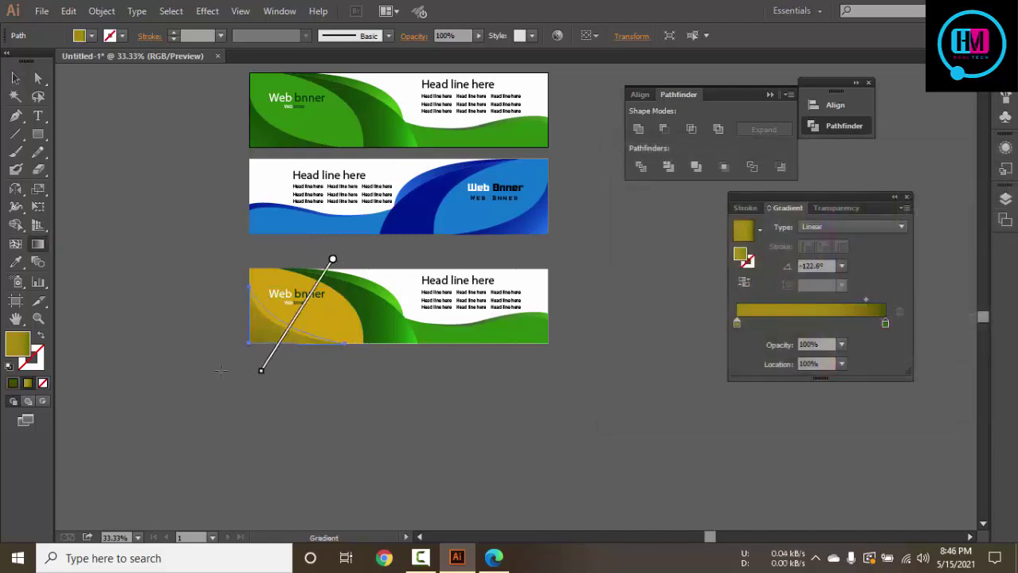
{"action": "mouse_move", "coordinate": [318, 310]}
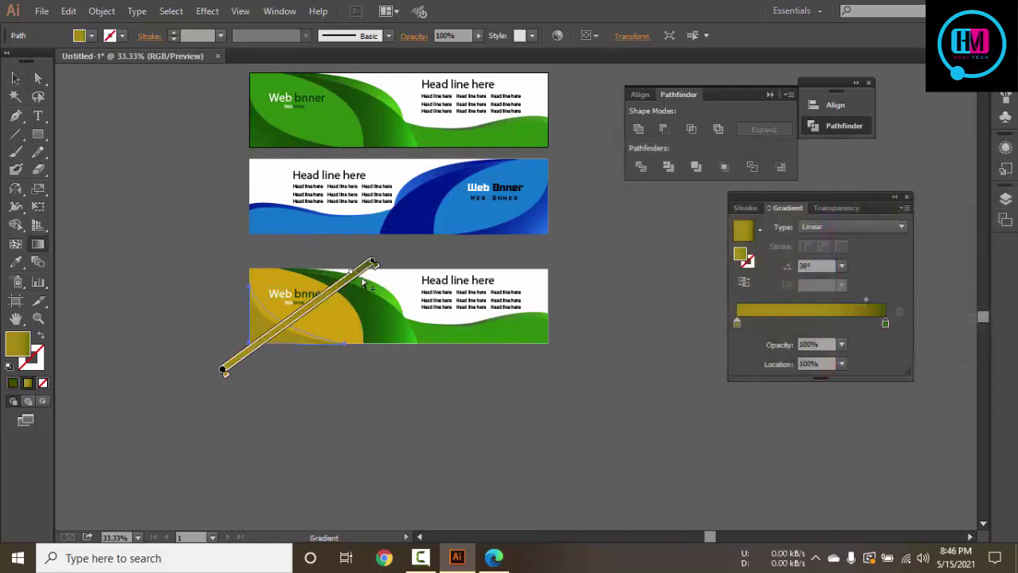
{"action": "left_click_drag", "start_coordinate": [351, 274], "coordinate": [261, 337]}
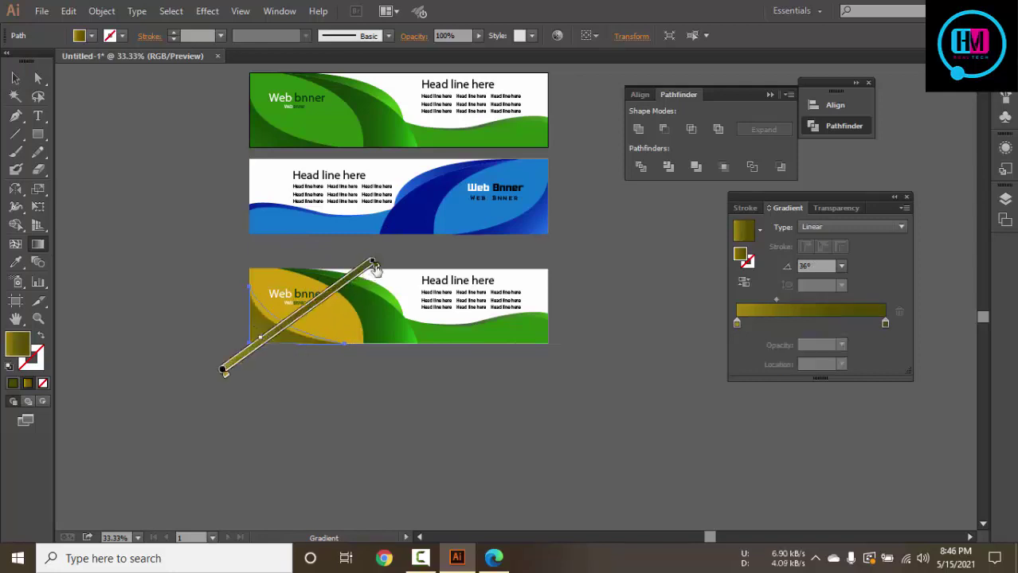
{"action": "left_click_drag", "start_coordinate": [365, 279], "coordinate": [322, 307]}
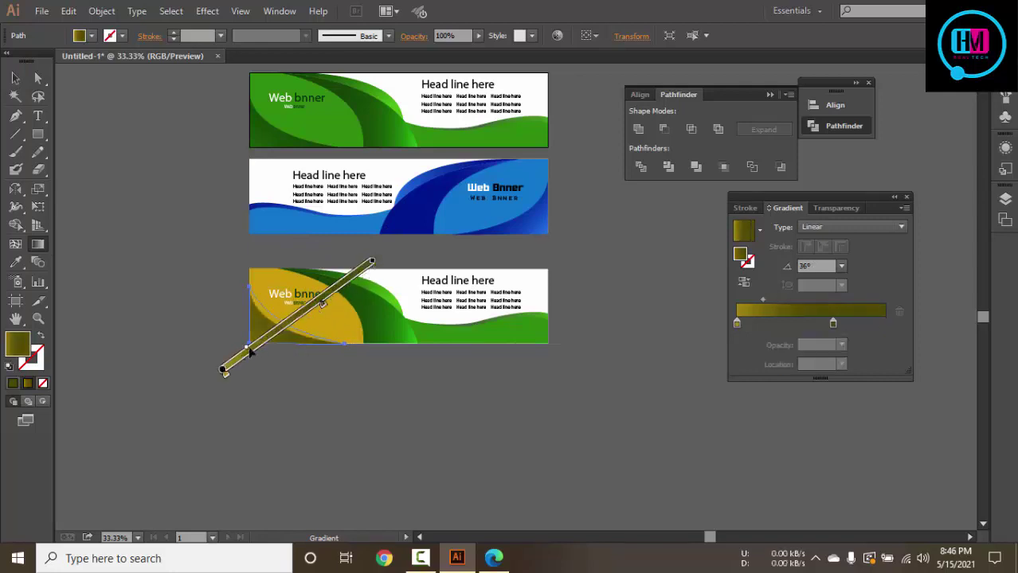
{"action": "left_click_drag", "start_coordinate": [247, 352], "coordinate": [280, 332]}
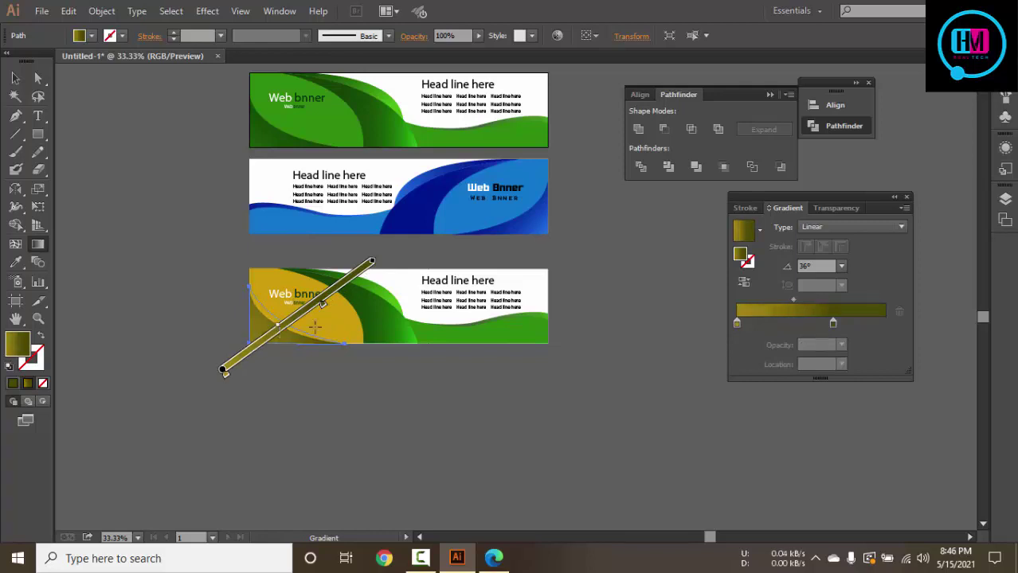
Fill the third banner's lower-right green wave with the yellow-gold colour sampled from nearby artwork
{"action": "left_click", "coordinate": [15, 78]}
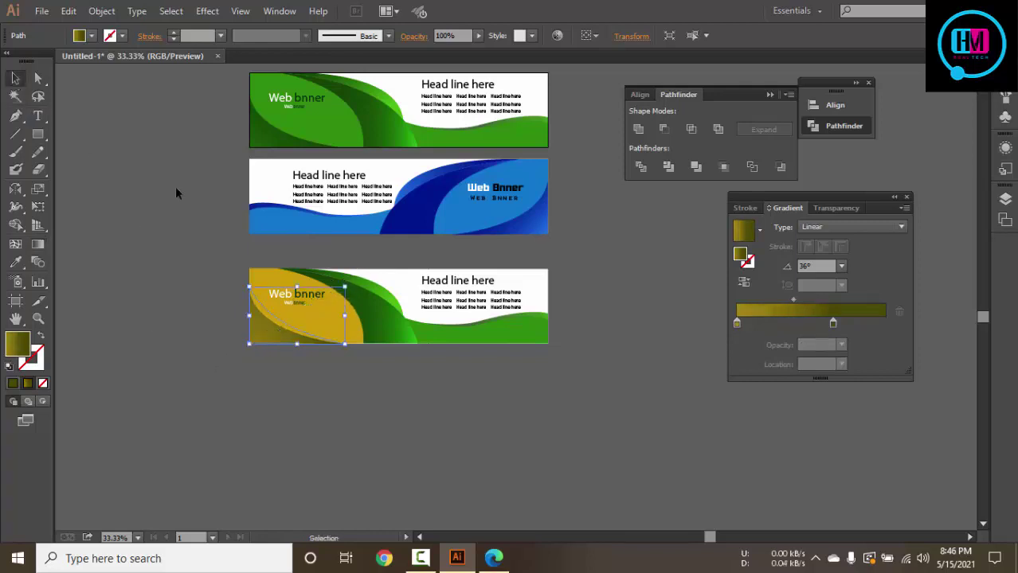
{"action": "left_click", "coordinate": [468, 341]}
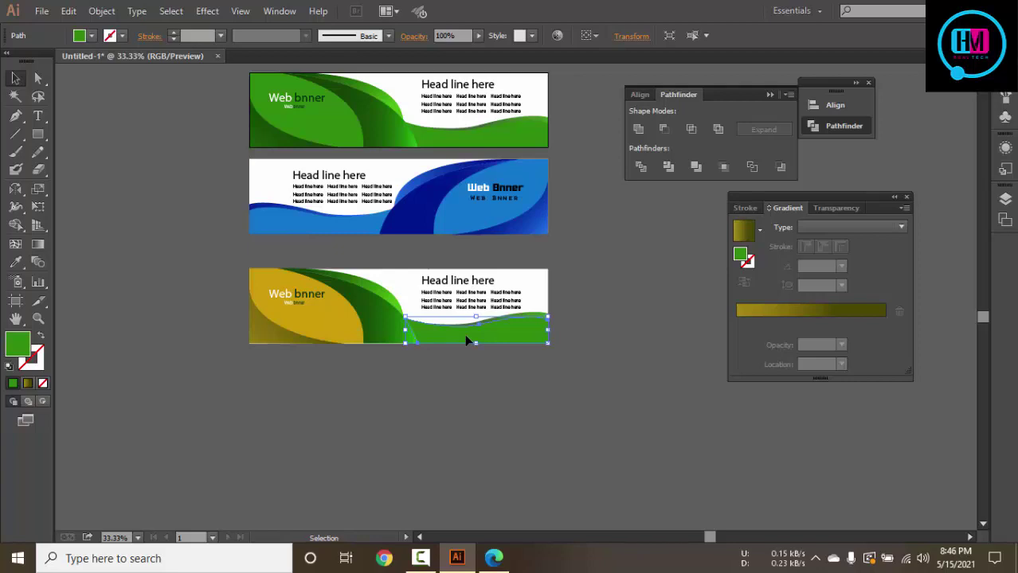
{"action": "key", "text": "i"}
{"action": "left_click", "coordinate": [349, 337]}
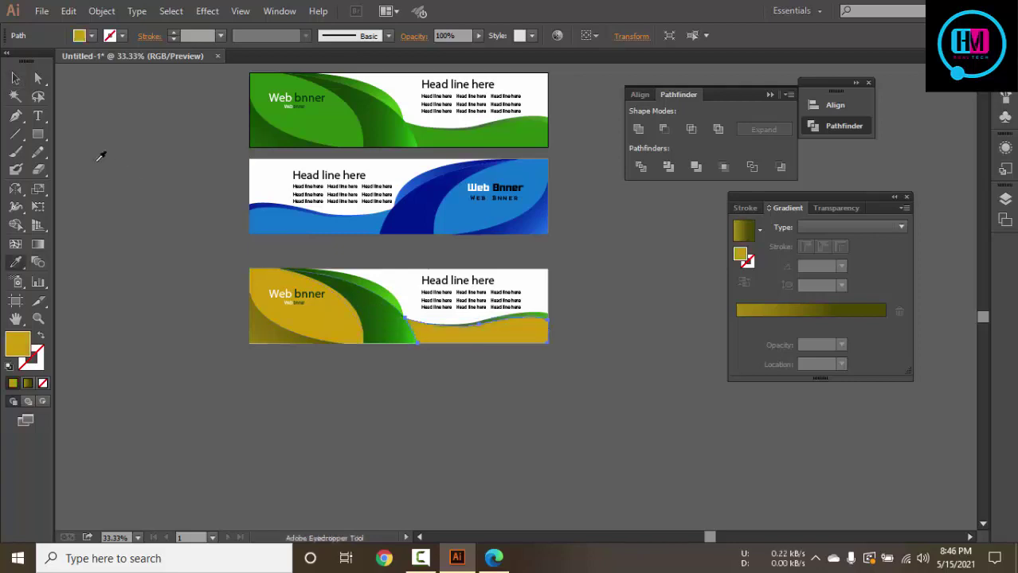
{"action": "left_click", "coordinate": [15, 78]}
{"action": "left_click", "coordinate": [177, 195]}
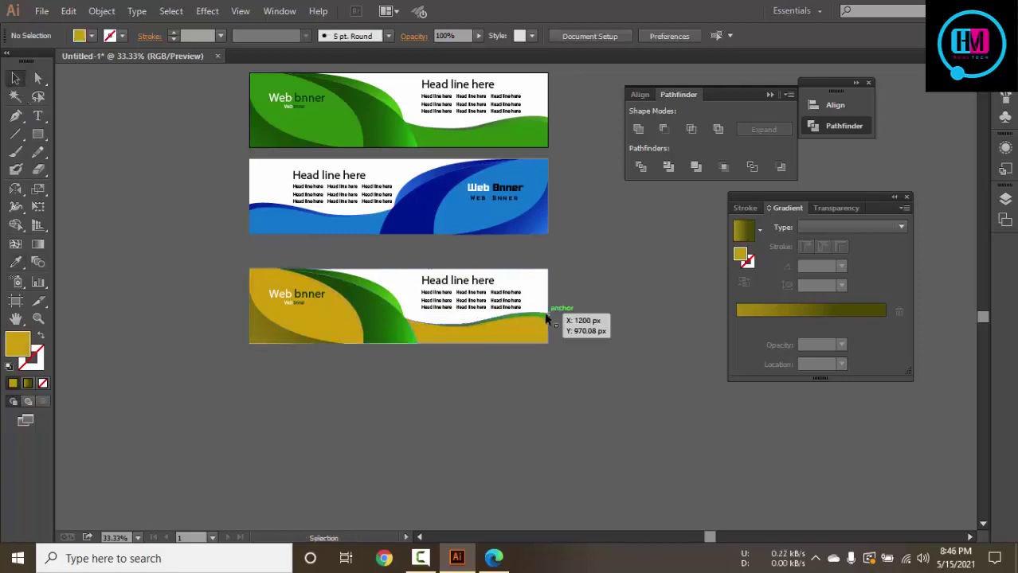
Apply the left shape's yellow-olive gradient to the lower-right wave and angle it across the wave
{"action": "left_click", "coordinate": [546, 319]}
{"action": "key", "text": "i"}
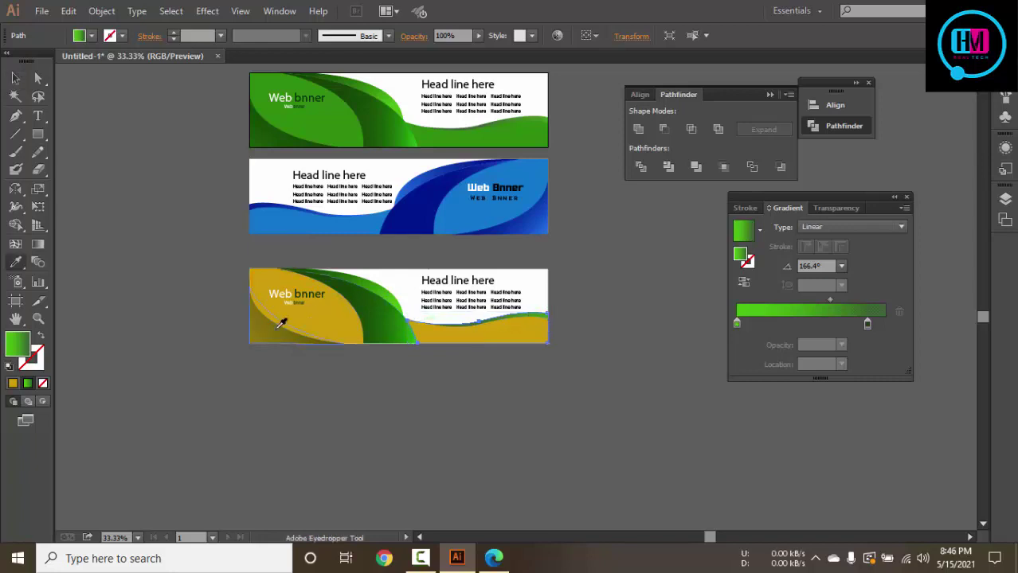
{"action": "left_click", "coordinate": [276, 327]}
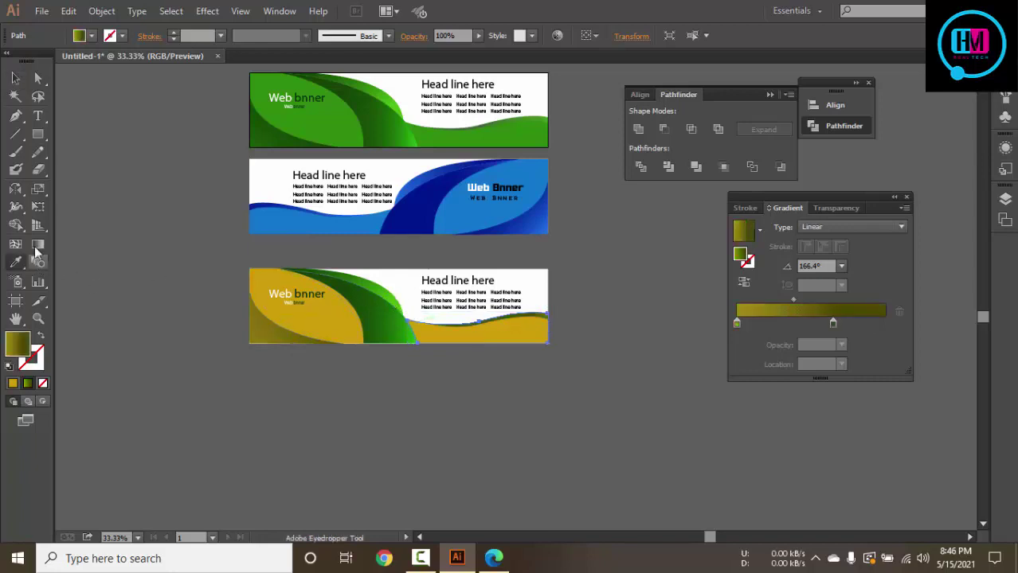
{"action": "left_click", "coordinate": [38, 244]}
{"action": "left_click_drag", "start_coordinate": [312, 308], "coordinate": [583, 339]}
{"action": "left_click_drag", "start_coordinate": [600, 291], "coordinate": [367, 369]}
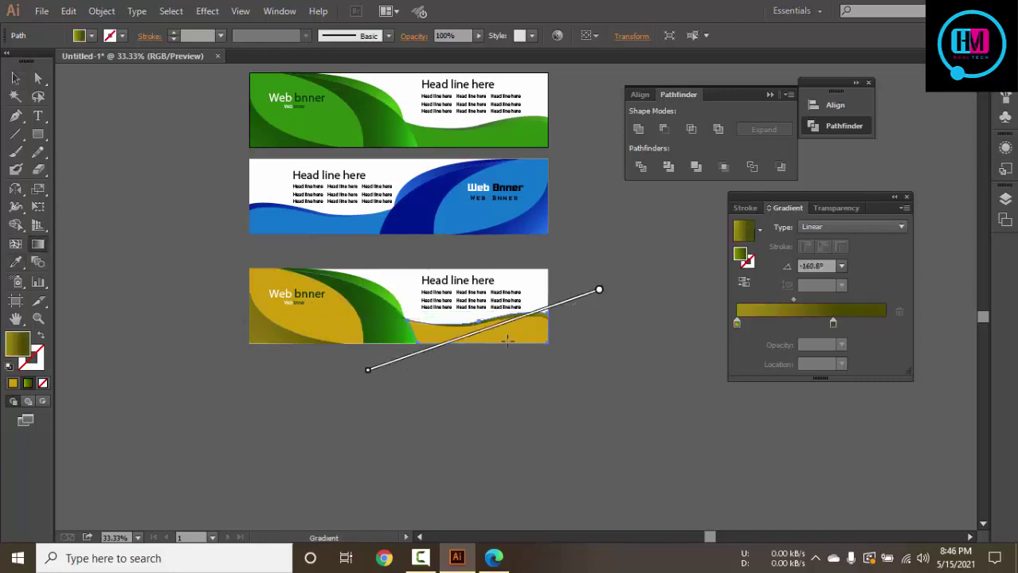
Run the wave's gold-to-olive gradient left to right at about -8.2°, with adjusted colour stops
{"action": "left_click_drag", "start_coordinate": [441, 355], "coordinate": [411, 363]}
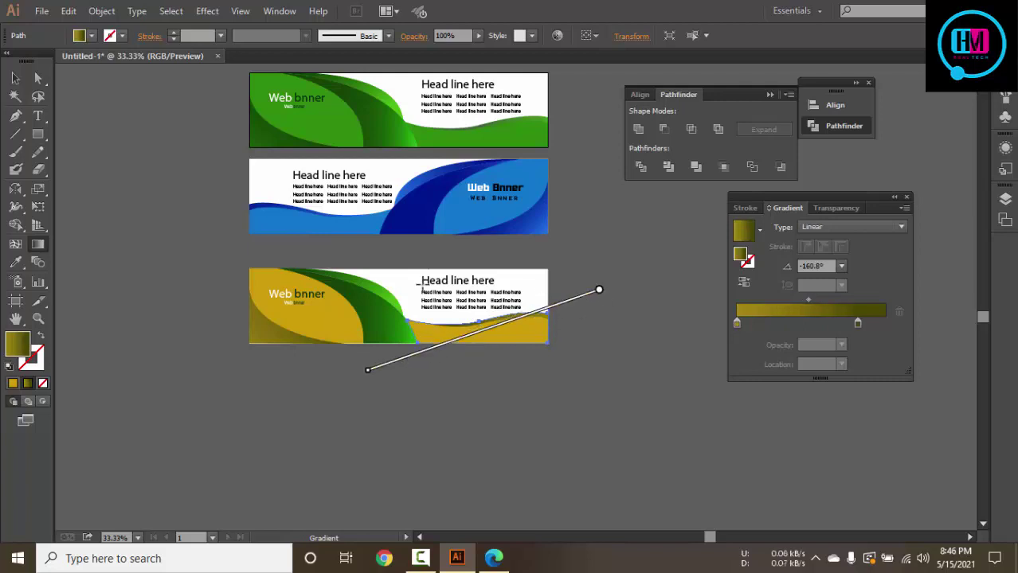
{"action": "left_click_drag", "start_coordinate": [402, 318], "coordinate": [615, 347]}
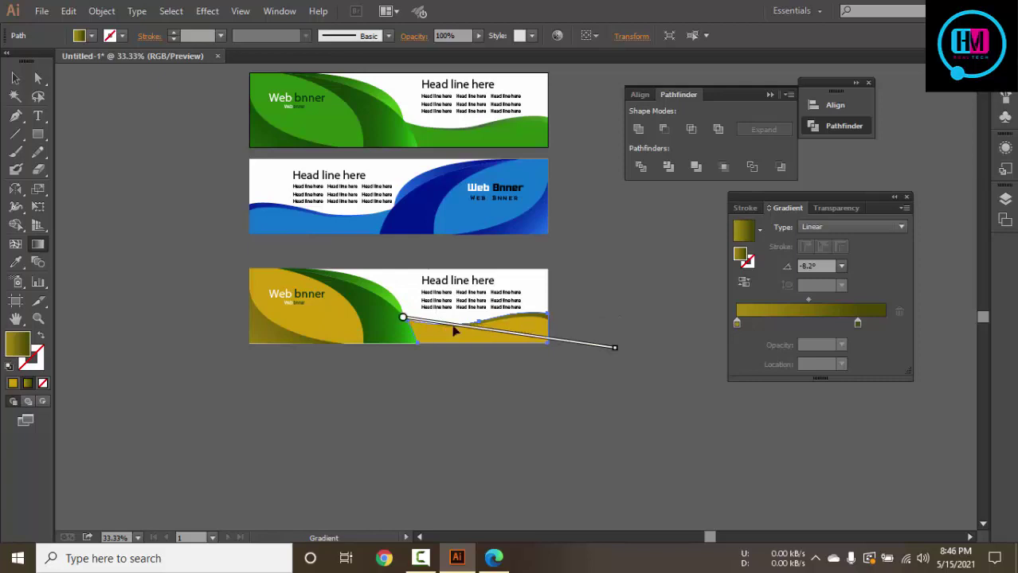
{"action": "left_click_drag", "start_coordinate": [402, 322], "coordinate": [457, 330]}
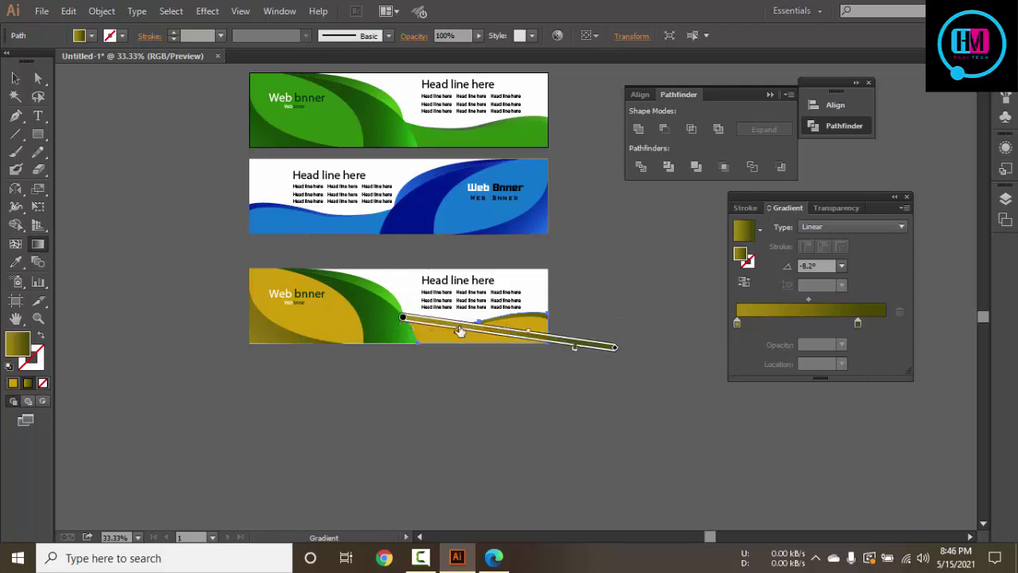
{"action": "left_click_drag", "start_coordinate": [528, 332], "coordinate": [489, 336]}
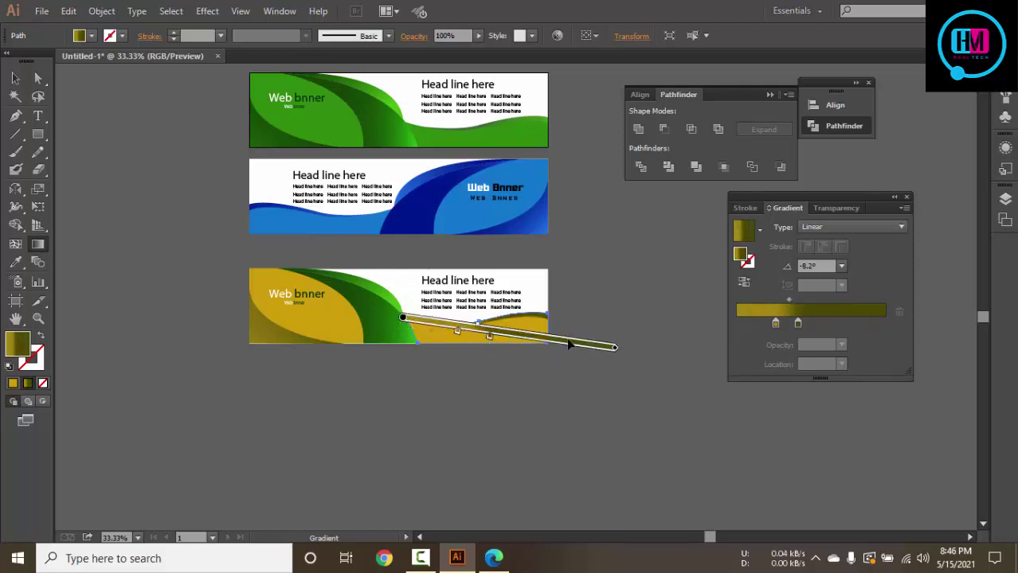
{"action": "left_click_drag", "start_coordinate": [615, 349], "coordinate": [638, 360]}
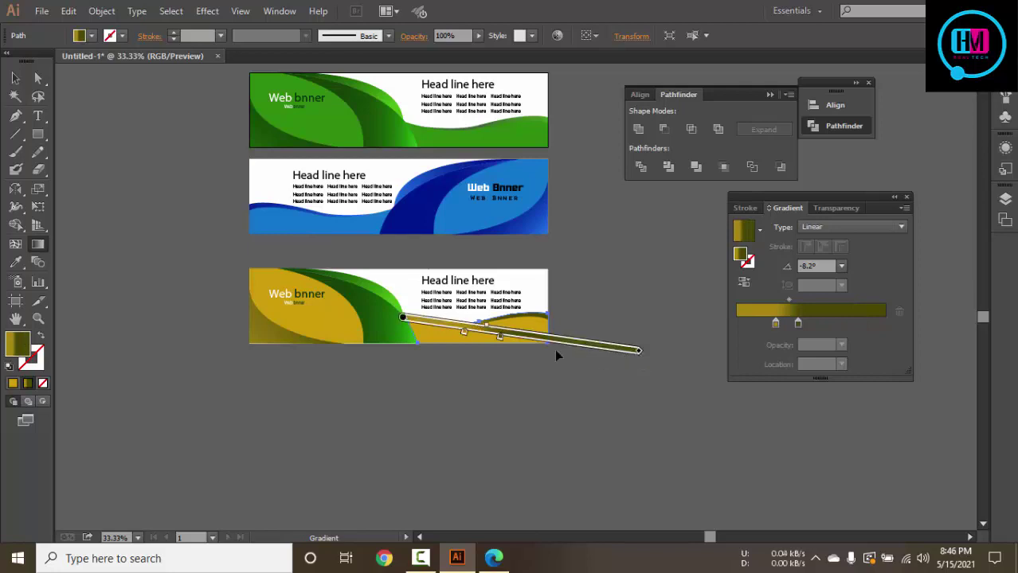
{"action": "mouse_move", "coordinate": [493, 338]}
{"action": "left_mouse_down"}
{"action": "mouse_move", "coordinate": [600, 361]}
{"action": "mouse_move", "coordinate": [586, 357]}
{"action": "left_mouse_up"}
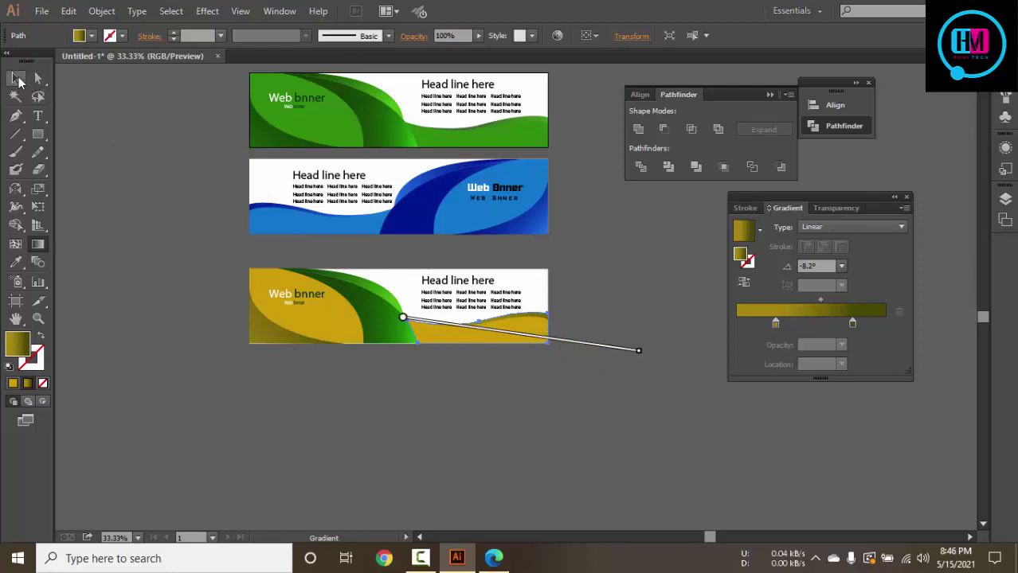
{"action": "left_click", "coordinate": [15, 77]}
{"action": "left_click", "coordinate": [162, 147]}
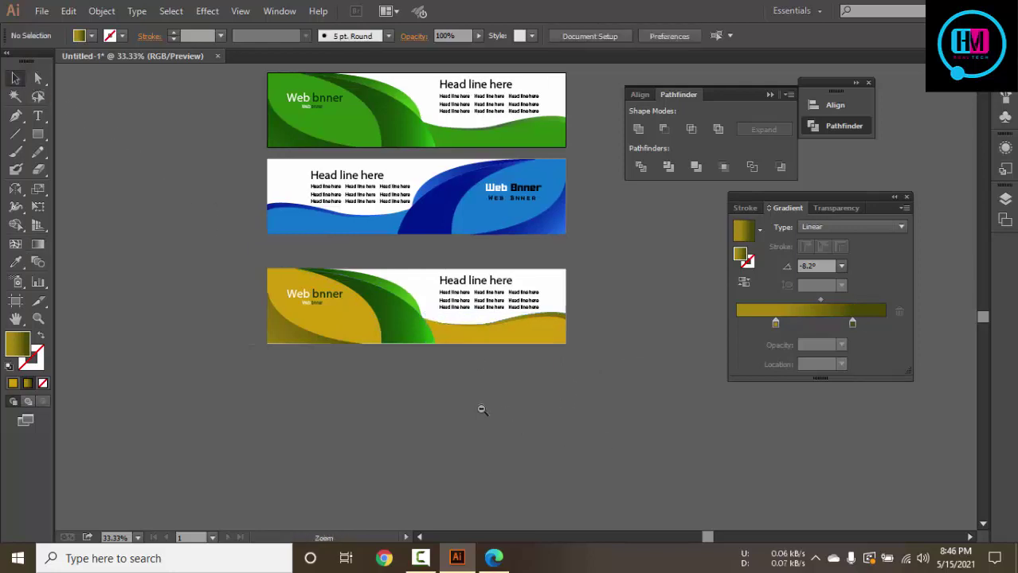
Zoom in and give the dark green swoosh the left shape's yellow-olive gradient, angled across it
{"action": "scroll", "coordinate": [464, 409], "scroll_direction": "up", "scroll_amount": 2}
{"action": "left_click_drag", "start_coordinate": [343, 264], "coordinate": [430, 344]}
{"action": "left_click", "coordinate": [433, 331]}
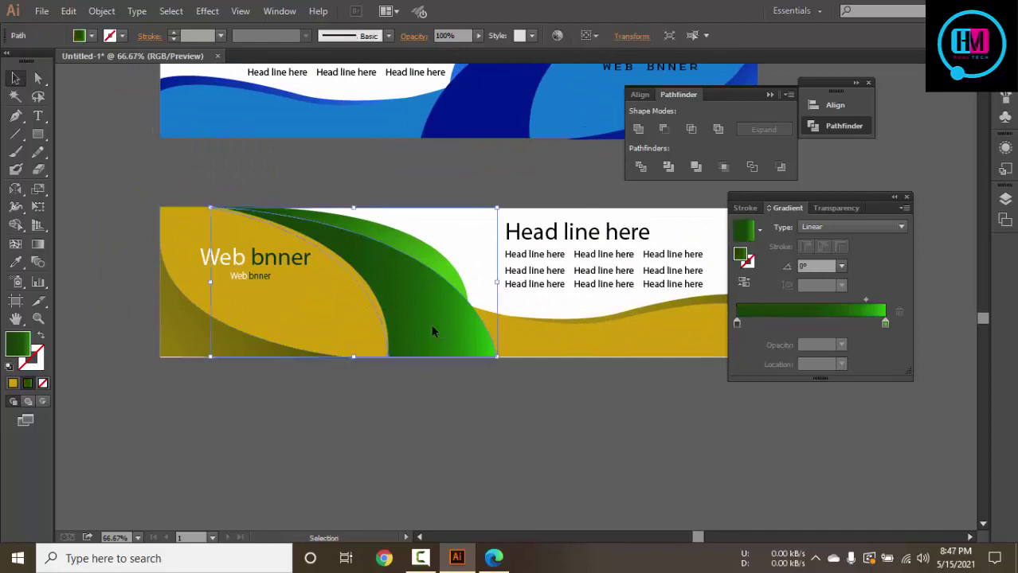
{"action": "key", "text": "i"}
{"action": "left_click", "coordinate": [223, 324]}
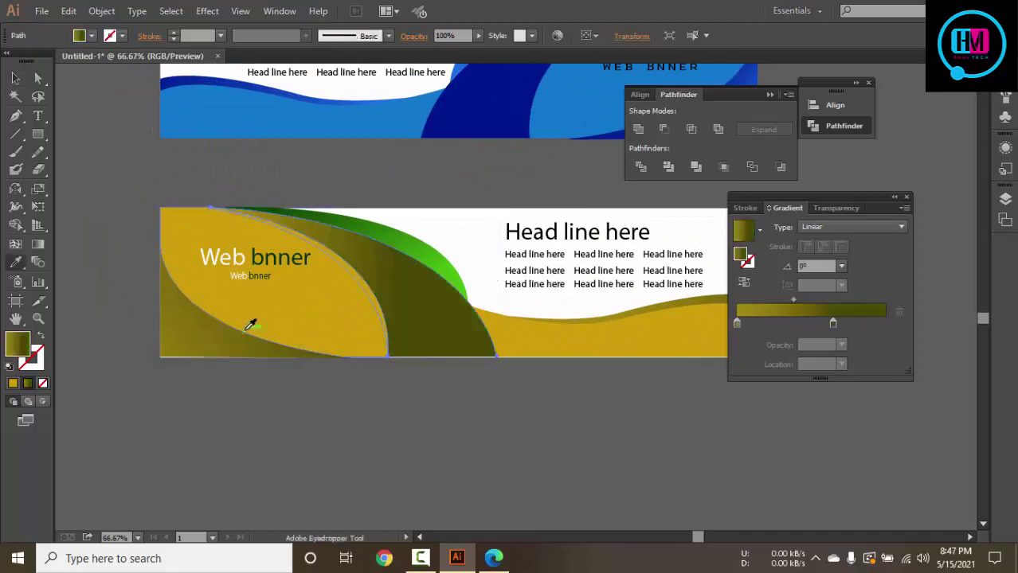
{"action": "left_click", "coordinate": [37, 244]}
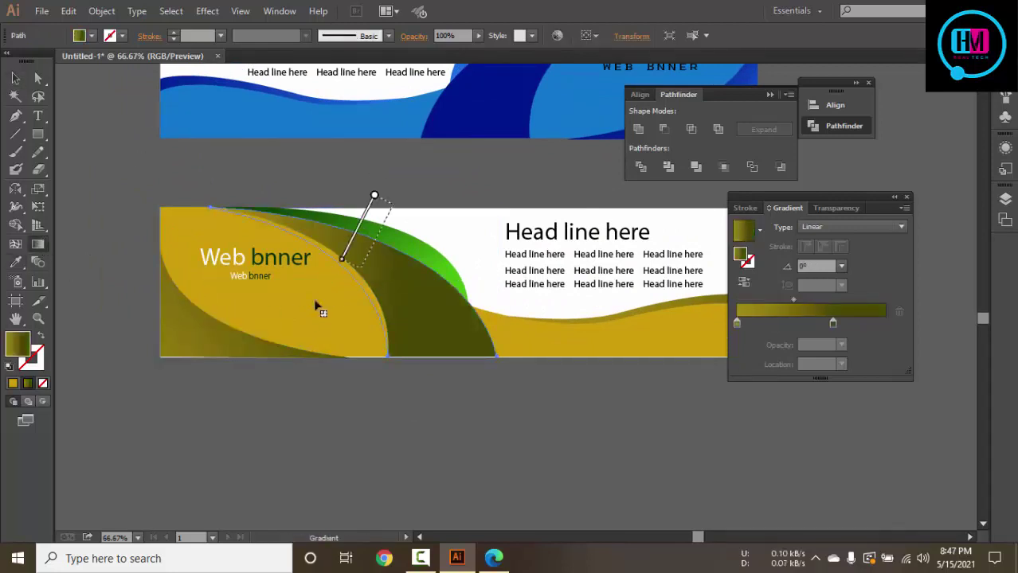
{"action": "mouse_move", "coordinate": [374, 194]}
{"action": "left_mouse_down"}
{"action": "mouse_move", "coordinate": [313, 301]}
{"action": "mouse_move", "coordinate": [402, 224]}
{"action": "left_mouse_up"}
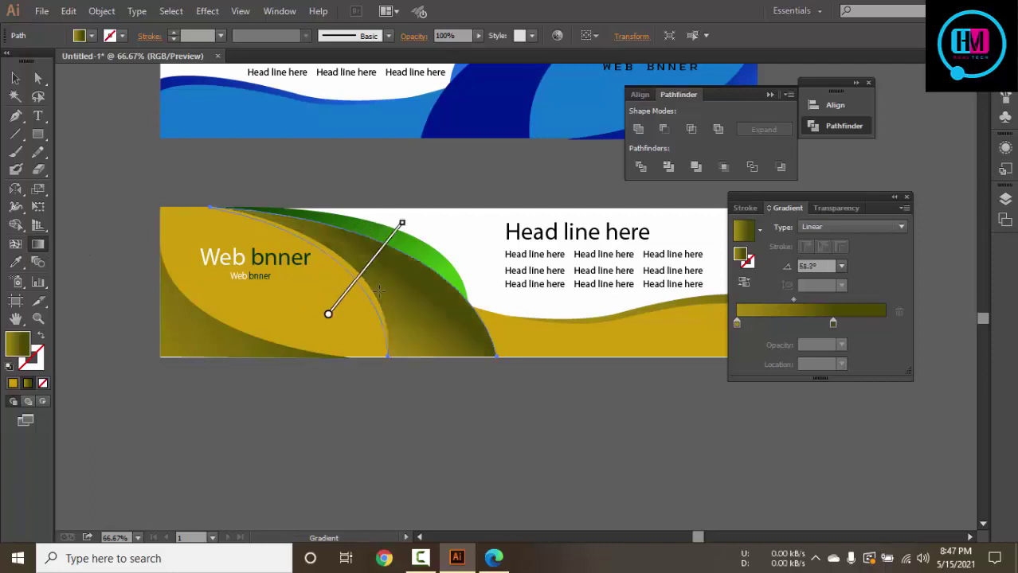
Change the swoosh gradient's starting stop to a dark olive colour
{"action": "mouse_move", "coordinate": [363, 270]}
{"action": "double_click", "coordinate": [330, 317]}
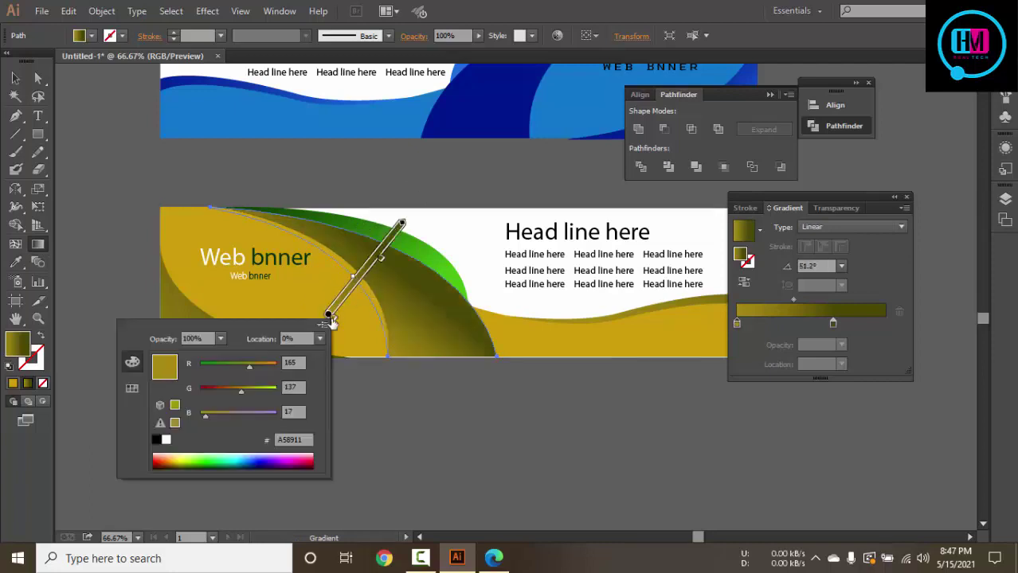
{"action": "left_click", "coordinate": [33, 358]}
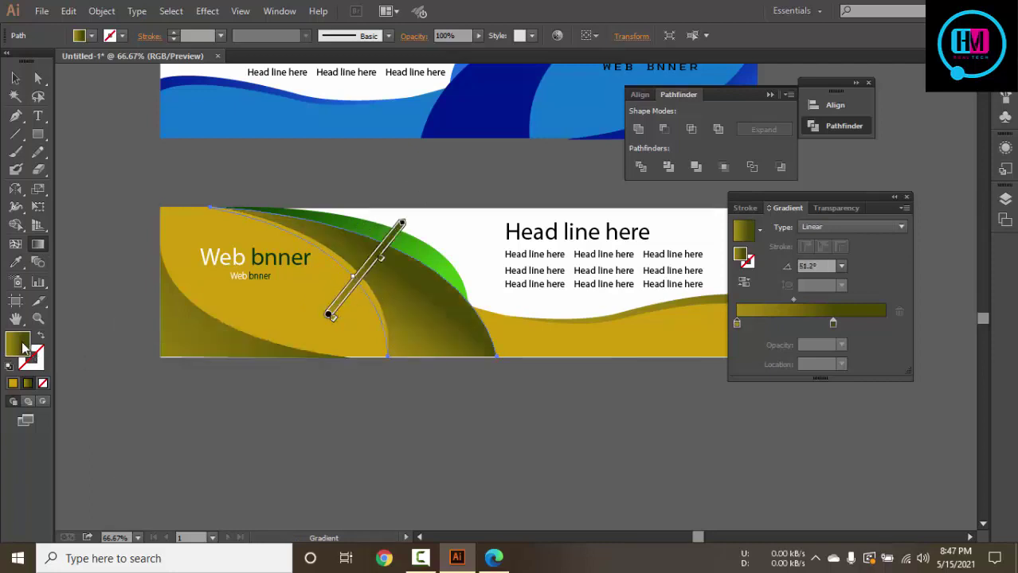
{"action": "double_click", "coordinate": [33, 358]}
{"action": "left_click", "coordinate": [824, 351]}
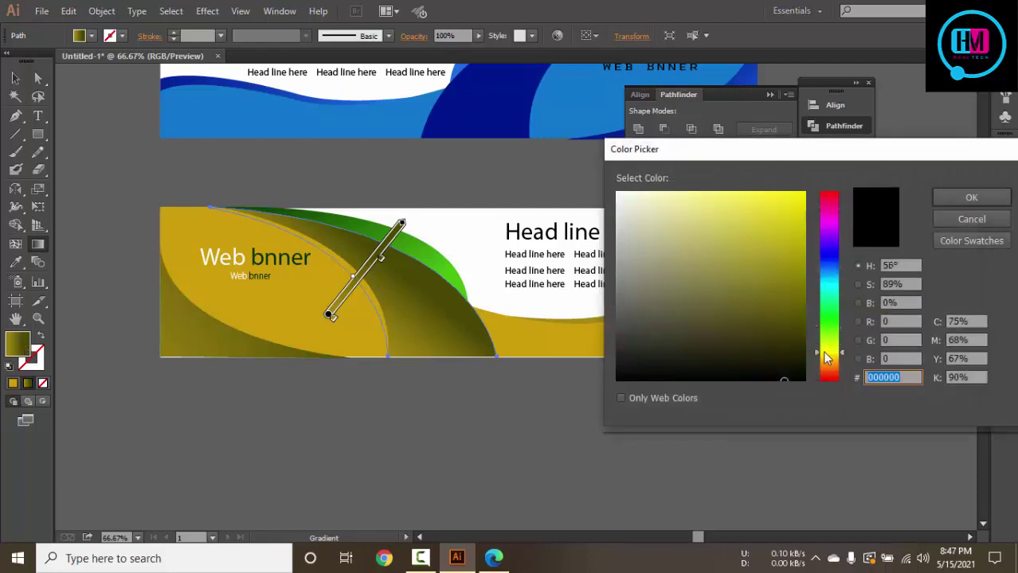
{"action": "left_click_drag", "start_coordinate": [791, 314], "coordinate": [800, 341]}
{"action": "left_click", "coordinate": [963, 196]}
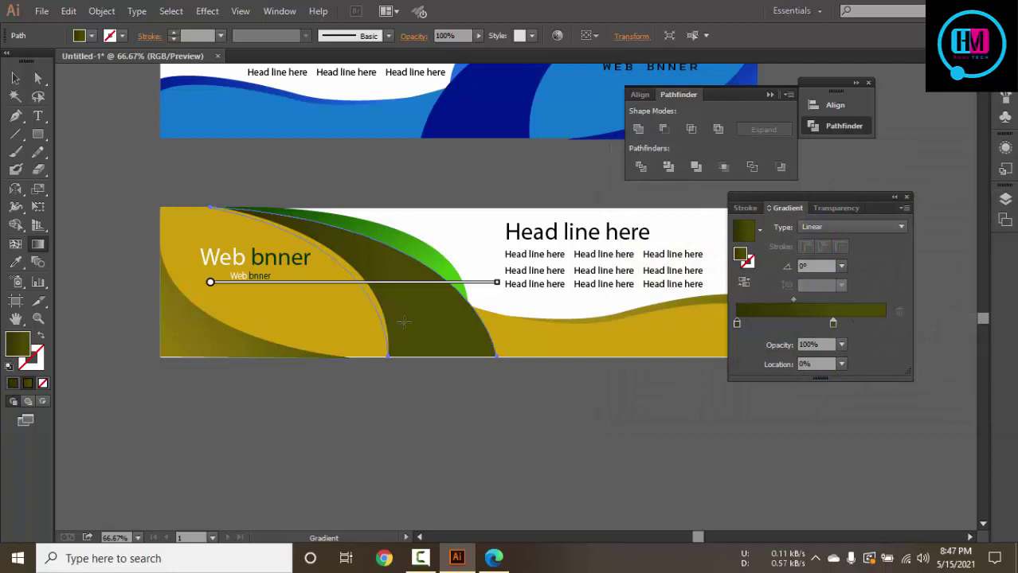
{"action": "key", "text": "v"}
{"action": "key", "text": "ctrl+shift+a"}
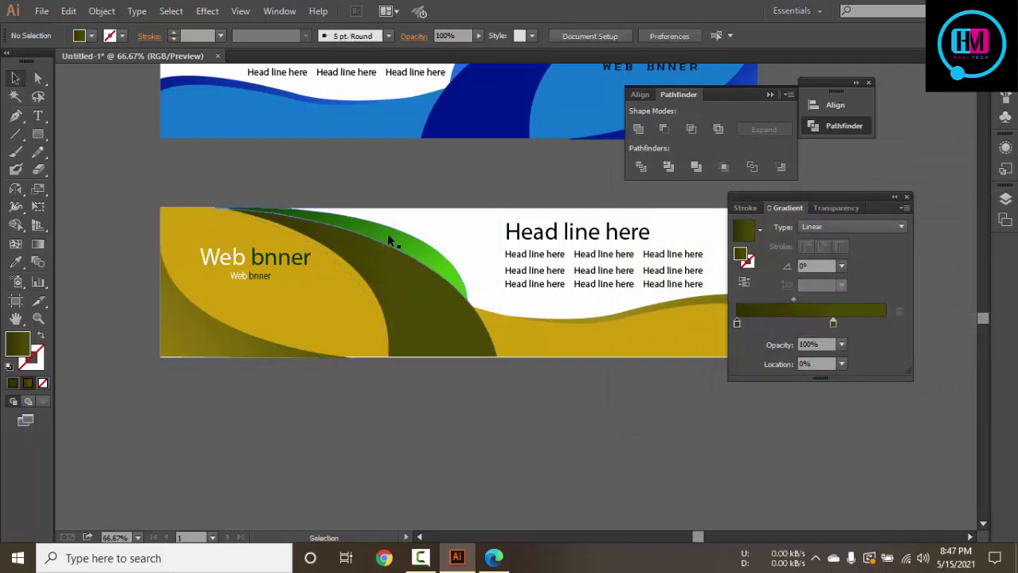
Give the bright green middle curve the olive gradient, running diagonally at about -25.8°
{"action": "left_click", "coordinate": [386, 233]}
{"action": "key", "text": "i"}
{"action": "left_click", "coordinate": [169, 322]}
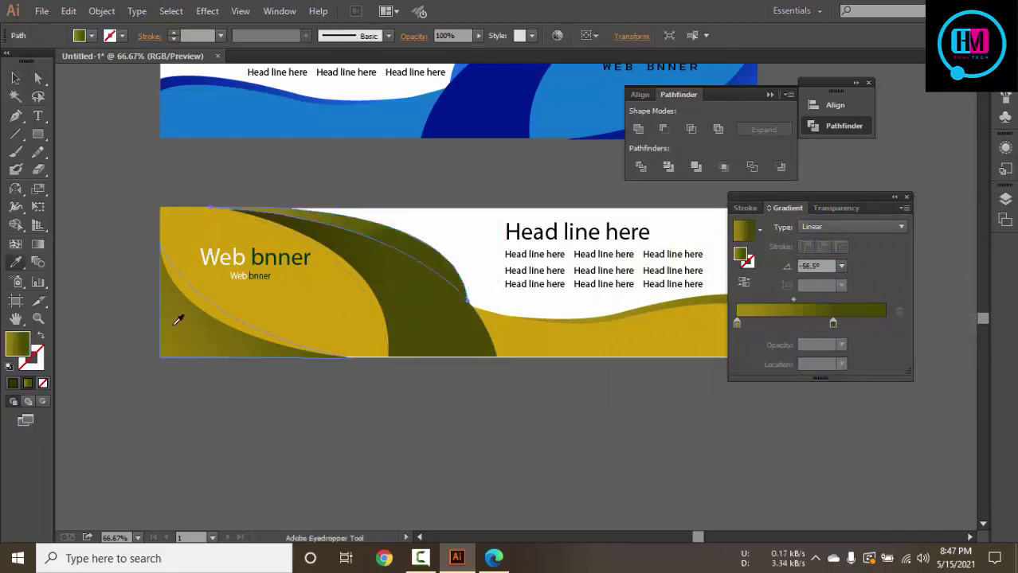
{"action": "key", "text": "g"}
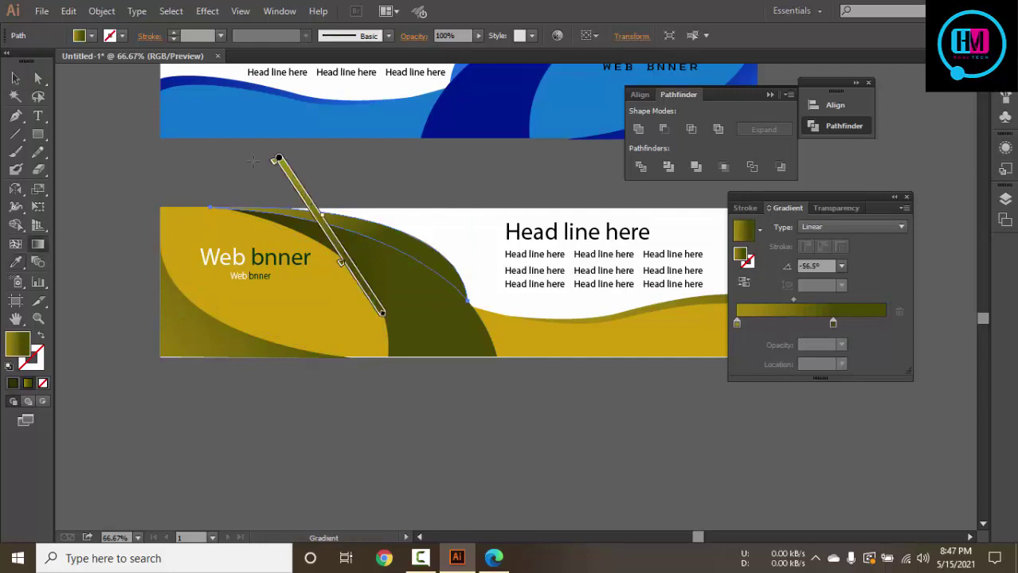
{"action": "left_click_drag", "start_coordinate": [225, 181], "coordinate": [438, 283]}
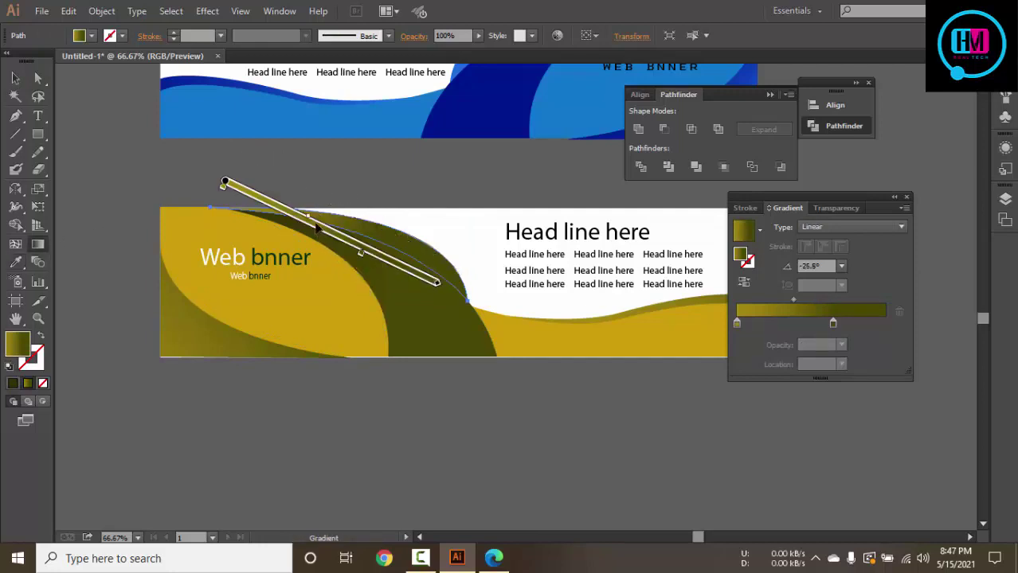
{"action": "mouse_move", "coordinate": [361, 247]}
{"action": "left_mouse_down"}
{"action": "mouse_move", "coordinate": [414, 276]}
{"action": "mouse_move", "coordinate": [292, 221]}
{"action": "left_mouse_up"}
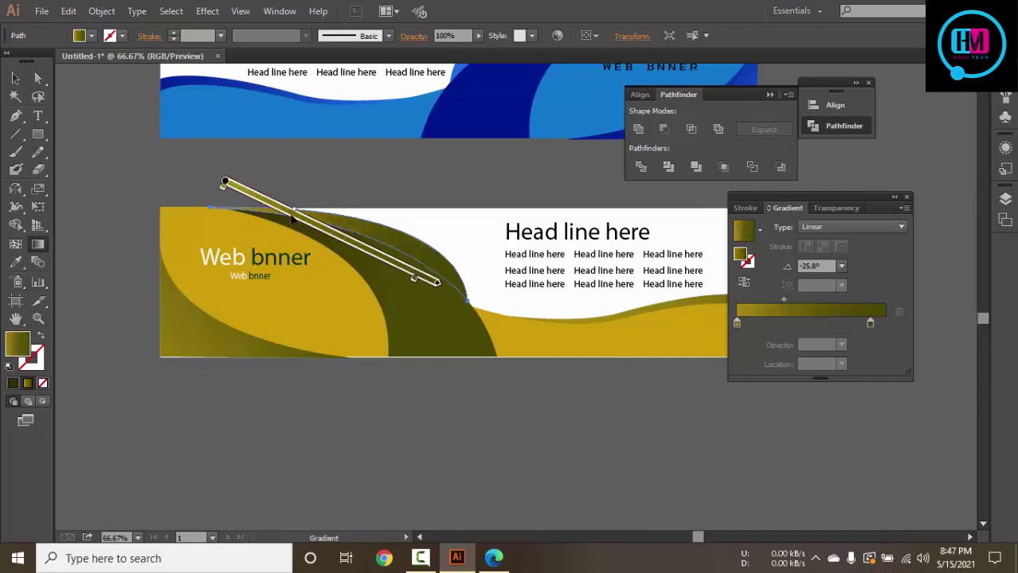
{"action": "left_click_drag", "start_coordinate": [295, 213], "coordinate": [337, 237]}
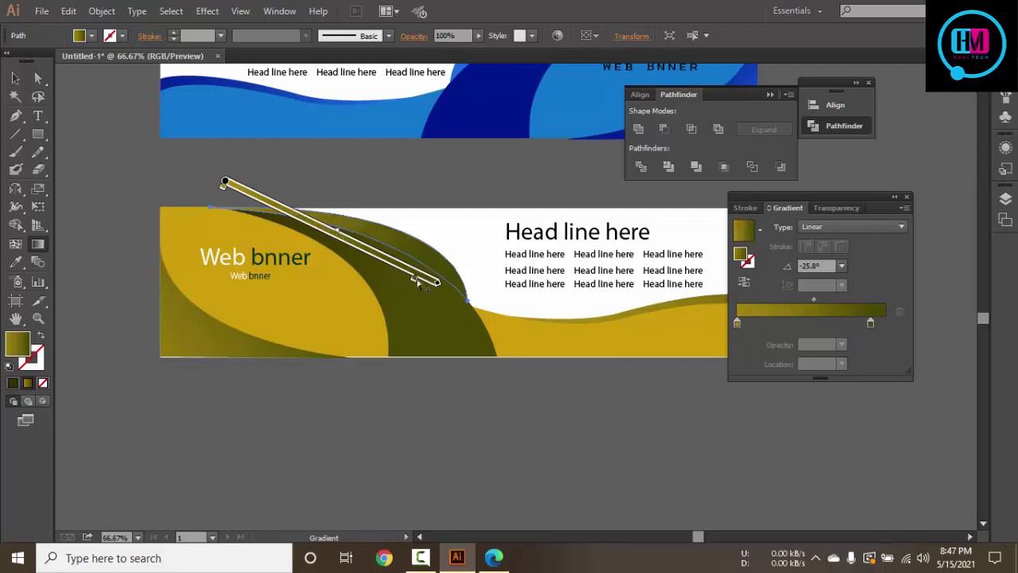
{"action": "mouse_move", "coordinate": [408, 275]}
{"action": "left_mouse_down"}
{"action": "mouse_move", "coordinate": [450, 309]}
{"action": "mouse_move", "coordinate": [450, 277]}
{"action": "left_mouse_up"}
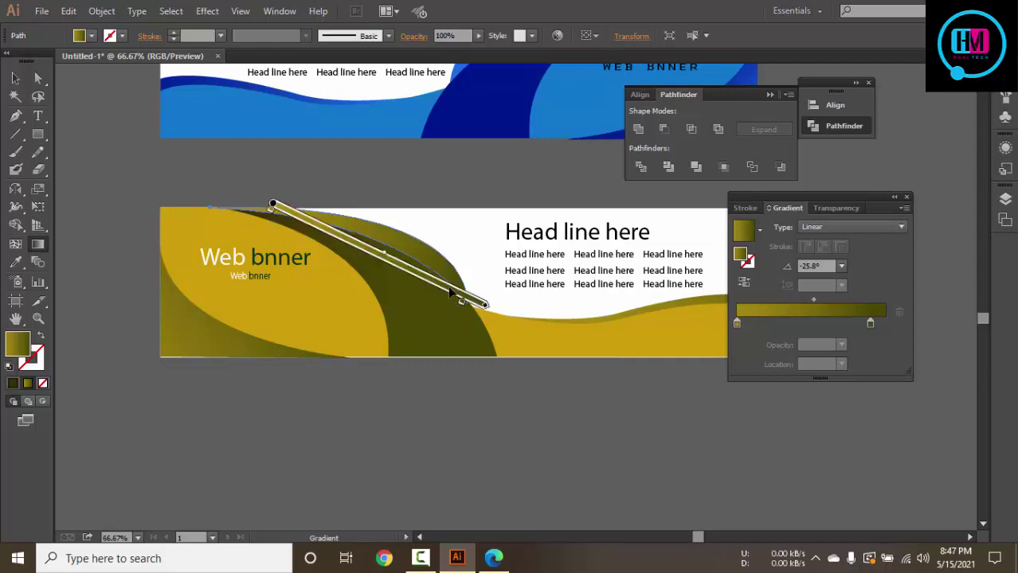
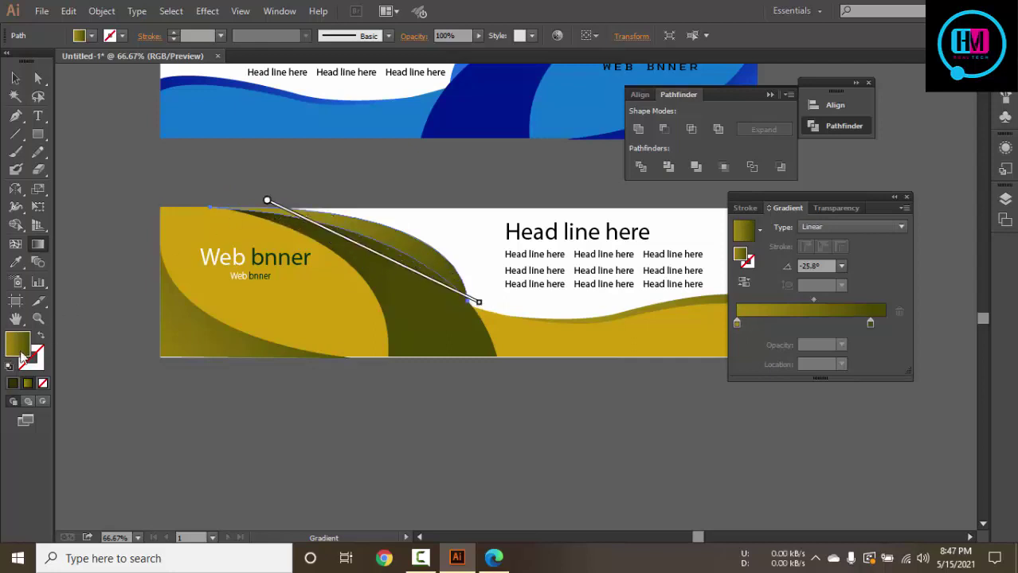
Try a light yellow fill on the wave, then revert to the original gradient
{"action": "double_click", "coordinate": [21, 353]}
{"action": "left_click", "coordinate": [827, 350]}
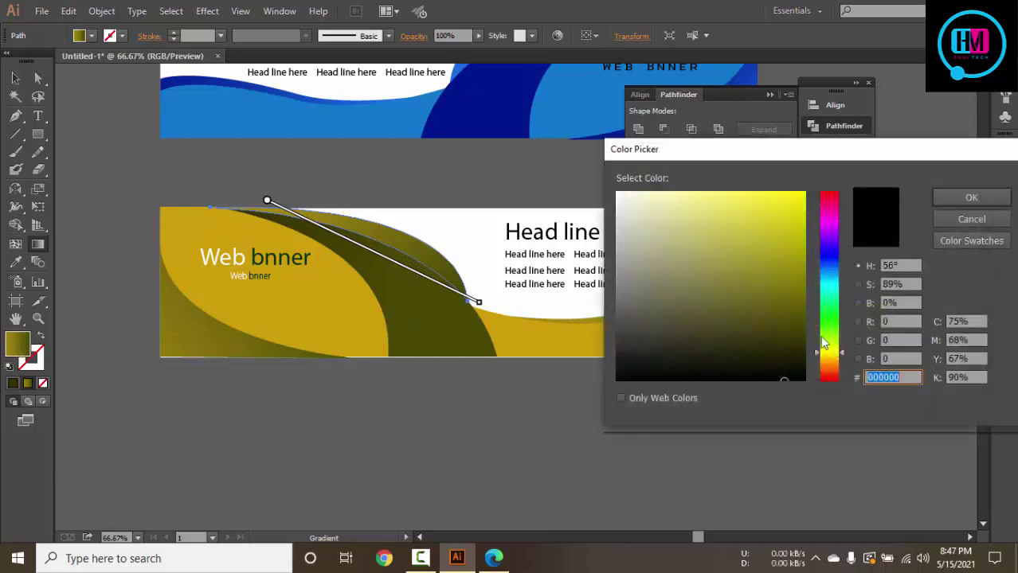
{"action": "left_click", "coordinate": [800, 202]}
{"action": "left_click", "coordinate": [960, 201]}
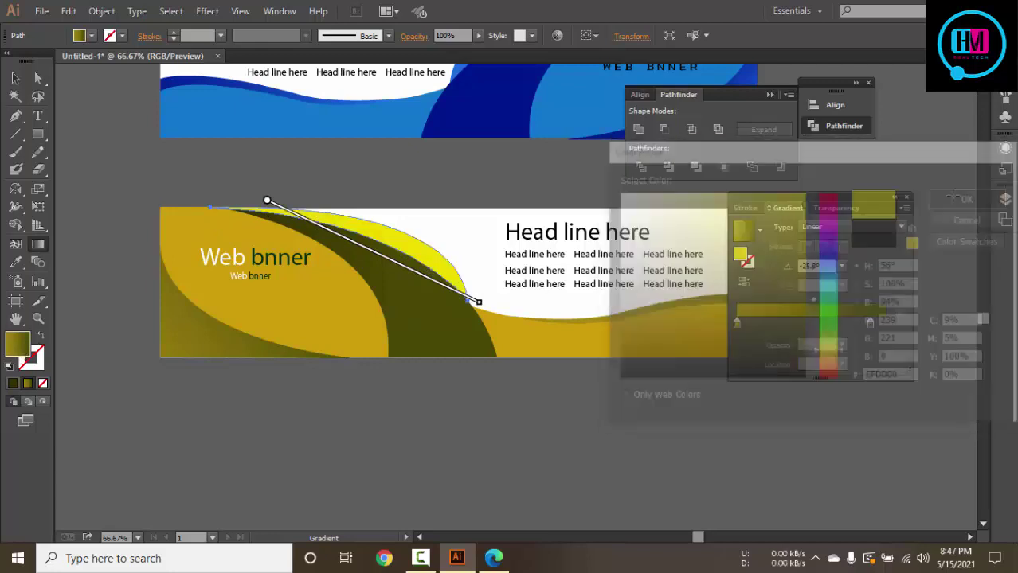
{"action": "key", "text": "v"}
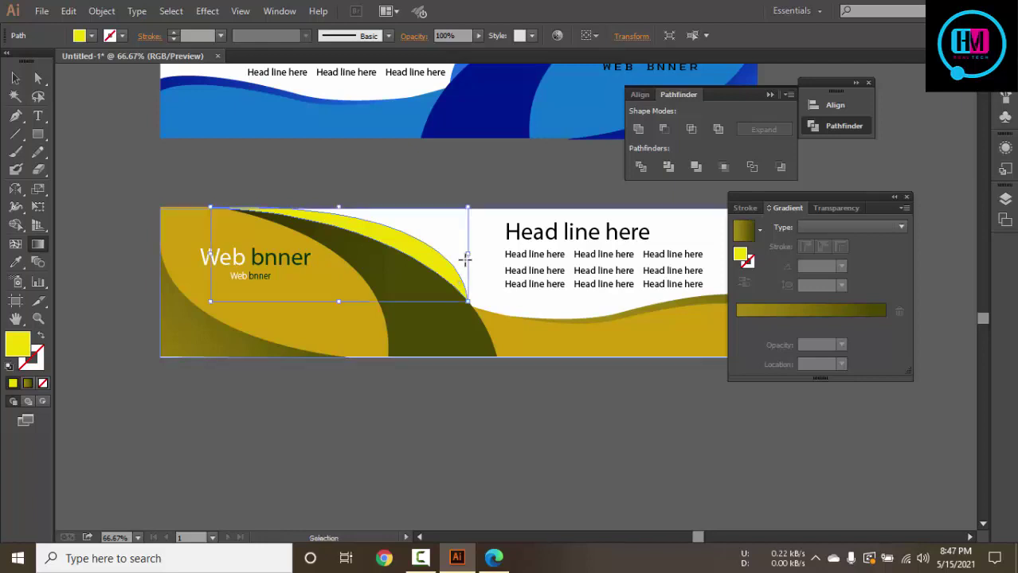
{"action": "key", "text": "g"}
Deselect, zoom out and compare the three banners with the reference image
{"action": "left_click", "coordinate": [15, 78]}
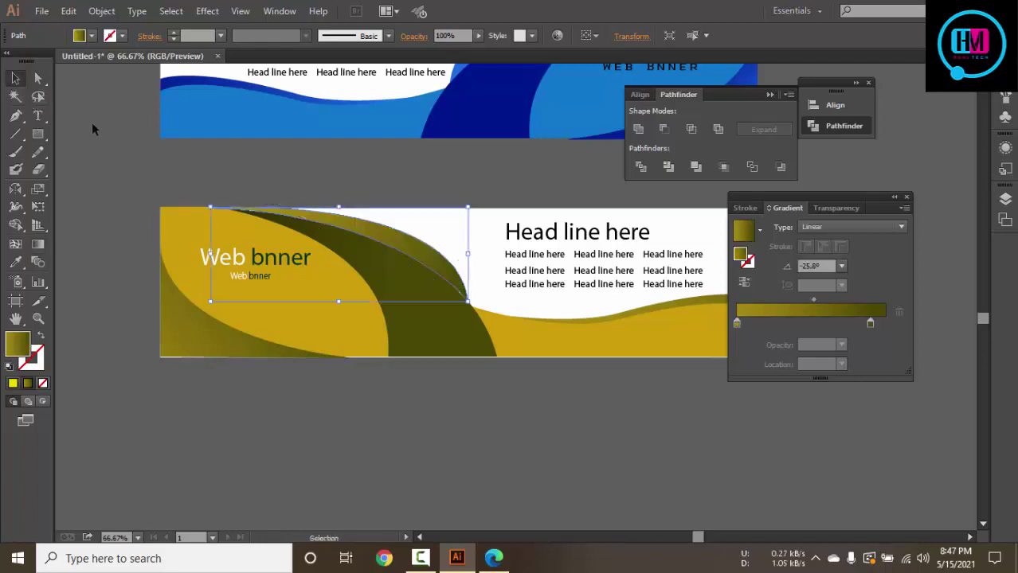
{"action": "left_click", "coordinate": [92, 122]}
{"action": "key", "text": "ctrl+minus"}
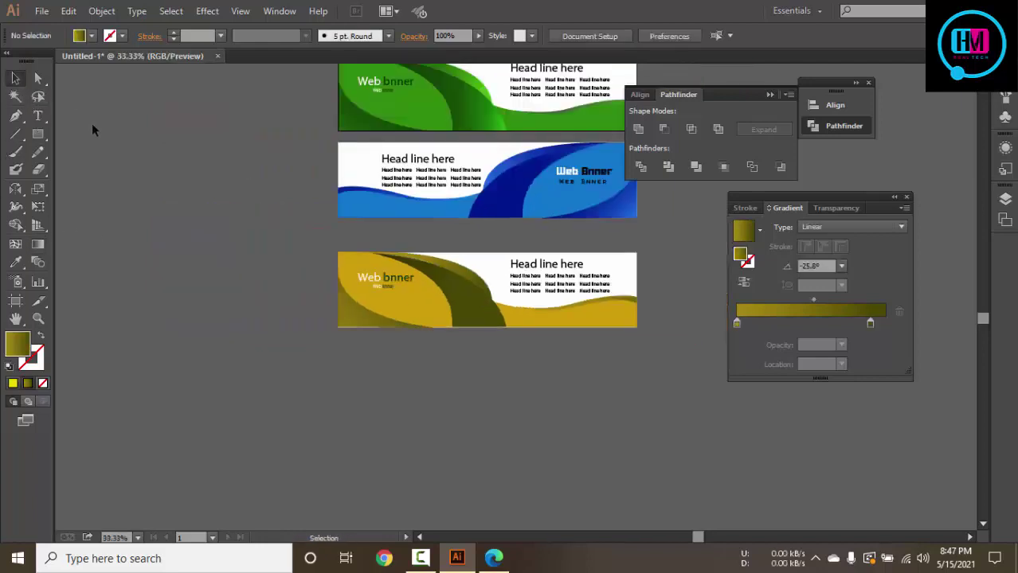
{"action": "left_click", "coordinate": [498, 561]}
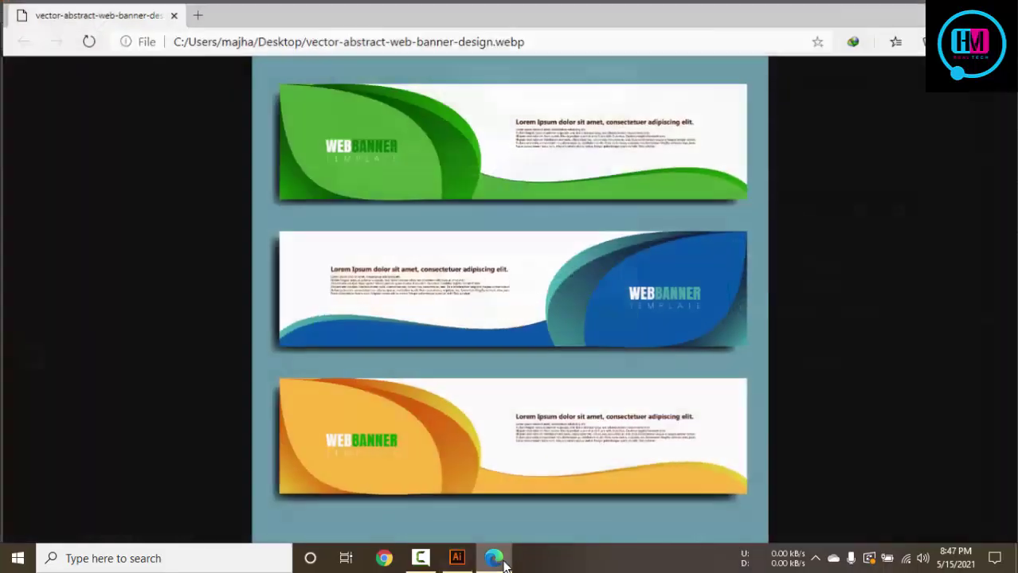
{"action": "left_click", "coordinate": [496, 559]}
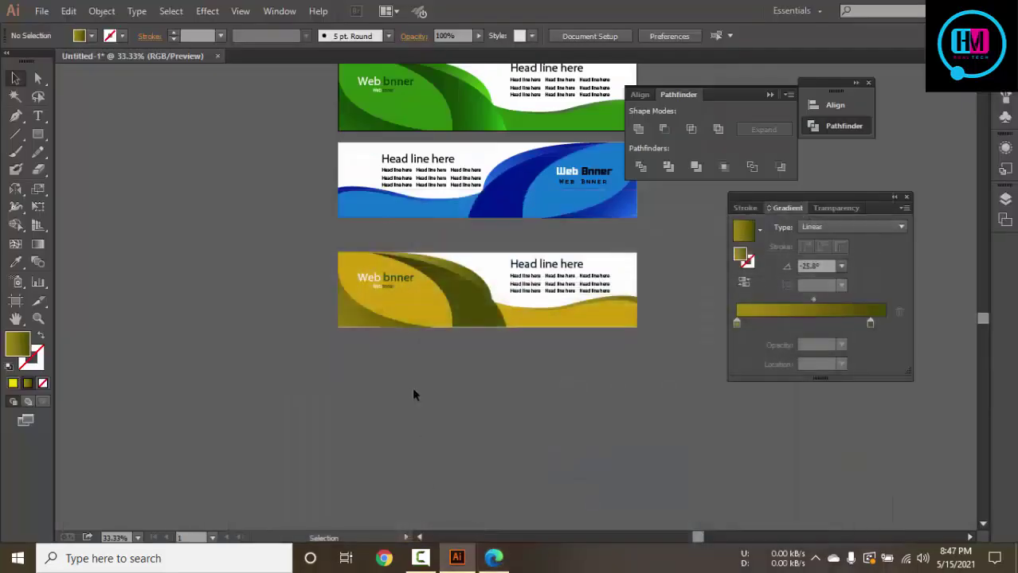
{"action": "scroll", "coordinate": [425, 383], "scroll_direction": "up", "scroll_amount": 1}
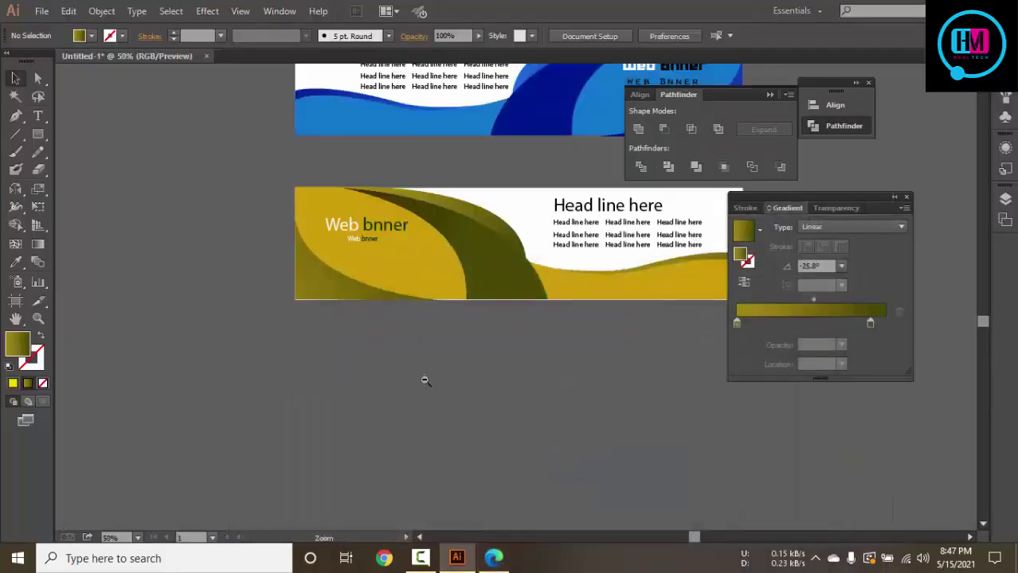
Fill the olive banner's upper wave with a saturated golden yellow
{"action": "left_click", "coordinate": [490, 226]}
{"action": "double_click", "coordinate": [740, 255]}
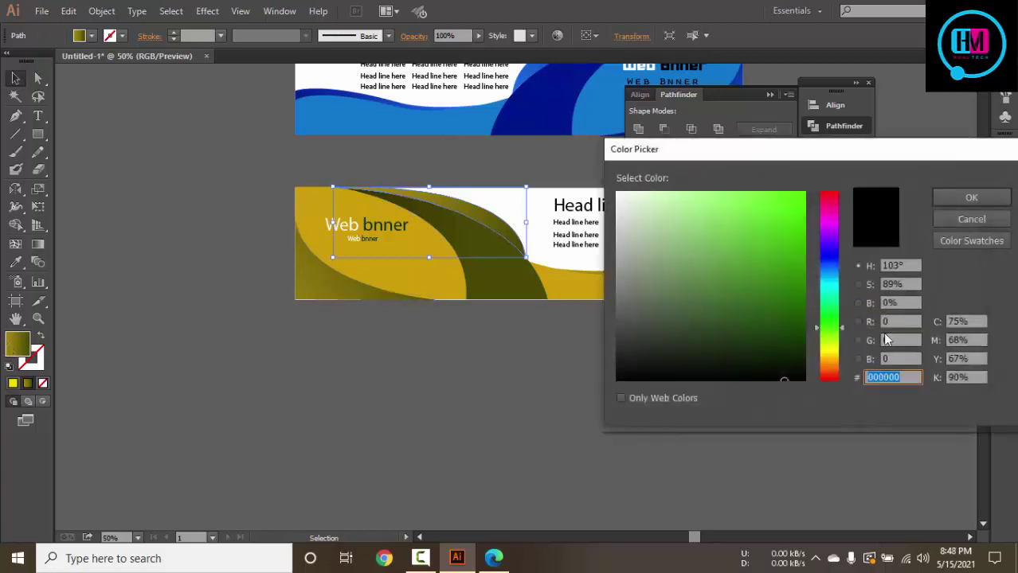
{"action": "left_click", "coordinate": [828, 356]}
{"action": "mouse_move", "coordinate": [801, 263]}
{"action": "left_mouse_down"}
{"action": "mouse_move", "coordinate": [789, 232]}
{"action": "mouse_move", "coordinate": [717, 199]}
{"action": "left_mouse_up"}
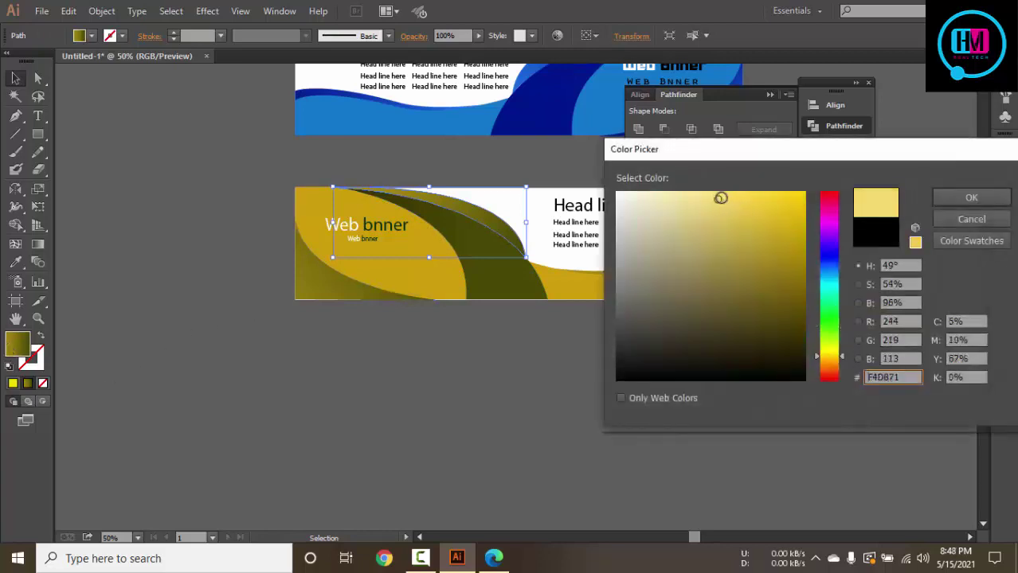
{"action": "left_click_drag", "start_coordinate": [829, 358], "coordinate": [829, 364]}
{"action": "left_click_drag", "start_coordinate": [768, 228], "coordinate": [759, 188]}
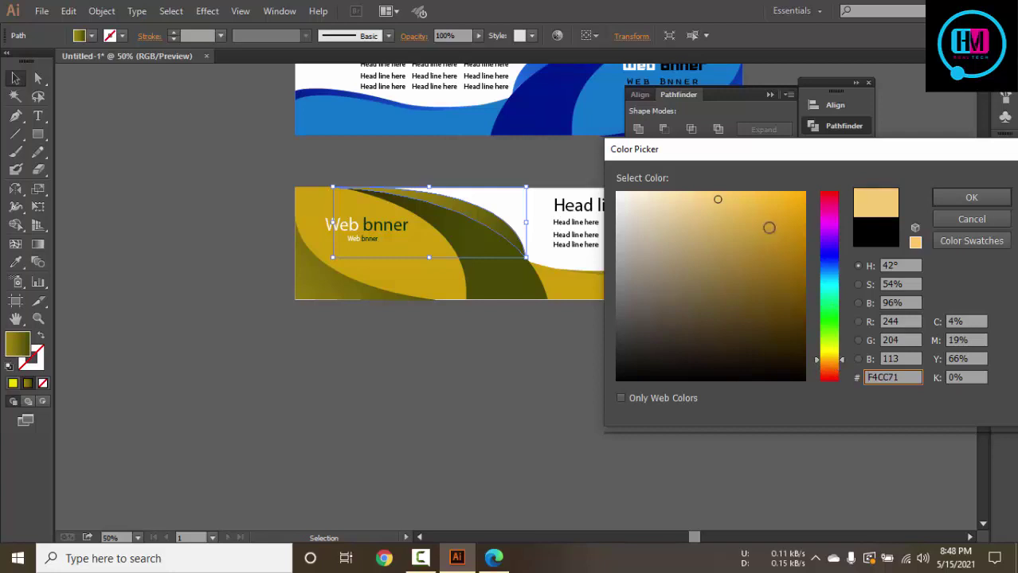
{"action": "left_click", "coordinate": [964, 199]}
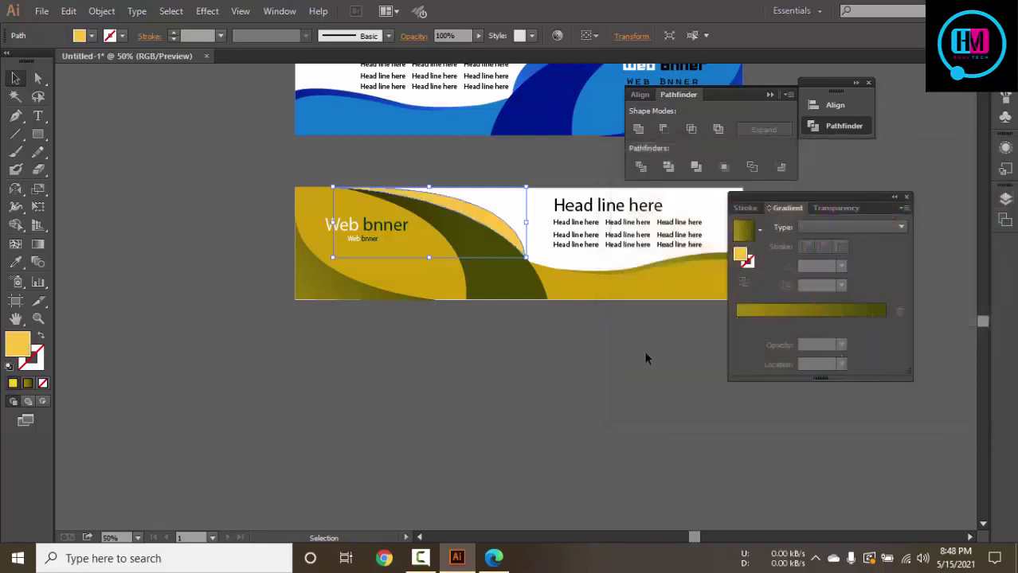
Turn the wave's fill into a linear gradient with an orange starting stop
{"action": "left_click", "coordinate": [755, 317]}
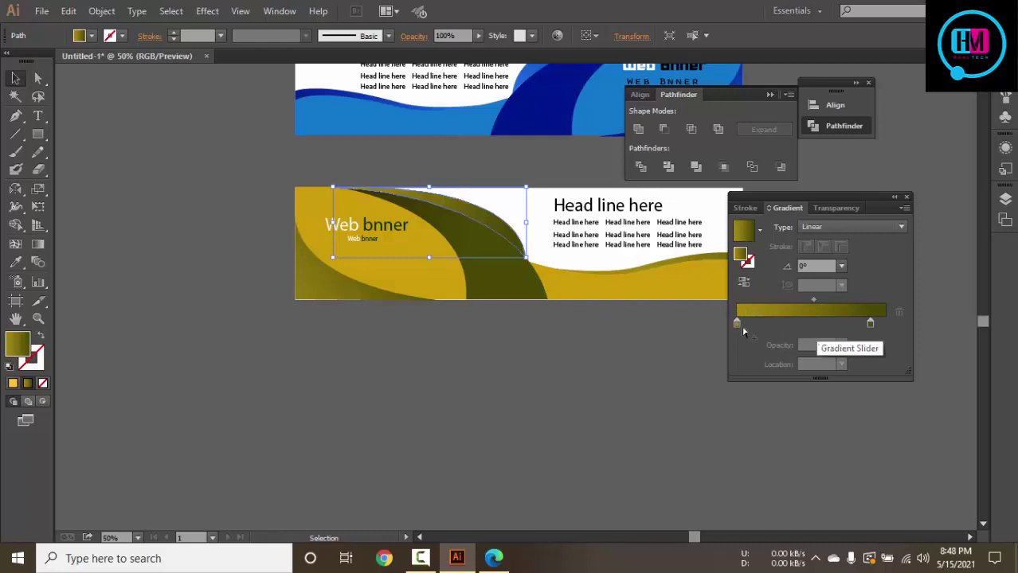
{"action": "double_click", "coordinate": [736, 322]}
{"action": "left_click", "coordinate": [5, 338]}
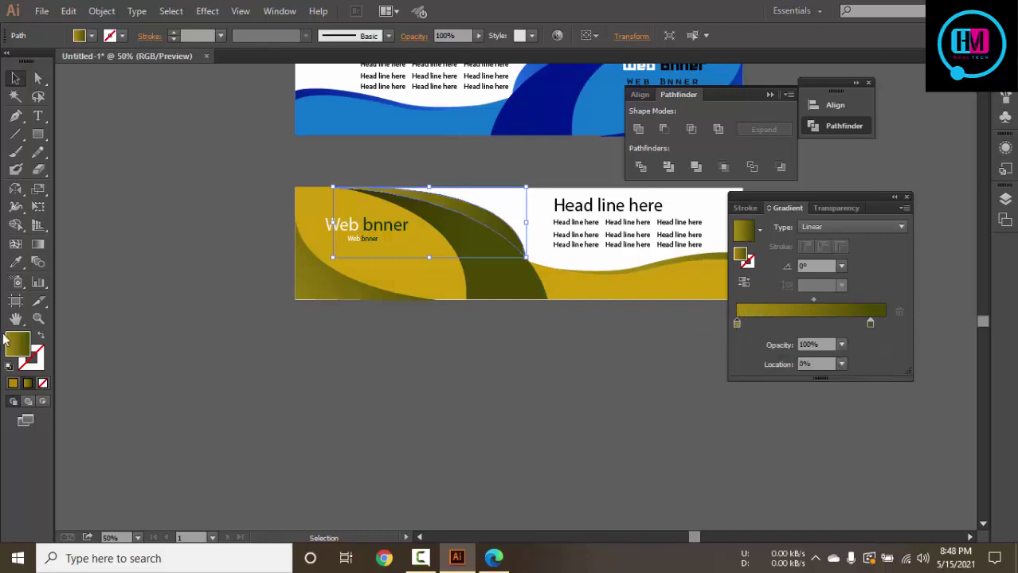
{"action": "double_click", "coordinate": [13, 341]}
{"action": "mouse_move", "coordinate": [835, 367]}
{"action": "left_mouse_down"}
{"action": "mouse_move", "coordinate": [835, 356]}
{"action": "mouse_move", "coordinate": [813, 365]}
{"action": "left_mouse_up"}
{"action": "left_click_drag", "start_coordinate": [775, 224], "coordinate": [745, 192]}
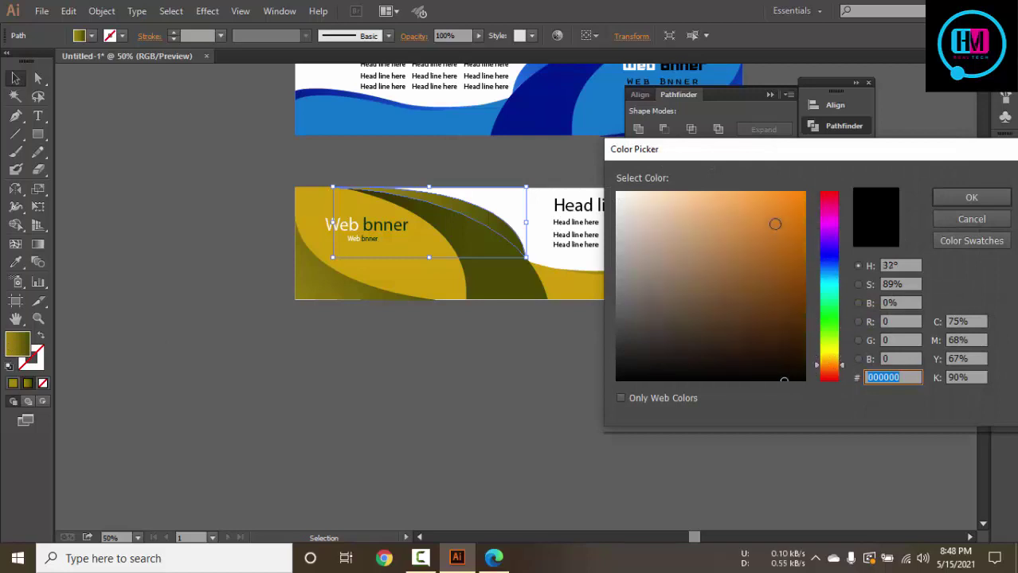
{"action": "left_click", "coordinate": [944, 203]}
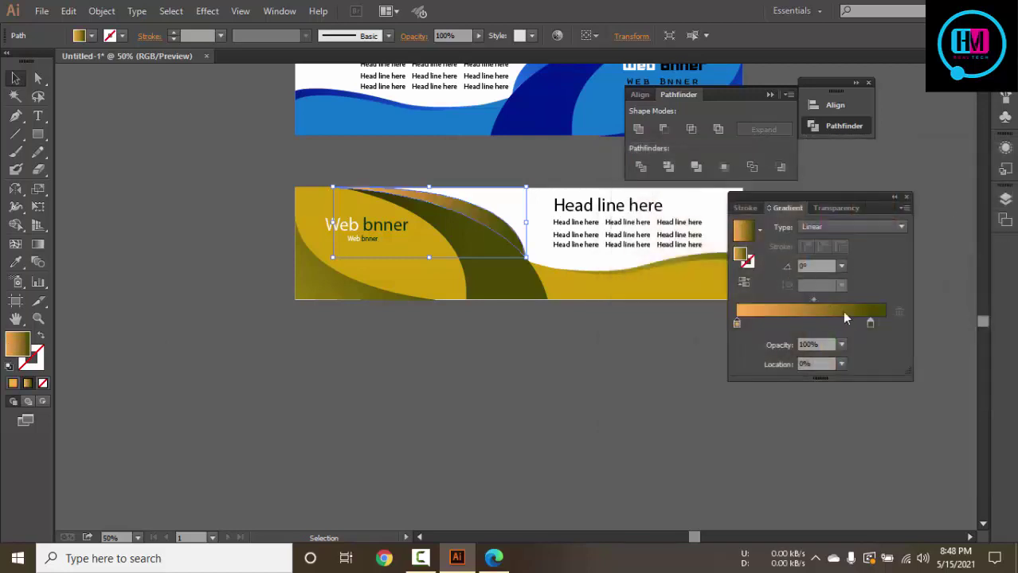
Angle the gradient diagonally at -35.5° and move the orange stop a quarter along
{"action": "double_click", "coordinate": [869, 323]}
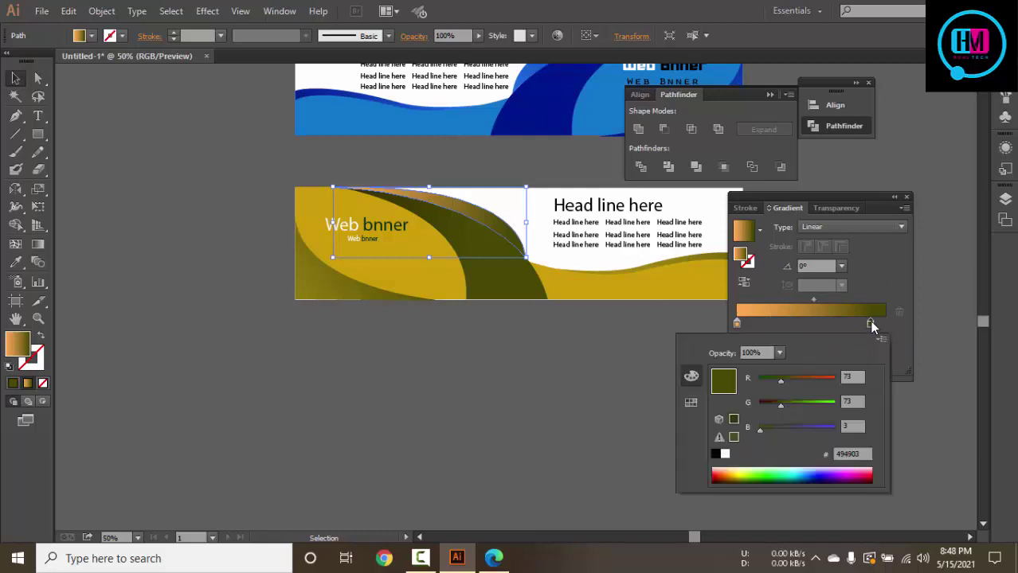
{"action": "left_click", "coordinate": [869, 320]}
{"action": "left_click", "coordinate": [37, 244]}
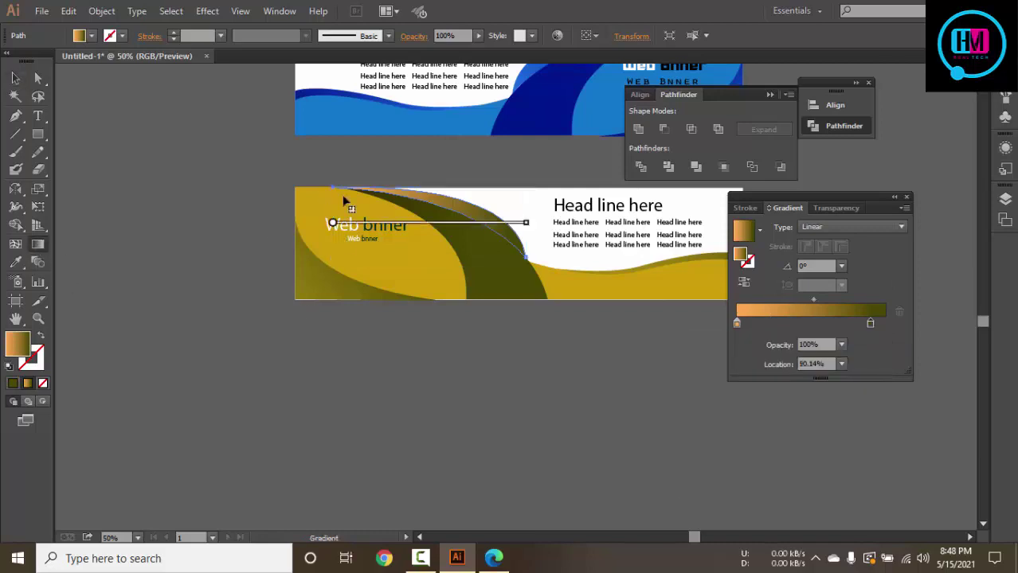
{"action": "left_click_drag", "start_coordinate": [376, 173], "coordinate": [564, 308]}
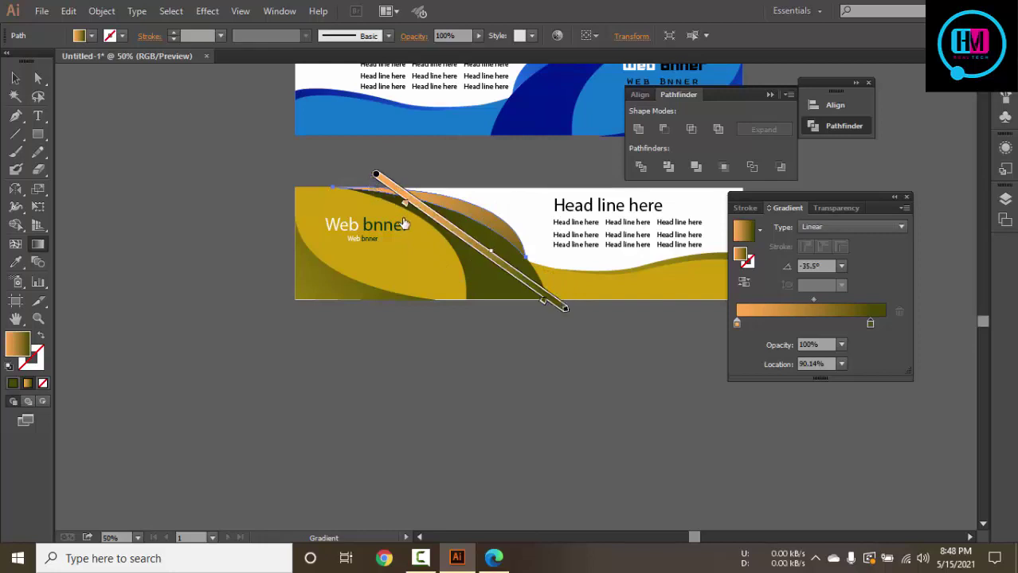
{"action": "left_click_drag", "start_coordinate": [372, 180], "coordinate": [409, 233]}
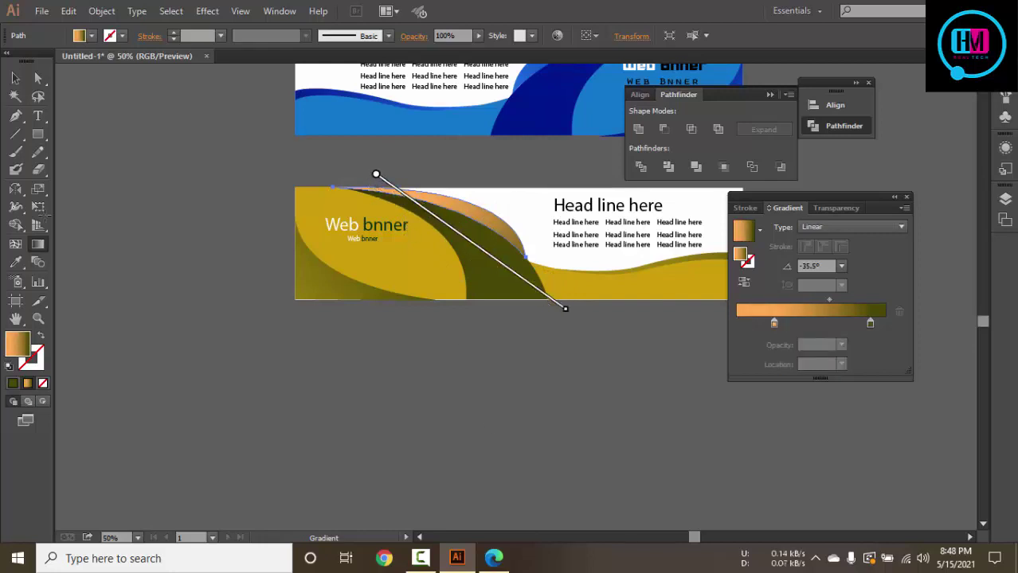
{"action": "key", "text": "v"}
{"action": "left_click", "coordinate": [127, 144]}
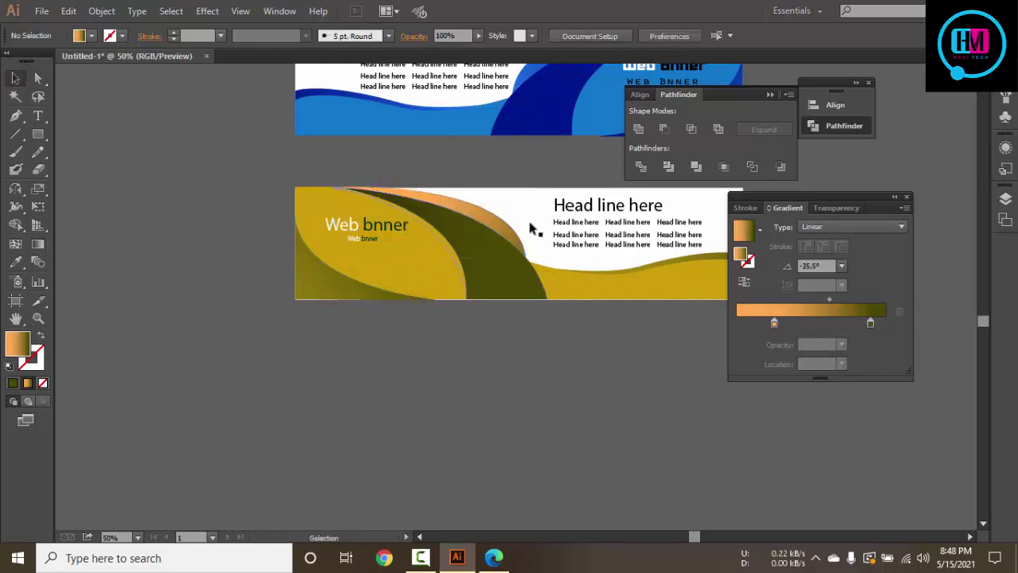
Copy the orange-to-olive gradient onto the lower-left wave and redirect it across the wave
{"action": "left_click", "coordinate": [337, 282]}
{"action": "key", "text": "i"}
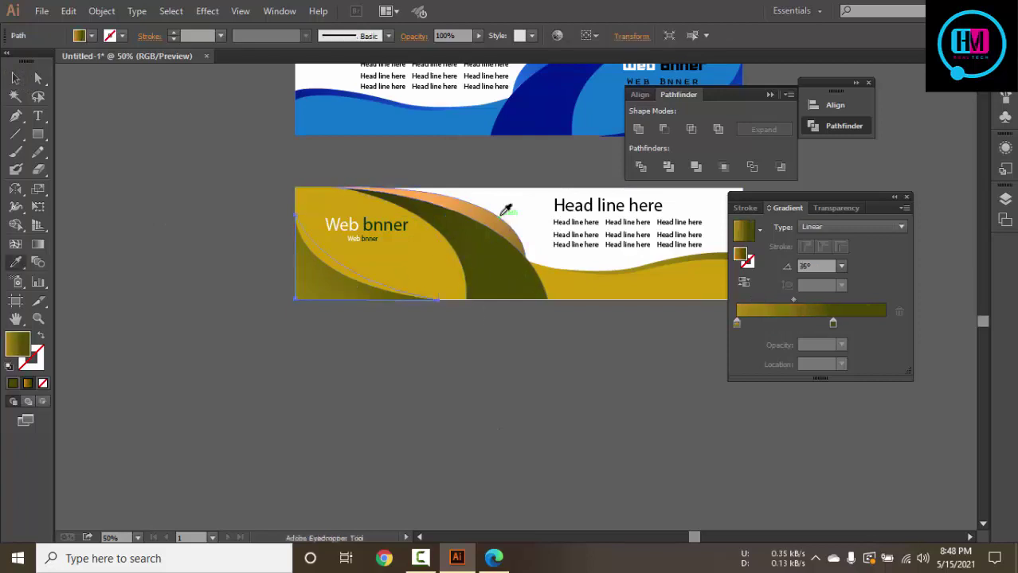
{"action": "left_click", "coordinate": [501, 212]}
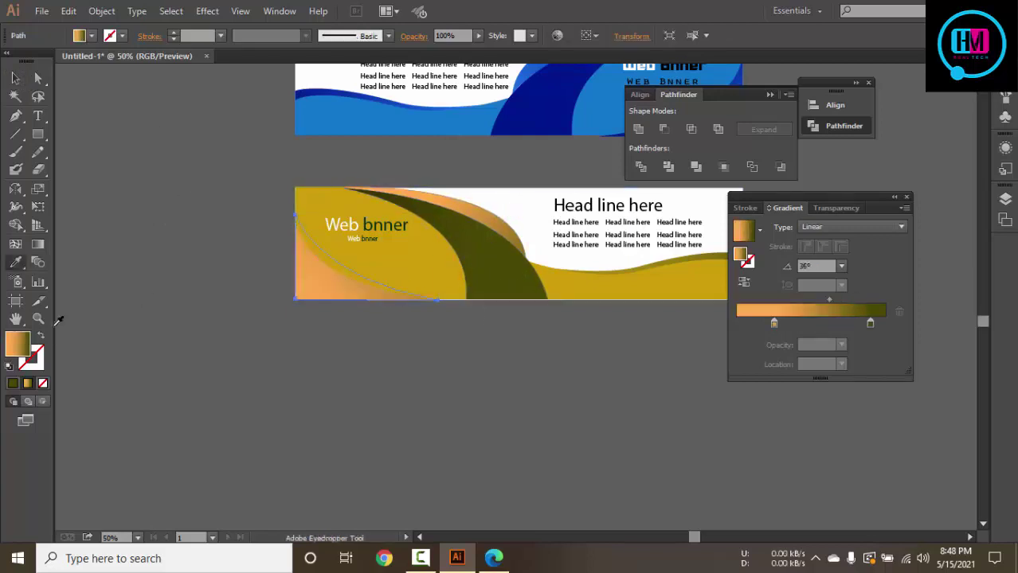
{"action": "left_click", "coordinate": [38, 244]}
{"action": "left_click_drag", "start_coordinate": [477, 175], "coordinate": [250, 336]}
{"action": "left_click_drag", "start_coordinate": [413, 211], "coordinate": [278, 342]}
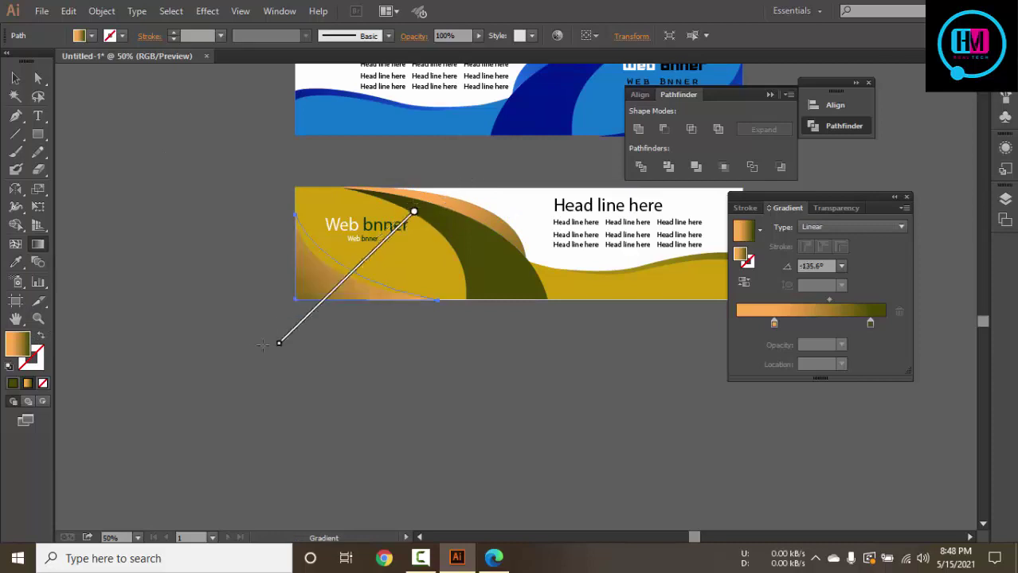
Tilt the gradient to about 64° with an orange glow at the wave's bottom-left corner
{"action": "left_click_drag", "start_coordinate": [328, 293], "coordinate": [369, 269]}
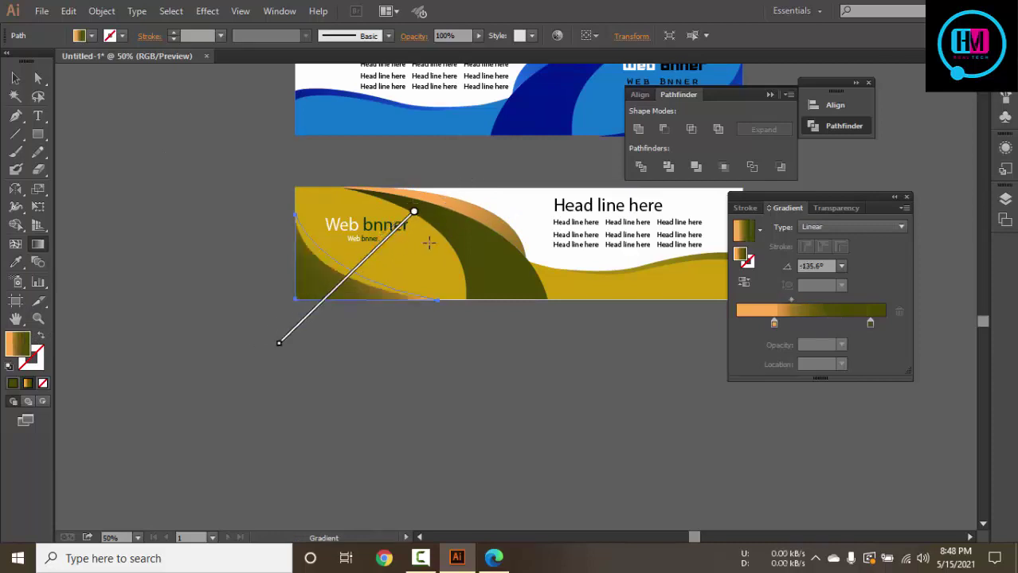
{"action": "left_click_drag", "start_coordinate": [304, 311], "coordinate": [473, 166]}
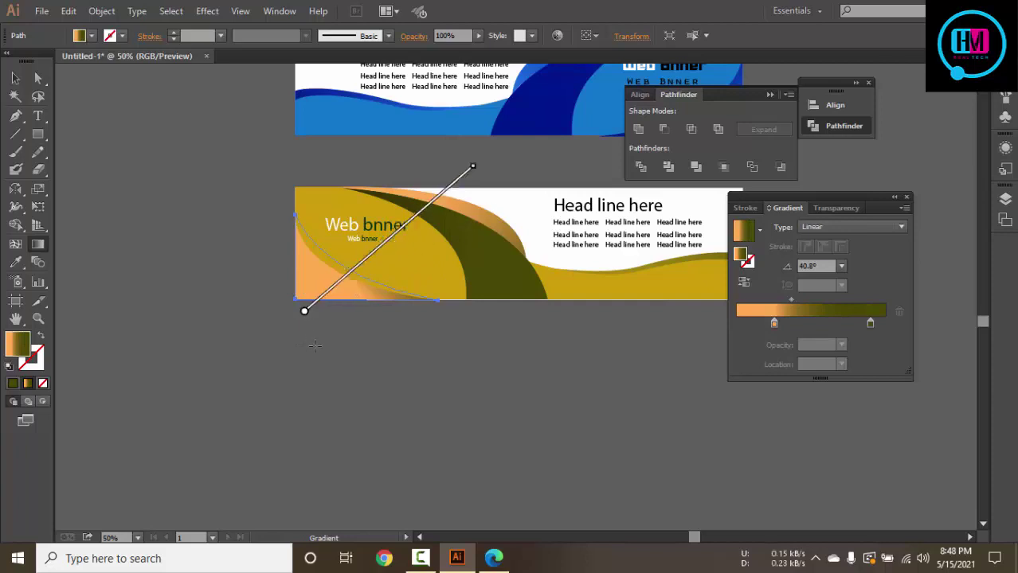
{"action": "left_click_drag", "start_coordinate": [323, 345], "coordinate": [365, 260]}
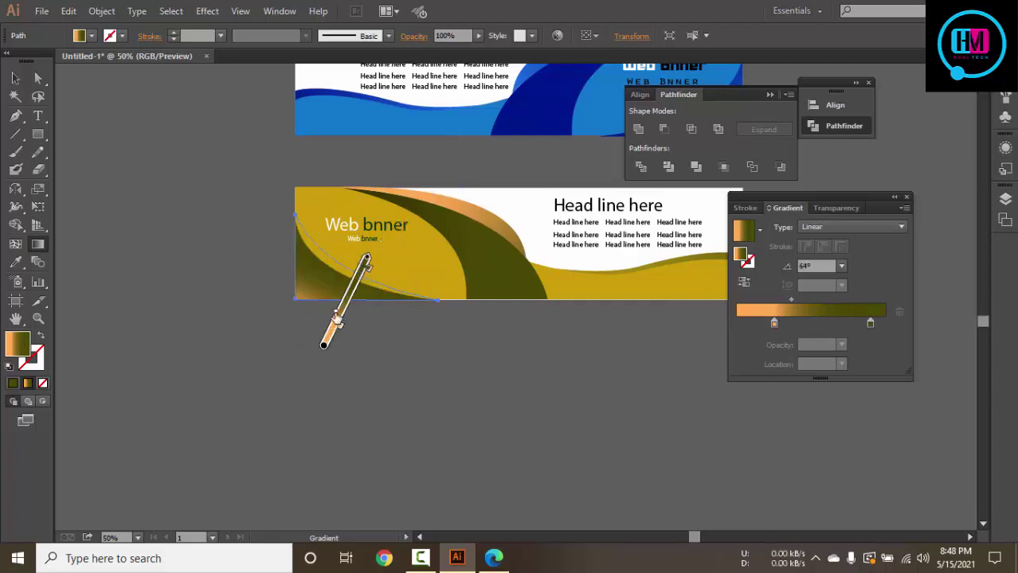
{"action": "mouse_move", "coordinate": [338, 319]}
{"action": "left_mouse_down"}
{"action": "mouse_move", "coordinate": [357, 275]}
{"action": "mouse_move", "coordinate": [348, 288]}
{"action": "left_mouse_up"}
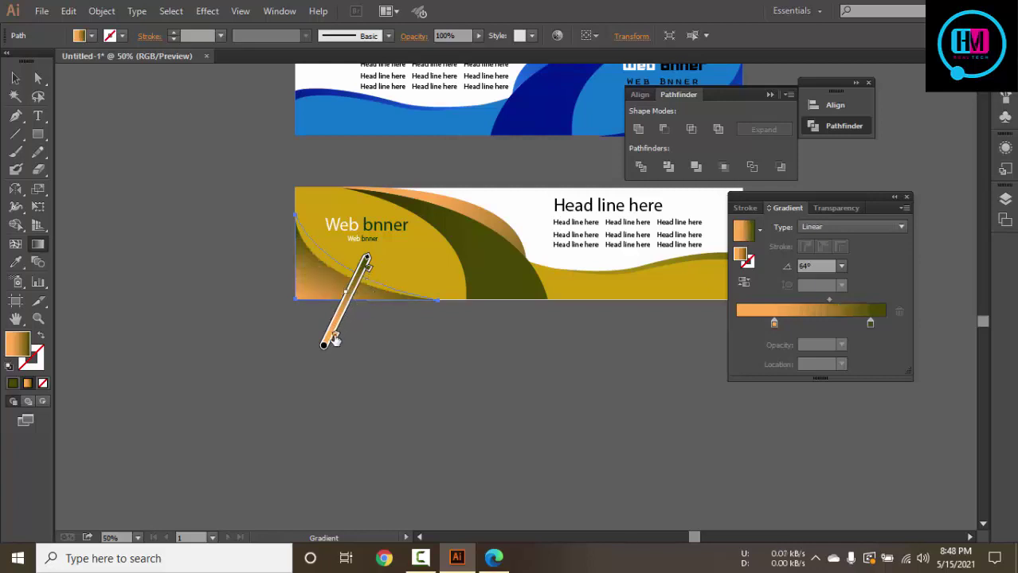
{"action": "left_click_drag", "start_coordinate": [339, 326], "coordinate": [335, 334]}
{"action": "left_click_drag", "start_coordinate": [365, 274], "coordinate": [343, 307]}
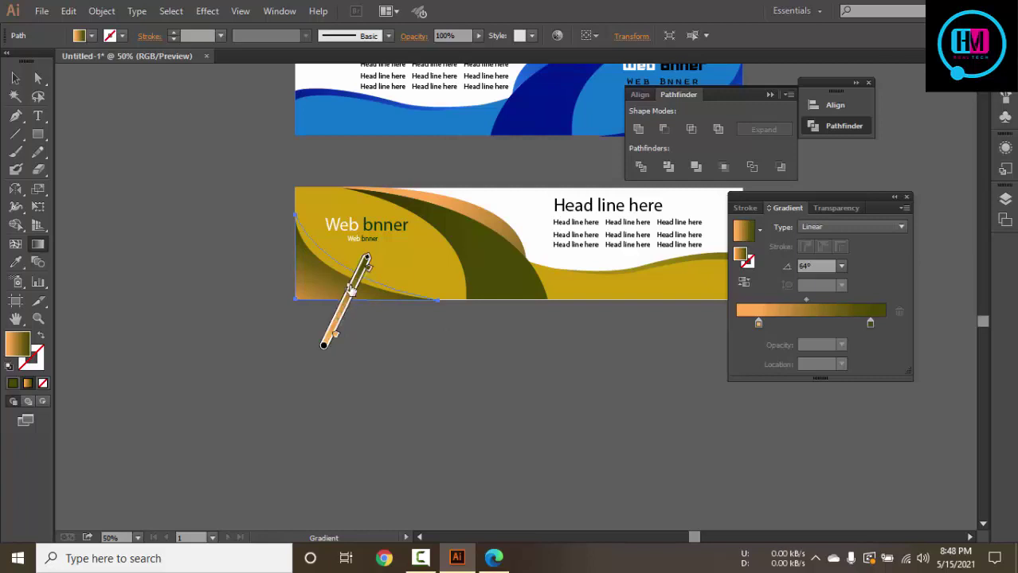
{"action": "left_click_drag", "start_coordinate": [340, 306], "coordinate": [351, 287]}
{"action": "left_click", "coordinate": [15, 79]}
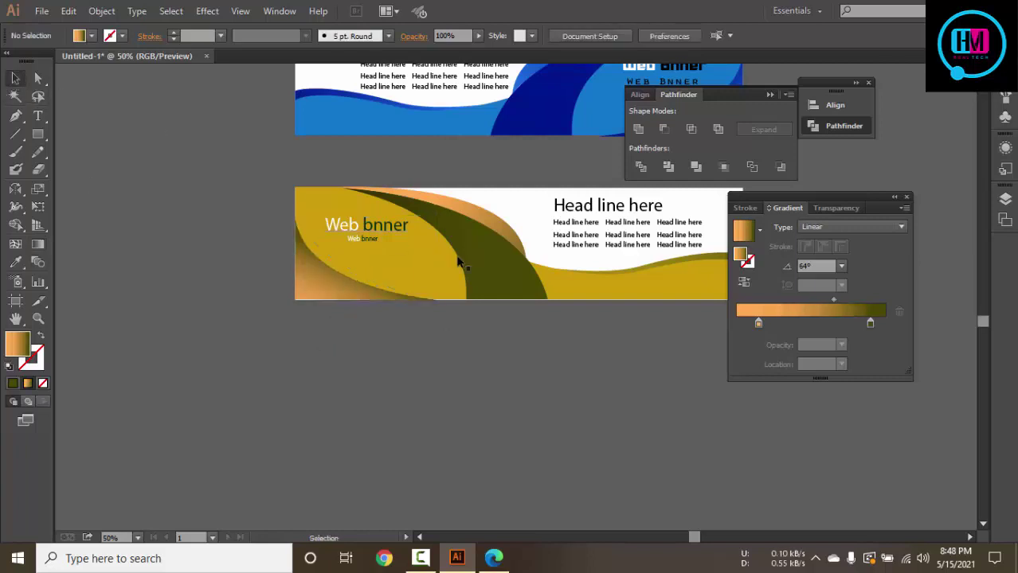
{"action": "left_click", "coordinate": [495, 258]}
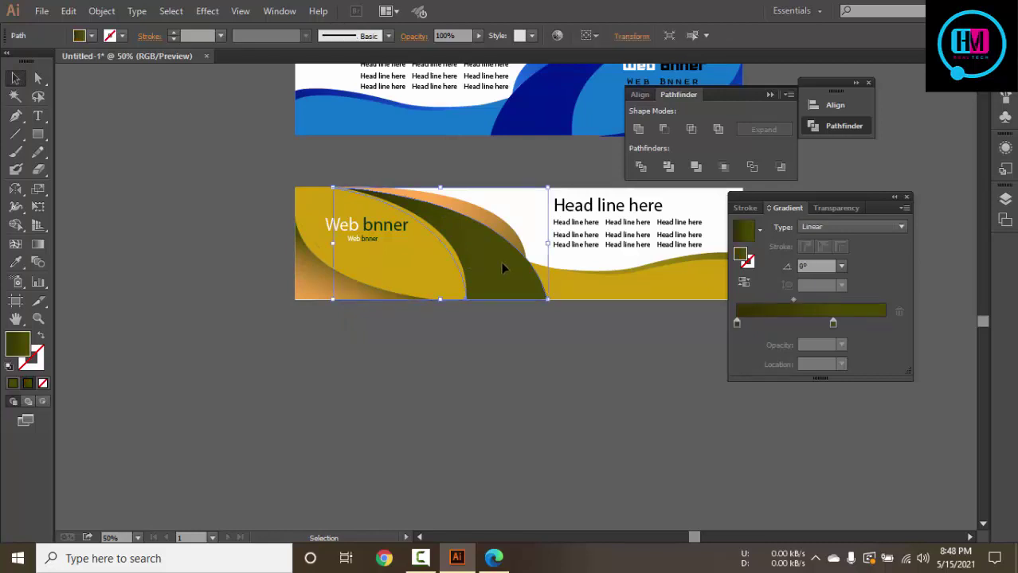
Copy the orange wave's gradient onto the dark olive wave with the Eyedropper
{"action": "key", "text": "i"}
{"action": "left_click", "coordinate": [340, 291]}
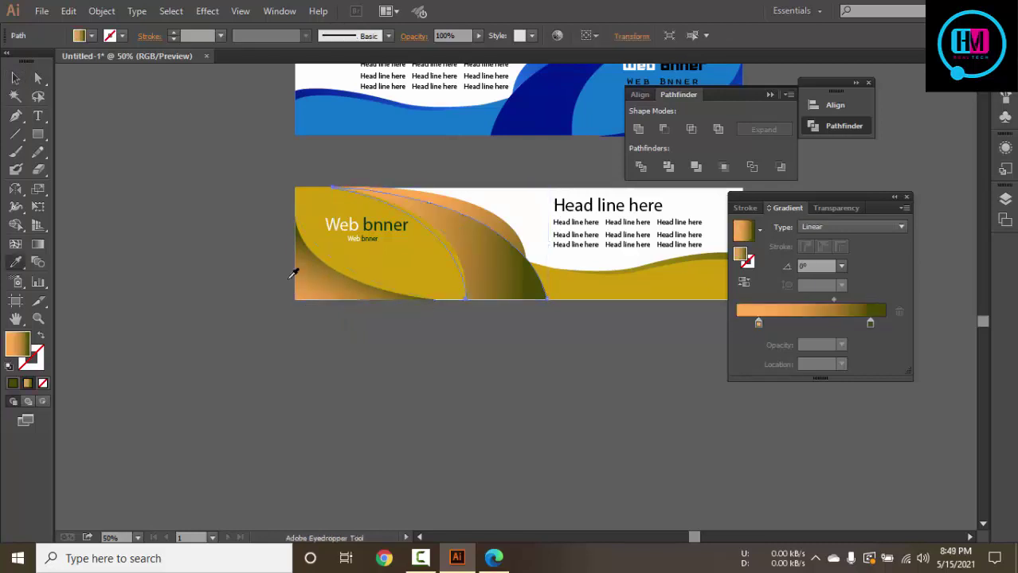
{"action": "left_click", "coordinate": [37, 244]}
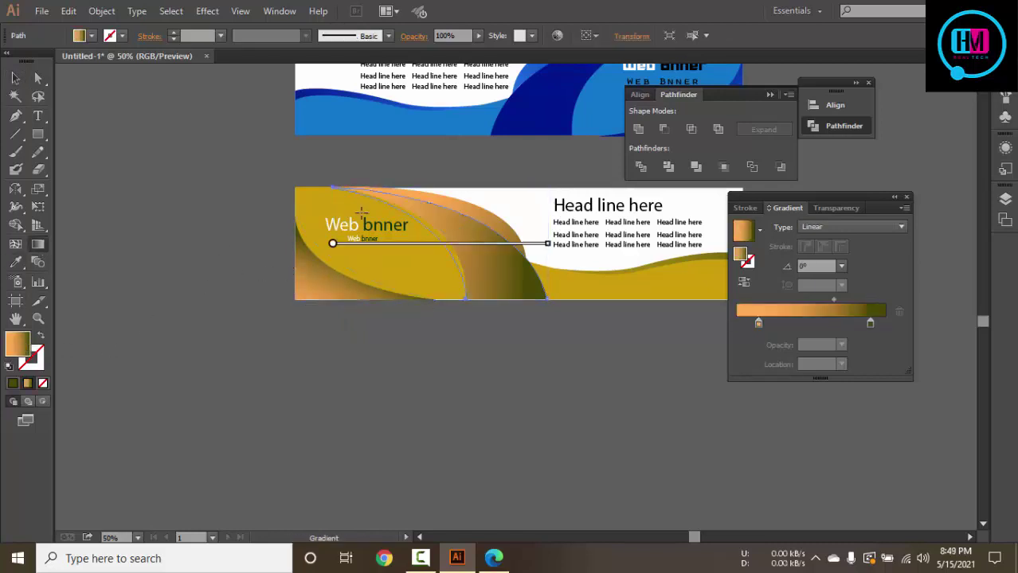
{"action": "mouse_move", "coordinate": [455, 195]}
{"action": "left_mouse_down"}
{"action": "mouse_move", "coordinate": [425, 289]}
{"action": "mouse_move", "coordinate": [443, 189]}
{"action": "left_mouse_up"}
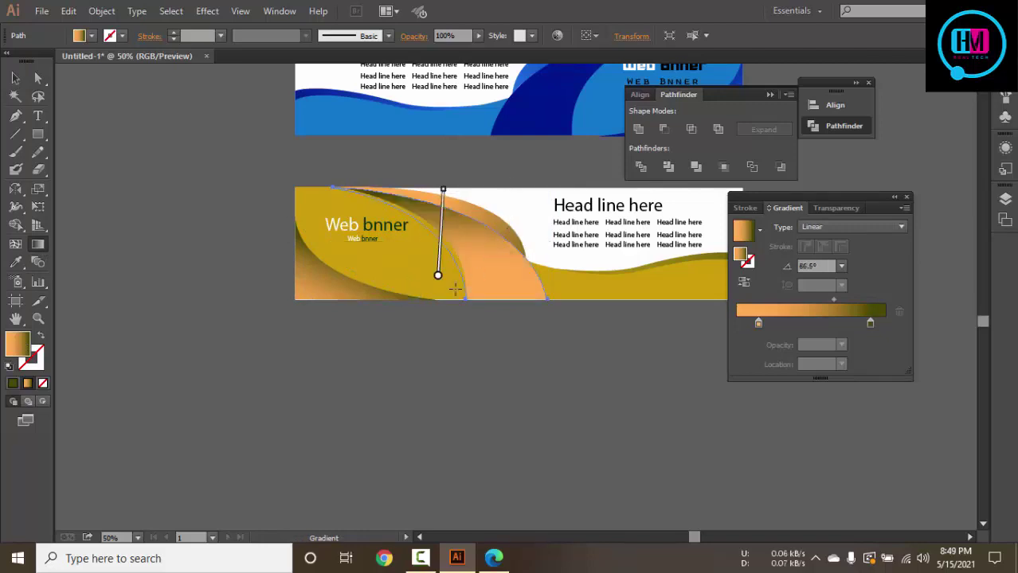
Set the left gradient stop to dark brown 755005
{"action": "left_click_drag", "start_coordinate": [757, 324], "coordinate": [739, 325]}
{"action": "double_click", "coordinate": [740, 326]}
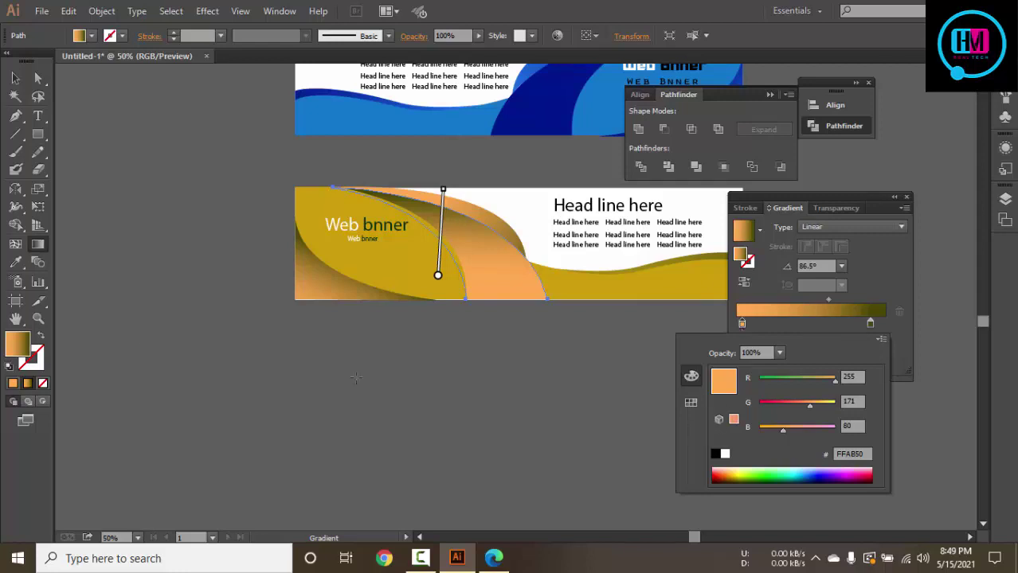
{"action": "double_click", "coordinate": [18, 344]}
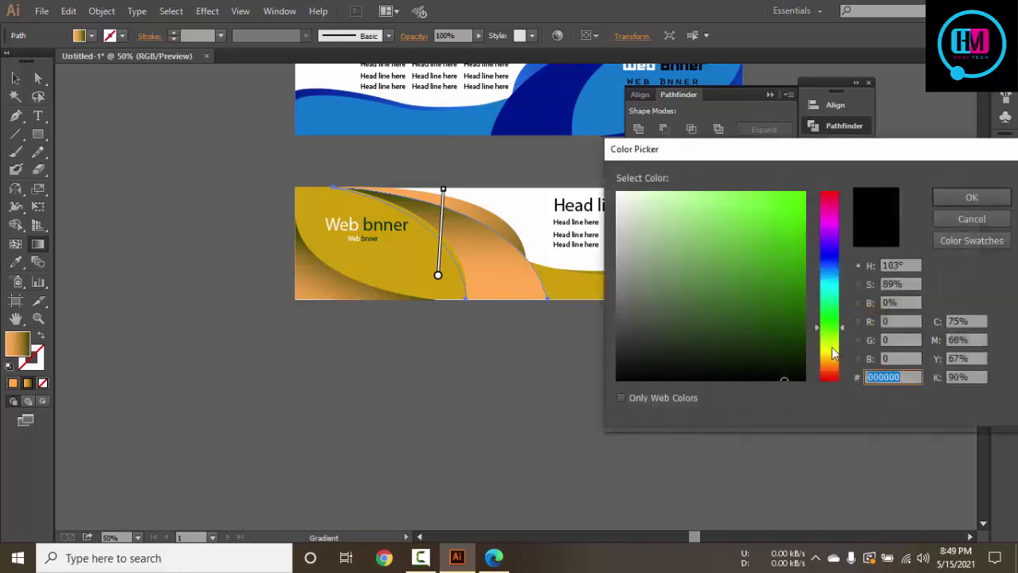
{"action": "left_click", "coordinate": [797, 294]}
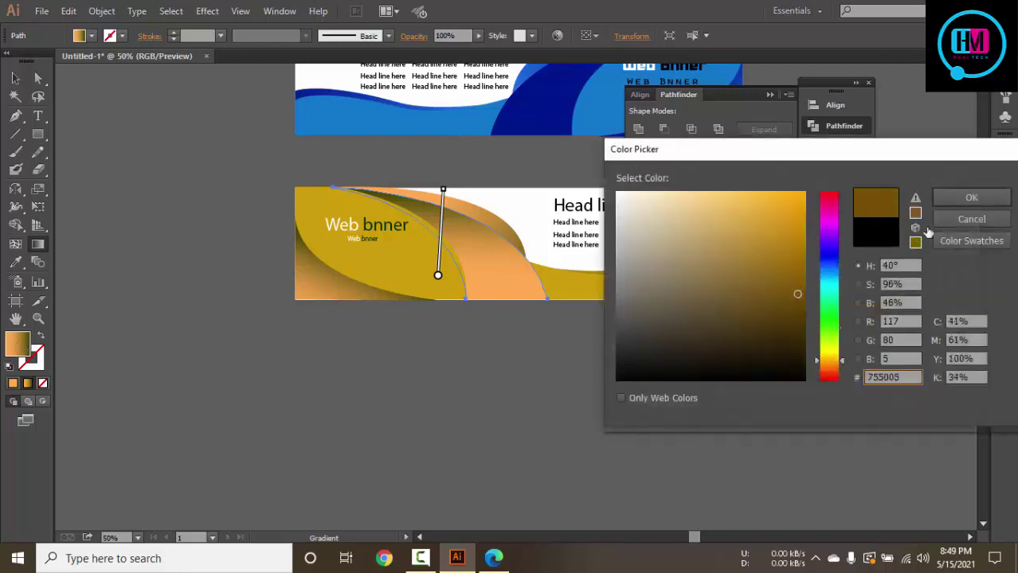
{"action": "left_click", "coordinate": [958, 205]}
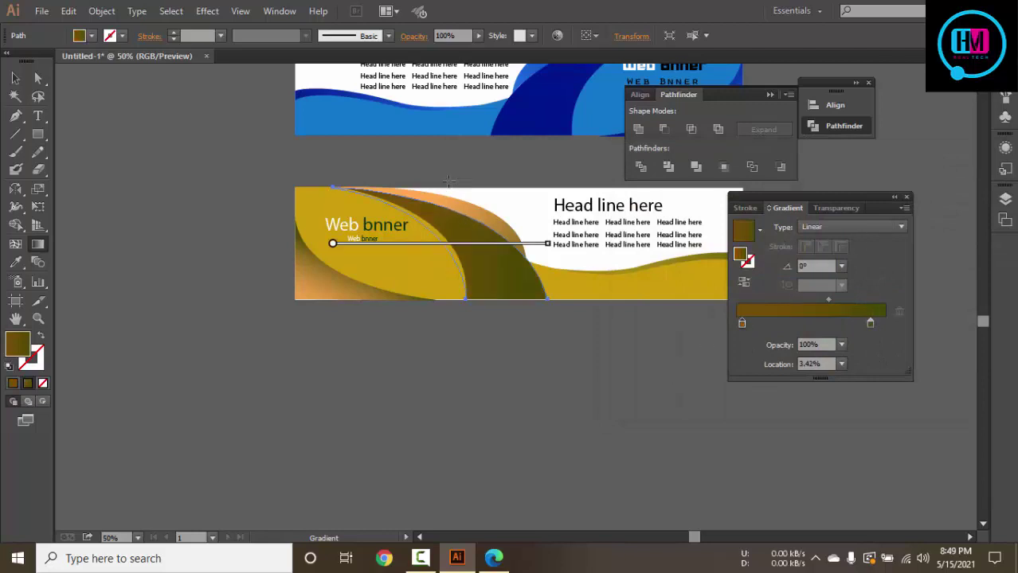
Run the gradient vertically and place the stops at the ramp ends, left at 3.42%
{"action": "left_click_drag", "start_coordinate": [510, 186], "coordinate": [390, 283]}
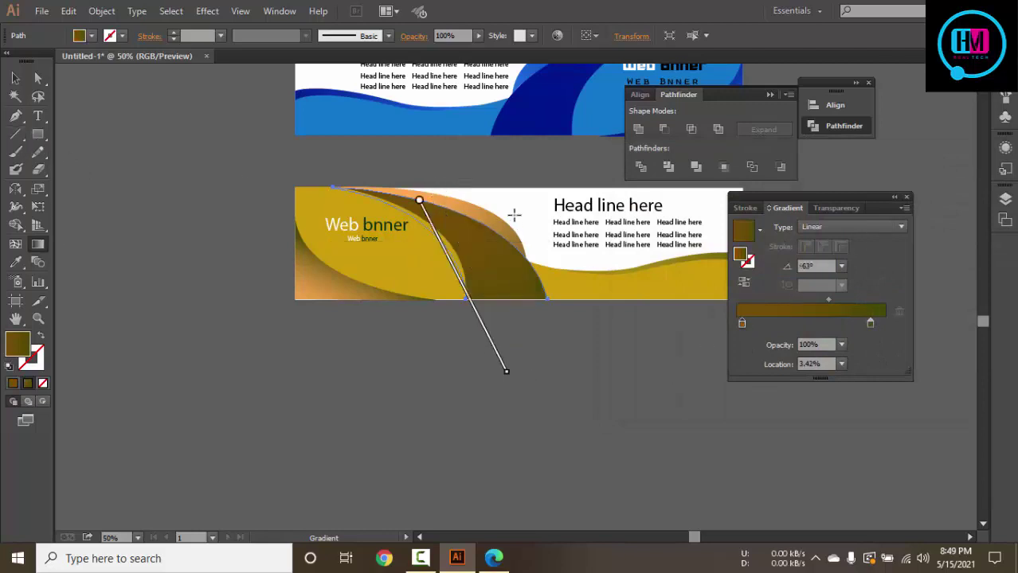
{"action": "left_click_drag", "start_coordinate": [440, 194], "coordinate": [438, 323]}
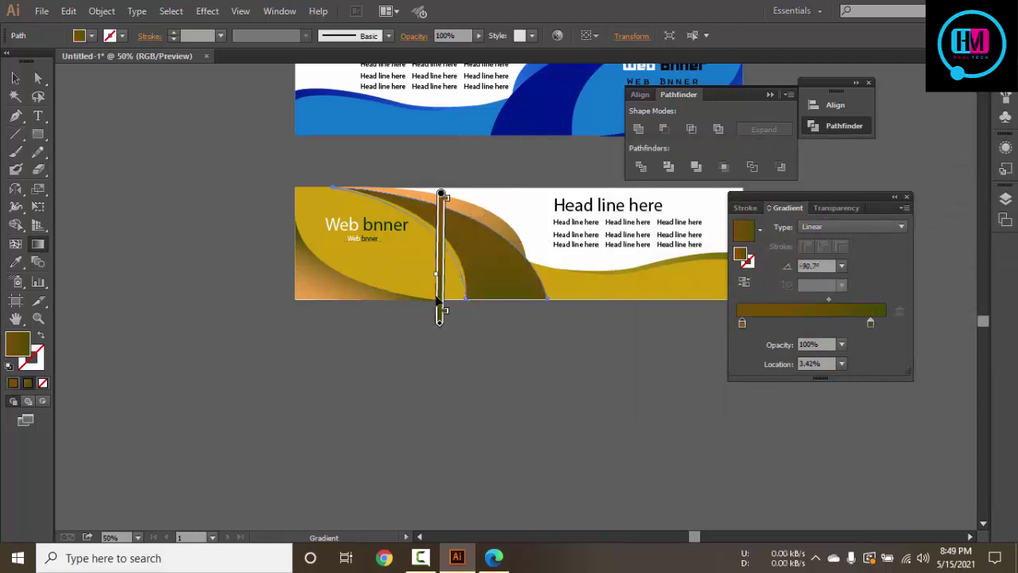
{"action": "left_click", "coordinate": [439, 239]}
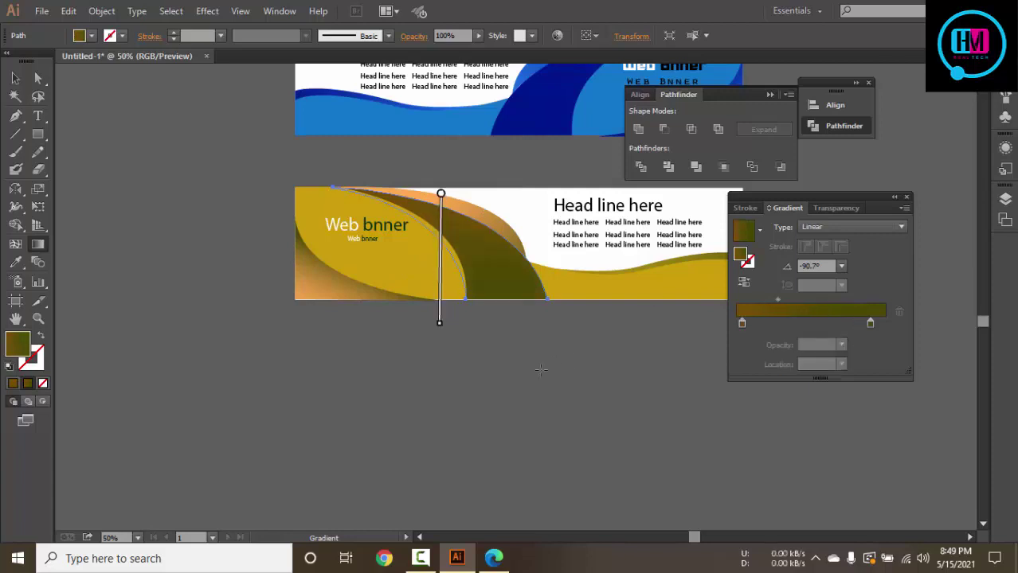
{"action": "left_click_drag", "start_coordinate": [871, 322], "coordinate": [906, 331]}
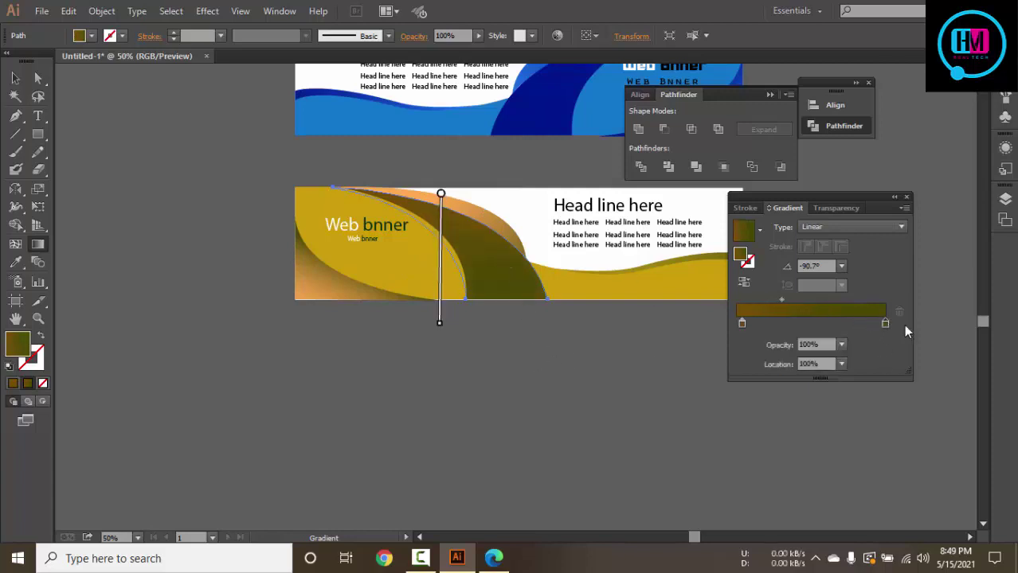
{"action": "double_click", "coordinate": [741, 323]}
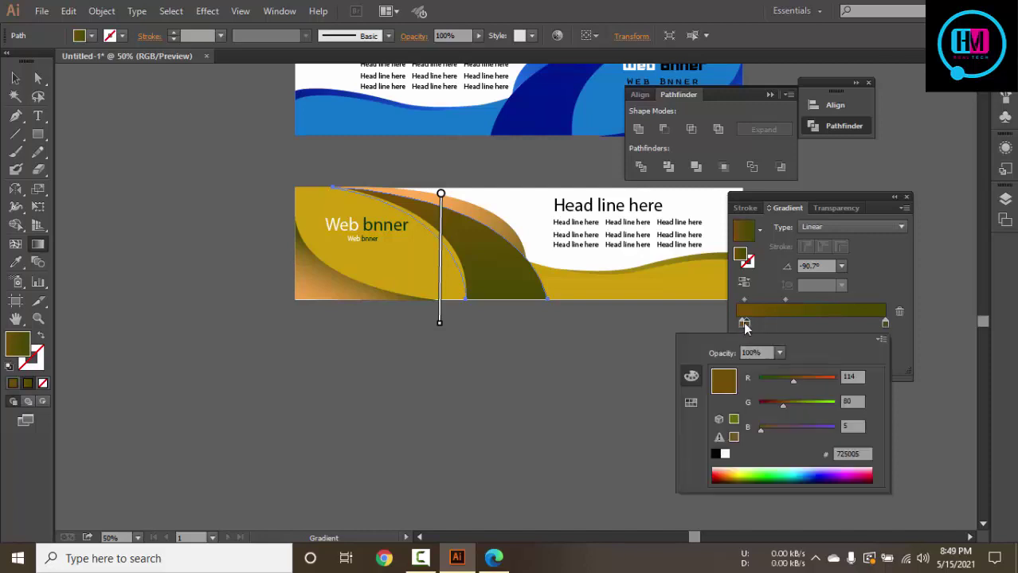
{"action": "left_click", "coordinate": [743, 322]}
{"action": "left_click_drag", "start_coordinate": [747, 321], "coordinate": [739, 324]}
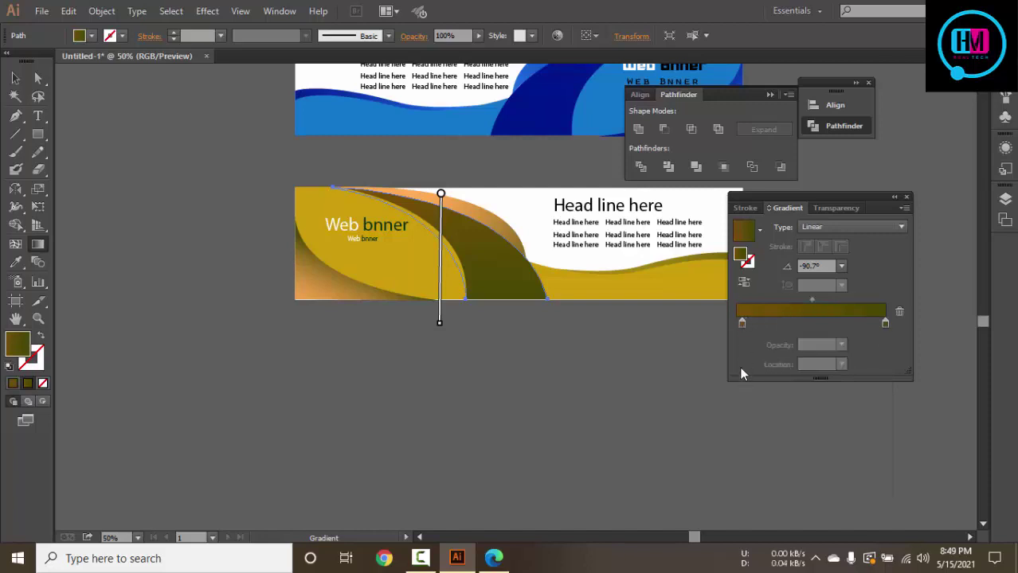
Change the left gradient stop to golden yellow A5800C
{"action": "double_click", "coordinate": [736, 324]}
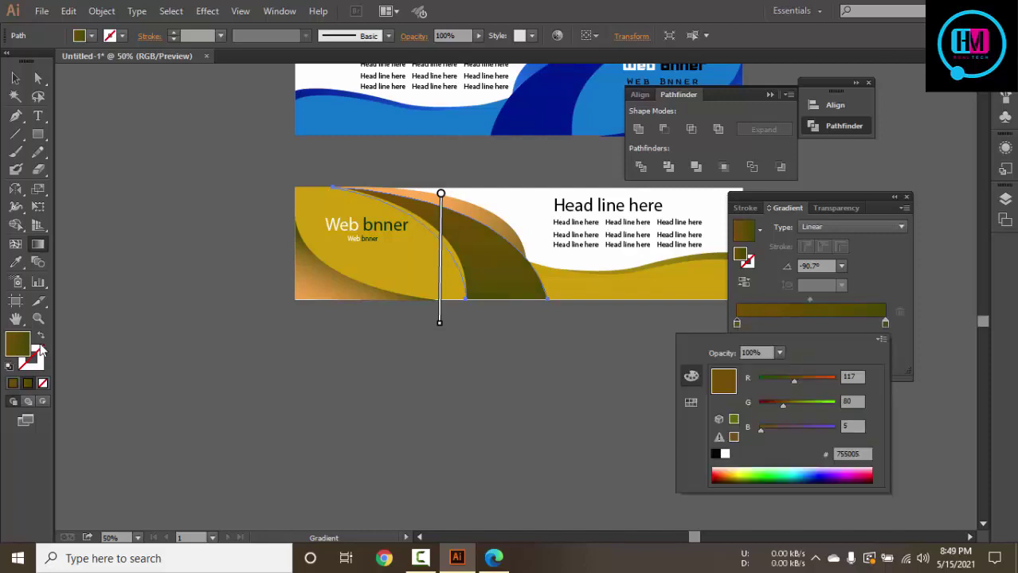
{"action": "double_click", "coordinate": [722, 381]}
{"action": "left_click_drag", "start_coordinate": [833, 312], "coordinate": [831, 358]}
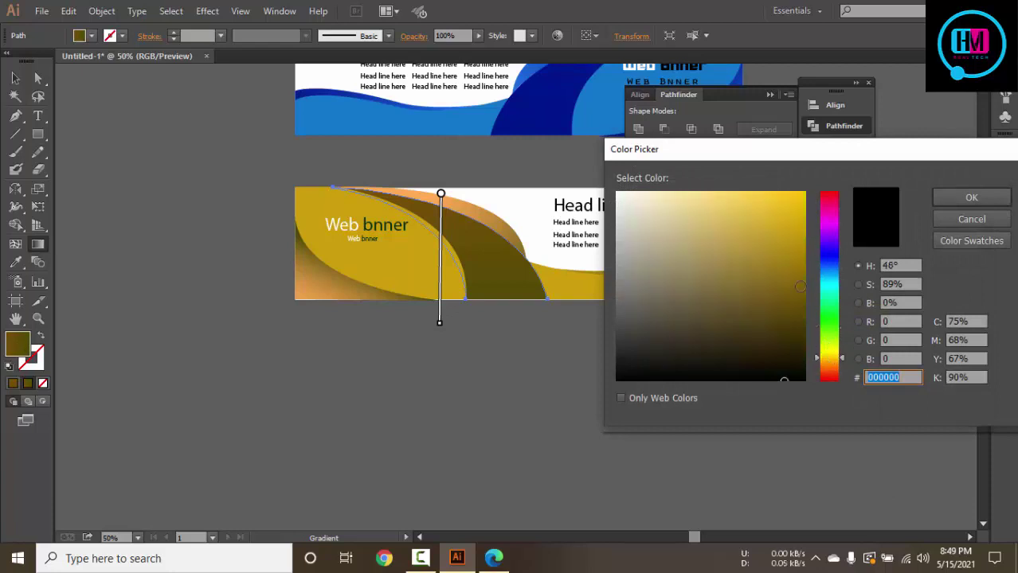
{"action": "left_click", "coordinate": [792, 258]}
{"action": "left_click", "coordinate": [950, 203]}
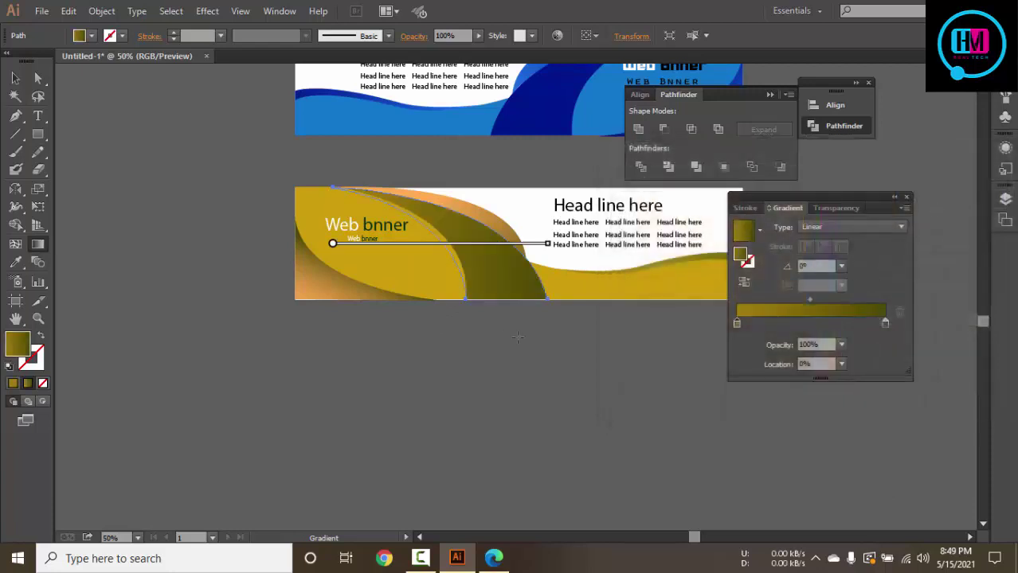
Shorten and angle the gradient across the wave to about 75.1°
{"action": "left_click_drag", "start_coordinate": [420, 201], "coordinate": [520, 357]}
{"action": "mouse_move", "coordinate": [481, 188]}
{"action": "left_mouse_down"}
{"action": "mouse_move", "coordinate": [426, 295]}
{"action": "mouse_move", "coordinate": [411, 285]}
{"action": "left_mouse_up"}
{"action": "left_click_drag", "start_coordinate": [494, 209], "coordinate": [443, 307]}
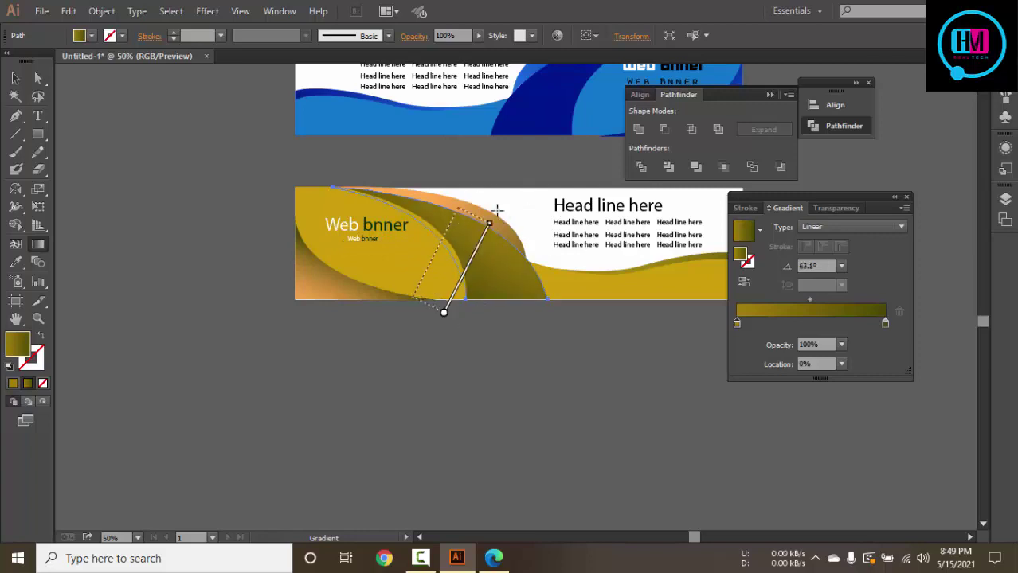
{"action": "left_click_drag", "start_coordinate": [465, 201], "coordinate": [432, 255]}
{"action": "left_click_drag", "start_coordinate": [497, 216], "coordinate": [461, 302]}
{"action": "left_click_drag", "start_coordinate": [450, 204], "coordinate": [423, 291]}
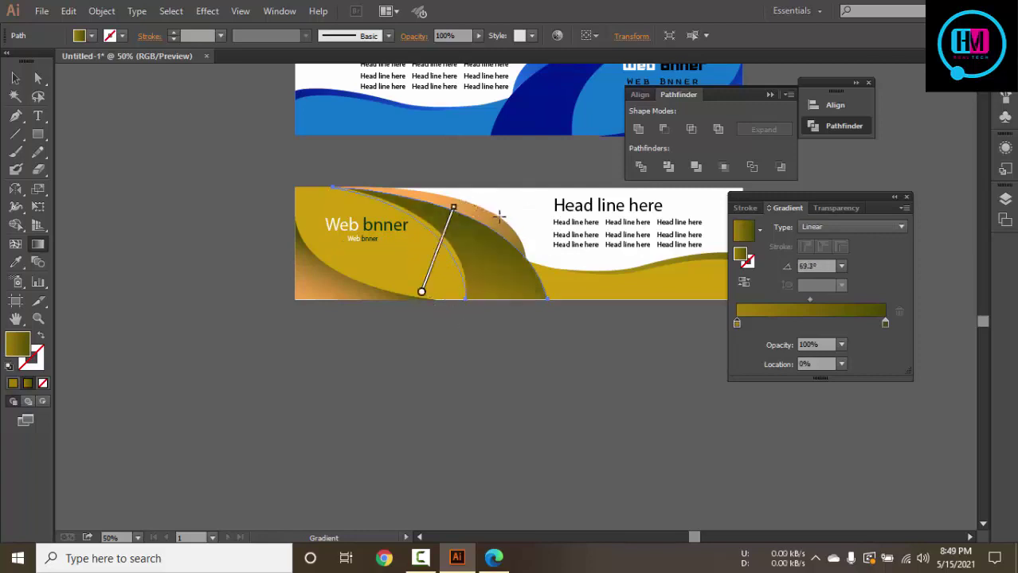
{"action": "left_click_drag", "start_coordinate": [492, 200], "coordinate": [465, 291]}
{"action": "mouse_move", "coordinate": [461, 189]}
{"action": "left_mouse_down"}
{"action": "mouse_move", "coordinate": [428, 272]}
{"action": "mouse_move", "coordinate": [449, 208]}
{"action": "left_mouse_up"}
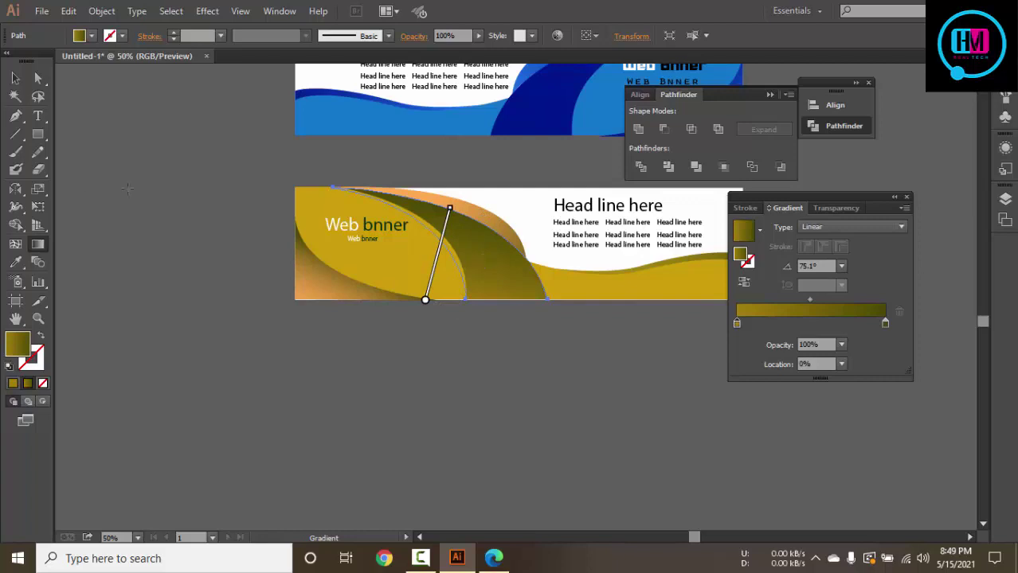
{"action": "left_click", "coordinate": [15, 78]}
{"action": "left_click", "coordinate": [132, 132]}
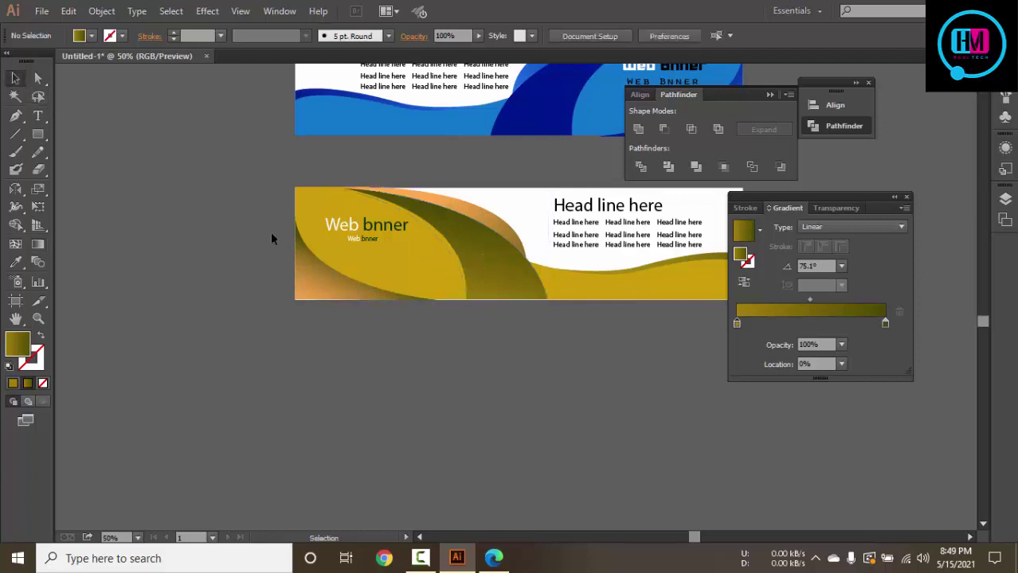
Undo stray edits and select the yellow banner group
{"action": "left_click", "coordinate": [309, 294]}
{"action": "left_click", "coordinate": [541, 415]}
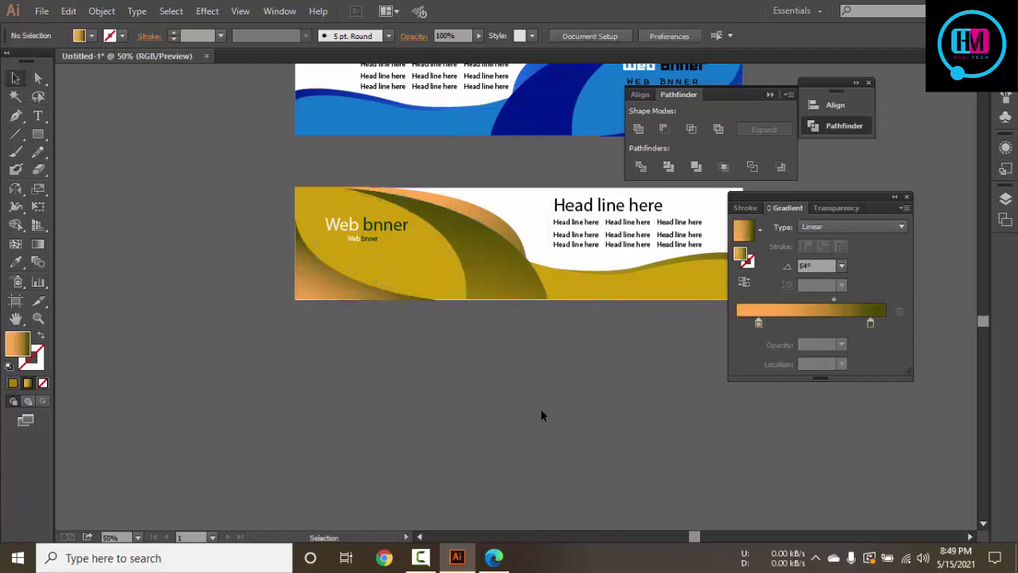
{"action": "scroll", "coordinate": [541, 415], "scroll_direction": "up", "scroll_amount": 2}
{"action": "scroll", "coordinate": [541, 415], "scroll_direction": "down", "scroll_amount": 4}
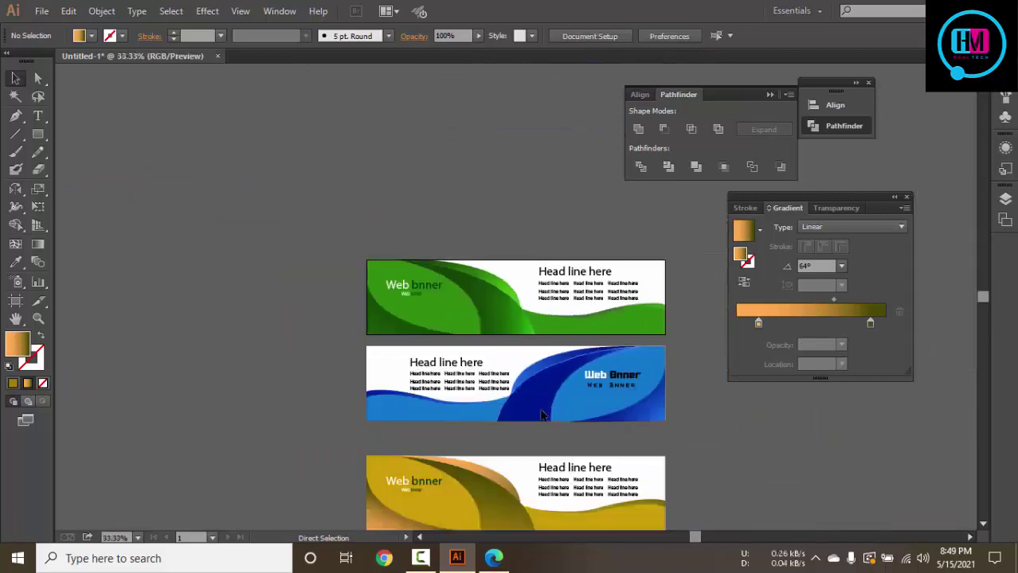
{"action": "key", "text": "space"}
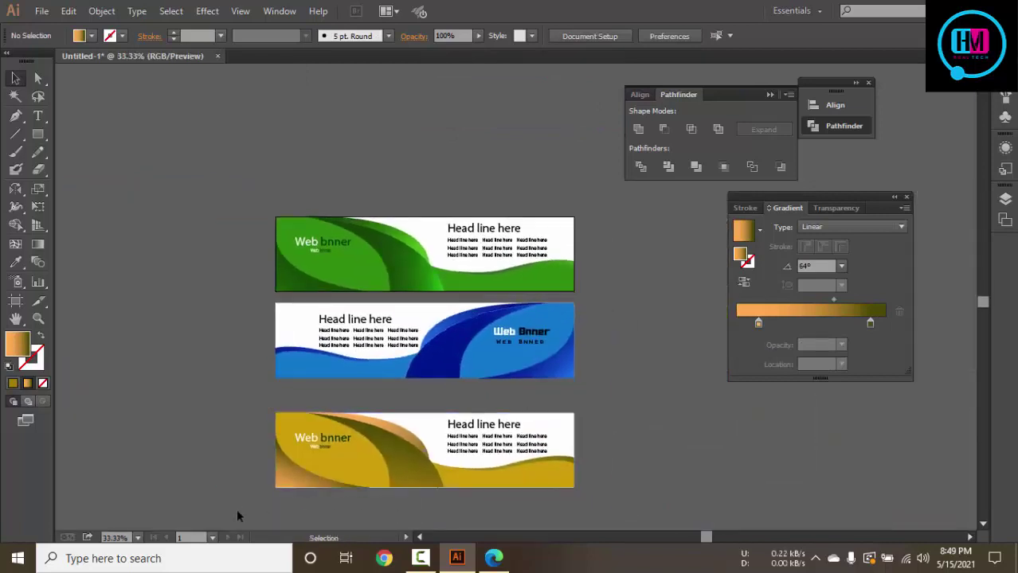
{"action": "key", "text": "ctrl+z"}
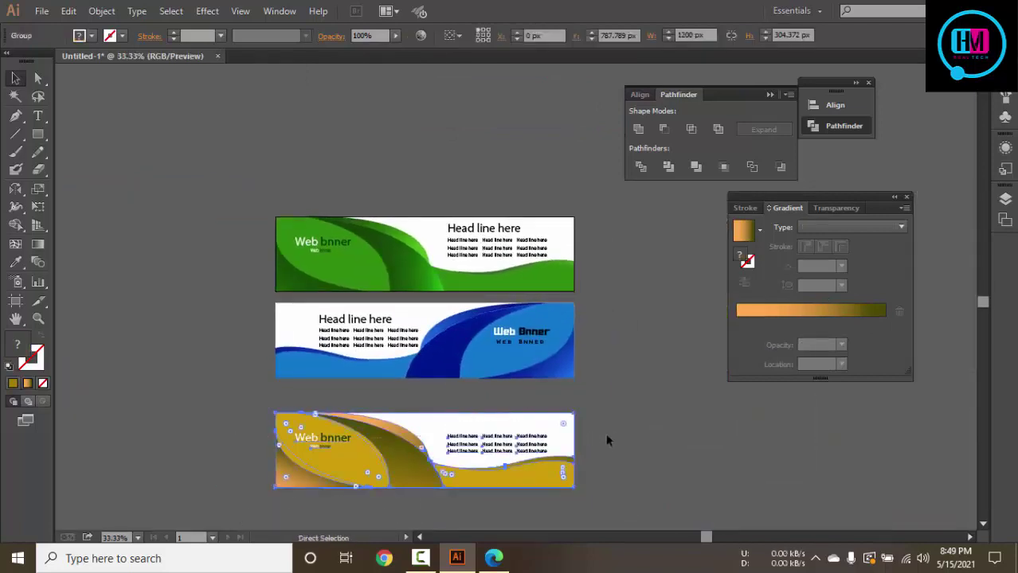
{"action": "key", "text": "ctrl+z"}
{"action": "key", "text": "ctrl+shift+z"}
{"action": "key", "text": "ctrl+shift+z"}
{"action": "left_click", "coordinate": [605, 433]}
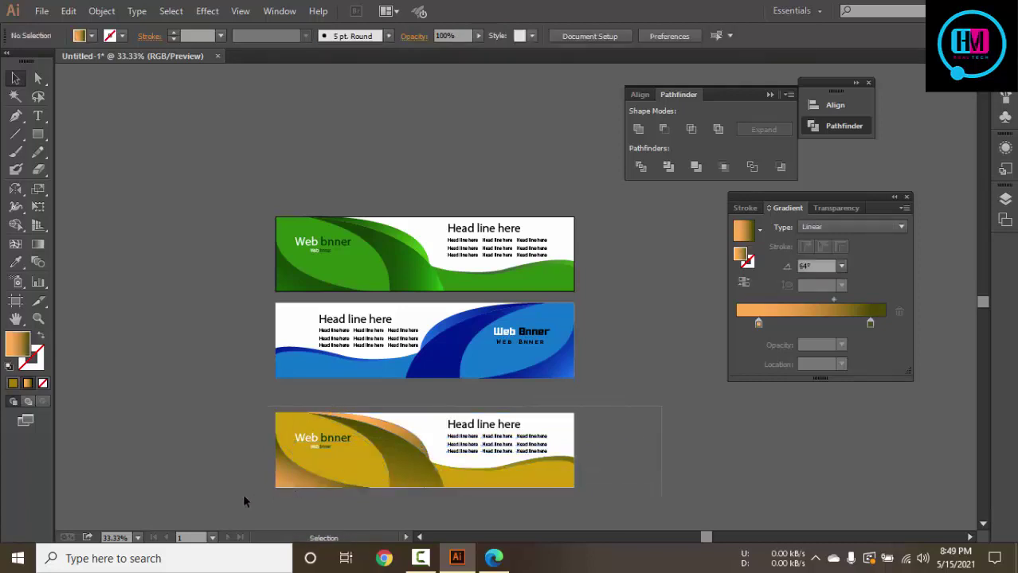
{"action": "key", "text": "ctrl+z"}
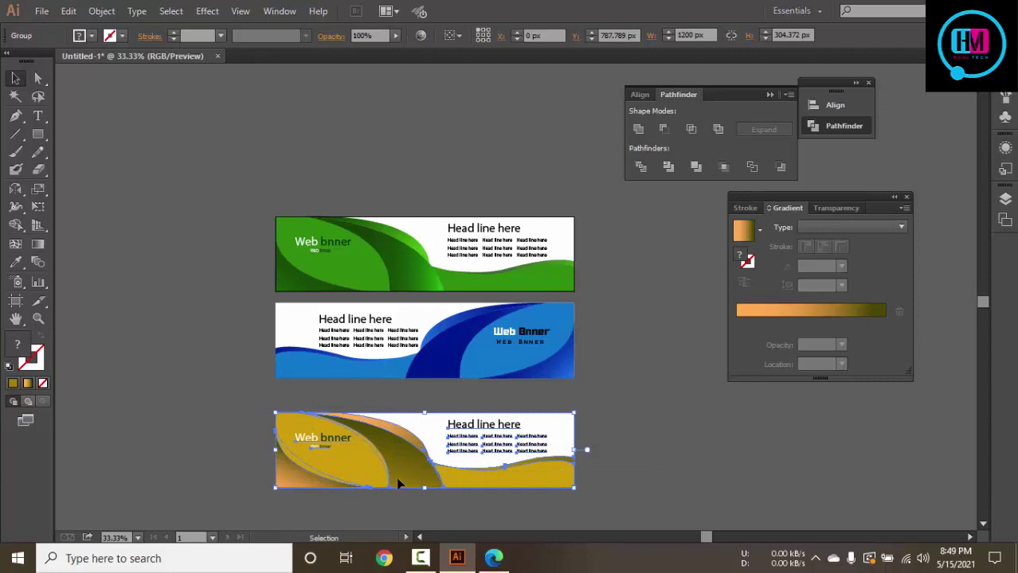
Move the yellow banner up closer to the blue banner
{"action": "left_click_drag", "start_coordinate": [398, 484], "coordinate": [401, 469]}
{"action": "left_click", "coordinate": [669, 433]}
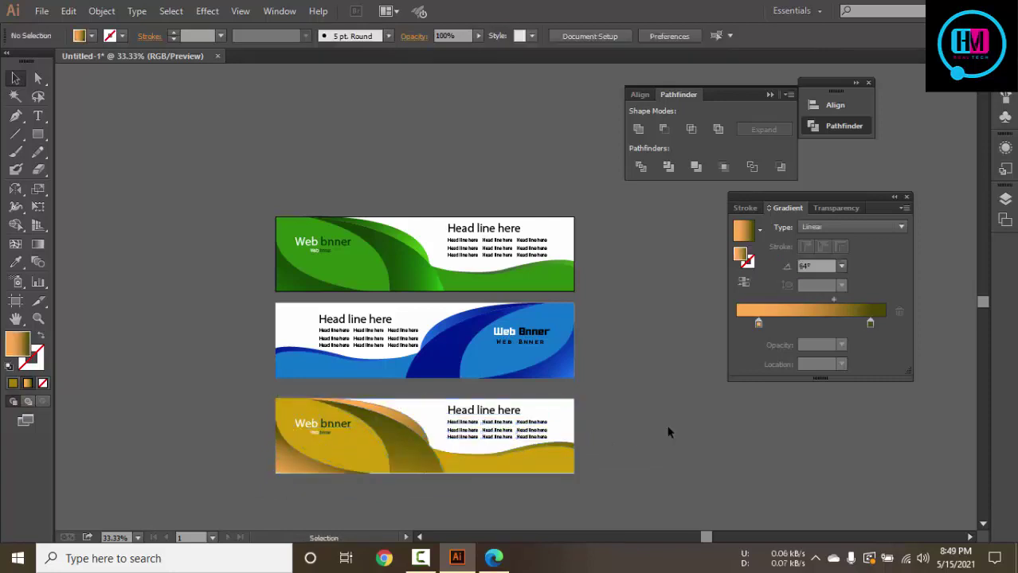
{"action": "key", "text": "ctrl+minus"}
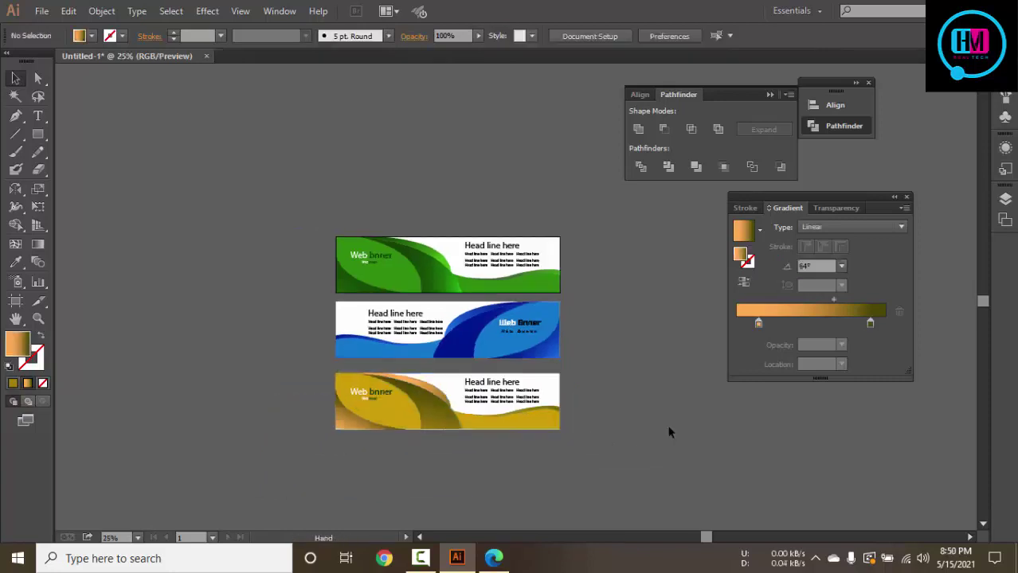
{"action": "left_click_drag", "start_coordinate": [669, 432], "coordinate": [585, 416]}
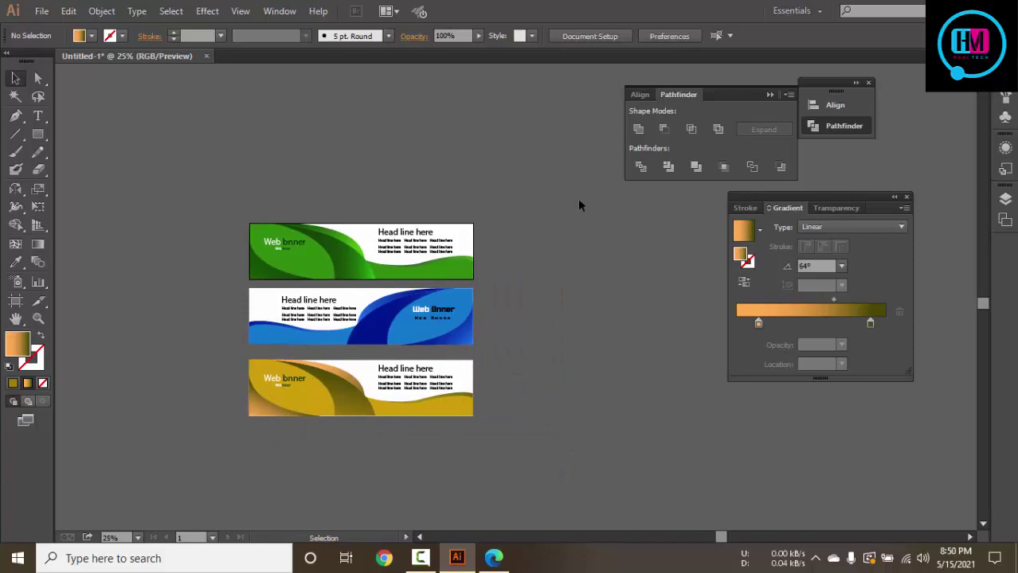
{"action": "key", "text": "ctrl+plus"}
{"action": "key", "text": "ctrl+plus"}
{"action": "key", "text": "ctrl+plus"}
{"action": "scroll", "coordinate": [669, 327], "scroll_direction": "left", "scroll_amount": 5}
{"action": "scroll", "coordinate": [697, 322], "scroll_direction": "down", "scroll_amount": 1}
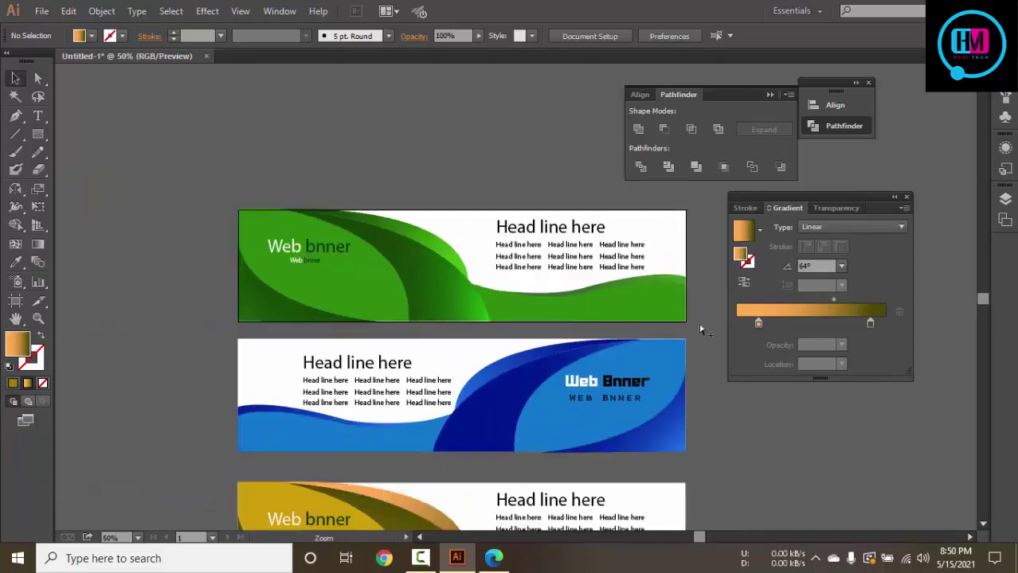
{"action": "left_click_drag", "start_coordinate": [318, 269], "coordinate": [259, 244]}
Check the green and blue banner selections and bring all three banners into view
{"action": "left_click_drag", "start_coordinate": [126, 151], "coordinate": [657, 299]}
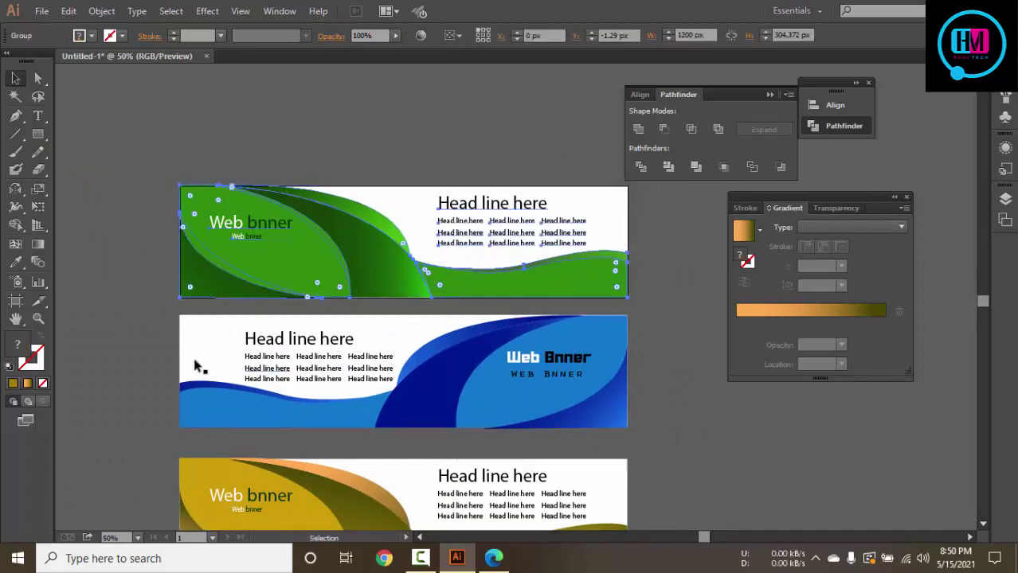
{"action": "left_click", "coordinate": [139, 319]}
{"action": "left_click", "coordinate": [634, 459]}
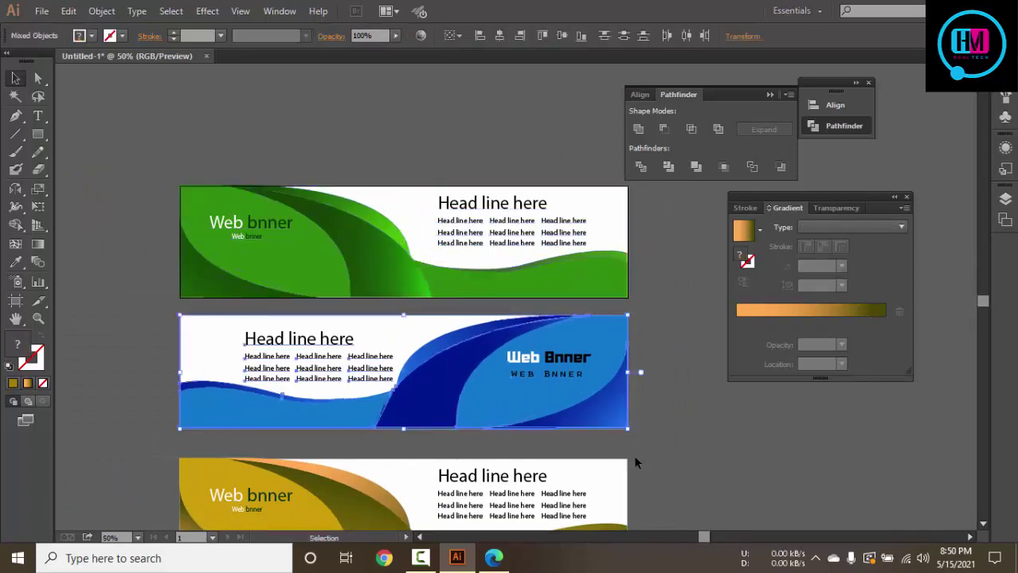
{"action": "key", "text": "a"}
{"action": "mouse_move", "coordinate": [715, 468]}
{"action": "left_mouse_down"}
{"action": "mouse_move", "coordinate": [697, 346]}
{"action": "mouse_move", "coordinate": [135, 461]}
{"action": "left_mouse_up"}
{"action": "key", "text": "v"}
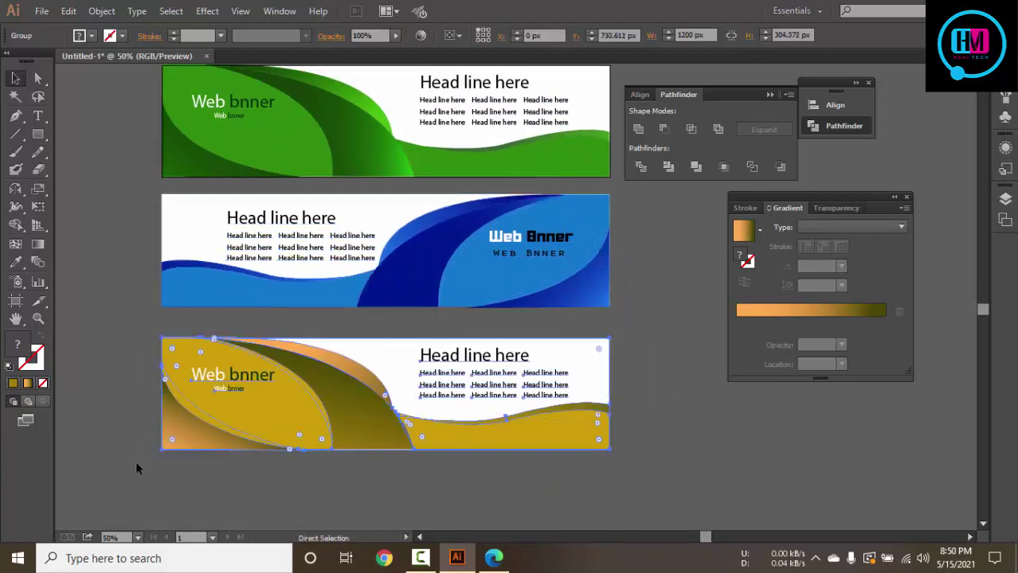
{"action": "left_click_drag", "start_coordinate": [371, 72], "coordinate": [332, 142]}
Select all three banners and distribute them evenly by vertical centres
{"action": "key", "text": "ctrl+a"}
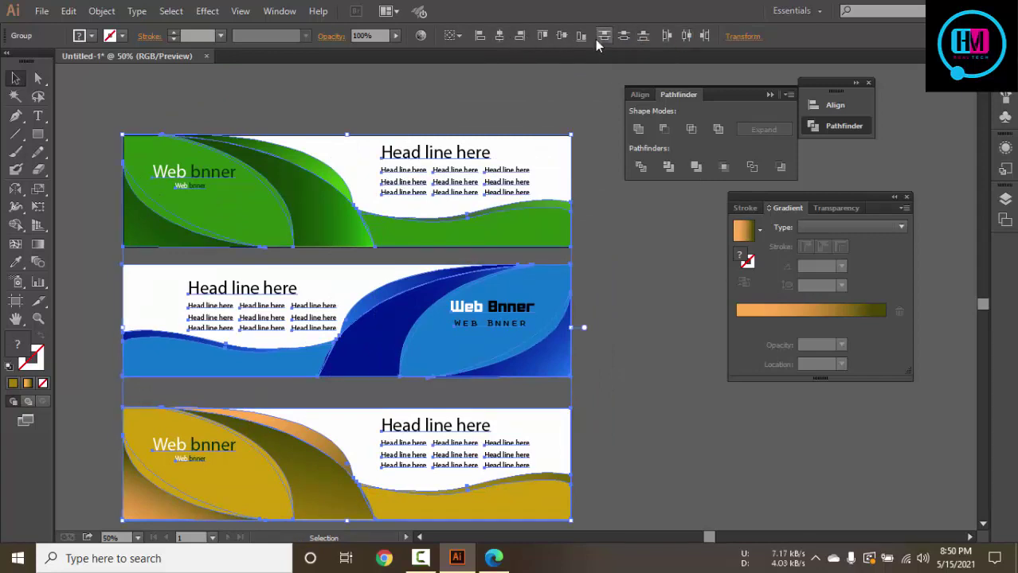
{"action": "left_click", "coordinate": [624, 36]}
{"action": "left_click", "coordinate": [627, 257]}
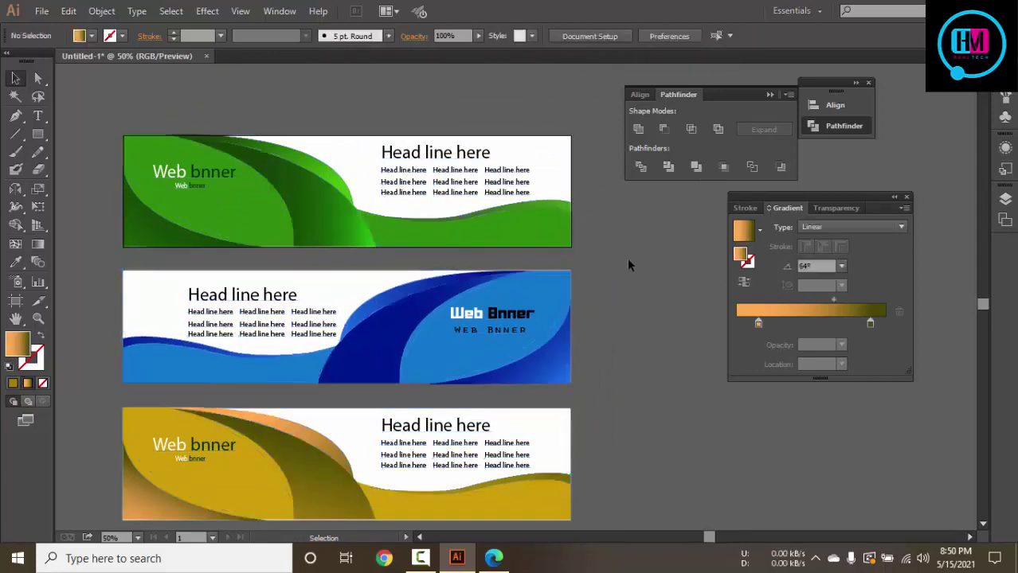
{"action": "key", "text": "ctrl+minus"}
{"action": "key", "text": "ctrl+minus"}
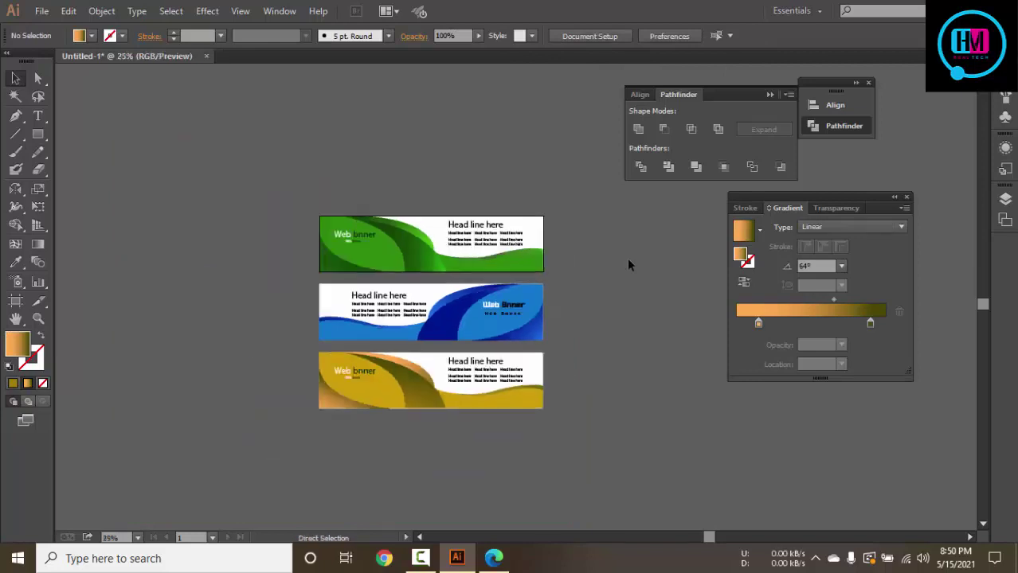
{"action": "key", "text": "ctrl+n"}
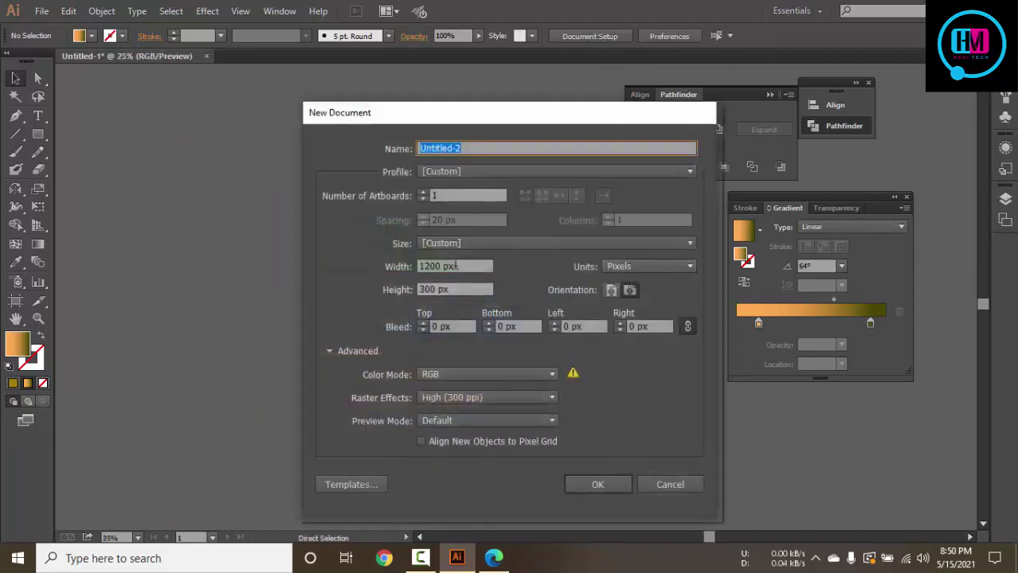
Set the new document to 2000 px width and 2000 px height and create it
{"action": "left_click", "coordinate": [456, 267]}
{"action": "type", "text": "2000"}
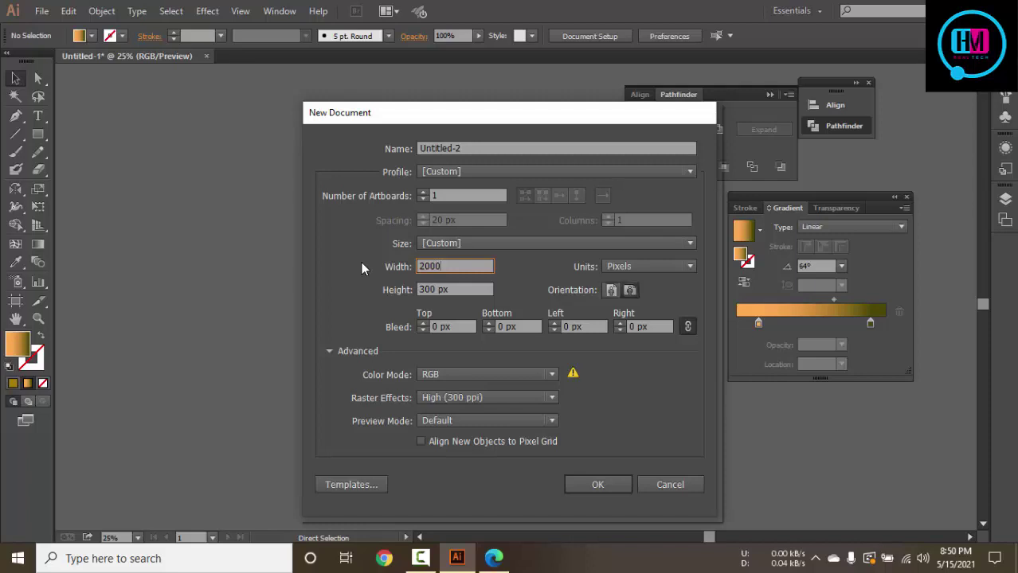
{"action": "key", "text": "Tab"}
{"action": "type", "text": "20"}
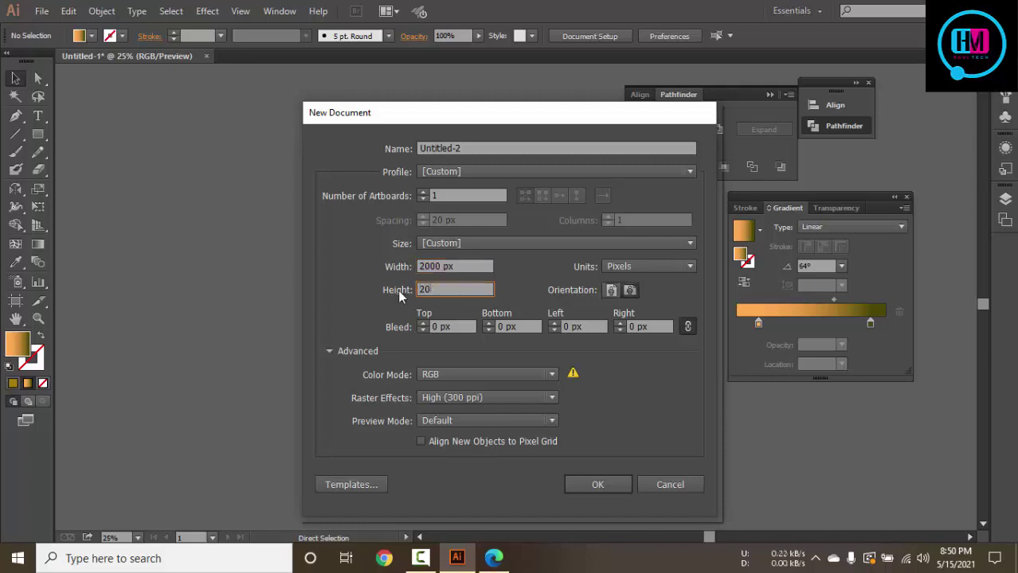
{"action": "type", "text": "00"}
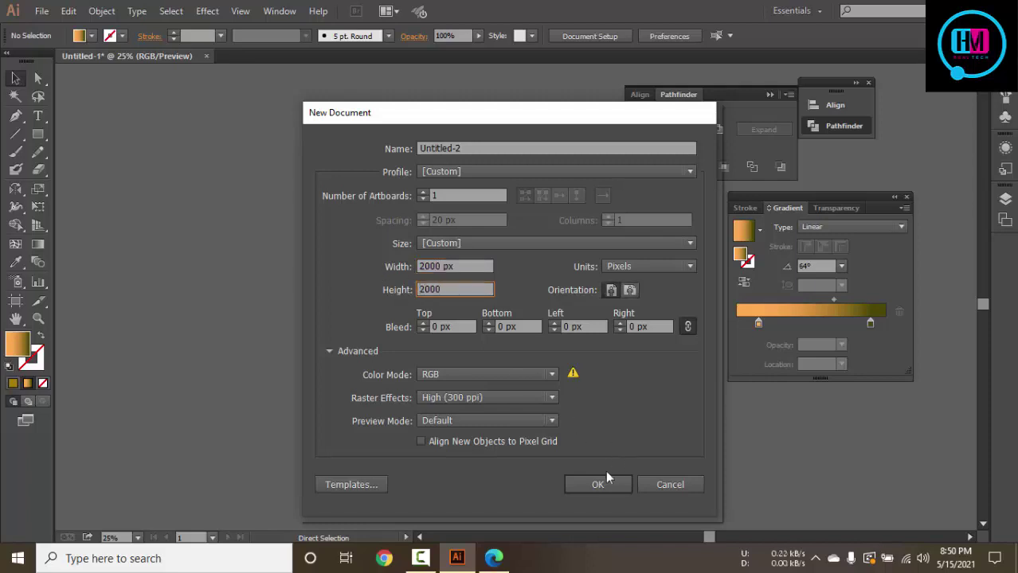
{"action": "left_click", "coordinate": [603, 481]}
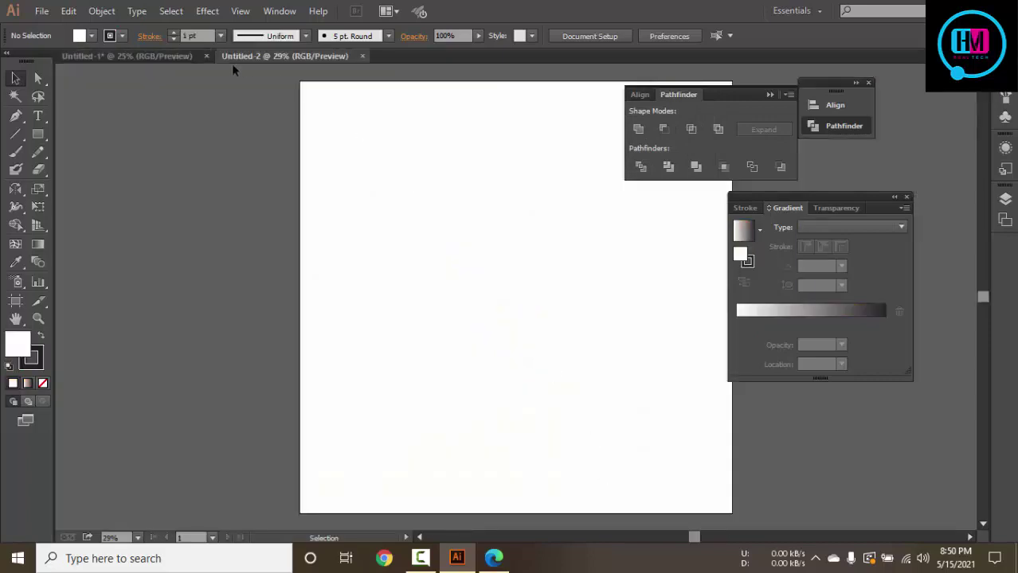
Drag the banner group from Untitled-1 onto the Untitled-2 square artboard
{"action": "left_click", "coordinate": [183, 58]}
{"action": "mouse_move", "coordinate": [368, 233]}
{"action": "left_mouse_down"}
{"action": "mouse_move", "coordinate": [384, 173]}
{"action": "mouse_move", "coordinate": [493, 289]}
{"action": "left_mouse_up"}
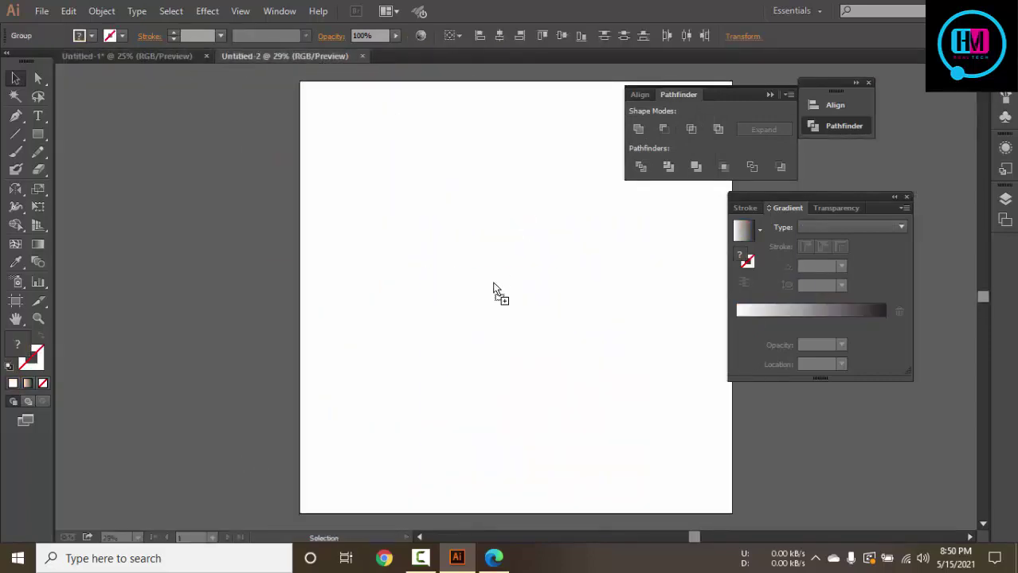
{"action": "left_click_drag", "start_coordinate": [580, 333], "coordinate": [559, 252]}
{"action": "key", "text": "ctrl+minus"}
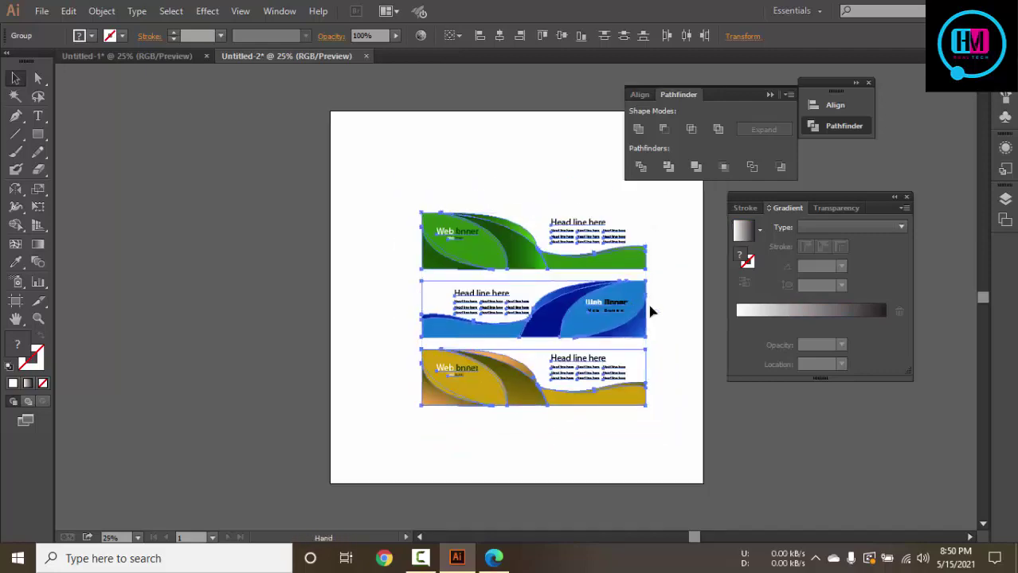
{"action": "scroll", "coordinate": [650, 311], "scroll_direction": "right", "scroll_amount": 2}
{"action": "scroll", "coordinate": [556, 480], "scroll_direction": "right", "scroll_amount": 3}
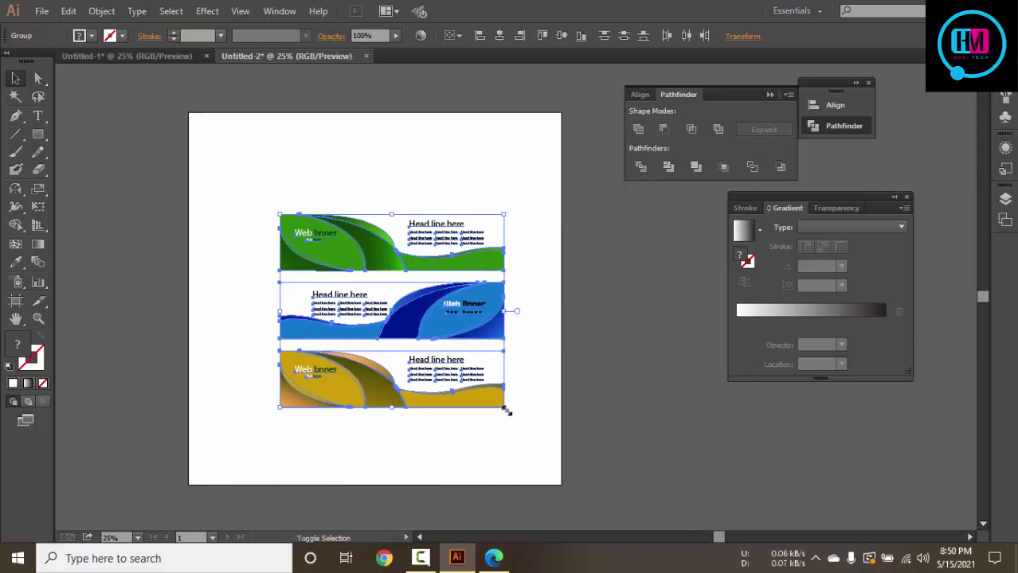
Scale the banner stack up to span most of the artboard width
{"action": "left_click_drag", "start_coordinate": [505, 409], "coordinate": [558, 481]}
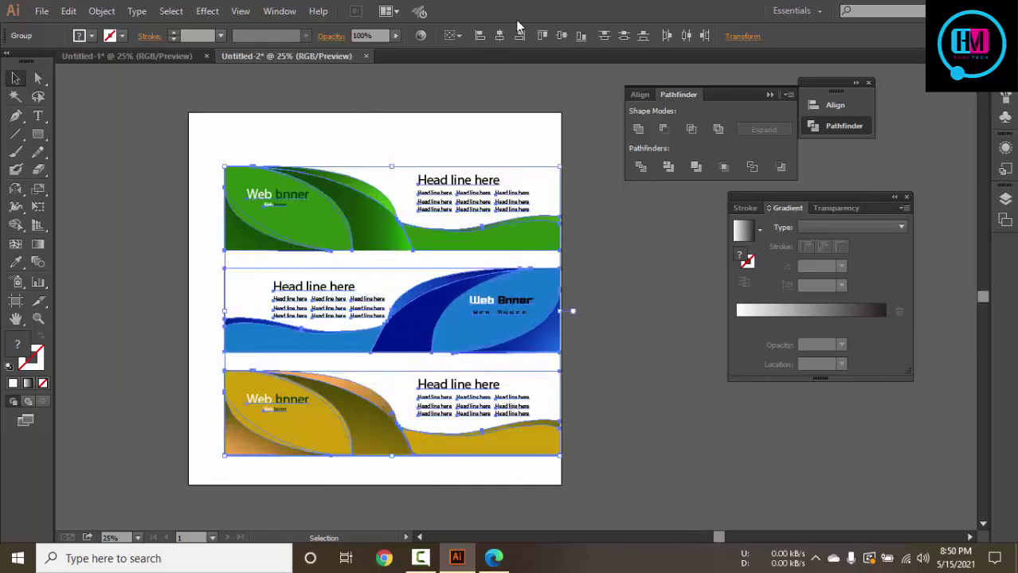
{"action": "key", "text": "a"}
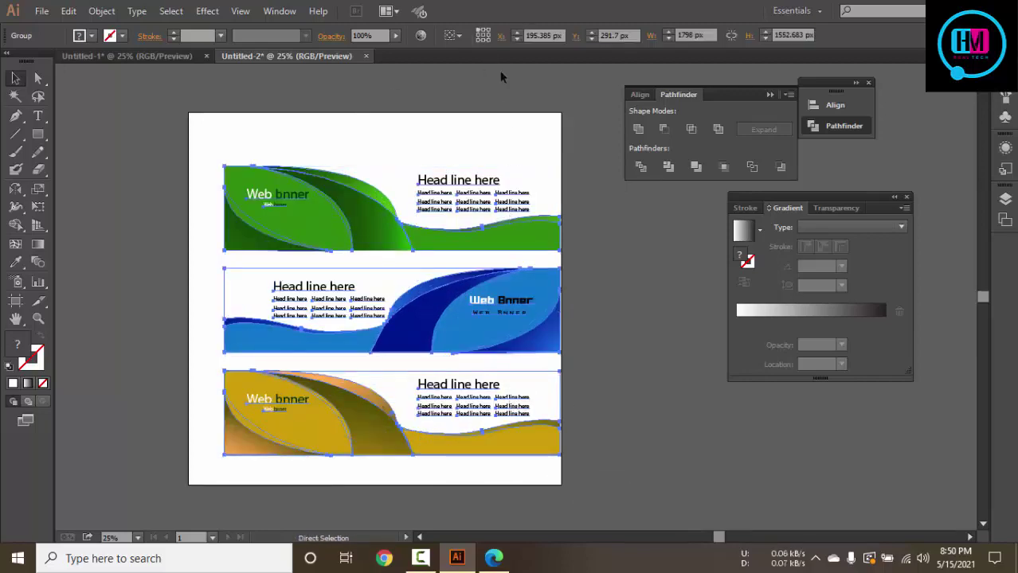
{"action": "key", "text": "v"}
{"action": "left_click", "coordinate": [451, 35]}
{"action": "left_click", "coordinate": [462, 51]}
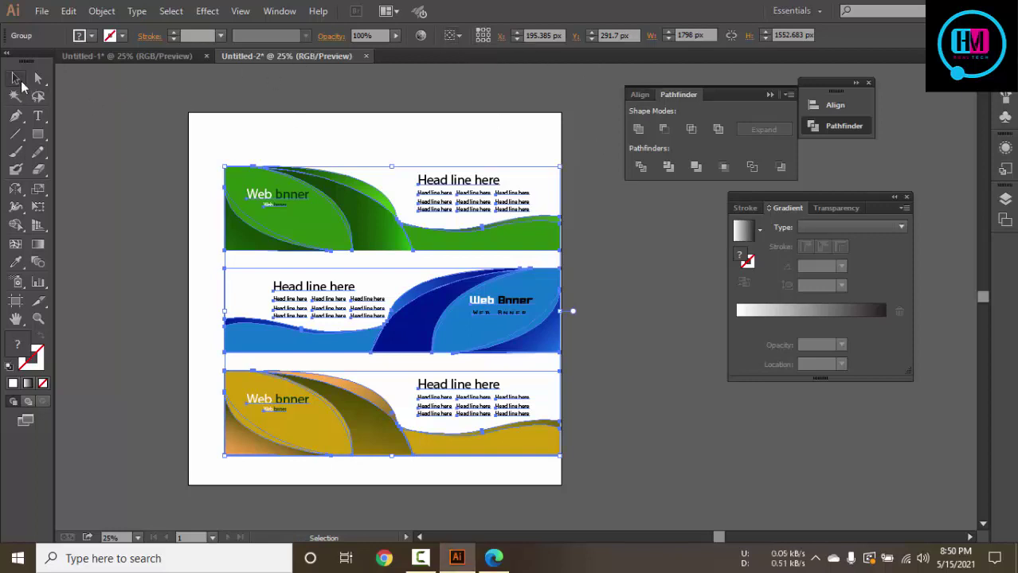
{"action": "left_click", "coordinate": [266, 126]}
{"action": "left_click", "coordinate": [558, 411]}
Move the banner stack up and left near the artboard's top
{"action": "left_click_drag", "start_coordinate": [452, 233], "coordinate": [443, 211]}
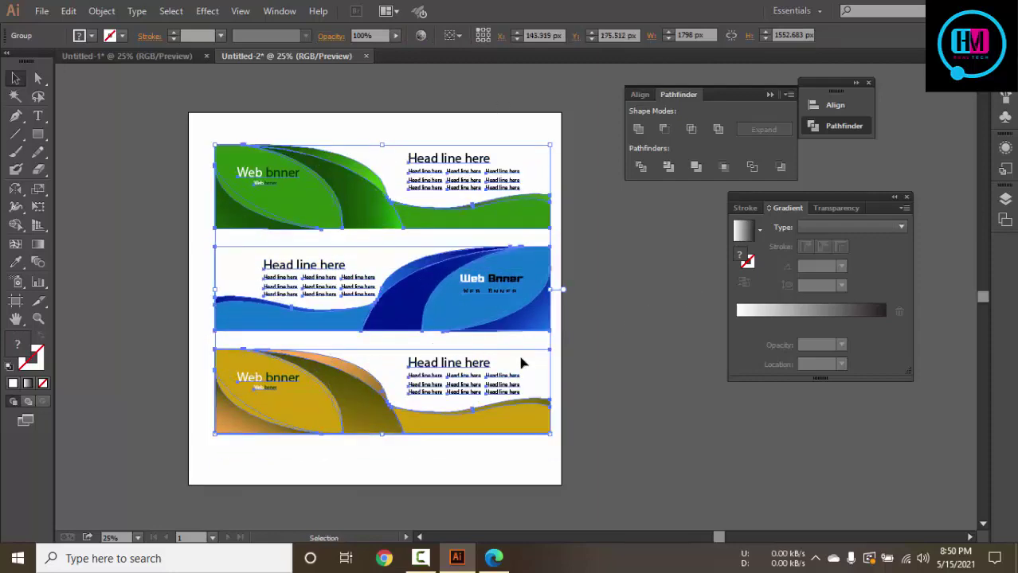
{"action": "left_click_drag", "start_coordinate": [521, 360], "coordinate": [521, 362]}
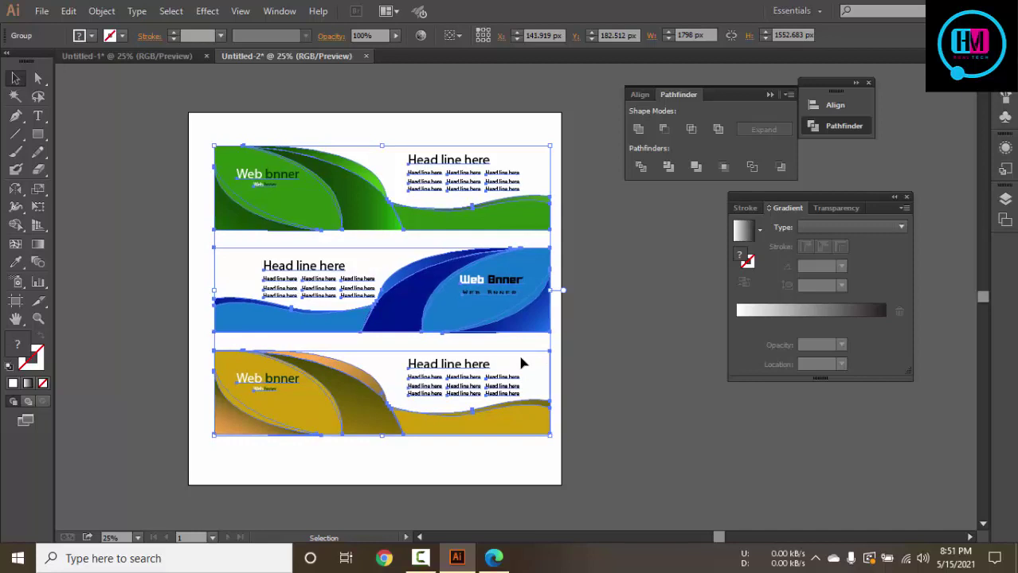
{"action": "double_click", "coordinate": [522, 354]}
{"action": "left_click", "coordinate": [537, 329]}
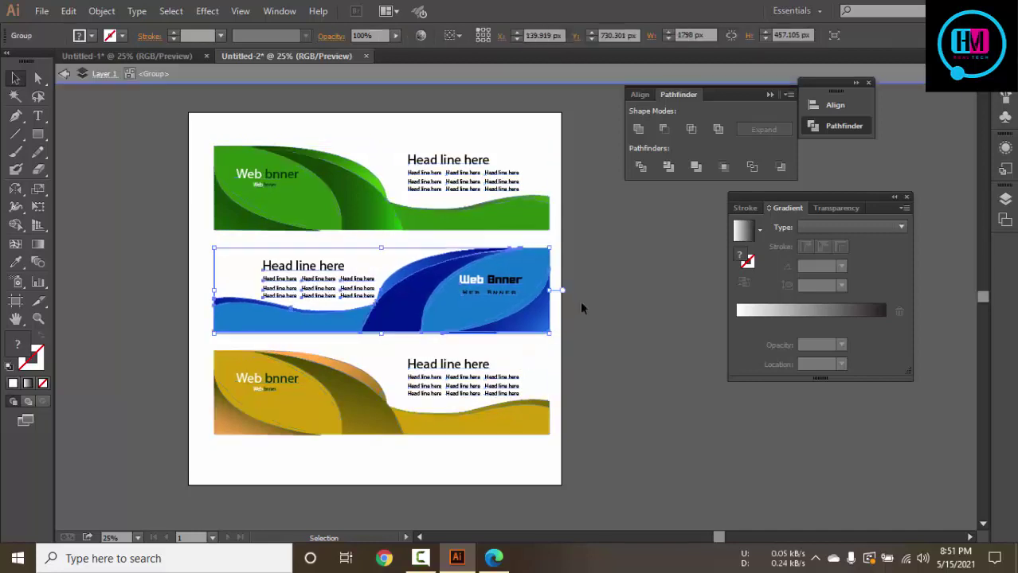
{"action": "left_click", "coordinate": [579, 309]}
{"action": "left_click", "coordinate": [64, 73]}
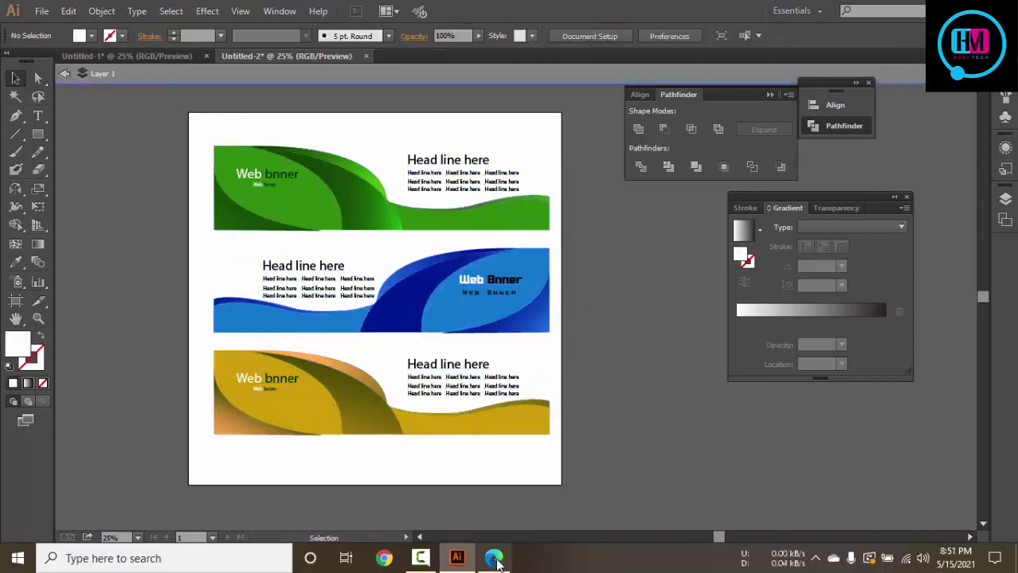